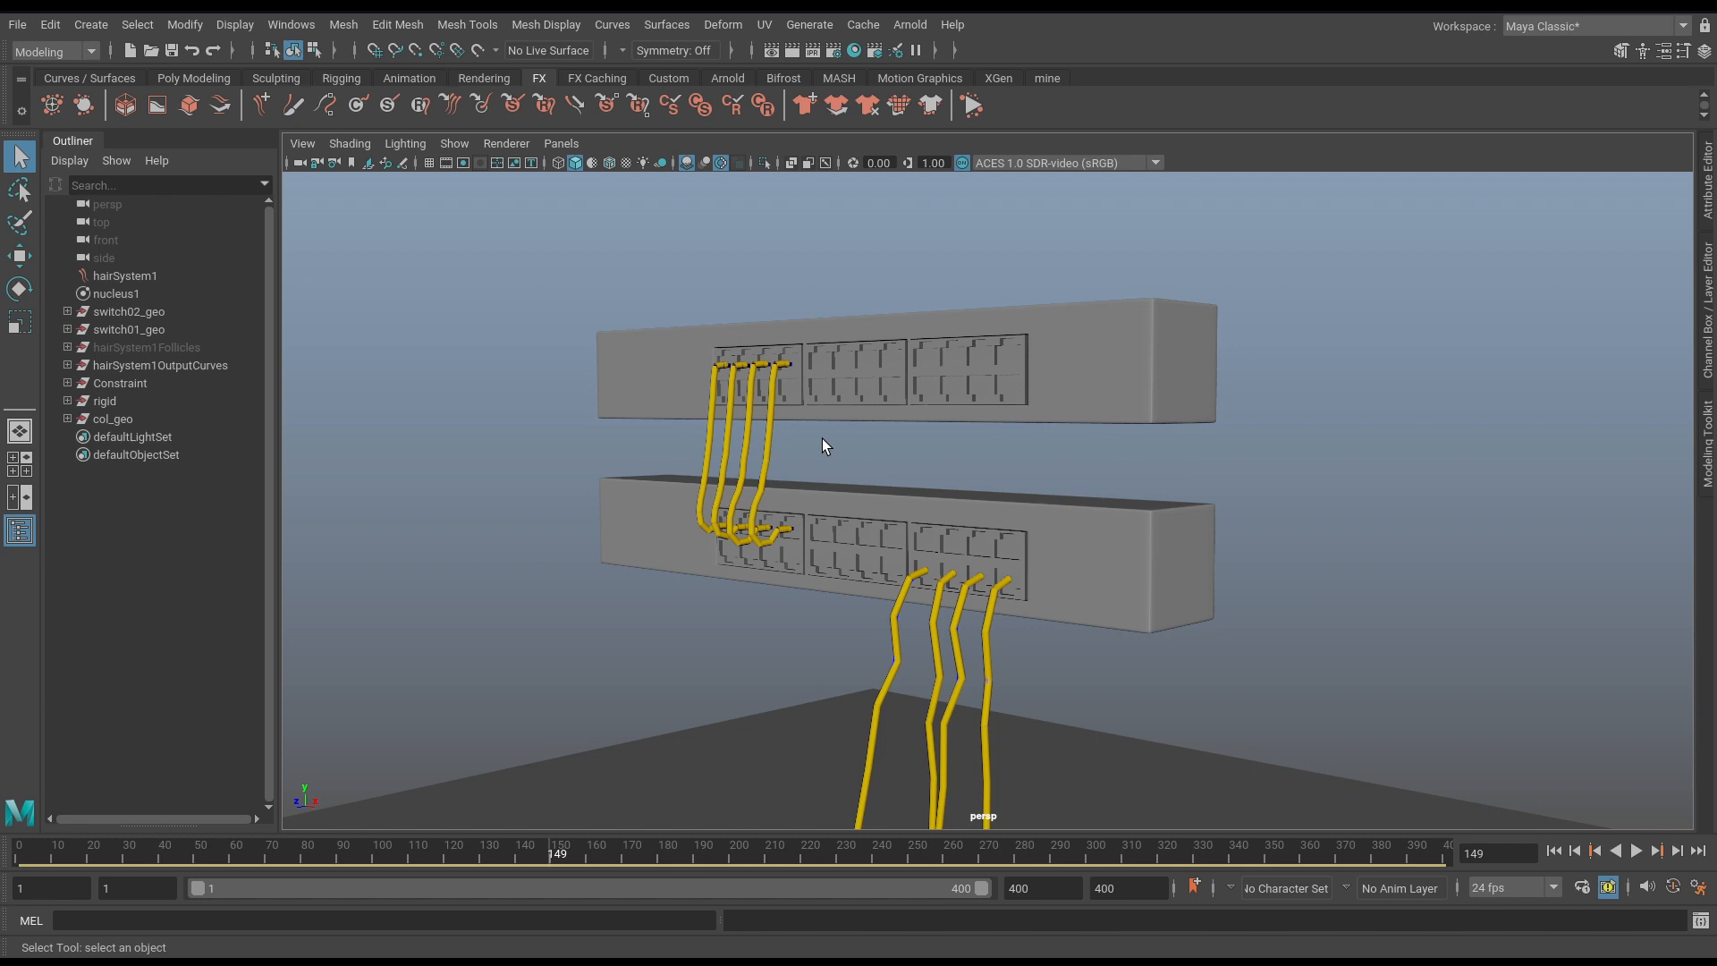
Examine the cables plugged into both switches and play the simulation onward from the current frame.
middle_click_drag(822, 438, 779, 438, "alt")
right_click_drag(829, 464, 1063, 483, "alt")
middle_click_drag(1066, 483, 1110, 503, "alt")
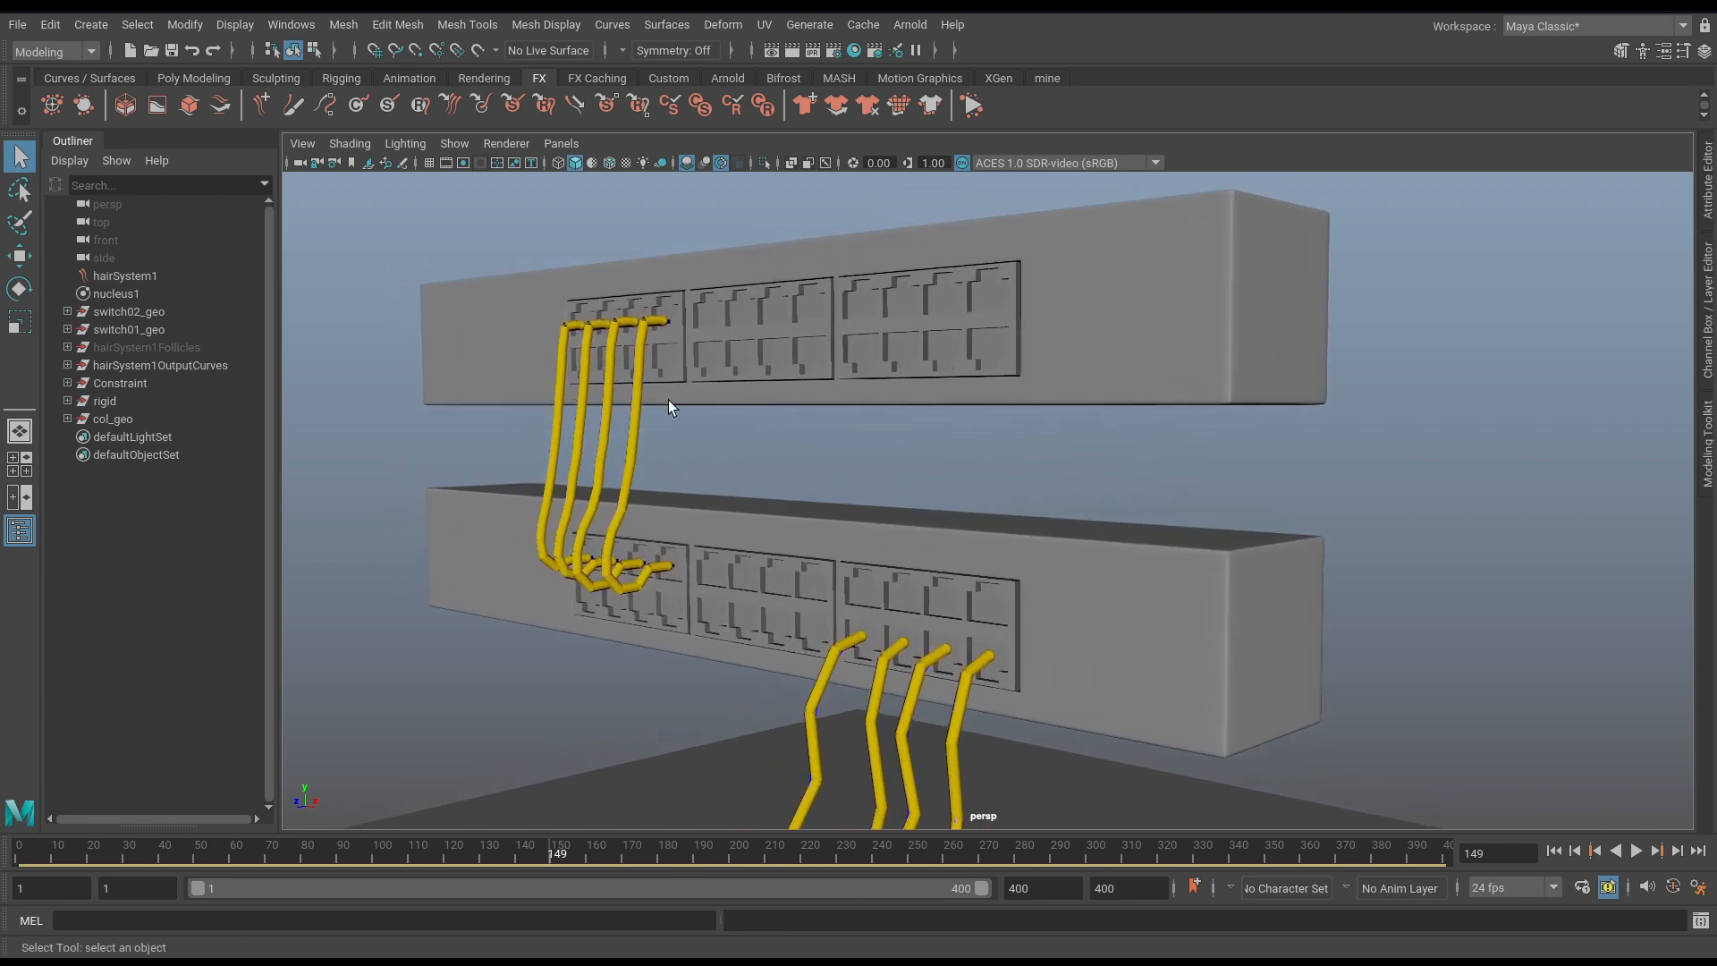
middle_click_drag(860, 500, 904, 462, "alt")
right_click_drag(905, 461, 850, 460, "alt")
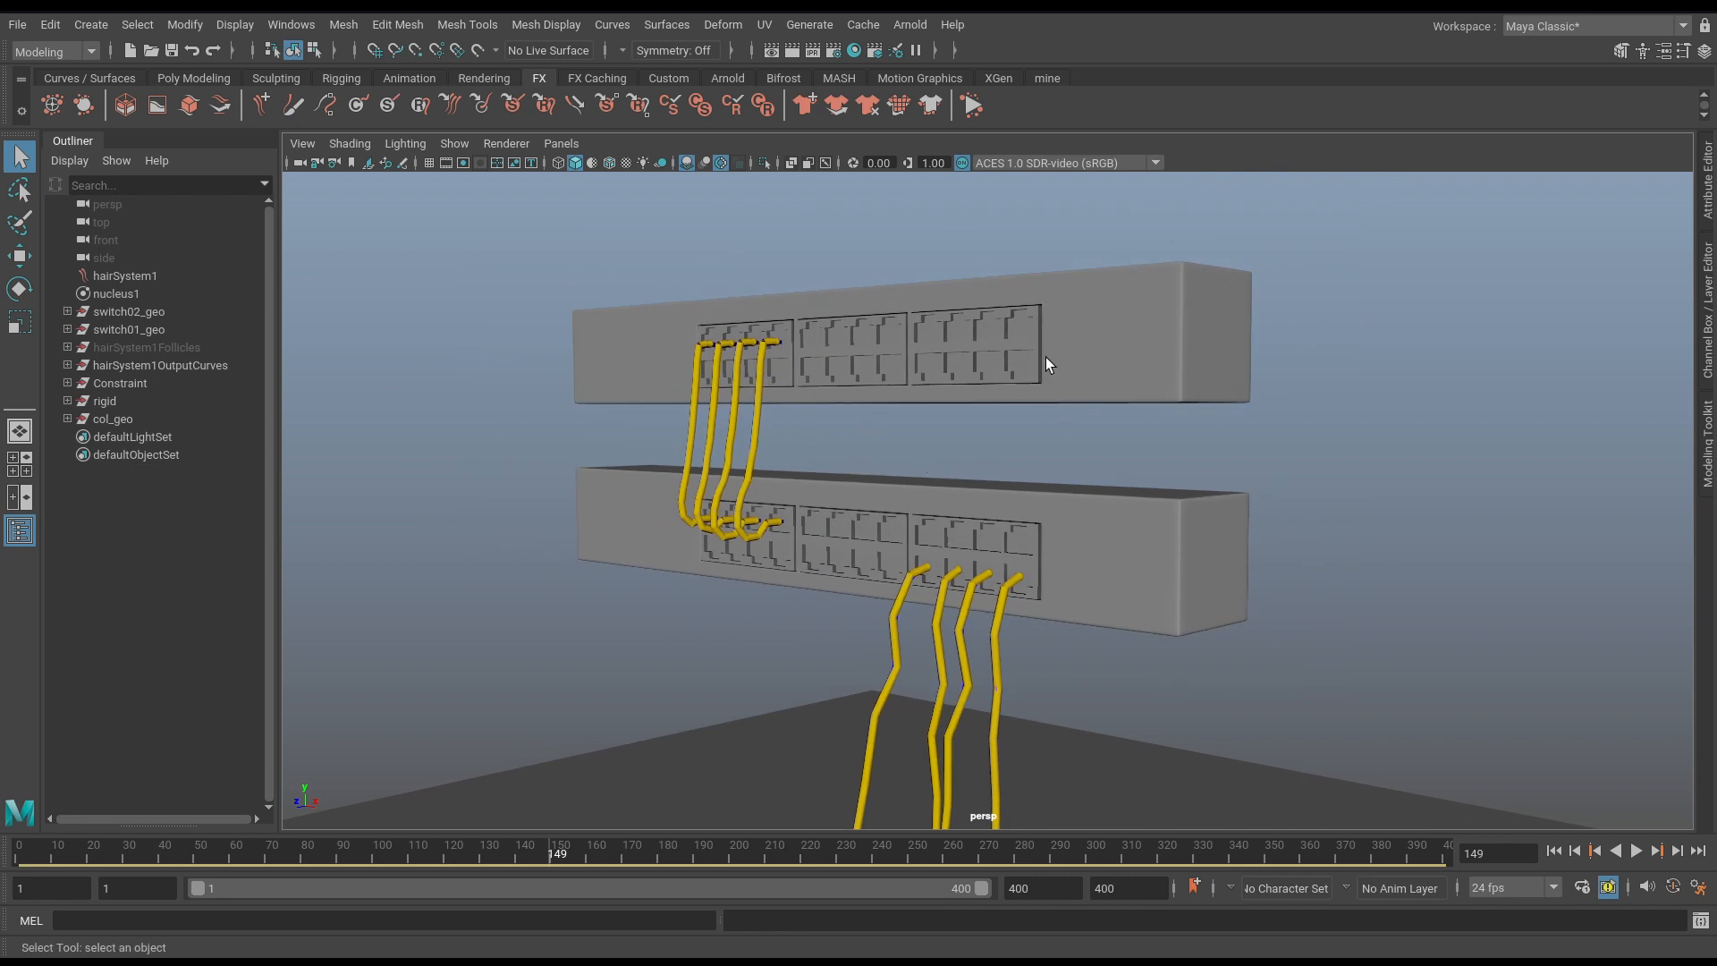
middle_click_drag(1018, 417, 1010, 334, "alt")
right_click_drag(1374, 420, 1080, 447, "alt")
middle_click_drag(1080, 447, 1057, 344, "alt")
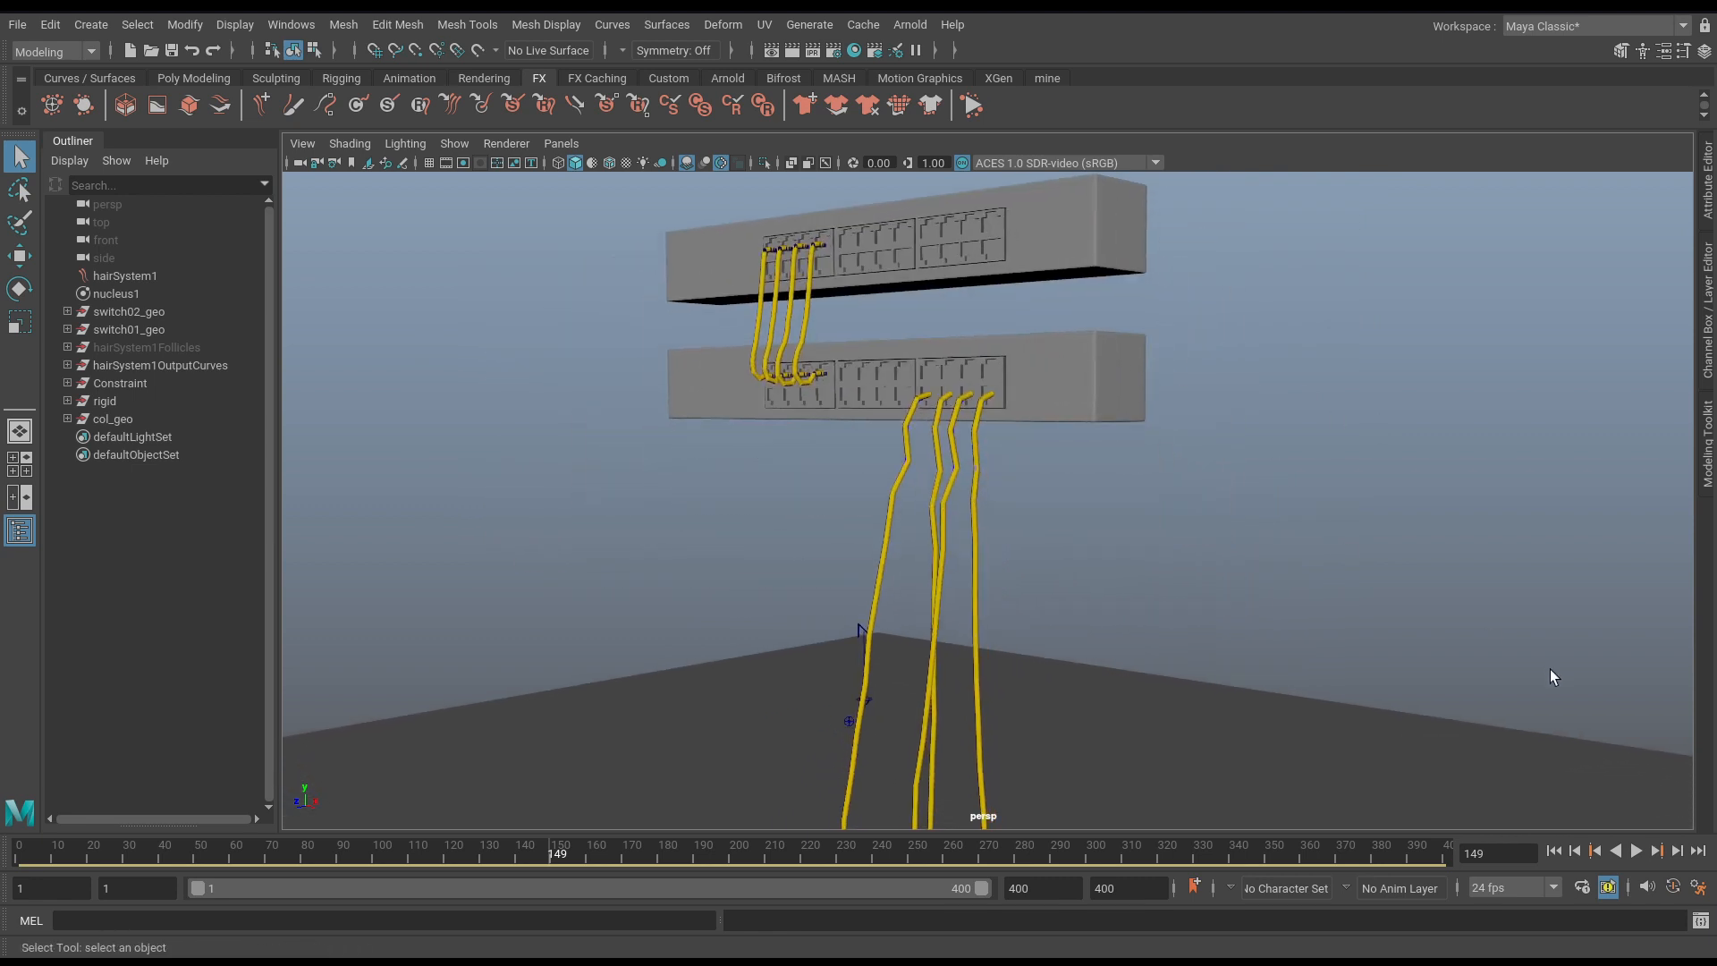
left_click(1639, 855)
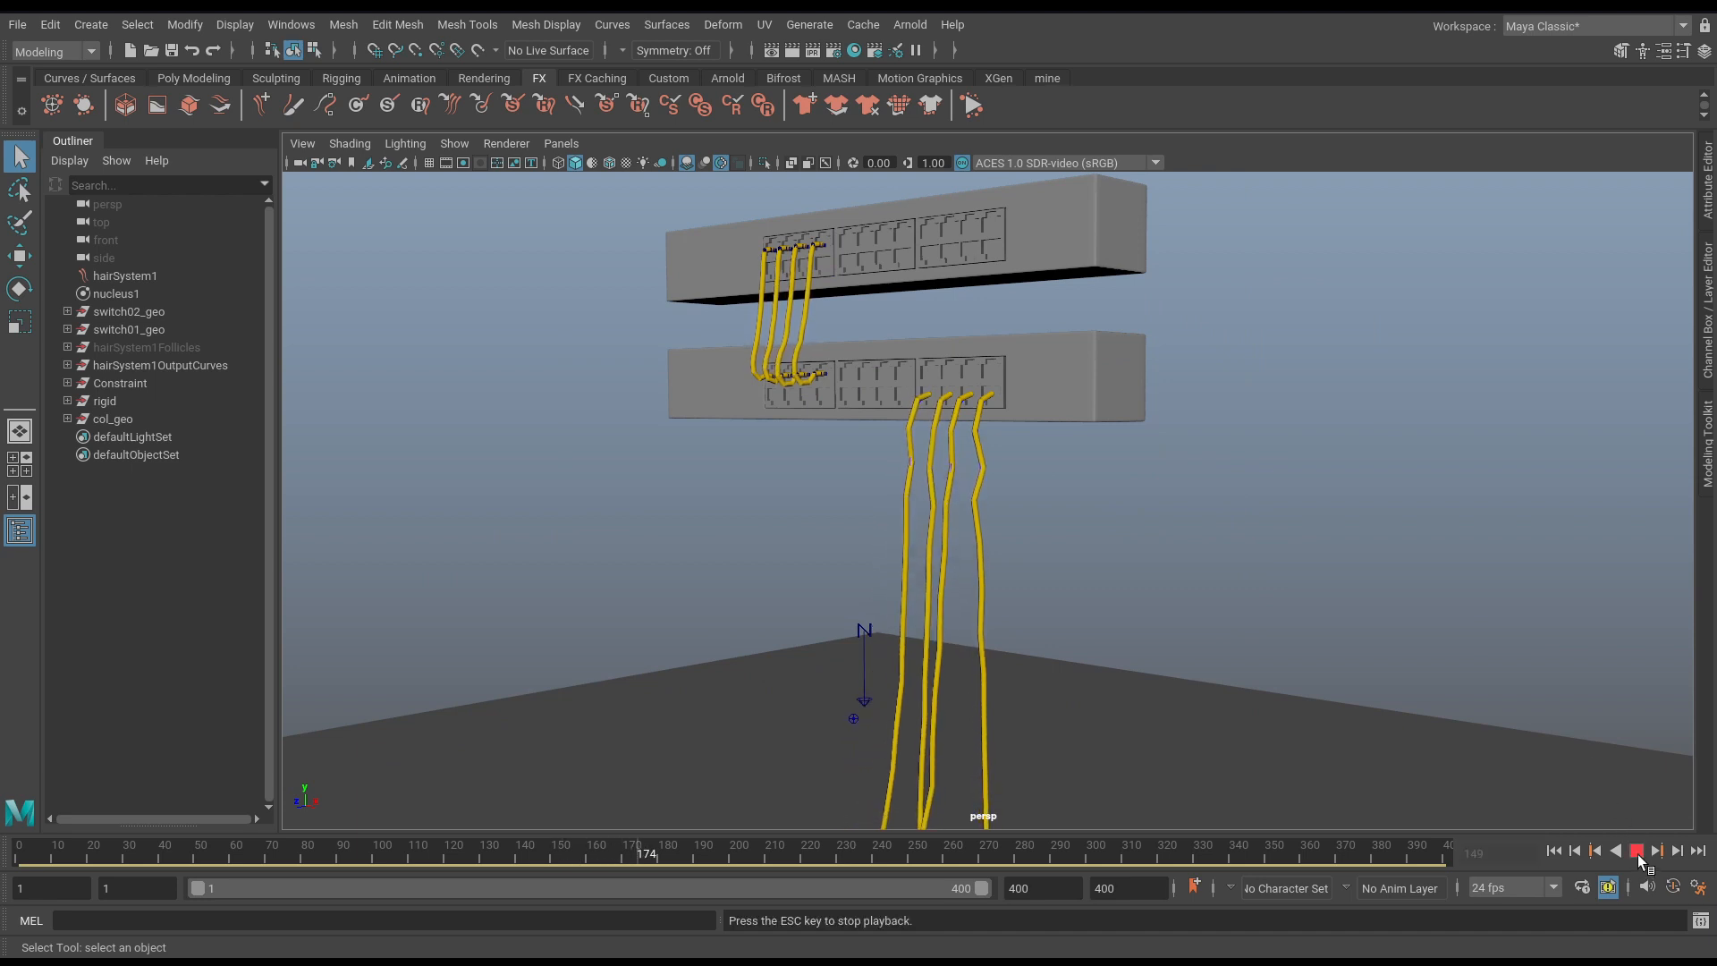
left_click(1639, 855)
Rewind the simulation to frame 1 and play it with the full length of the hanging cables in view.
left_click(1556, 851)
middle_click_drag(1009, 434, 1036, 507, "alt")
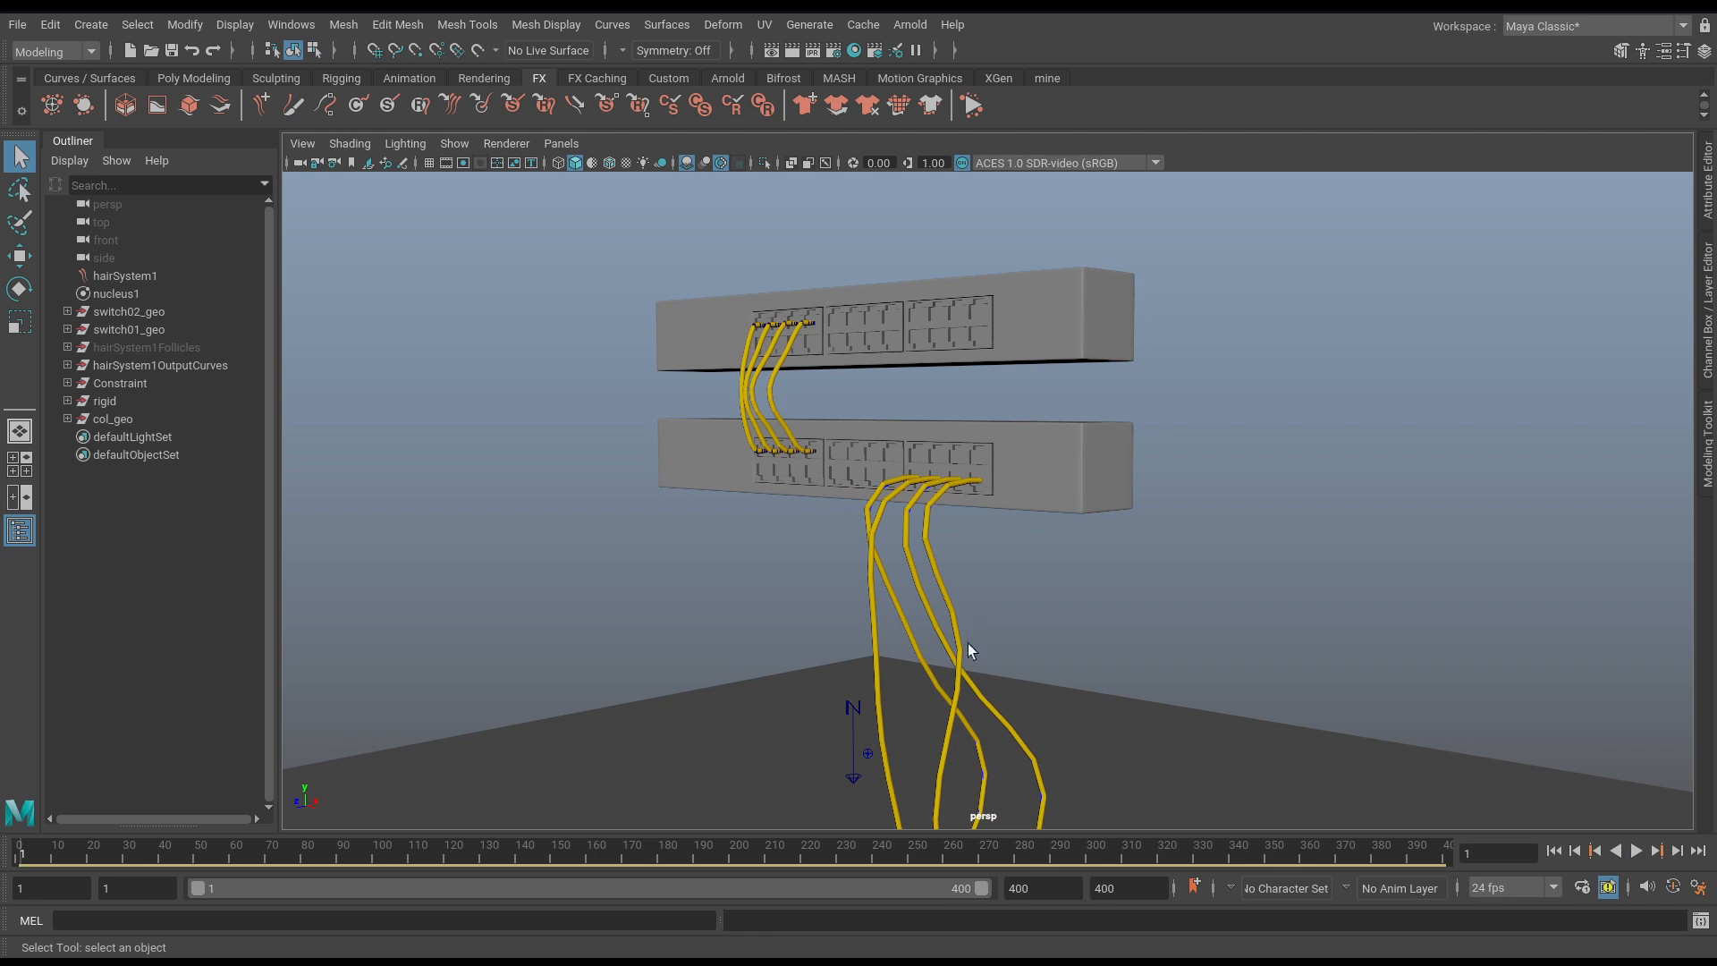
right_click_drag(1219, 606, 874, 433, "alt")
middle_click_drag(874, 433, 872, 395, "alt")
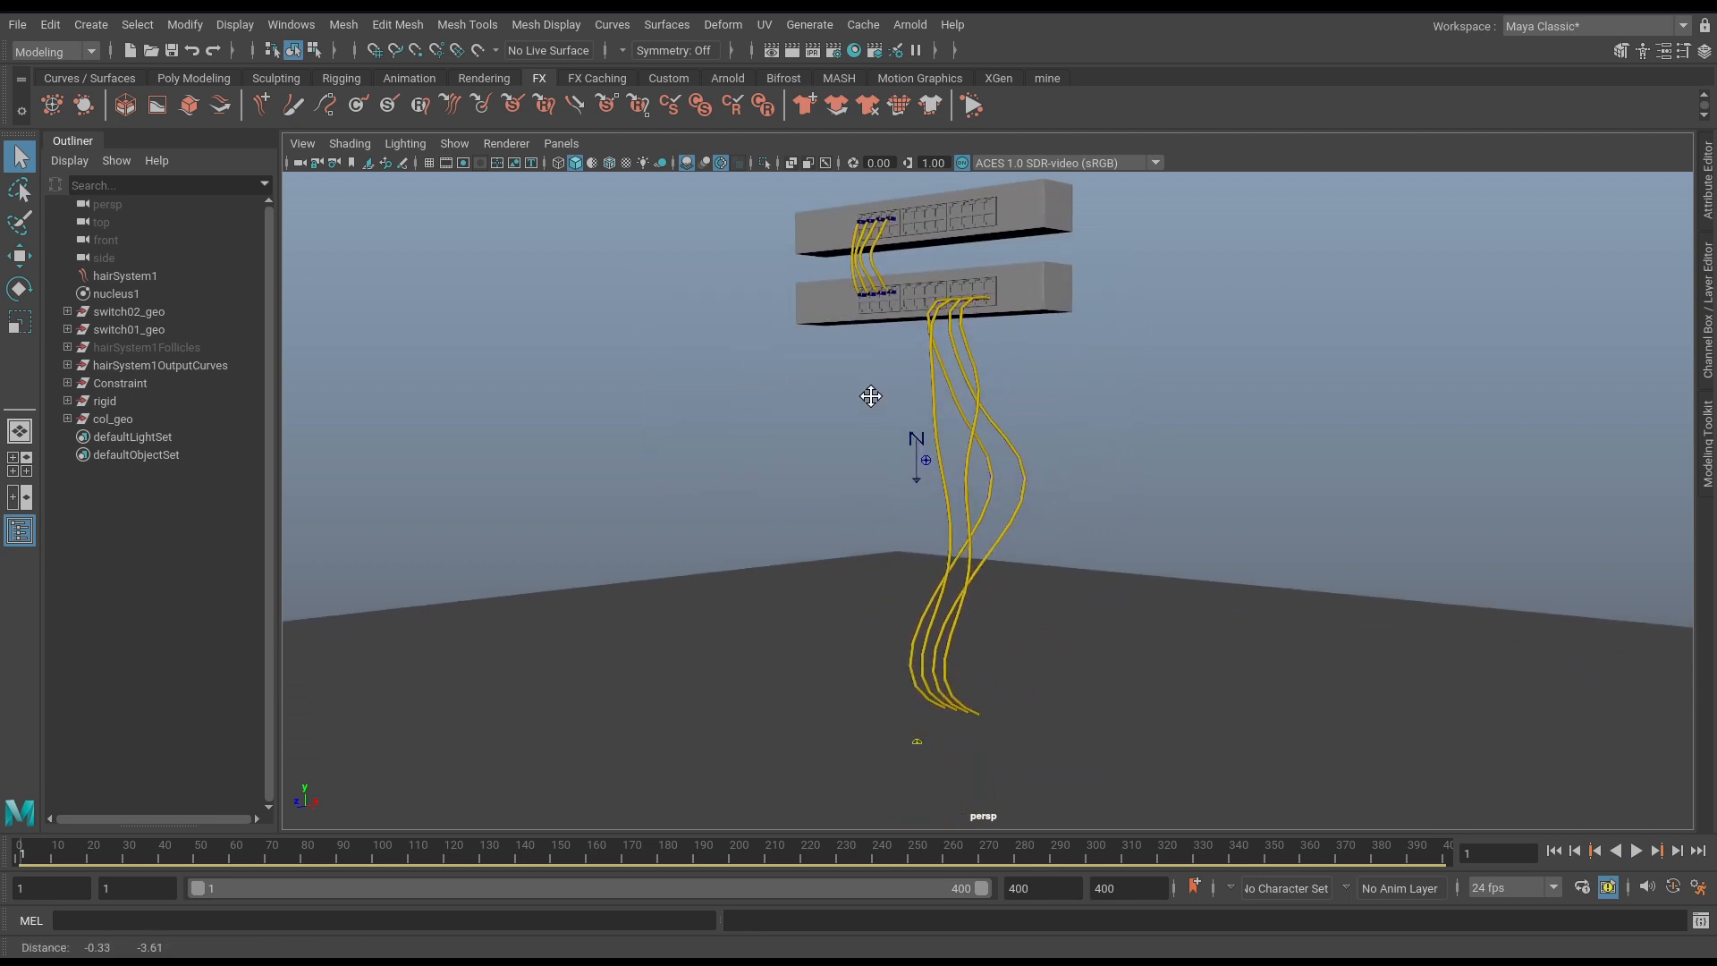
left_click(1637, 851)
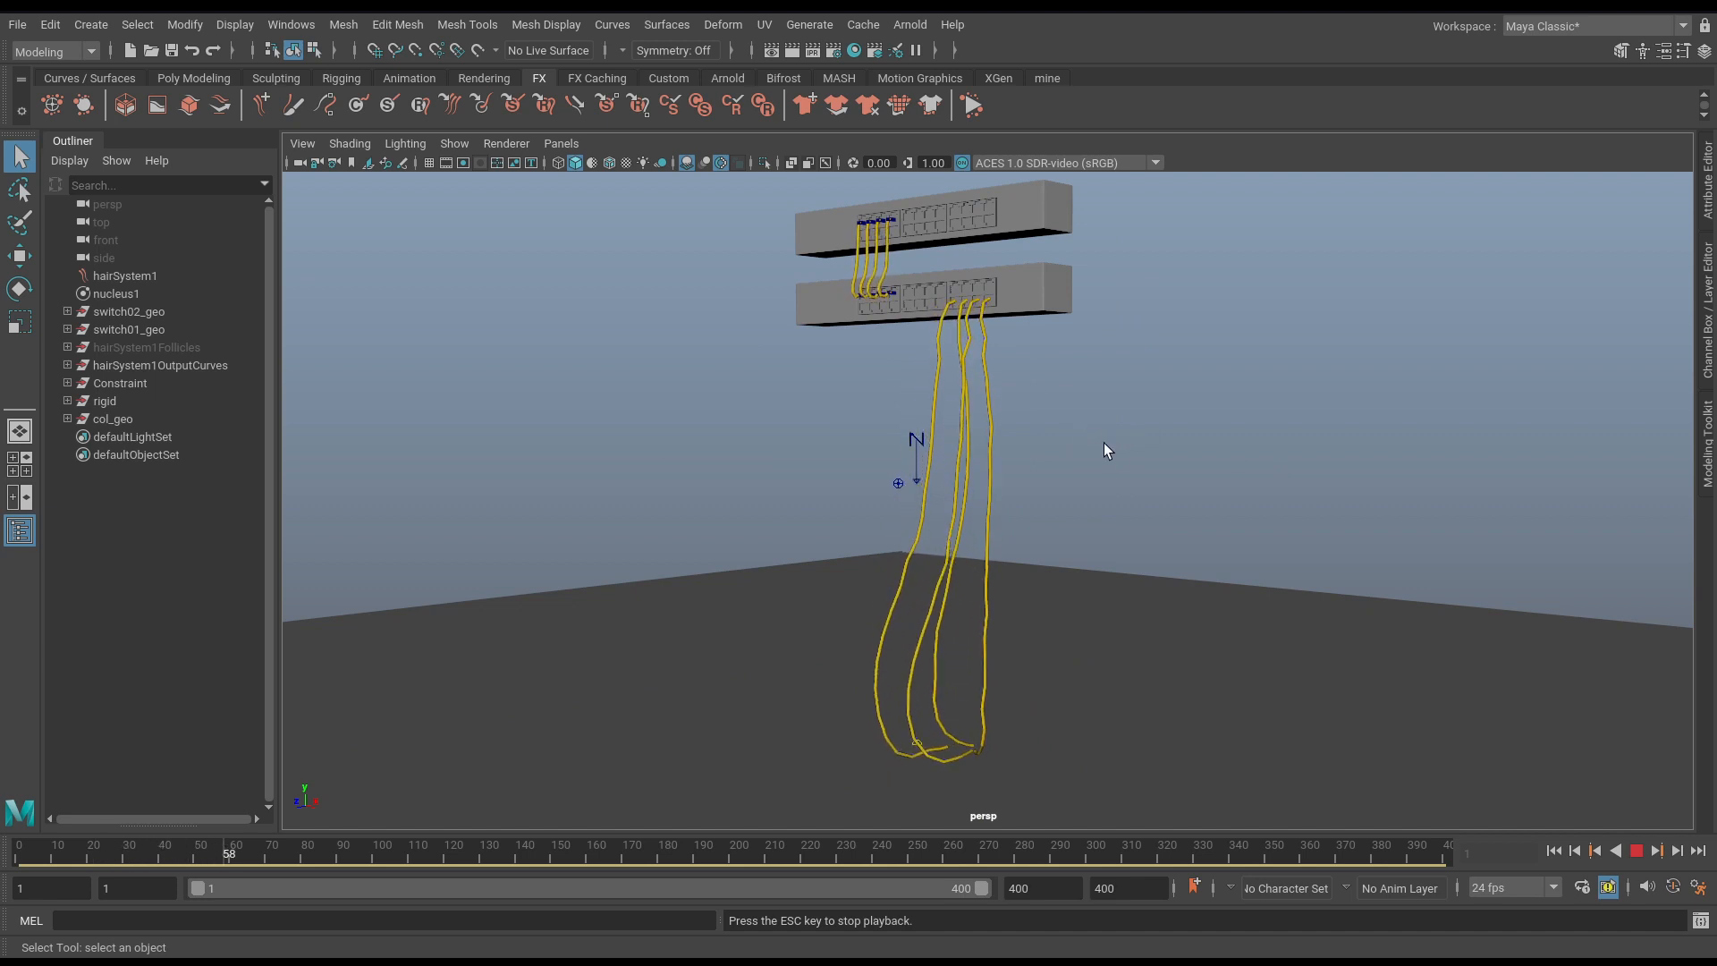
left_click(1636, 850)
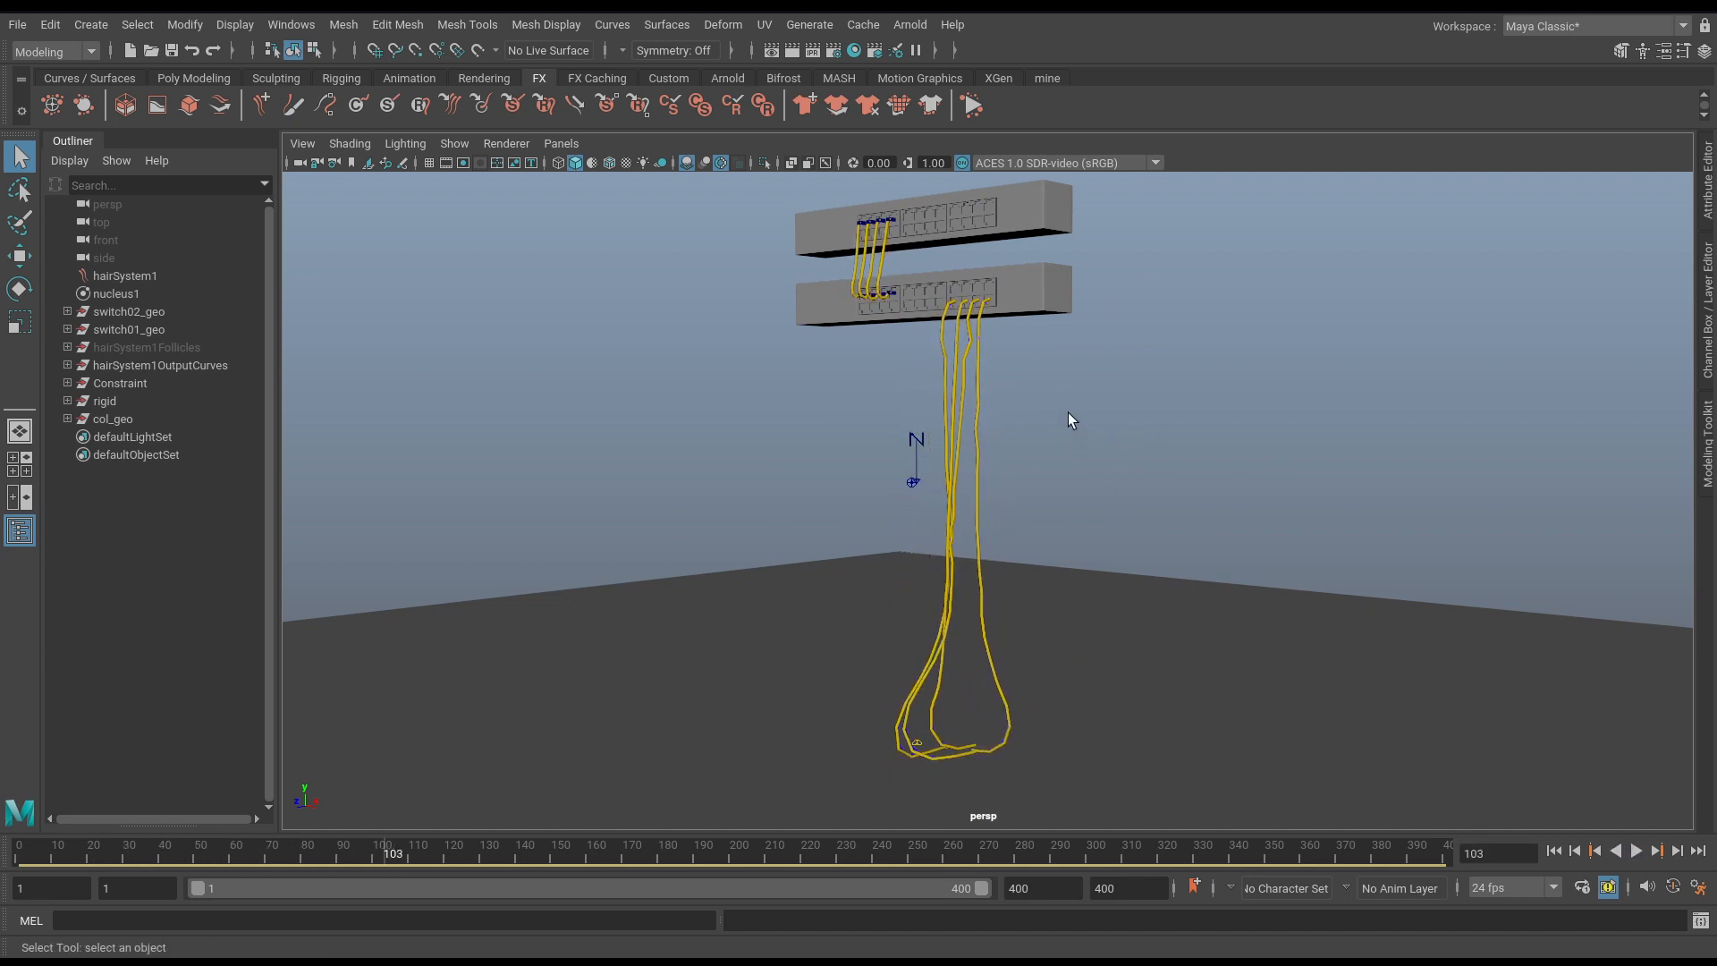
Play the simulation further, examining where the hanging cables meet the floor and how their ends sit in the switch ports.
middle_click_drag(1068, 411, 1054, 550, "alt")
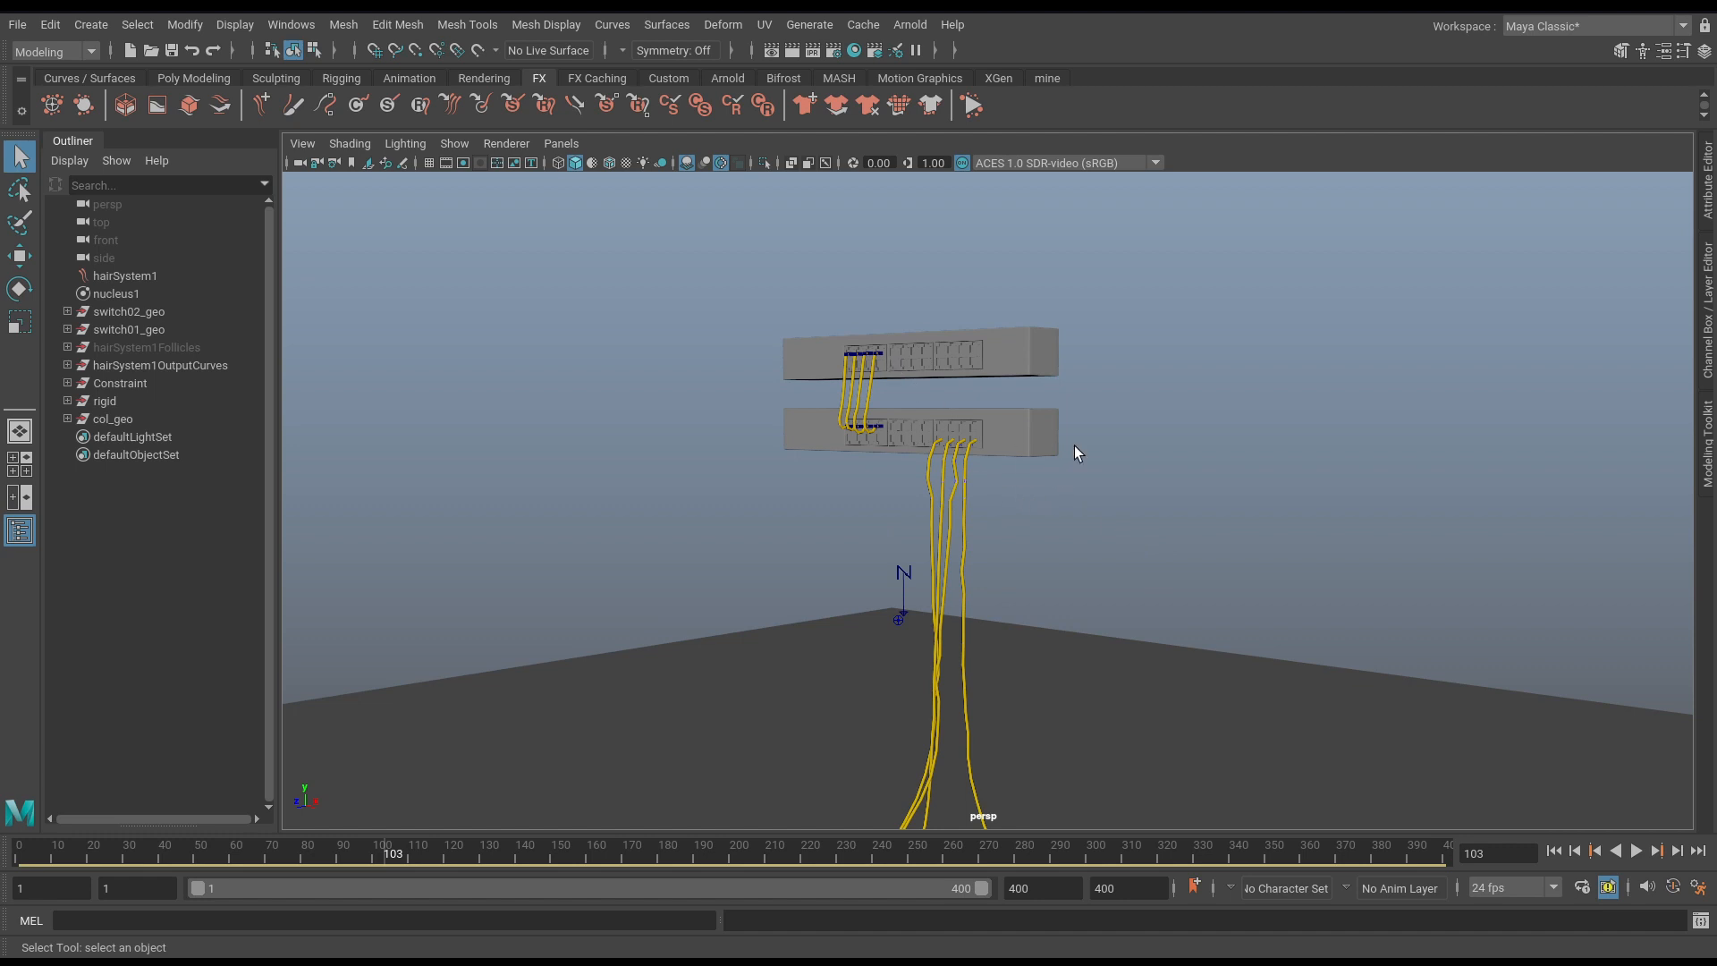
middle_click_drag(1079, 520, 1027, 251, "alt")
left_click_drag(881, 488, 1028, 550, "alt")
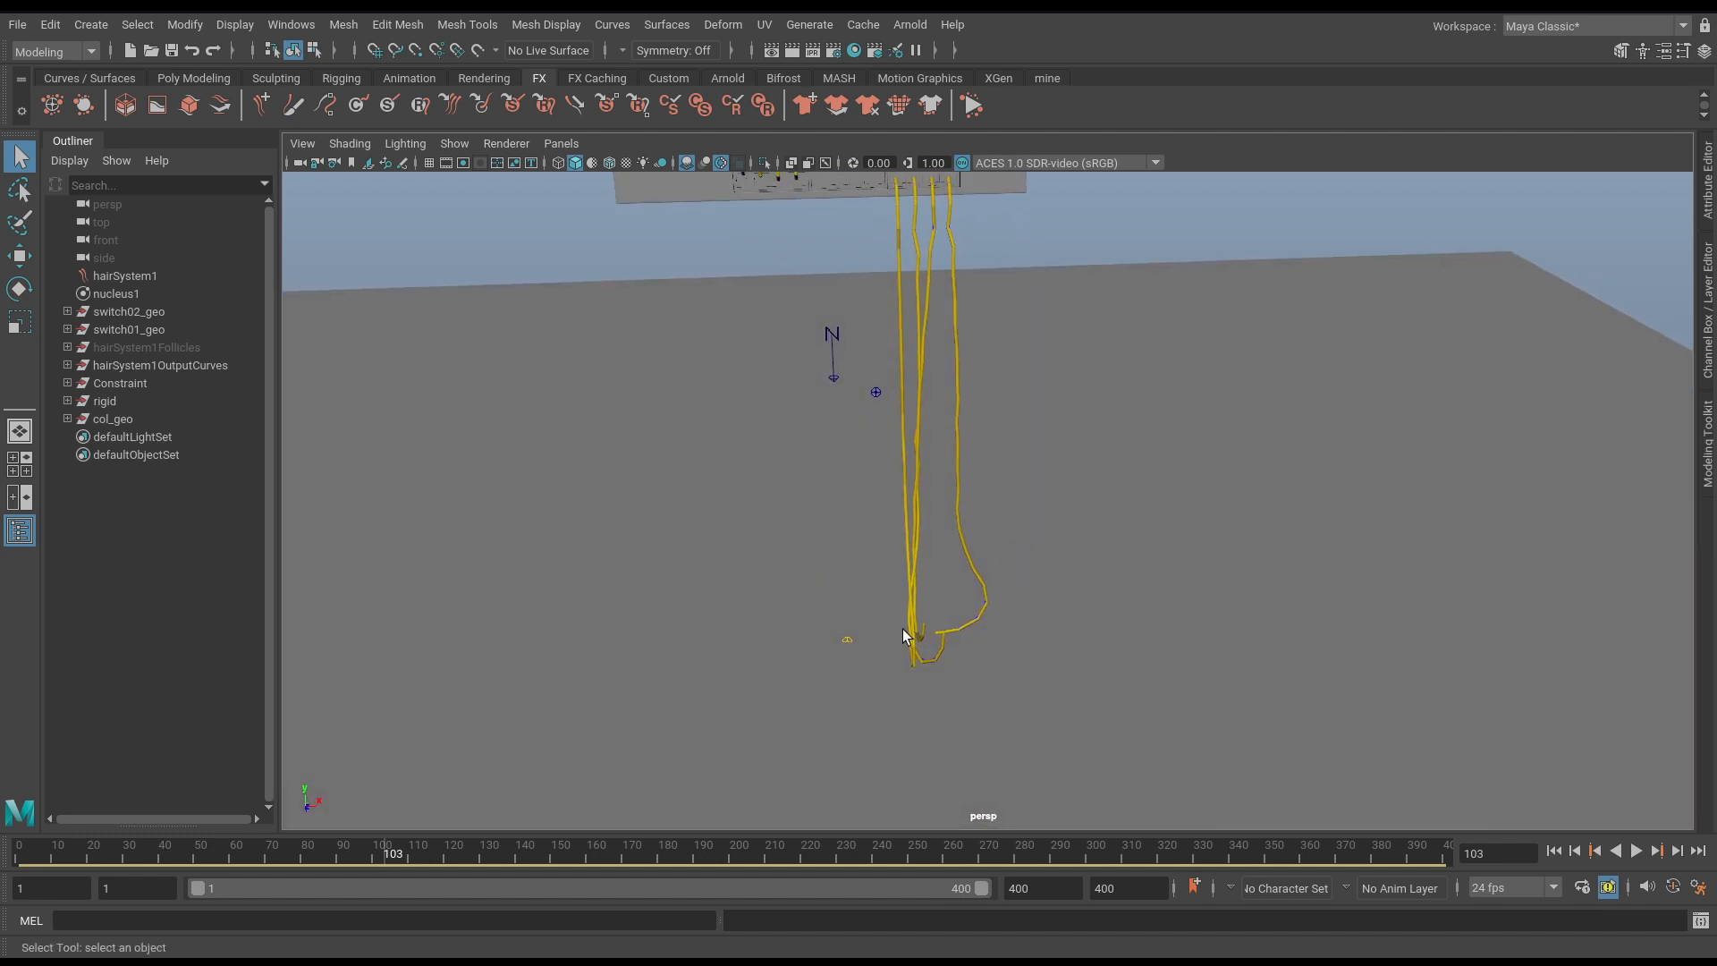
left_click(1633, 851)
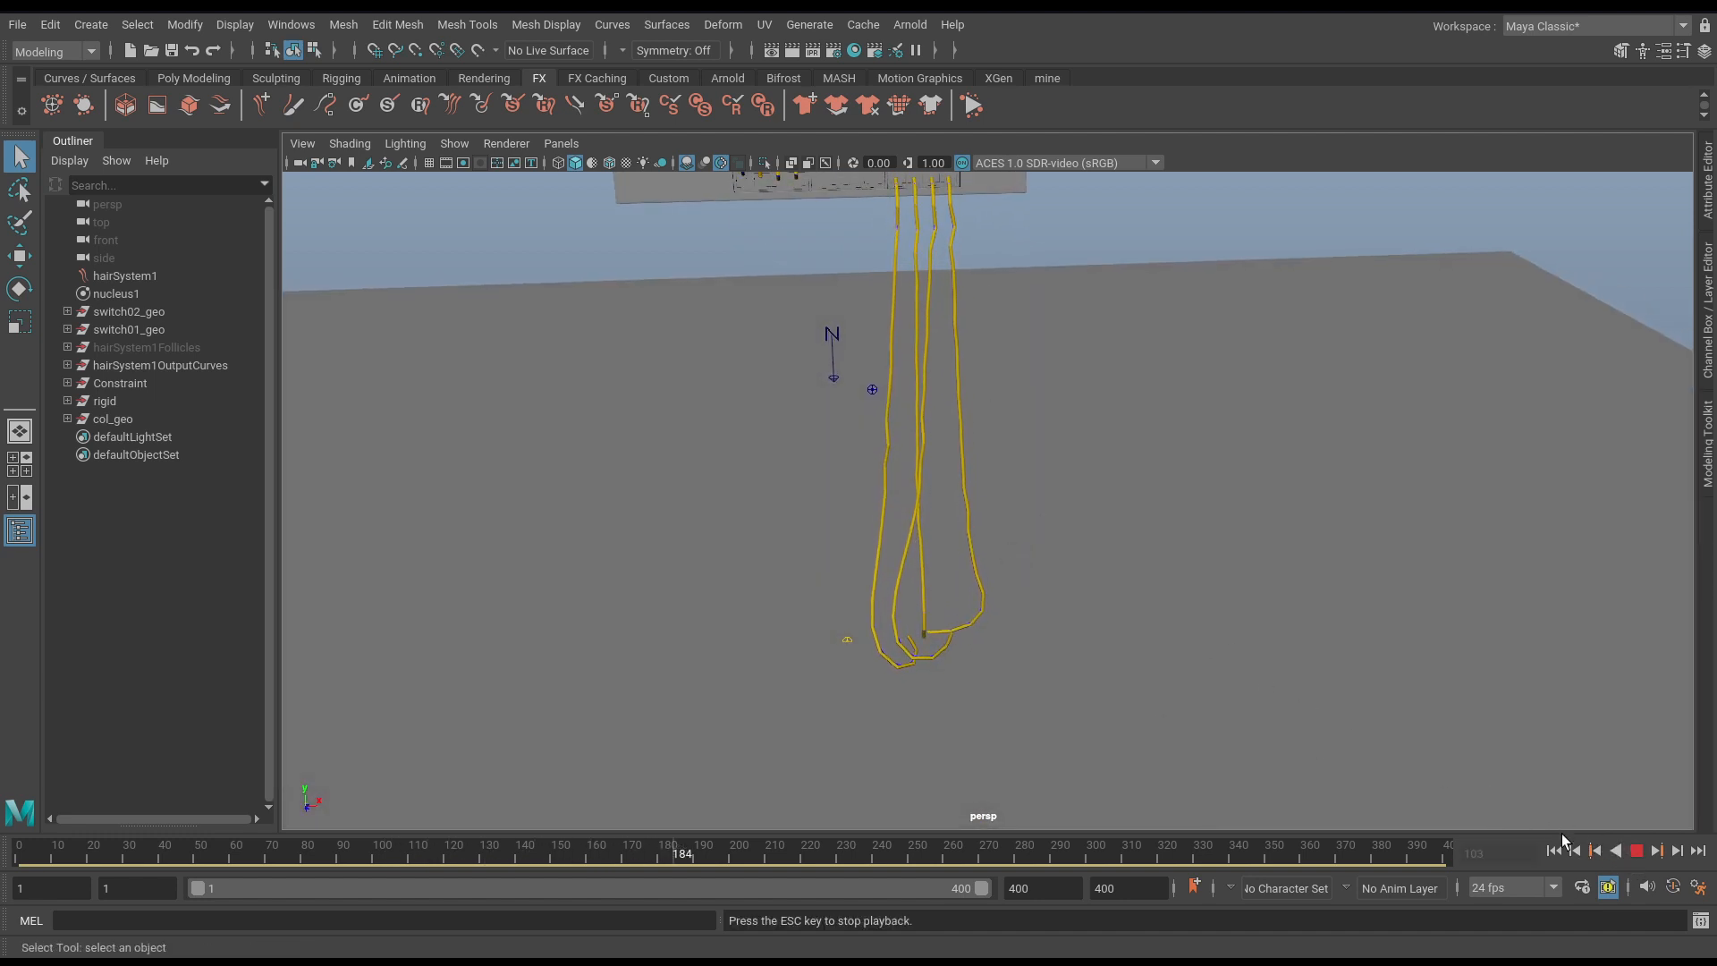
left_click(1630, 852)
middle_click_drag(1034, 441, 1028, 564, "alt")
left_click_drag(1028, 563, 969, 564, "alt")
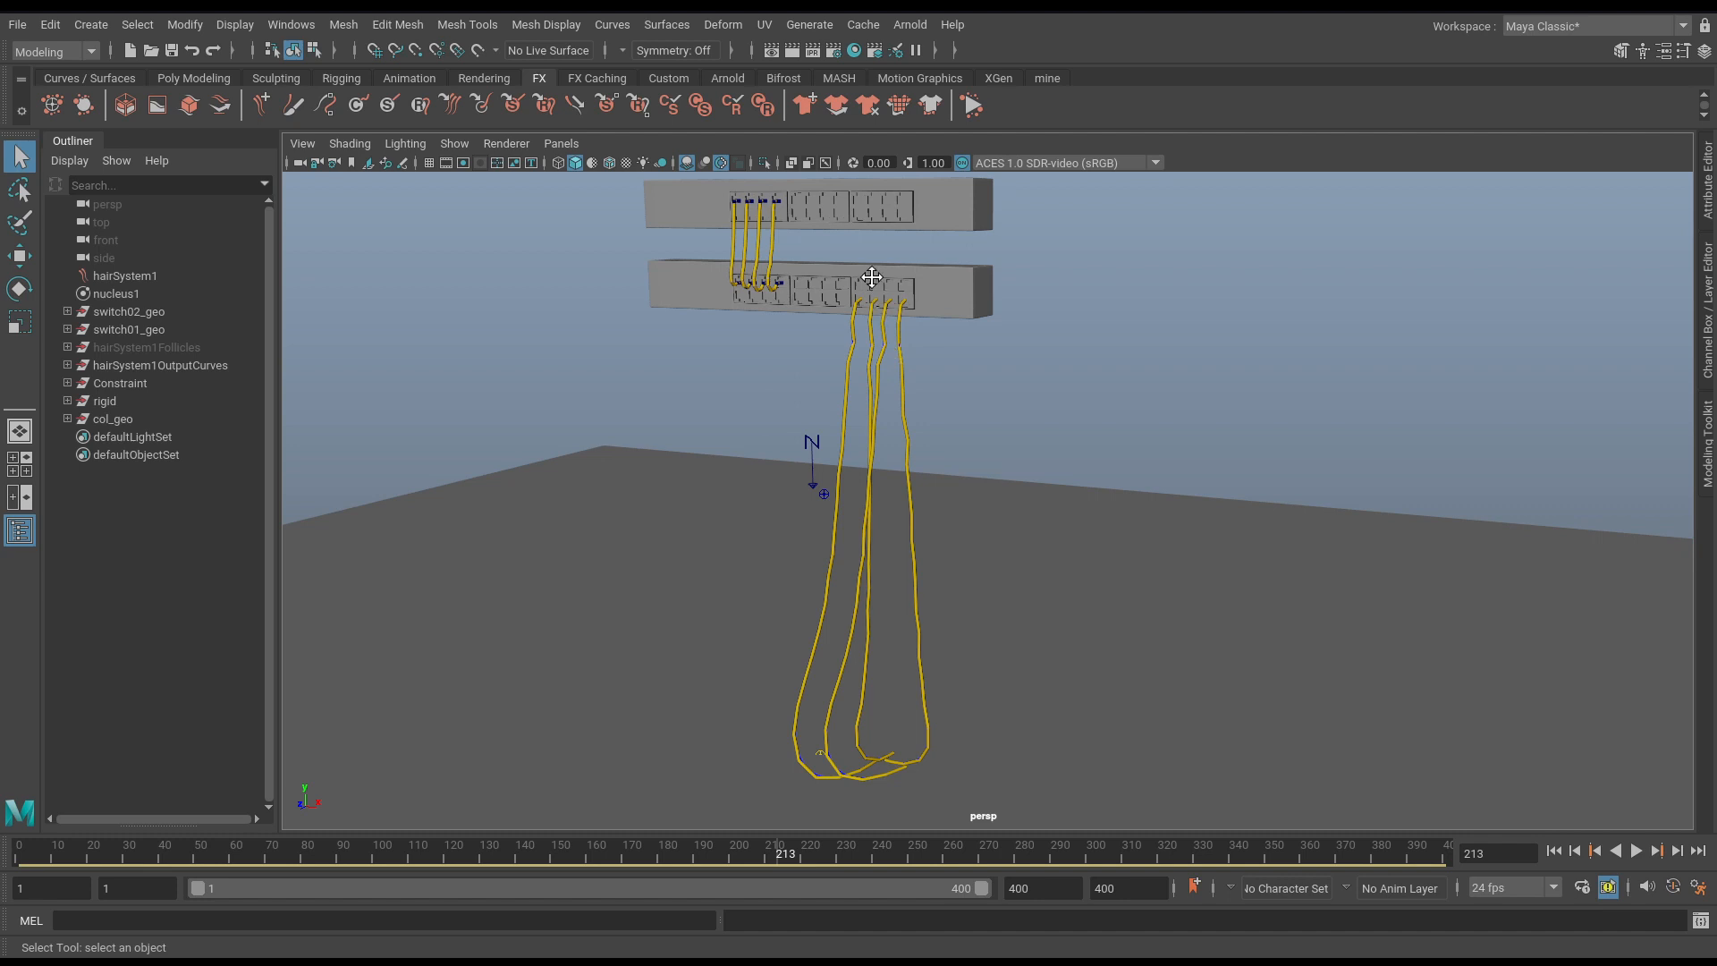
right_click_drag(868, 280, 1292, 581, "alt")
middle_click_drag(1141, 521, 1218, 600, "alt")
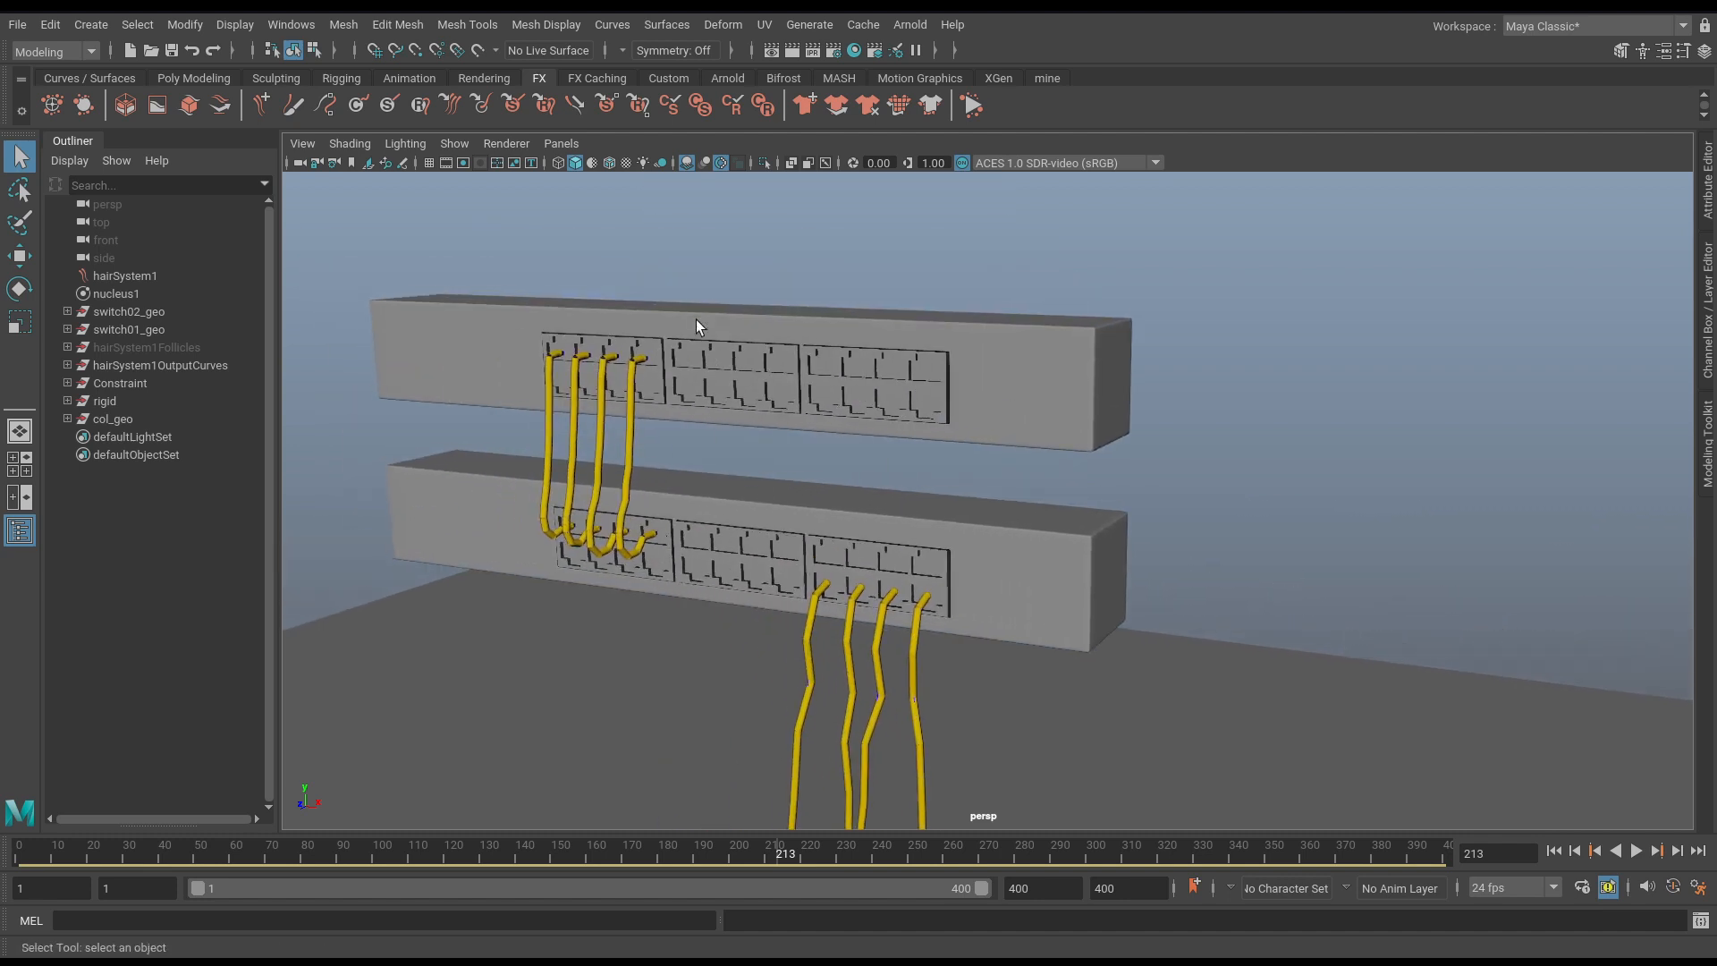
mouse_move(652, 555)
left_mouse_down("alt")
mouse_move(613, 533)
mouse_move(673, 534)
left_mouse_up("alt")
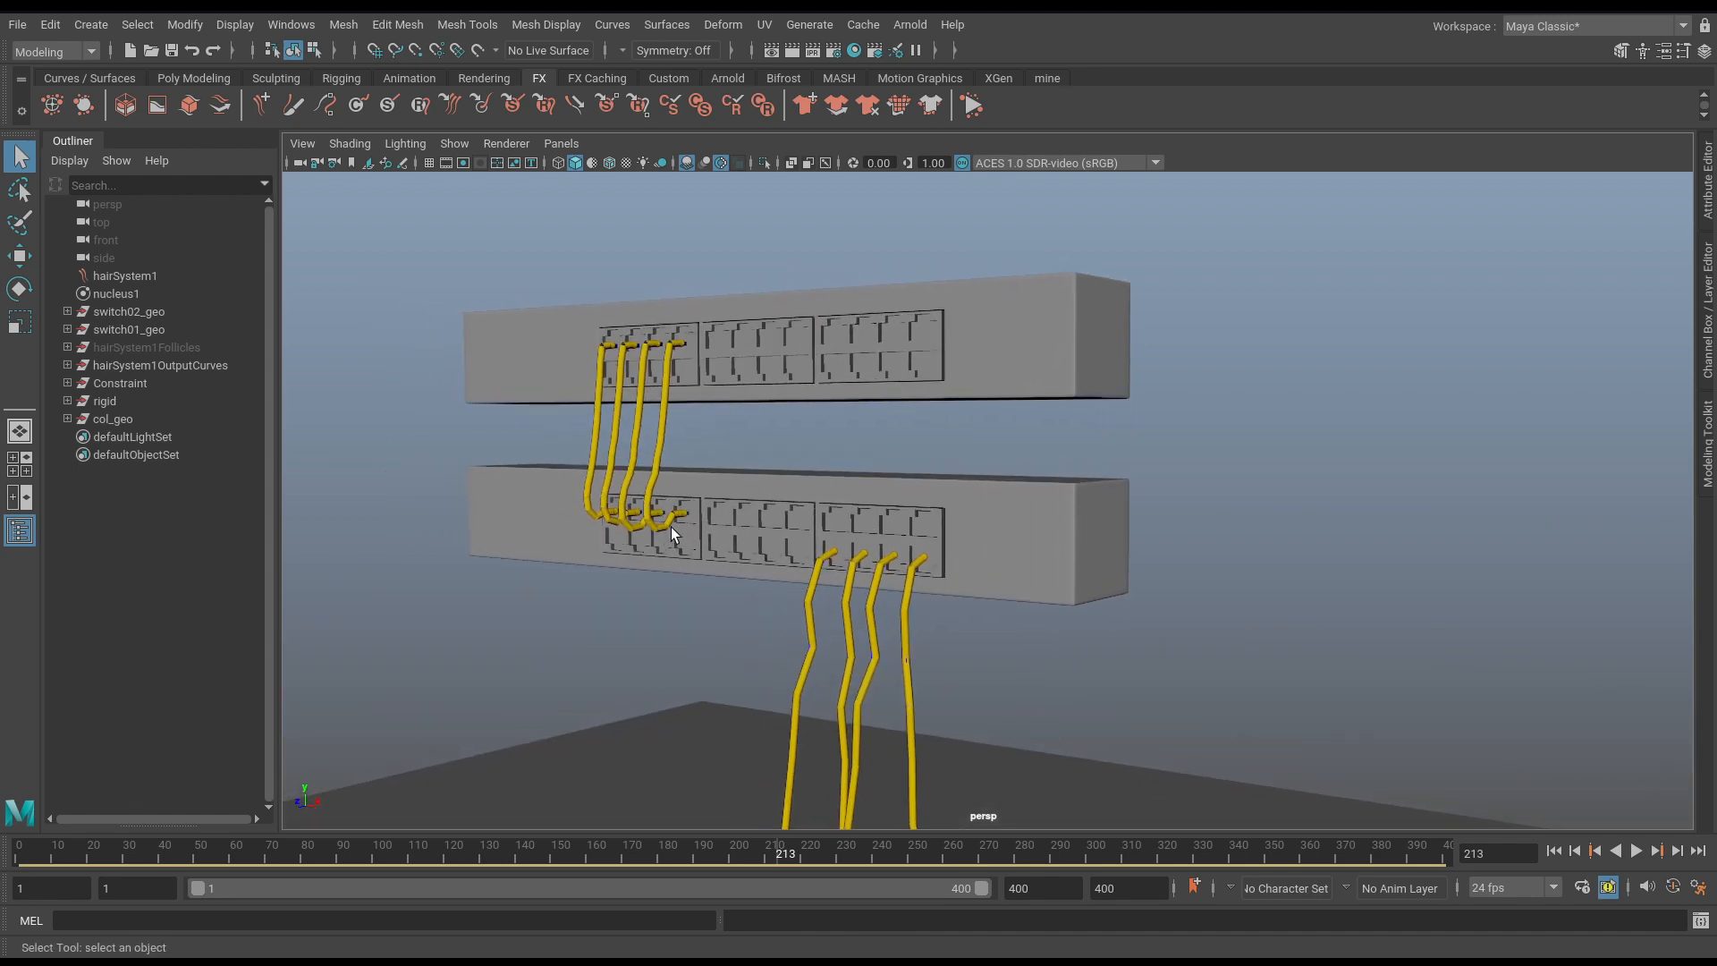
Open the scene file switch-start.mb.
left_click(17, 24)
left_click(46, 77)
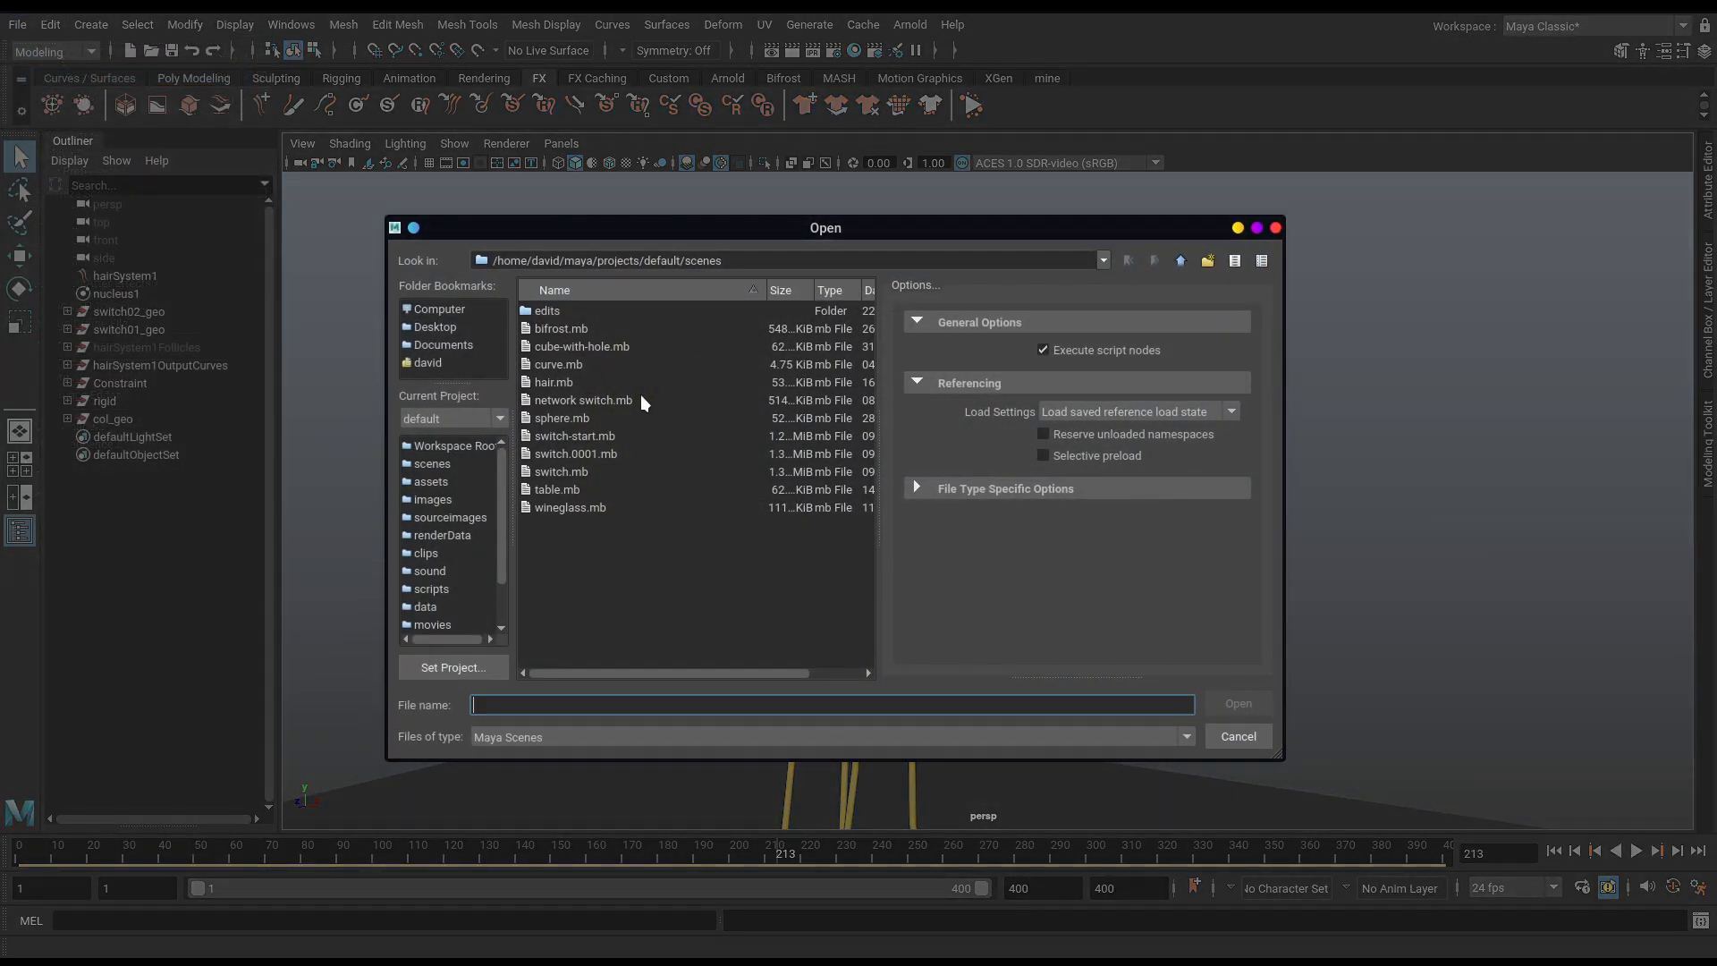
double_click(620, 437)
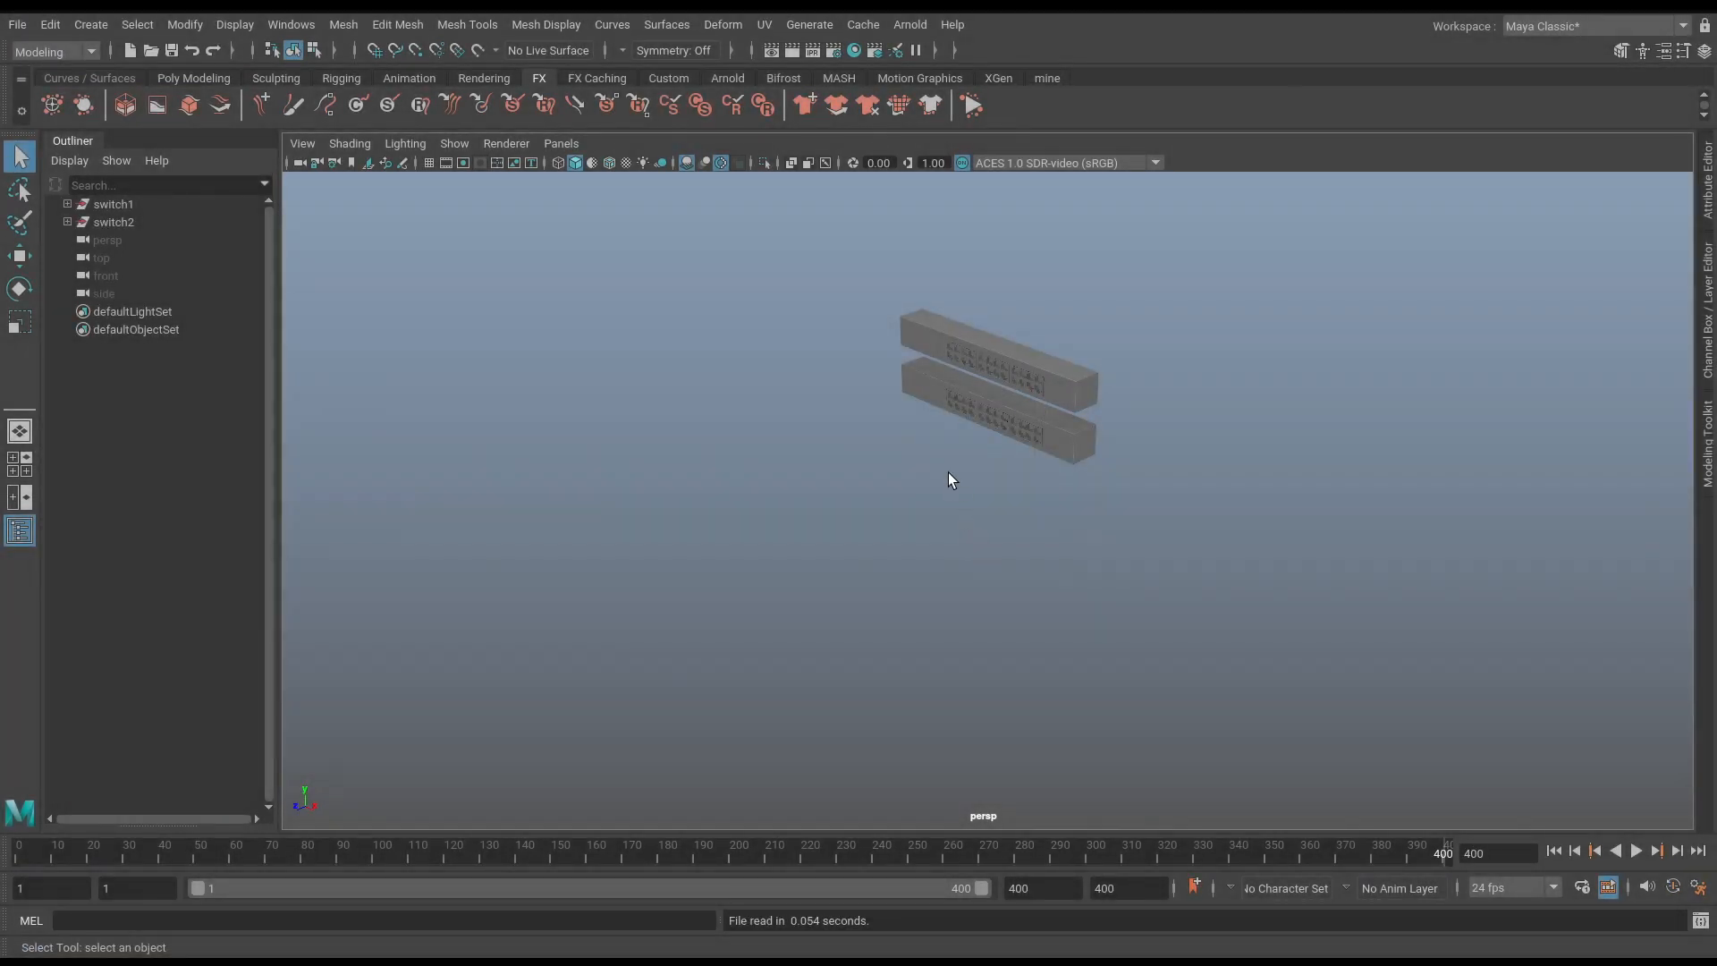
Show the grid in the perspective view and frame the two switch models from the front.
middle_click_drag(948, 472, 834, 647, "alt")
left_click_drag(833, 648, 879, 601, "alt")
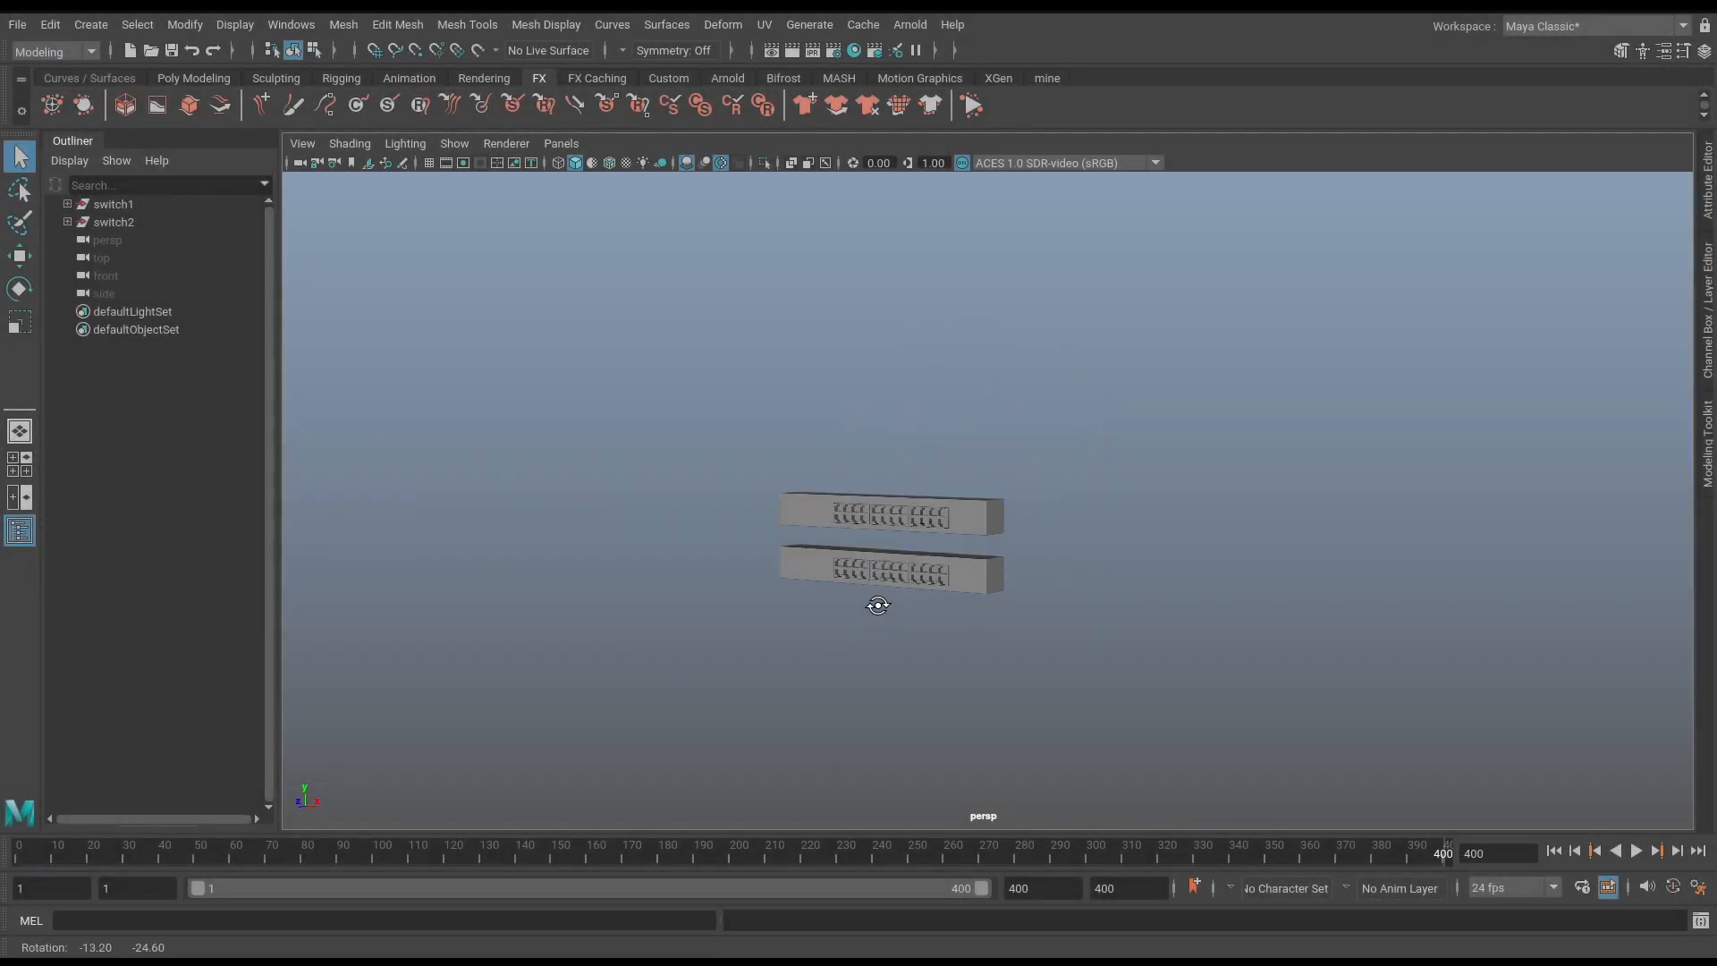
left_click(429, 164)
right_click_drag(716, 537, 966, 614, "alt")
middle_click_drag(966, 614, 1018, 538, "alt")
right_click_drag(646, 672, 1234, 605, "alt")
middle_click_drag(928, 529, 905, 483, "alt")
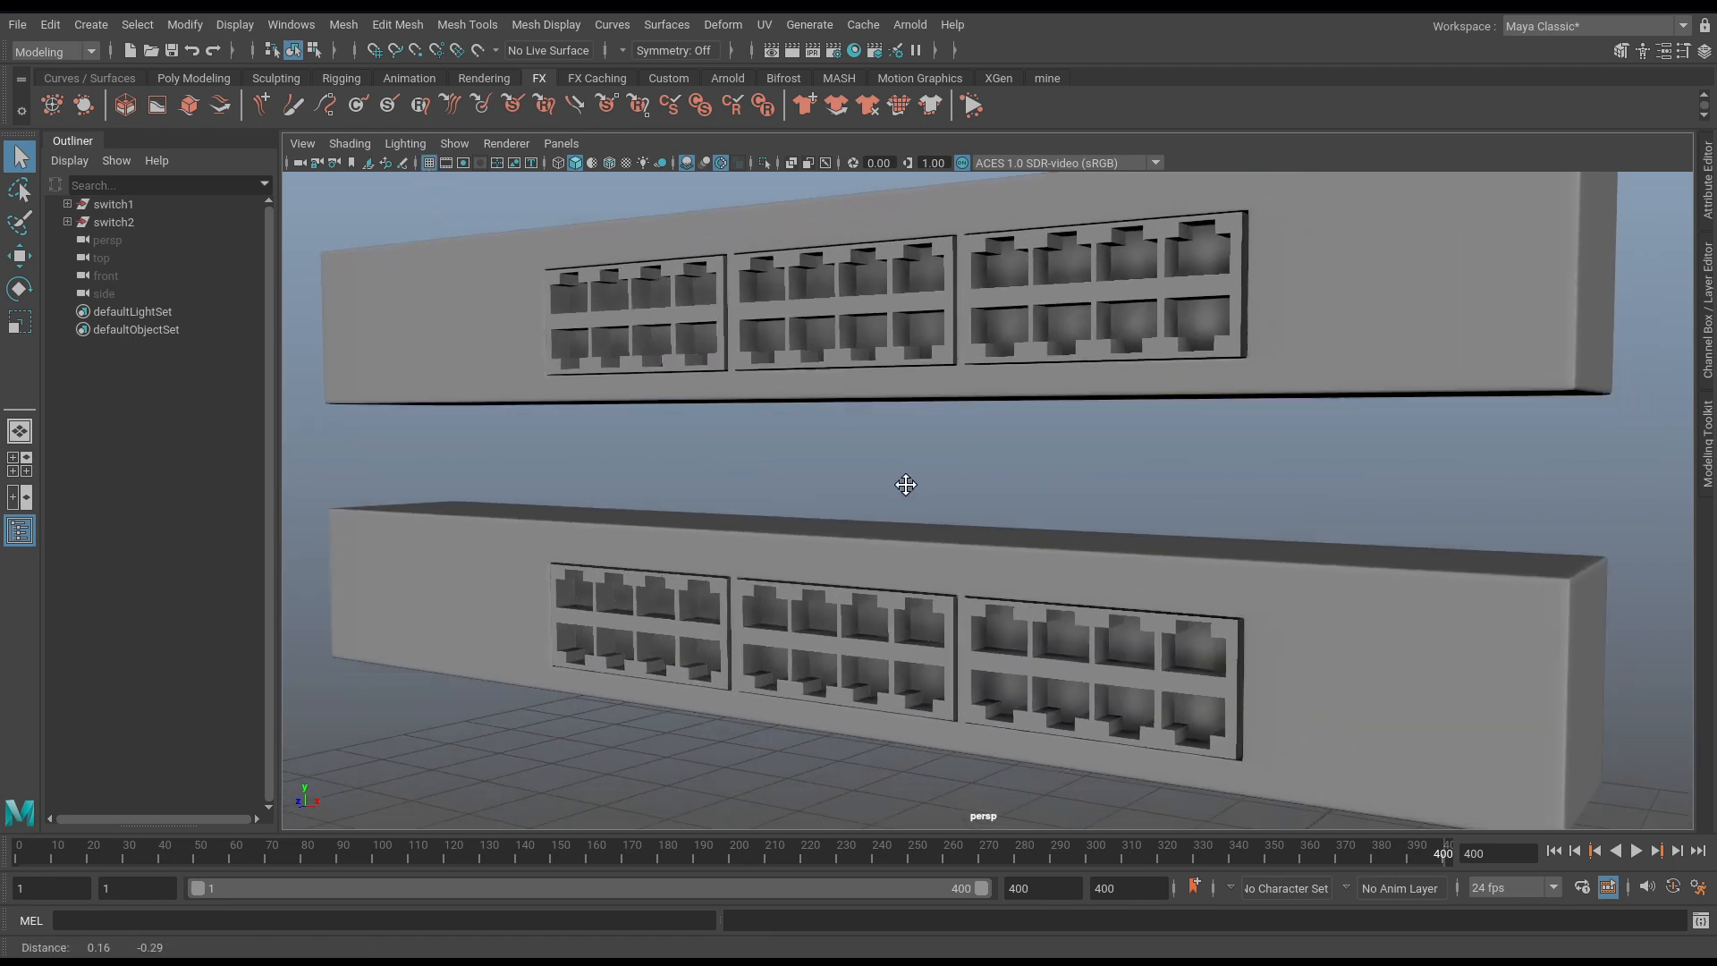
right_click_drag(904, 483, 735, 549, "alt")
middle_click_drag(818, 543, 780, 534, "alt")
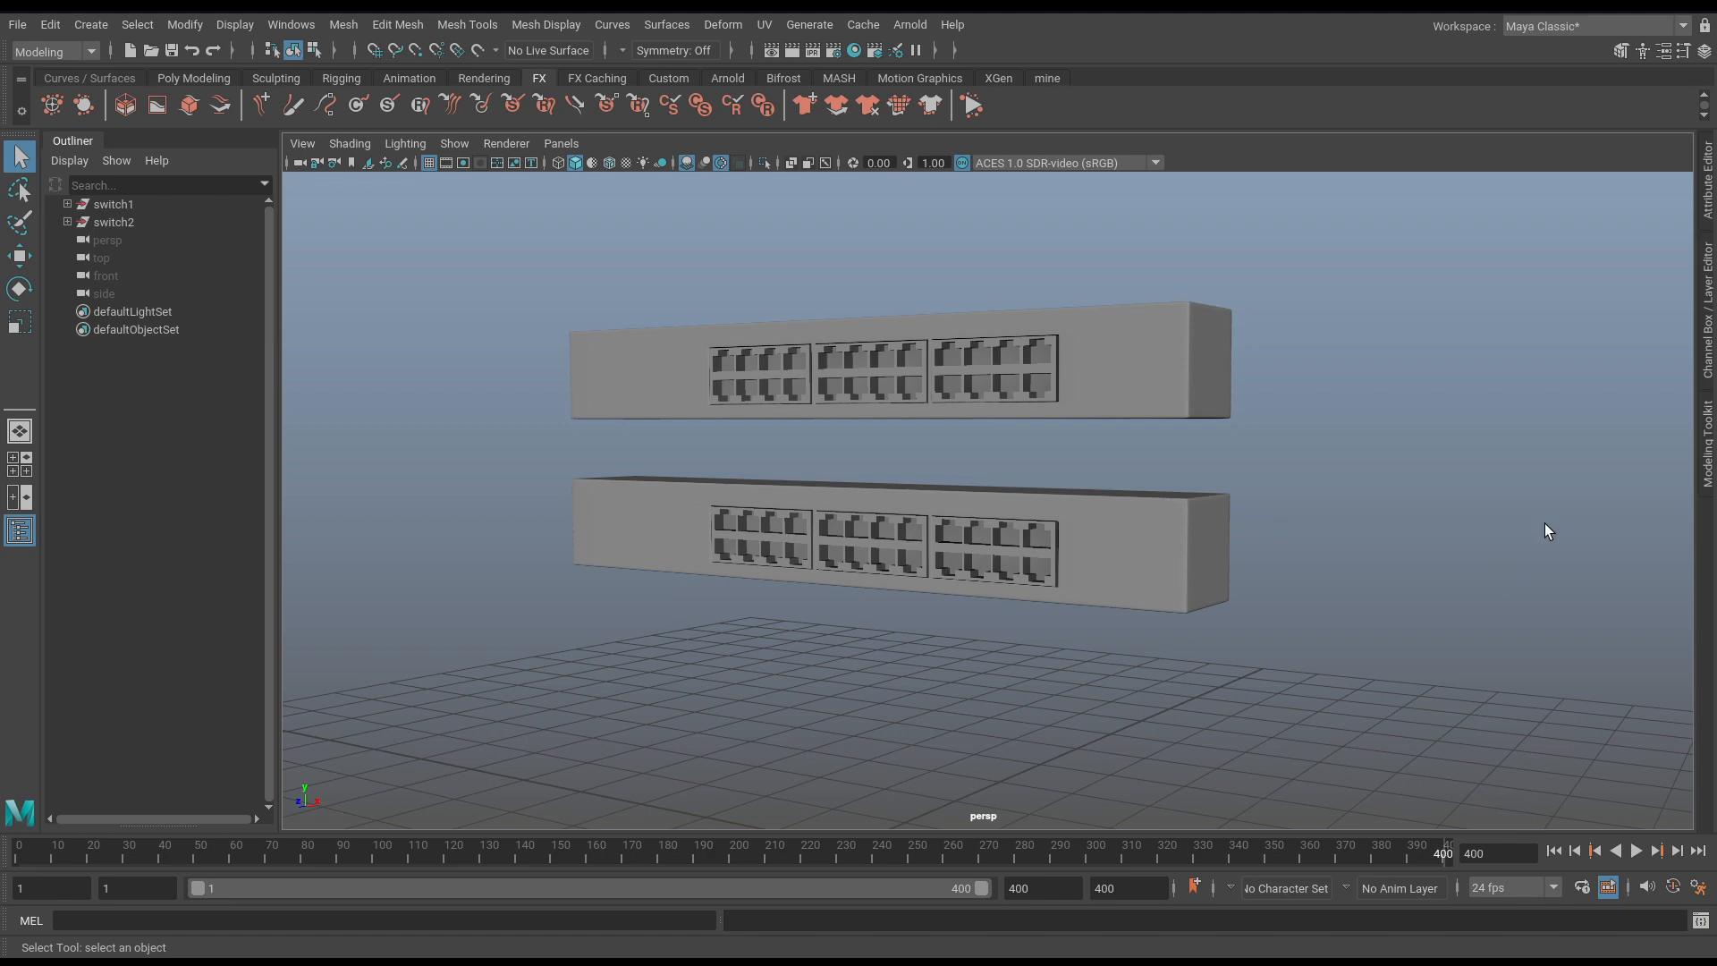
middle_click_drag(1483, 441, 1430, 366, "alt")
right_click_drag(1436, 384, 1225, 425, "alt")
middle_click_drag(1203, 425, 1197, 468, "alt")
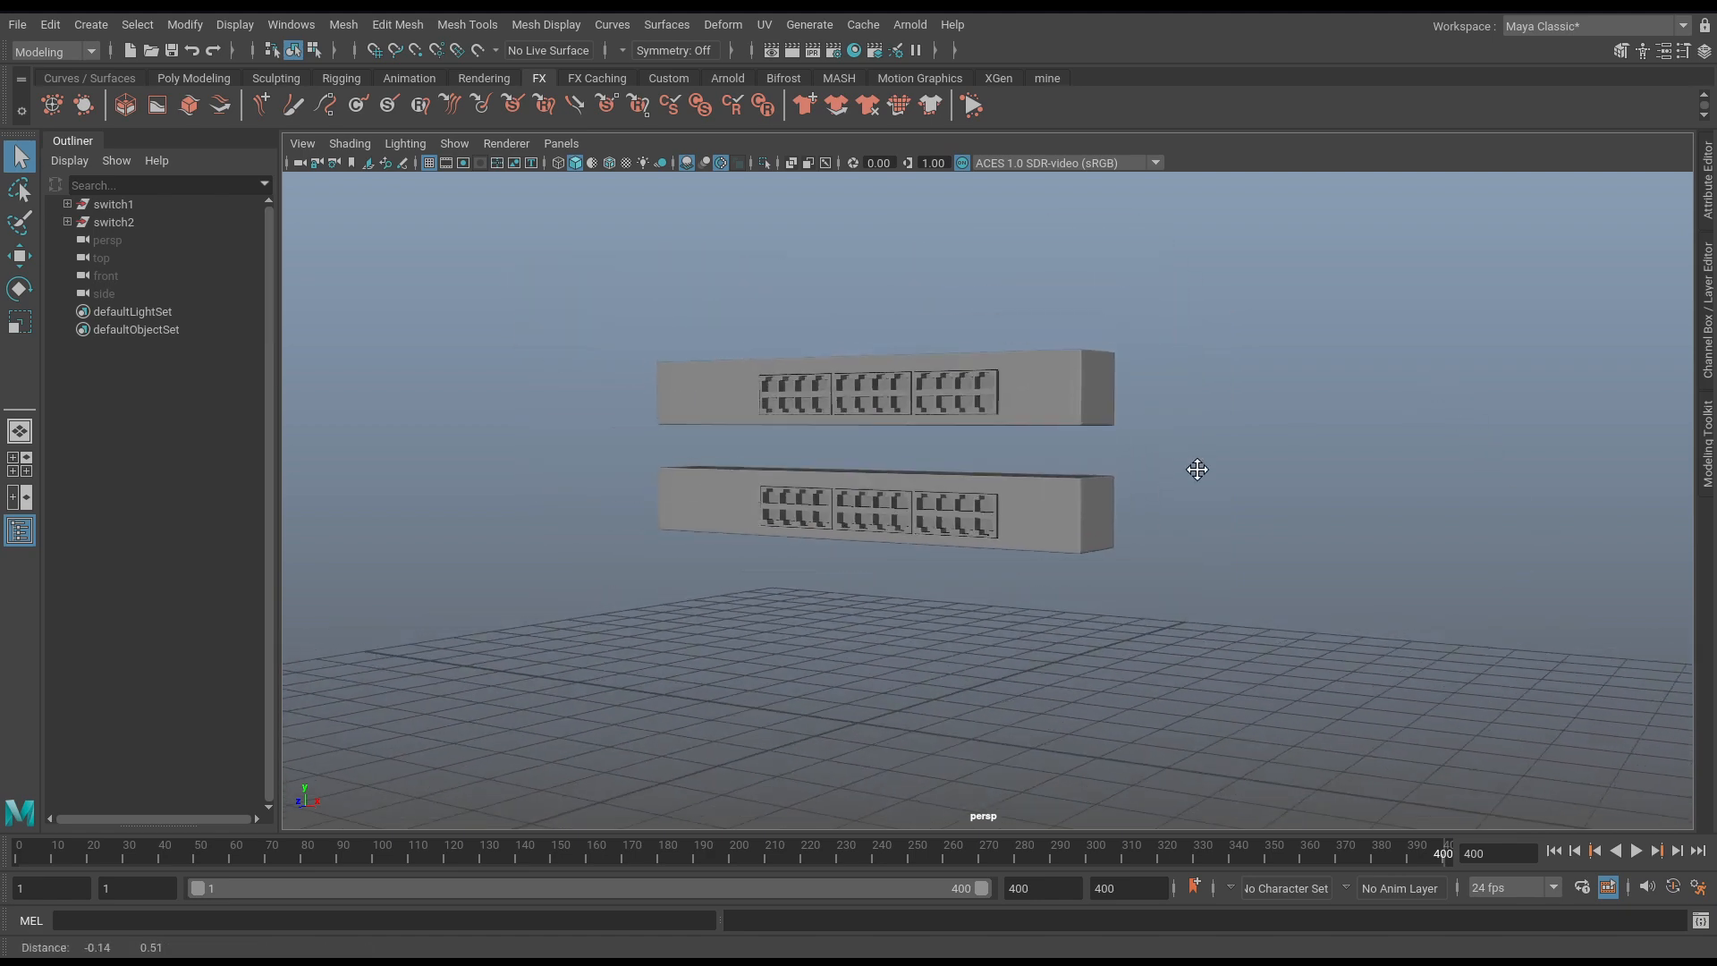
right_click_drag(1016, 513, 1199, 509, "alt")
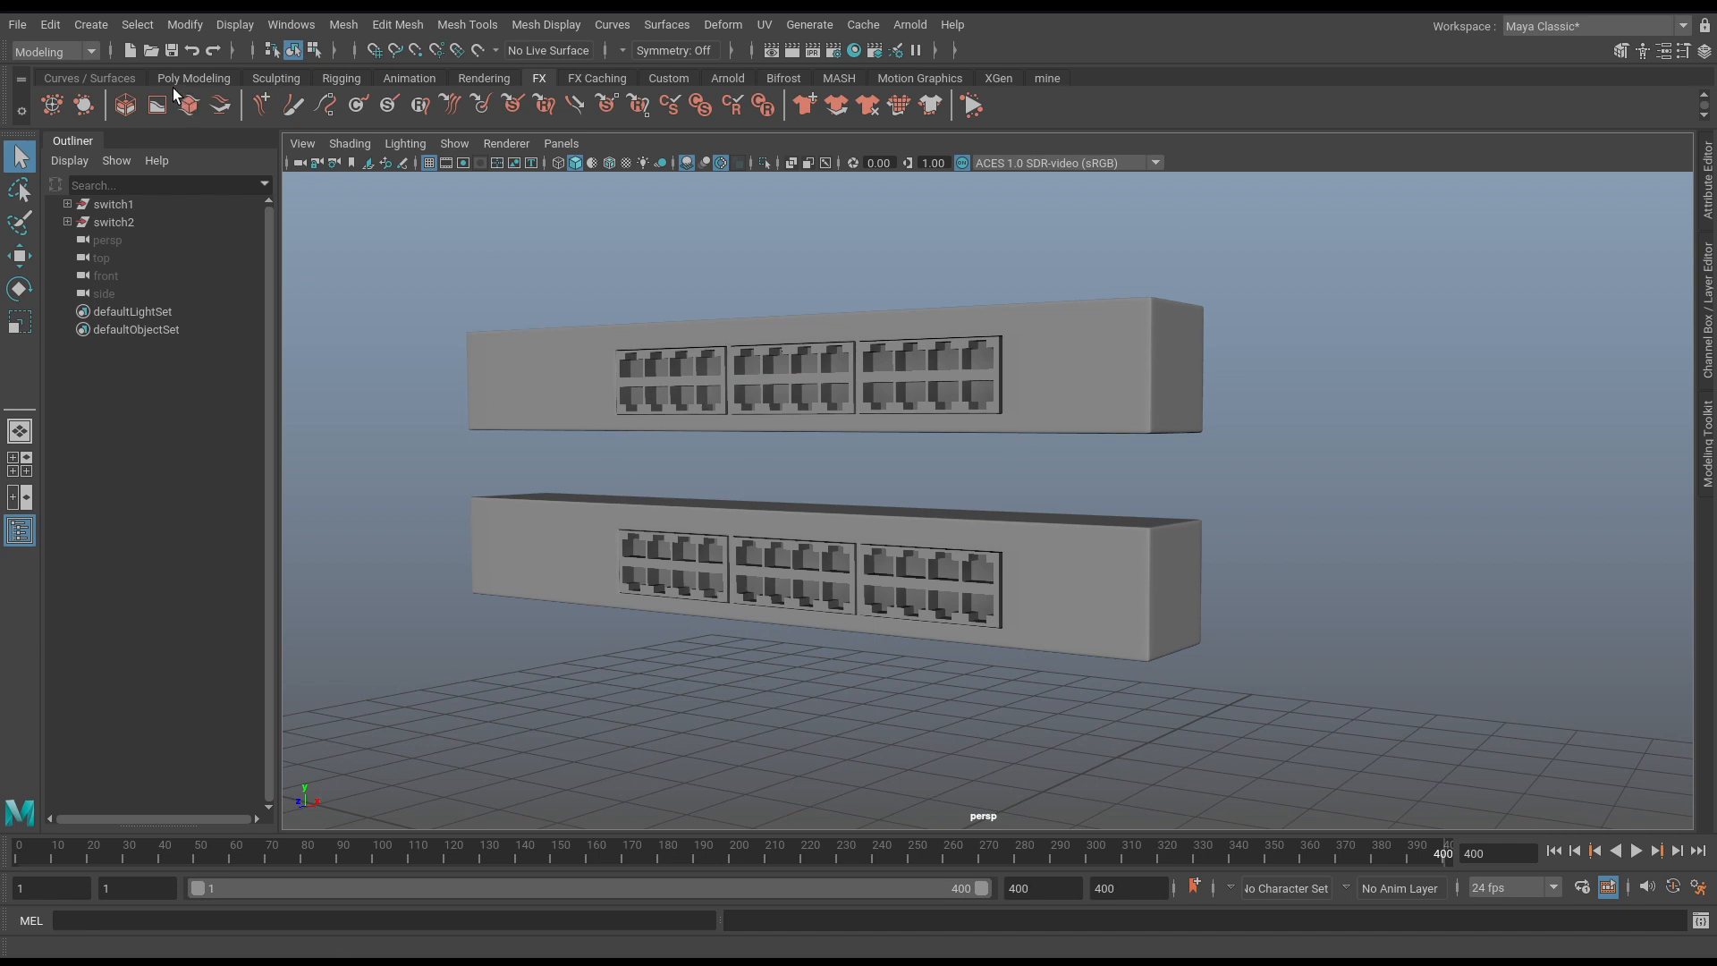
In the front view, draw a three-point EP curve from the upper switch's first port, bowing outward, to the lower switch's first port.
left_click(120, 80)
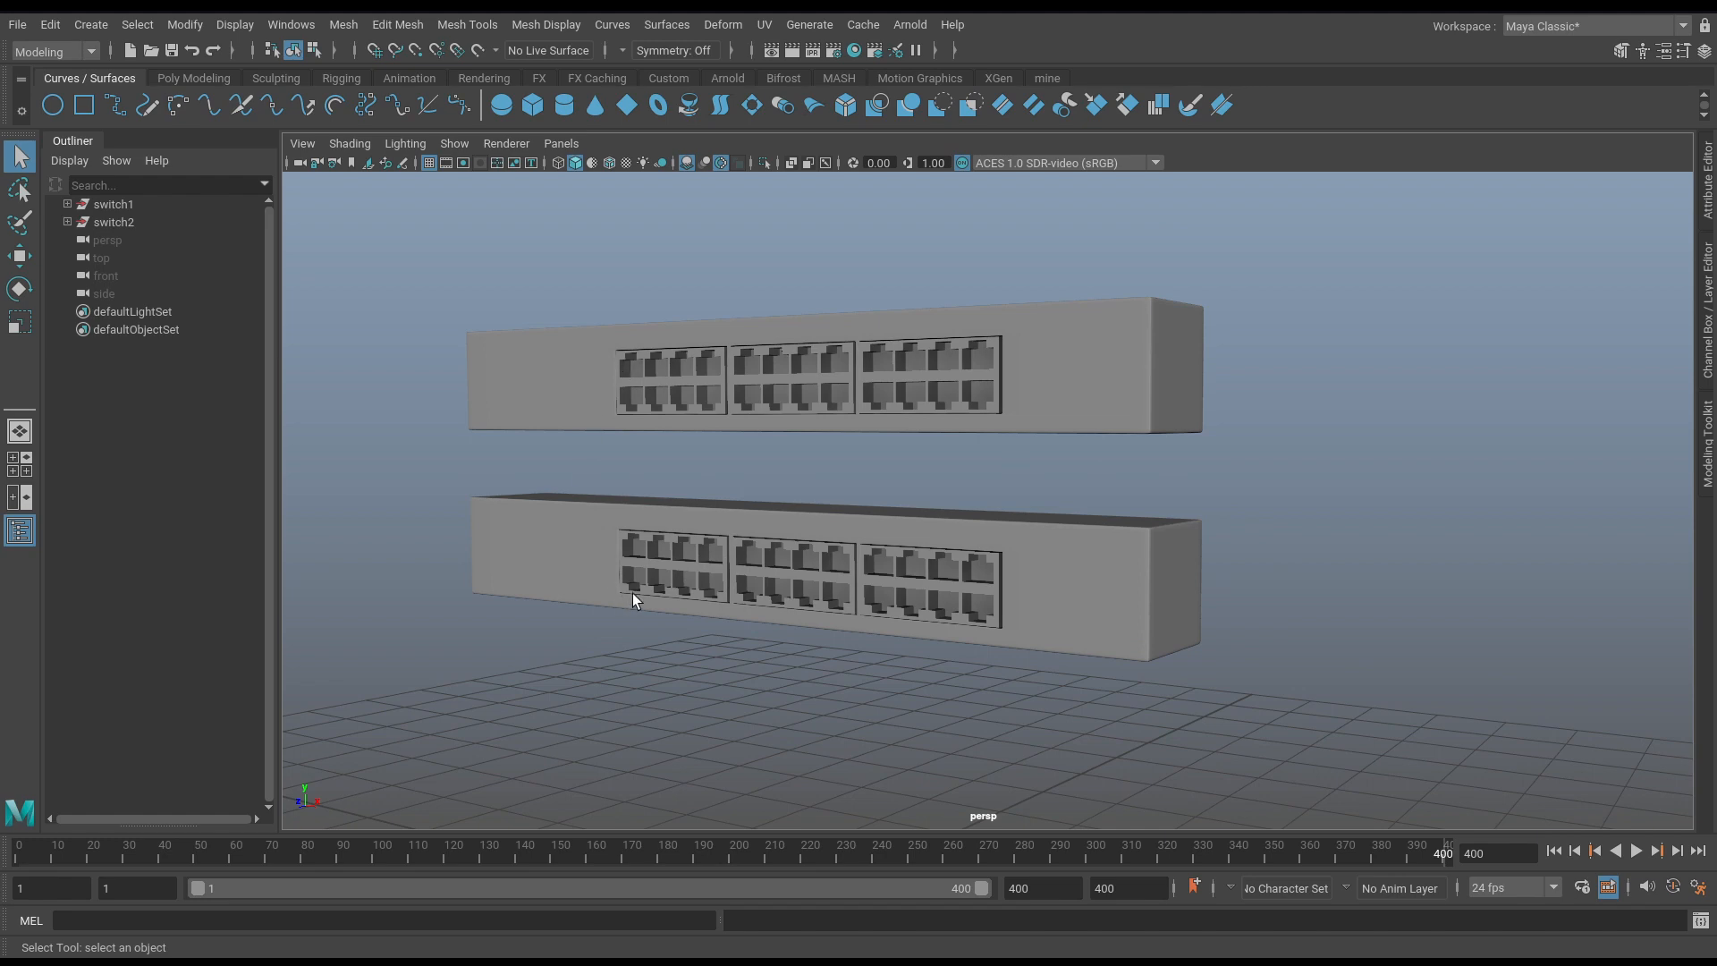
key("space")
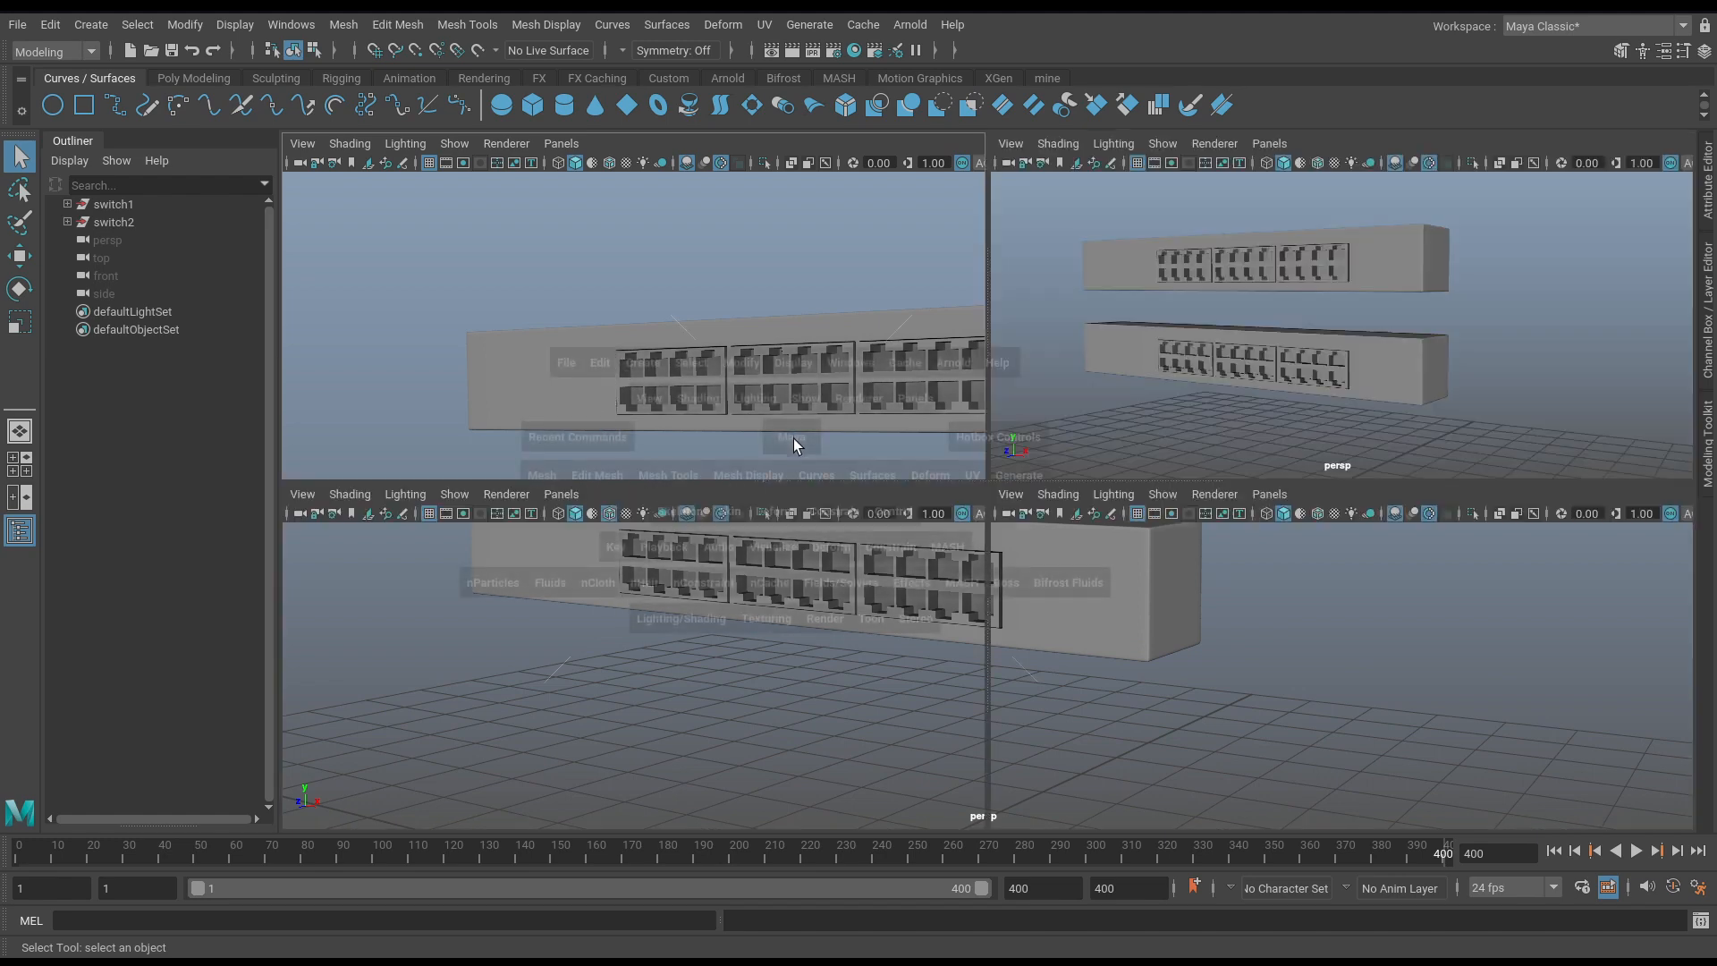
key("space")
middle_click_drag(874, 324, 737, 518, "alt")
right_click_drag(746, 525, 1233, 540, "alt")
middle_click_drag(1114, 509, 1397, 444, "alt")
right_click_drag(1171, 487, 1414, 529, "alt")
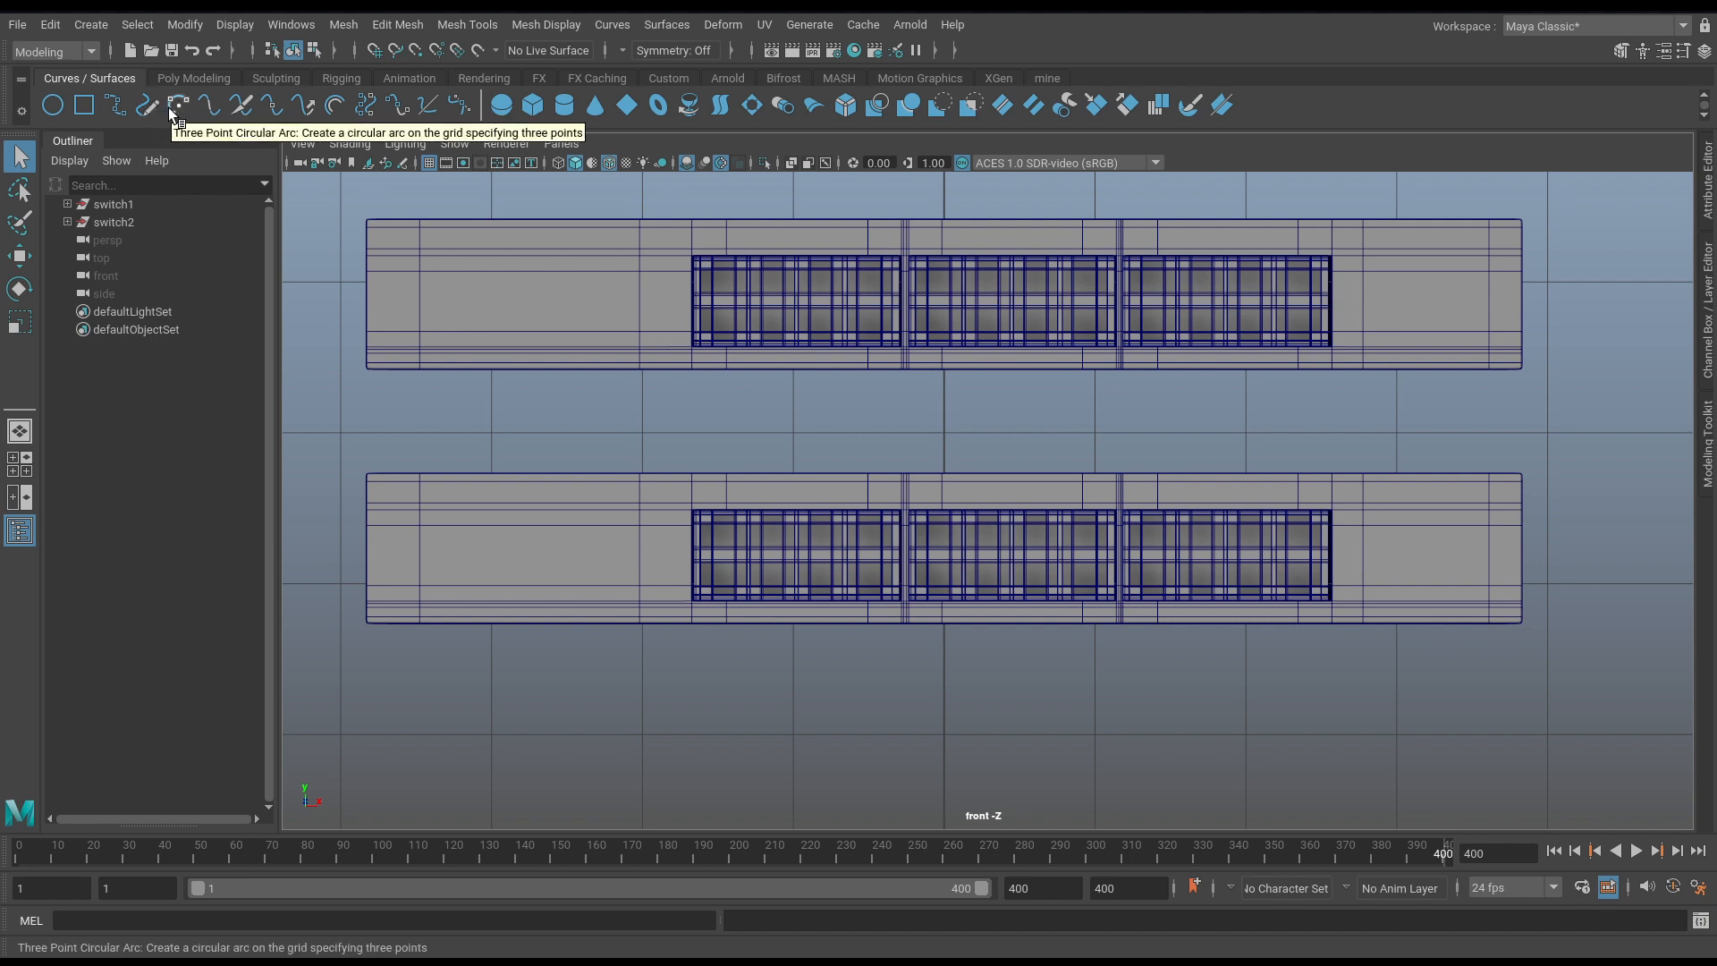
left_click(121, 108)
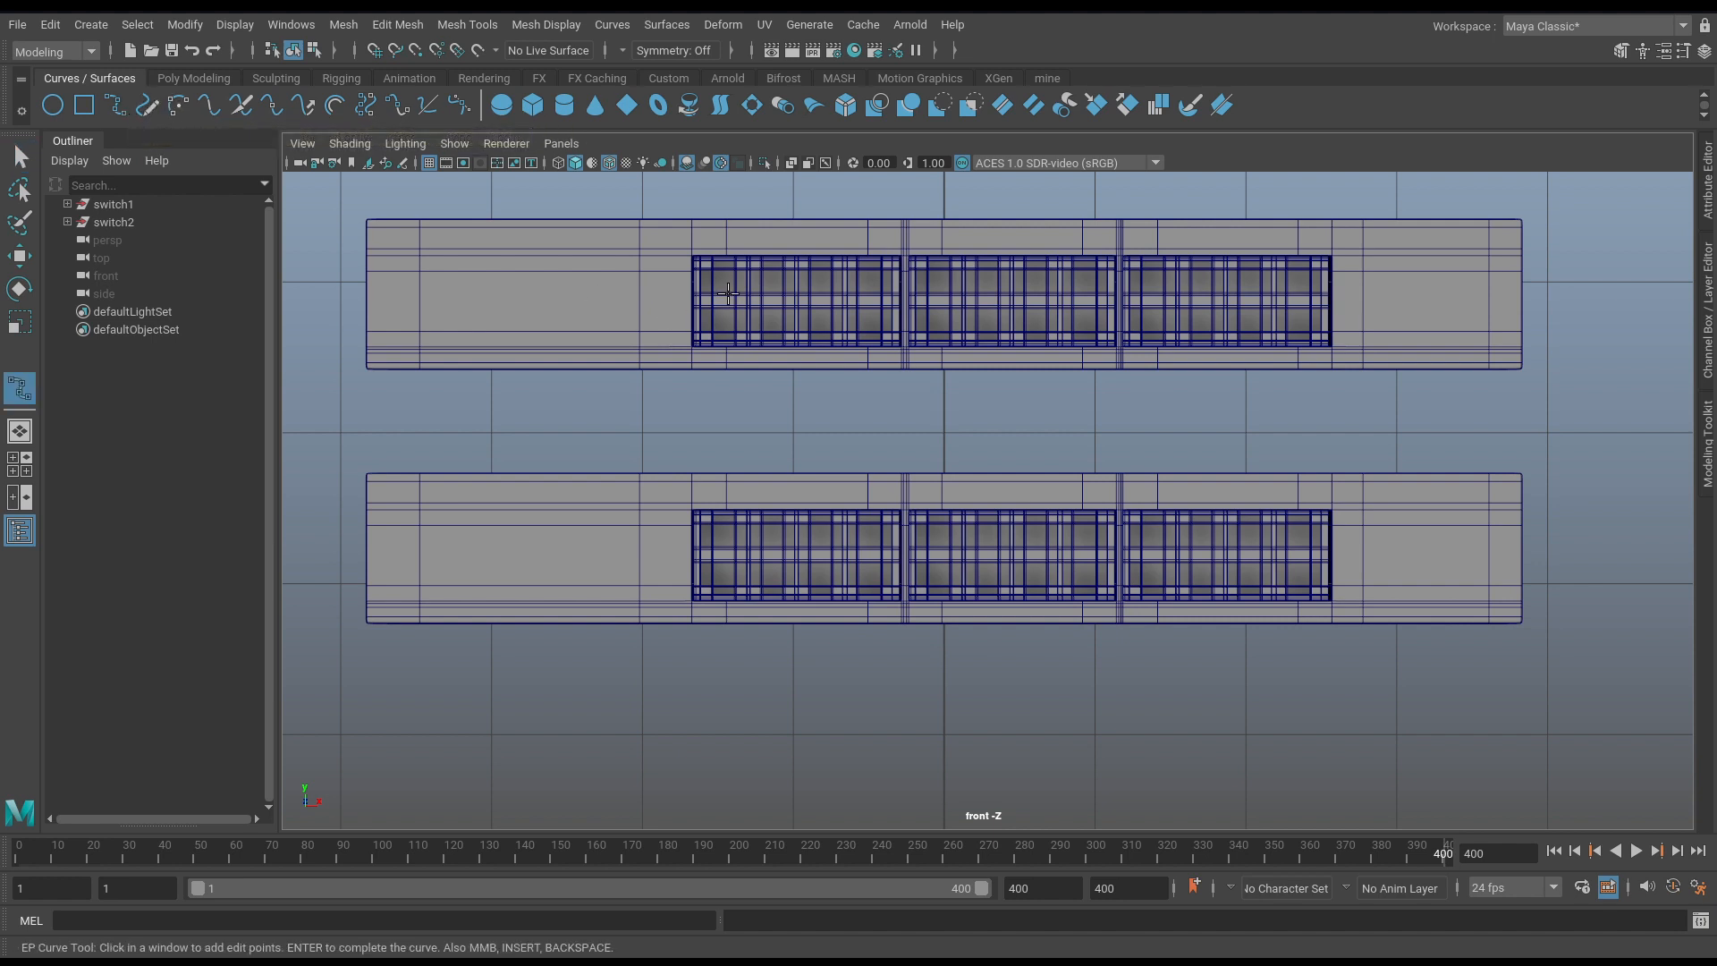
left_click(723, 280)
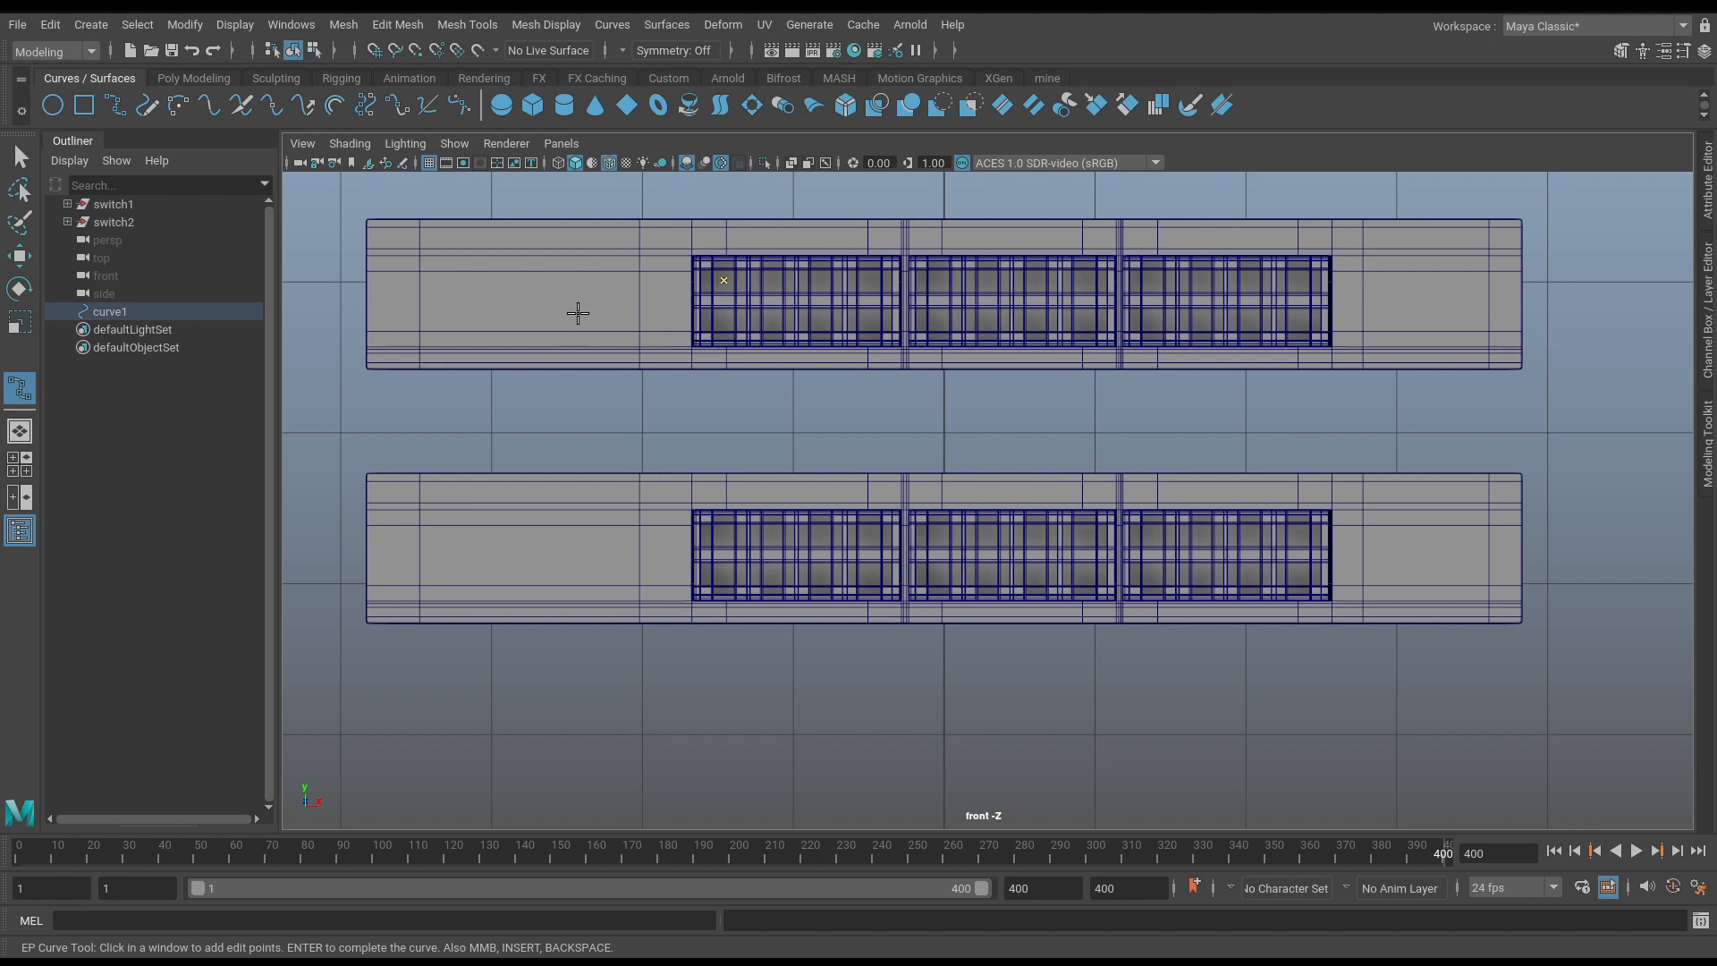
left_click(583, 508)
left_click(726, 535)
key("q")
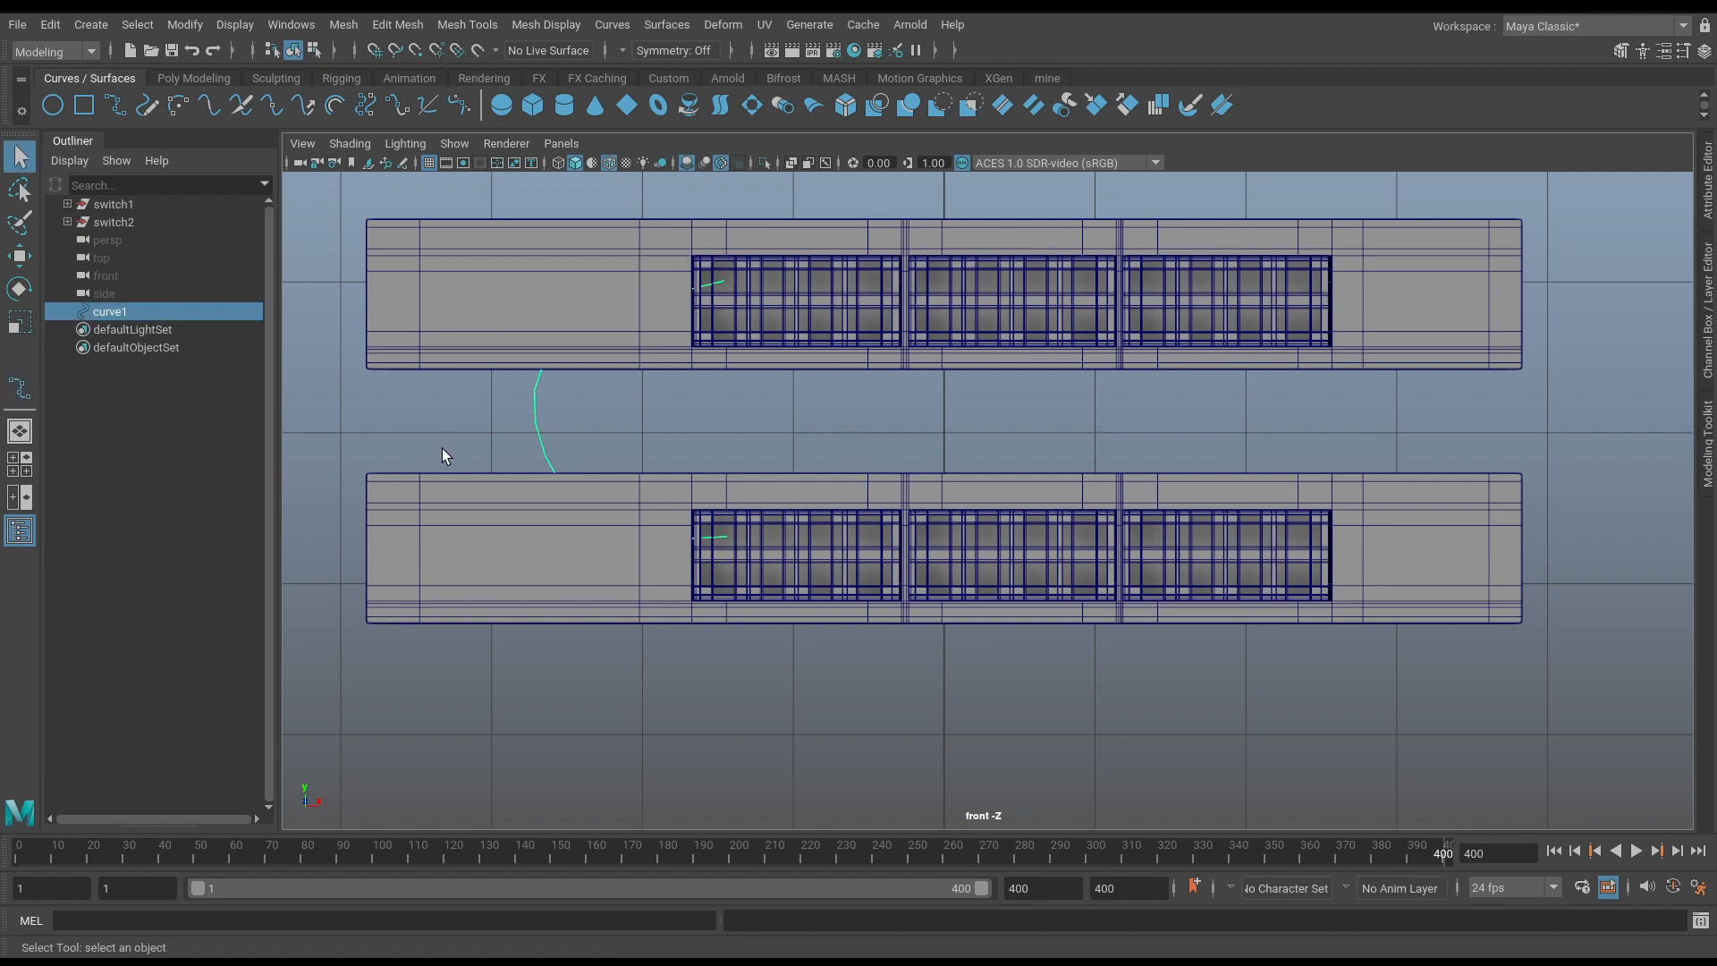
Center the pivot of the new cable curve in the perspective view.
key("space")
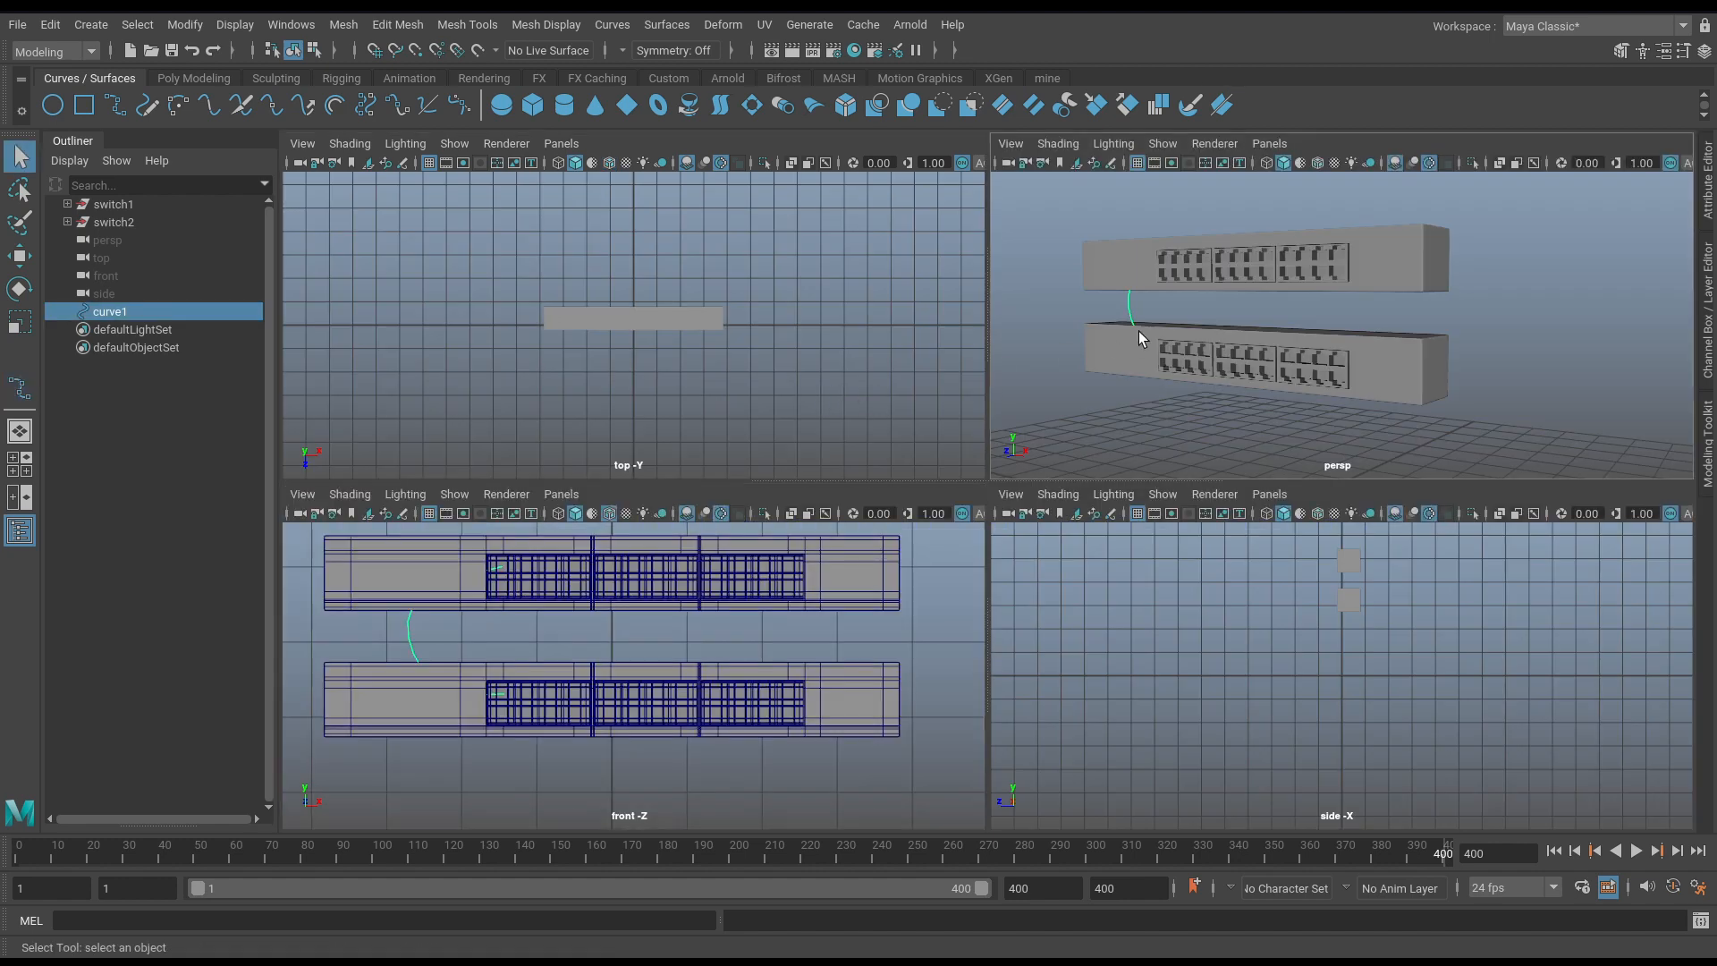
key("space")
middle_click_drag(887, 444, 877, 519, "alt")
key("w")
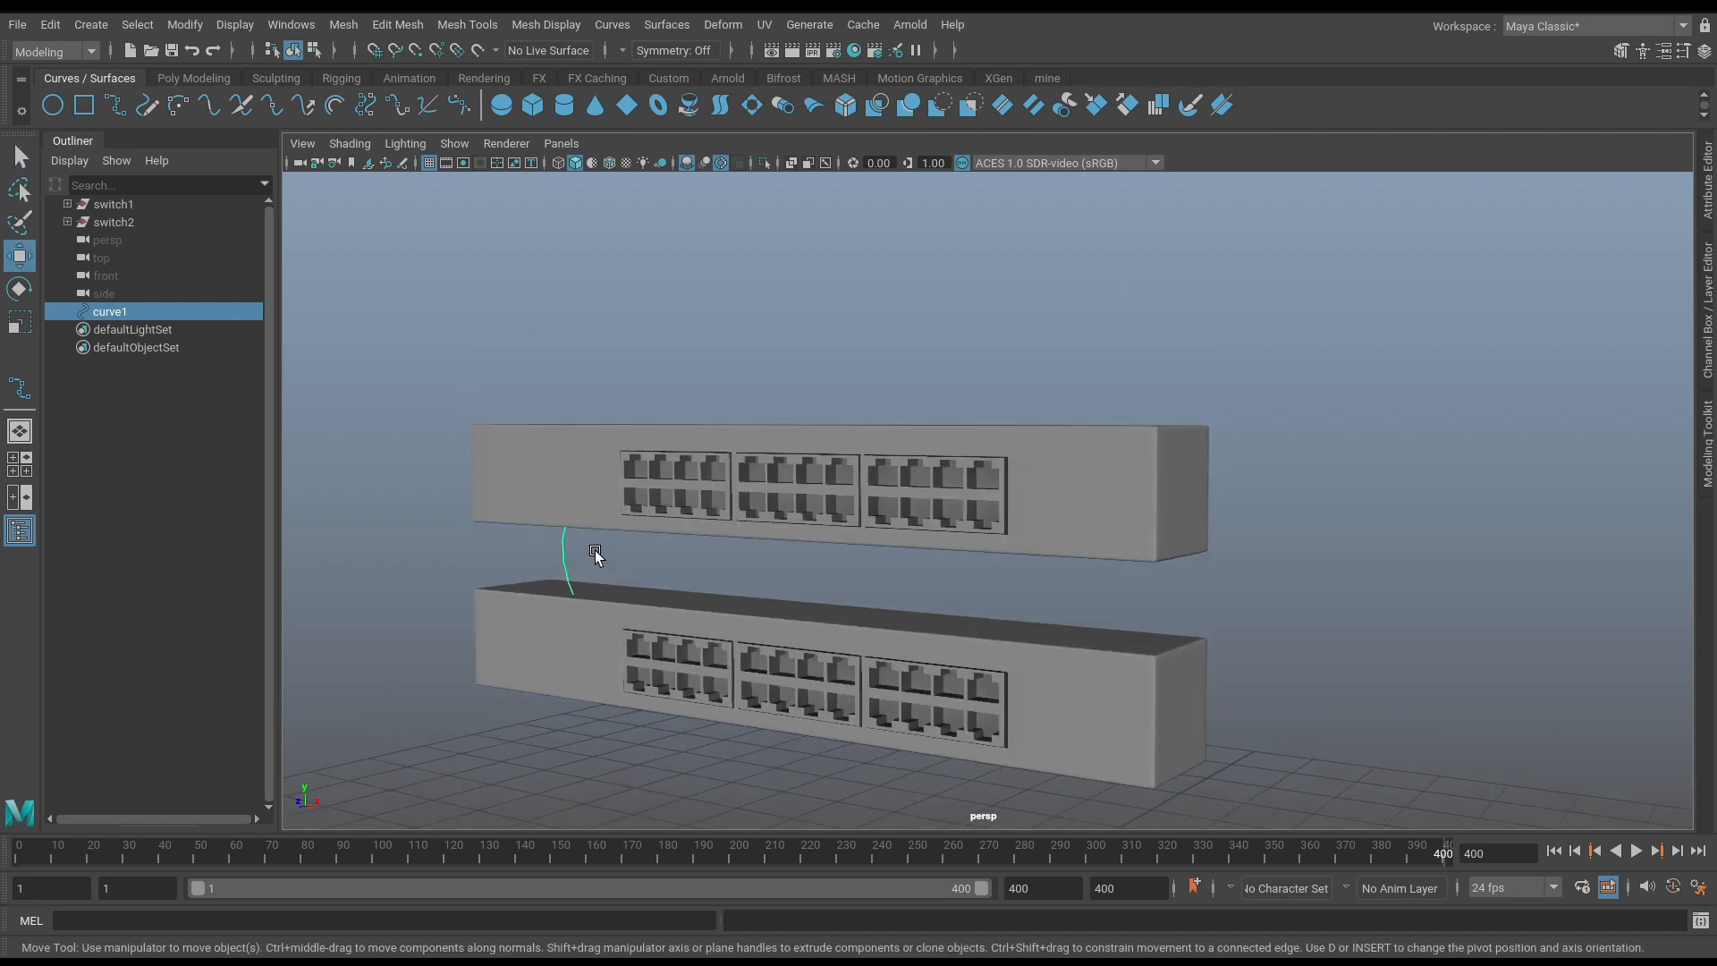
middle_click_drag(697, 586, 694, 472, "alt")
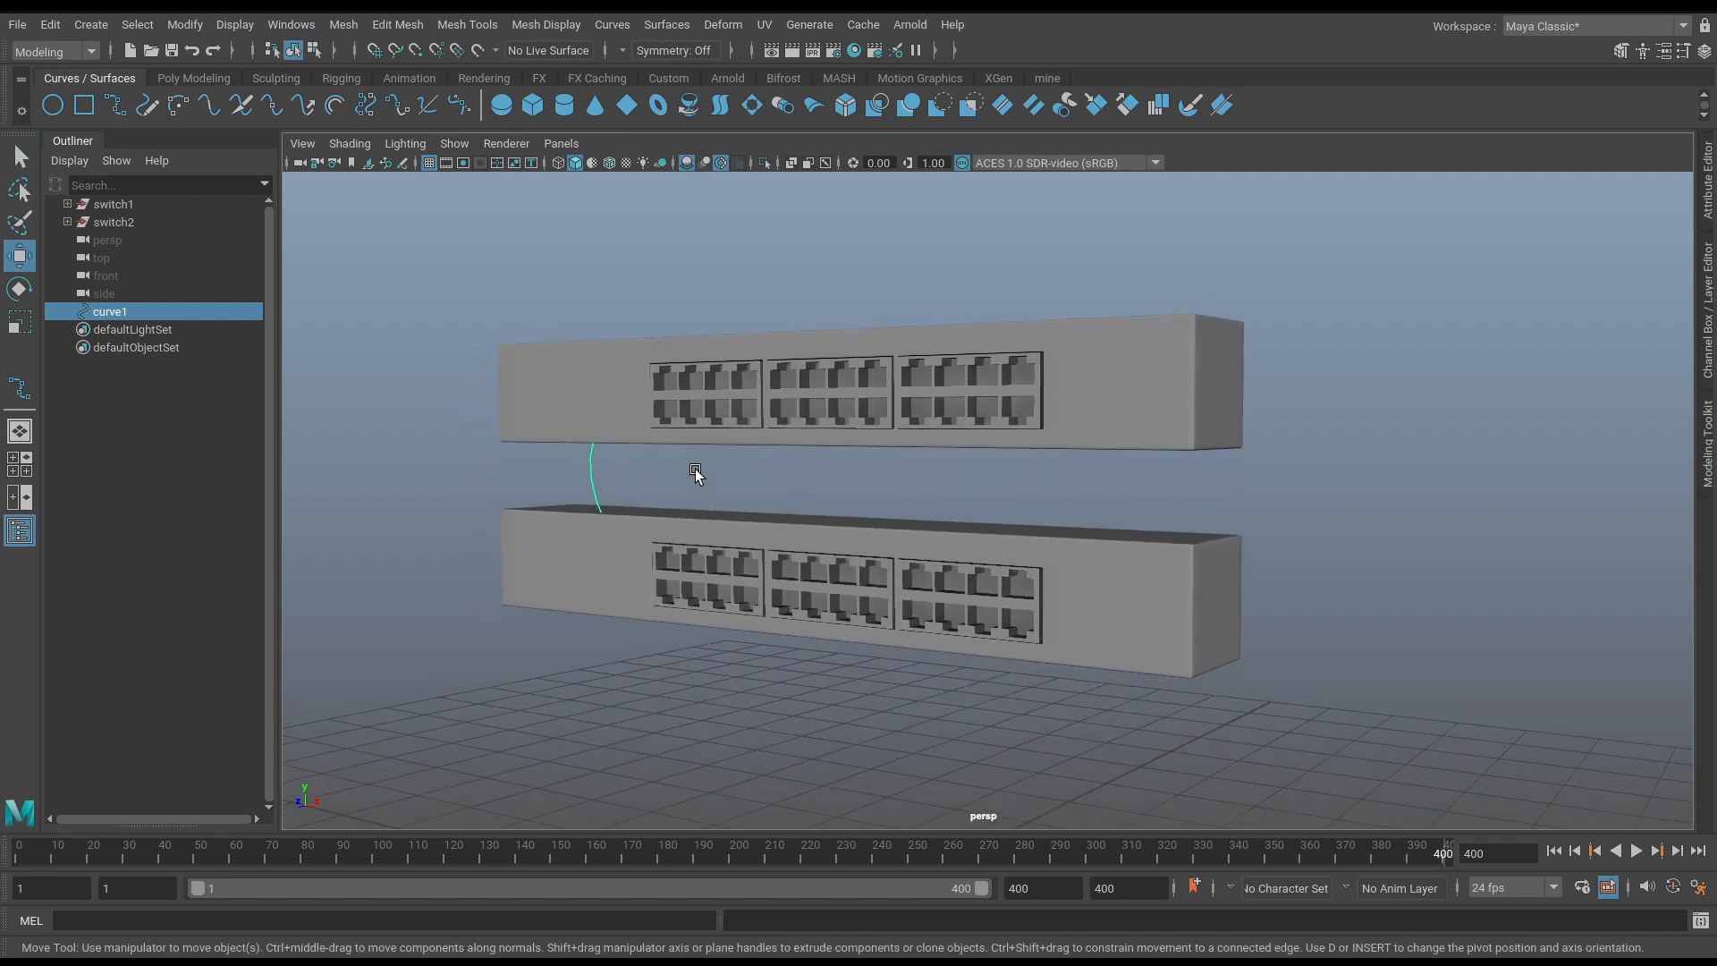
key("space")
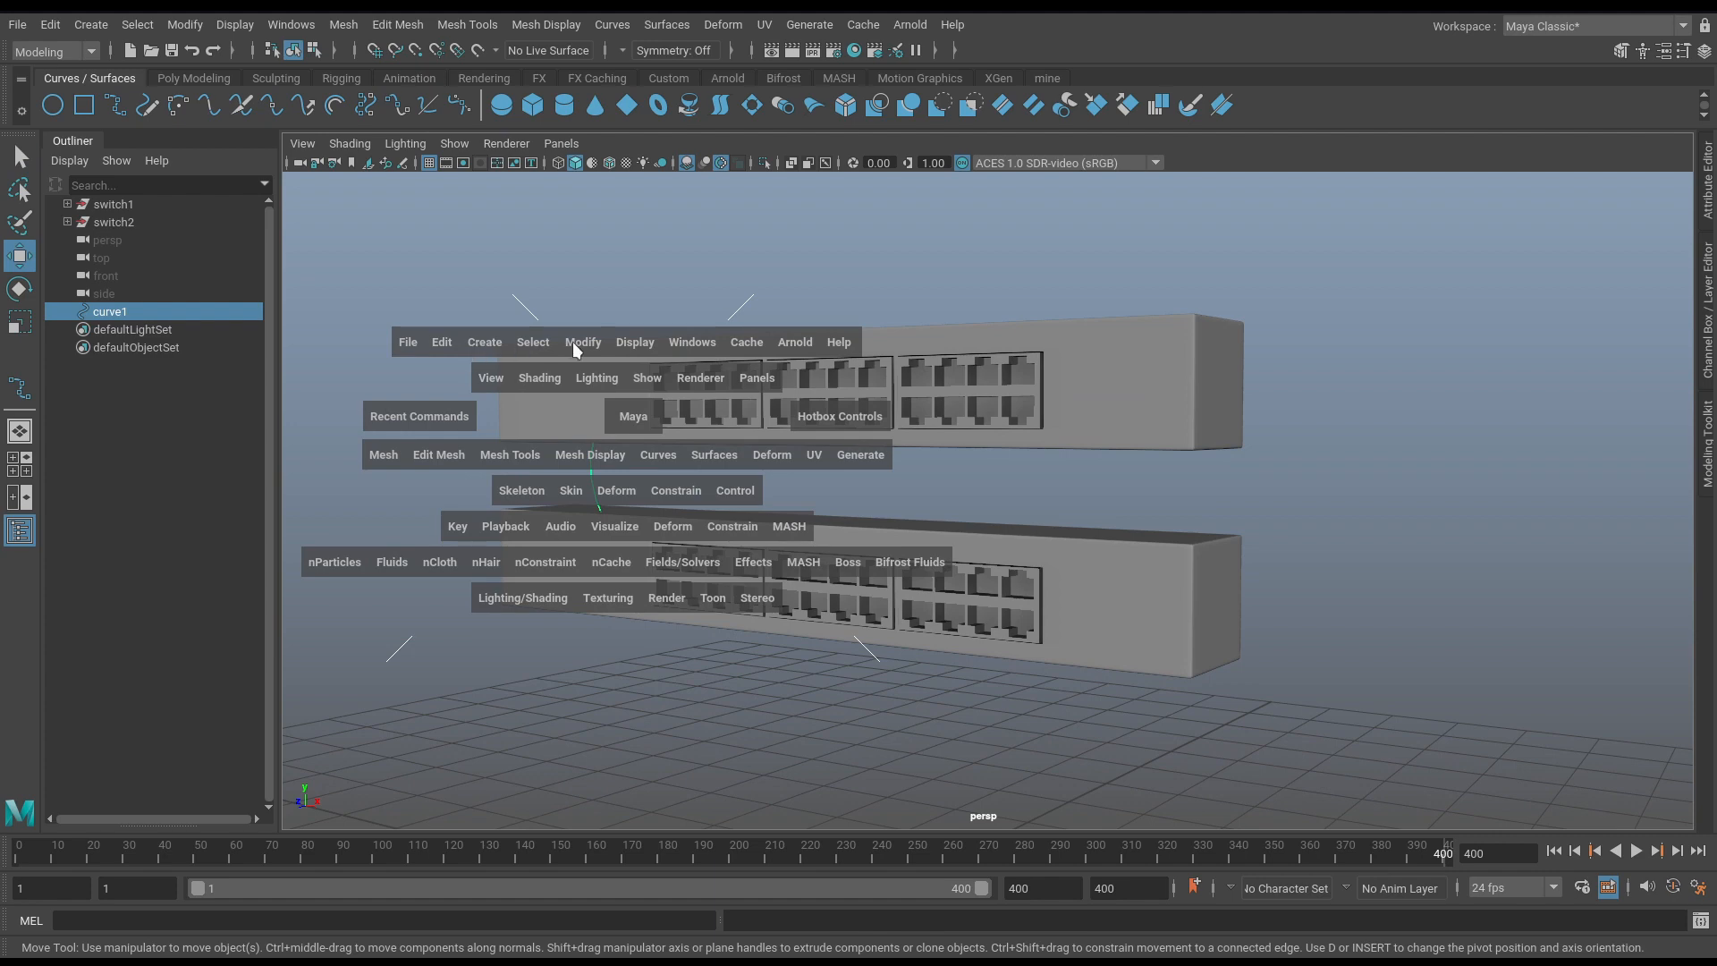
left_click_drag(573, 342, 605, 556)
Rotate the curve about its vertical axis to bow forward, and move it out so its ends sit in the first ports.
key("e")
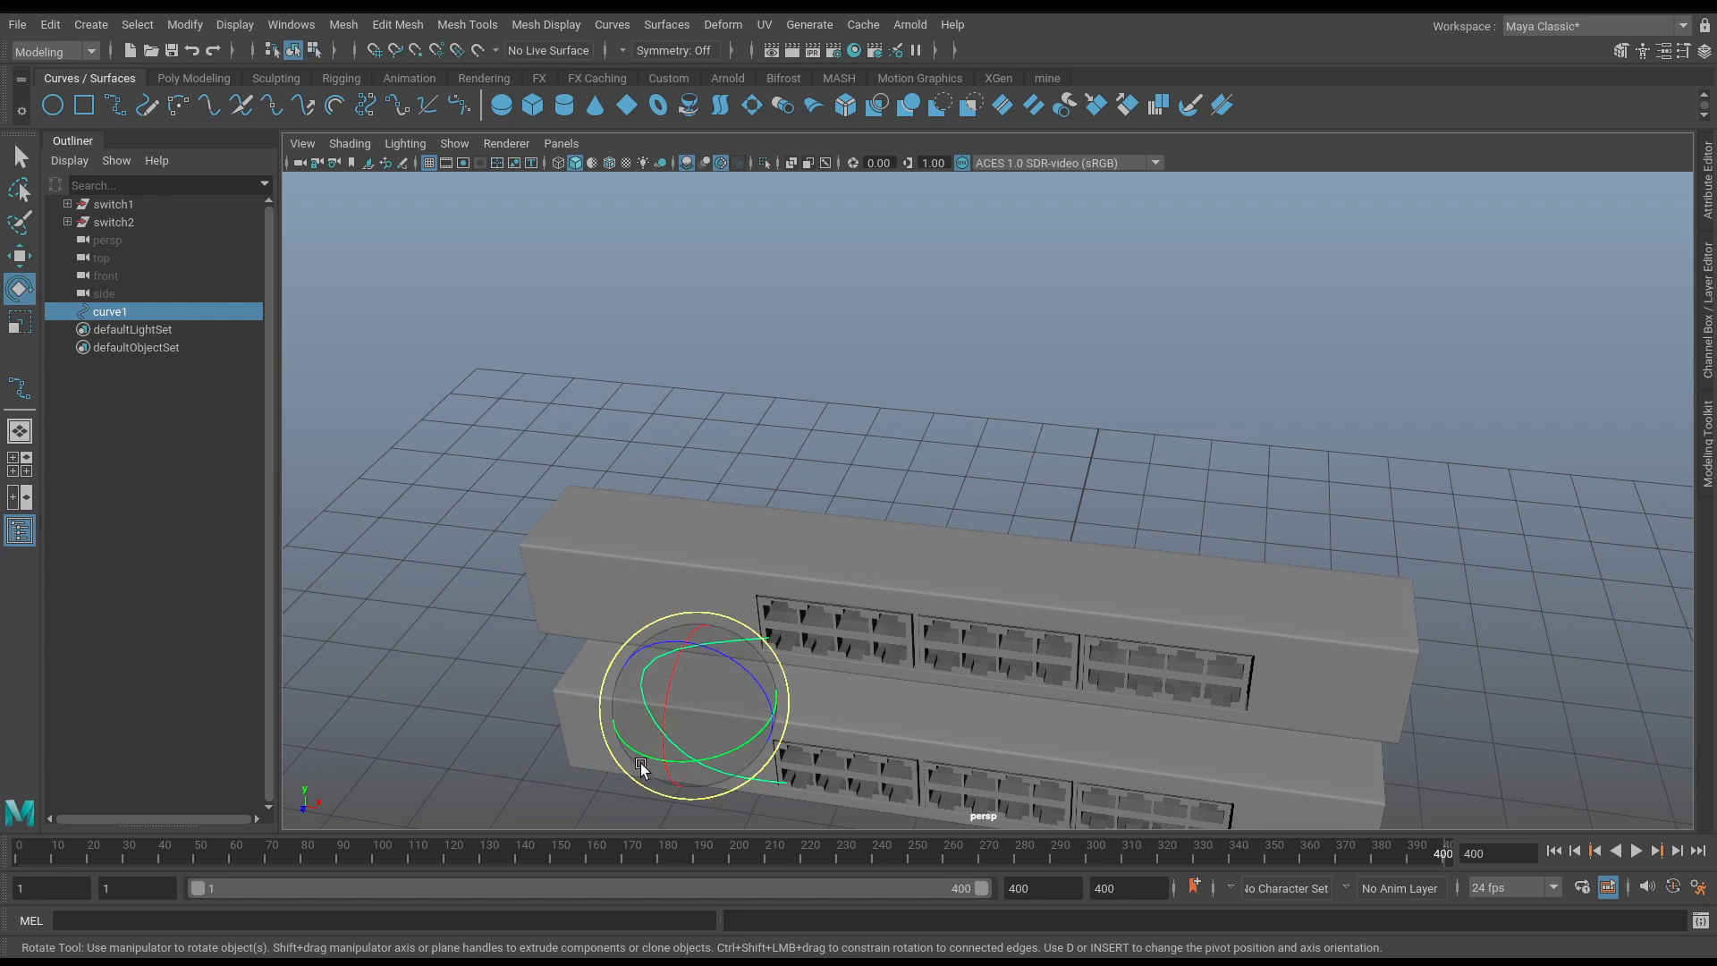
left_click_drag(644, 762, 755, 702)
key("w")
middle_click_drag(756, 702, 833, 667, "alt")
left_click_drag(833, 669, 640, 626, "alt")
middle_click_drag(640, 626, 735, 640, "alt")
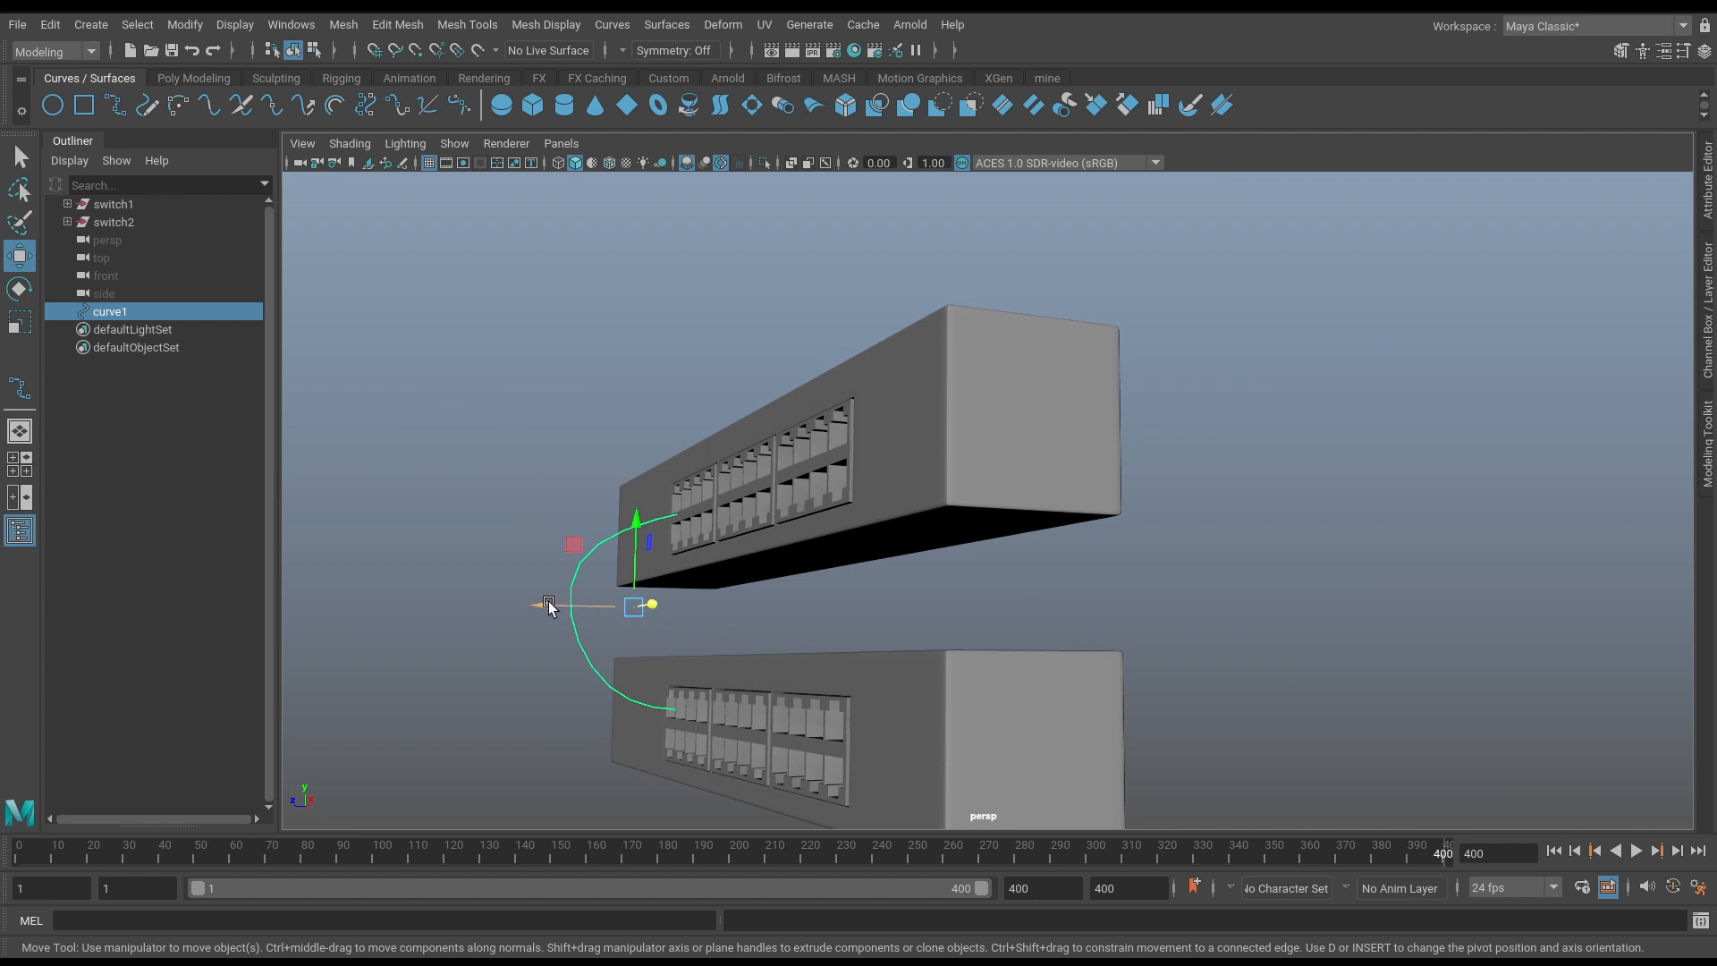
mouse_move(544, 606)
left_mouse_down()
mouse_move(488, 609)
mouse_move(582, 674)
mouse_move(774, 685)
mouse_move(752, 721)
mouse_move(797, 613)
mouse_move(752, 598)
mouse_move(726, 552)
left_mouse_up()
Duplicate the cable curve three times, placing the copies at the next three upper-row ports of the first port block.
key("ctrl+d")
right_click_drag(726, 552, 858, 575, "alt")
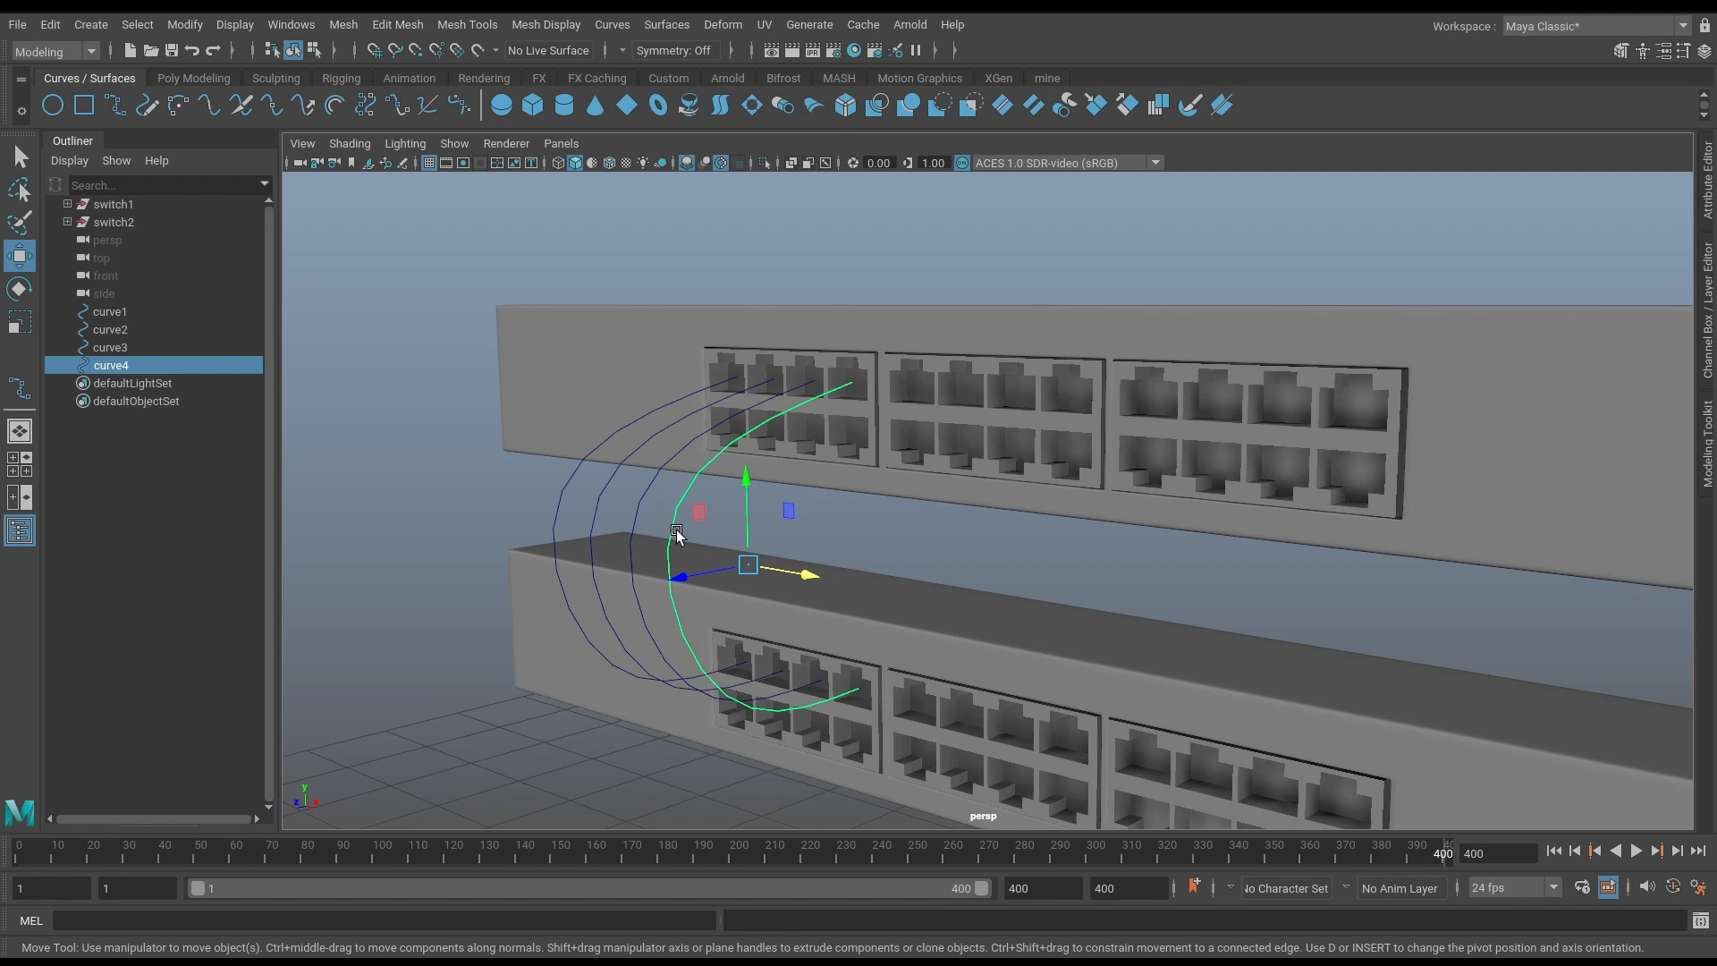
Move curve4's upper and lower bend control vertices toward the switches to give that cable a shallower bow.
right_click_drag(677, 534, 613, 505)
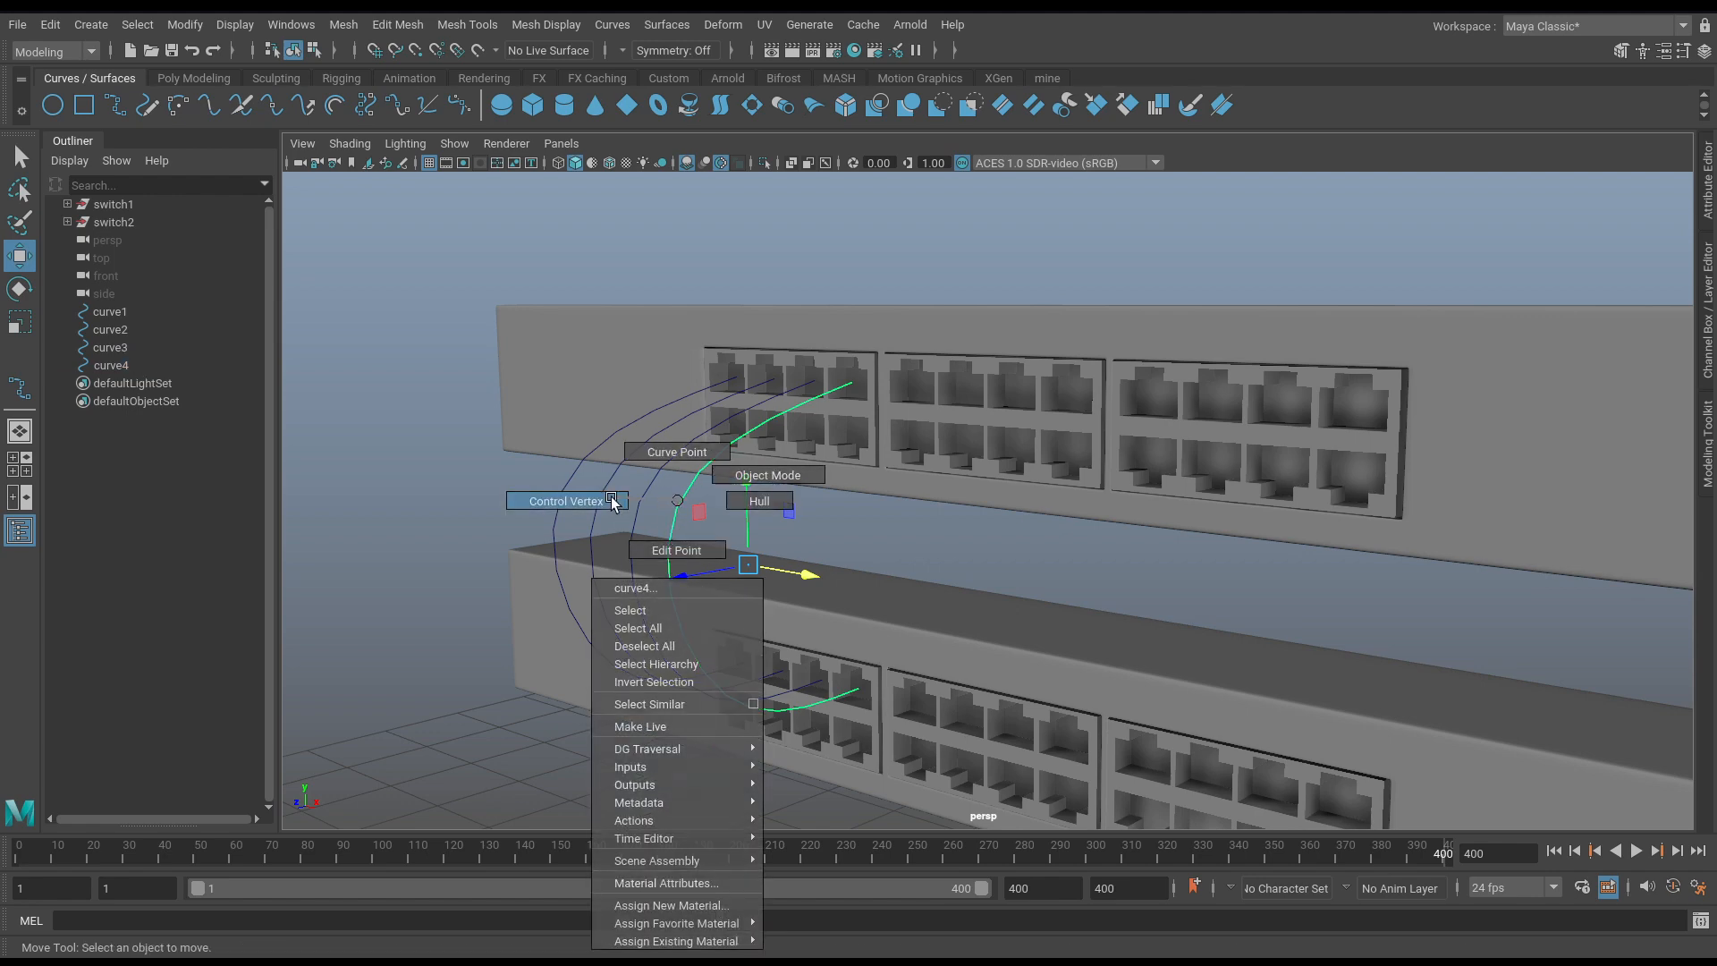
mouse_move(689, 629)
left_mouse_down("alt")
mouse_move(659, 624)
mouse_move(675, 626)
left_mouse_up("alt")
left_click(521, 368)
left_click_drag(465, 366, 616, 374)
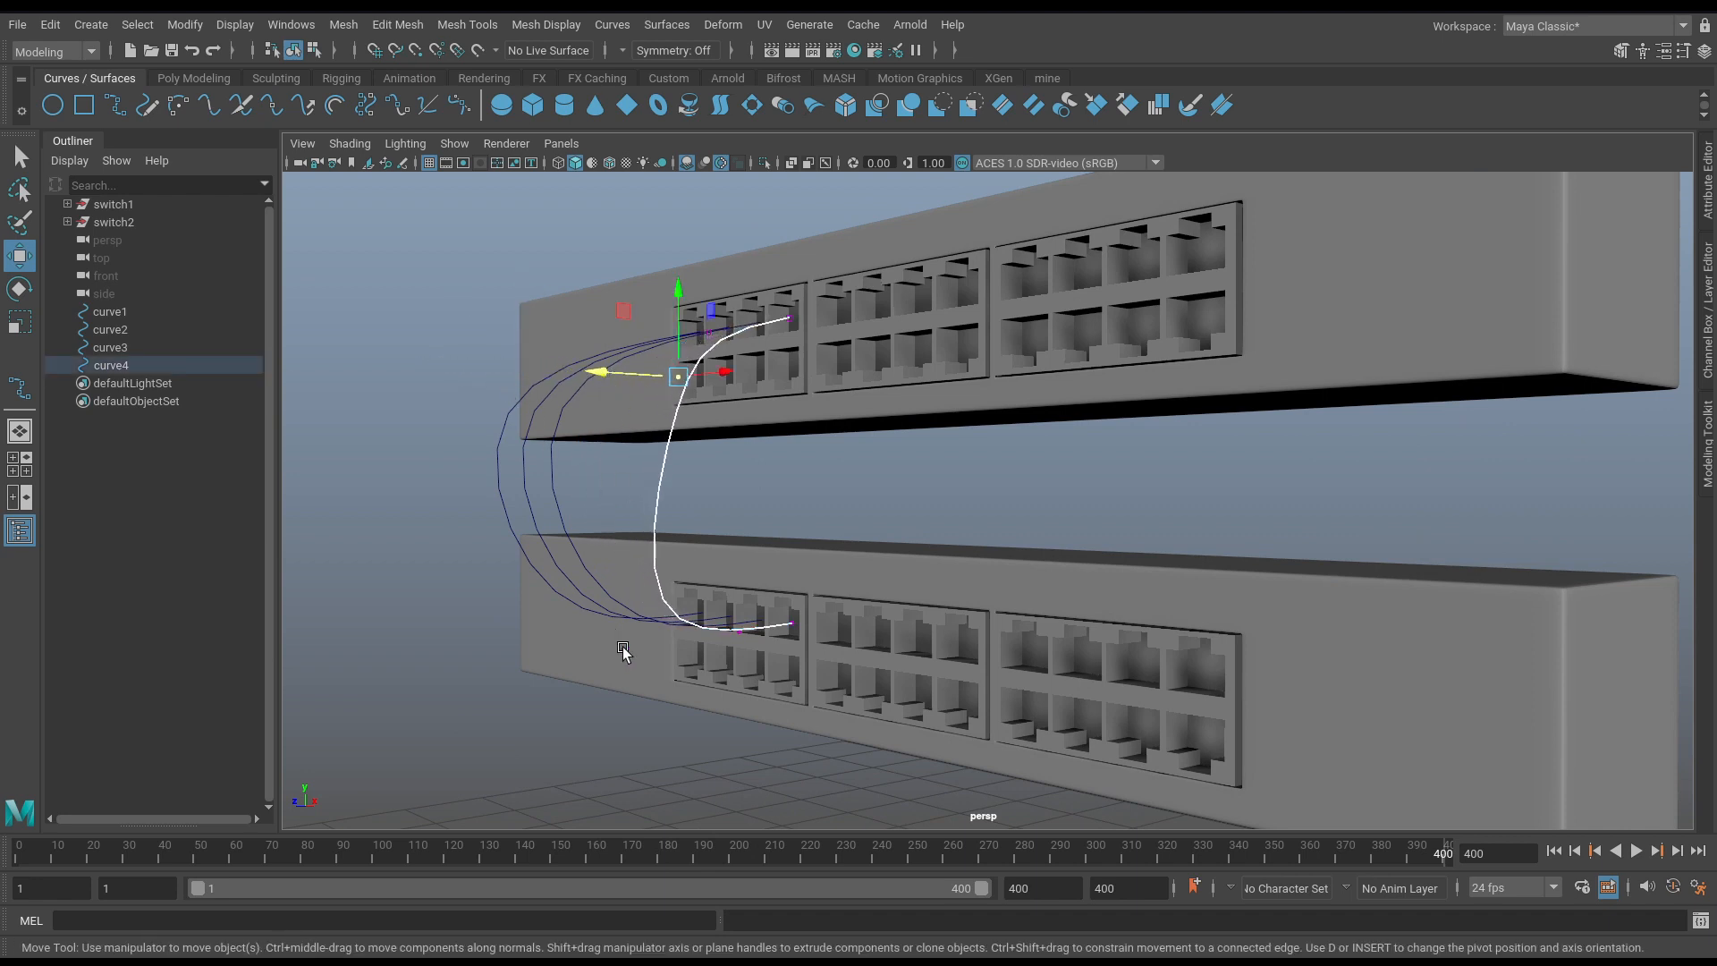
left_click(622, 649)
left_click_drag(574, 670, 736, 529)
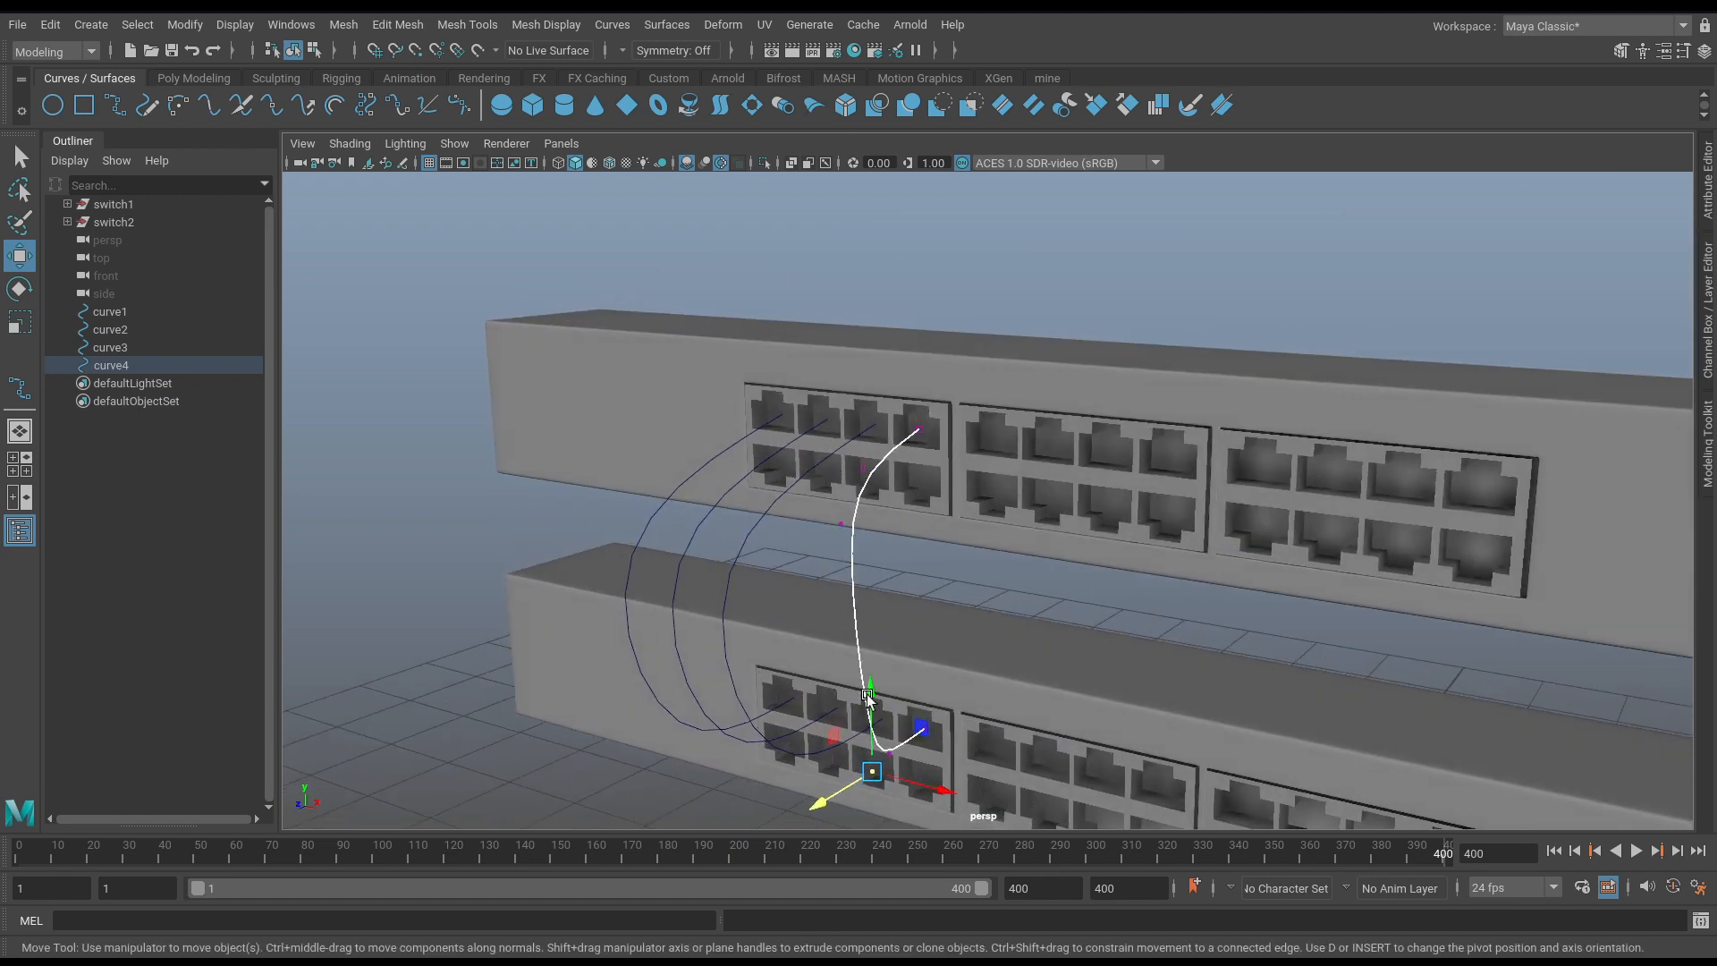
right_click_drag(872, 666, 833, 605, "alt")
middle_click_drag(834, 604, 830, 590, "alt")
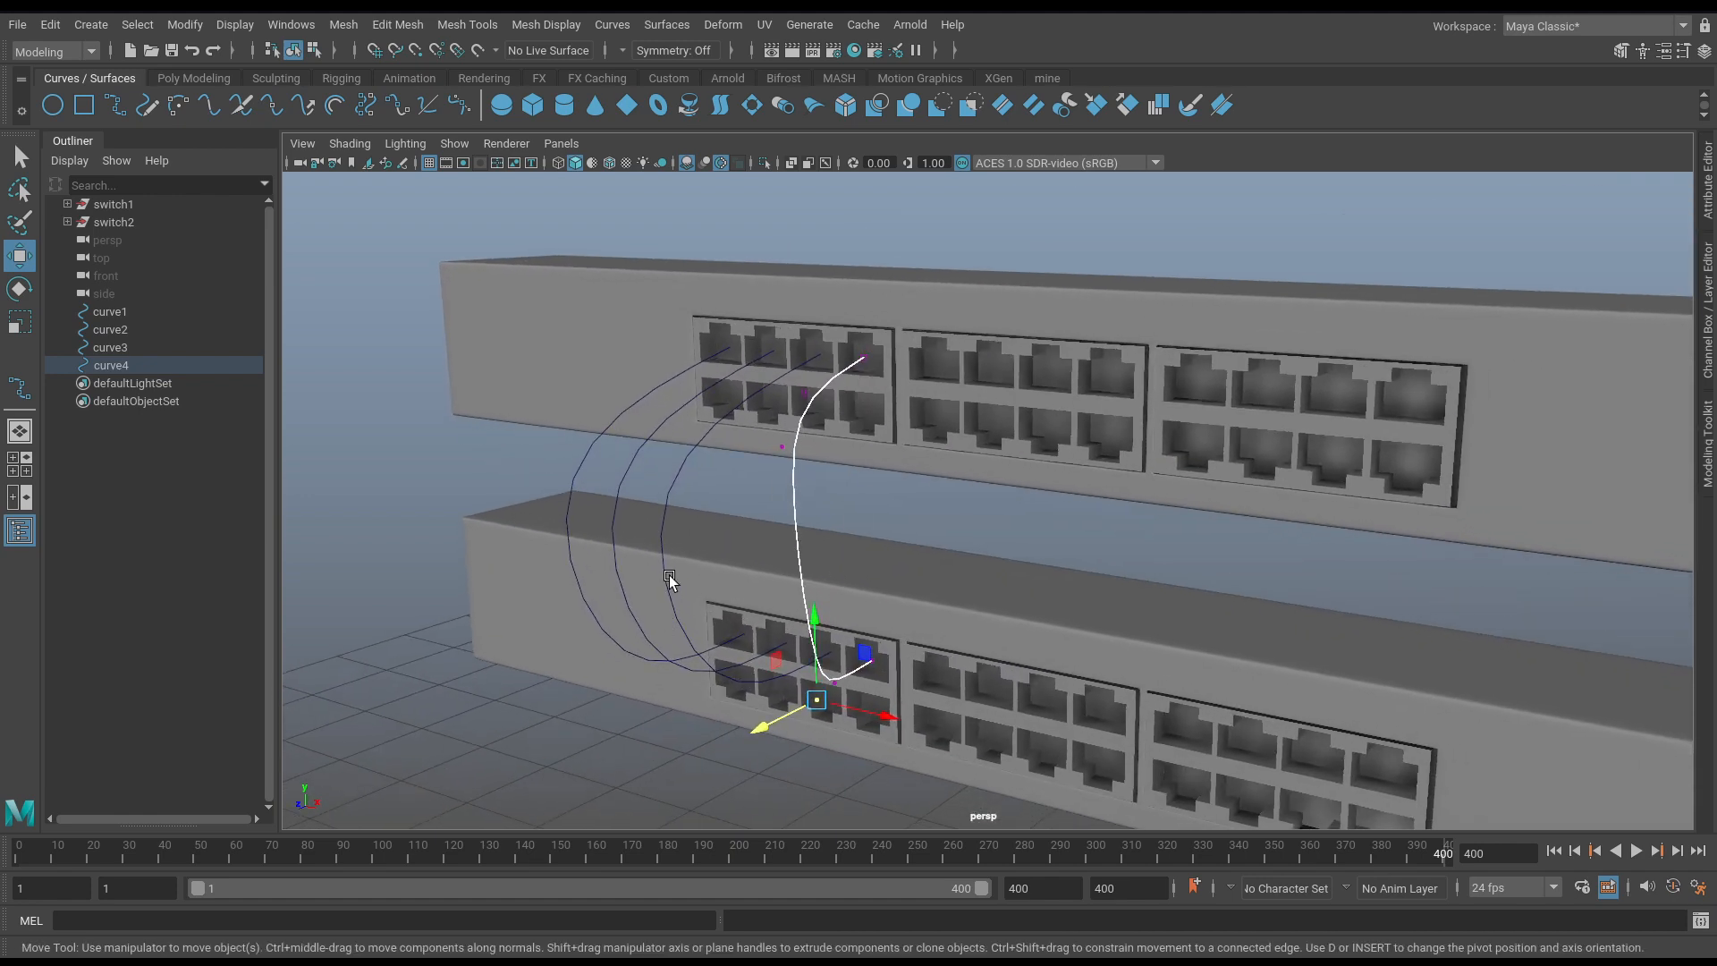
Edit curve3's control vertices, pulling its outer bend in toward the switches to vary it from the neighbouring cables.
left_click(669, 578)
left_click(667, 565)
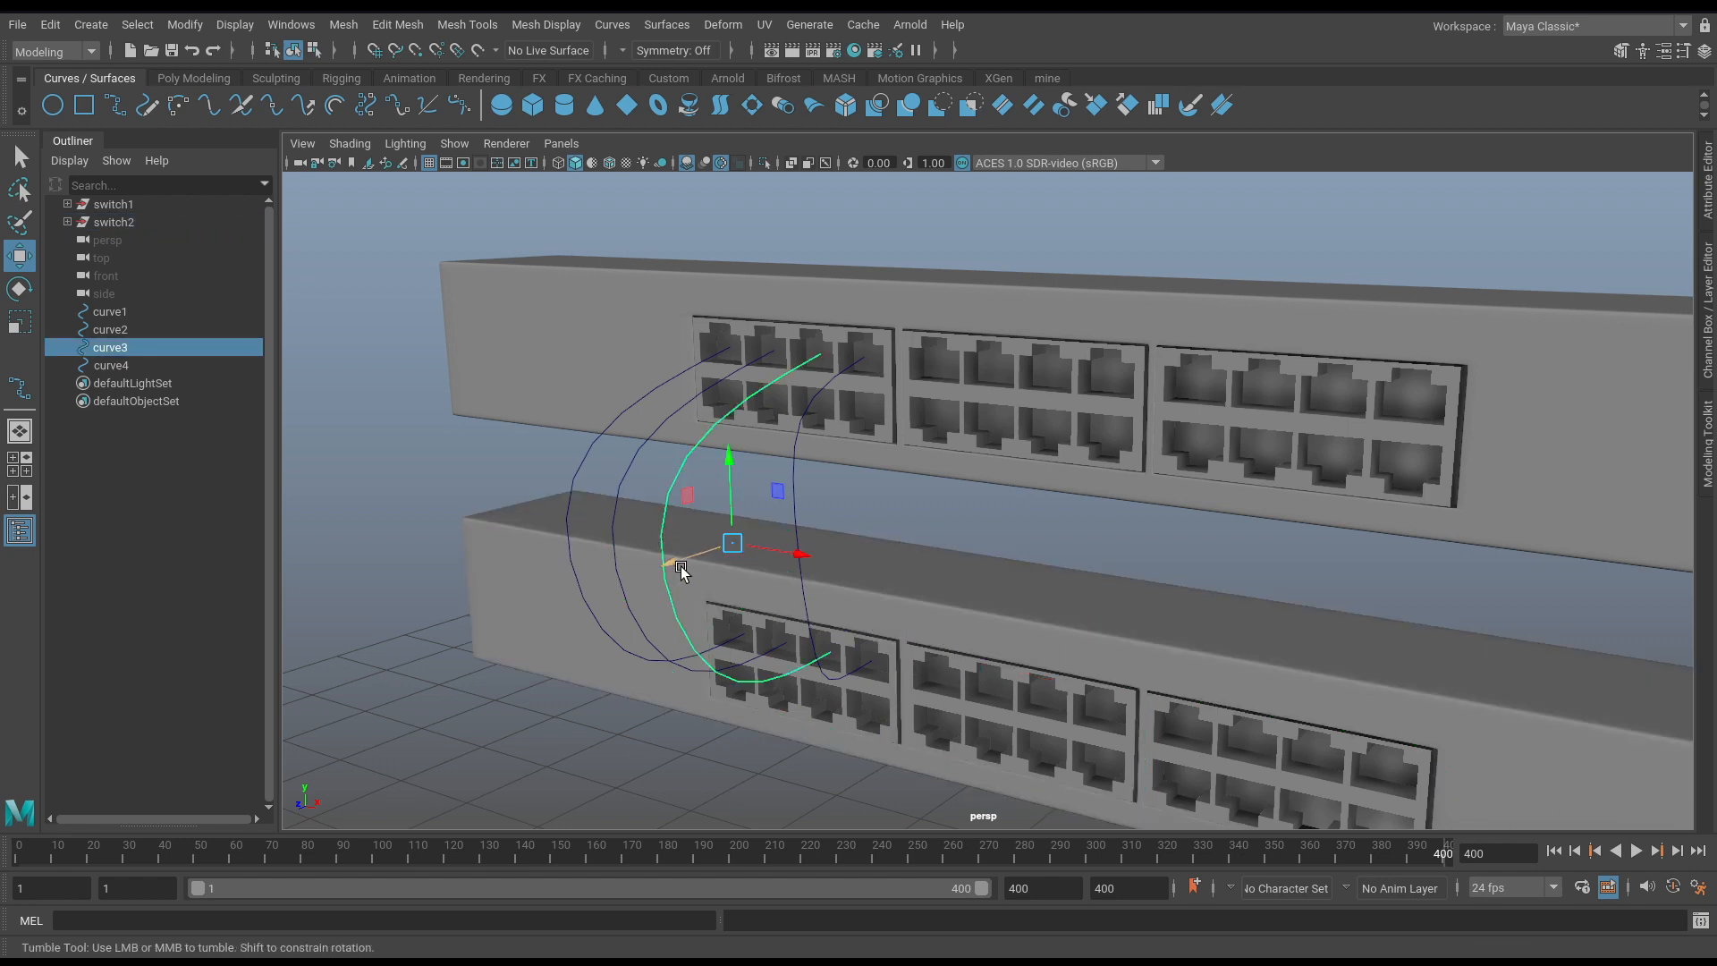
left_click_drag(683, 567, 591, 474, "alt")
mouse_move(563, 467)
right_mouse_down()
mouse_move(517, 465)
mouse_move(559, 463)
right_mouse_up()
left_click(498, 397)
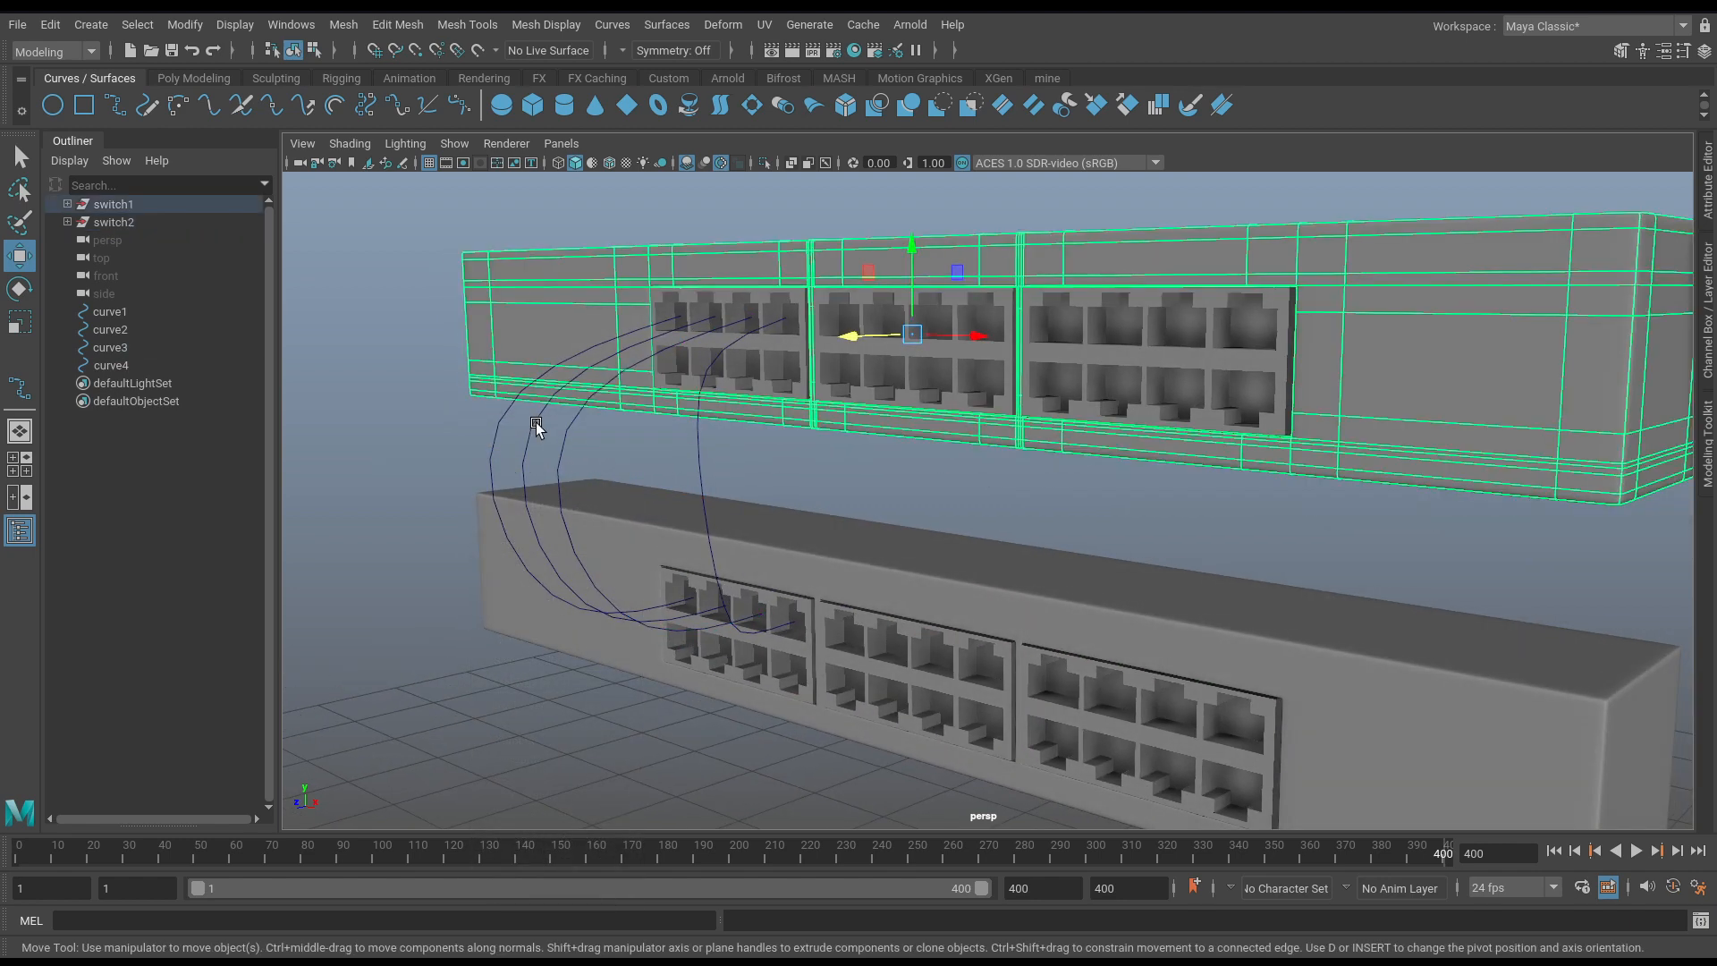
left_click(568, 445)
right_click_drag(564, 445, 533, 448)
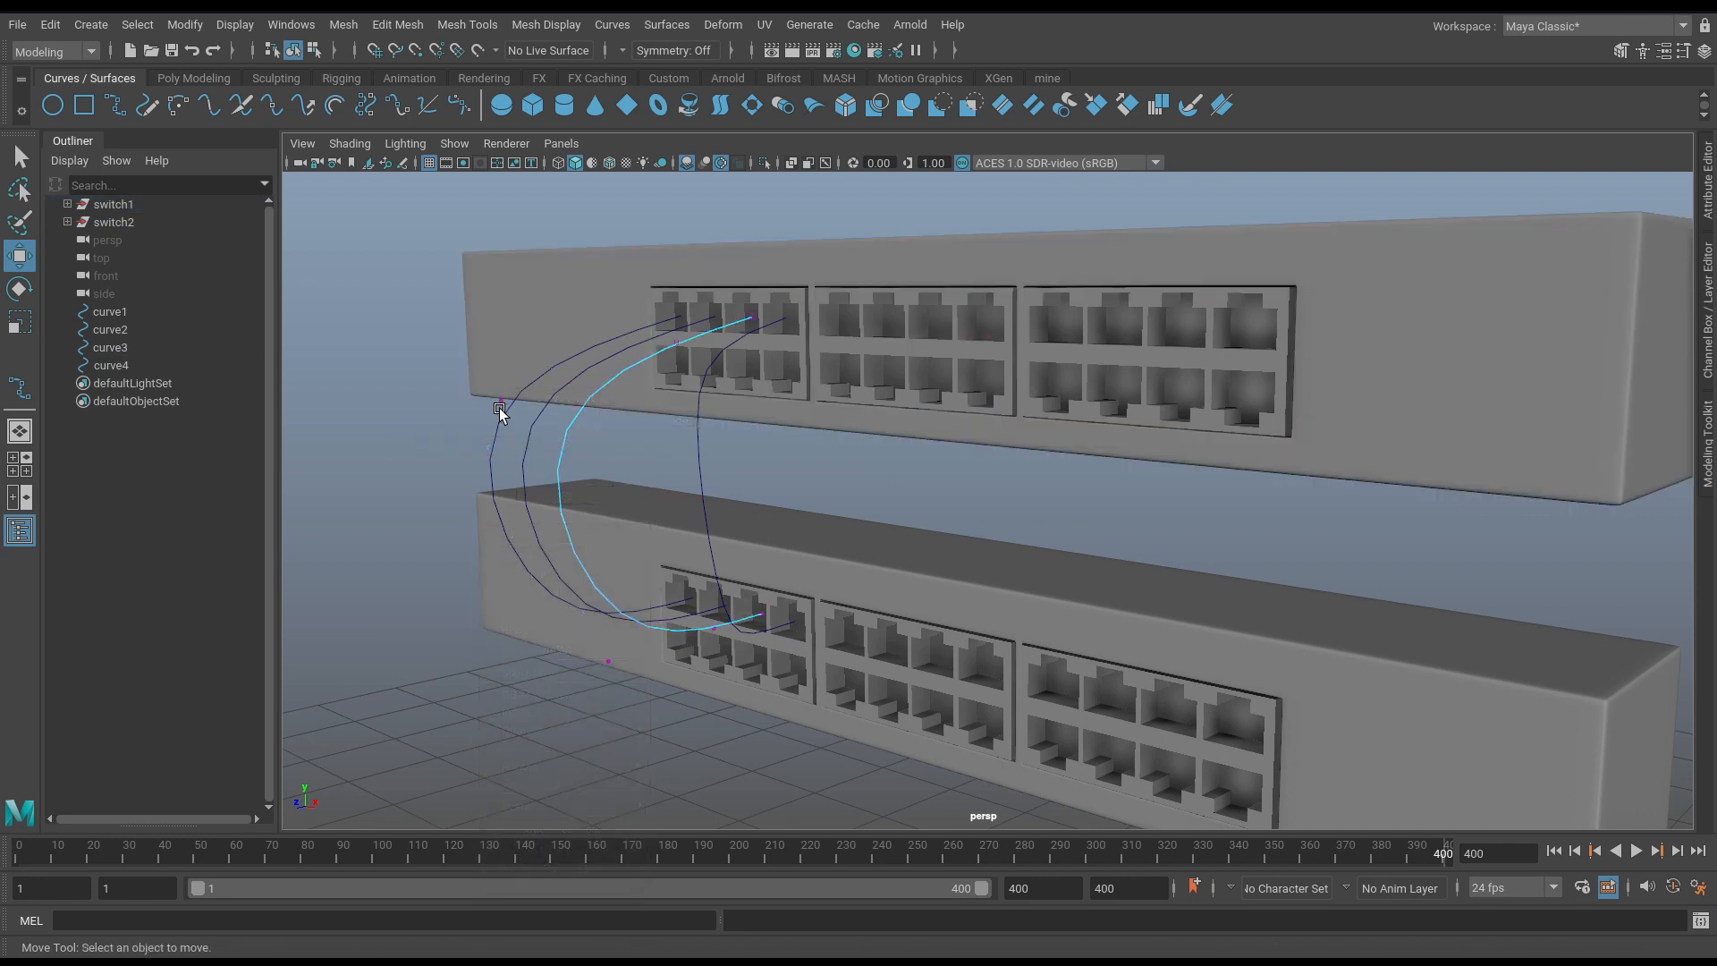
left_click_drag(498, 408, 538, 374, "alt")
left_click(456, 386)
Select curve2's upper and lower bend control vertices and move them in toward the switches to reshape its bow.
left_click(492, 452)
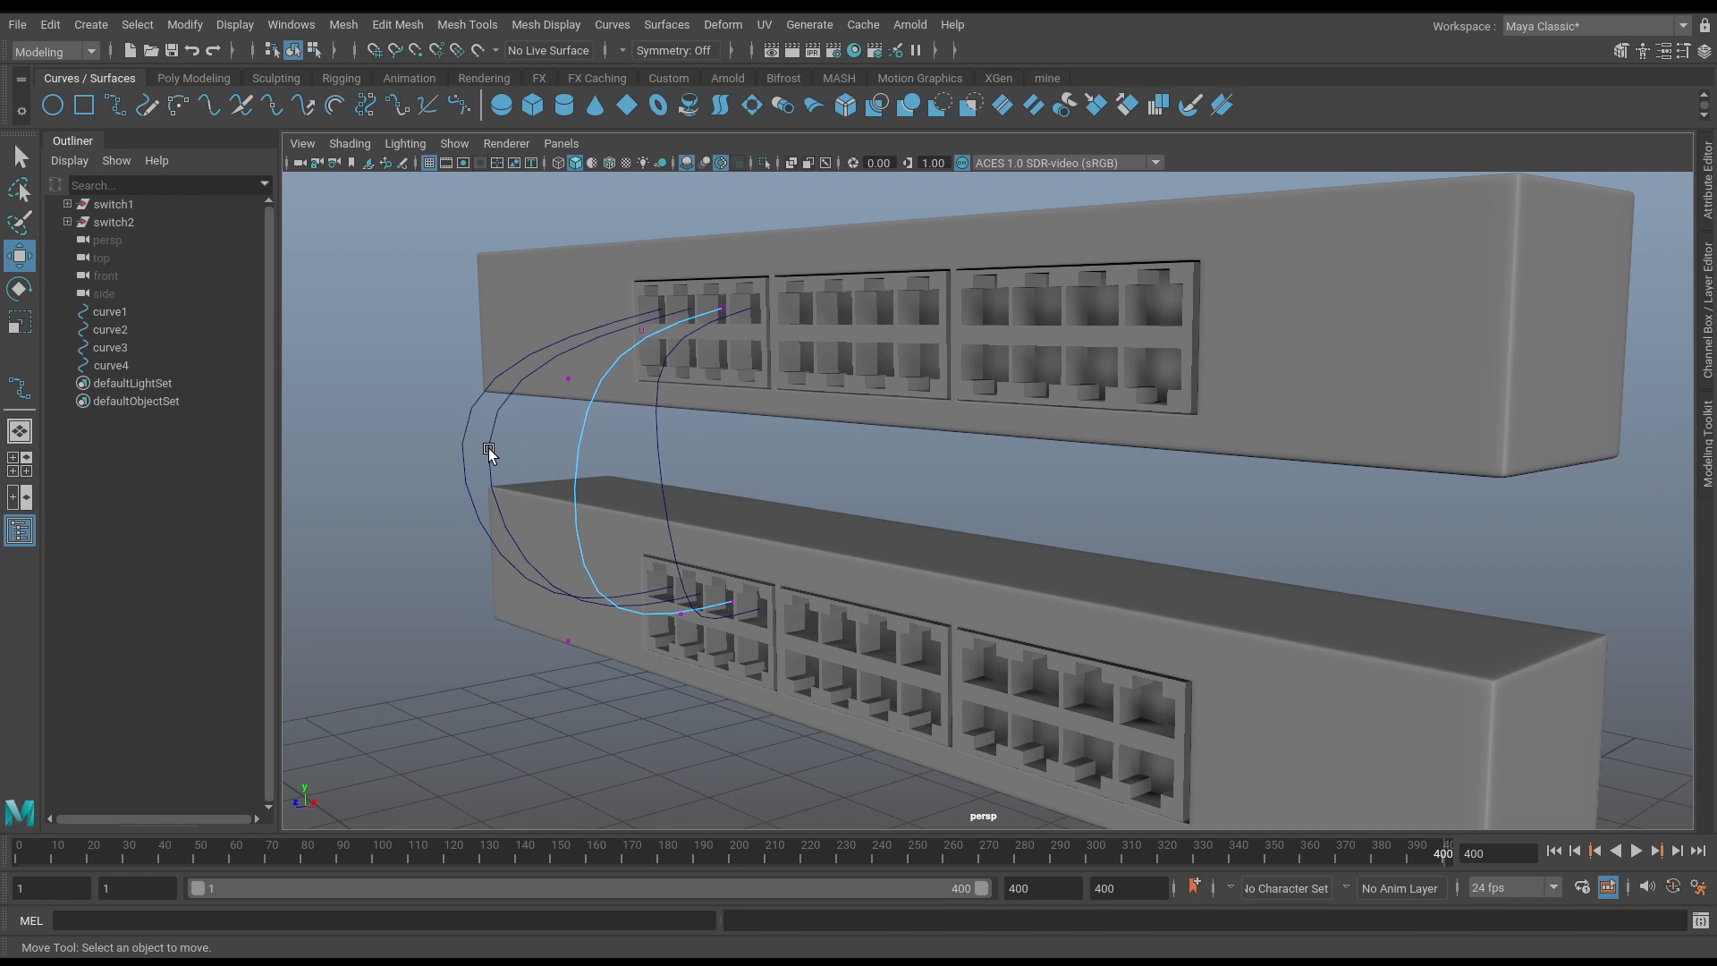
right_click(492, 438)
right_click_drag(485, 432, 447, 434)
left_click(493, 434)
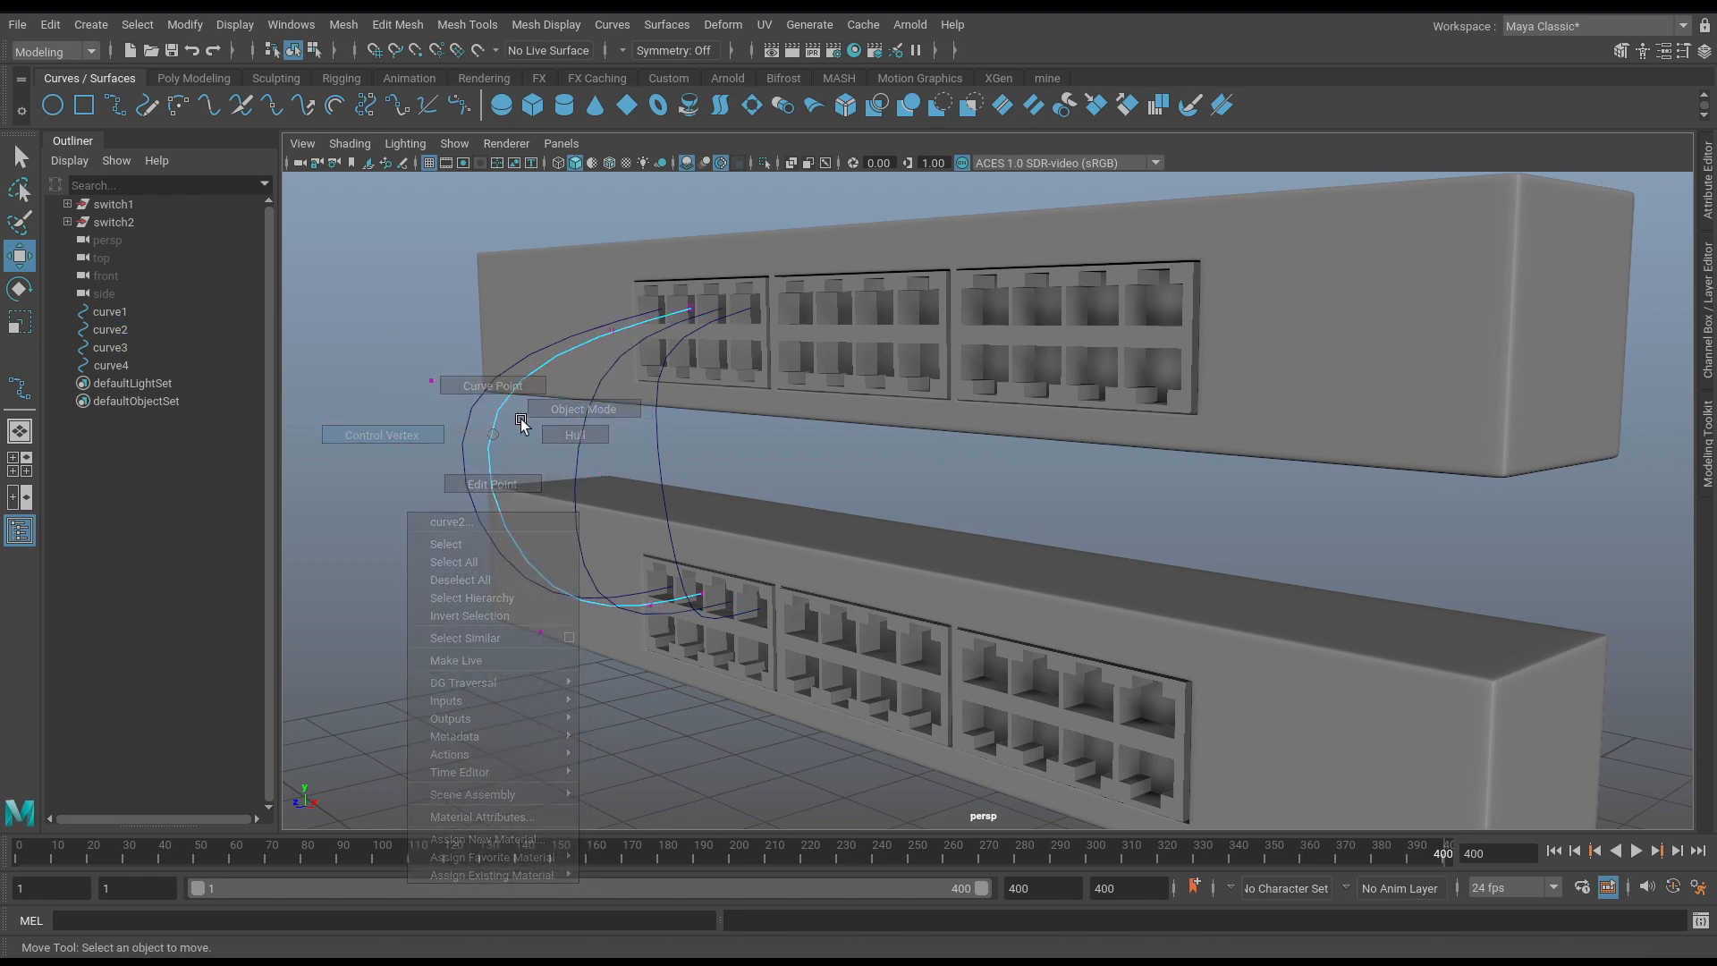
left_click(422, 374)
left_click_drag(518, 596, 549, 644)
left_click_drag(407, 518, 520, 550)
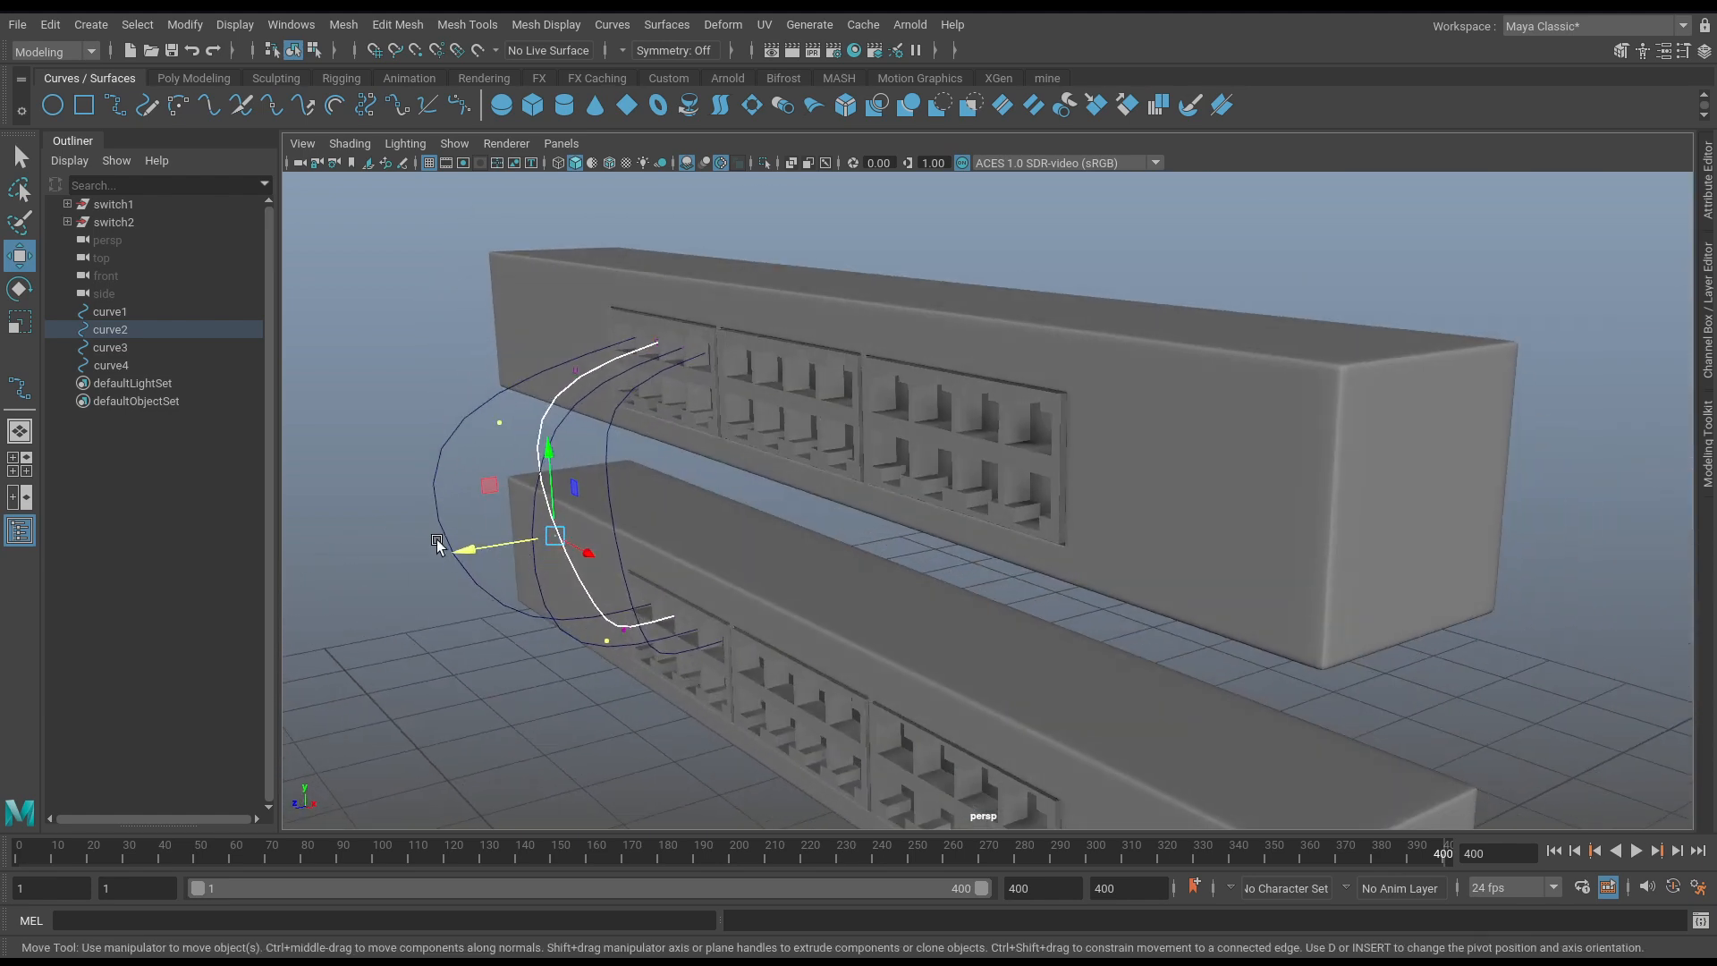
left_click_drag(501, 436, 533, 440, "alt")
left_click_drag(675, 386, 776, 493, "alt")
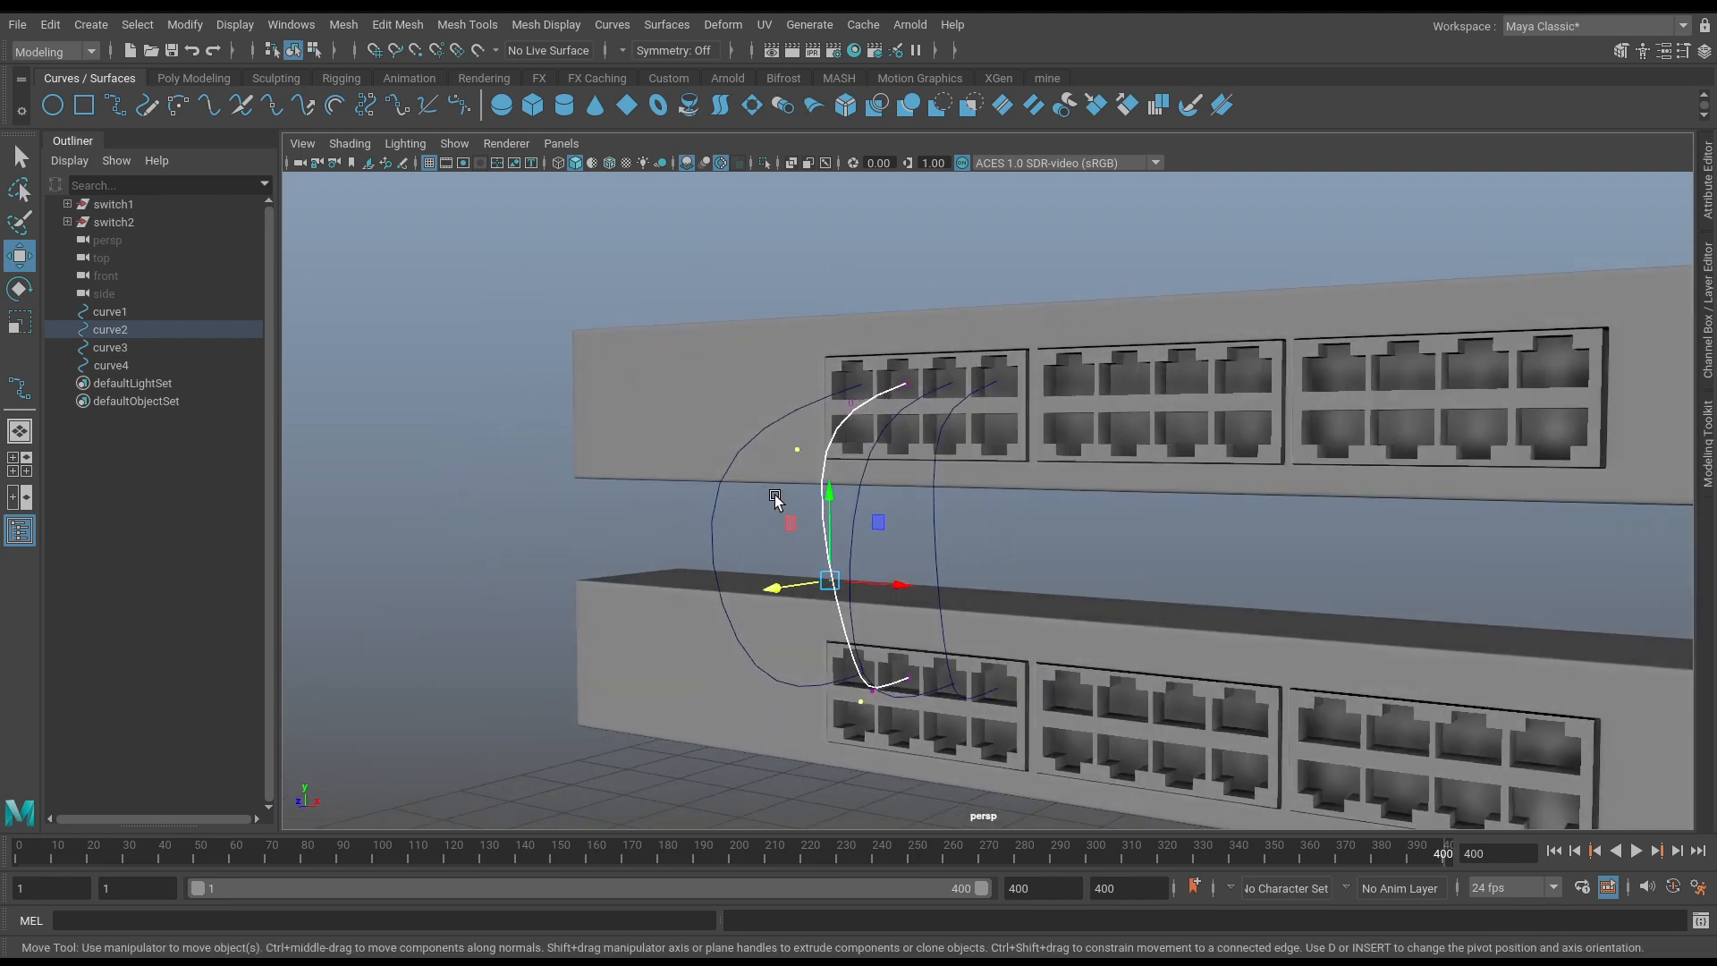
Rebuild curve1 through curve4 uniformly with 12 spans, cubic degree, keeping the ends.
left_click(721, 483)
left_click(721, 484)
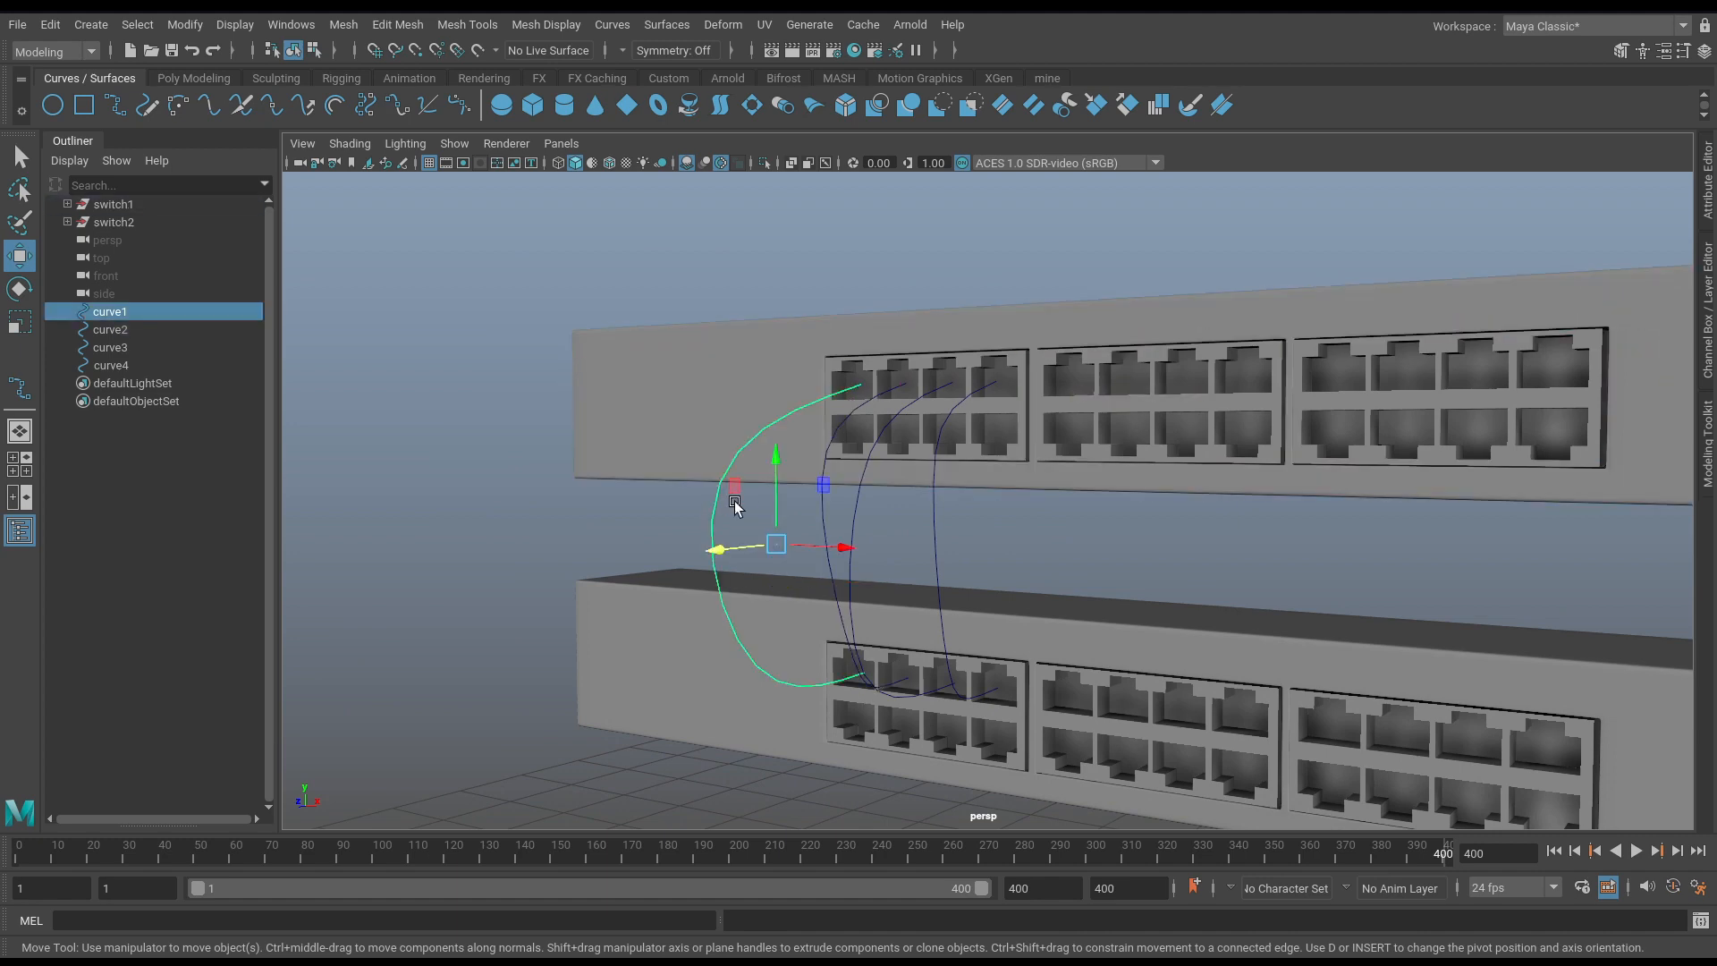
left_click_drag(736, 498, 851, 429, "alt")
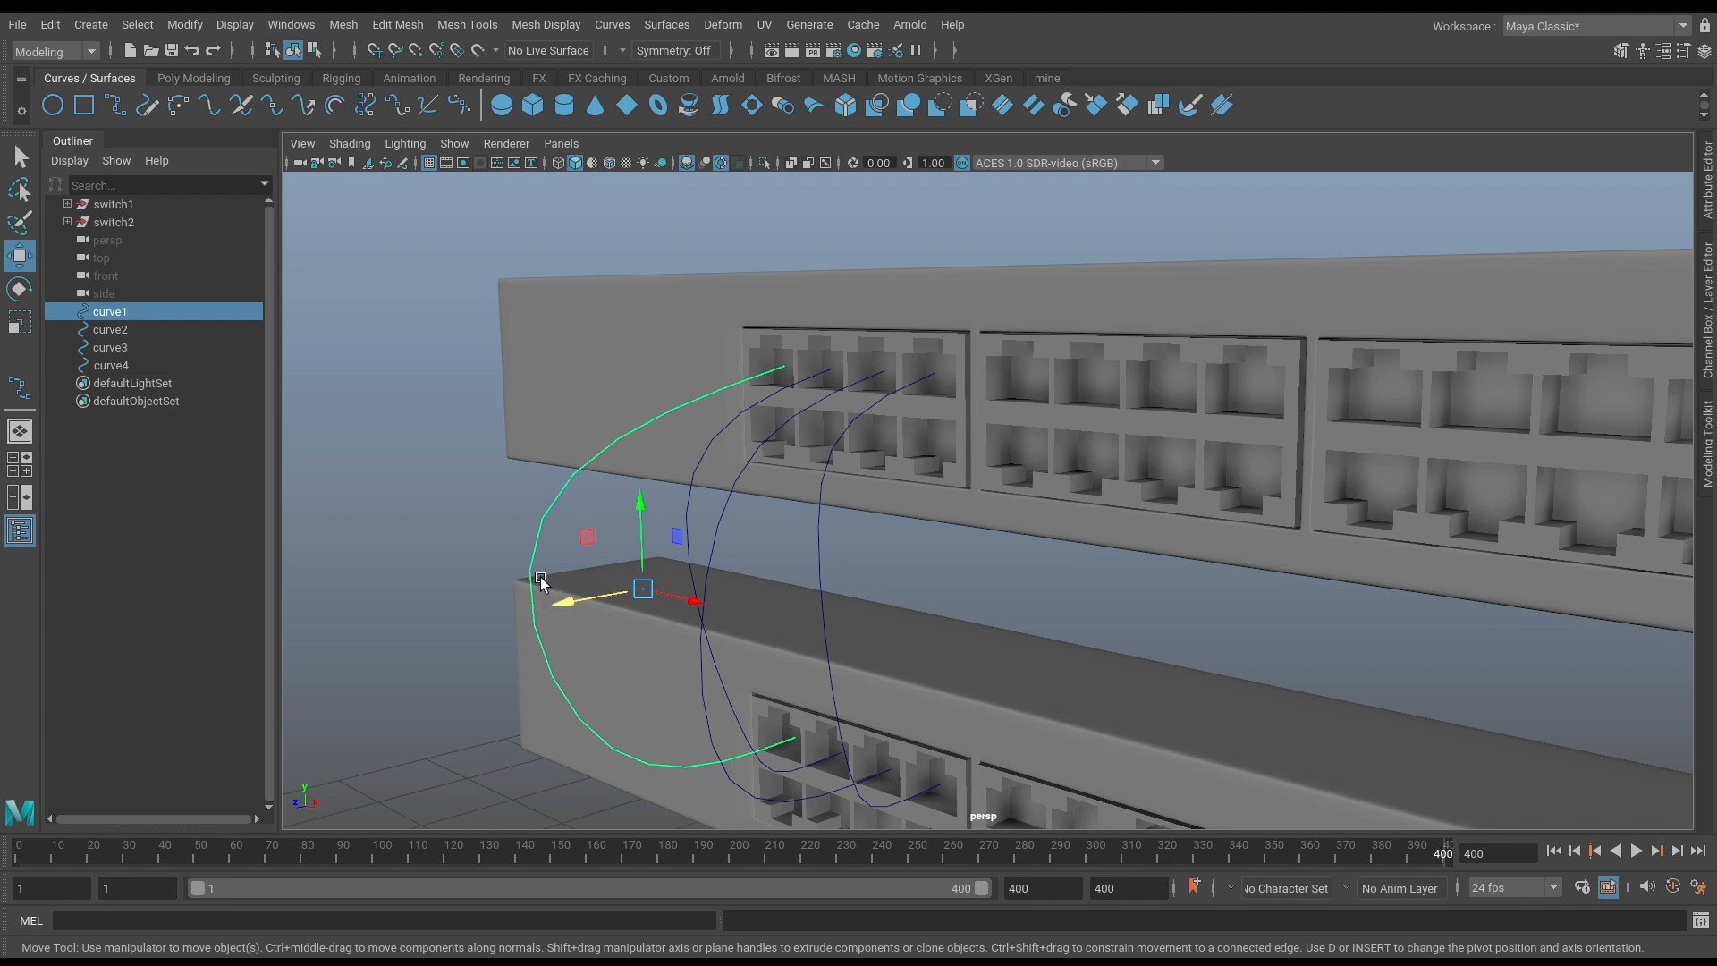
key("space")
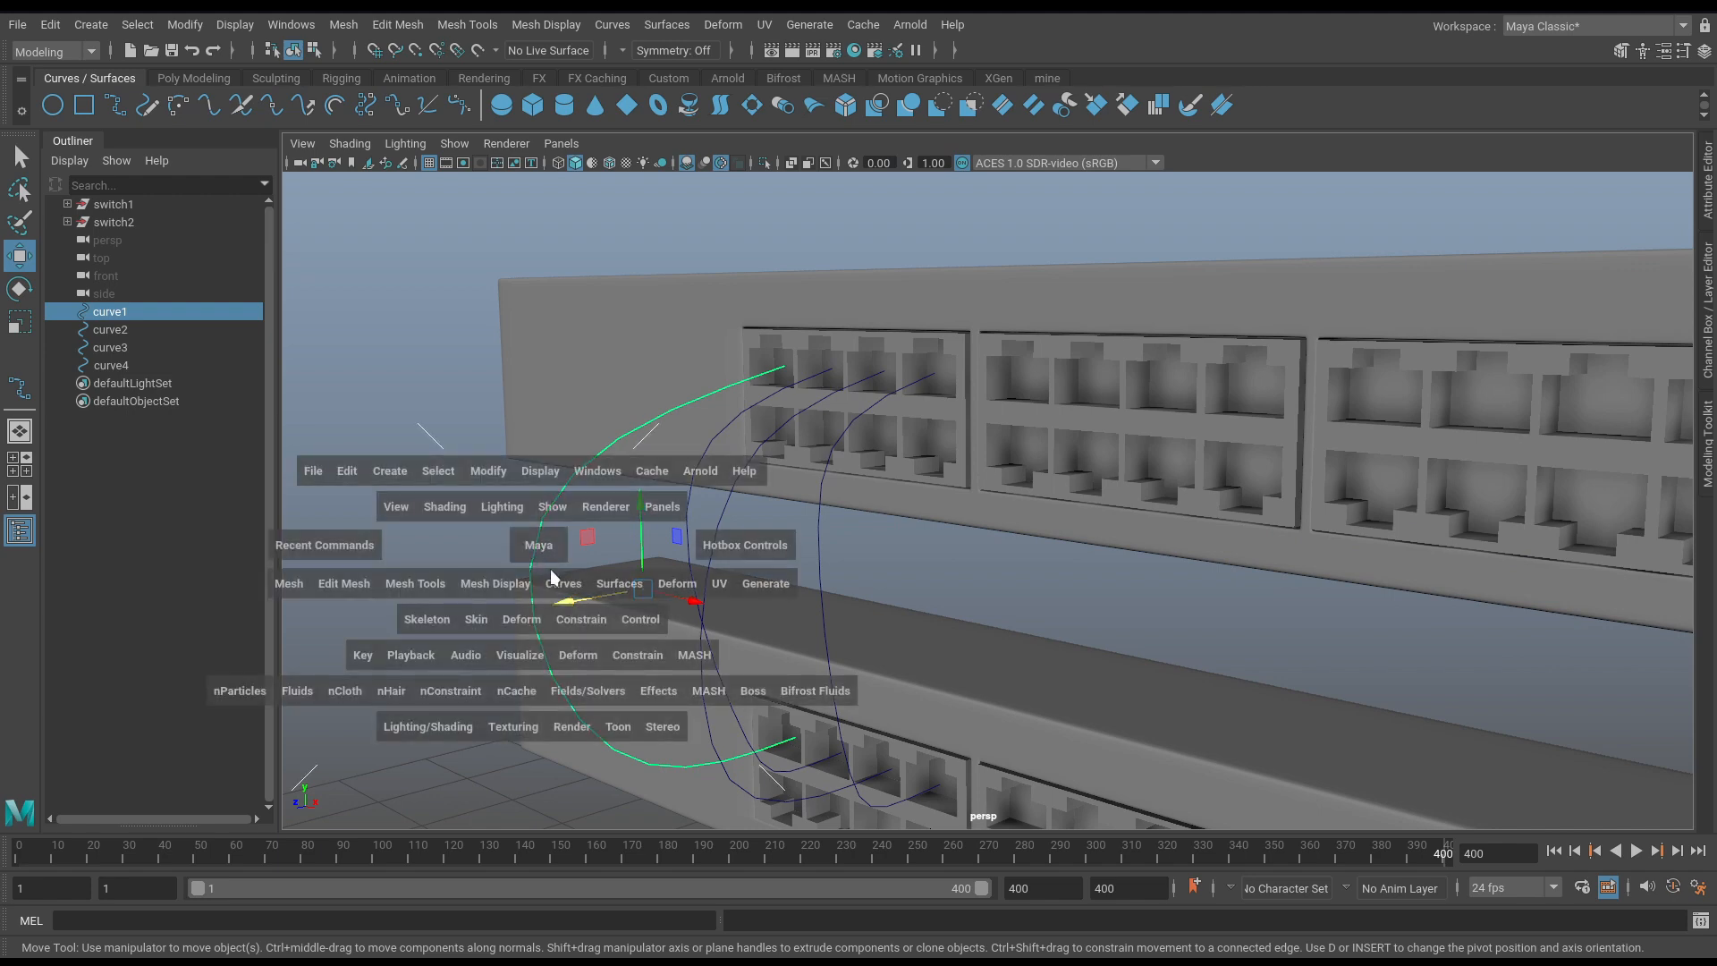
left_click_drag(907, 585, 286, 574, "alt")
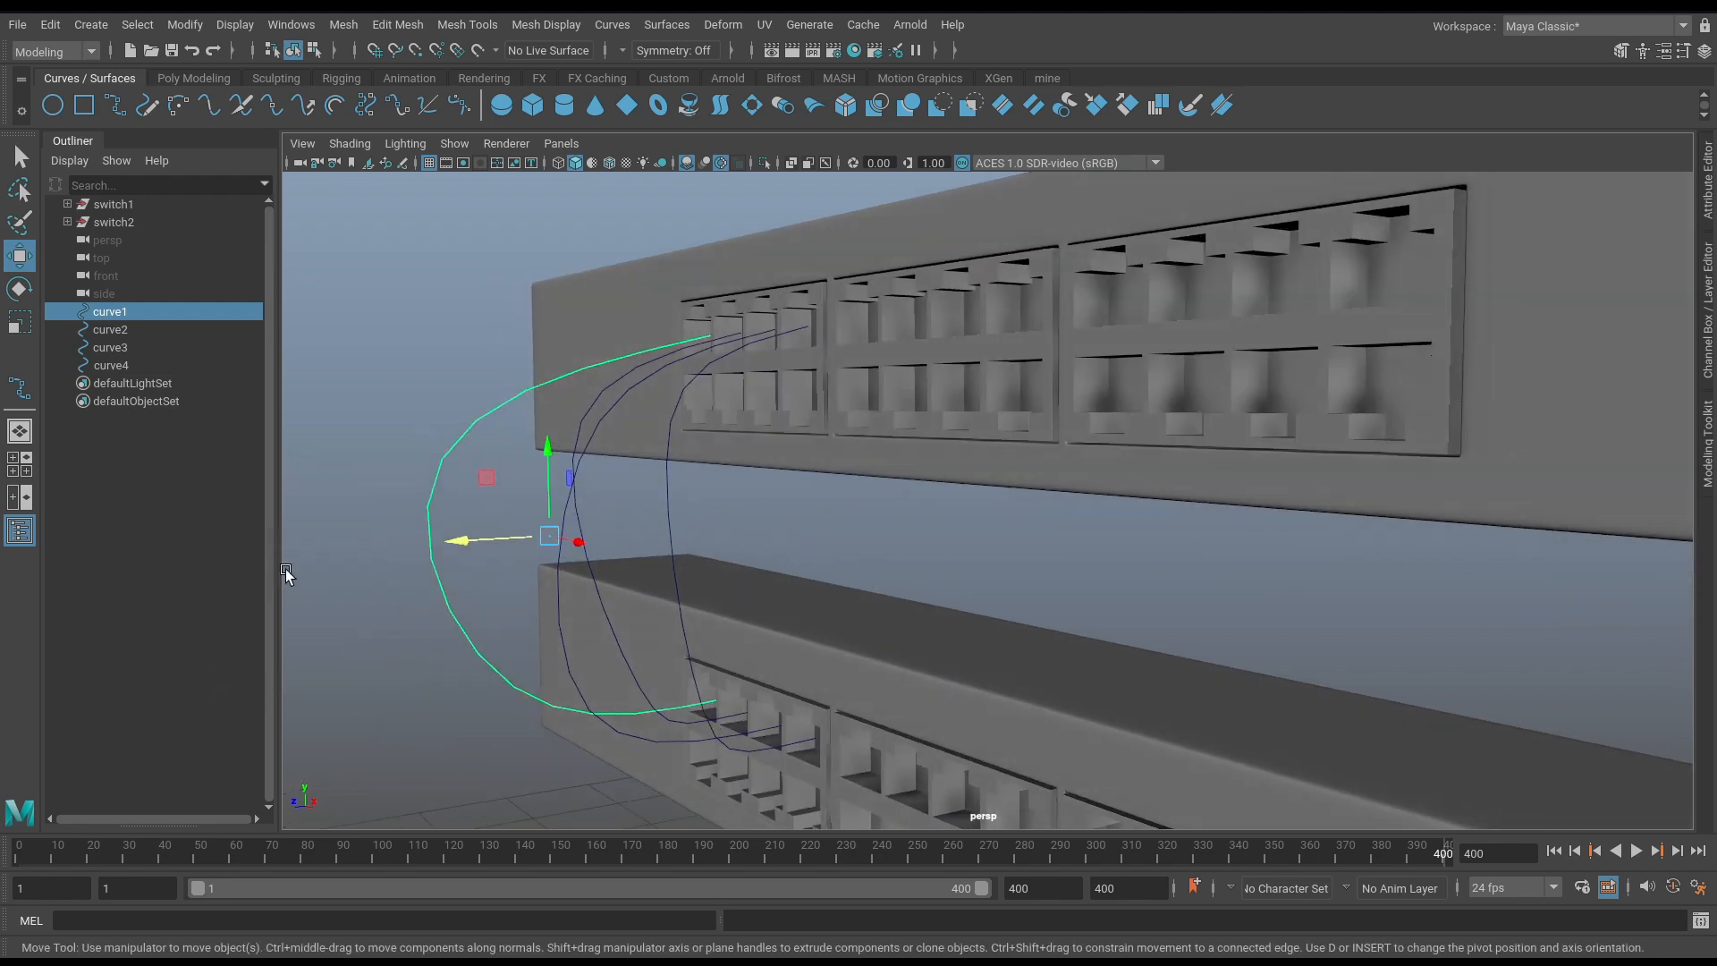
left_click(124, 359, "shift")
key("space")
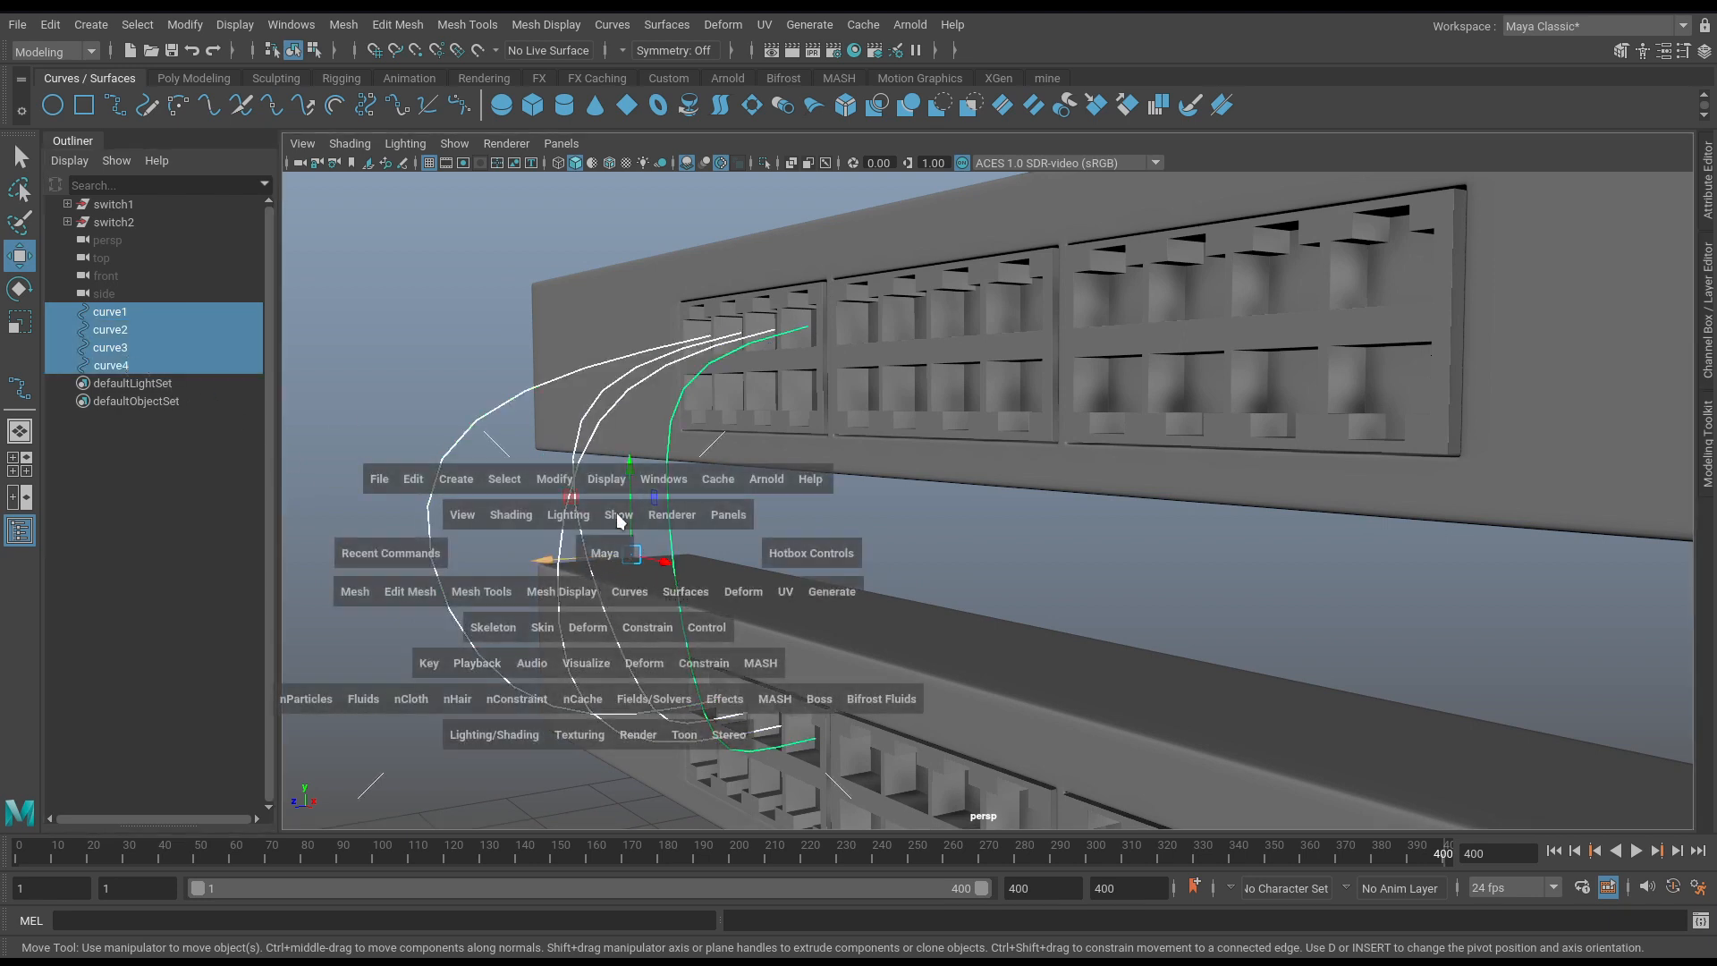
left_click(631, 599)
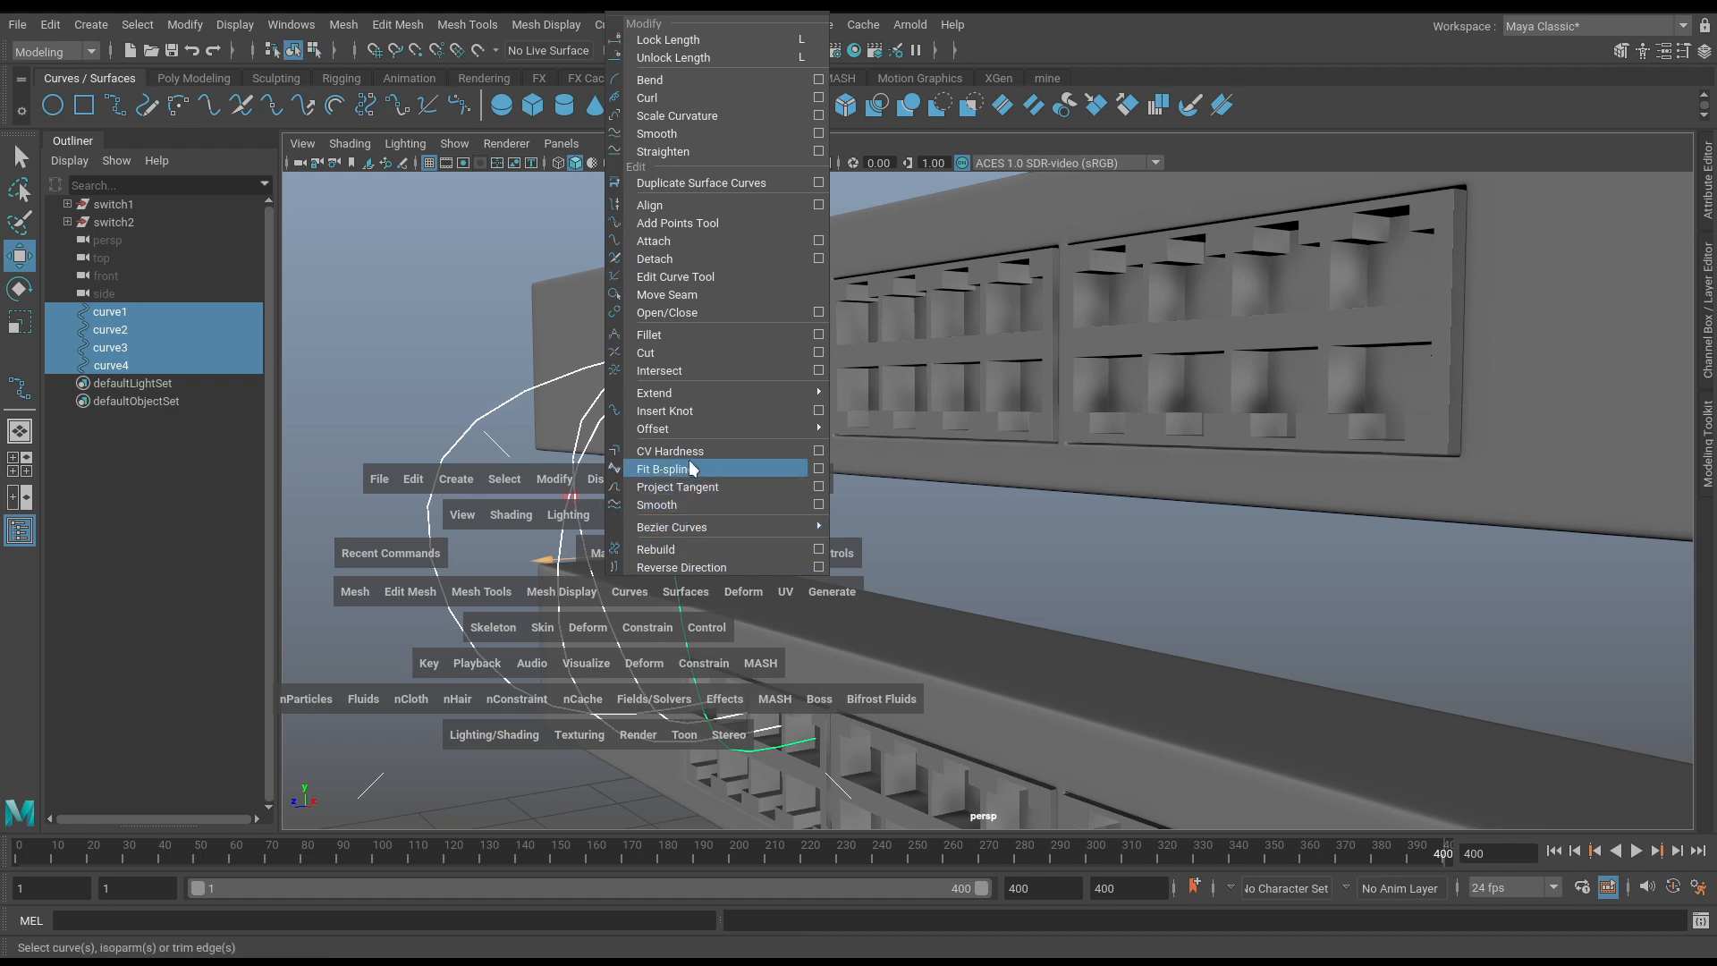
mouse_move(694, 391)
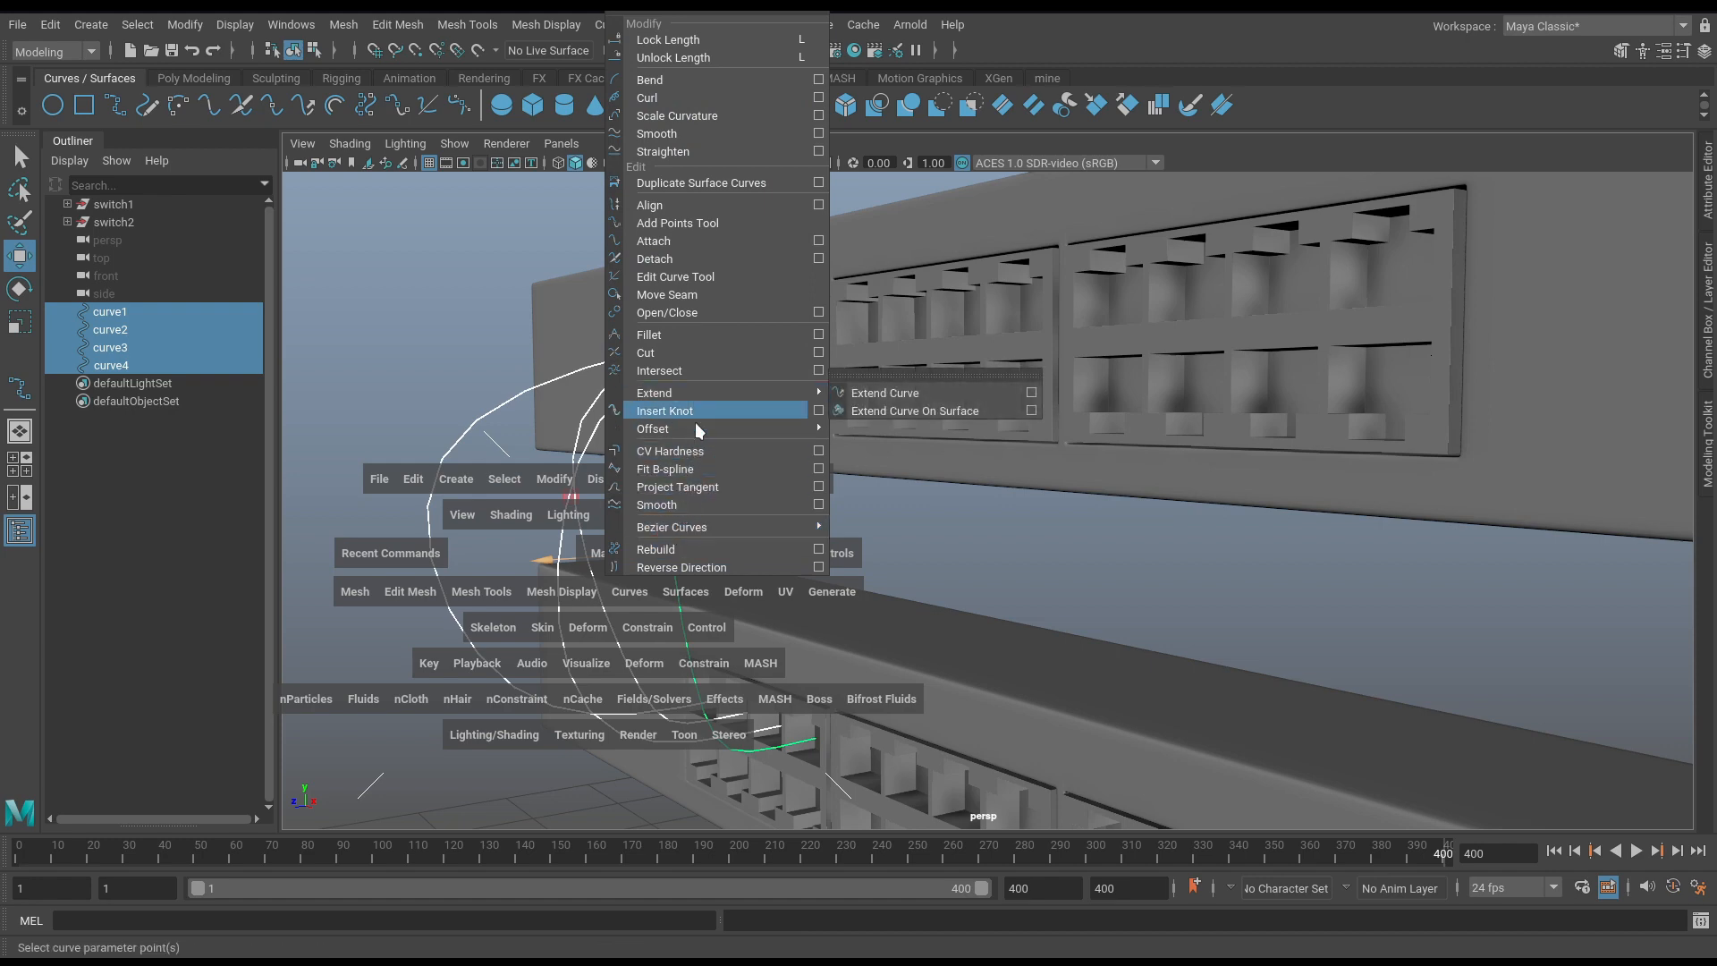
left_click(816, 542)
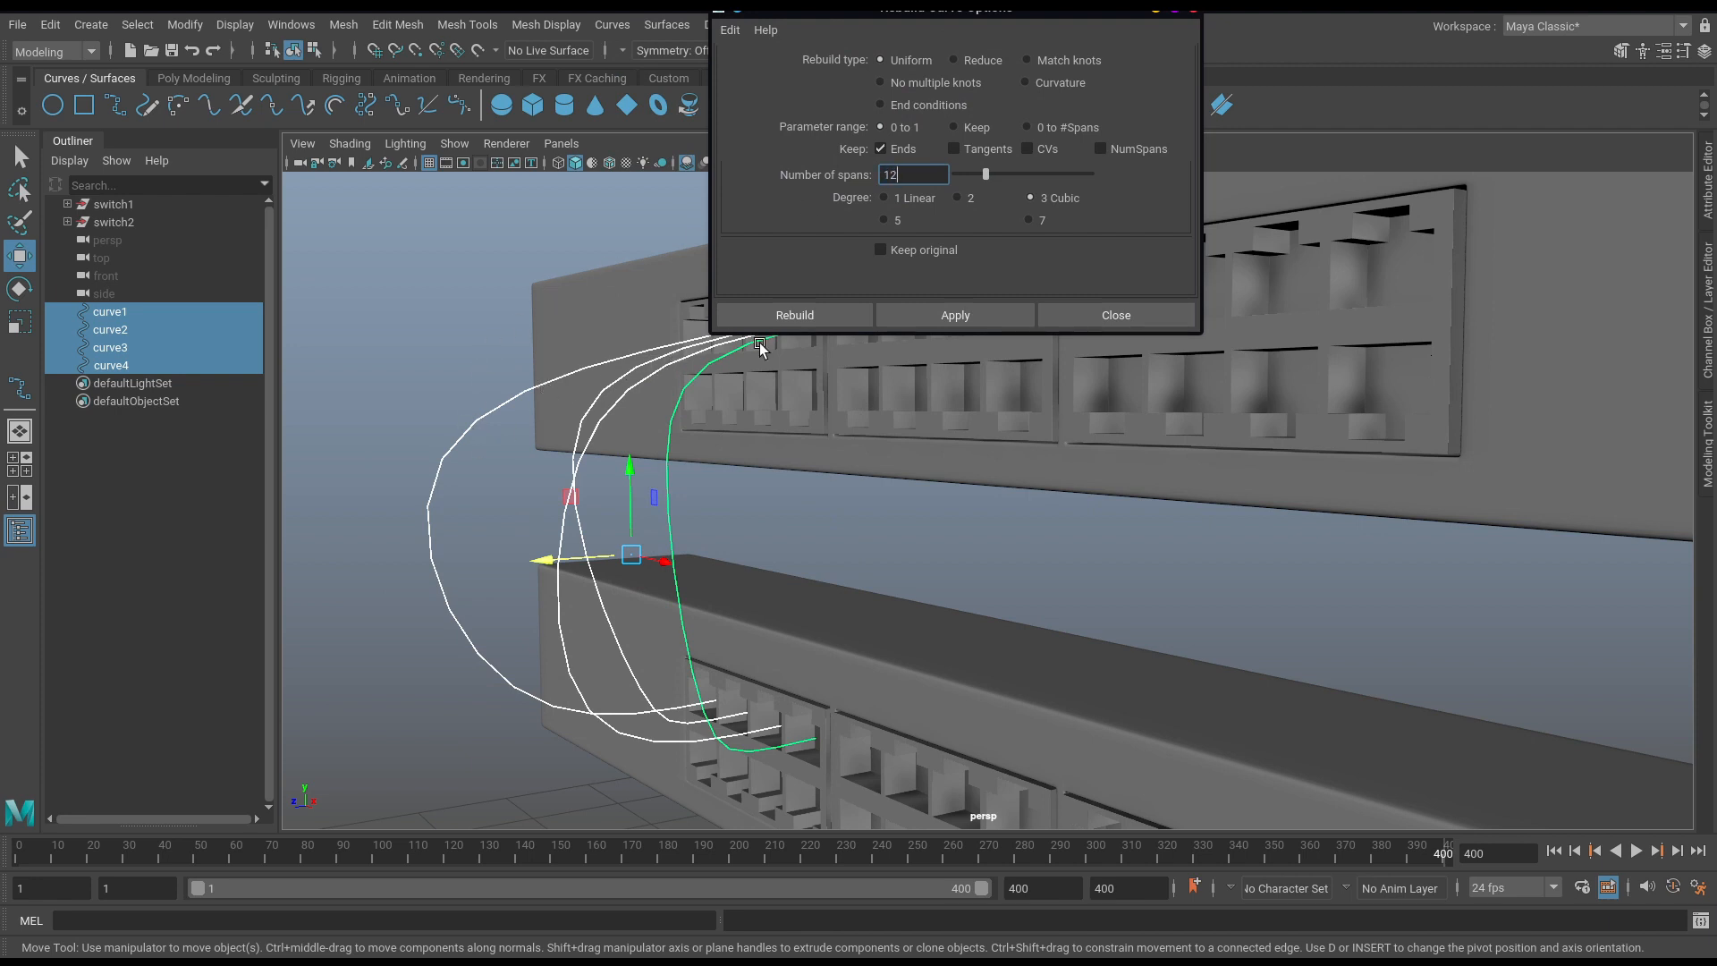
left_click(774, 315)
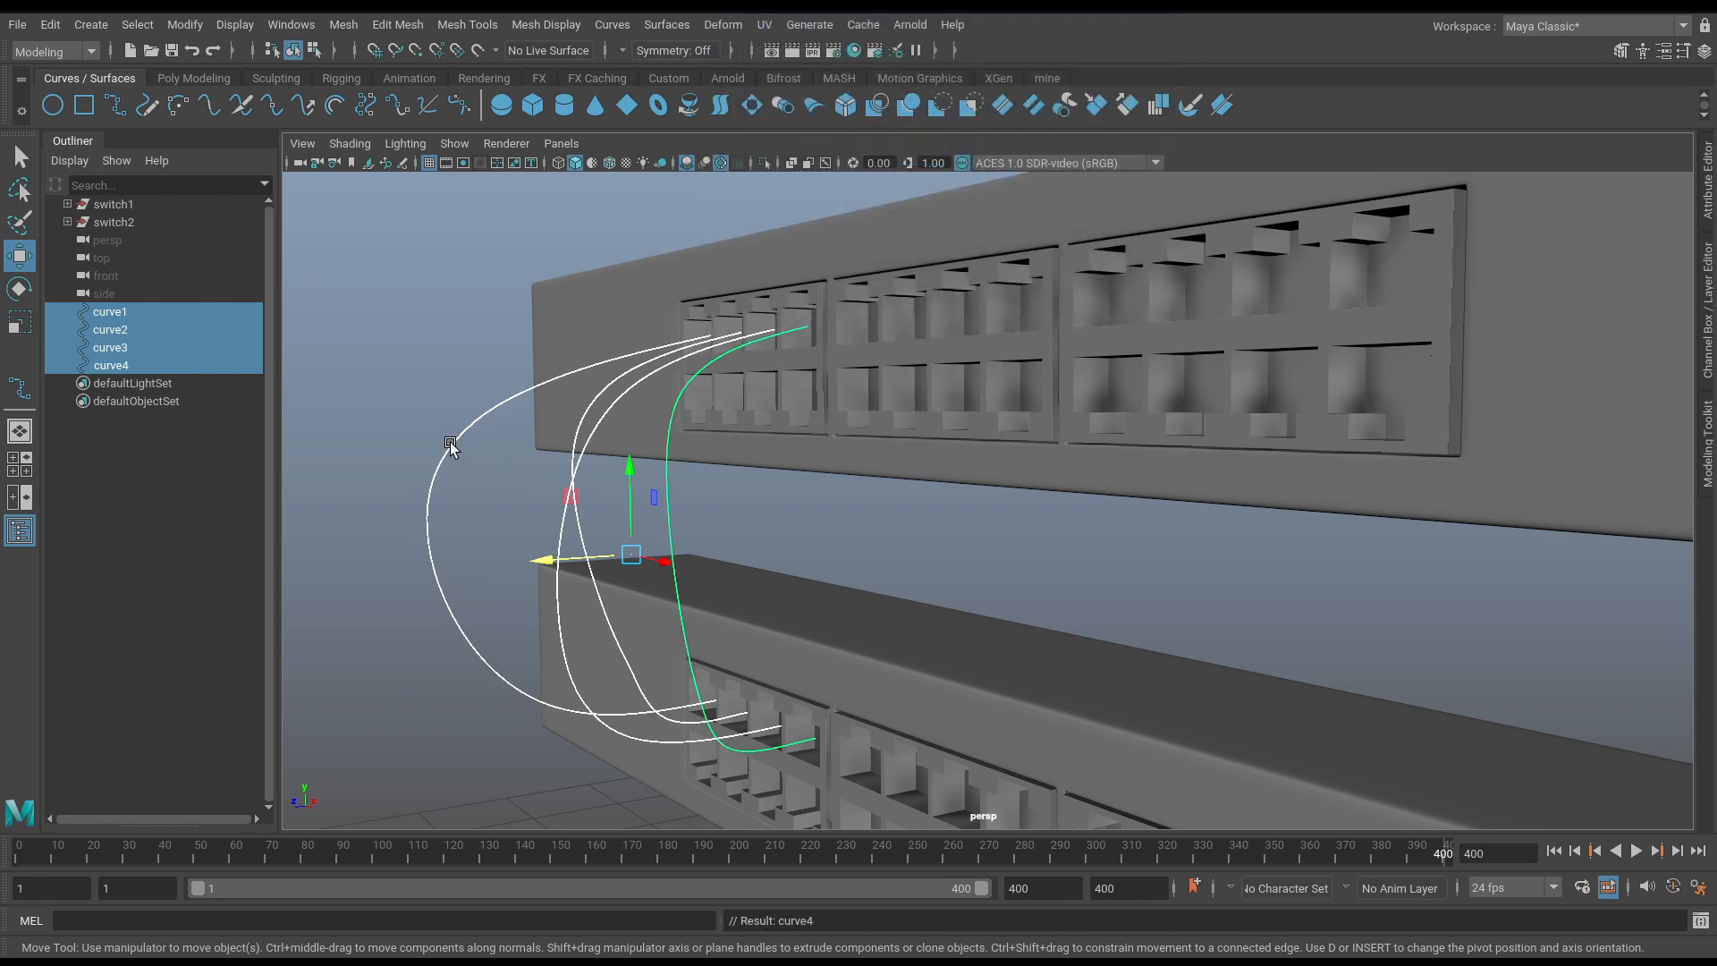
Display curve1's control vertices and examine how the cable ends enter the upper switch's ports.
right_click_drag(449, 441, 408, 443)
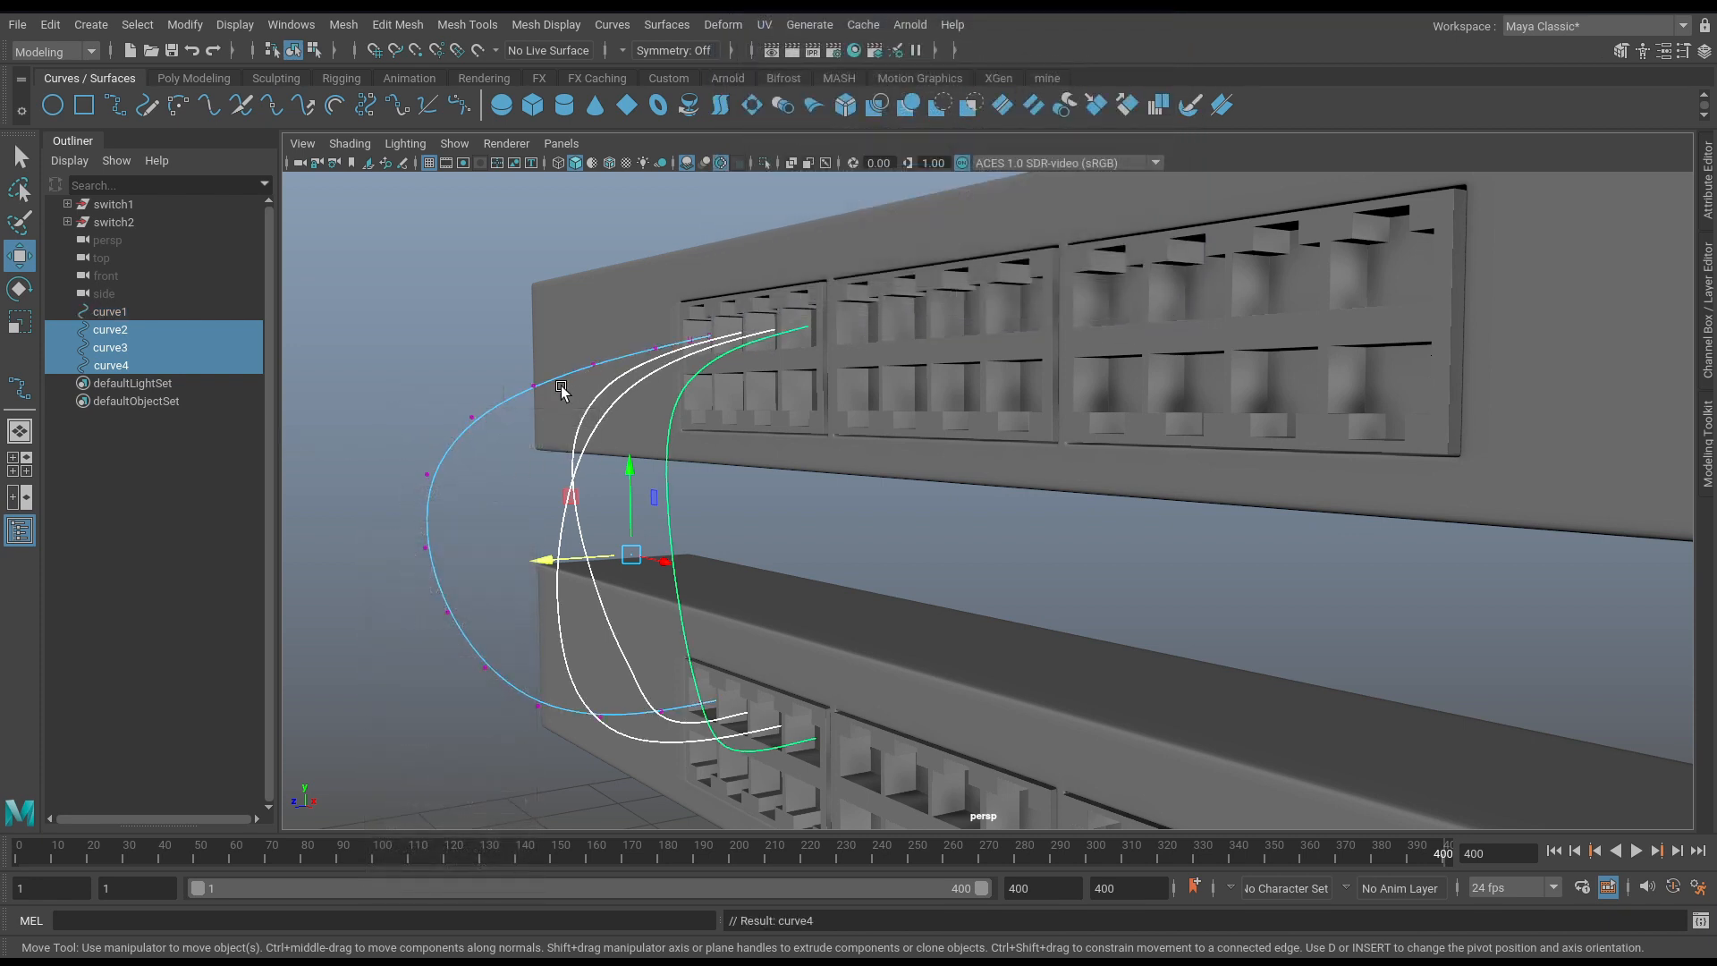
middle_click_drag(710, 534, 684, 673, "alt")
right_click_drag(683, 673, 888, 687, "alt")
middle_click_drag(814, 648, 931, 611, "alt")
right_click_drag(800, 660, 926, 673, "alt")
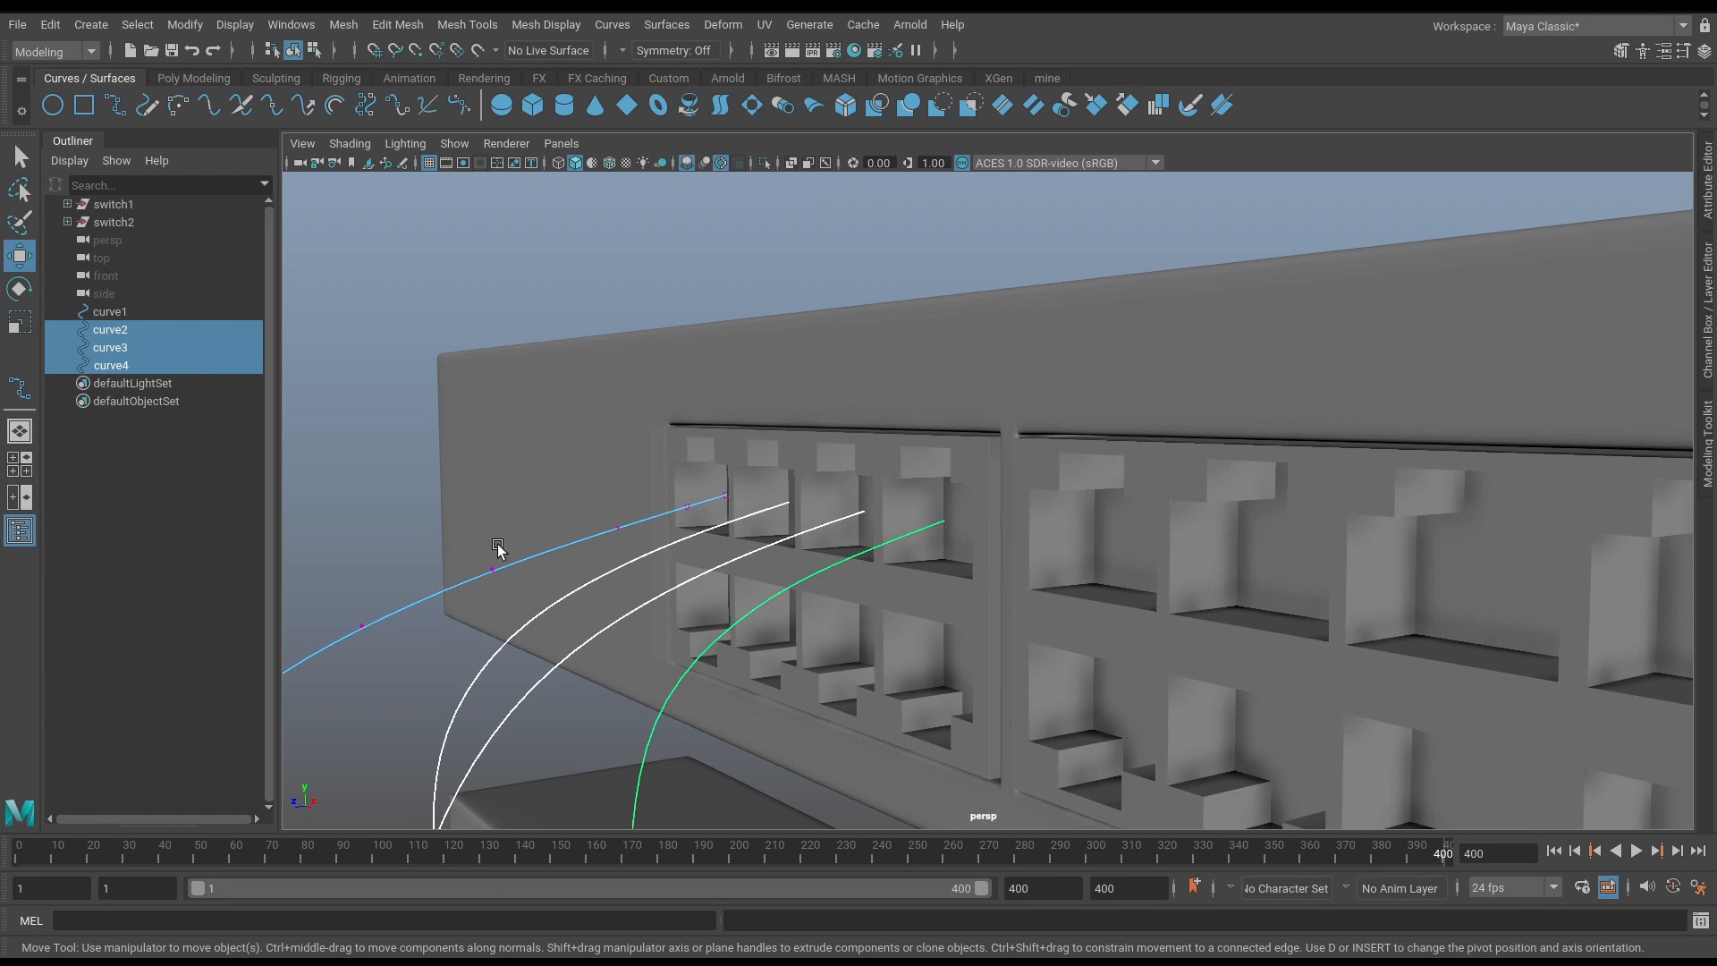
left_click_drag(582, 546, 549, 407, "alt")
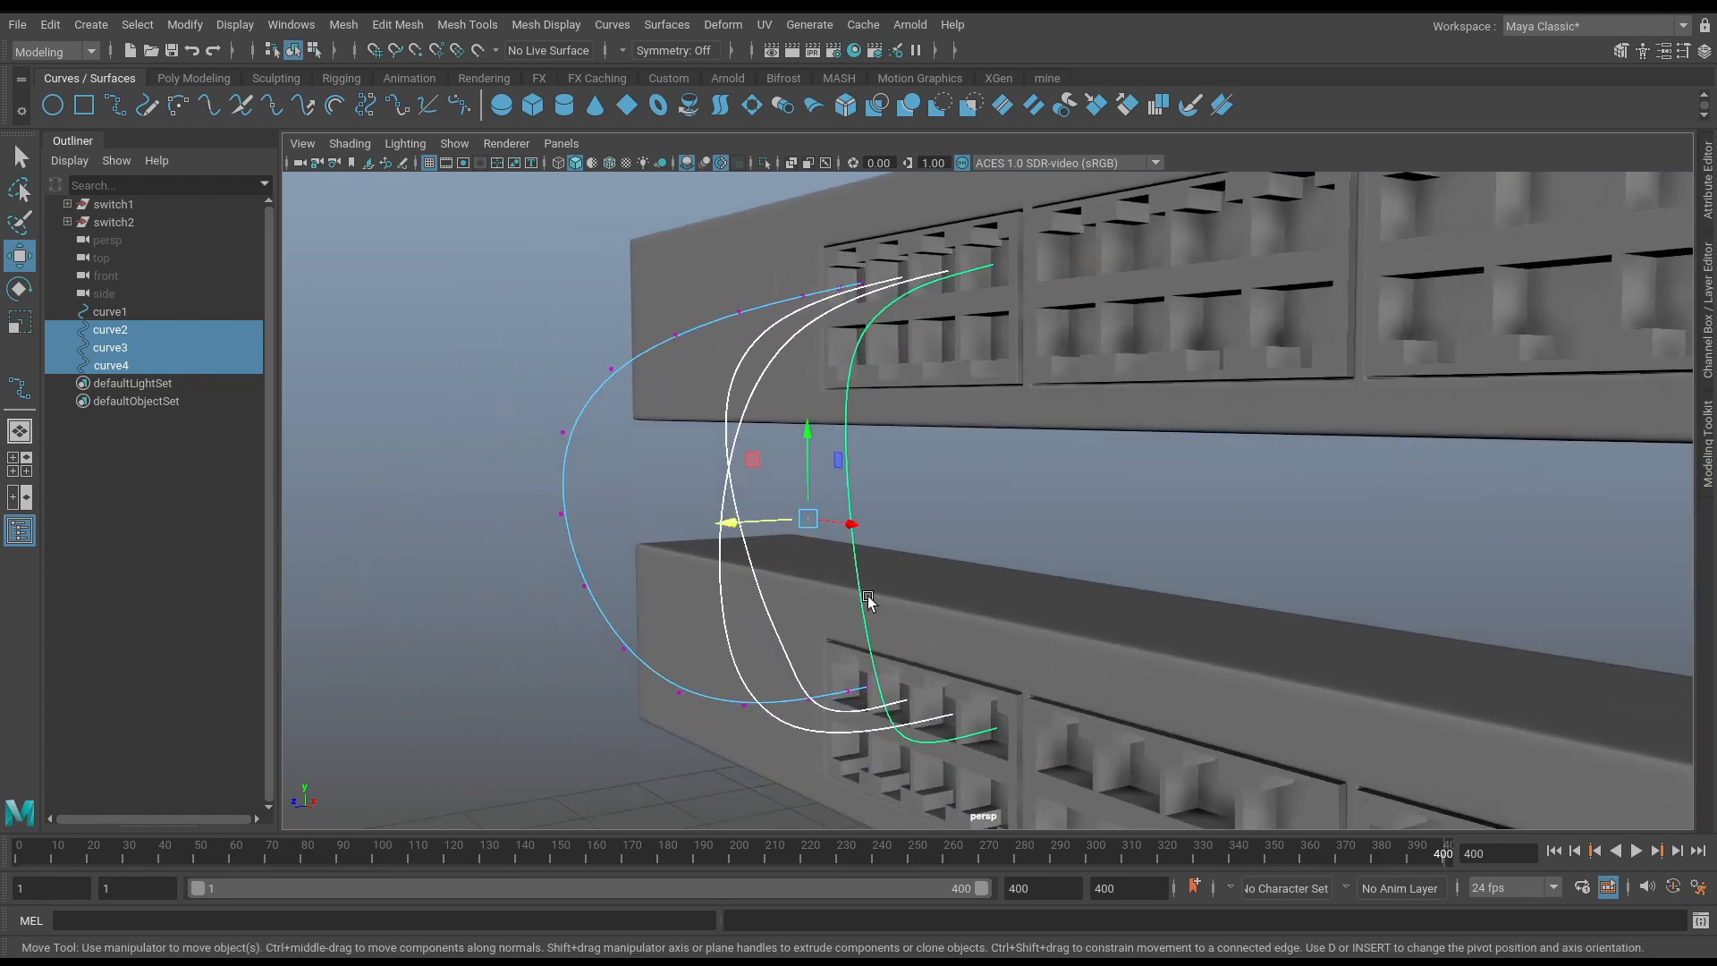
middle_click_drag(861, 456, 905, 640, "alt")
scroll(905, 640, "up", 5)
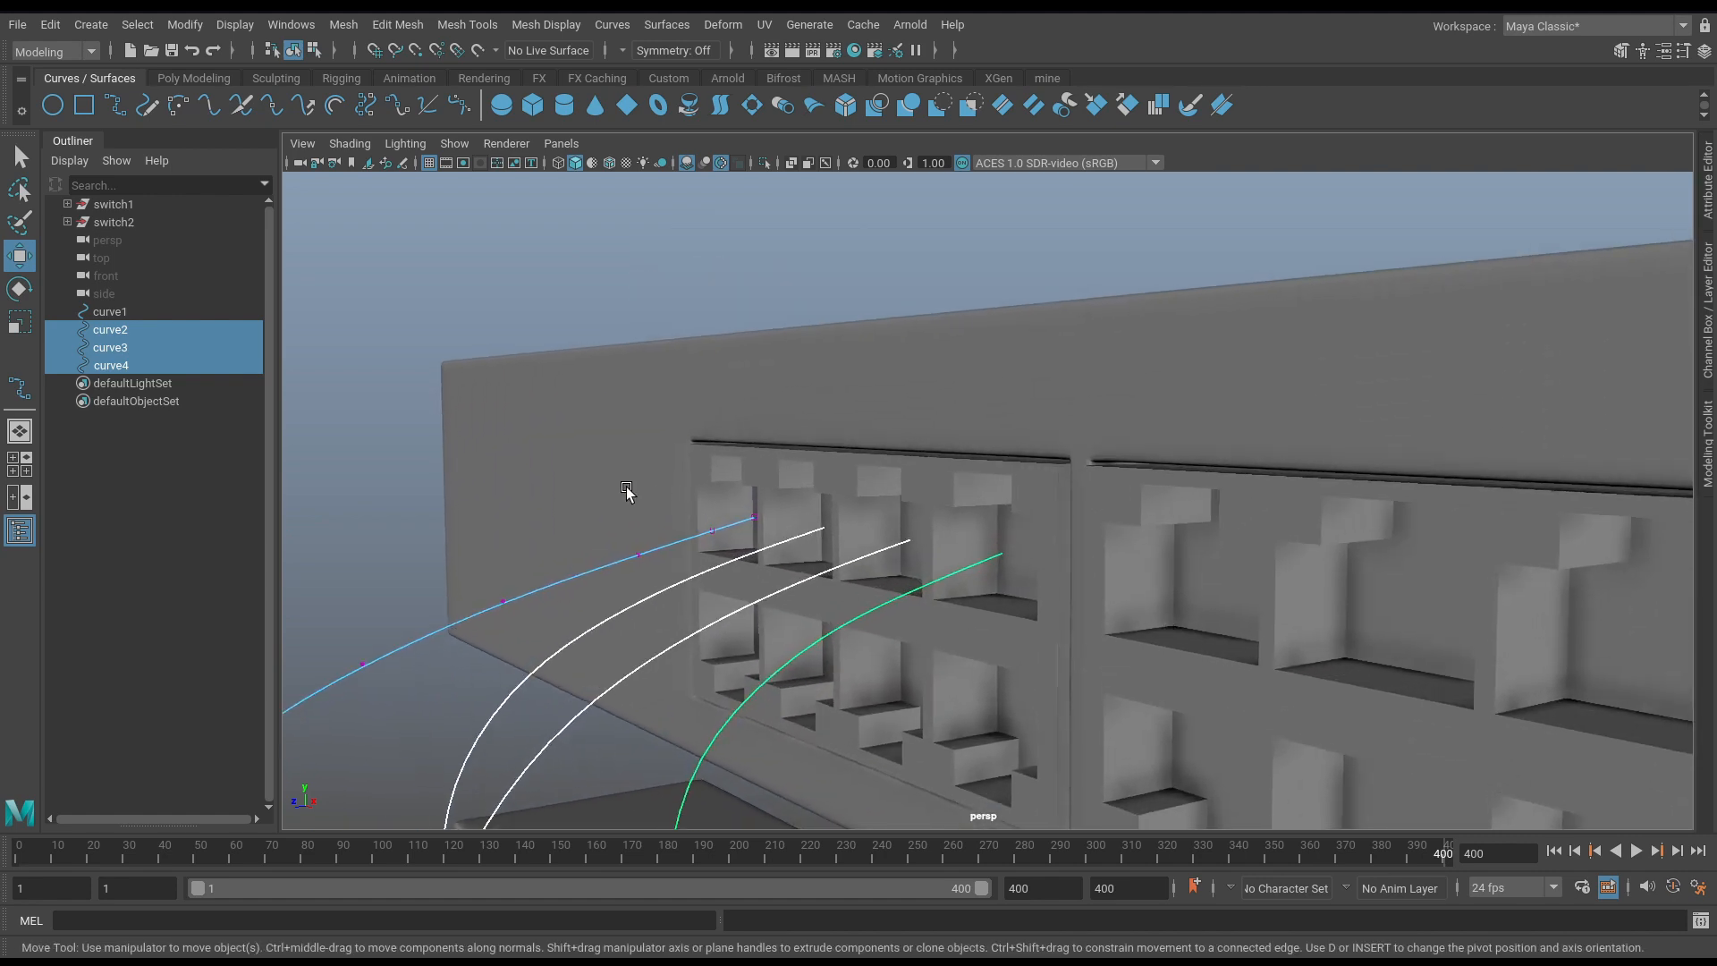
Isolate curve1 through curve4 in the perspective view.
left_click(102, 313)
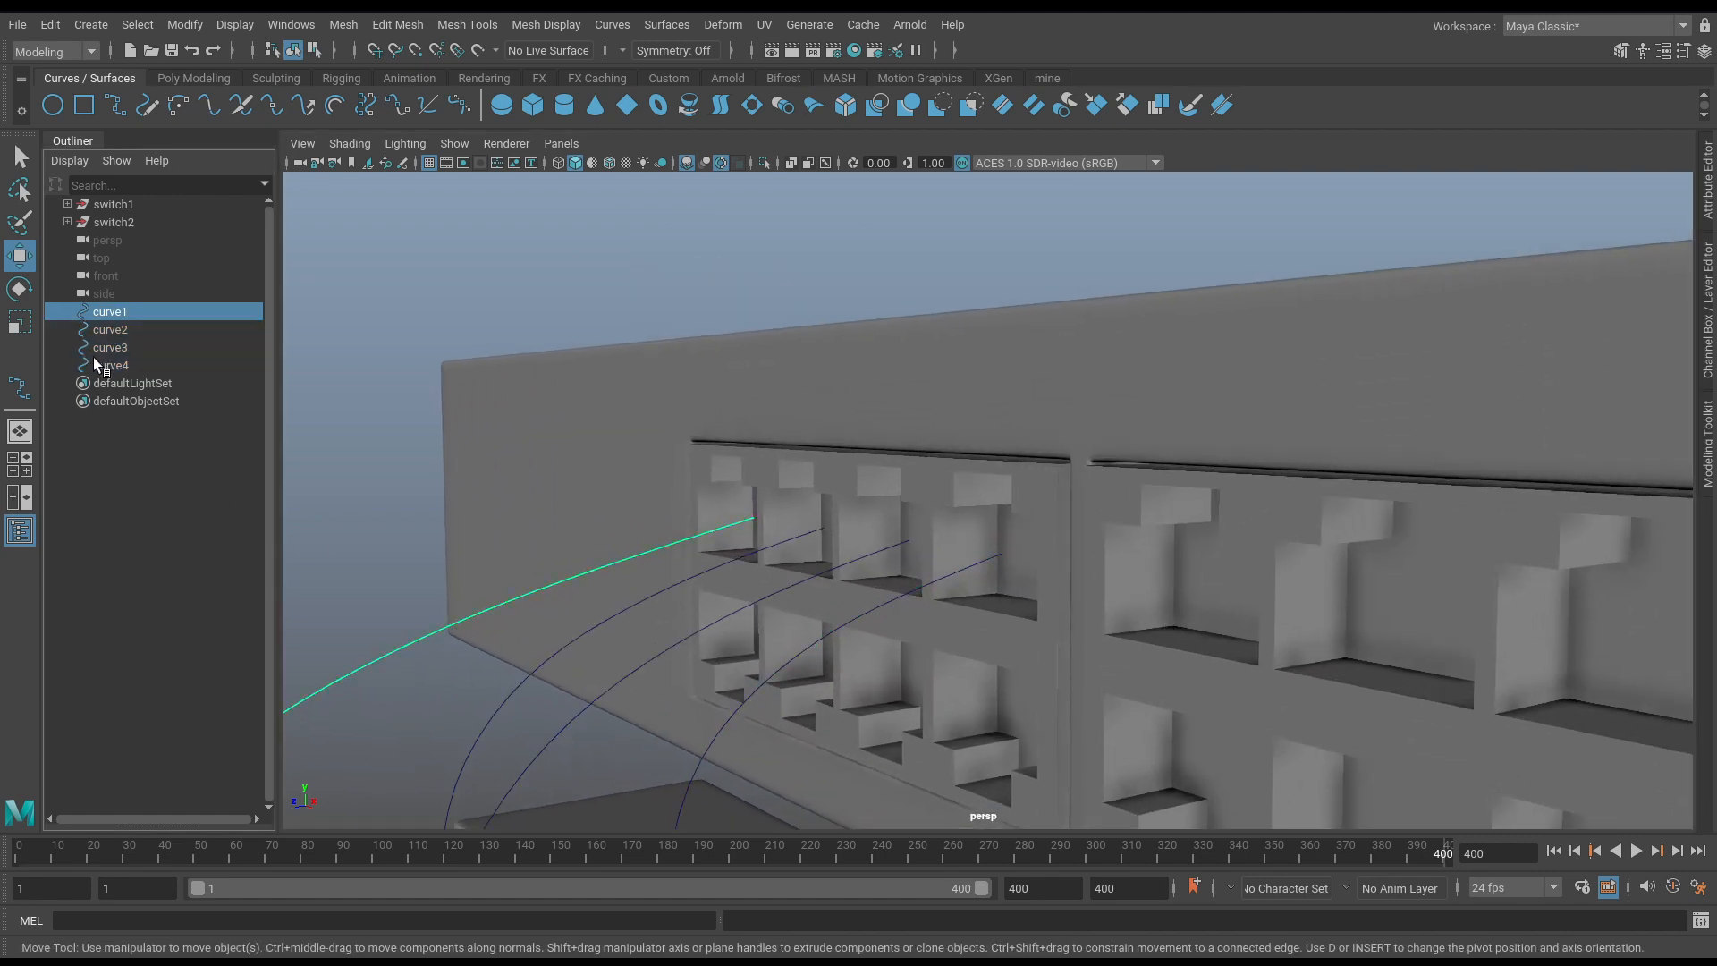
left_click(109, 365, "shift")
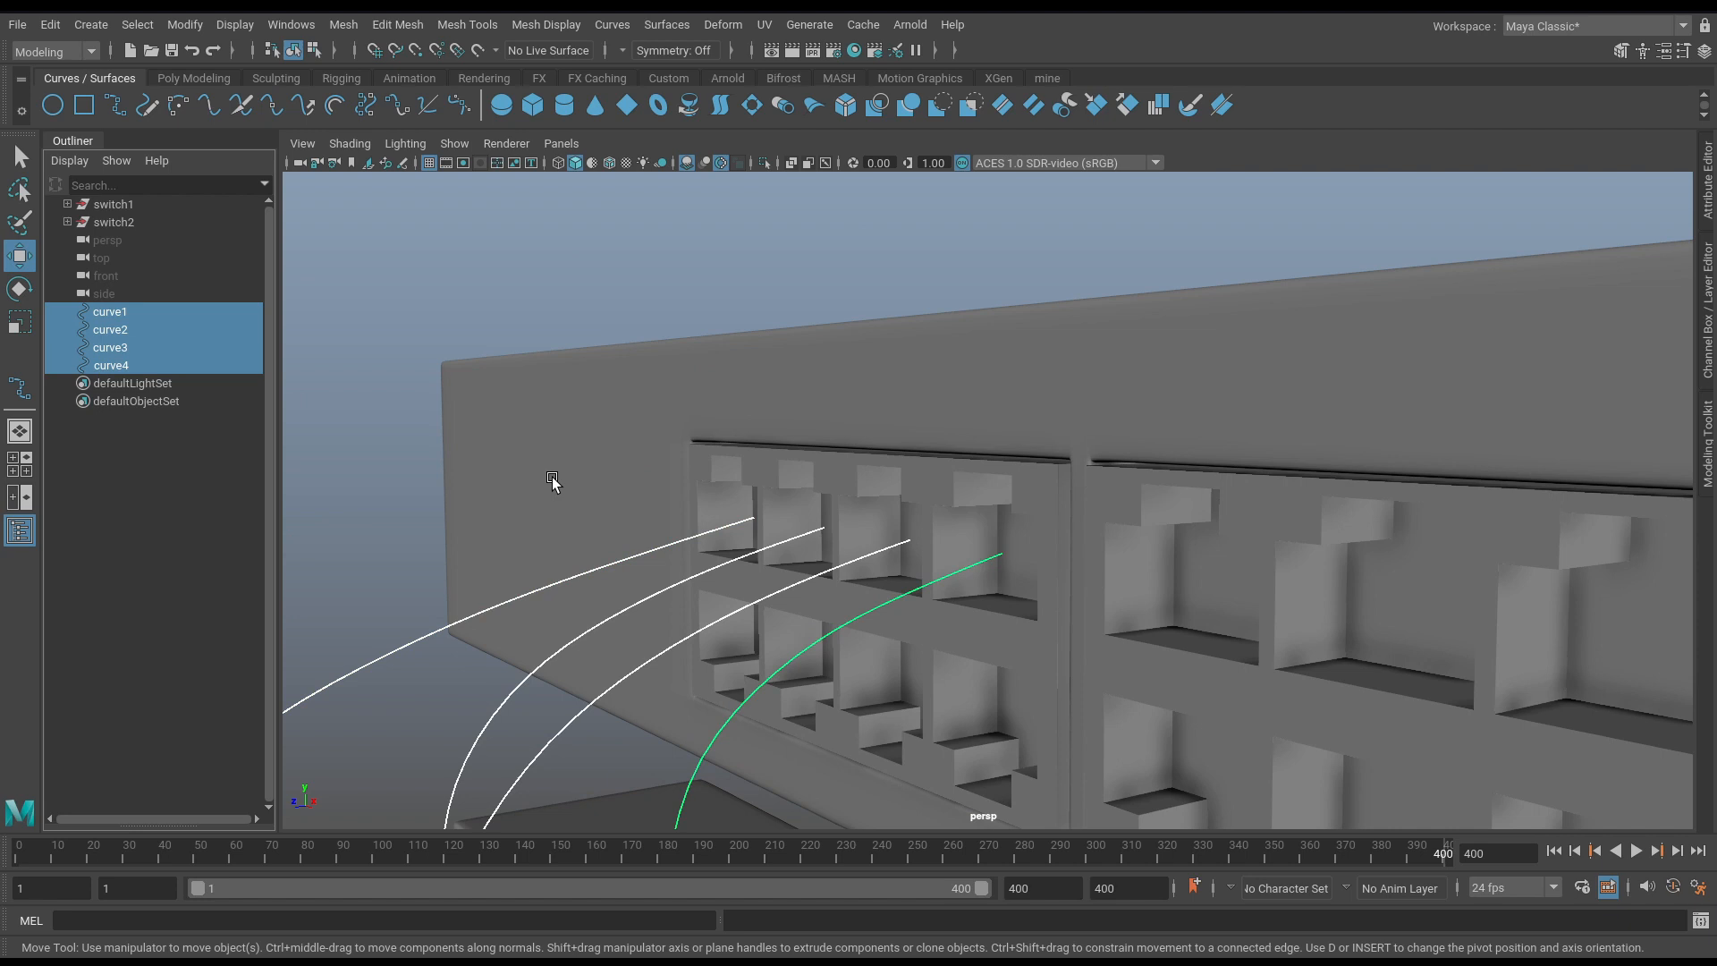
key("ctrl+1")
left_click_drag(844, 629, 606, 550, "alt")
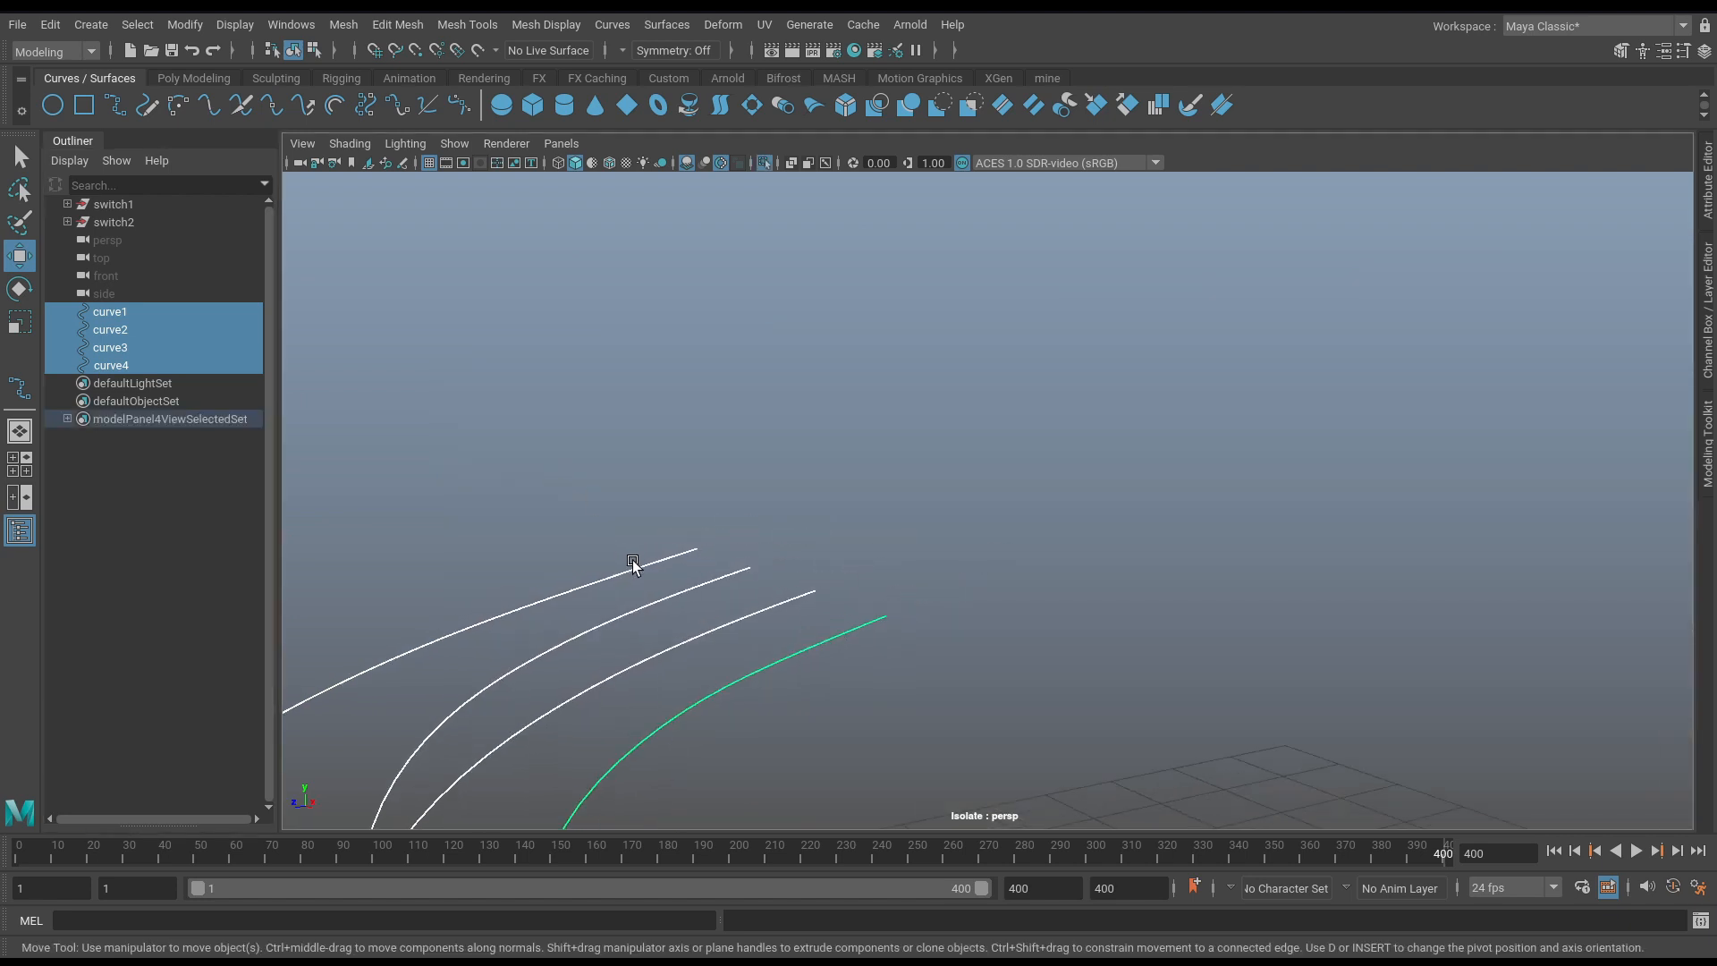
Select the control vertices at curve1's upper port end and scale them flat along the vertical axis.
left_click(633, 563)
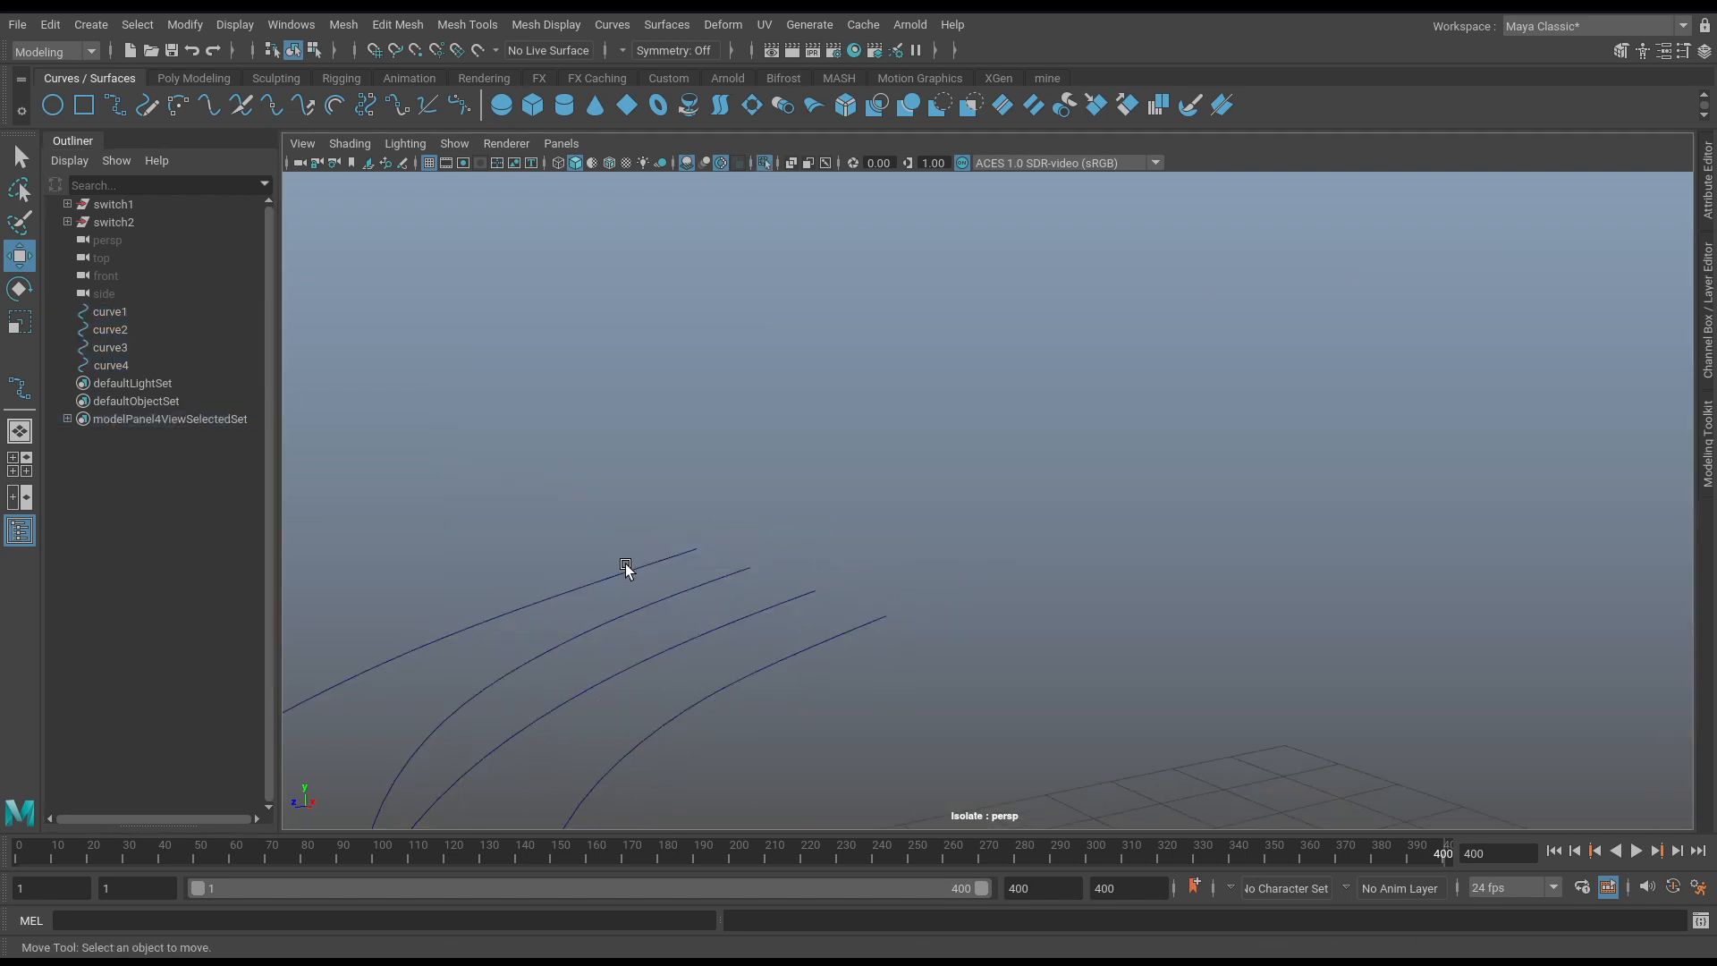
left_click(640, 567)
right_click_drag(640, 567, 542, 503)
left_click_drag(598, 523, 555, 524, "alt")
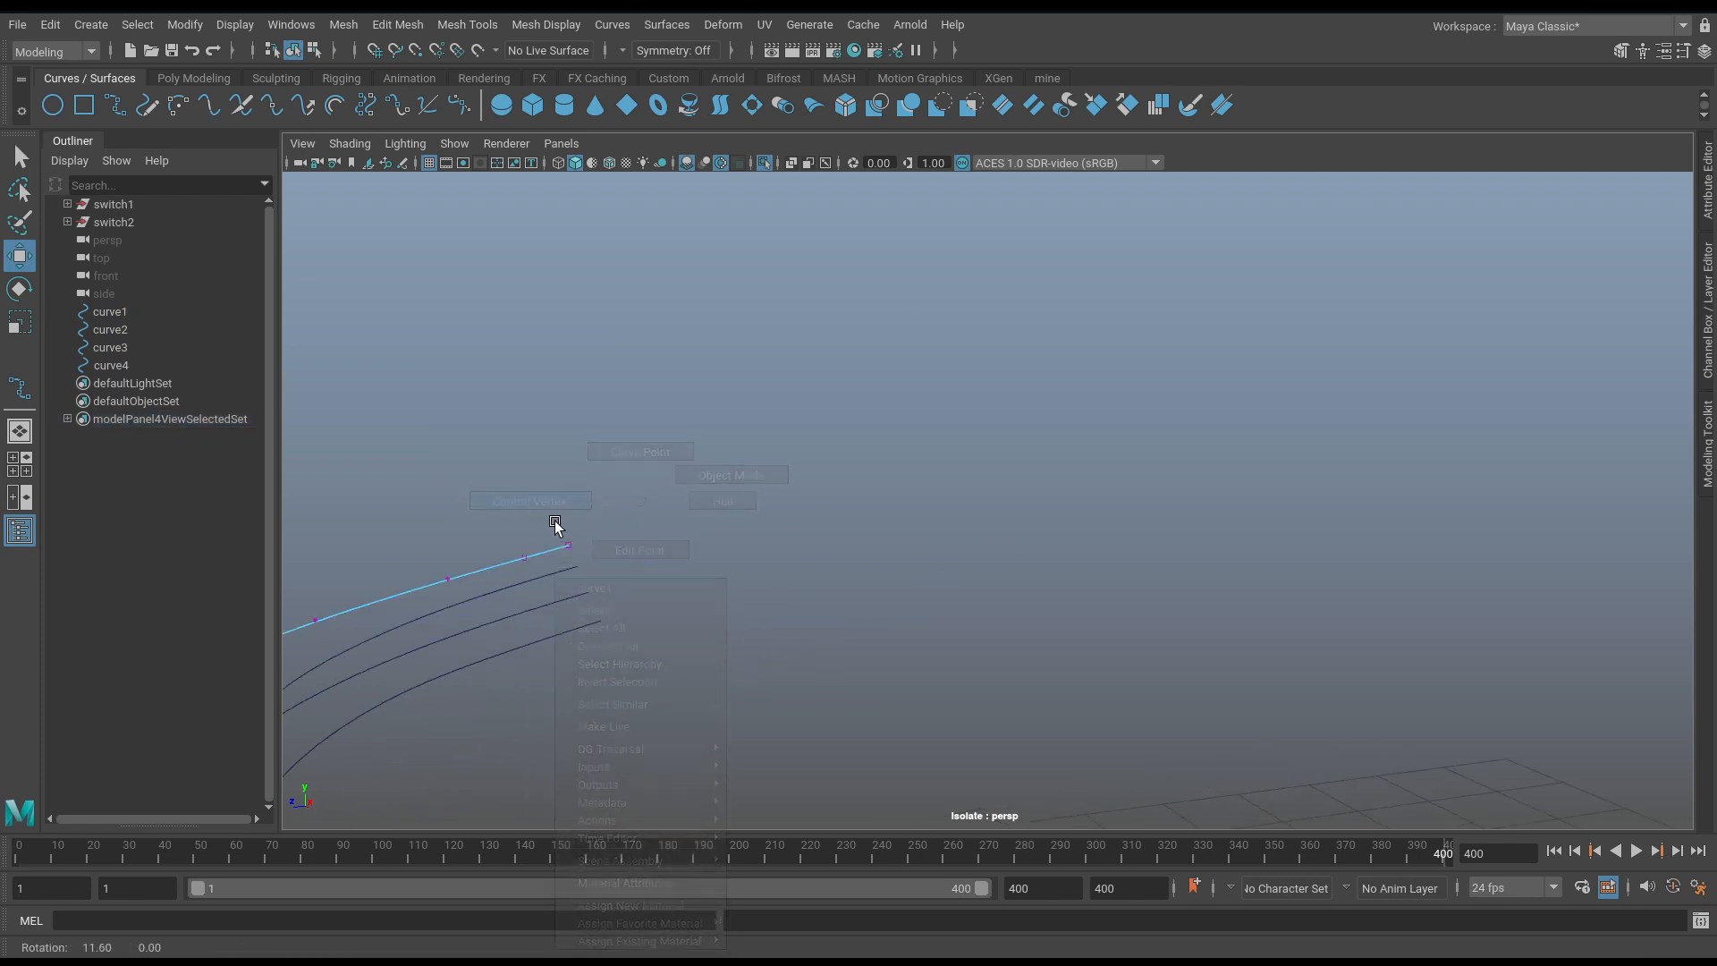
left_click_drag(399, 513, 660, 635)
key("r")
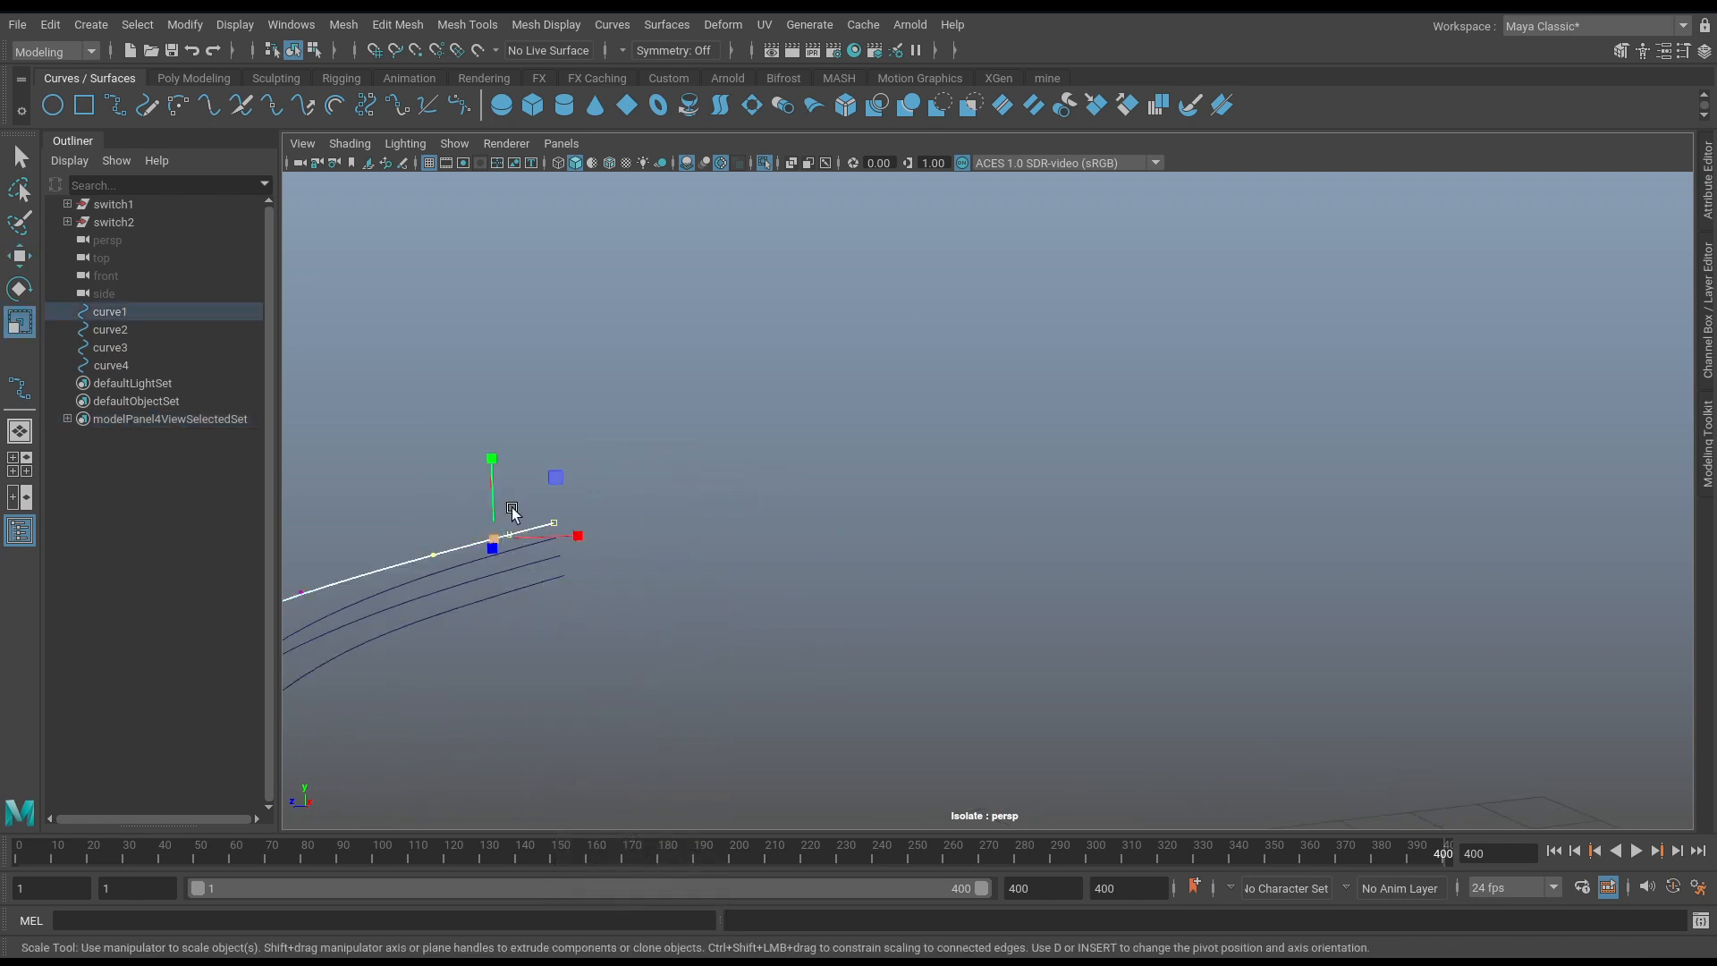
left_click_drag(493, 458, 507, 608)
Flatten curve2's upper port end by scaling its last control vertices vertically to one level.
left_click(560, 566)
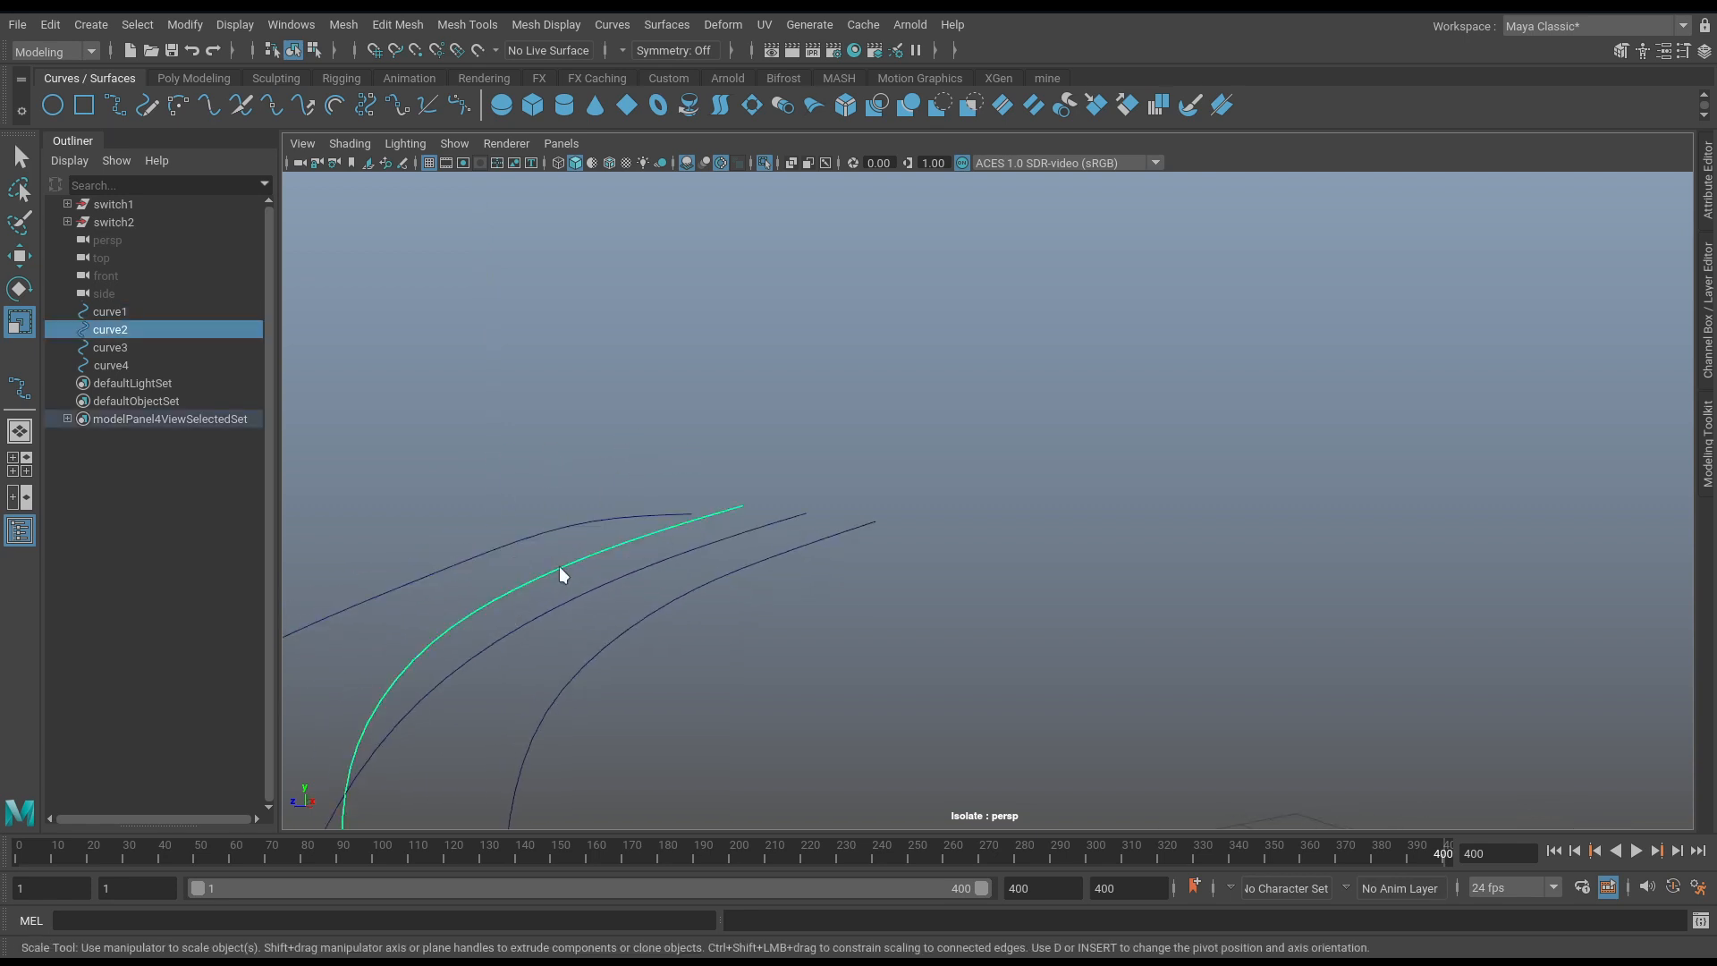
right_click_drag(559, 574, 471, 506)
left_click_drag(594, 458, 851, 669)
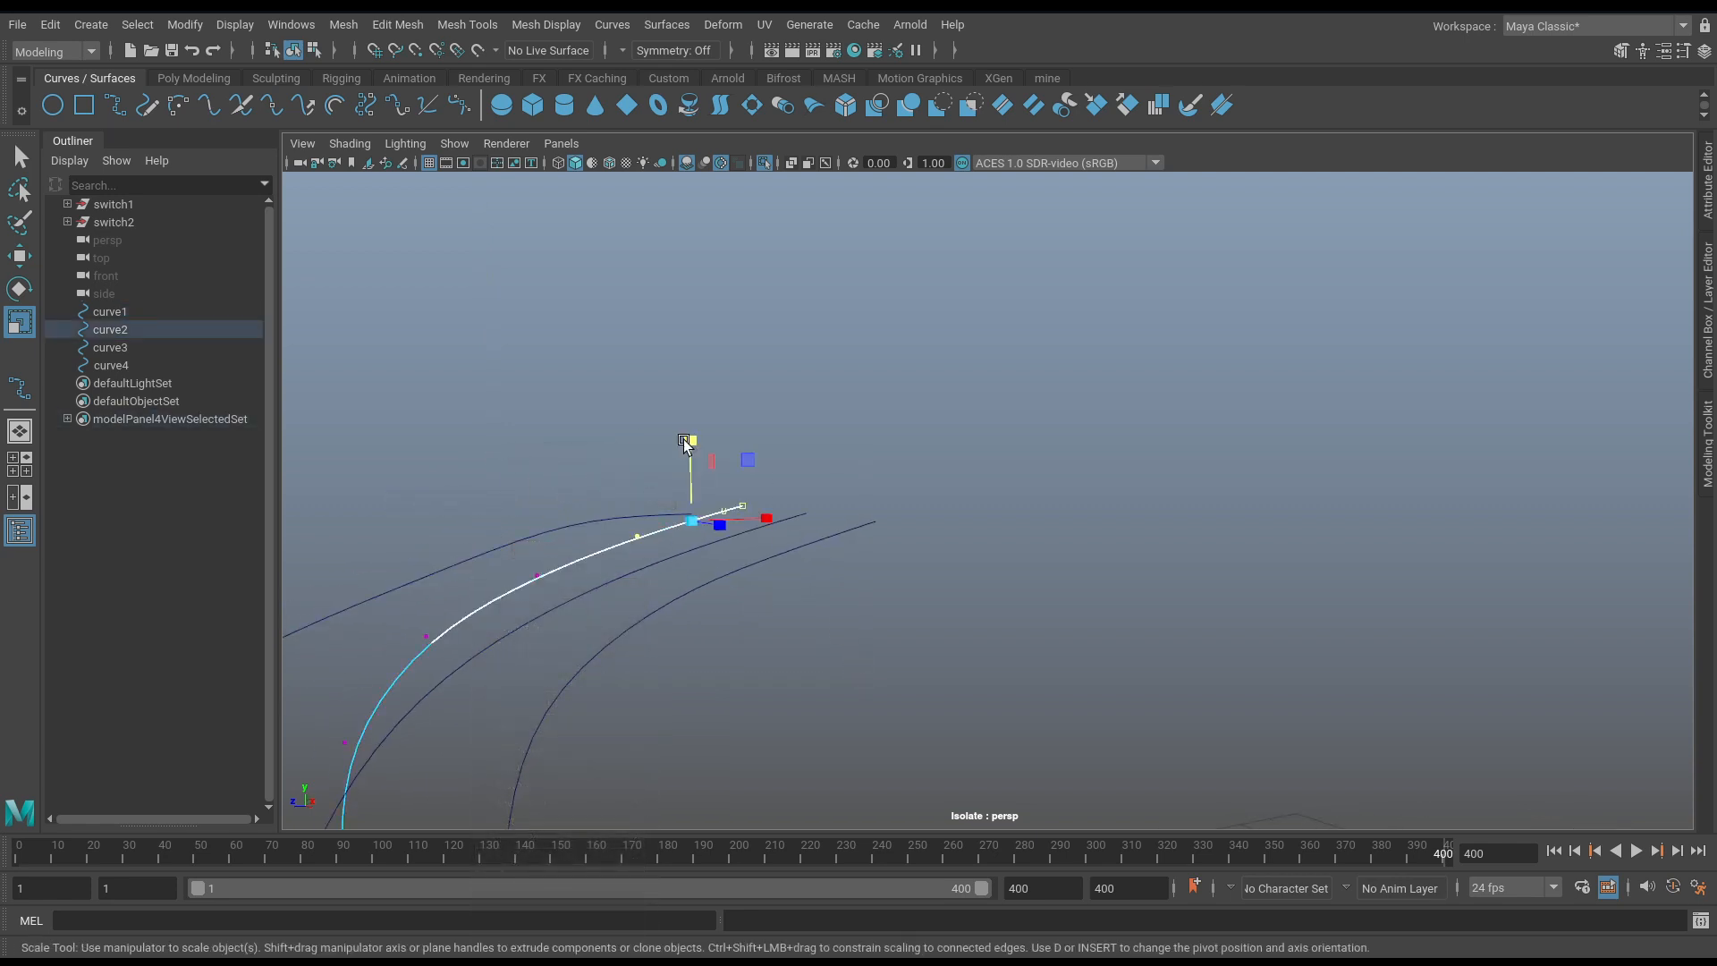
left_click_drag(694, 436, 690, 718)
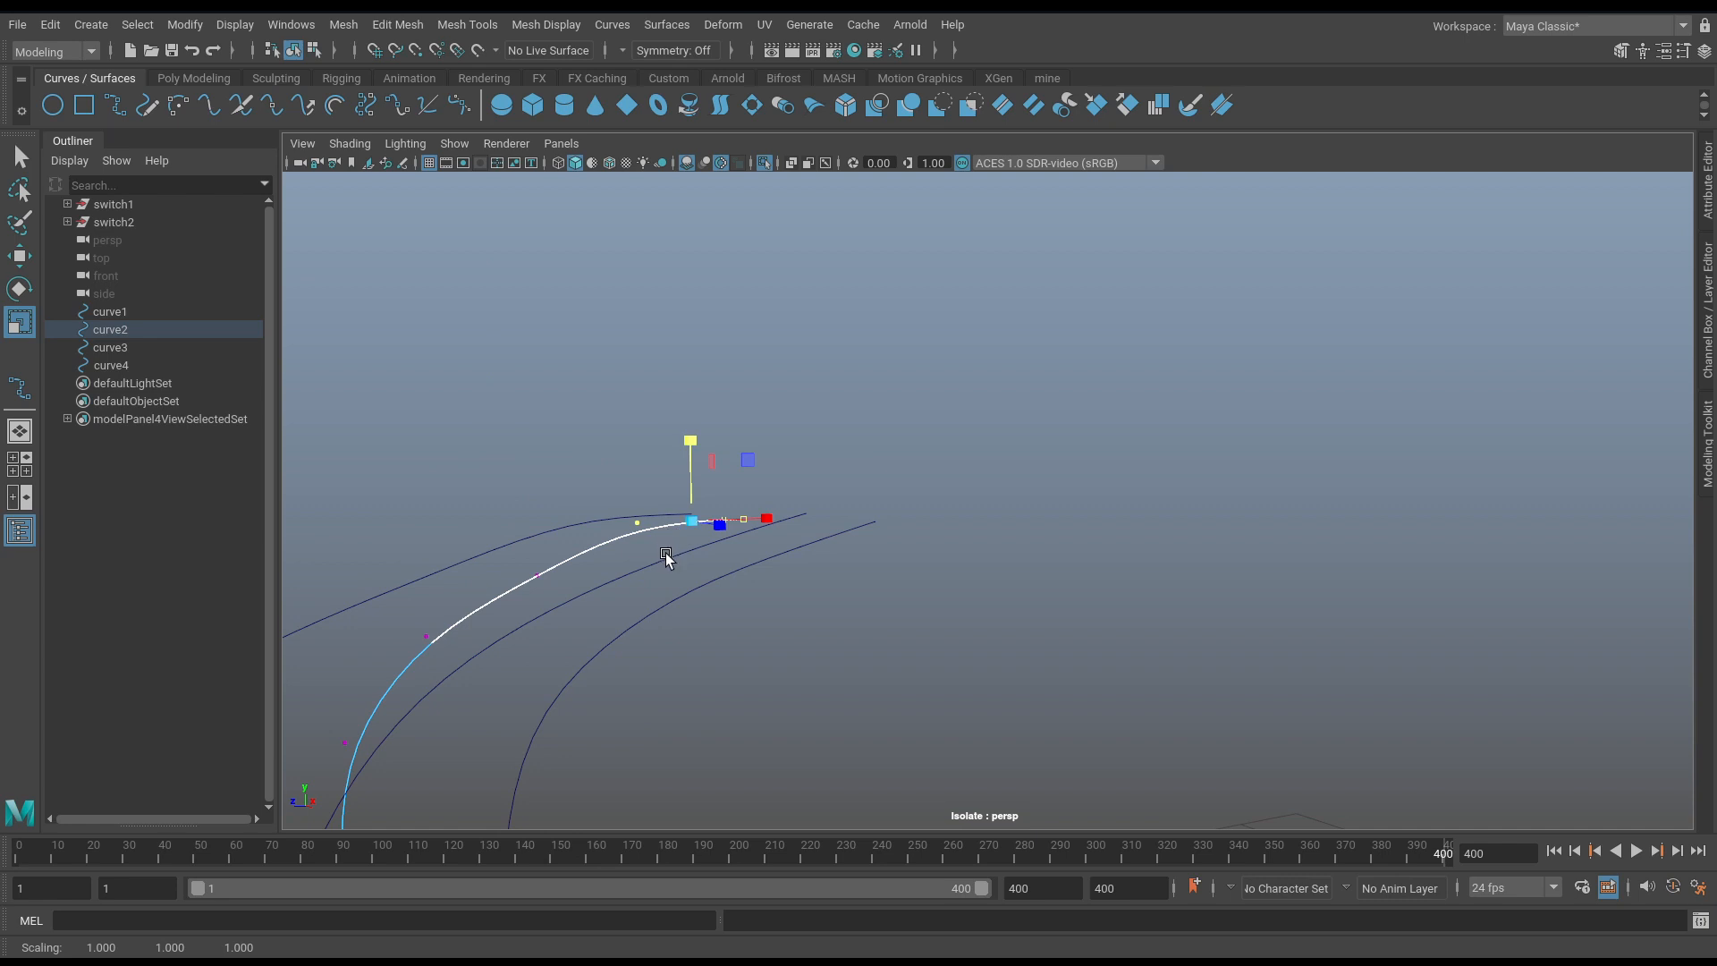
Scale the control vertices at curve3's upper port end to 0 in Y so the end runs level.
left_click(666, 558)
right_click_drag(663, 501, 713, 483)
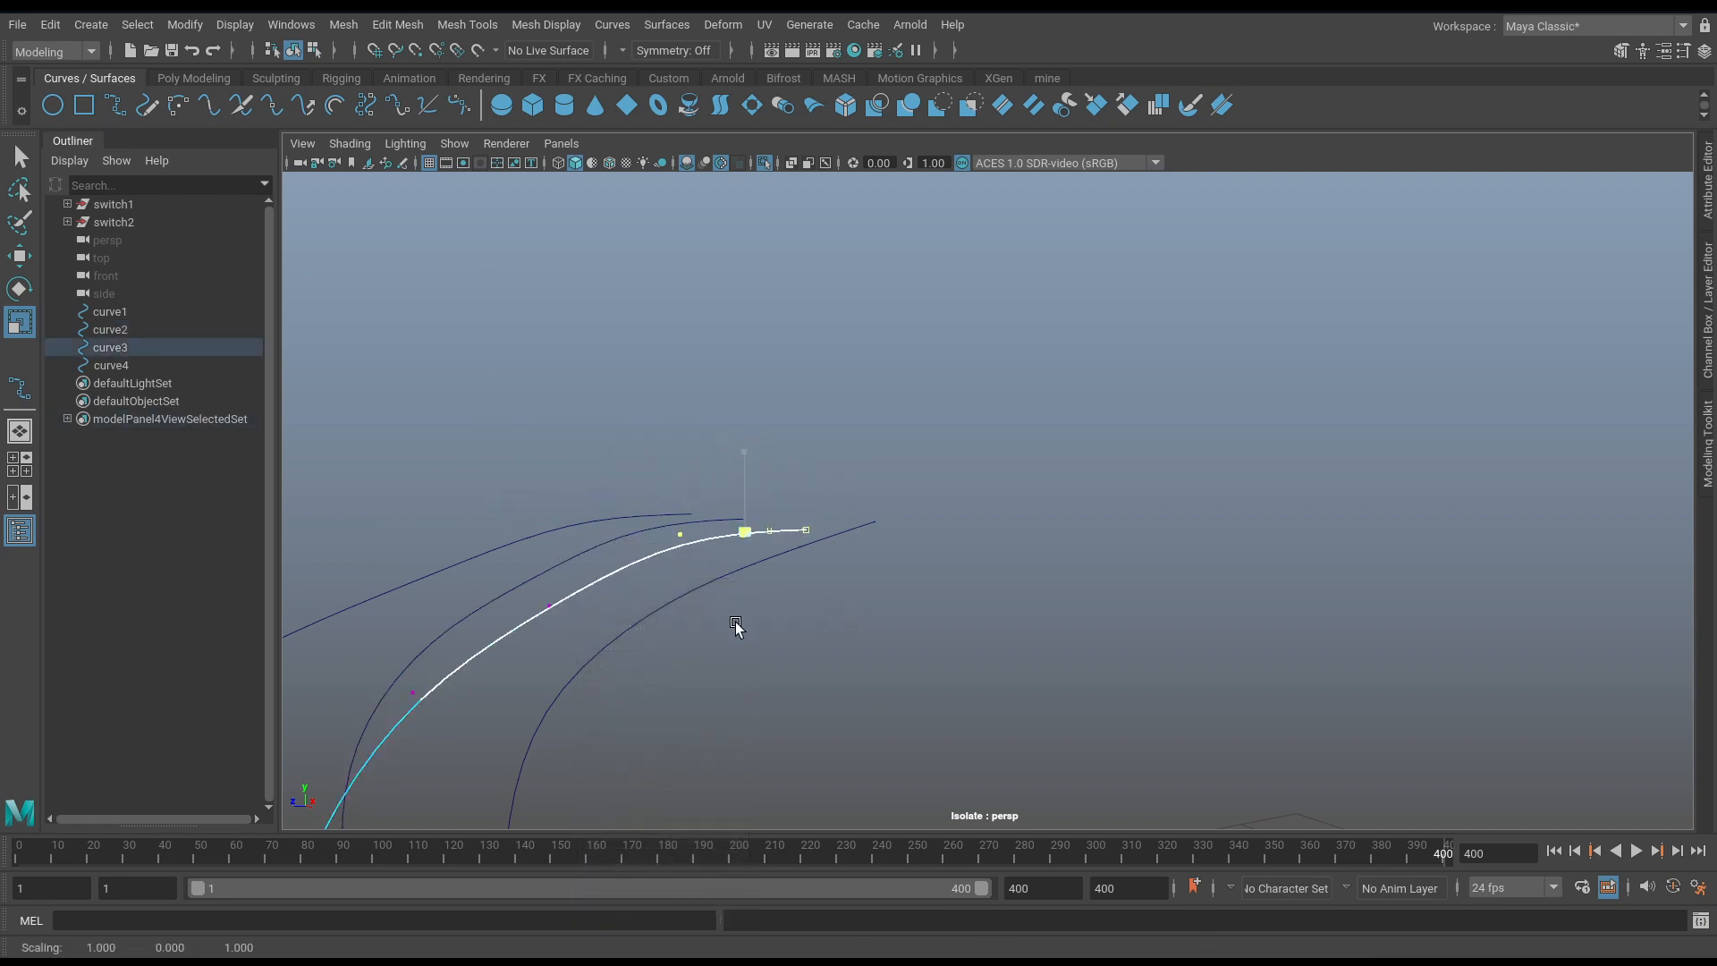
left_click_drag(745, 450, 745, 502)
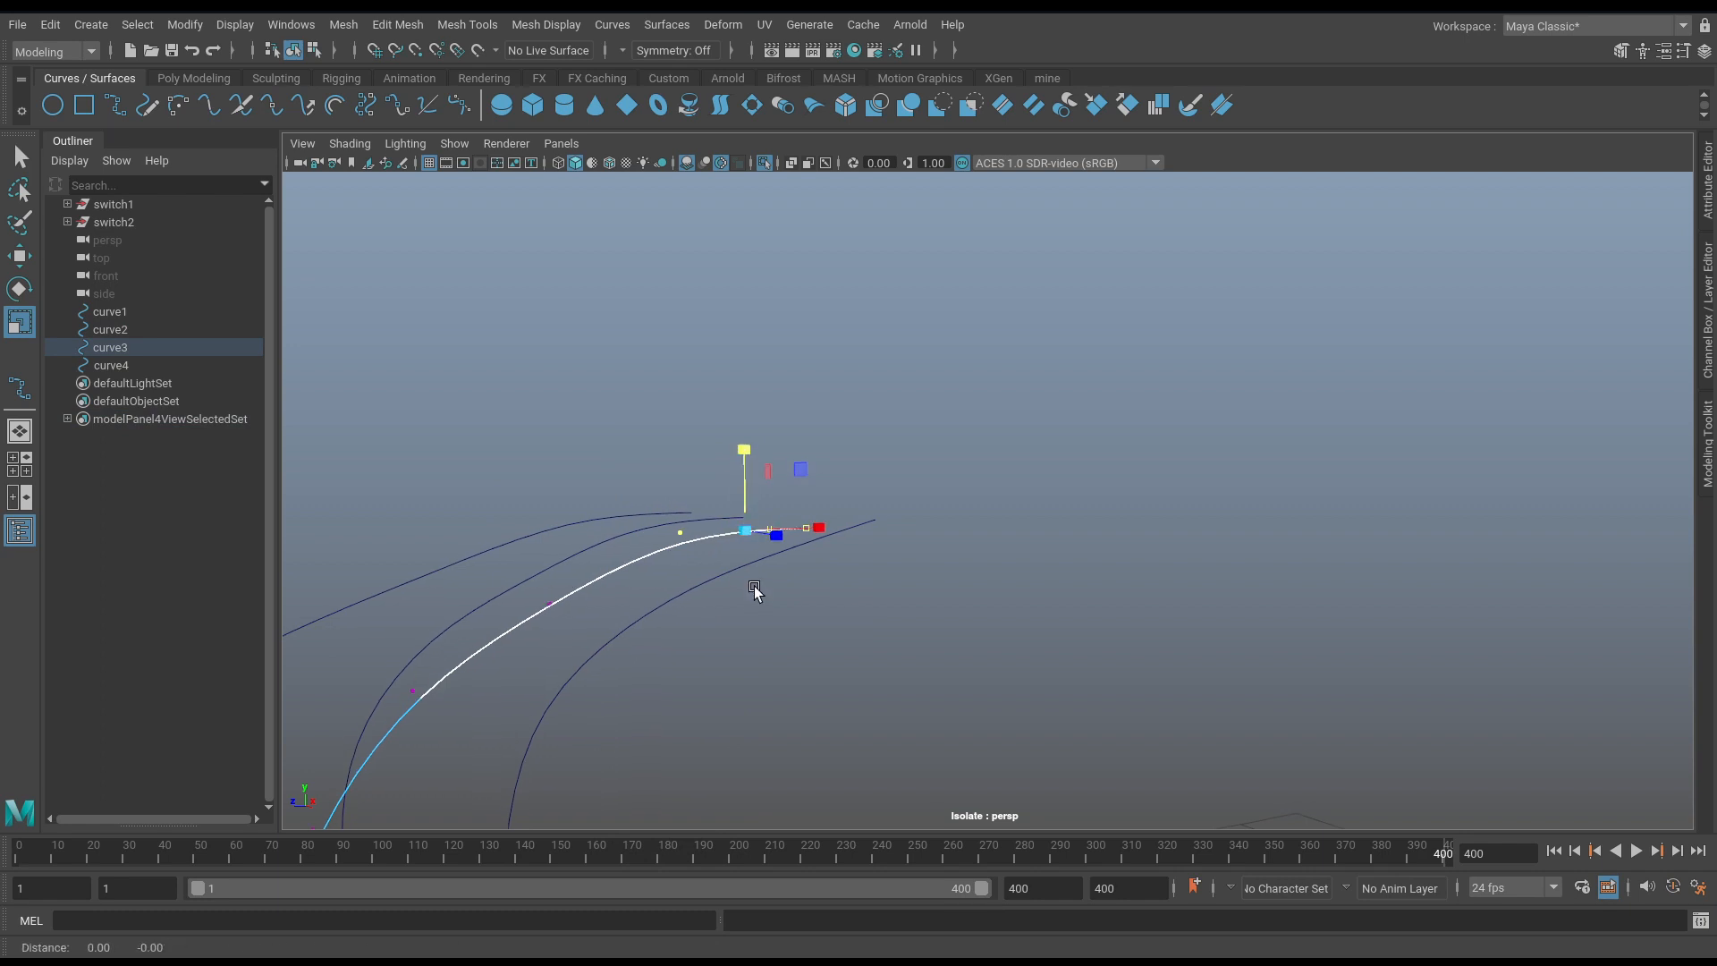
Select the control vertices at curve4's upper port end and scale them flat along the vertical axis.
middle_click_drag(756, 592, 744, 577, "alt")
left_click(716, 548)
right_click_drag(716, 501, 629, 507)
left_click_drag(691, 449, 985, 596)
left_click_drag(827, 475, 821, 746)
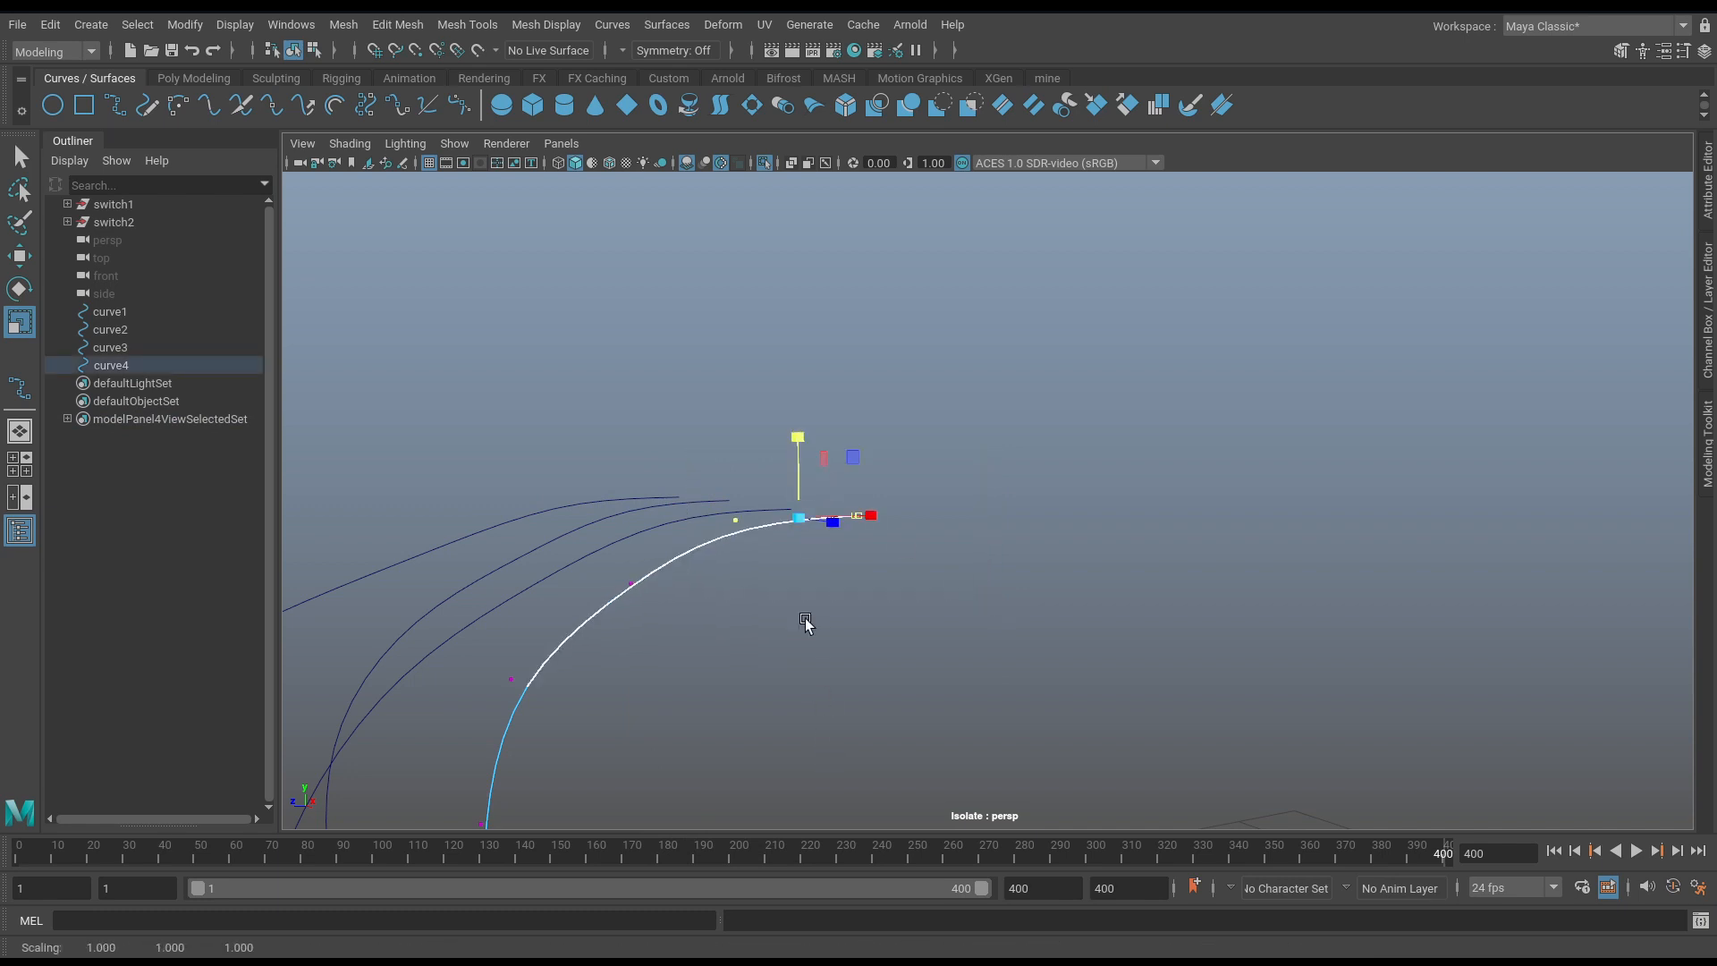
left_click_drag(798, 439, 793, 521)
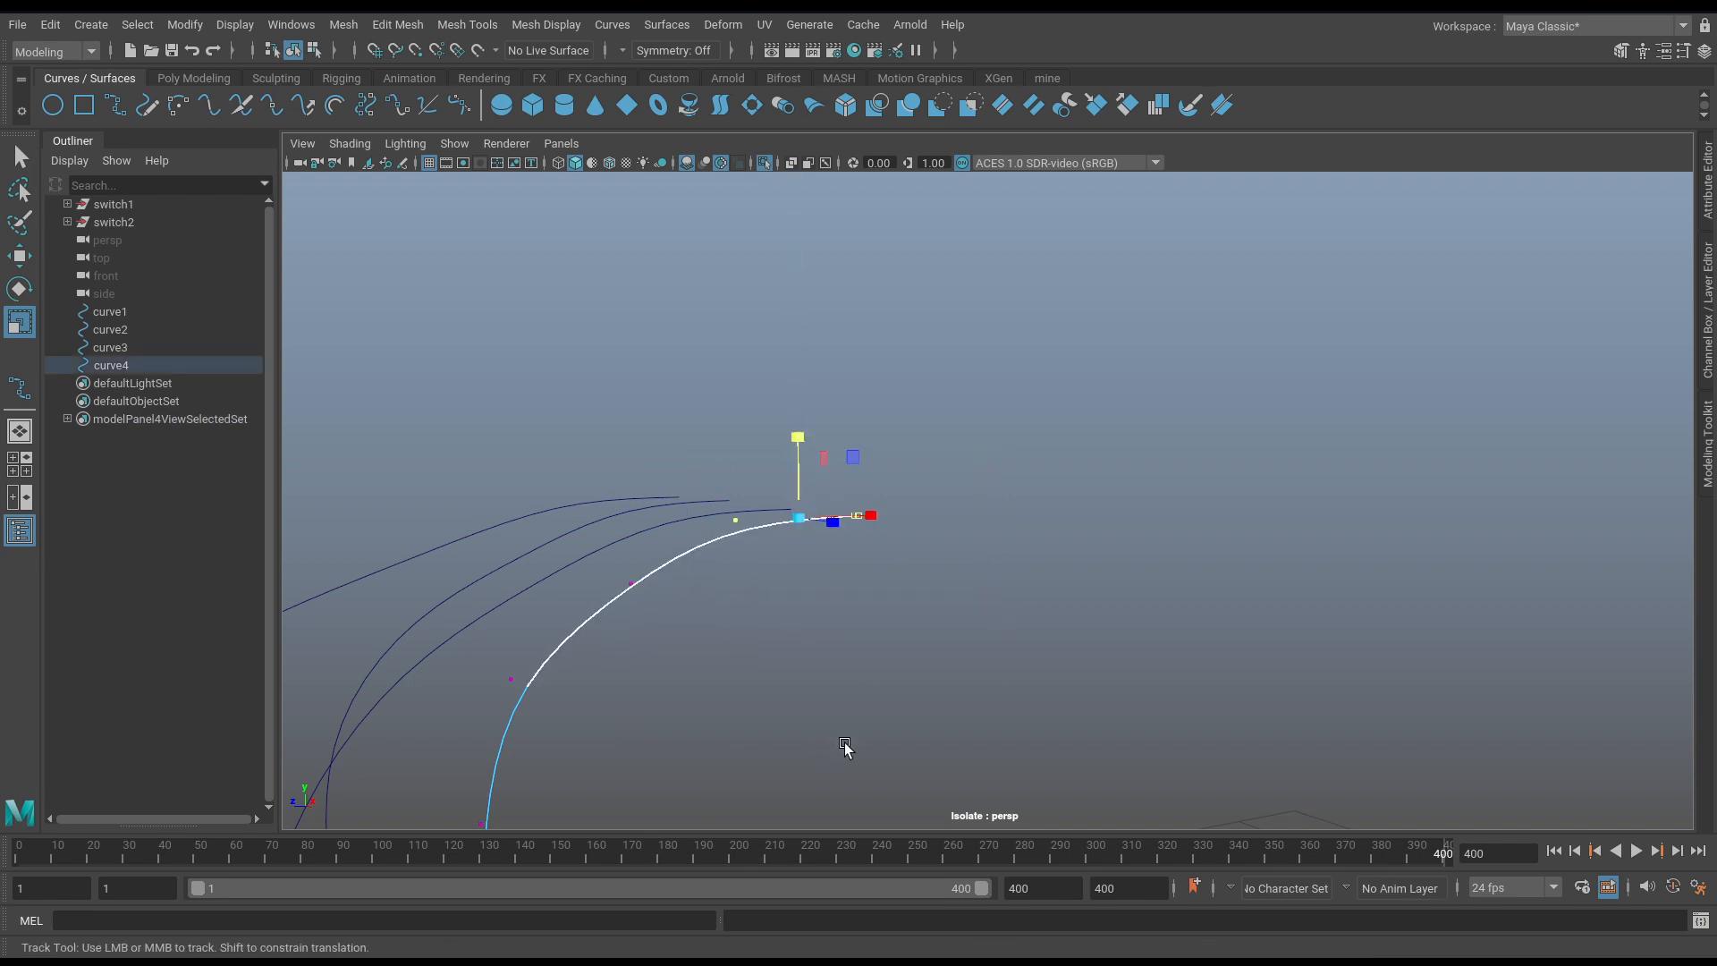
Flatten curve4's lower port end by scaling its end control vertices vertically to one level.
left_click_drag(843, 748, 878, 626, "alt")
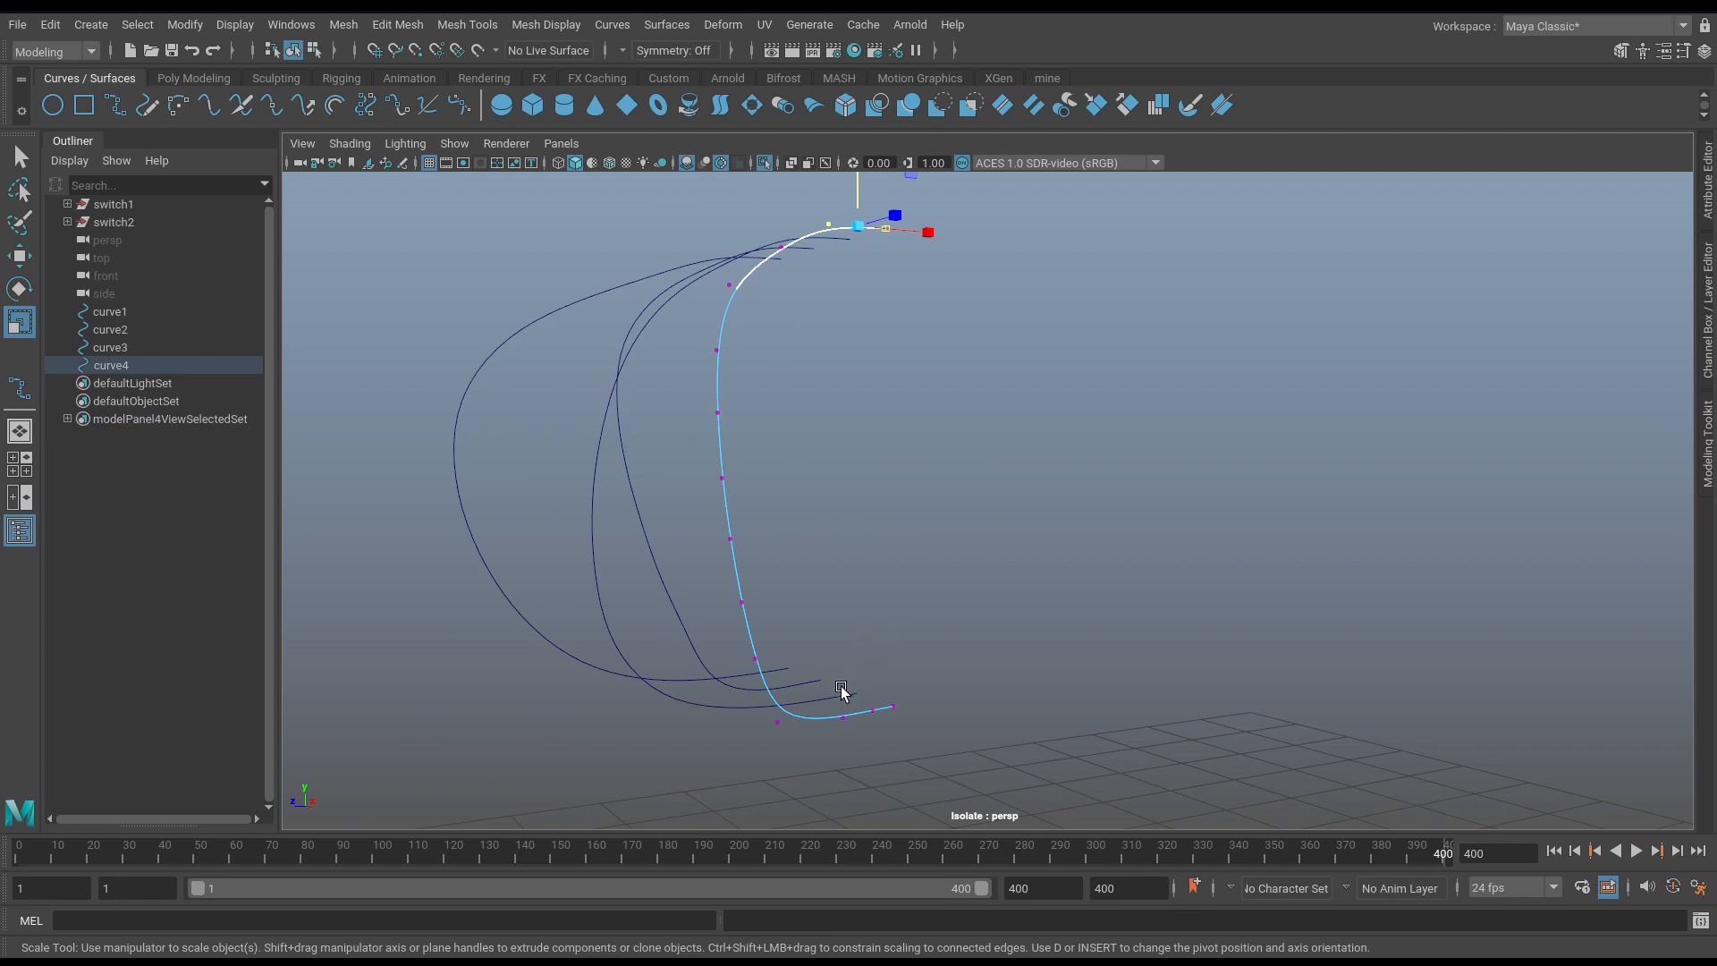
right_click_drag(832, 700, 1121, 718, "alt")
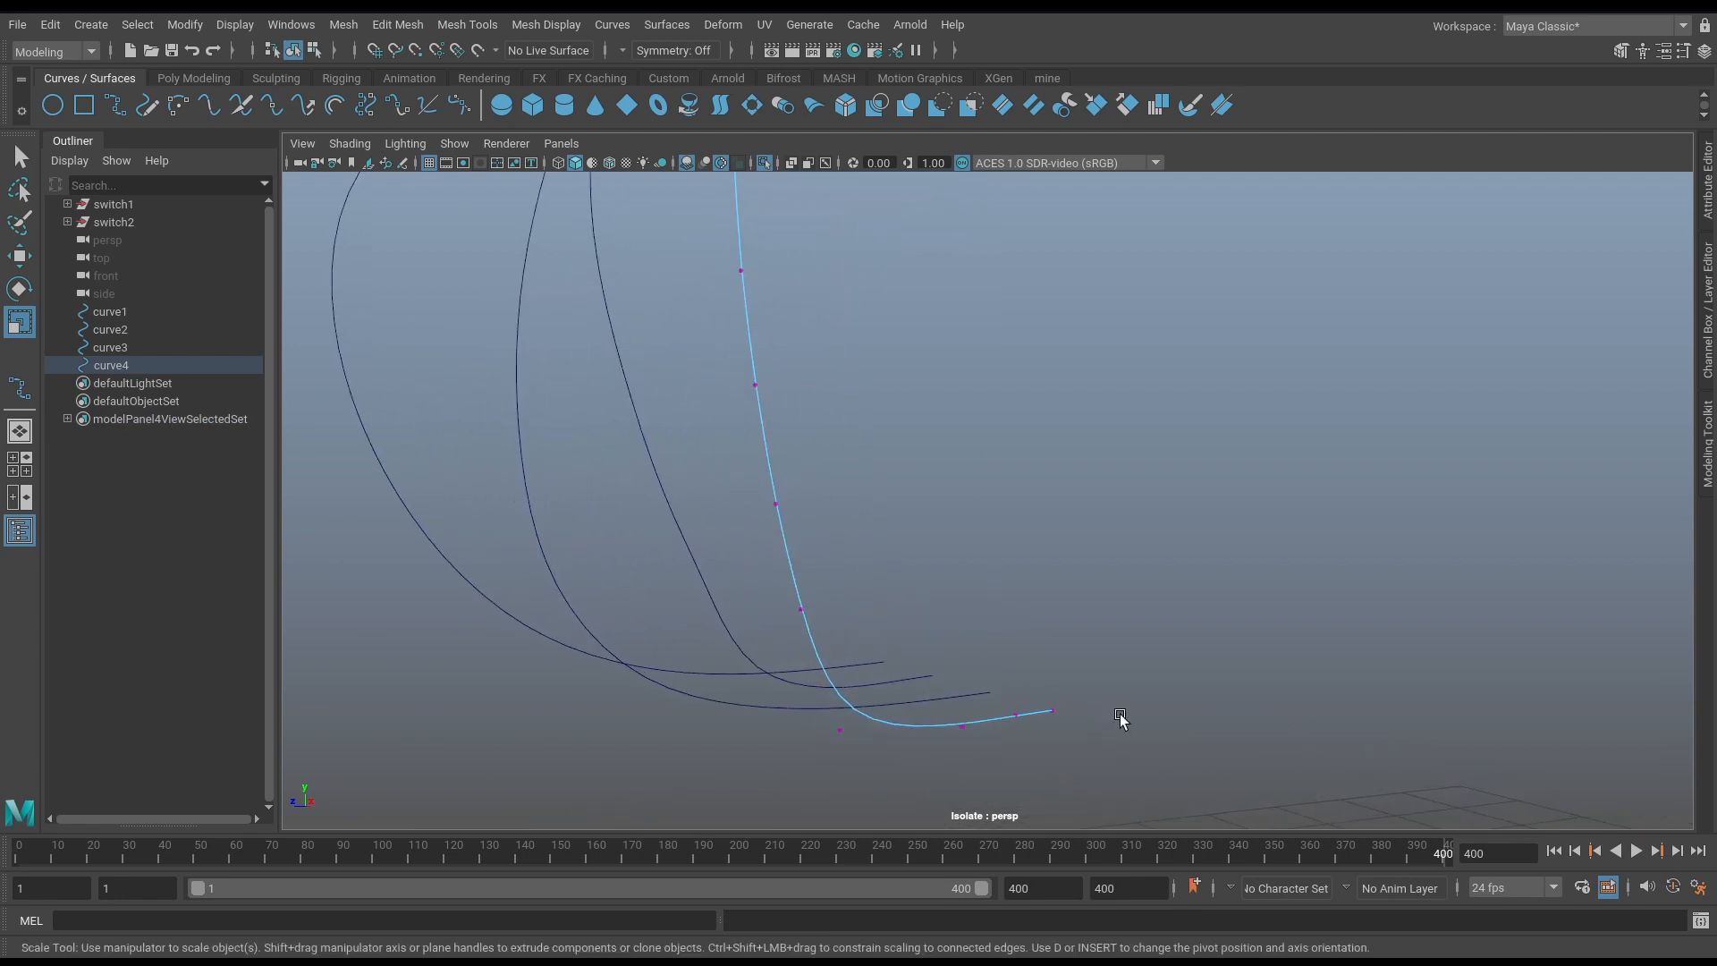
left_click_drag(936, 673, 1069, 741)
left_click_drag(1007, 642, 1007, 771)
Scale the control vertices at curve3's lower port end flat in Y so the end runs level.
left_click(921, 703)
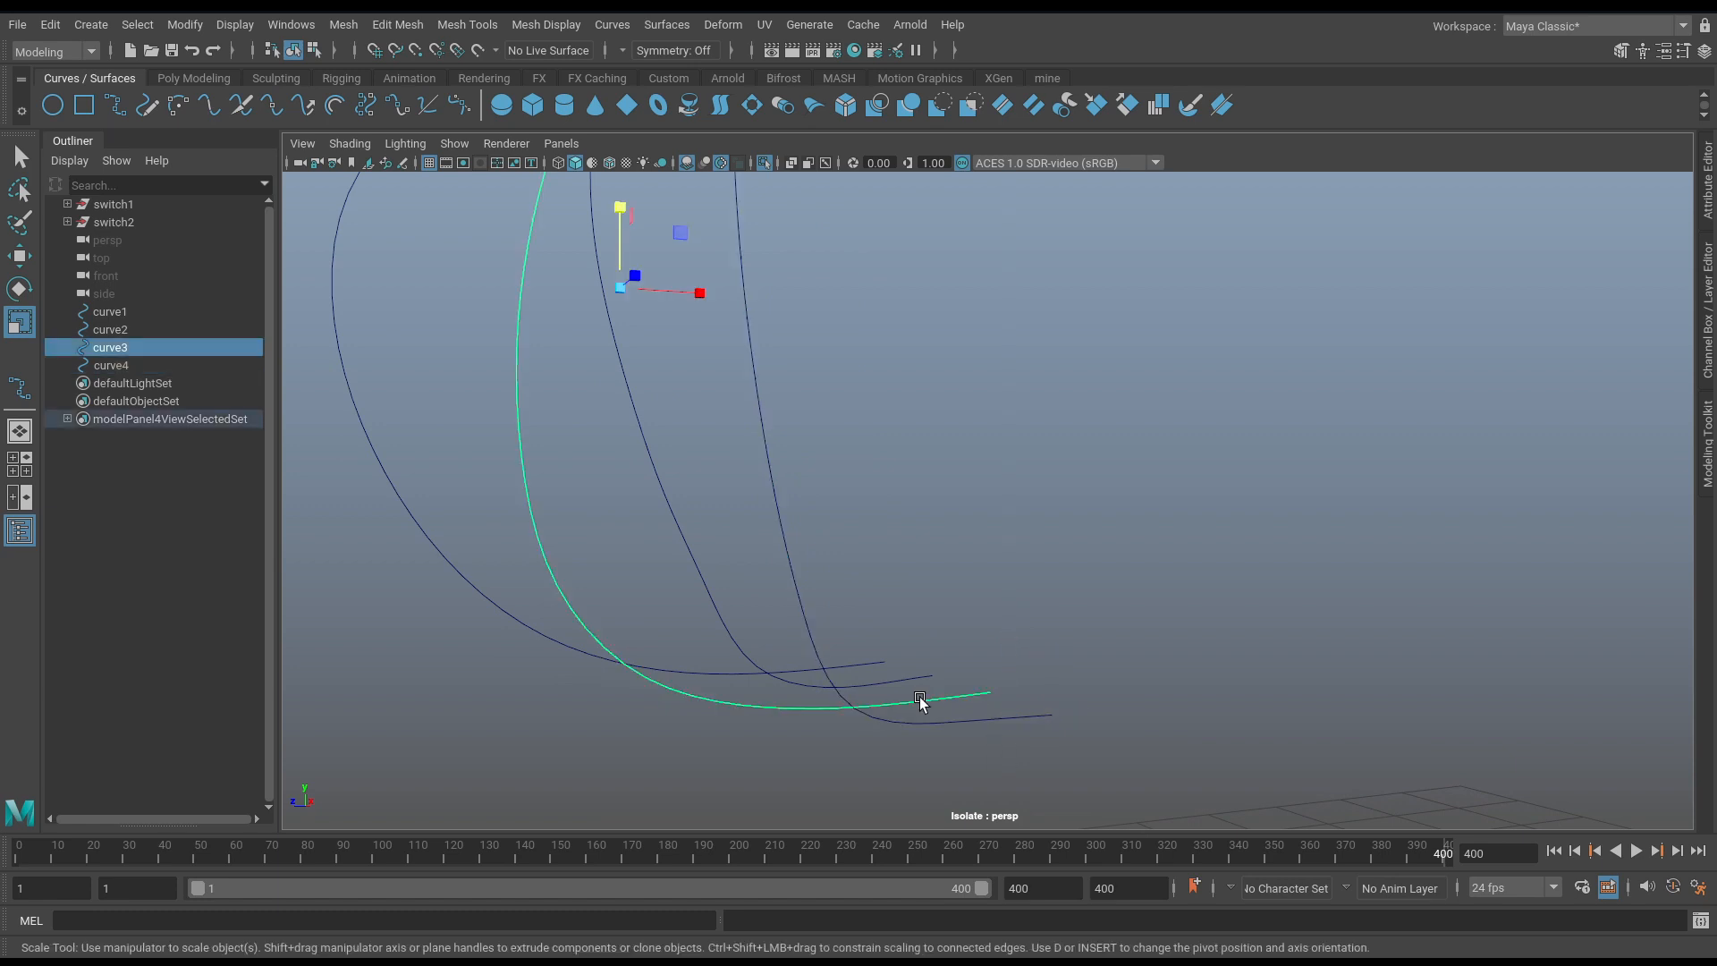
right_click_drag(922, 703, 948, 581)
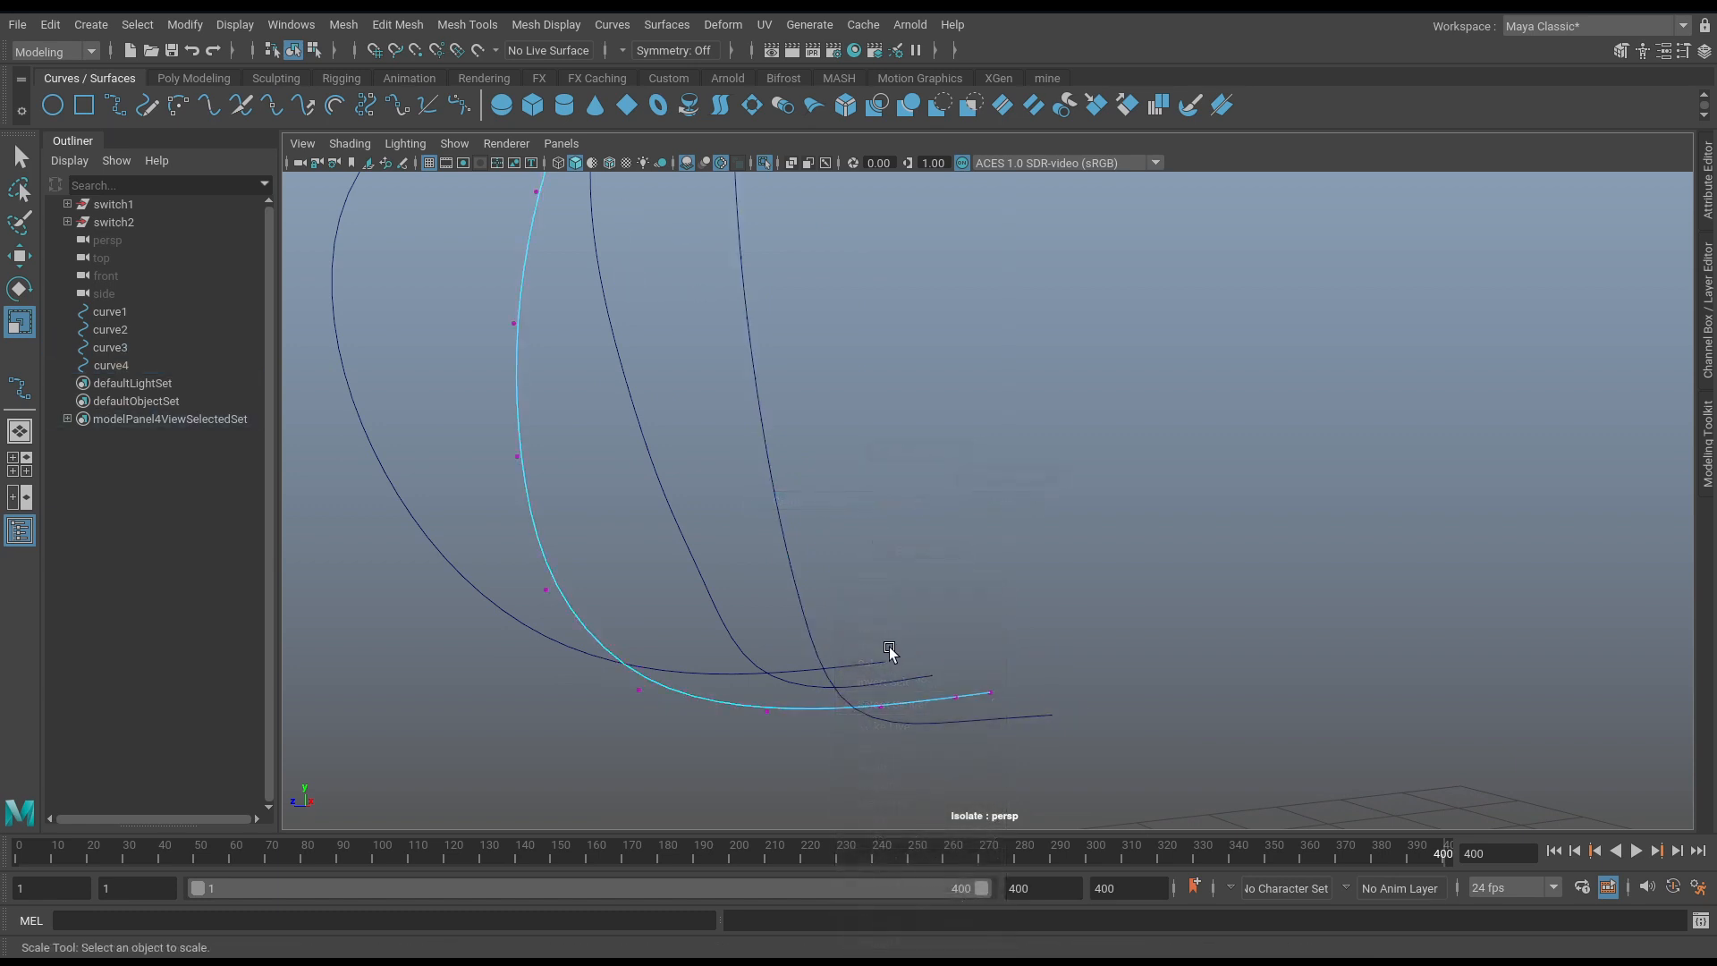
left_click_drag(889, 652, 1057, 778)
left_click_drag(859, 641, 1136, 794)
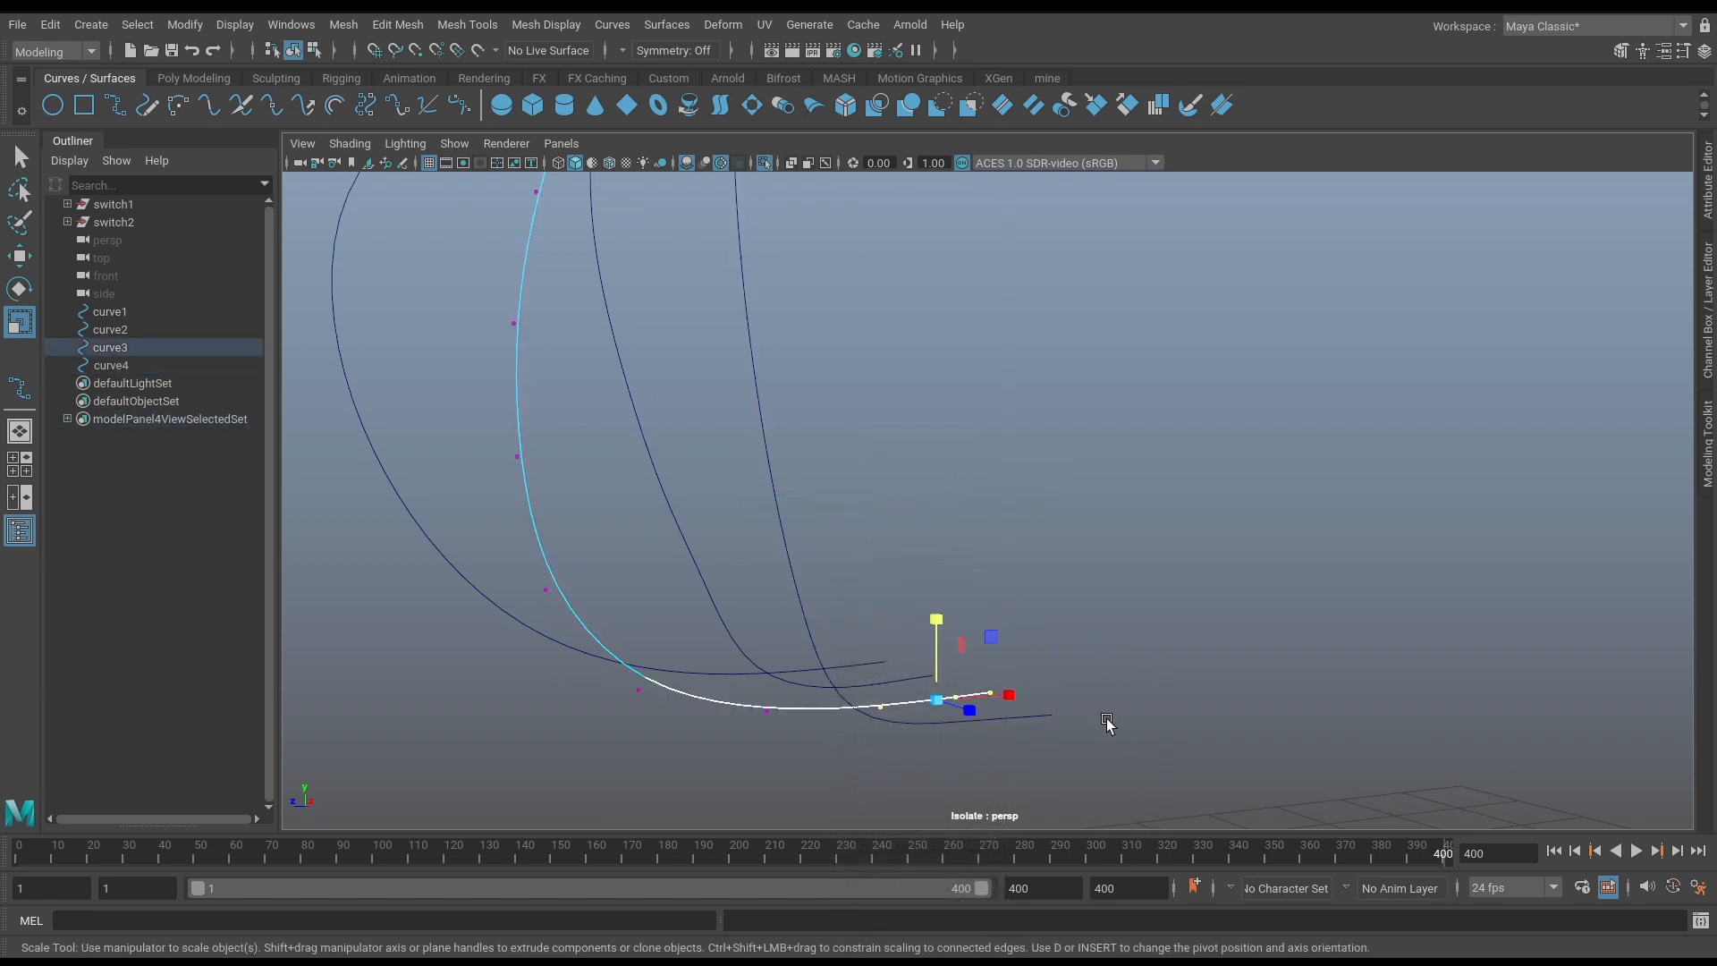
left_click_drag(939, 619, 956, 744)
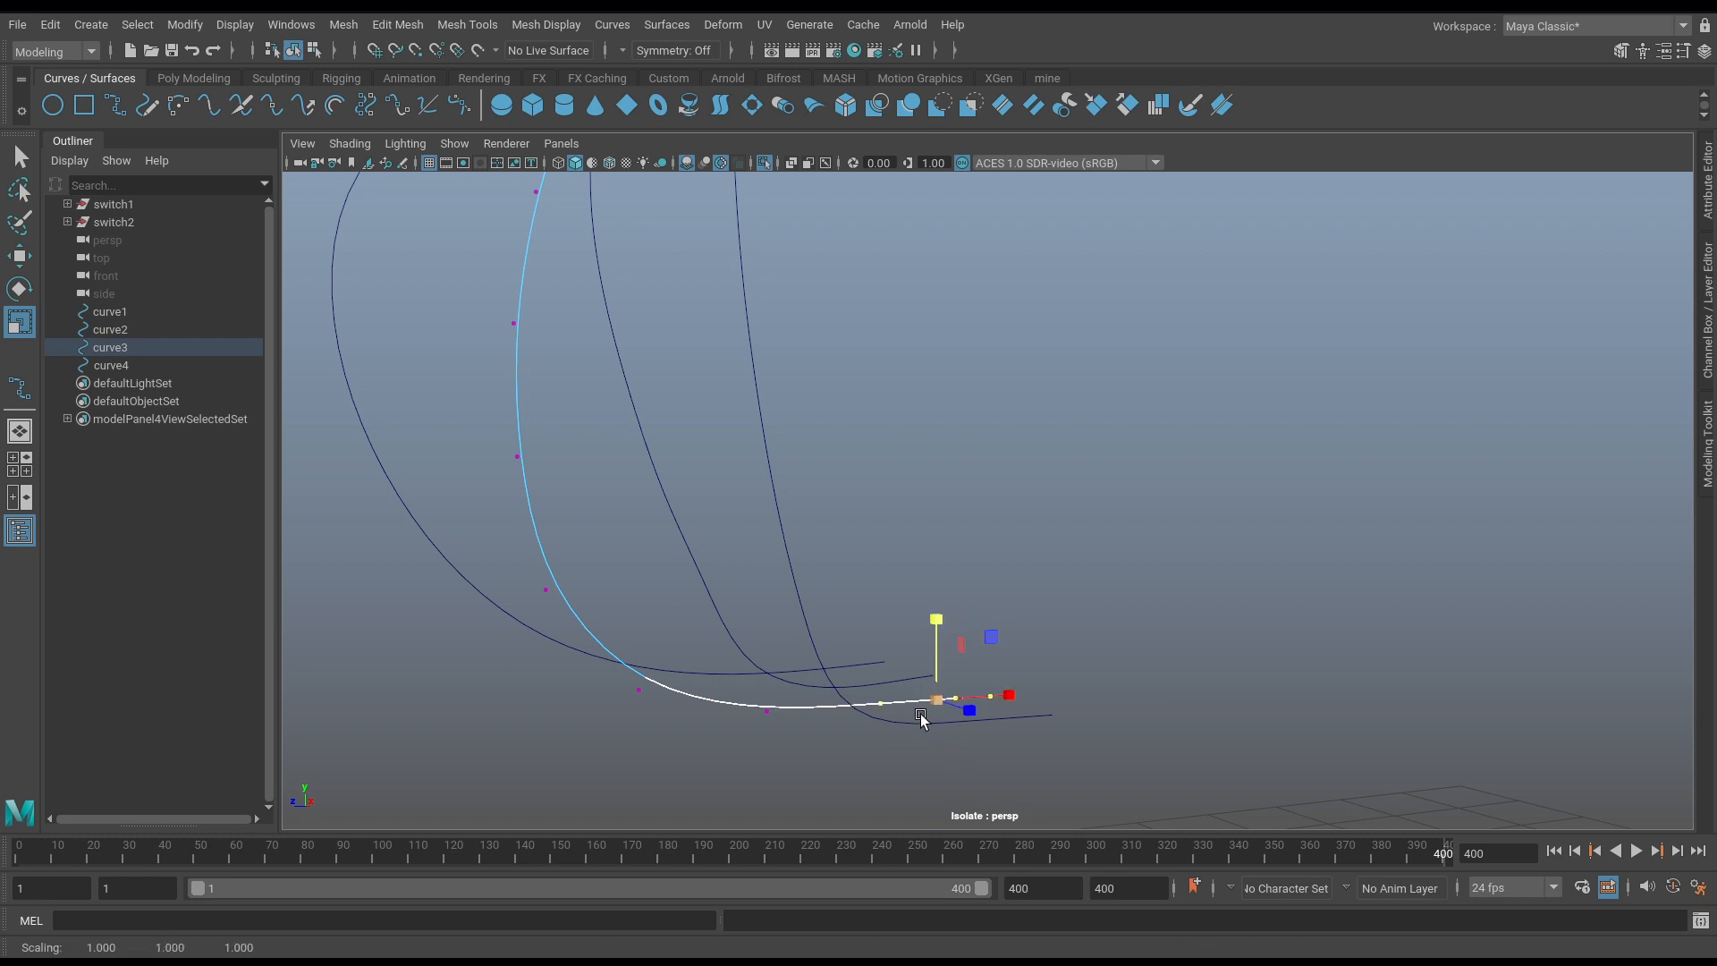
Level curve2's lower port end by scaling its end control vertices flat along the vertical axis.
left_click(877, 694)
right_click_drag(877, 694, 877, 550)
left_click_drag(845, 634, 968, 780)
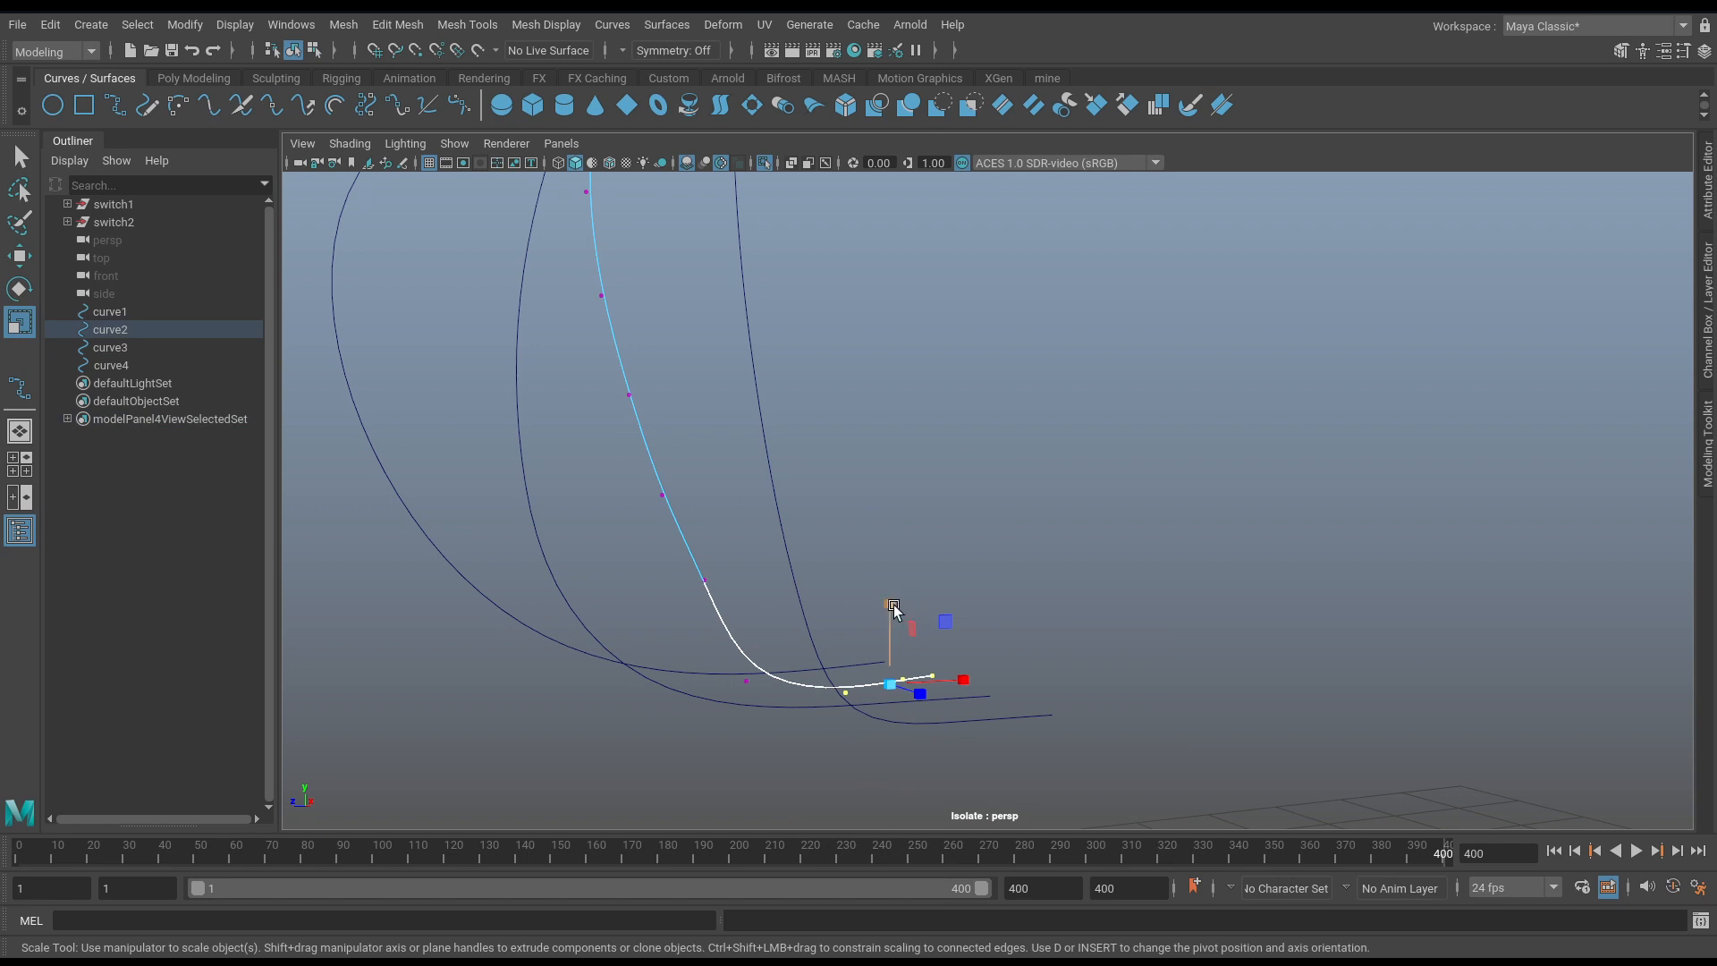
left_click_drag(953, 677, 903, 687, "alt")
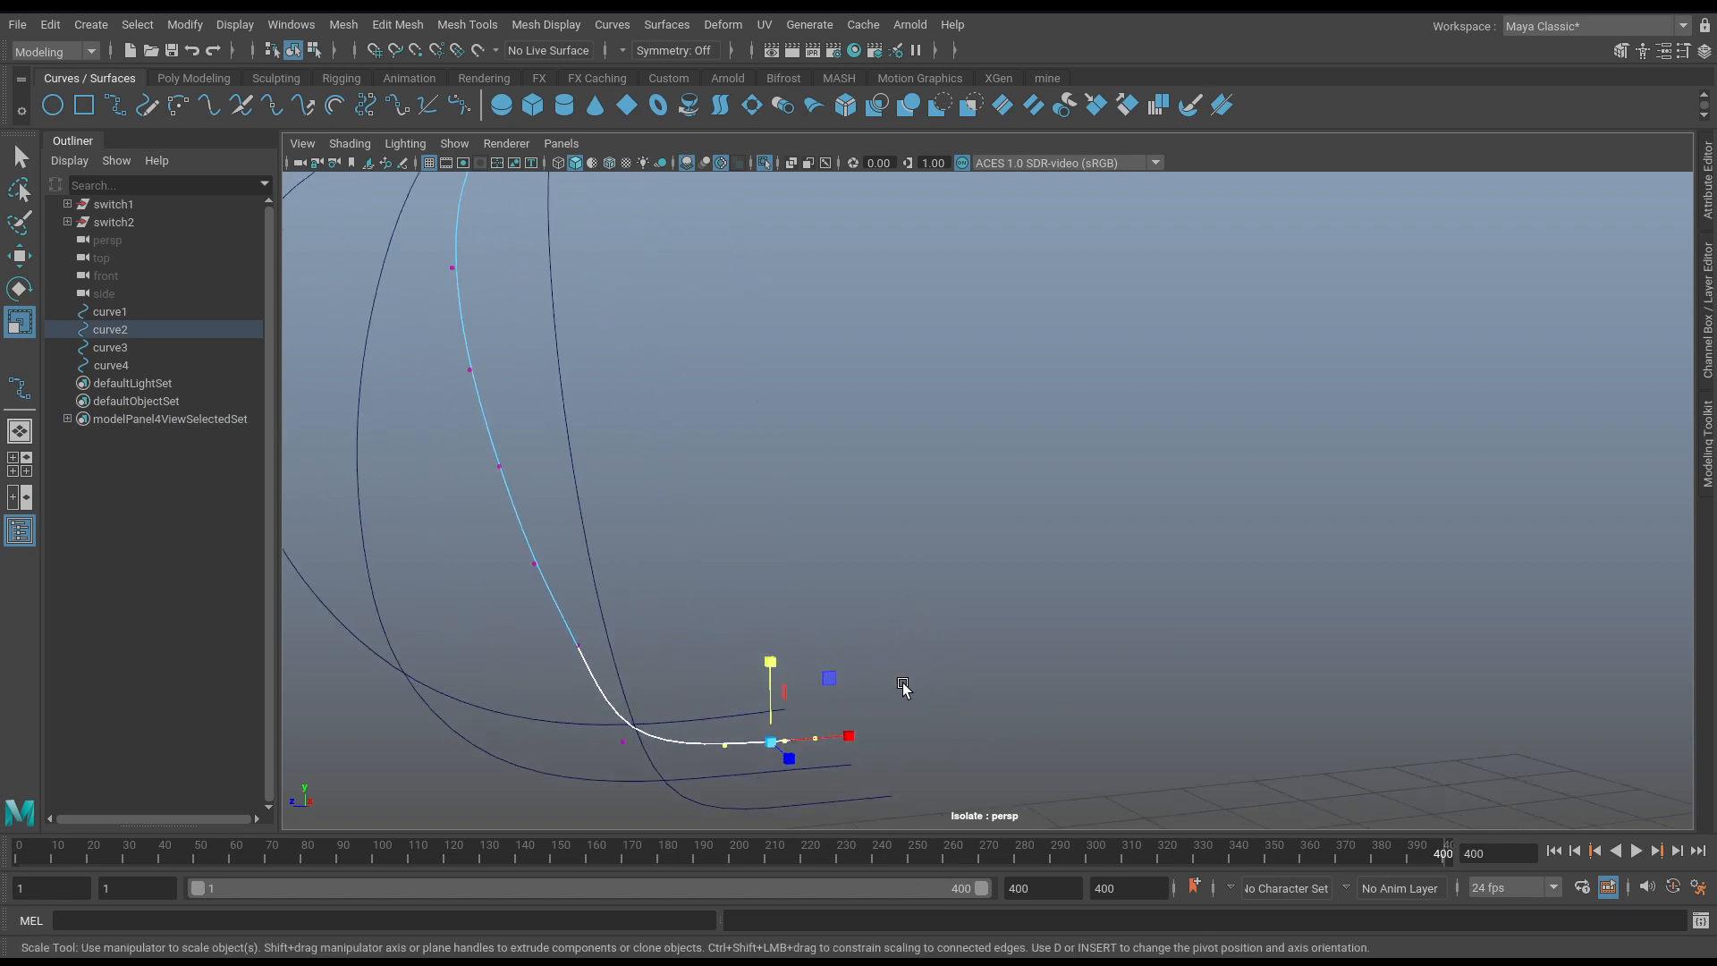
Scale the control vertices at curve1's lower port end to 0 in Y.
left_click(719, 718)
right_click_drag(718, 716, 680, 555)
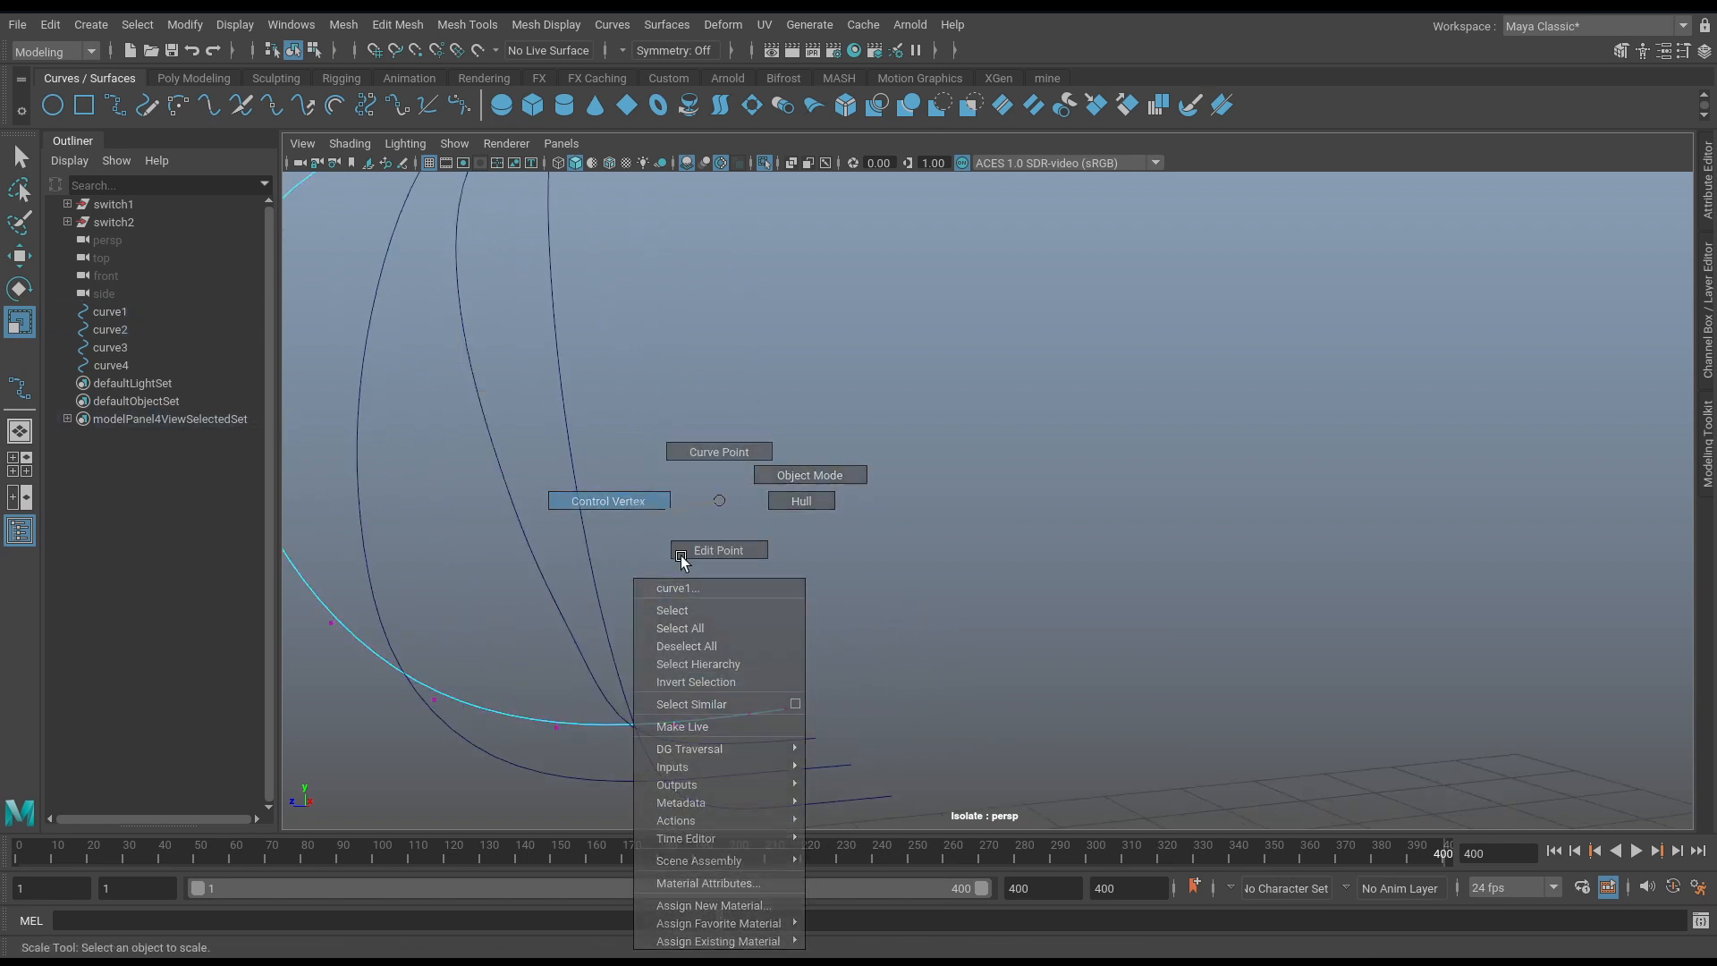
left_click_drag(652, 648, 953, 796)
left_click_drag(730, 635, 739, 758)
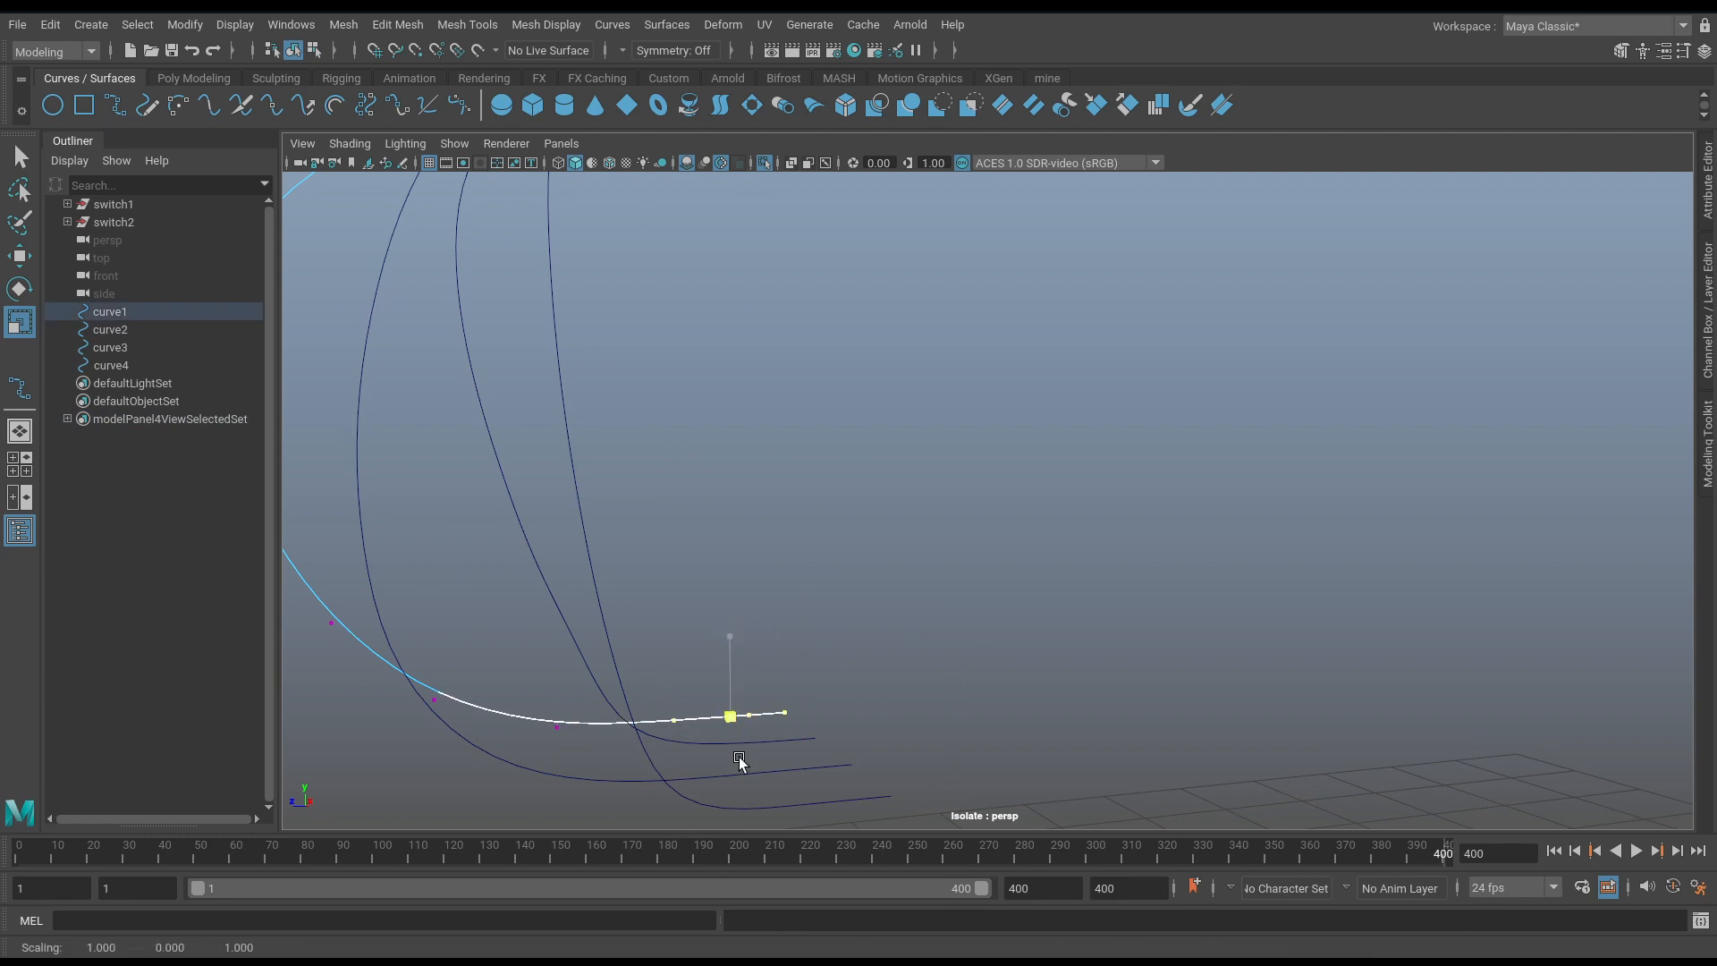
Turn off isolation in the perspective view to bring both switches back alongside the curves.
key("space")
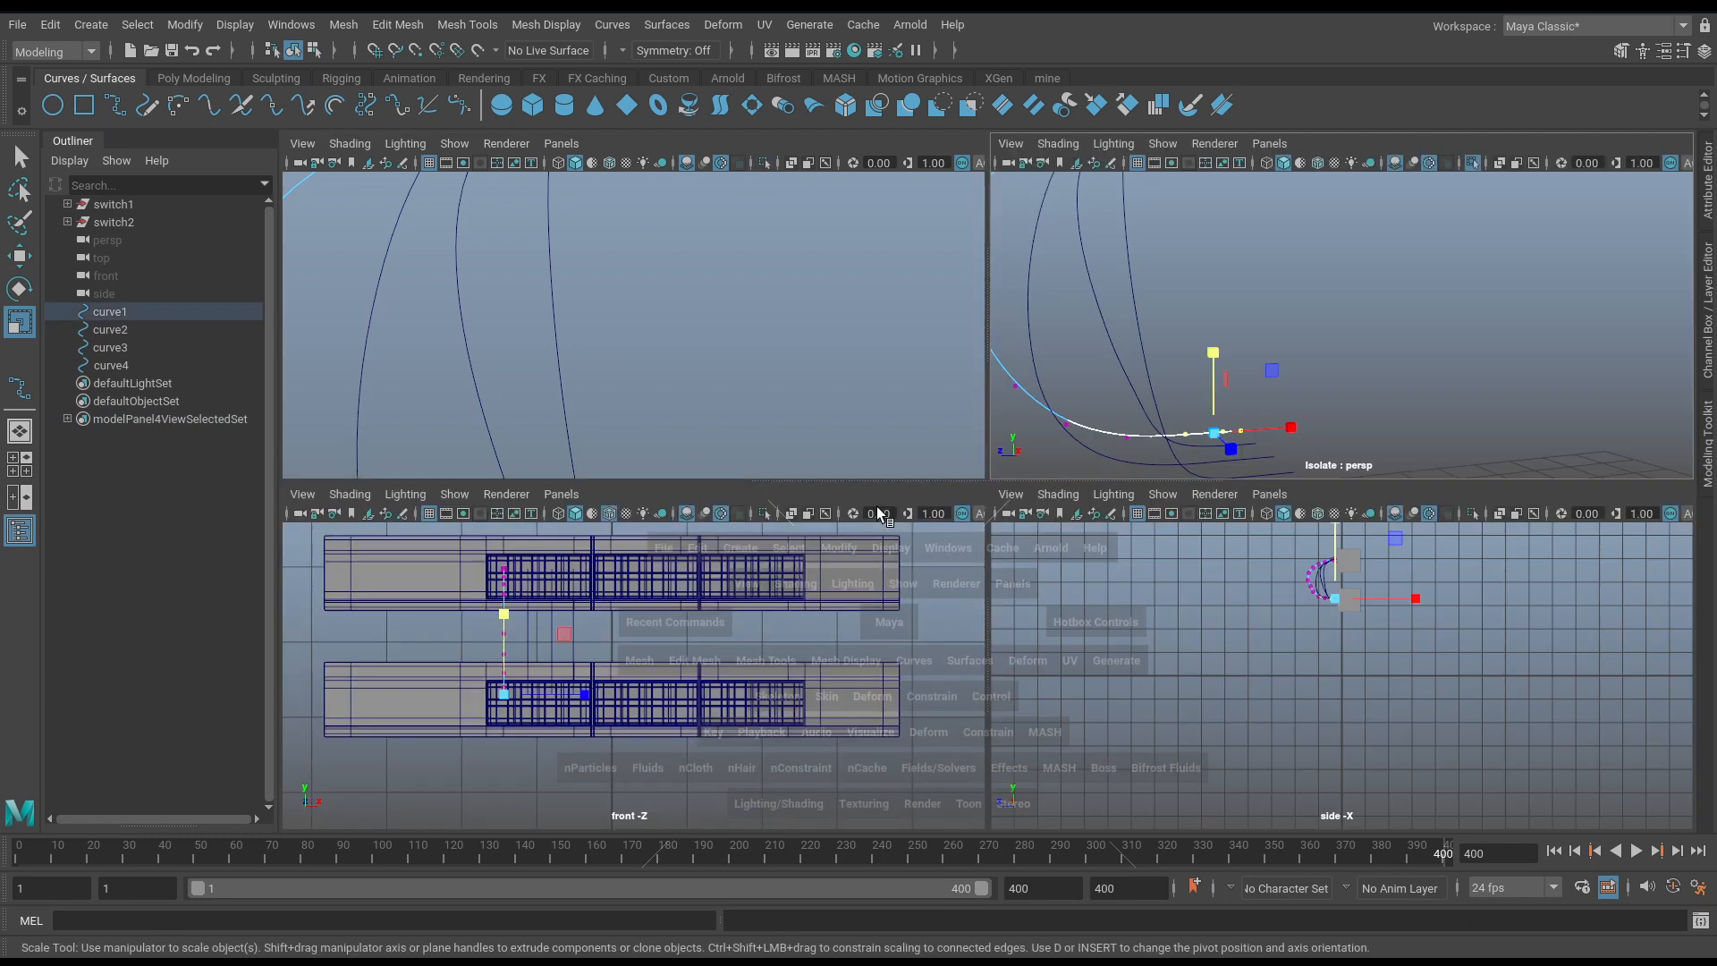
key("space")
middle_click_drag(1184, 411, 1188, 453, "alt")
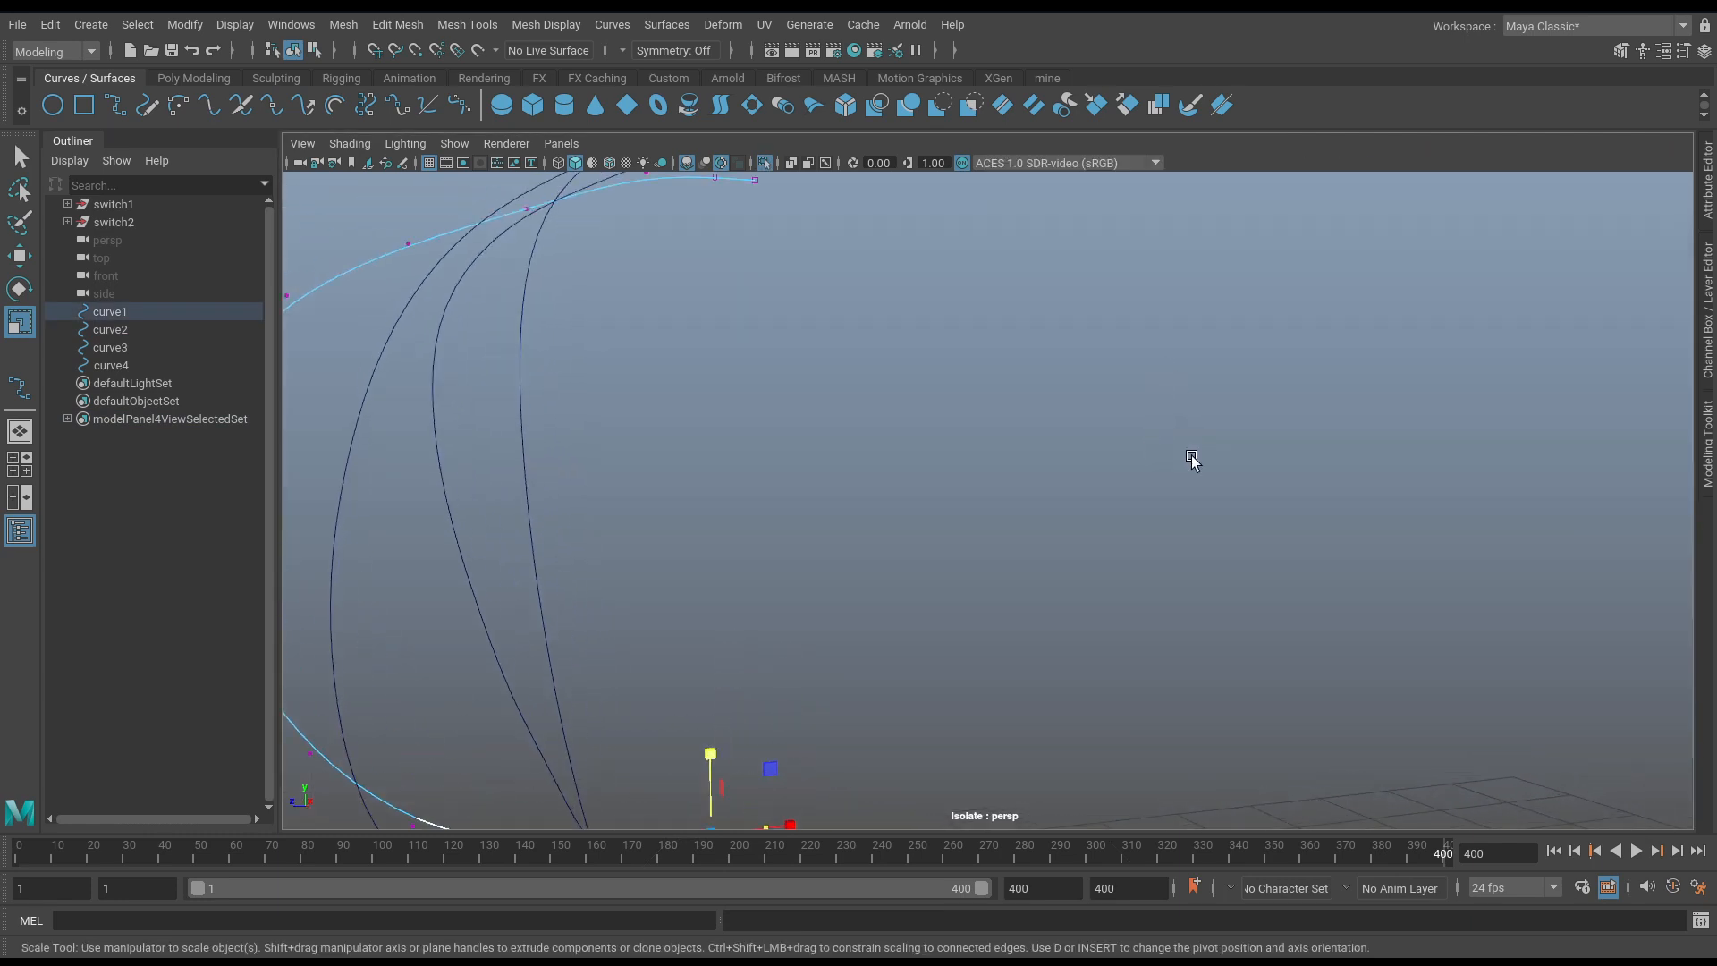
right_click_drag(1187, 453, 973, 496, "alt")
left_click(972, 468)
key("ctrl+1")
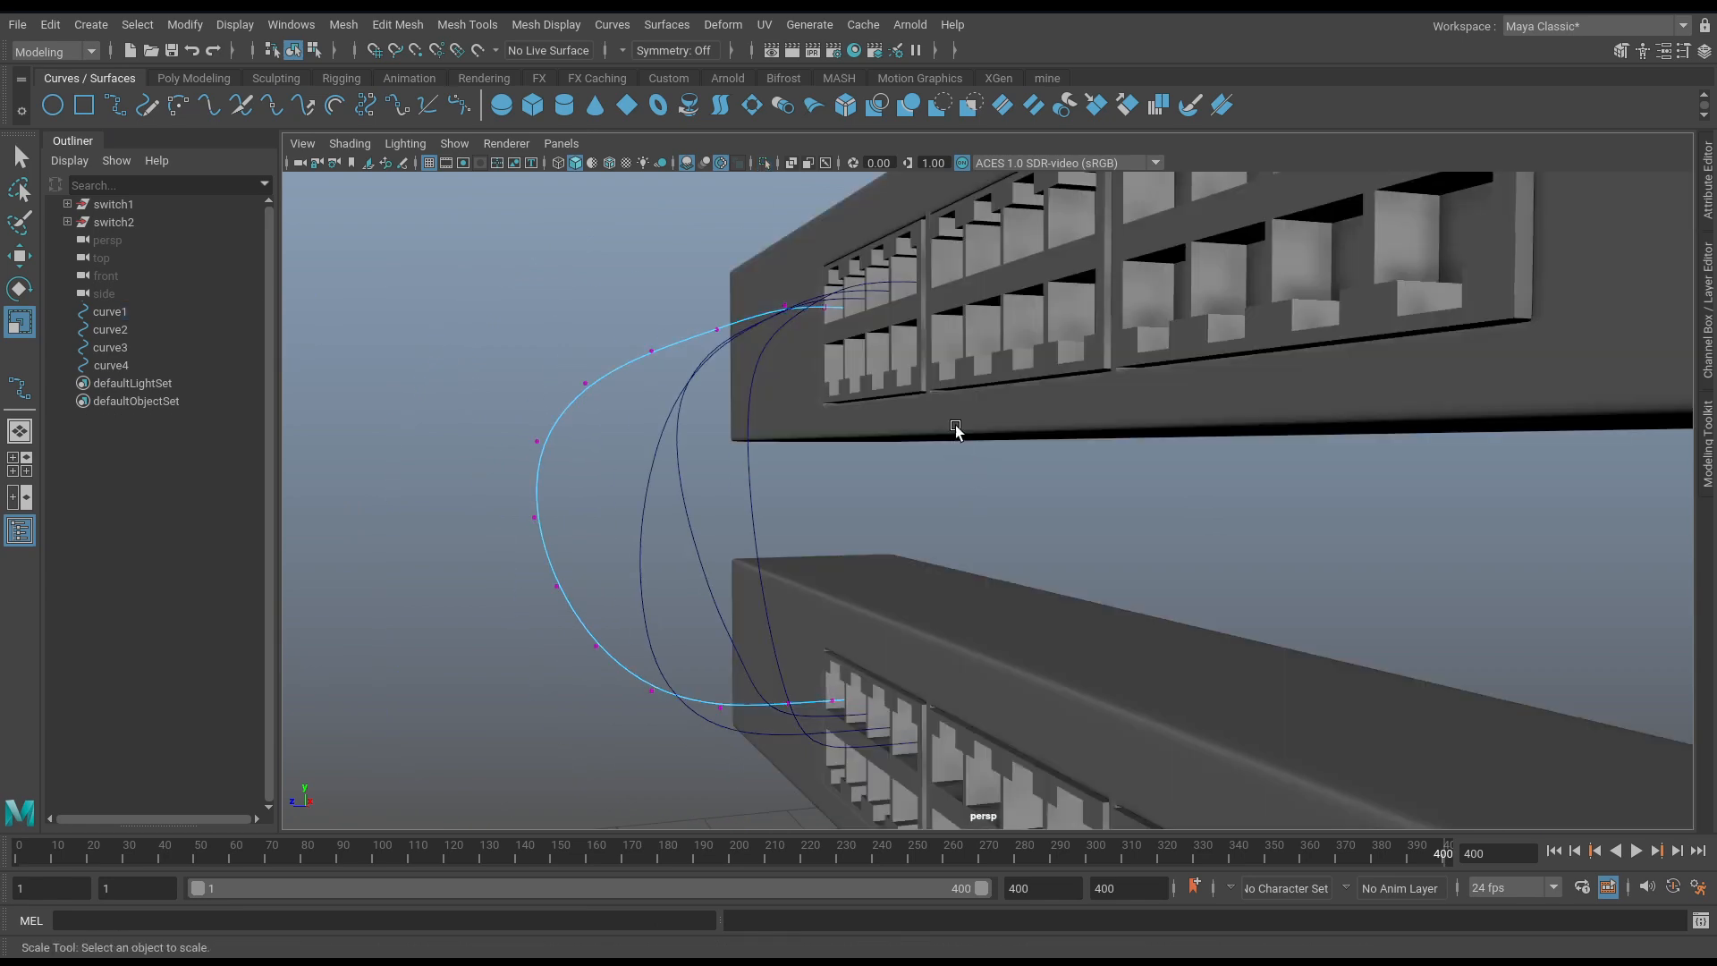
Move the control vertices at curve3's upper end slightly upward inside the upper switch's port.
left_click_drag(955, 430, 1080, 607, "alt")
left_click(1137, 645)
left_click_drag(1208, 721, 1419, 729, "alt")
middle_click_drag(1419, 728, 1069, 465, "alt")
left_click_drag(1068, 465, 1130, 495, "alt")
middle_click_drag(1130, 495, 1116, 586, "alt")
left_click_drag(1116, 586, 1190, 483, "alt")
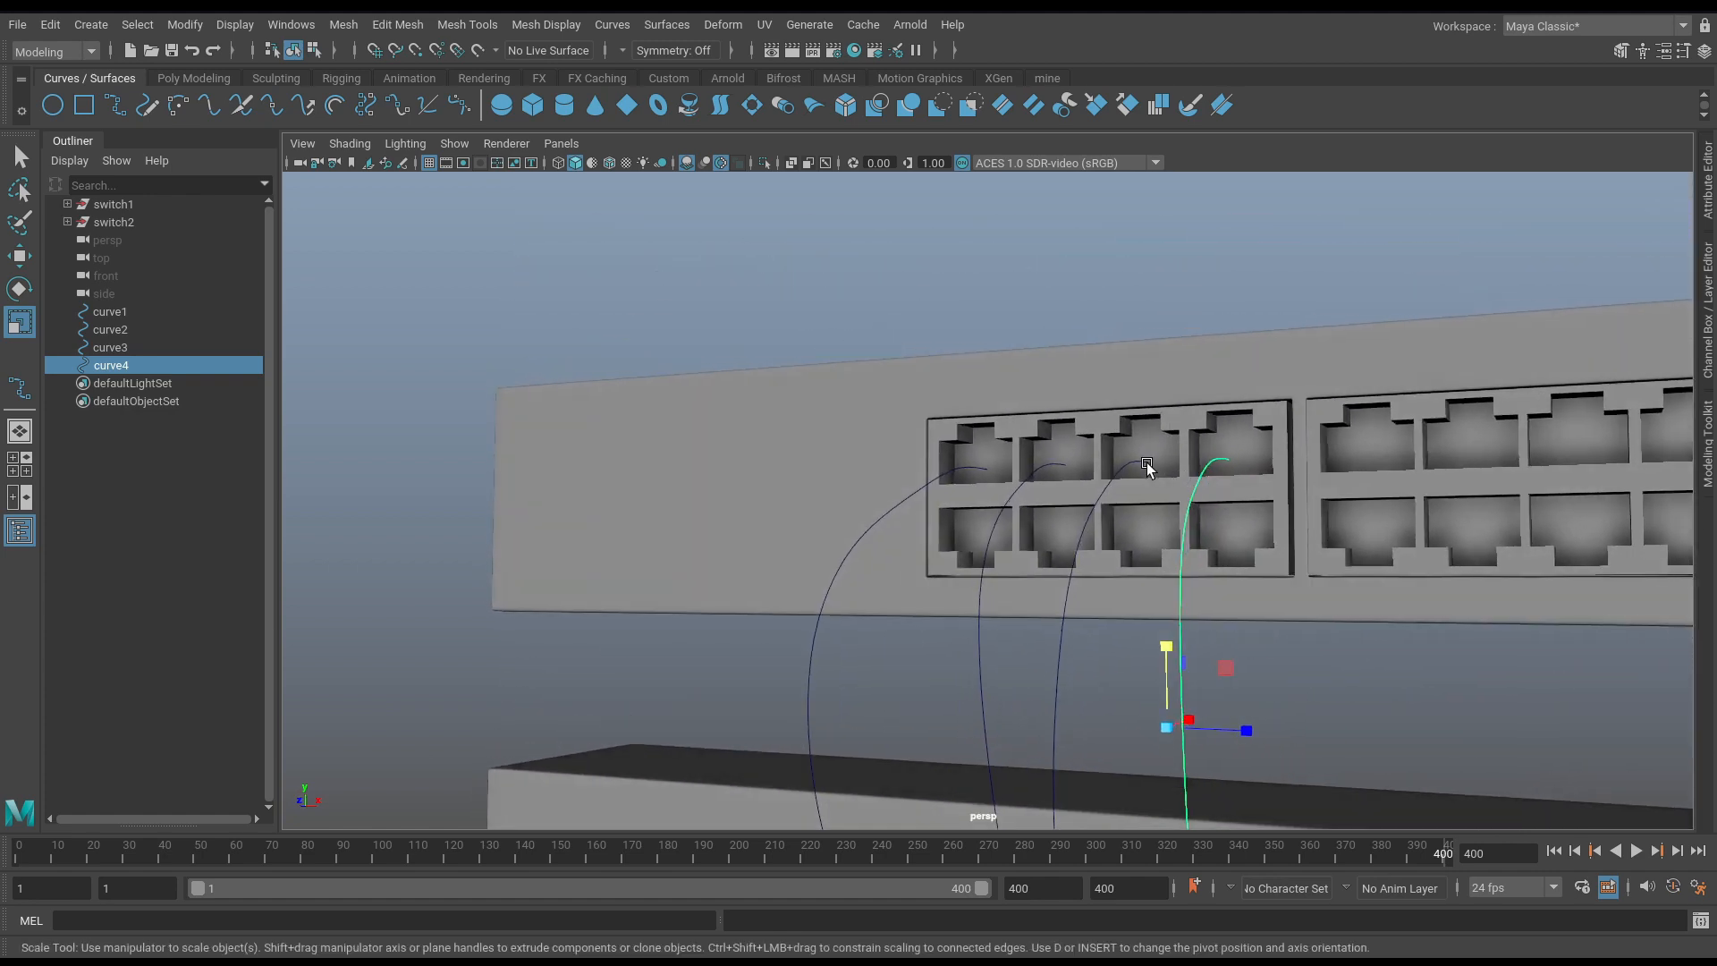
left_click(1143, 463)
right_click_drag(1149, 465, 1148, 420)
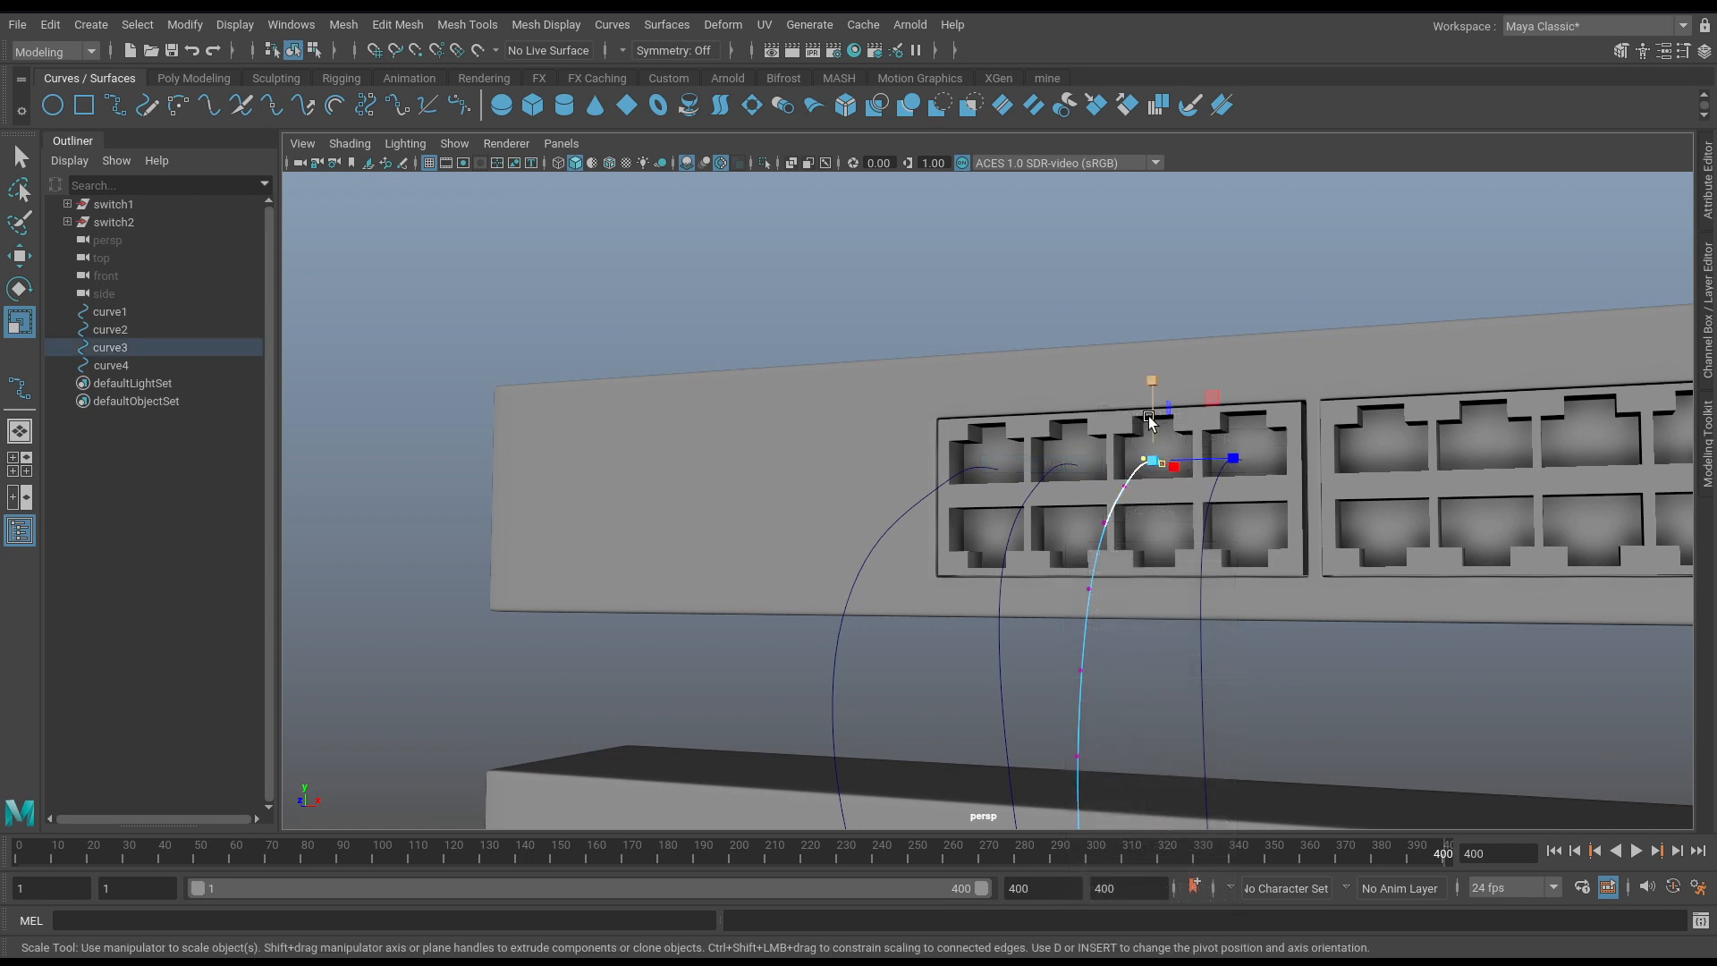
key("w")
left_click_drag(1151, 419, 1153, 409)
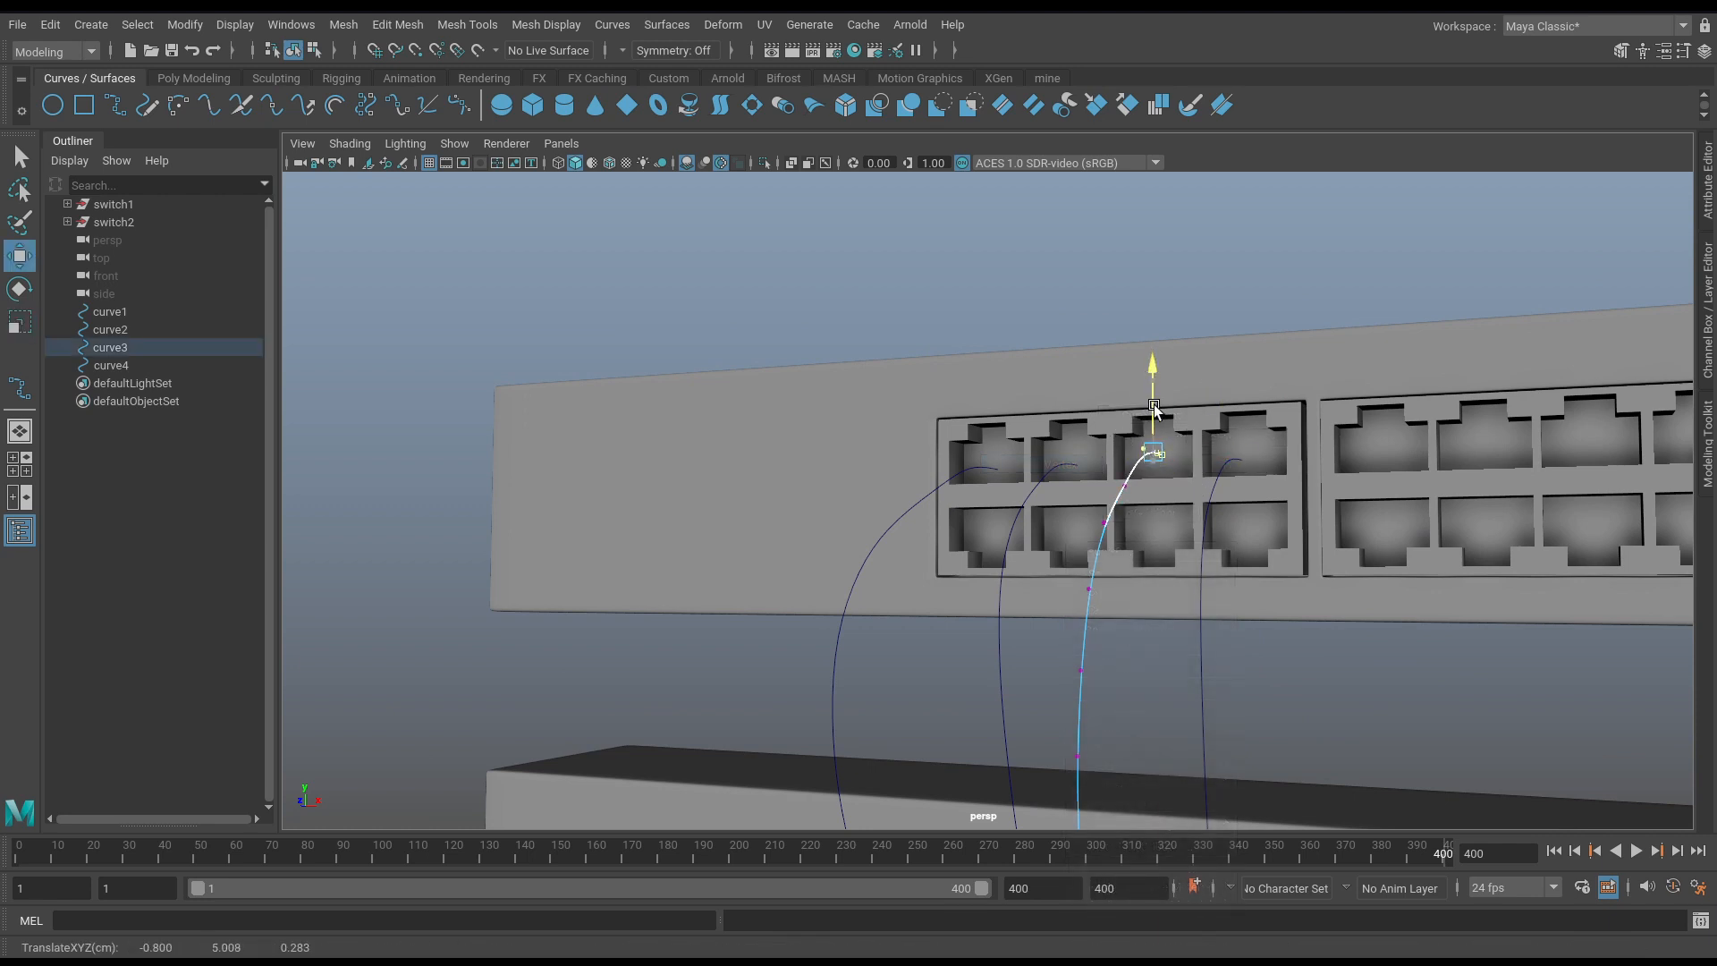
Raise the control vertices at curve4's upper end slightly within its port on the upper switch.
left_click(1223, 469)
right_click_drag(1222, 471, 1217, 443)
left_click(1238, 454)
left_click_drag(1235, 428, 1235, 409)
Select the control vertices at curve2's upper end and move them slightly up in the port.
left_click(1049, 474)
right_click_drag(1047, 472, 966, 469)
left_click_drag(1046, 441, 1100, 487)
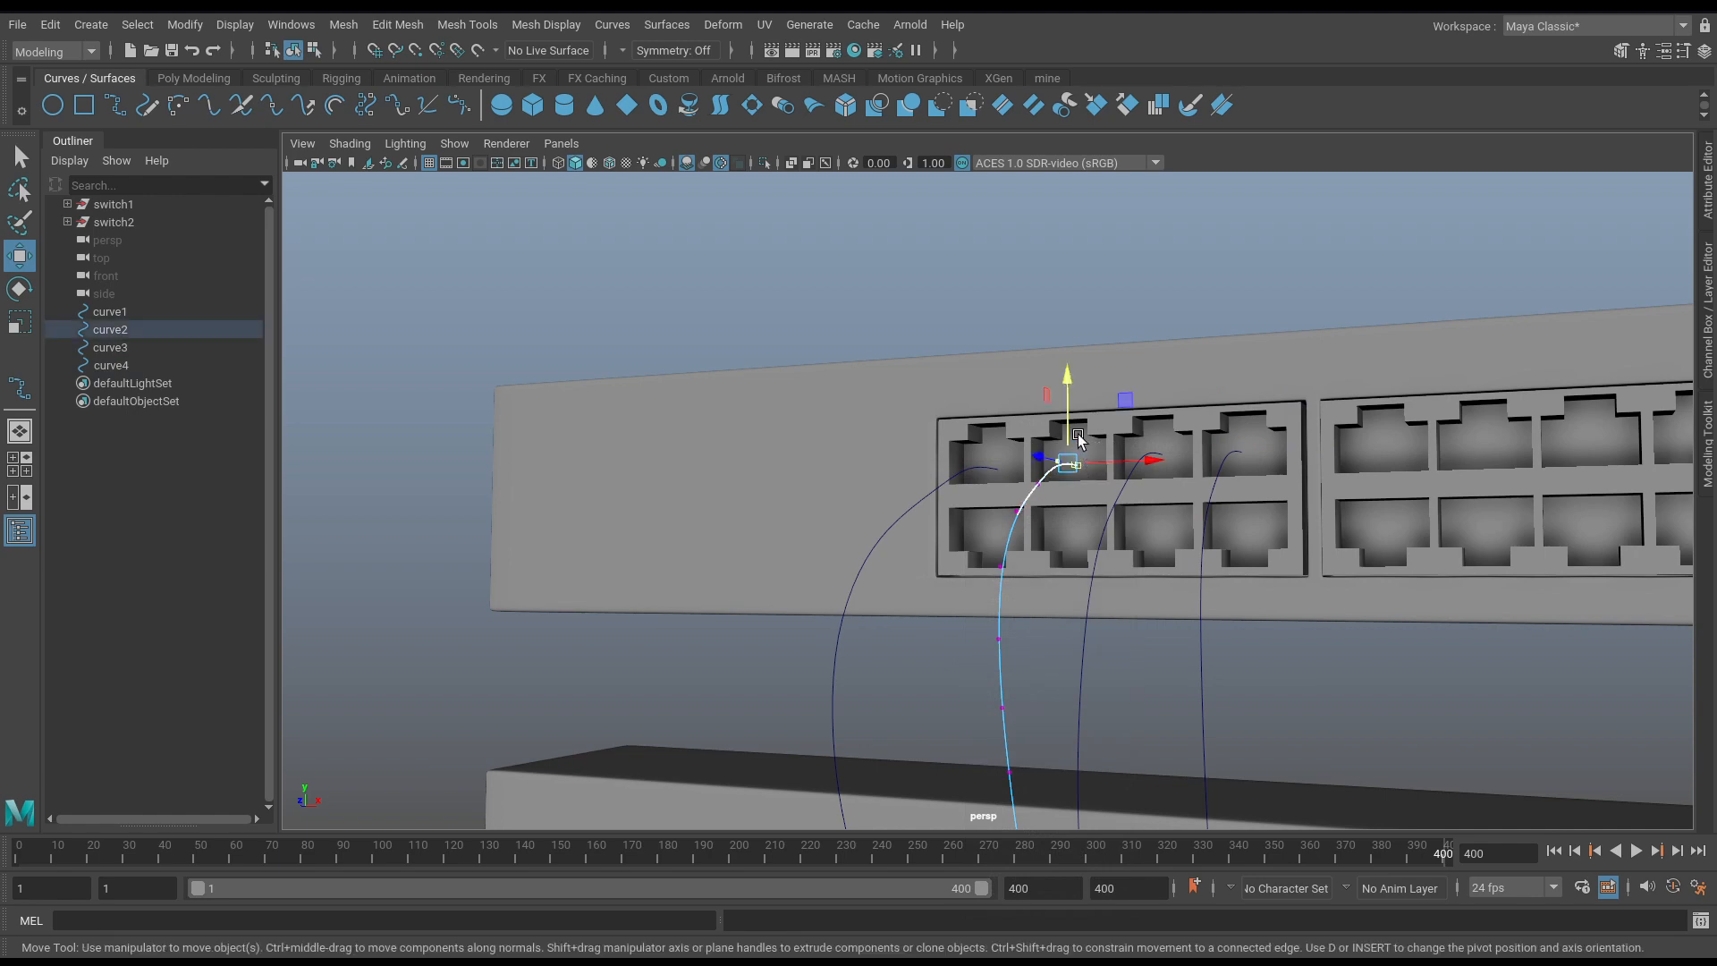
left_click_drag(1067, 402, 1067, 400)
Select curve1 through curve4 and convert them to nHair dynamic curves with Make Selected Curves Dynamic.
left_click(991, 470)
left_click_drag(993, 474, 1087, 544, "alt")
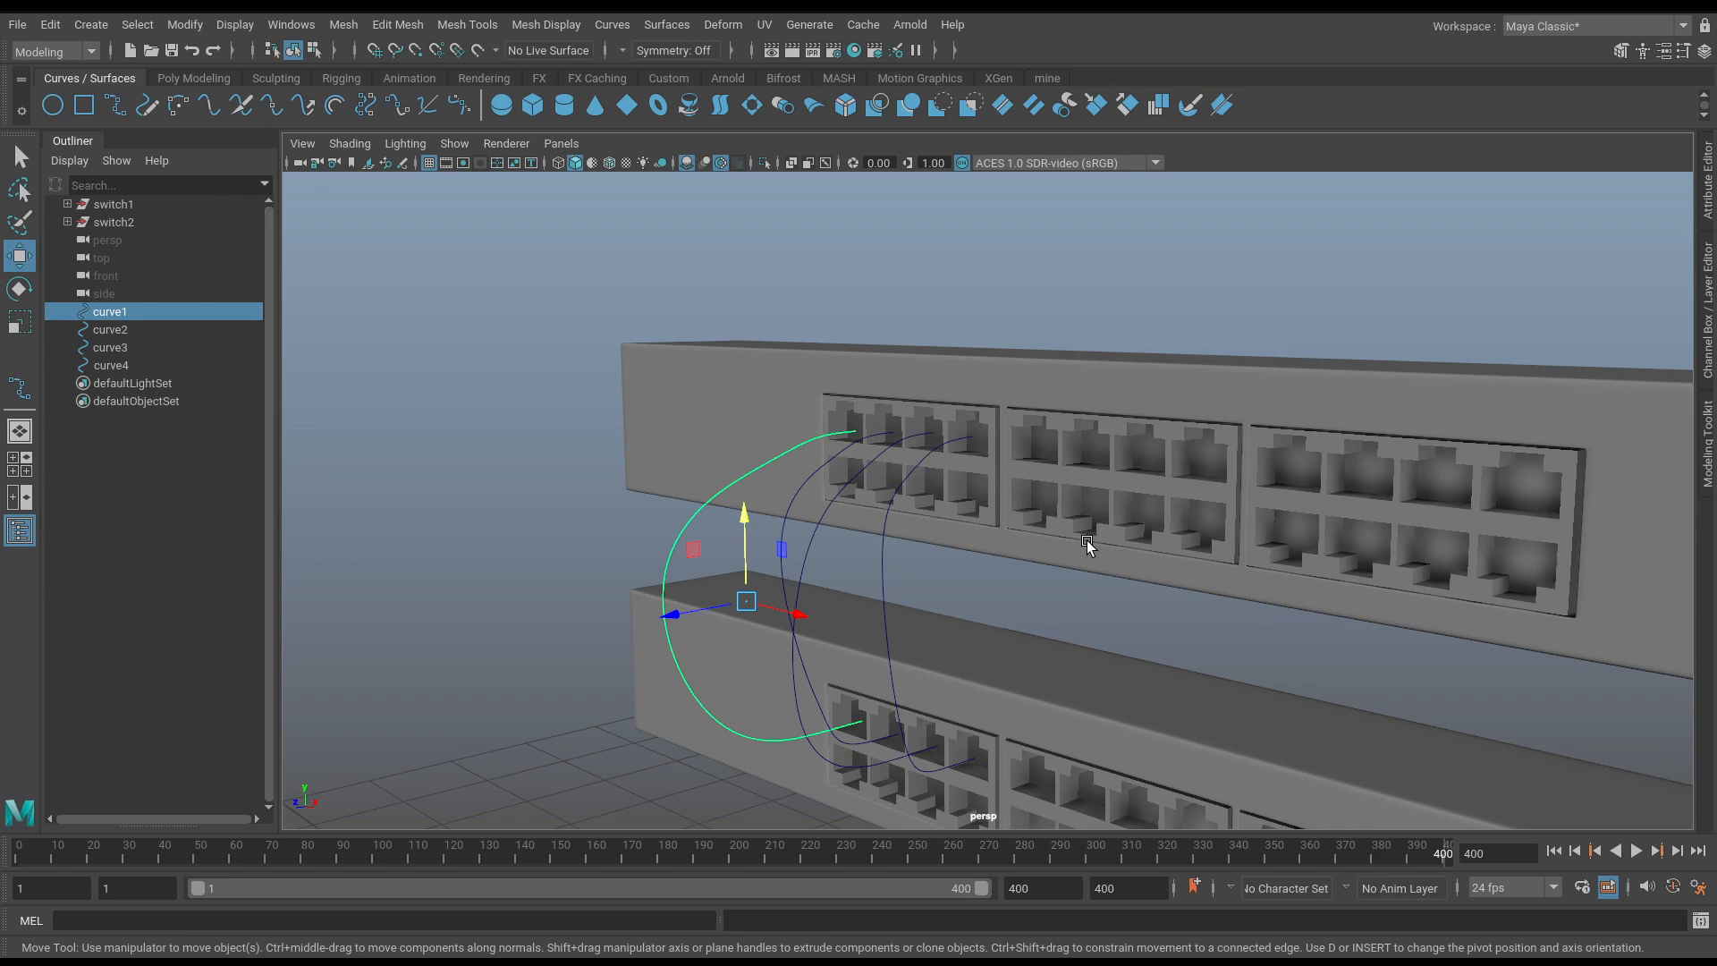
left_click_drag(1087, 545, 1026, 575, "alt")
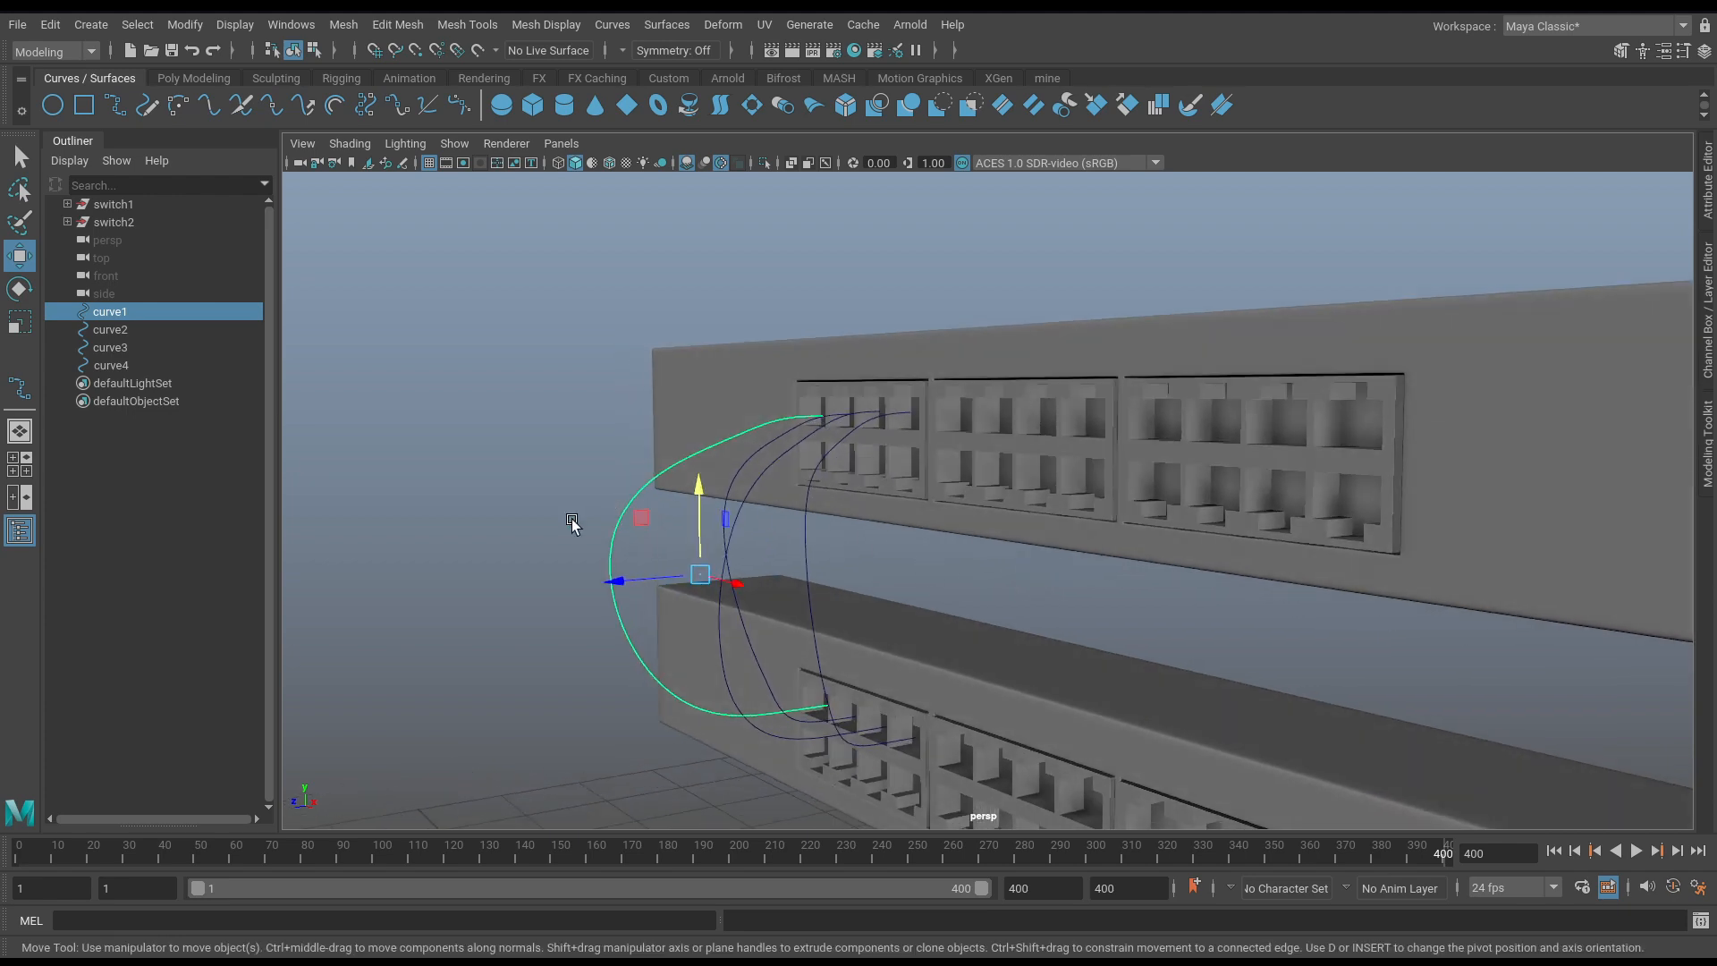
left_click_drag(573, 521, 863, 588)
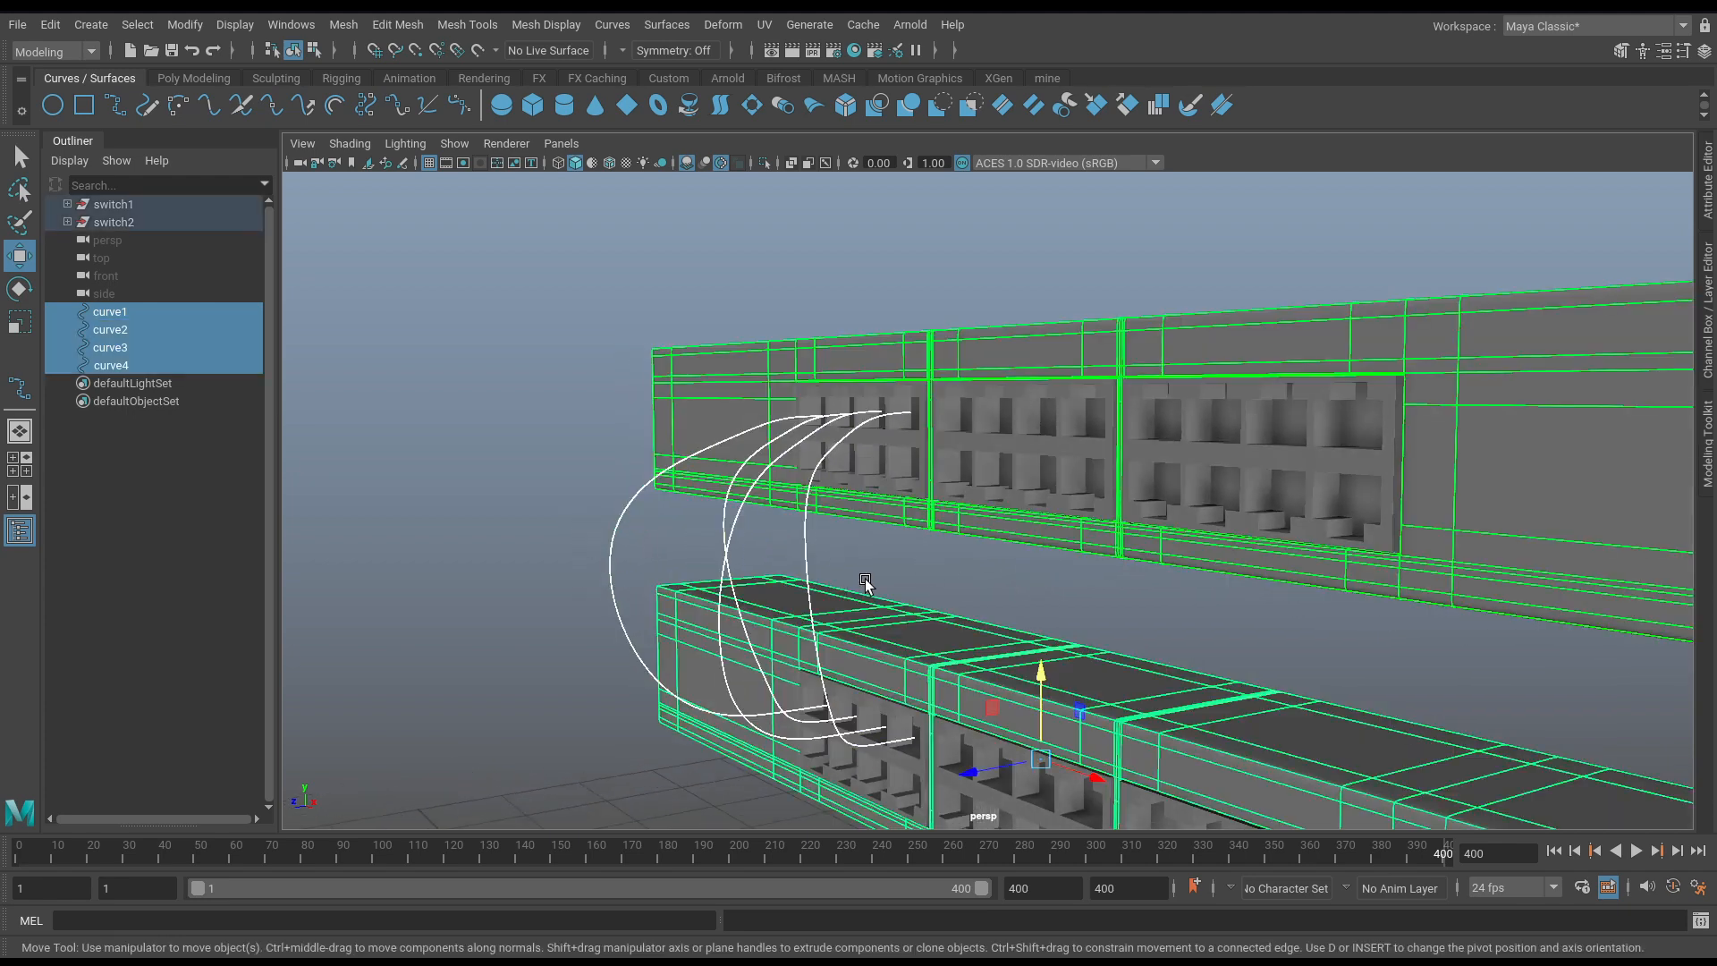
left_click(141, 313)
left_click(139, 363, "shift")
key("space")
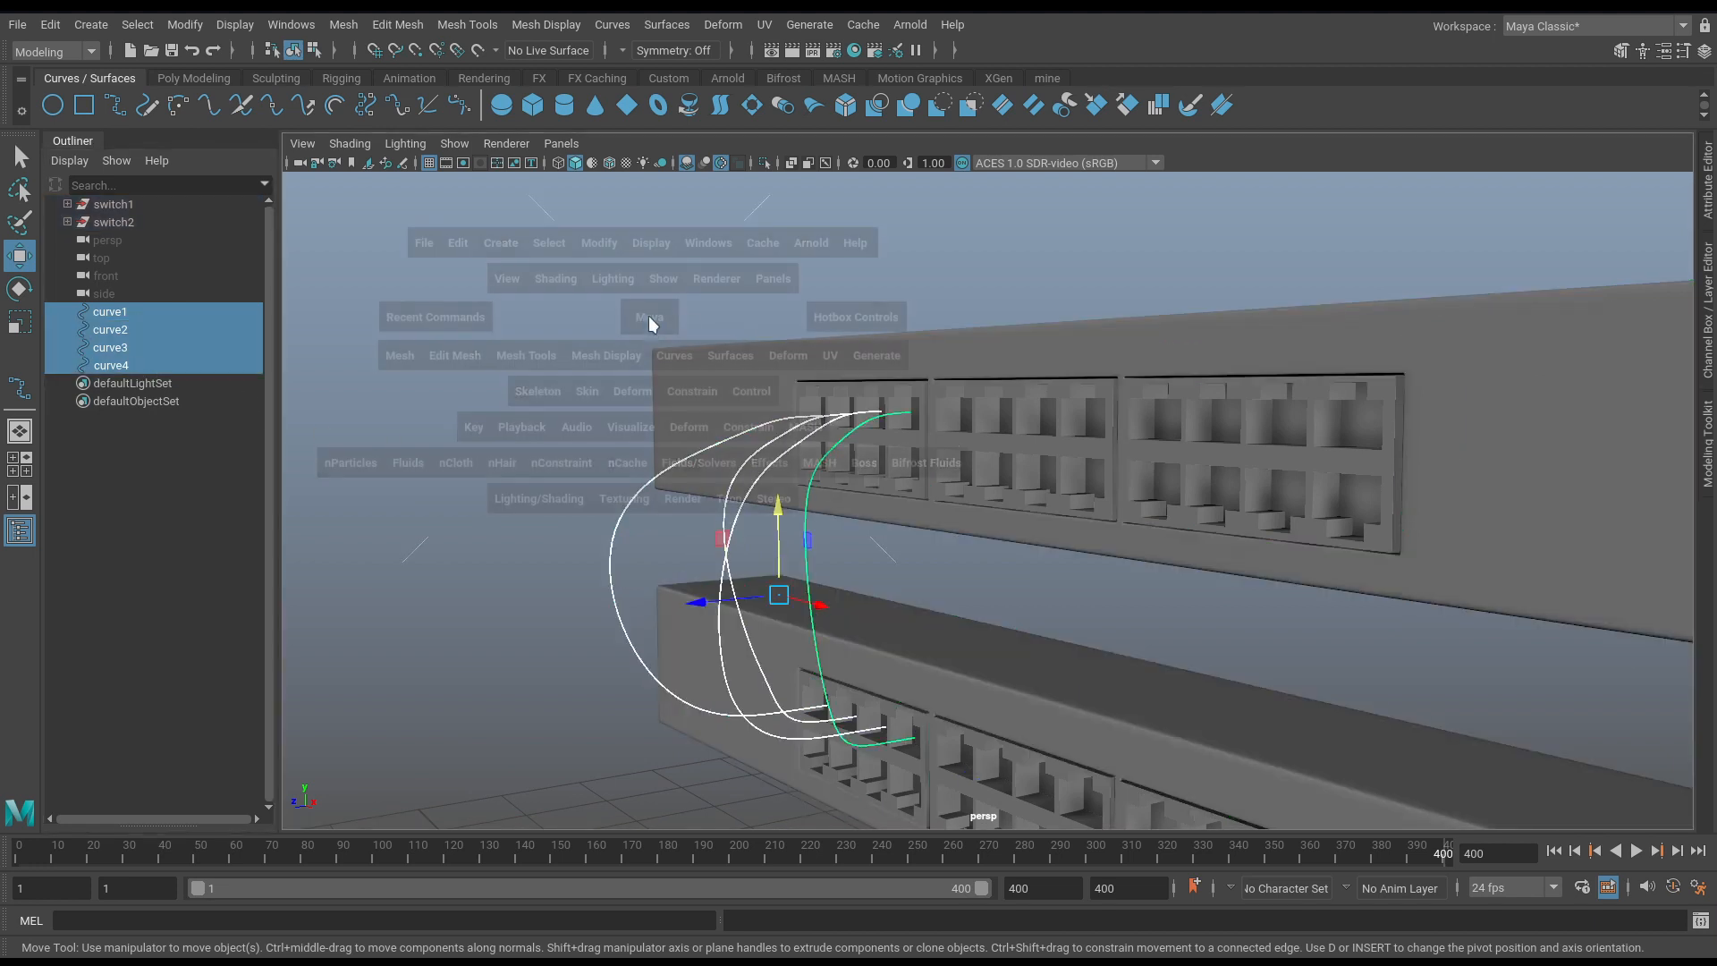
left_click(503, 464)
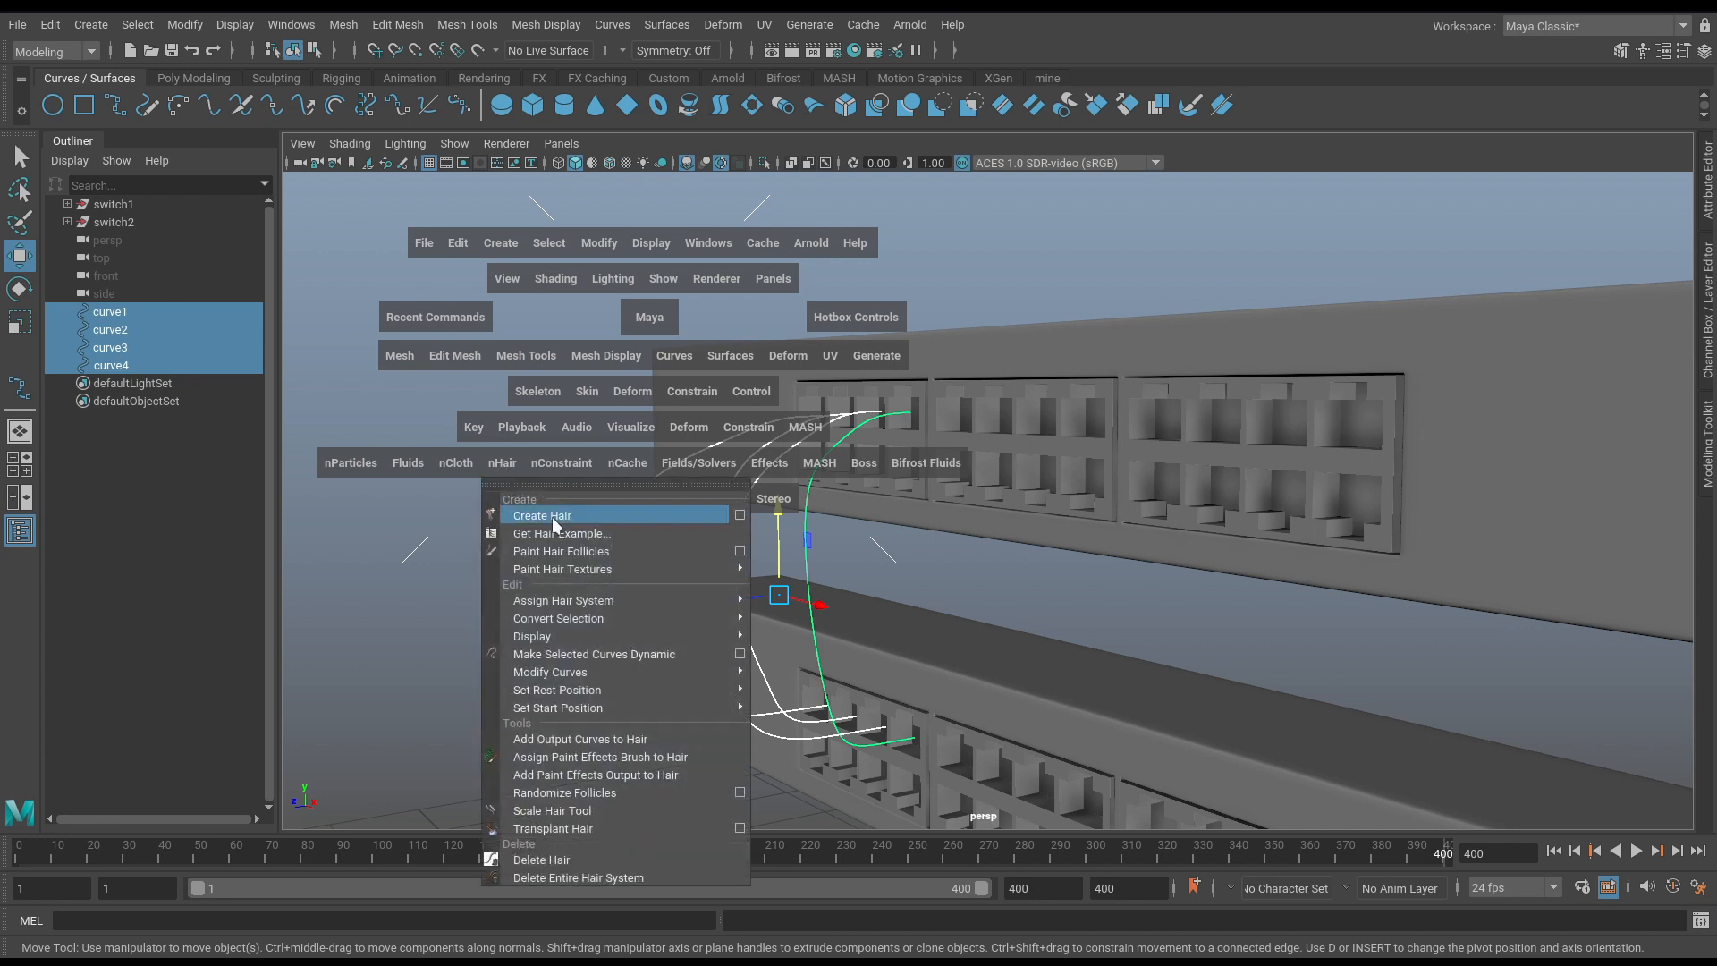
left_click(621, 655)
left_click_drag(621, 655, 799, 527, "alt")
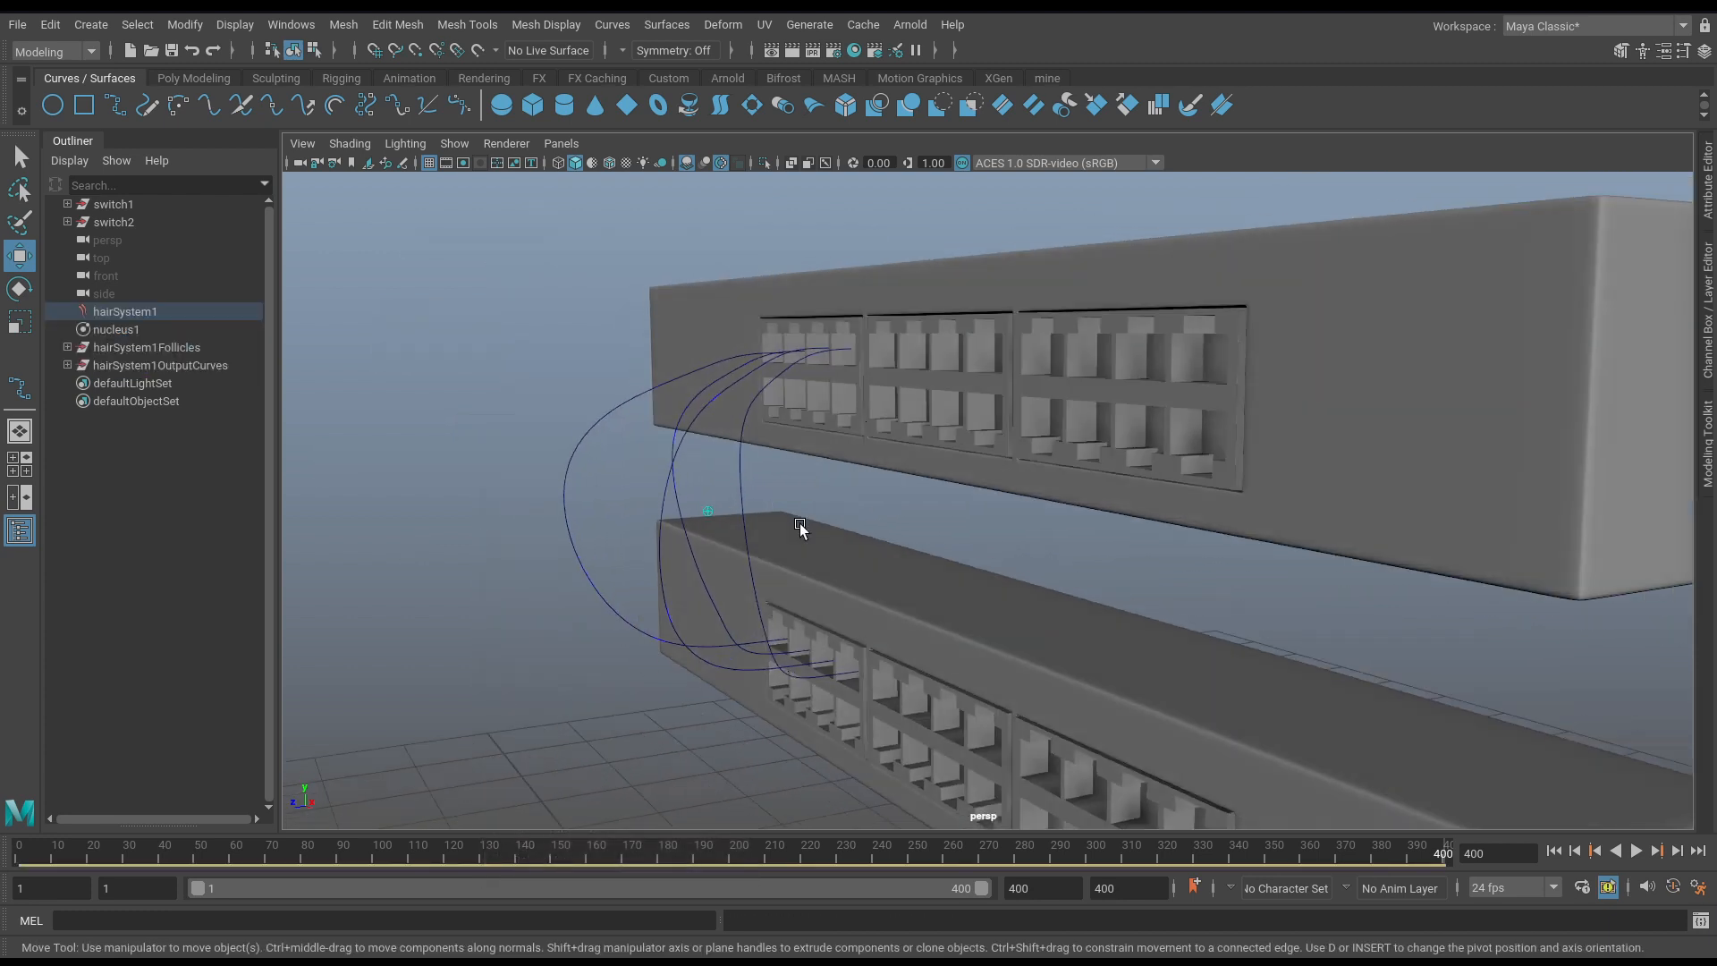
Play the hair simulation from the first frame, stop it around frame 244 and examine how the curves hang.
left_click(1554, 850)
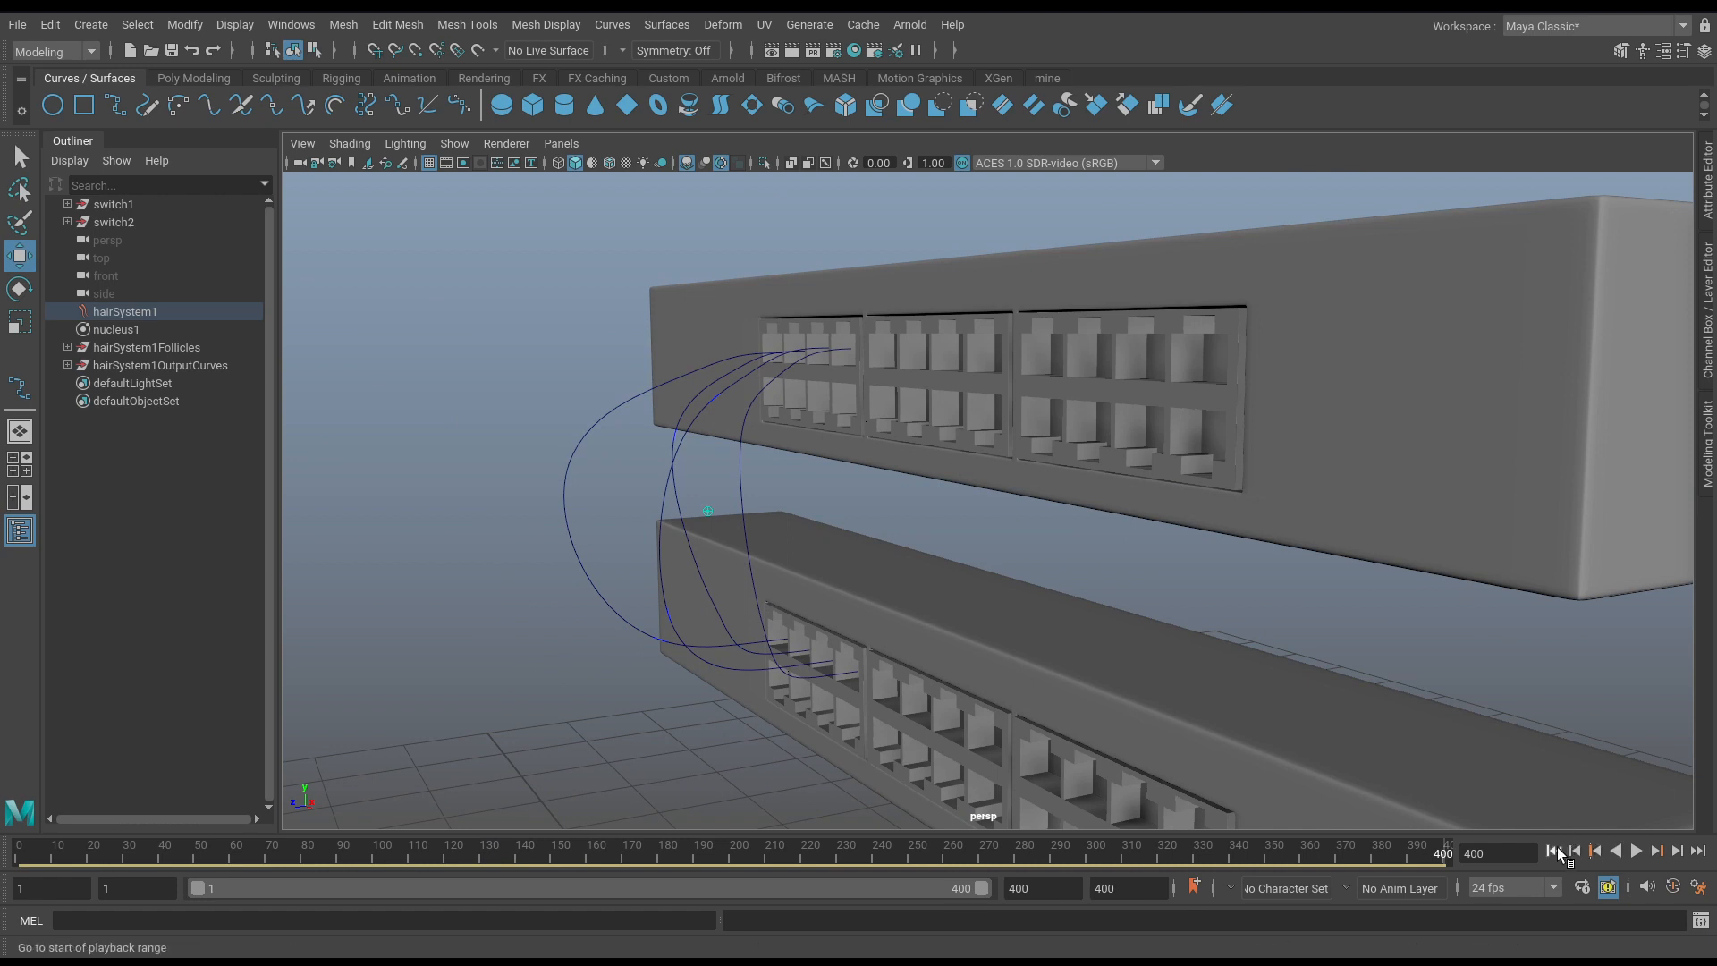
left_click(1637, 851)
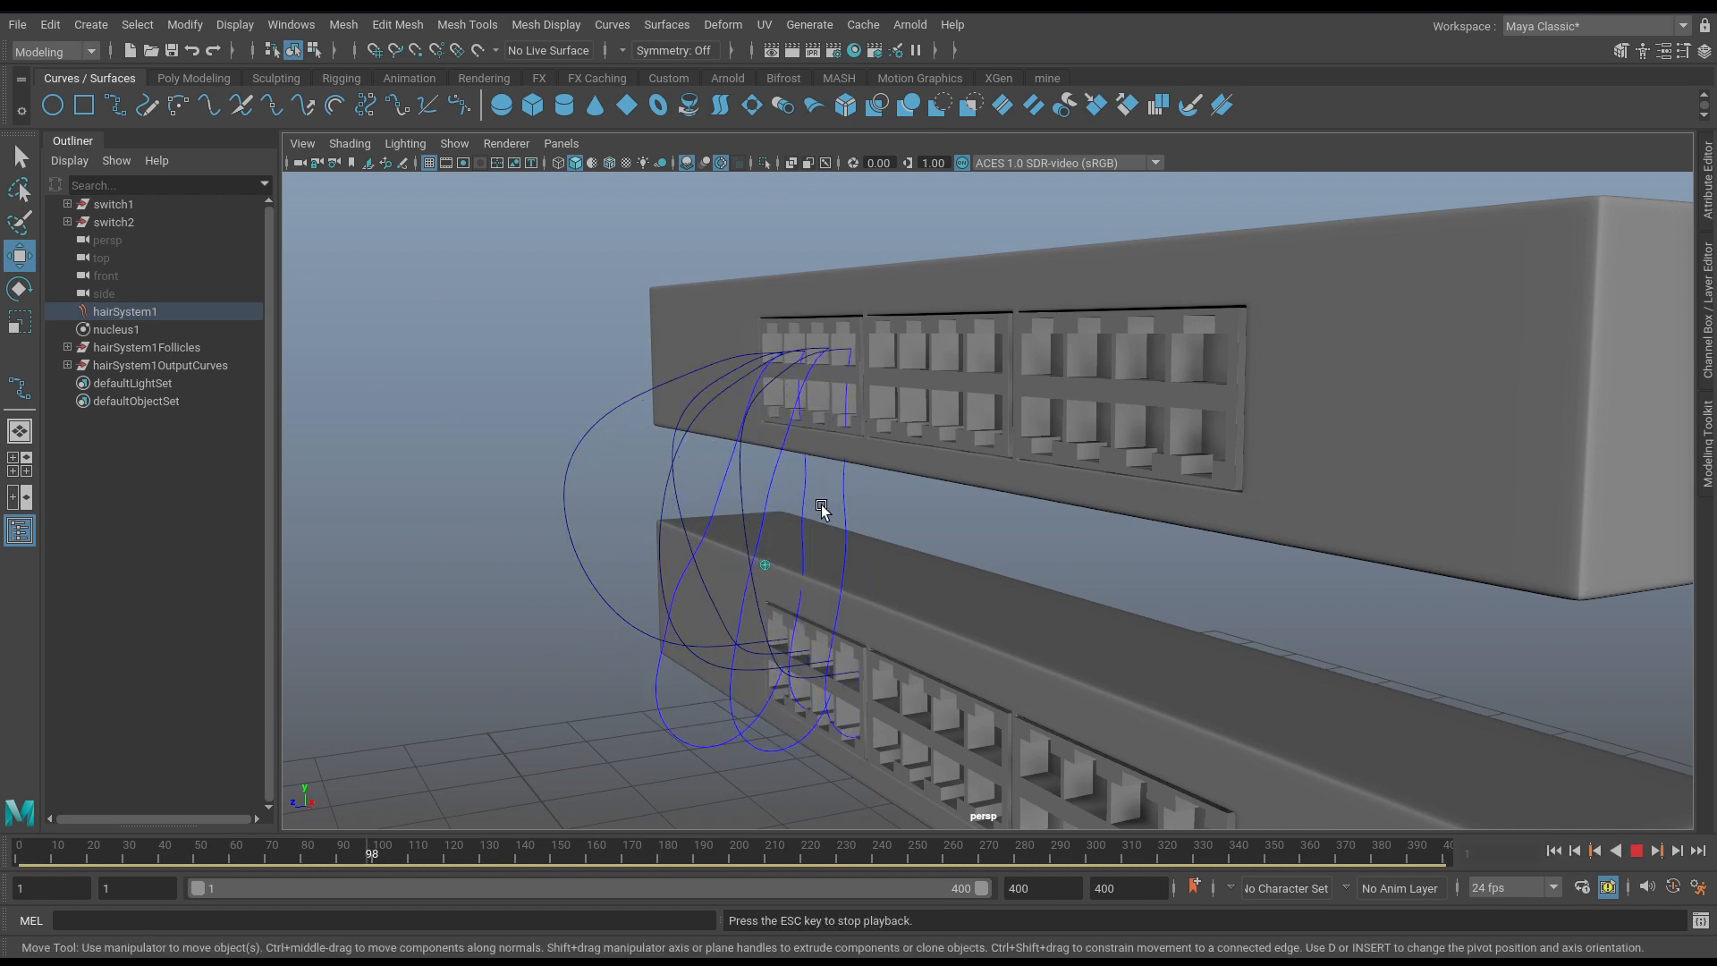
left_click(1636, 852)
left_click_drag(821, 556, 927, 545, "alt")
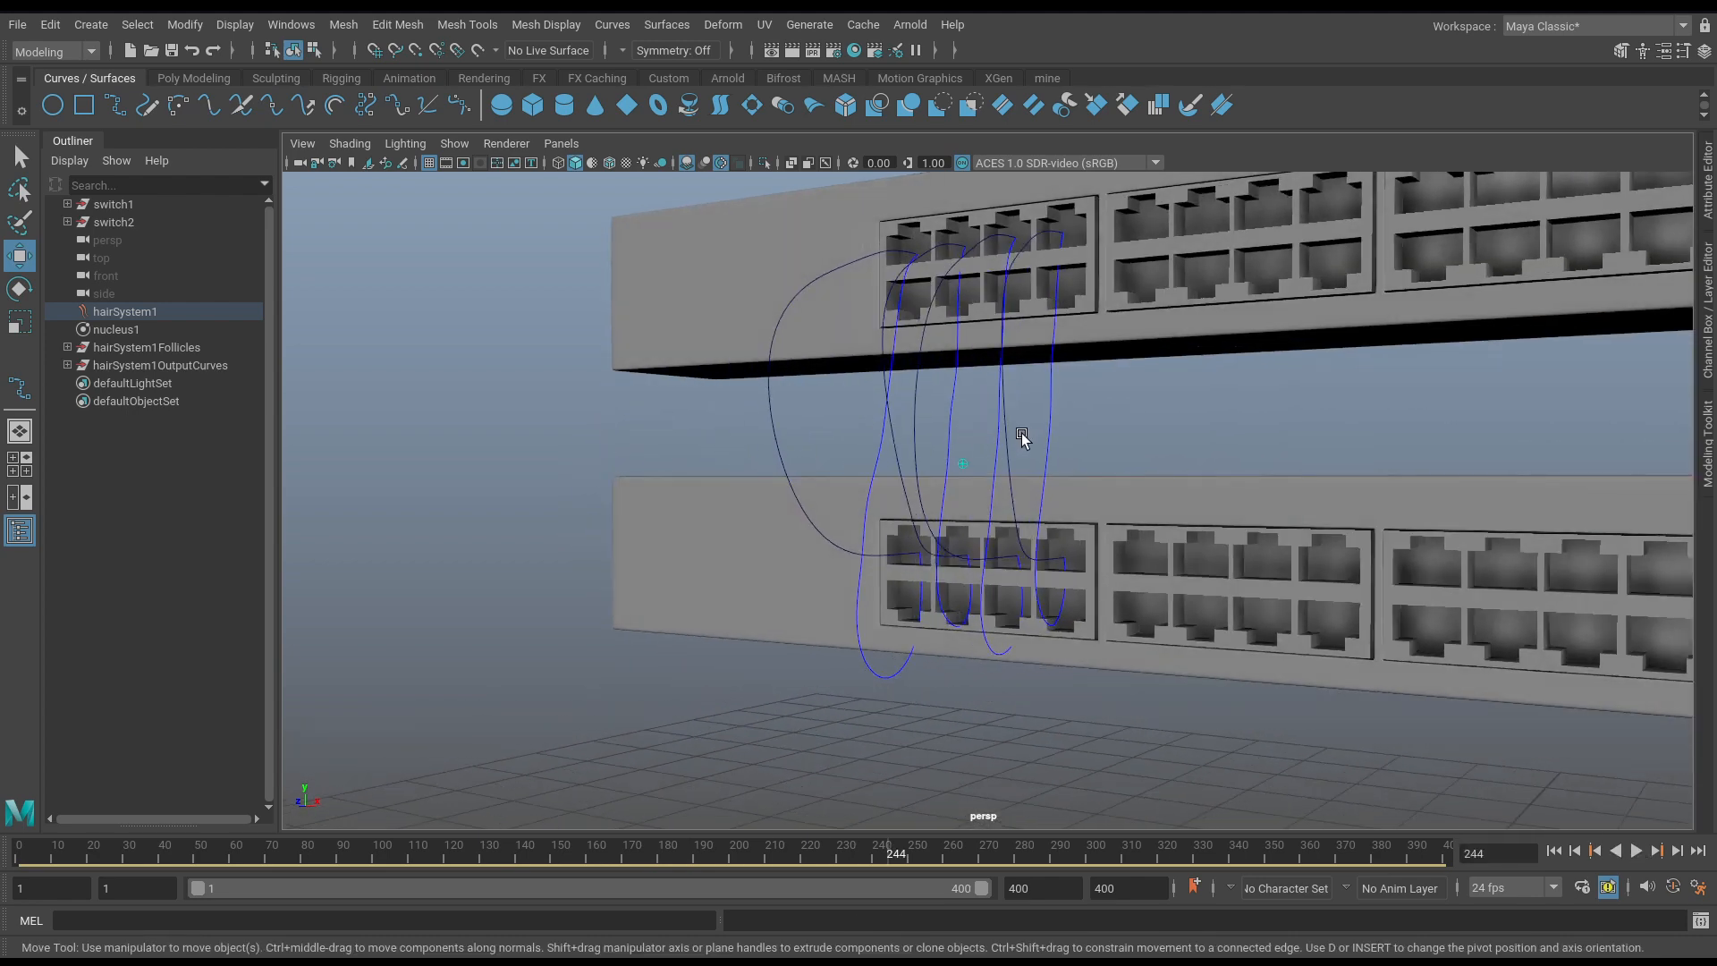
left_click_drag(1023, 438, 1049, 433, "alt")
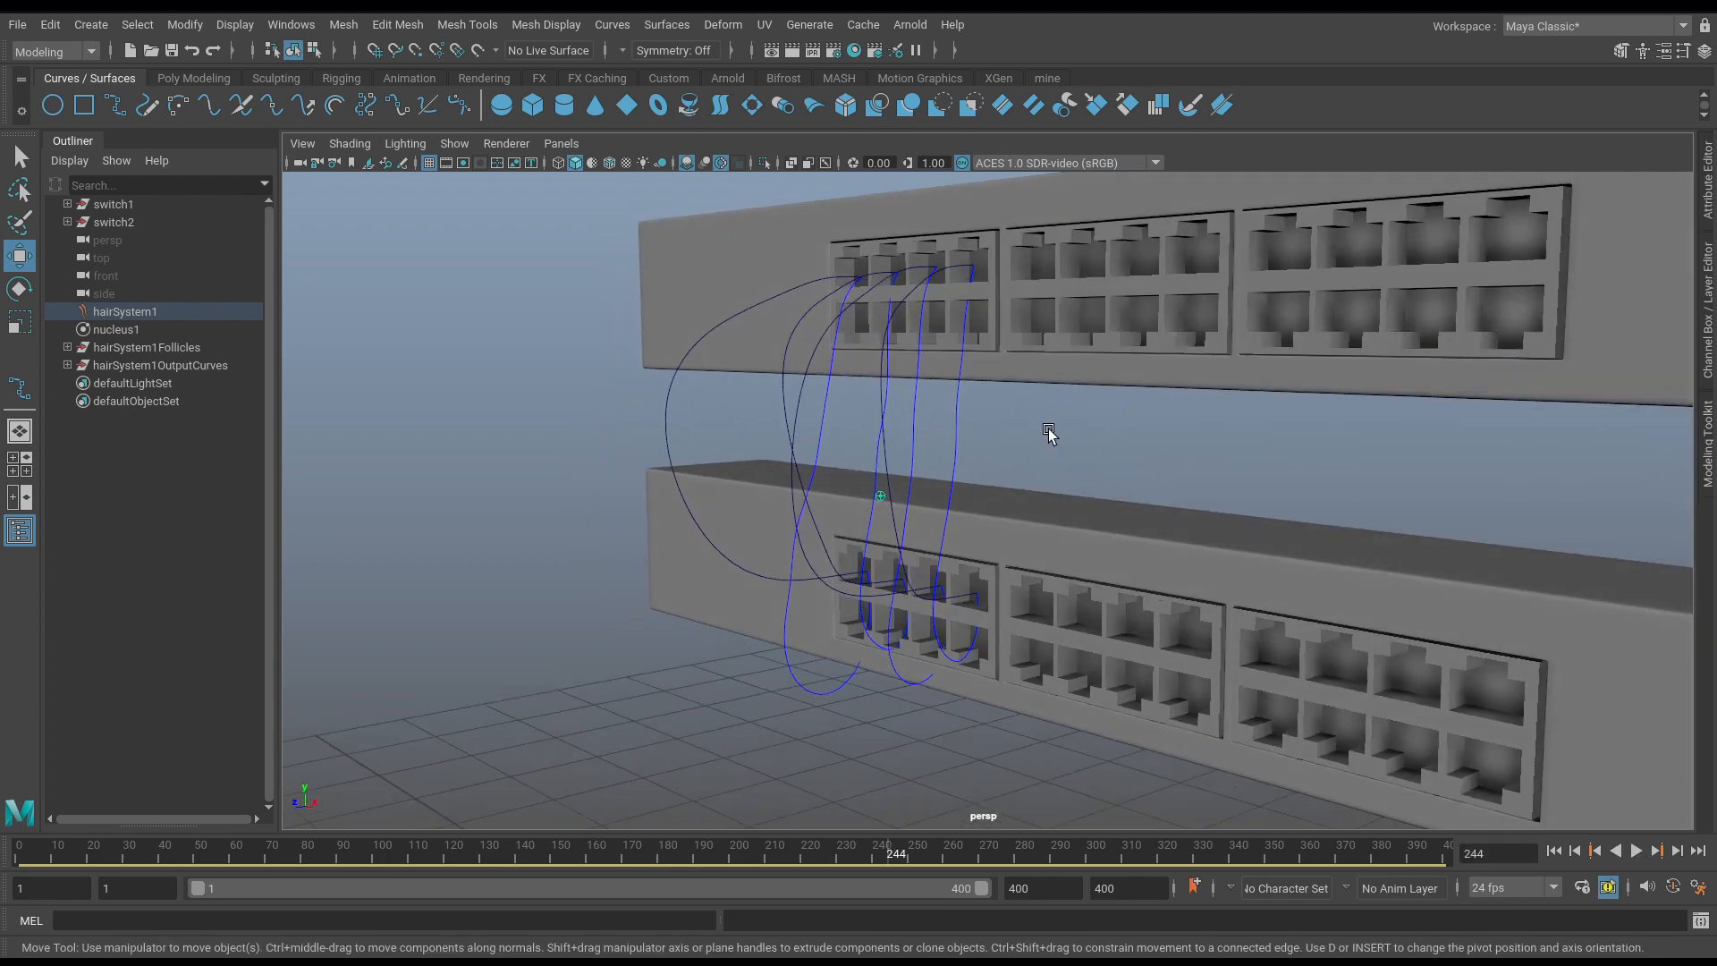
Hide follicle1 through follicle4 in the hairSystem1Follicles group.
left_click(179, 349)
left_click(67, 347)
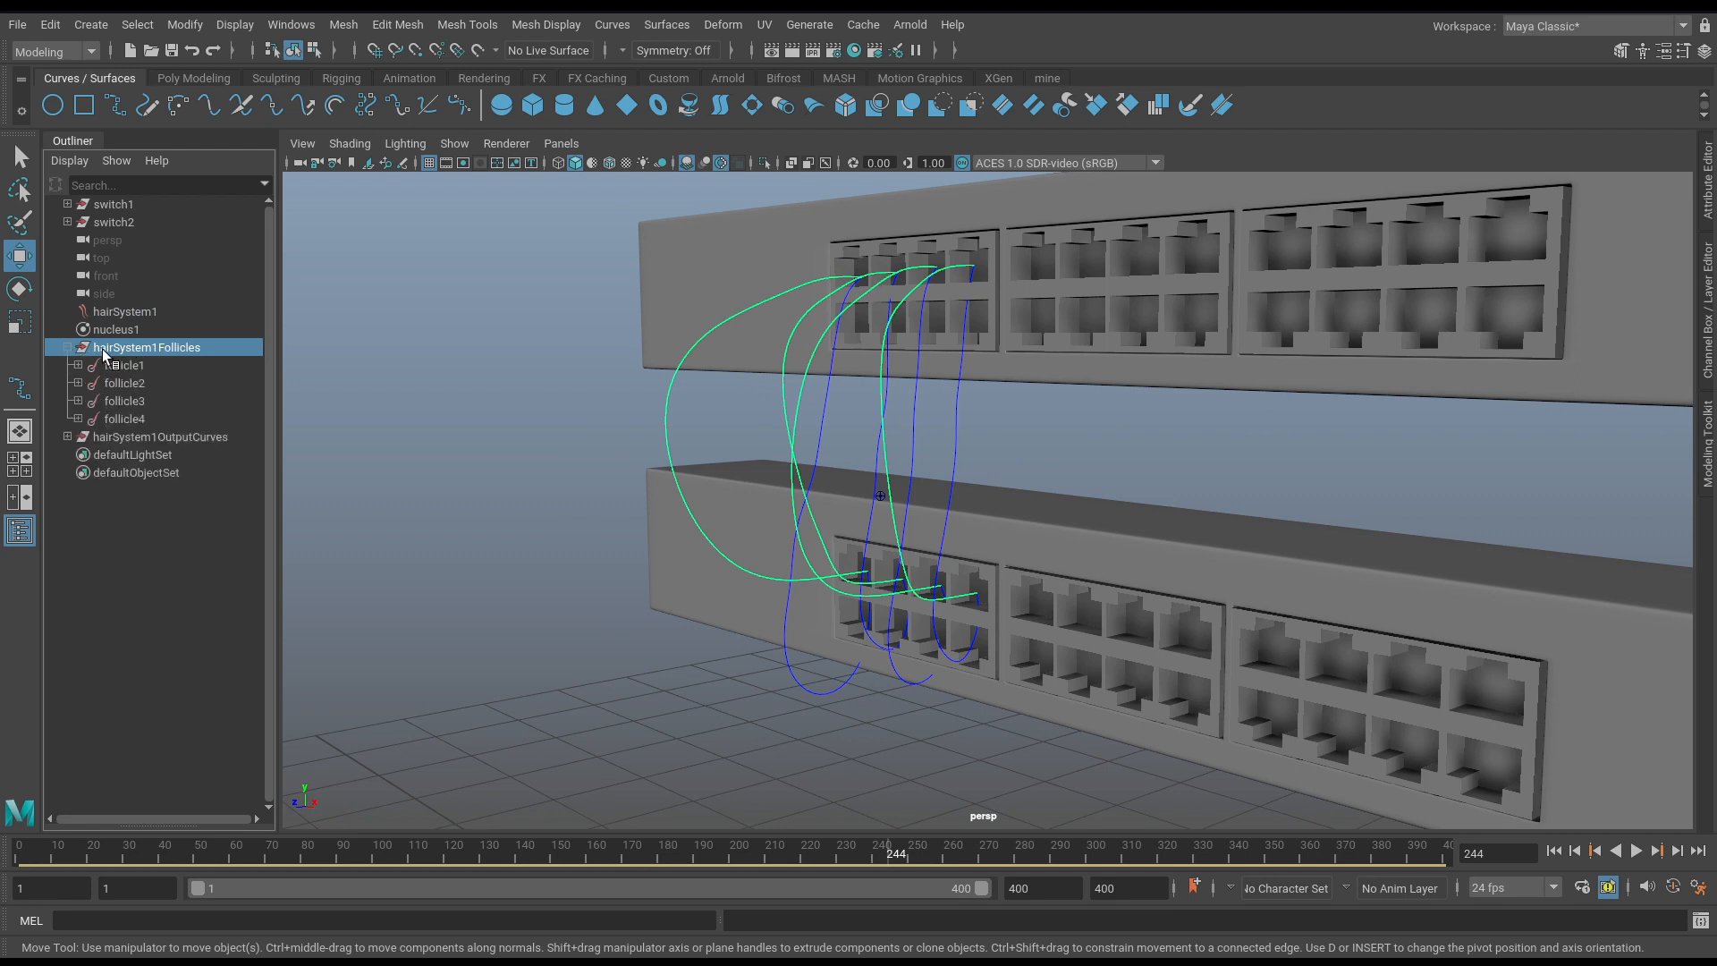
left_click(120, 365)
left_click(125, 419, "shift")
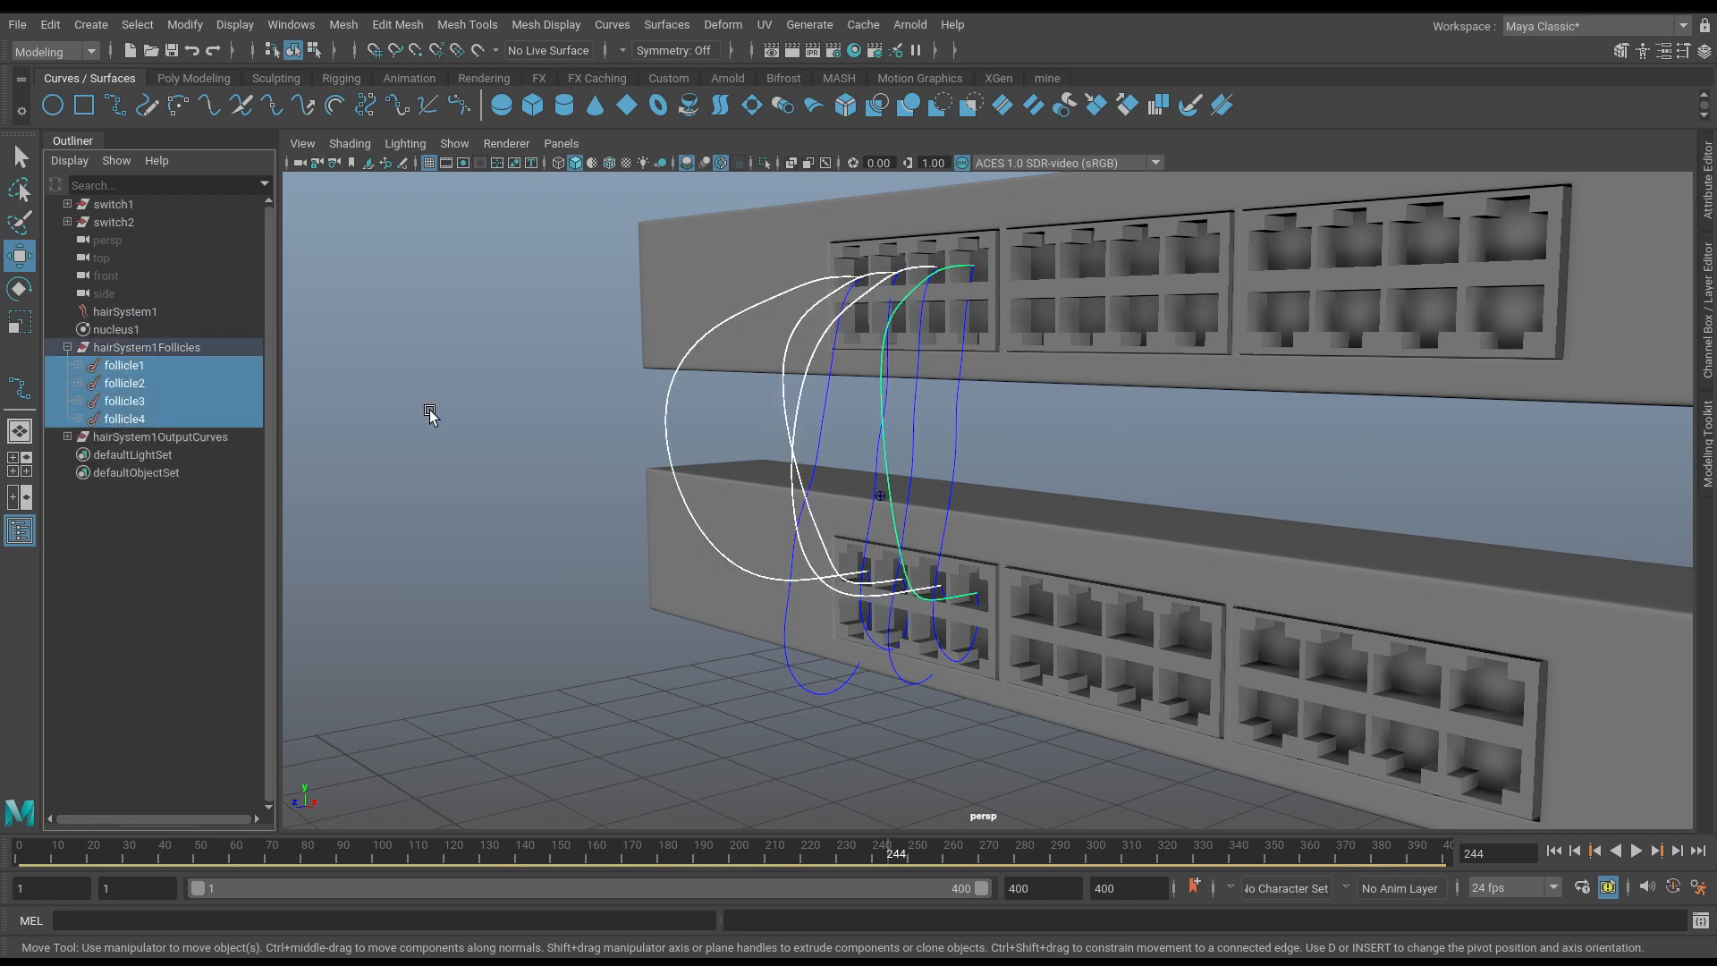
key("ctrl+h")
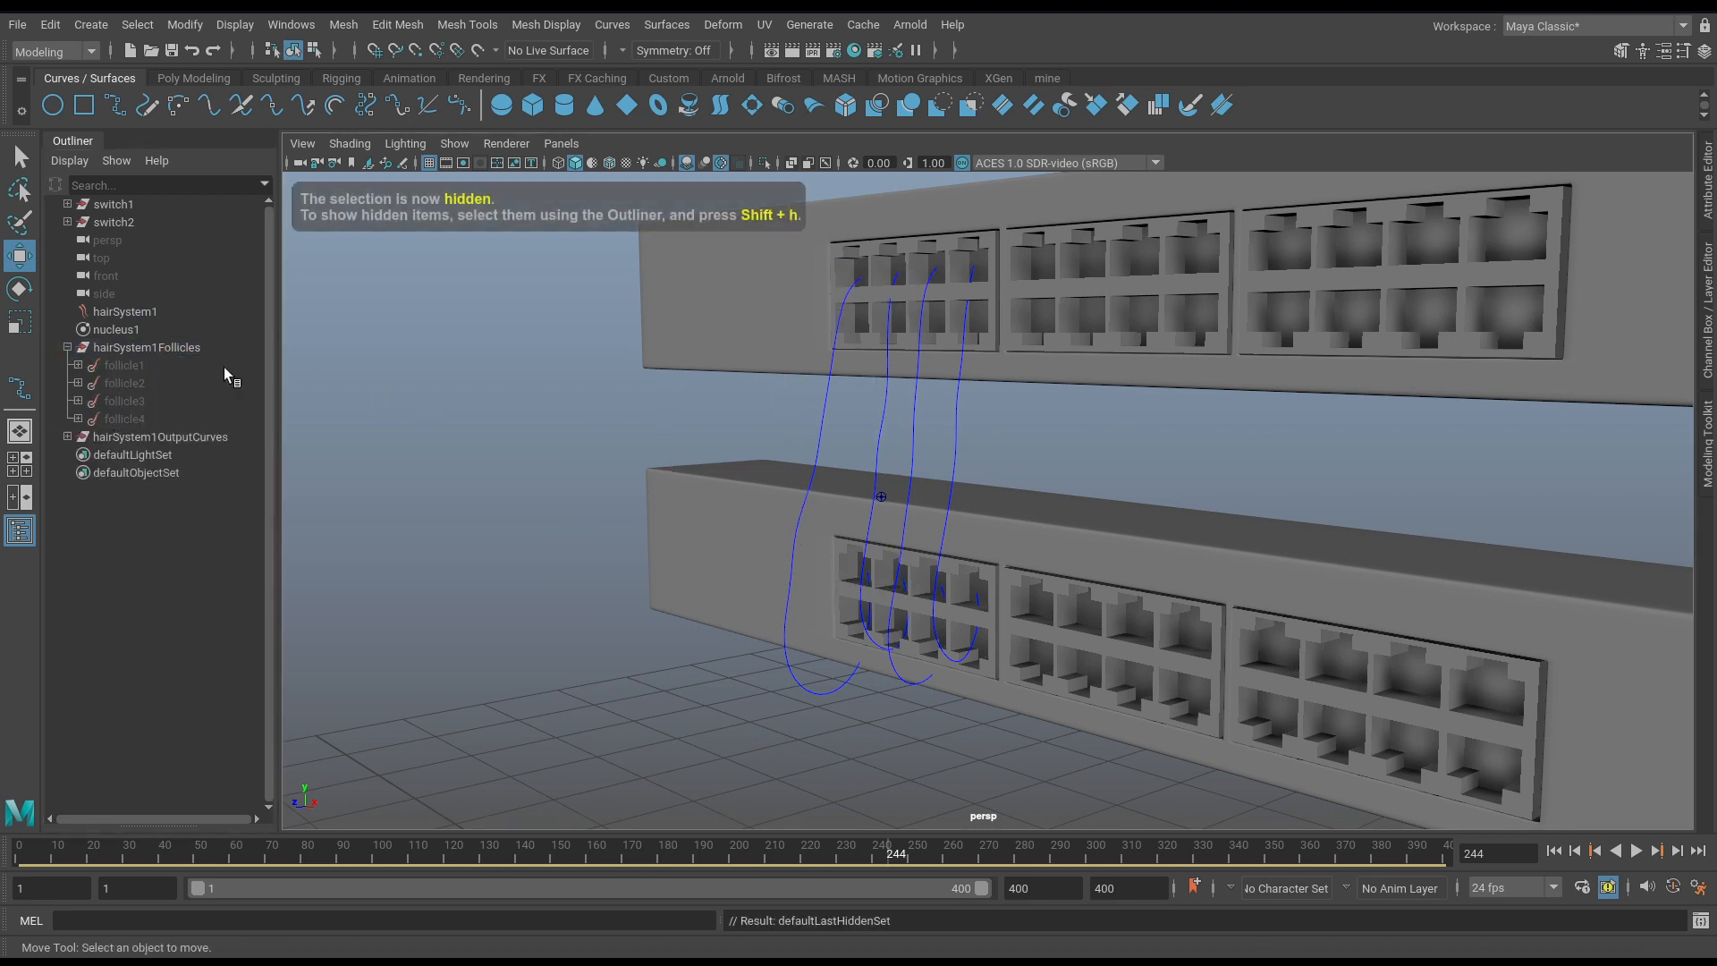
left_click(67, 347)
Select the hairSystem1OutputCurves group and inspect its simulated curves between the two switches.
left_click(110, 365)
left_click(67, 365)
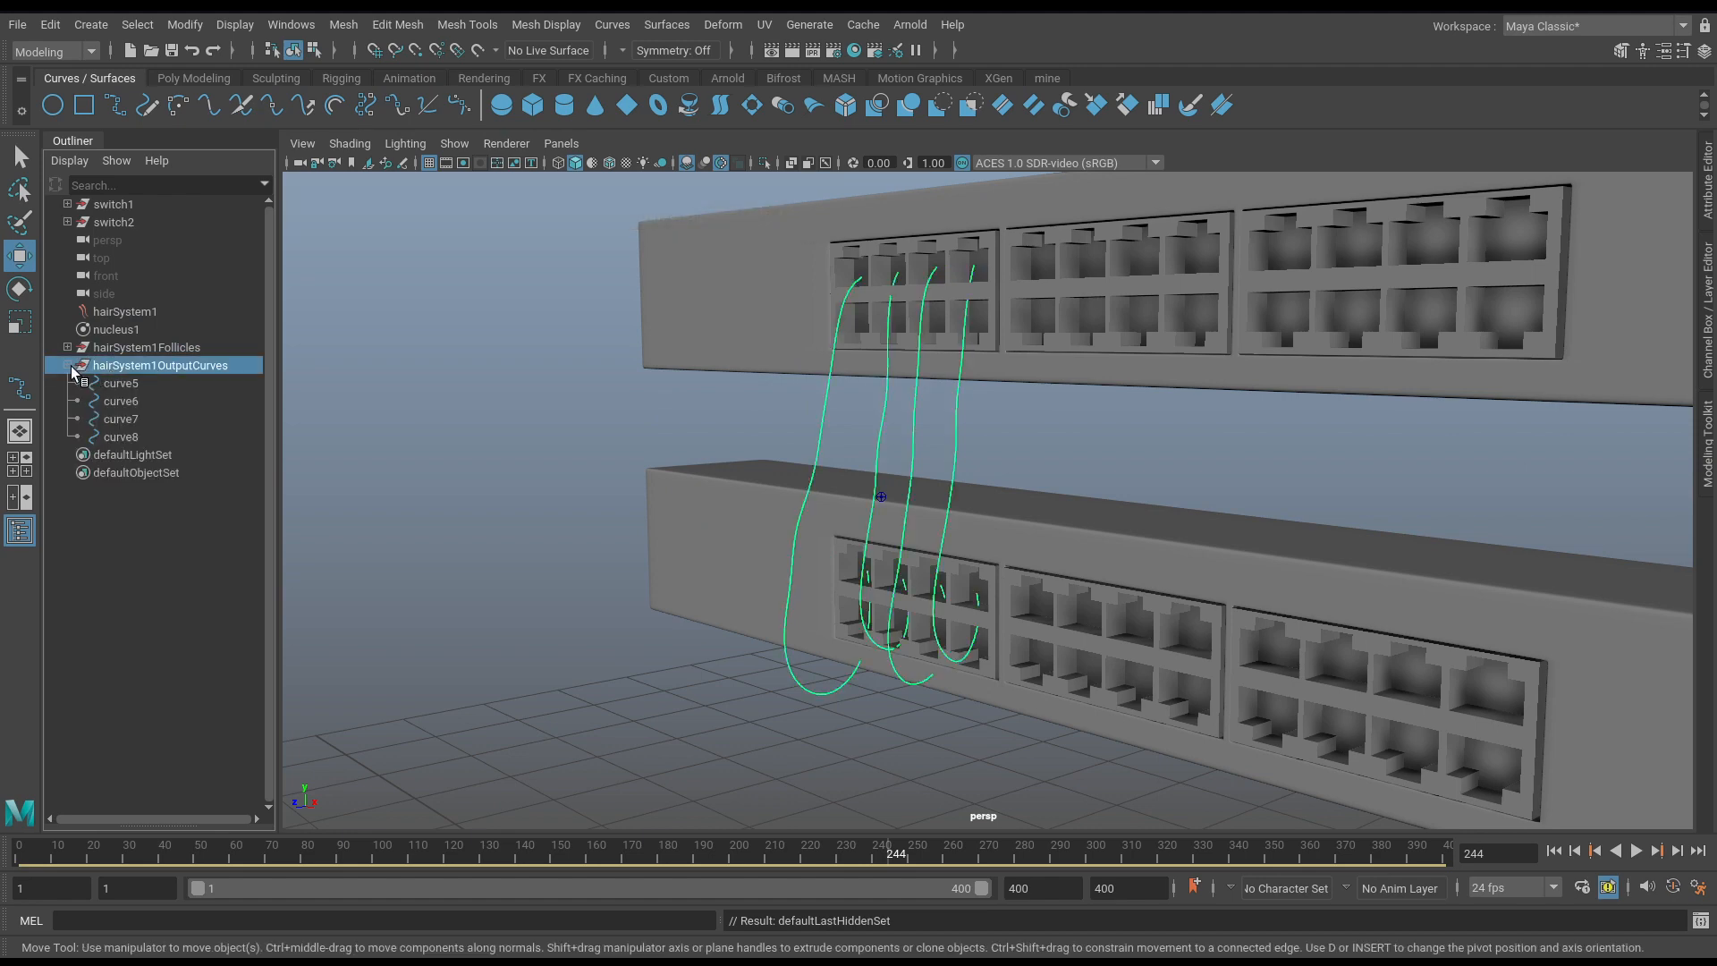
left_click(71, 366)
left_click_drag(889, 421, 850, 430, "alt")
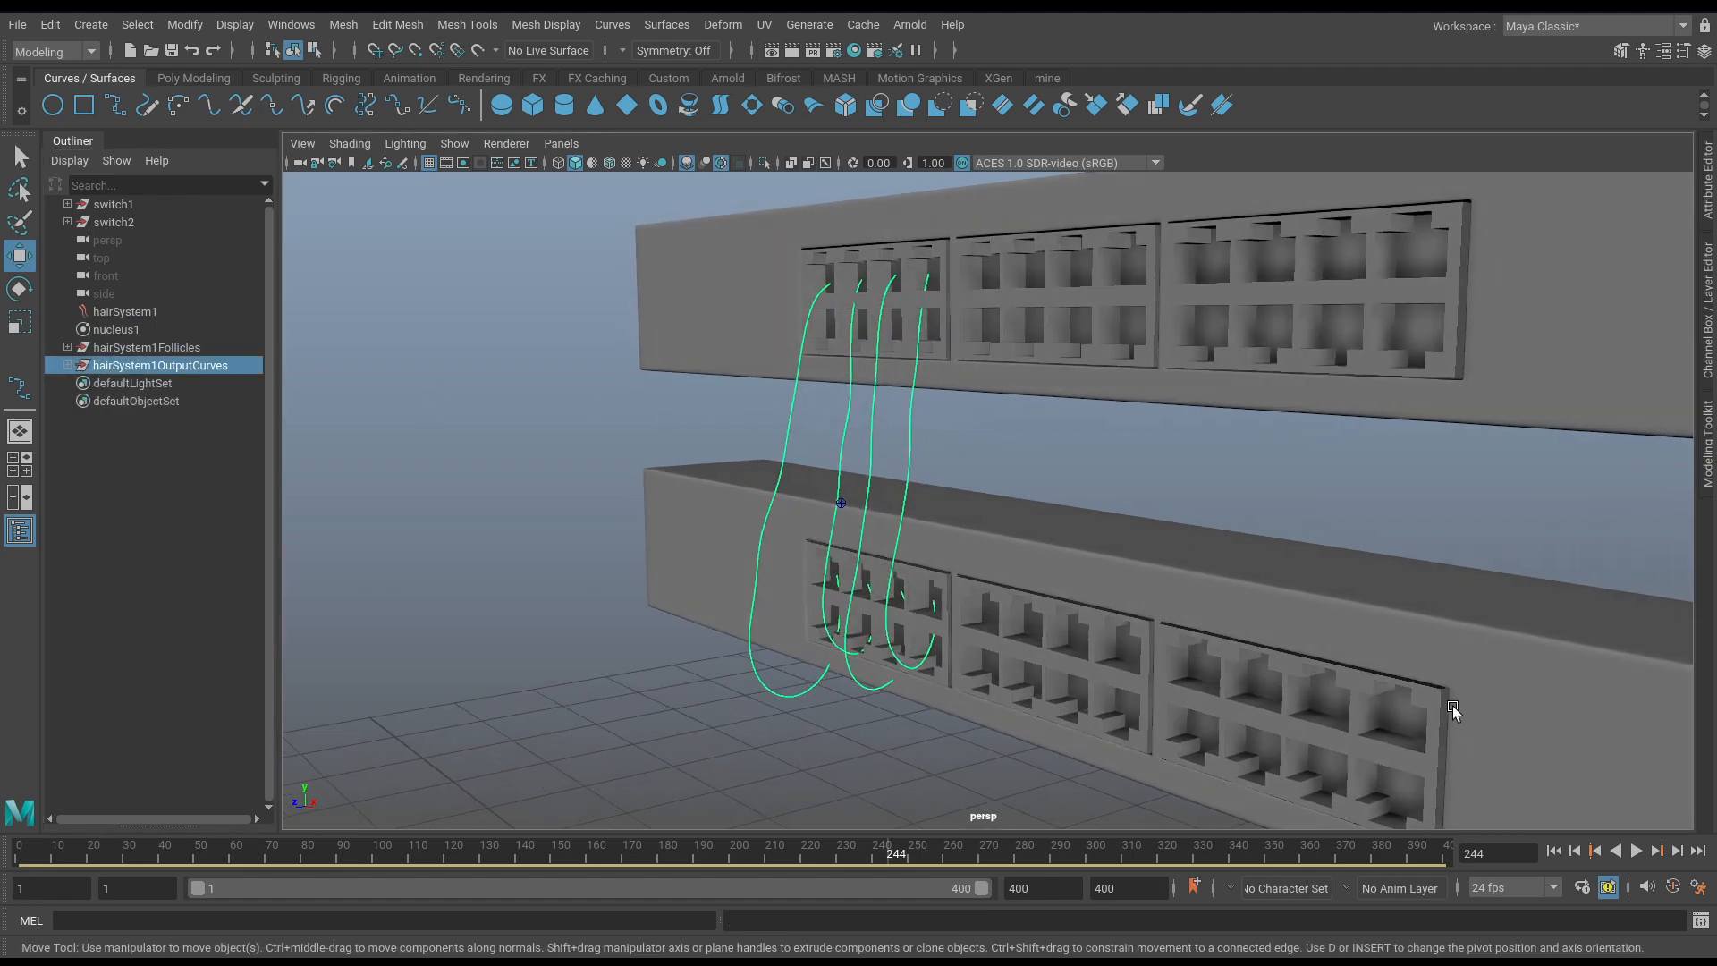
left_click_drag(1453, 711, 825, 596, "alt")
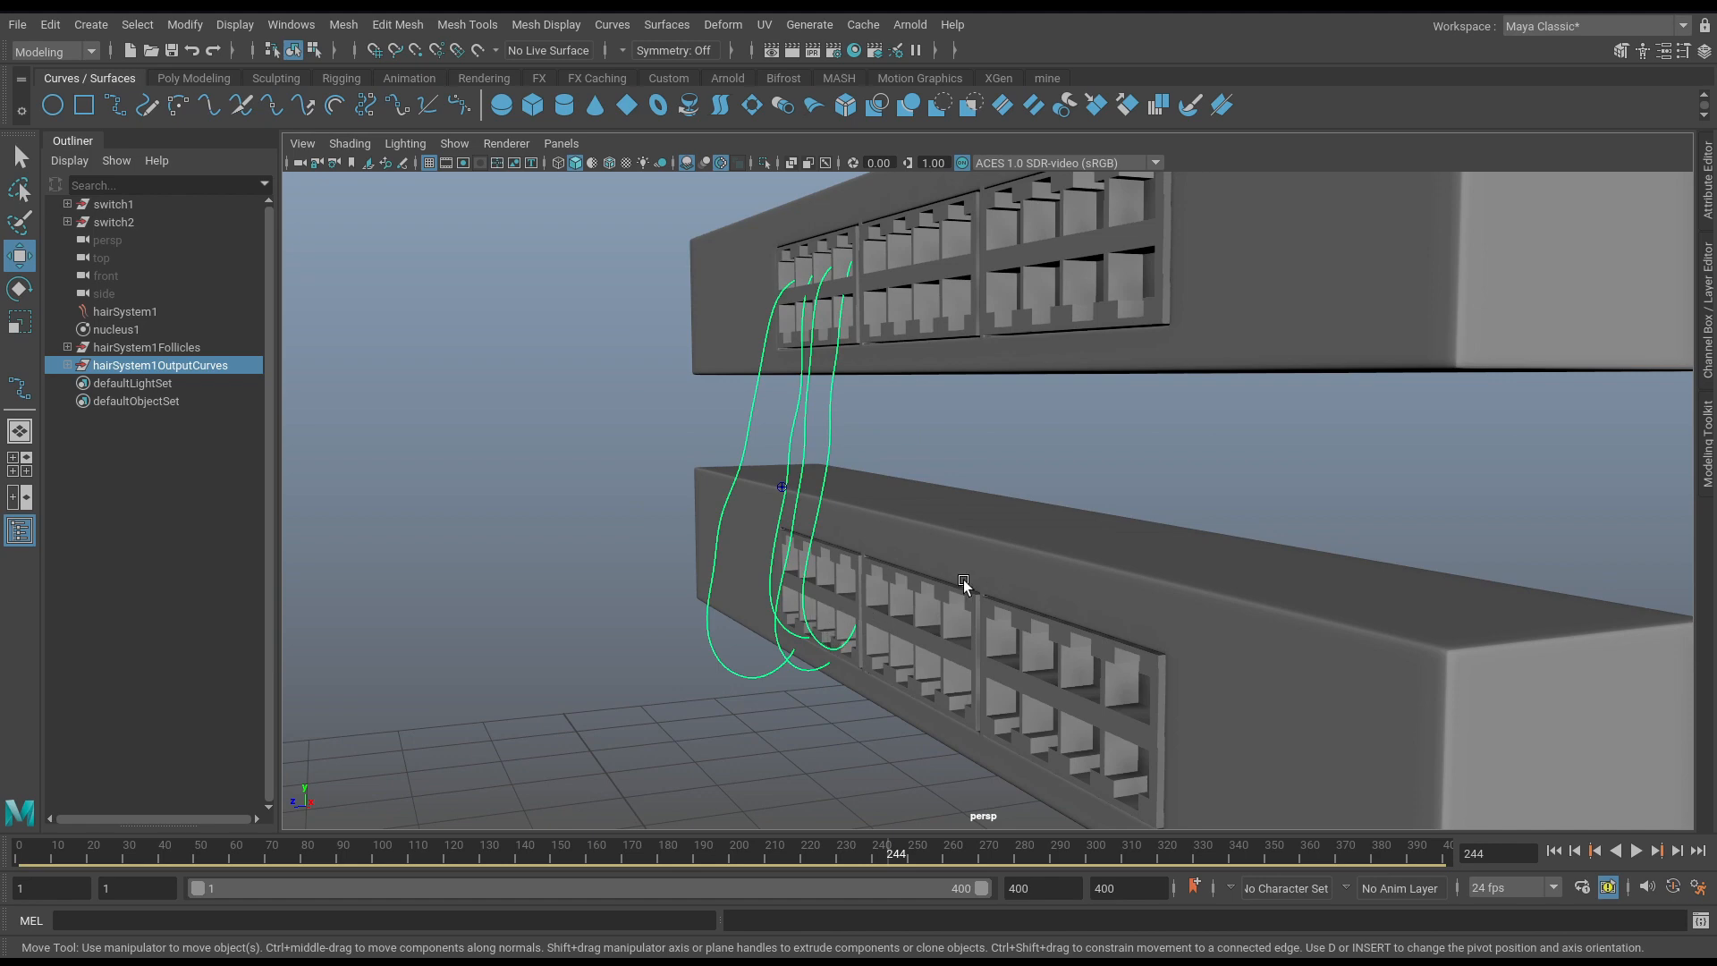
Replay the hair simulation from frame 1, check how the cables leave the ports, and return to the first frame.
left_click_drag(963, 580, 851, 304, "alt")
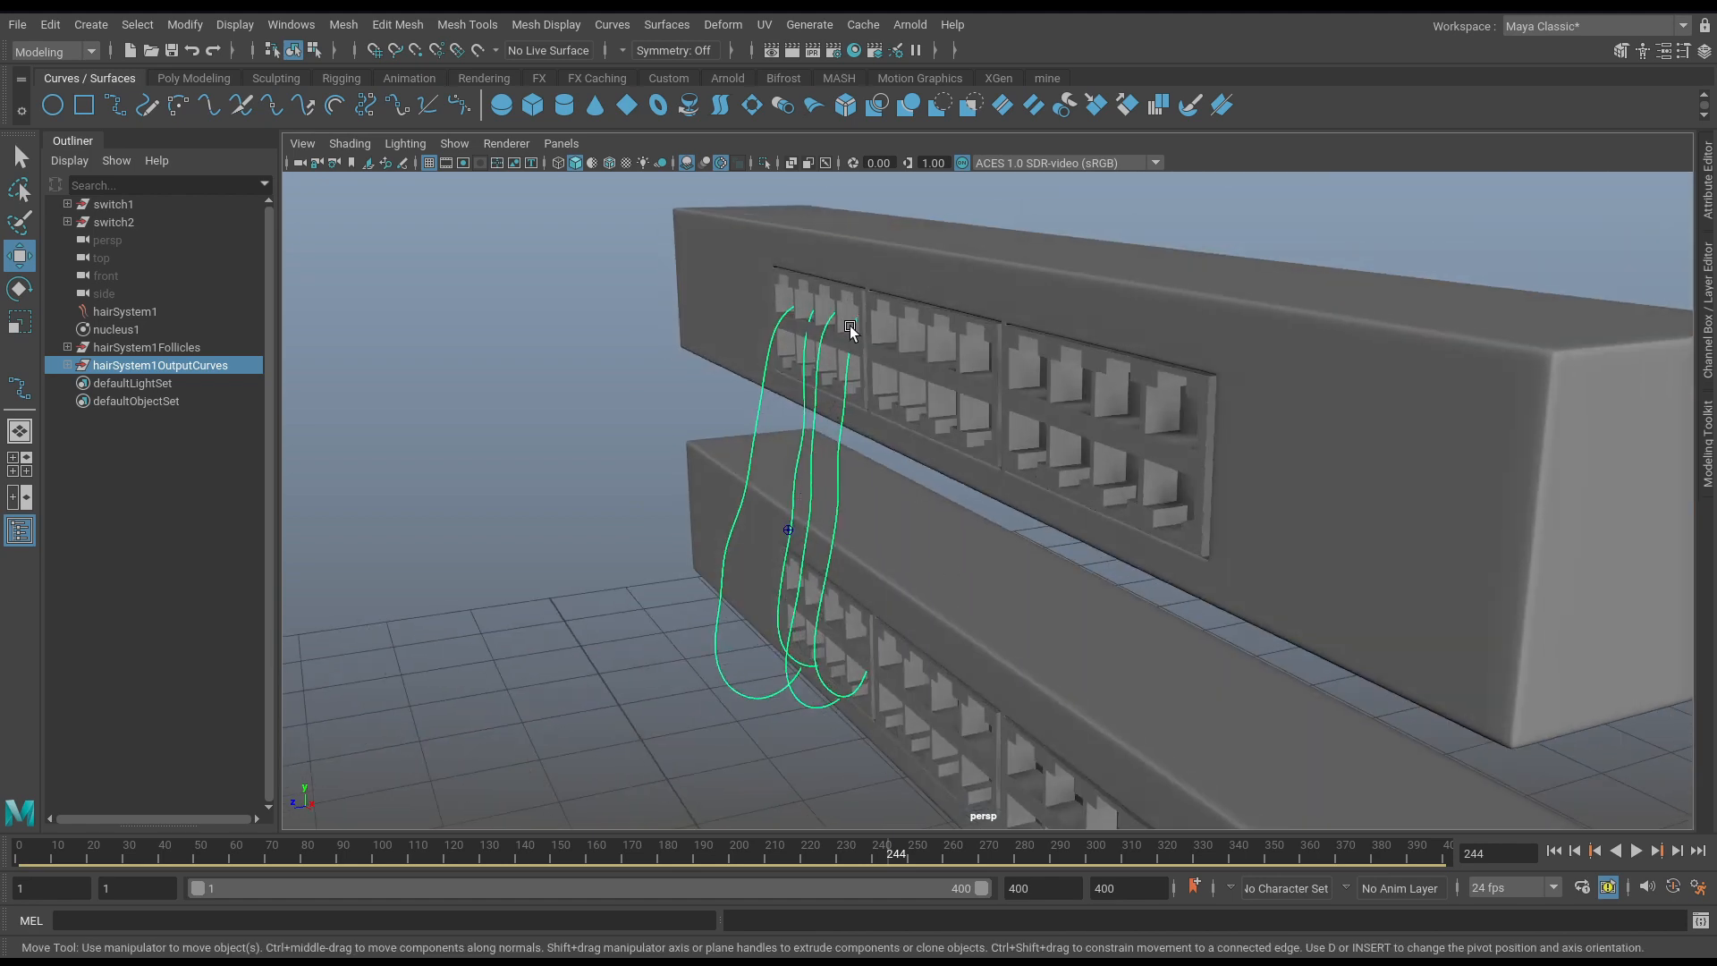
left_click(1557, 852)
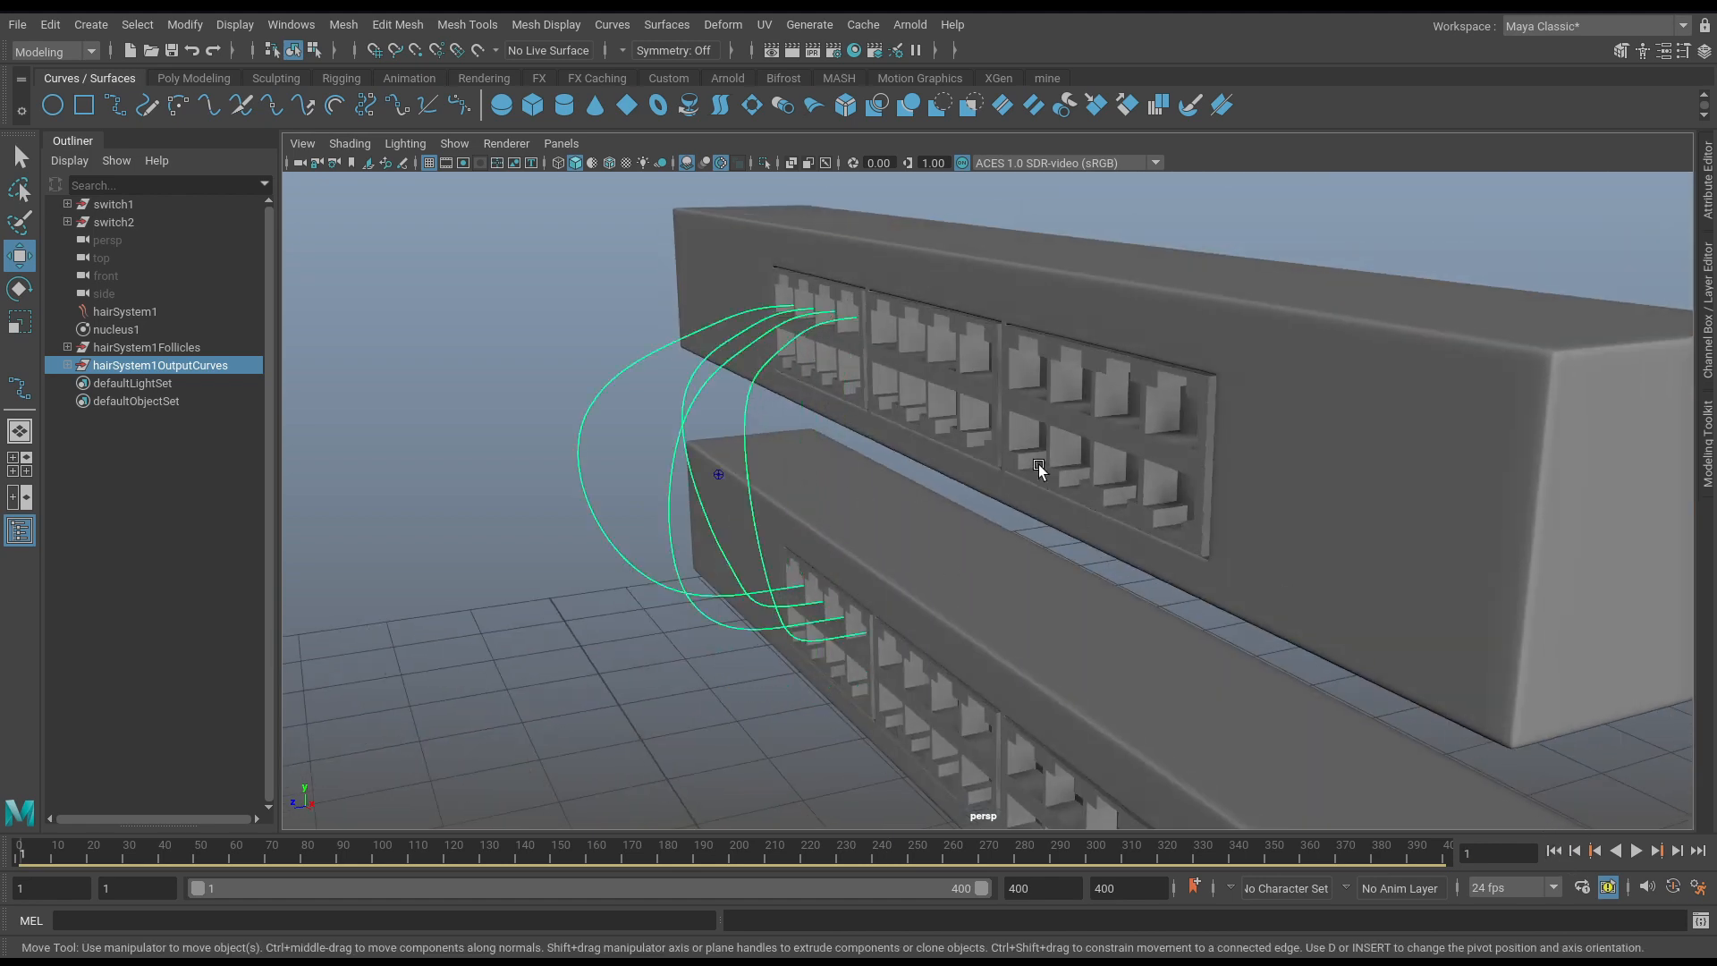
key("alt+v")
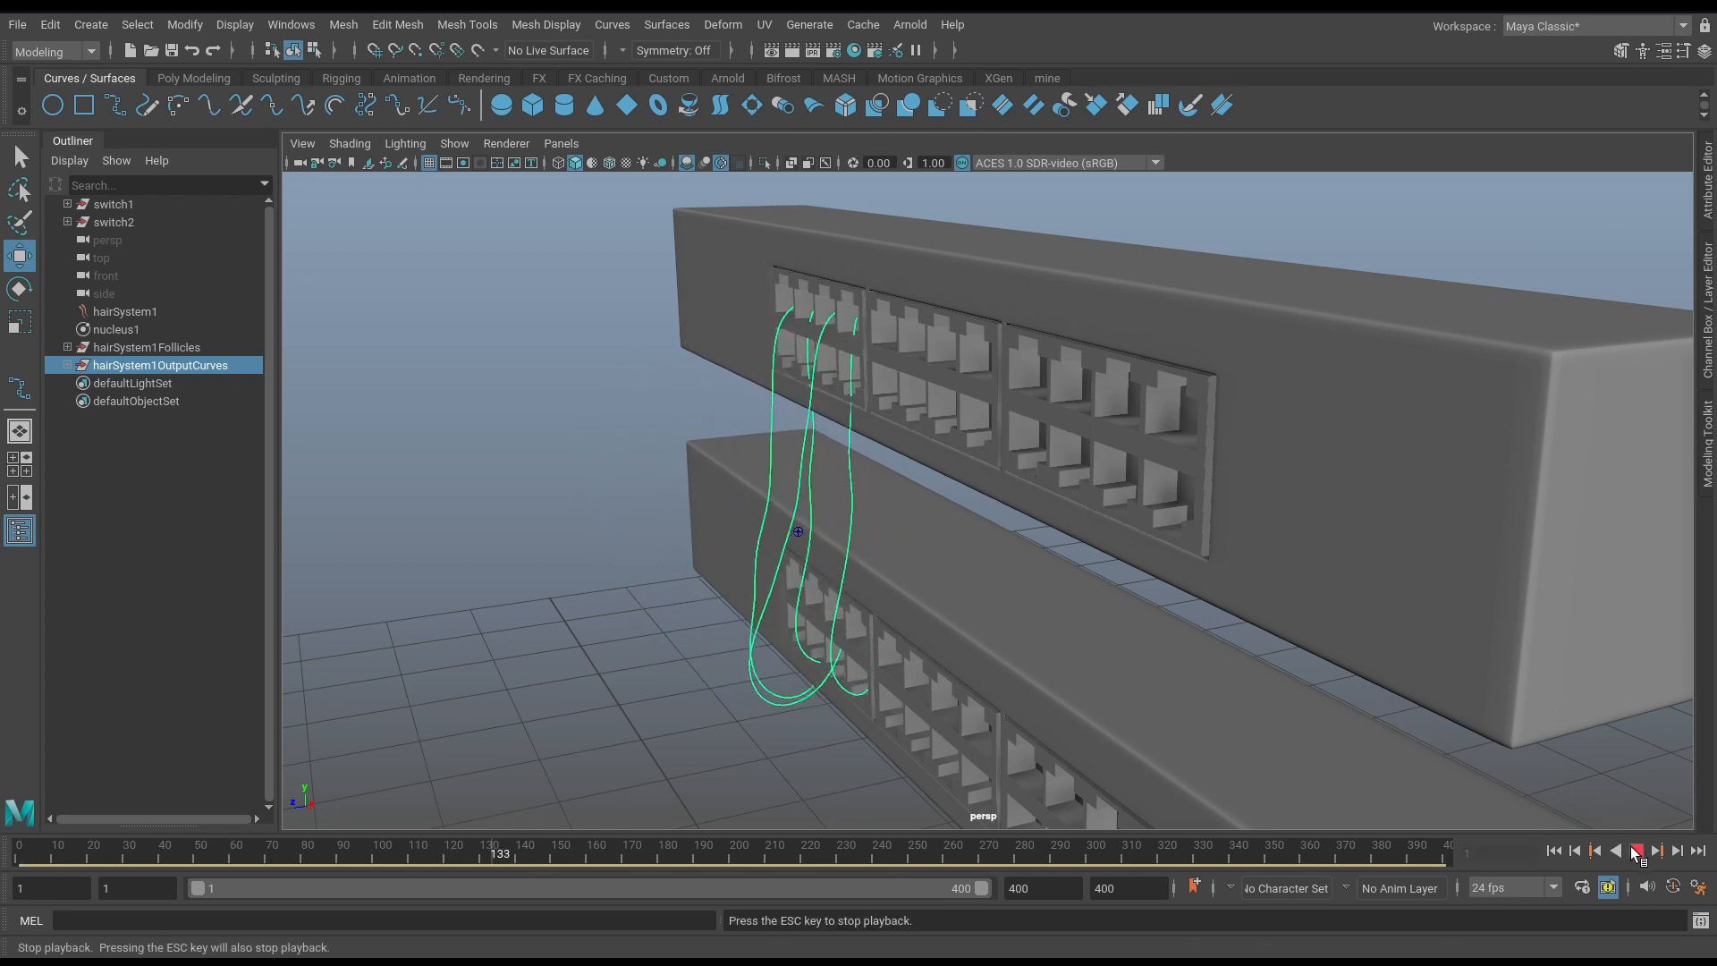
left_click(1574, 852)
left_click(1554, 851)
left_click_drag(973, 517, 957, 577, "alt")
scroll(912, 565, "down", 3)
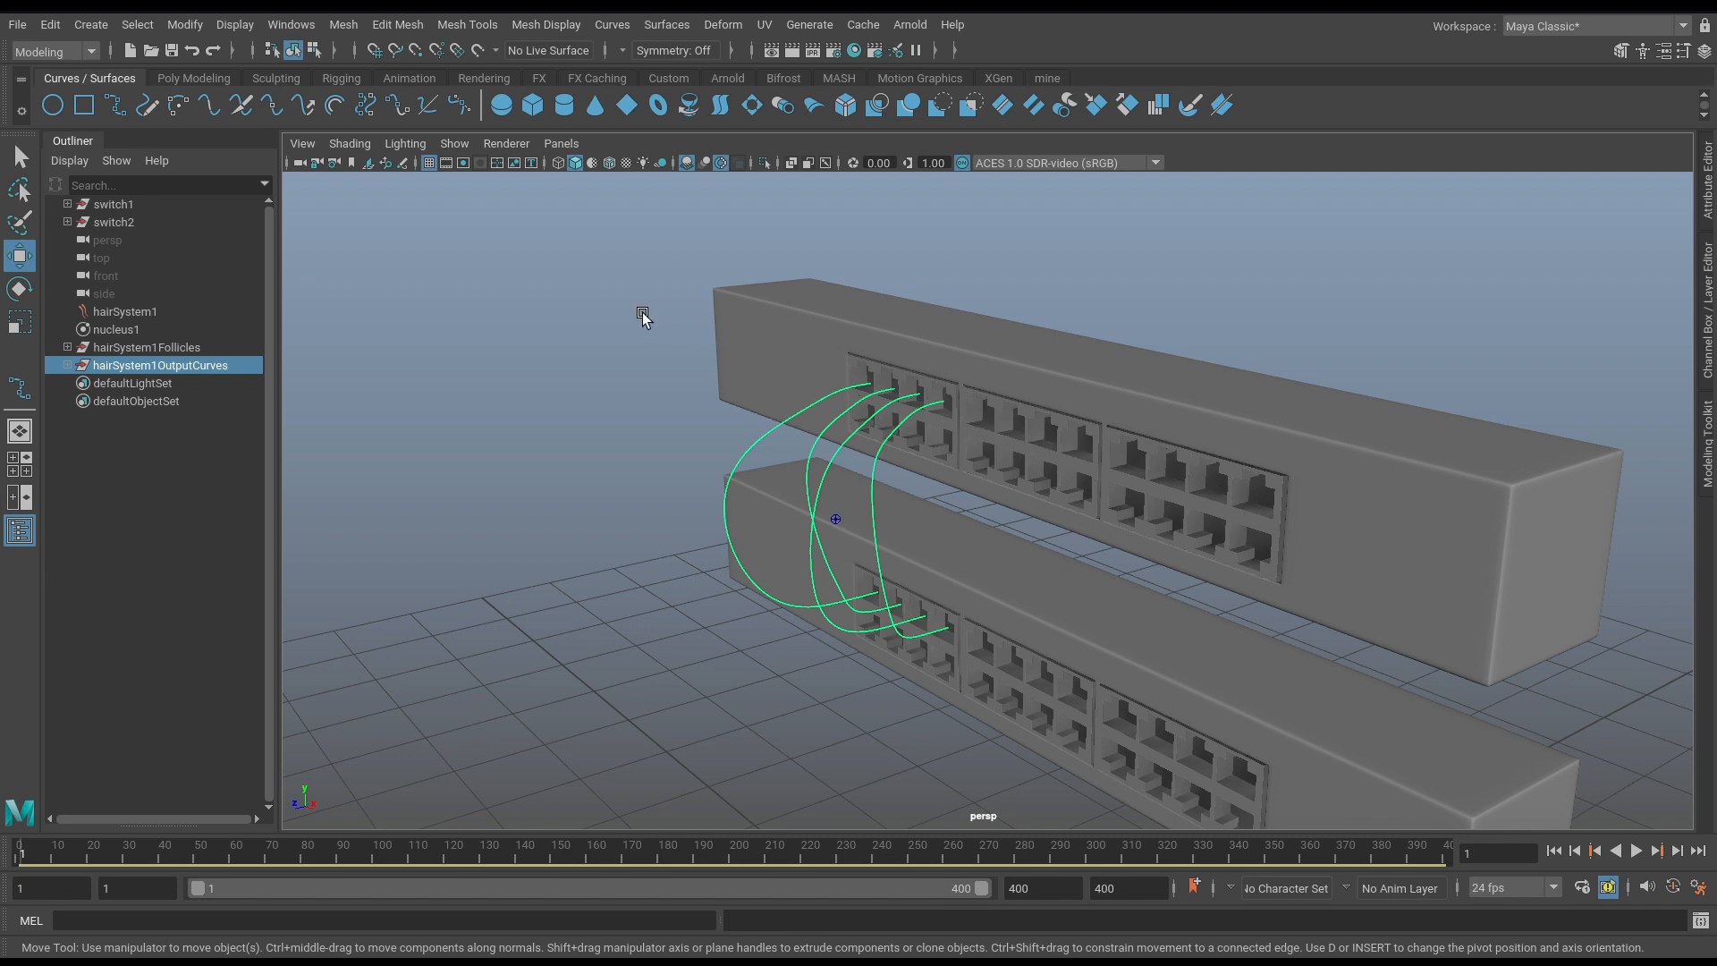
Create a polygon cube, raise it to the upper switch and stretch it into a long box in front of the ports.
left_click(207, 80)
left_click(95, 102)
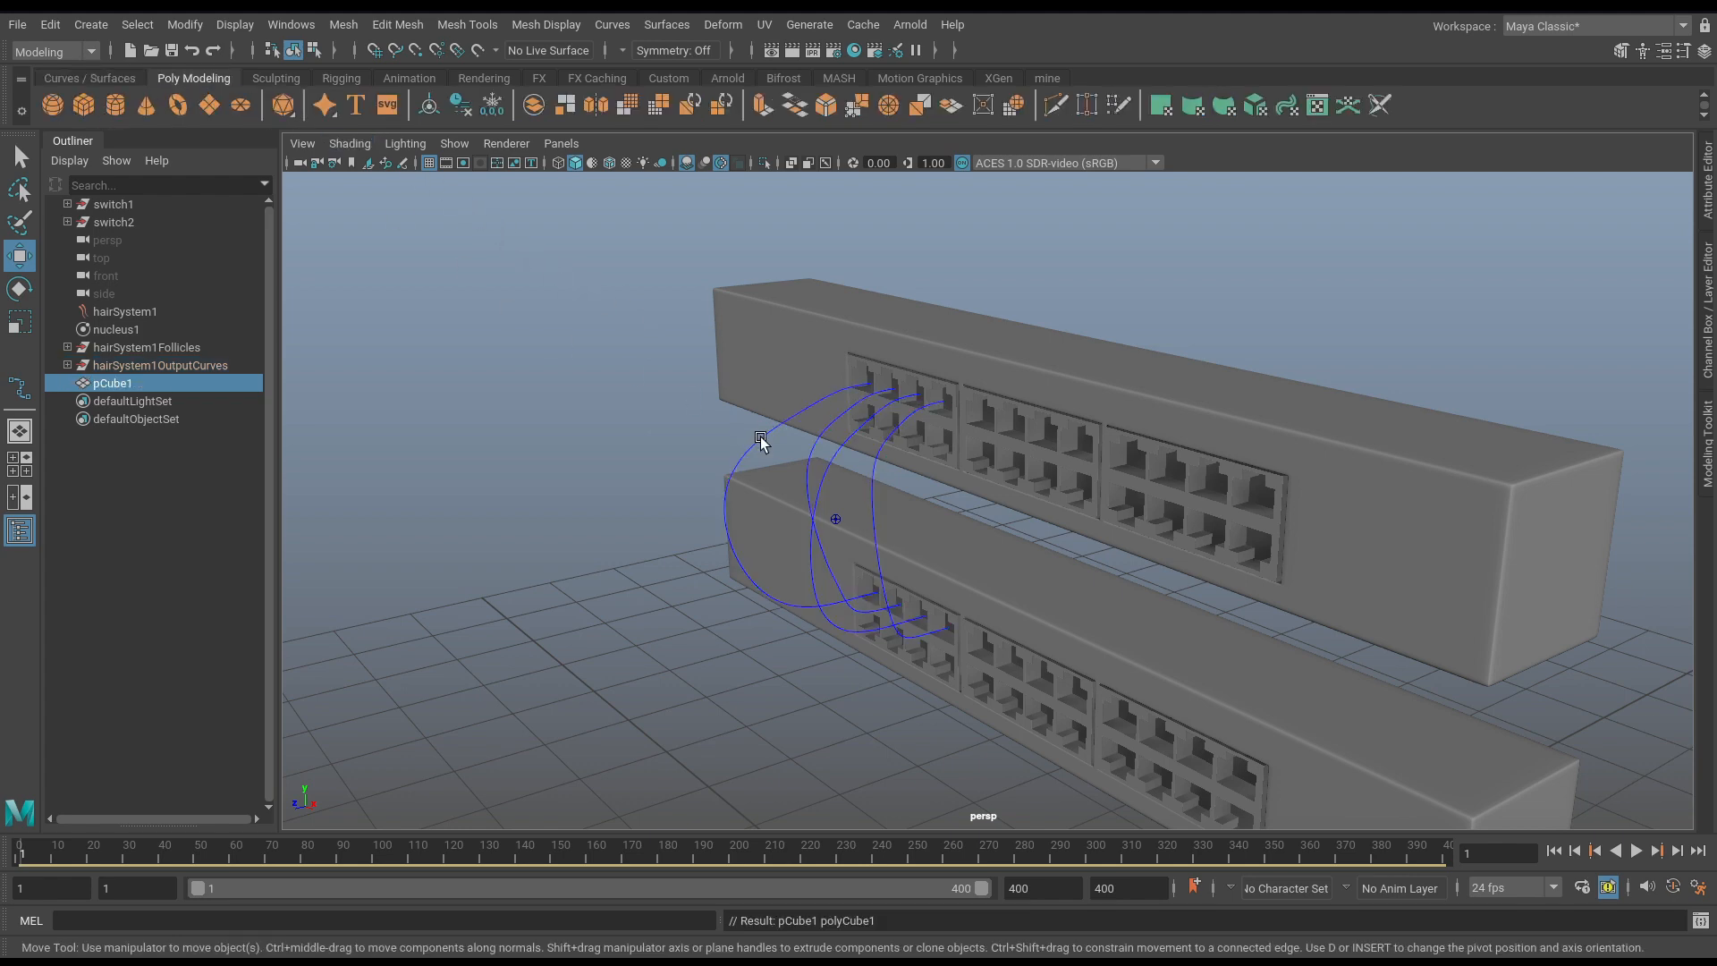
scroll(754, 434, "down", 4)
middle_click_drag(871, 546, 842, 452, "alt")
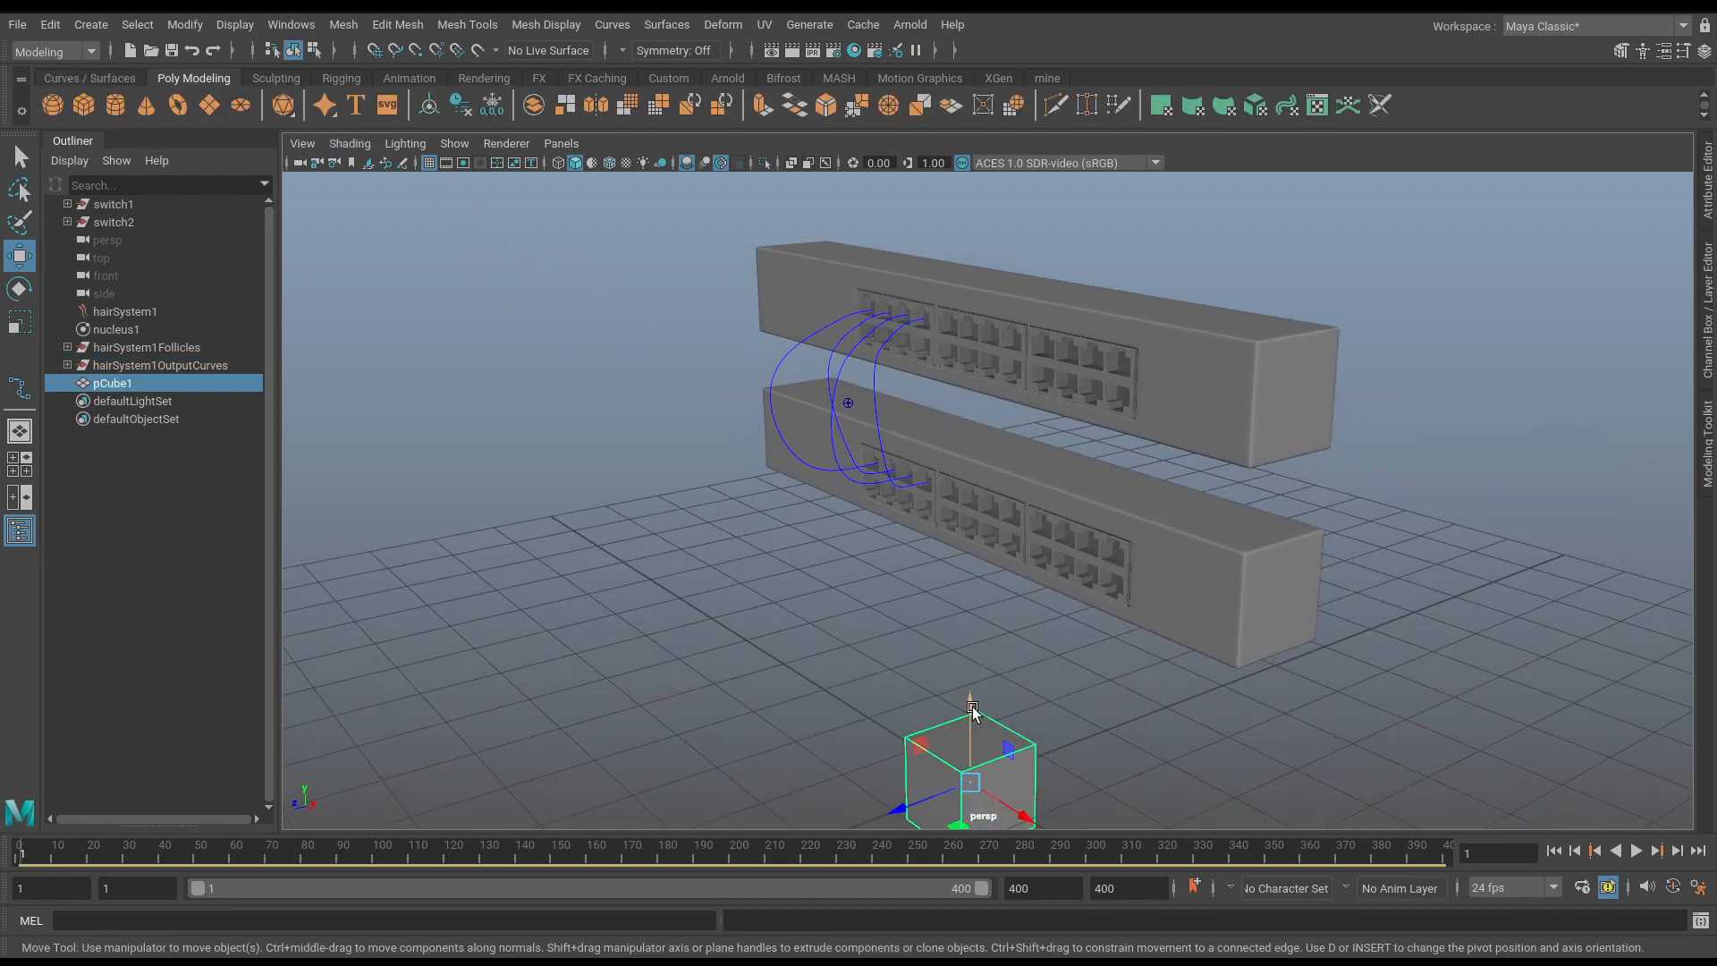
left_click_drag(973, 706, 1065, 529)
key("r")
key("w")
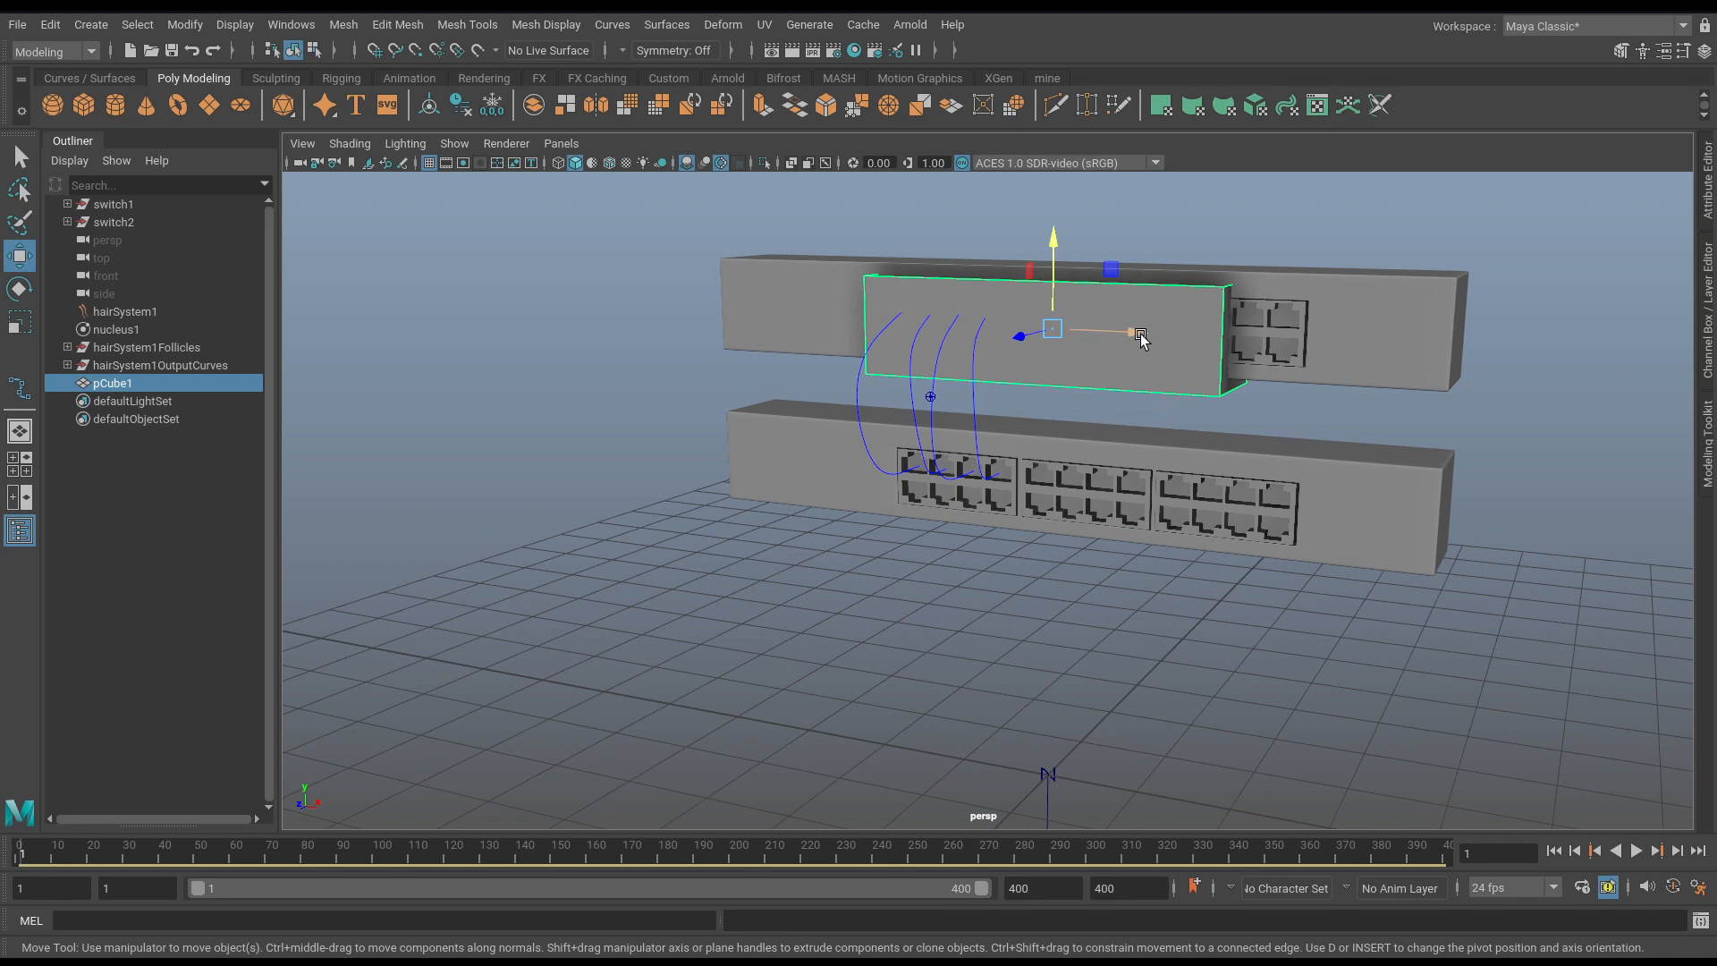
Scale the box to about 4.4 in X and 0.5 in Z and push it inside the upper switch behind the ports.
left_click_drag(1156, 333, 1085, 487)
key("r")
key("w")
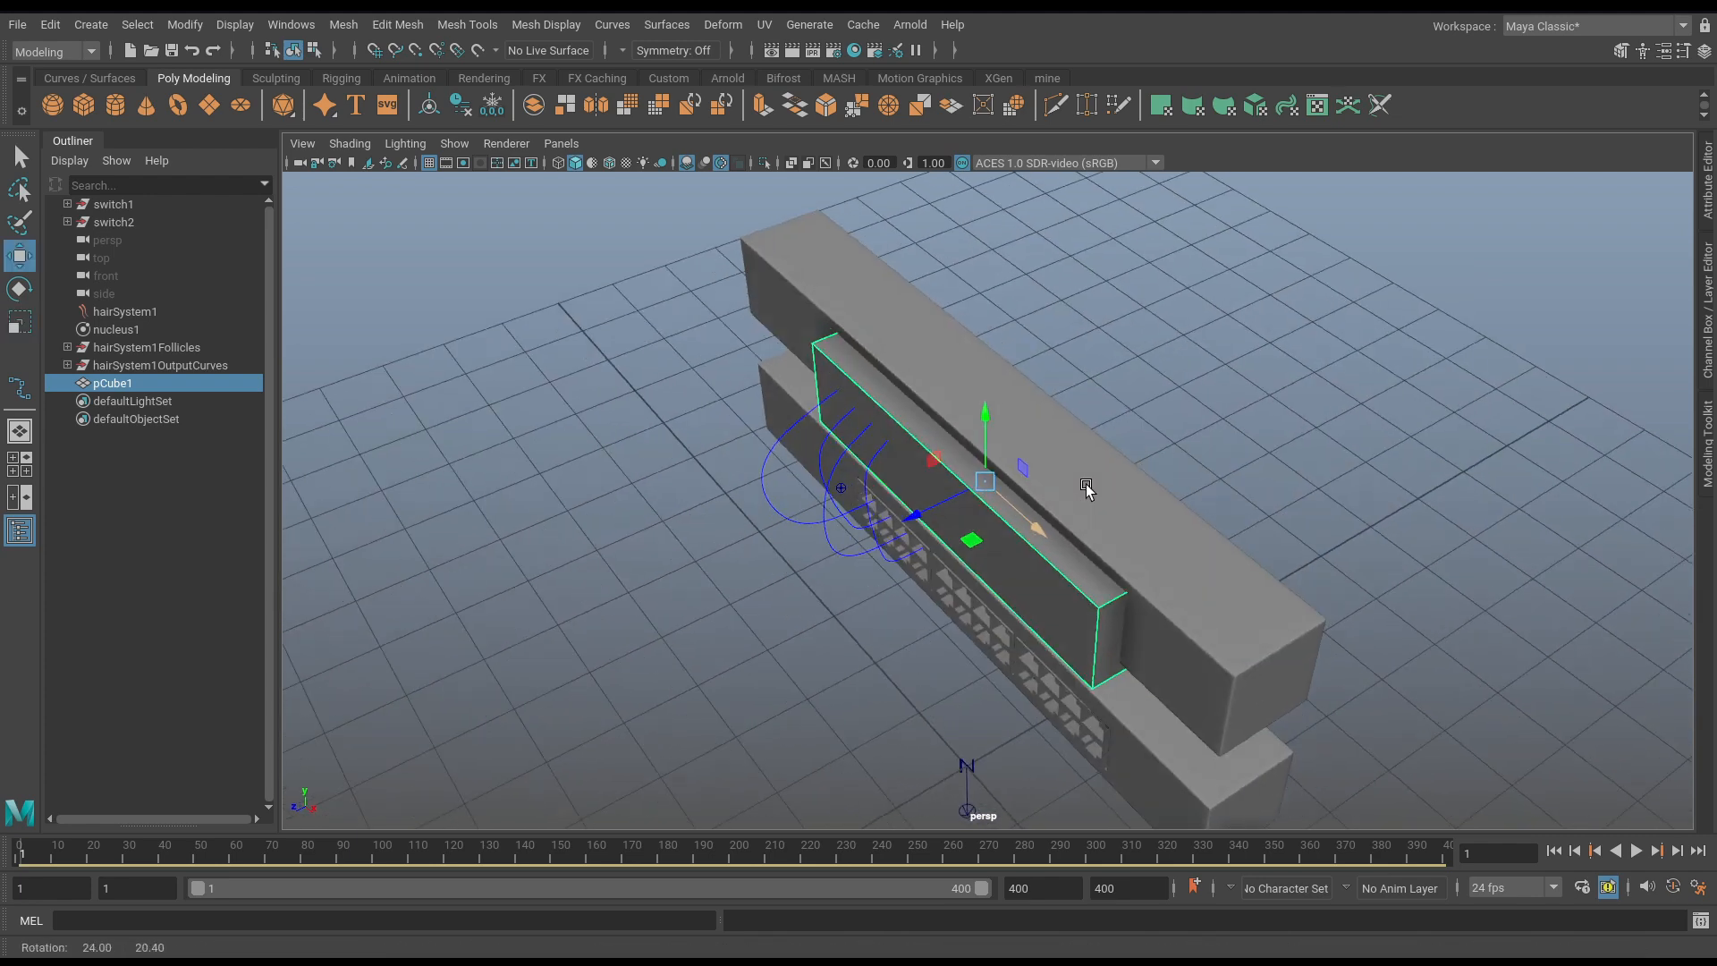
key("r")
left_click_drag(919, 514, 996, 480)
key("w")
right_click_drag(996, 480, 1441, 498, "alt")
left_click_drag(1341, 528, 1217, 572, "alt")
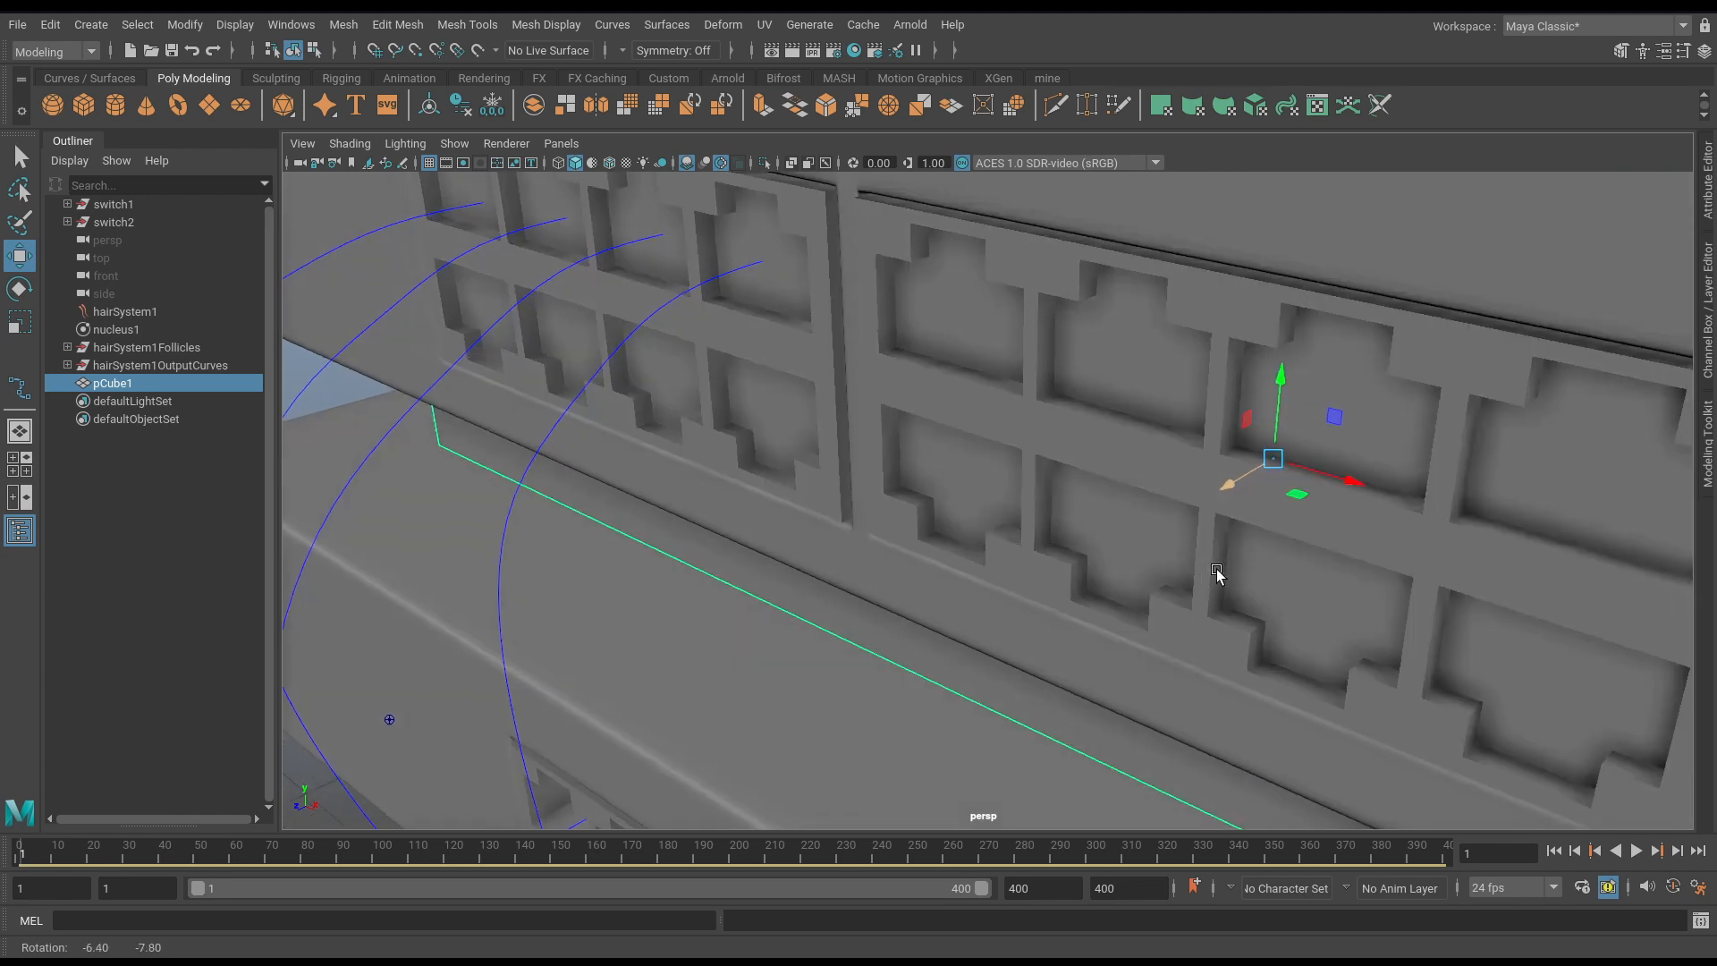
Select the four output curves, center their pivots and shift them slightly outward from the switch ports.
left_click(769, 260)
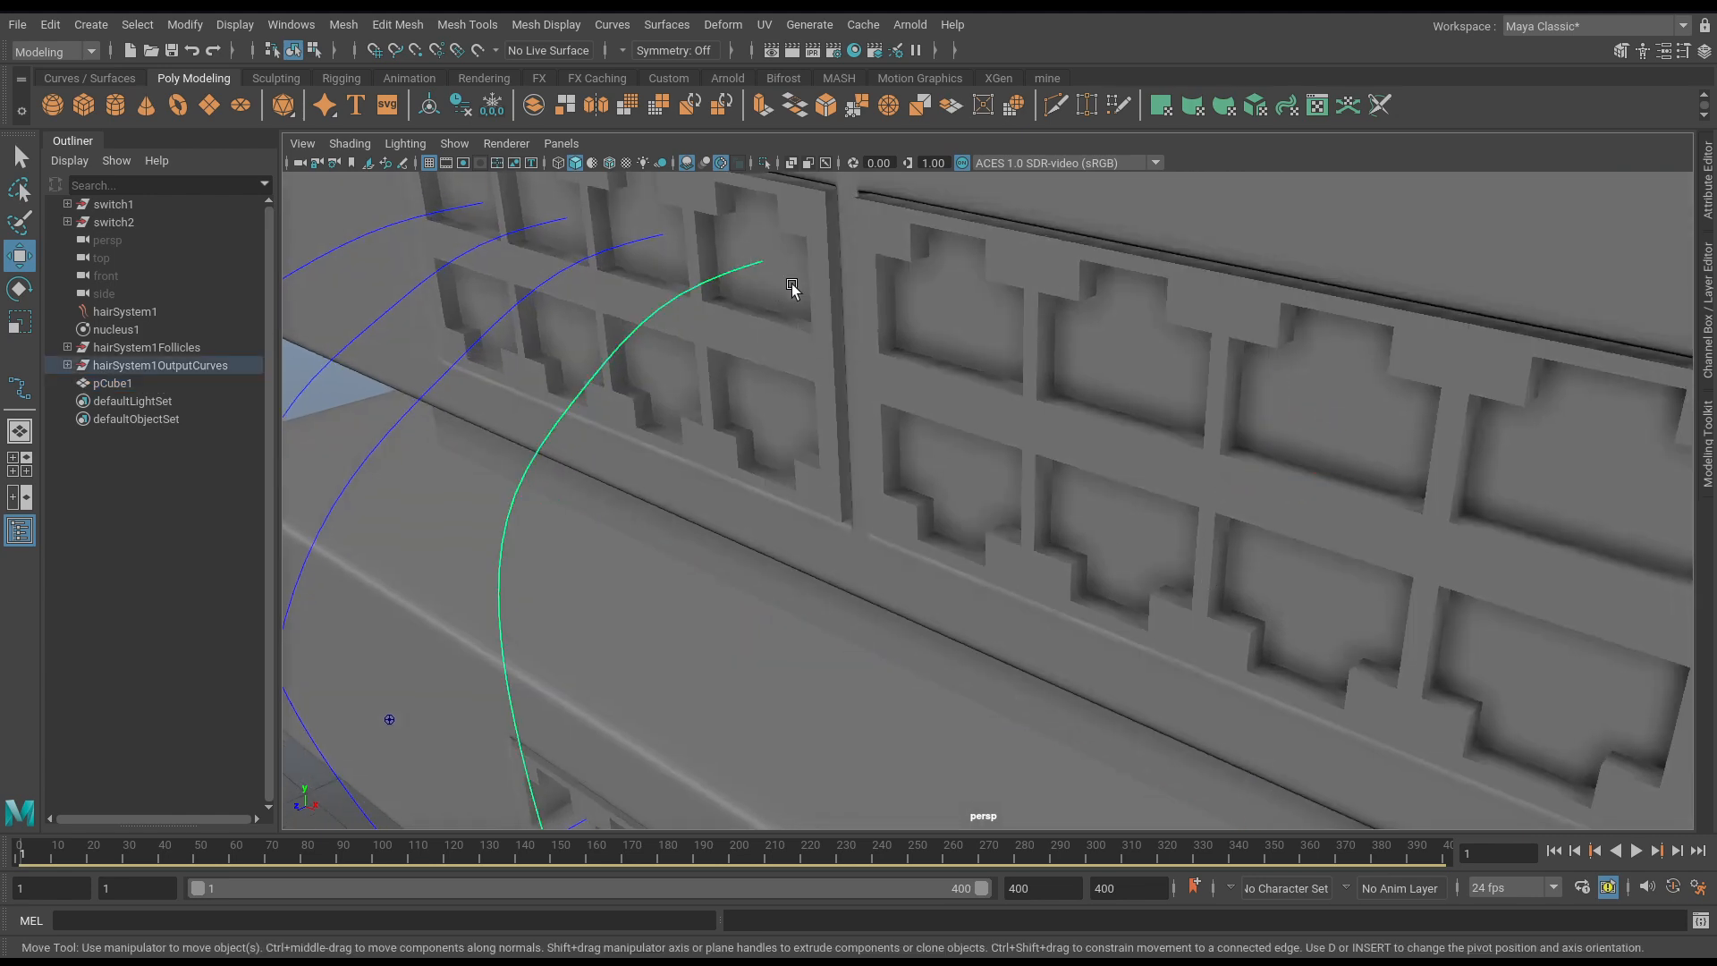
left_click_drag(934, 336, 827, 320, "alt")
scroll(894, 337, "down", 5)
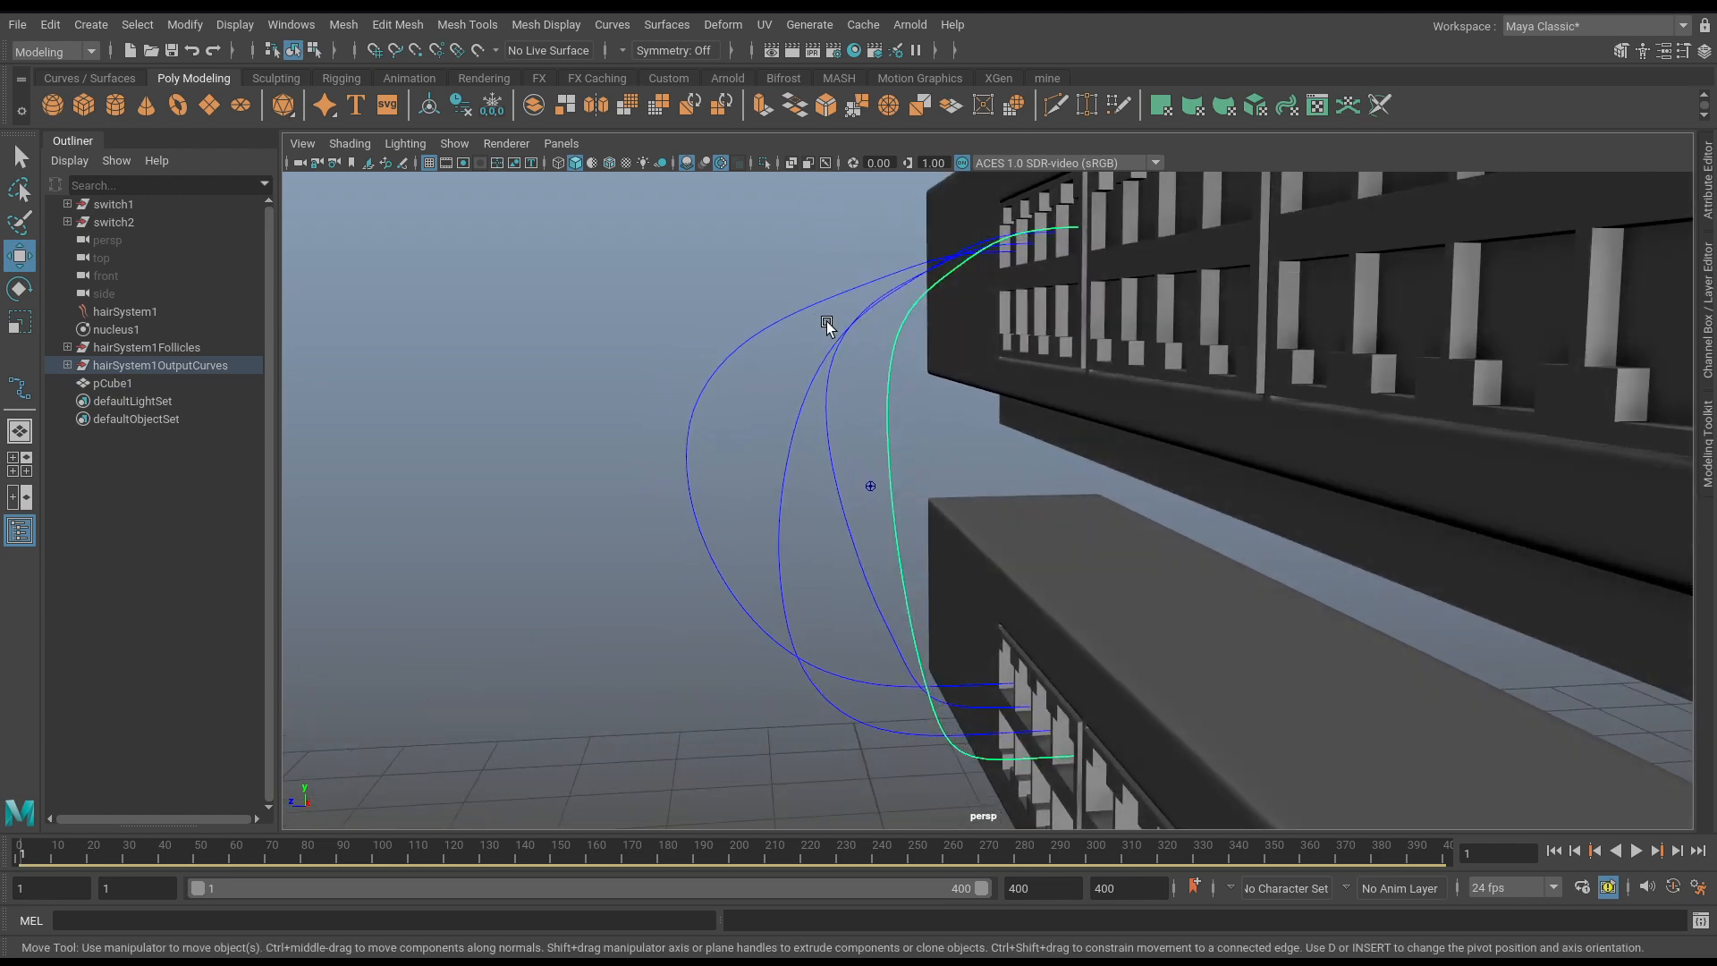
left_click(1145, 304)
left_click_drag(1190, 305, 1249, 334, "alt")
left_click_drag(602, 391, 936, 427, "alt")
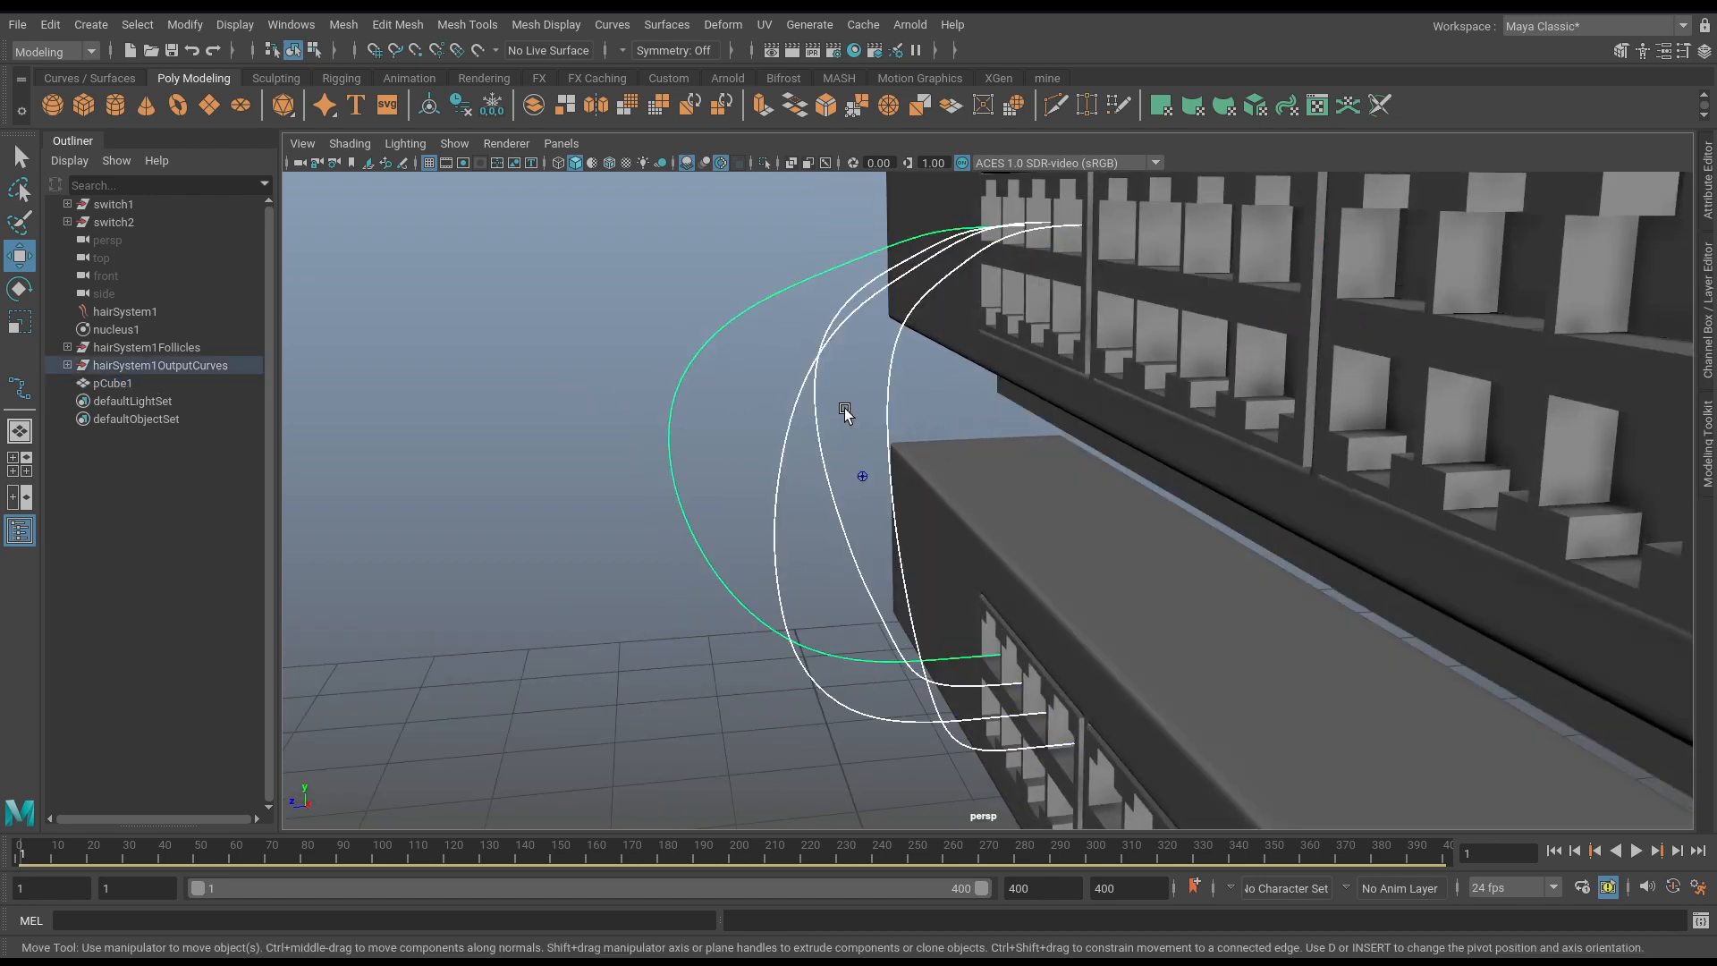
key("space")
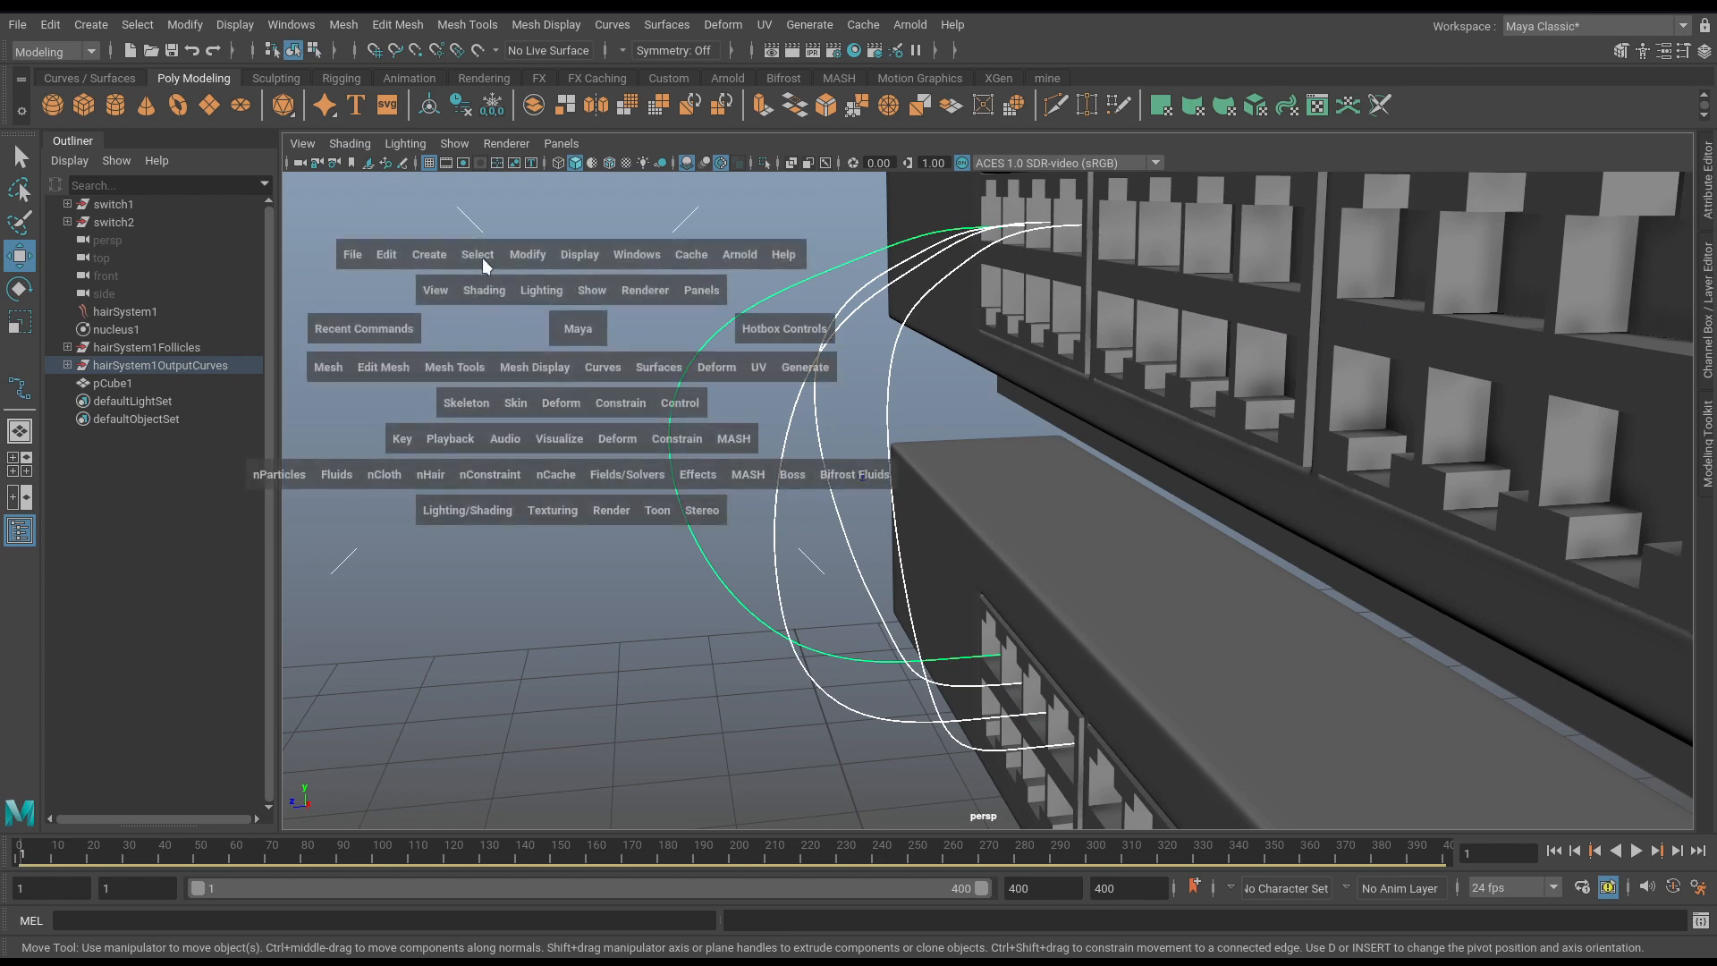
left_click(512, 250)
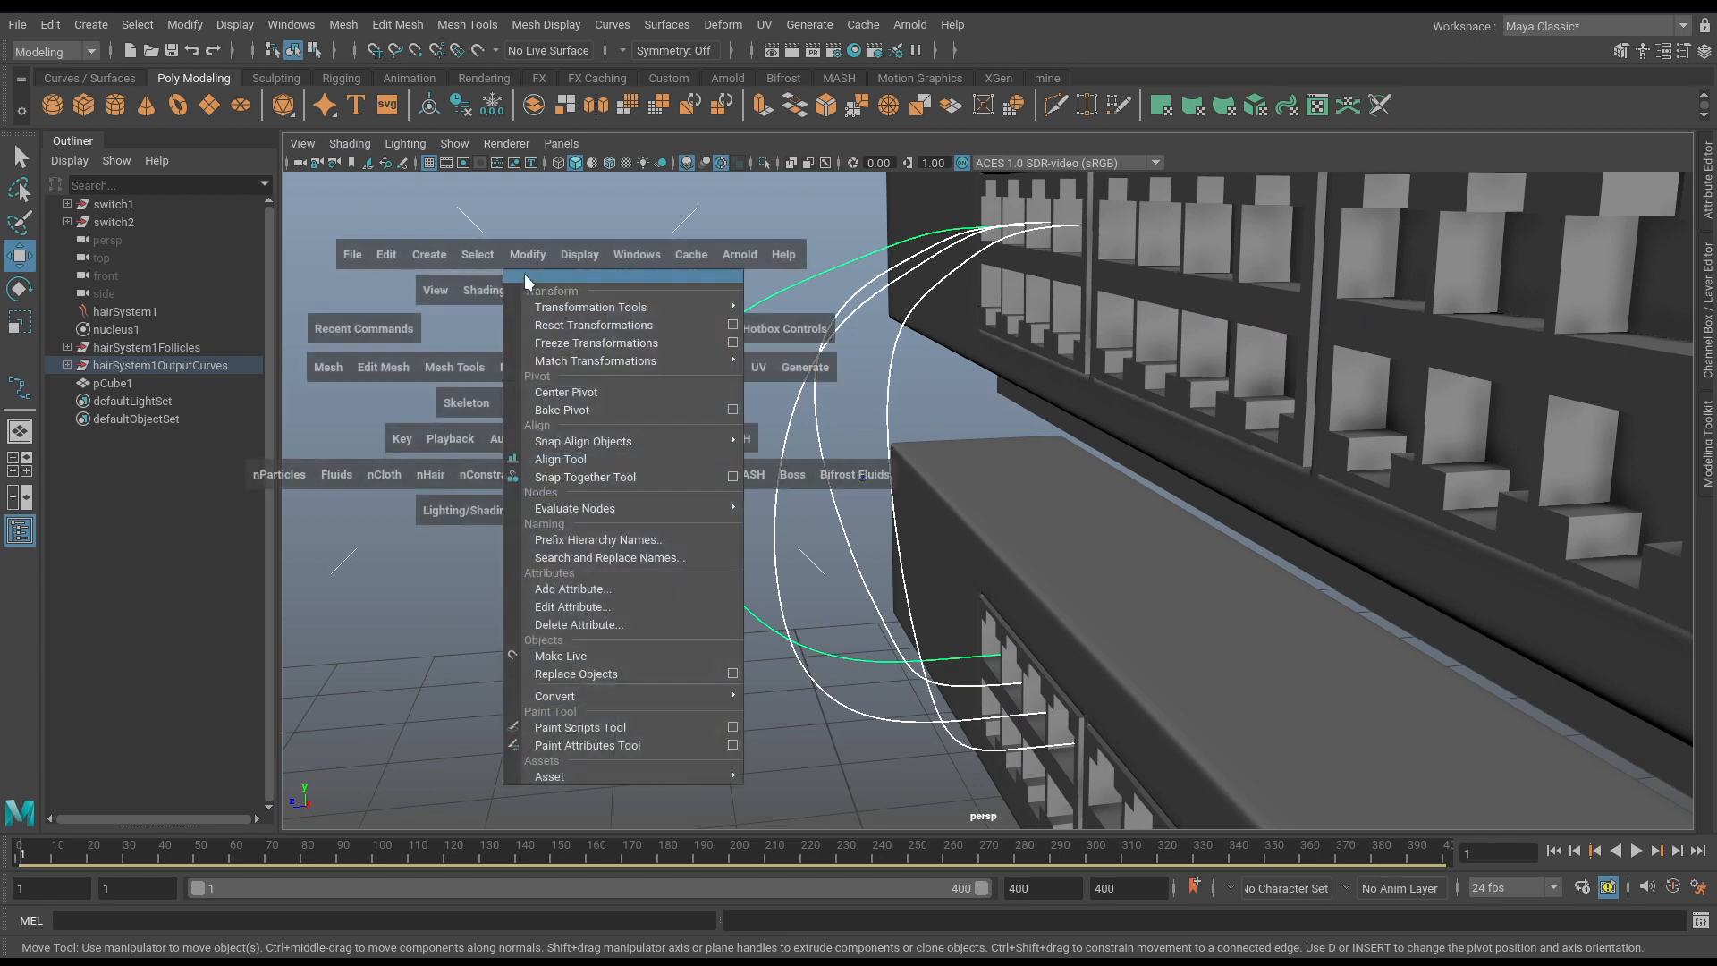
left_click(558, 393)
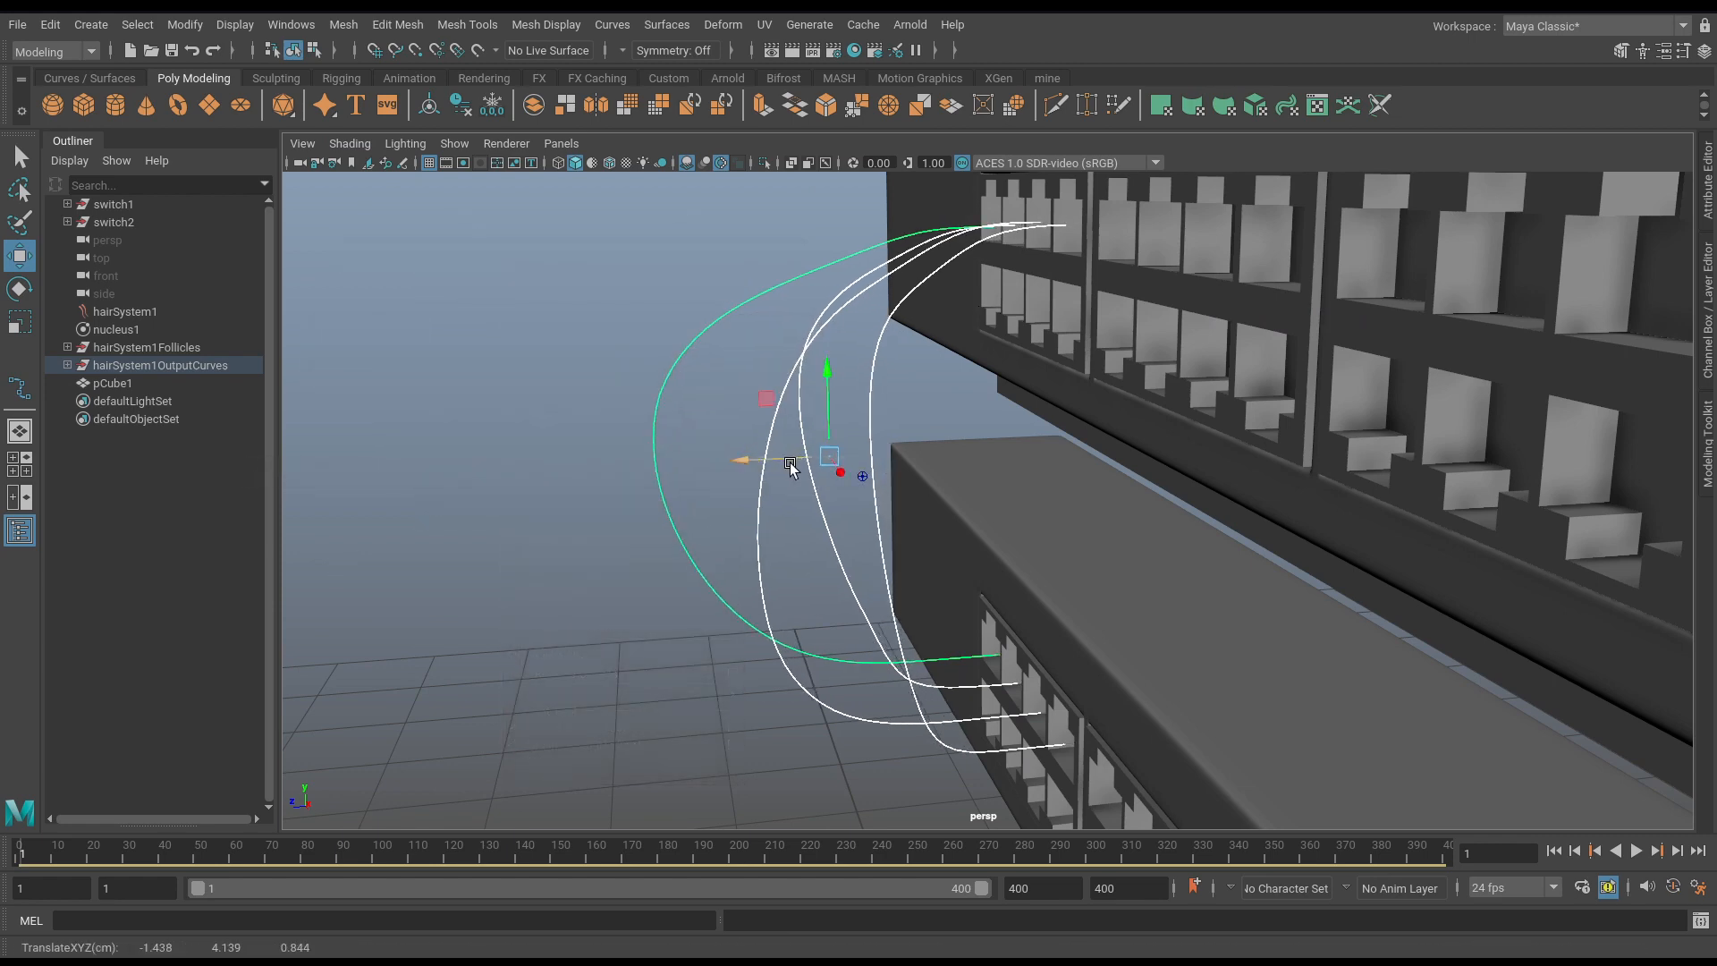
left_click_drag(792, 467, 1360, 331, "alt")
Move pCube1 slightly forward to about Z -0.088 and reduce its Y scale to about 0.725 so it fits within the upper switch.
left_click(1306, 280)
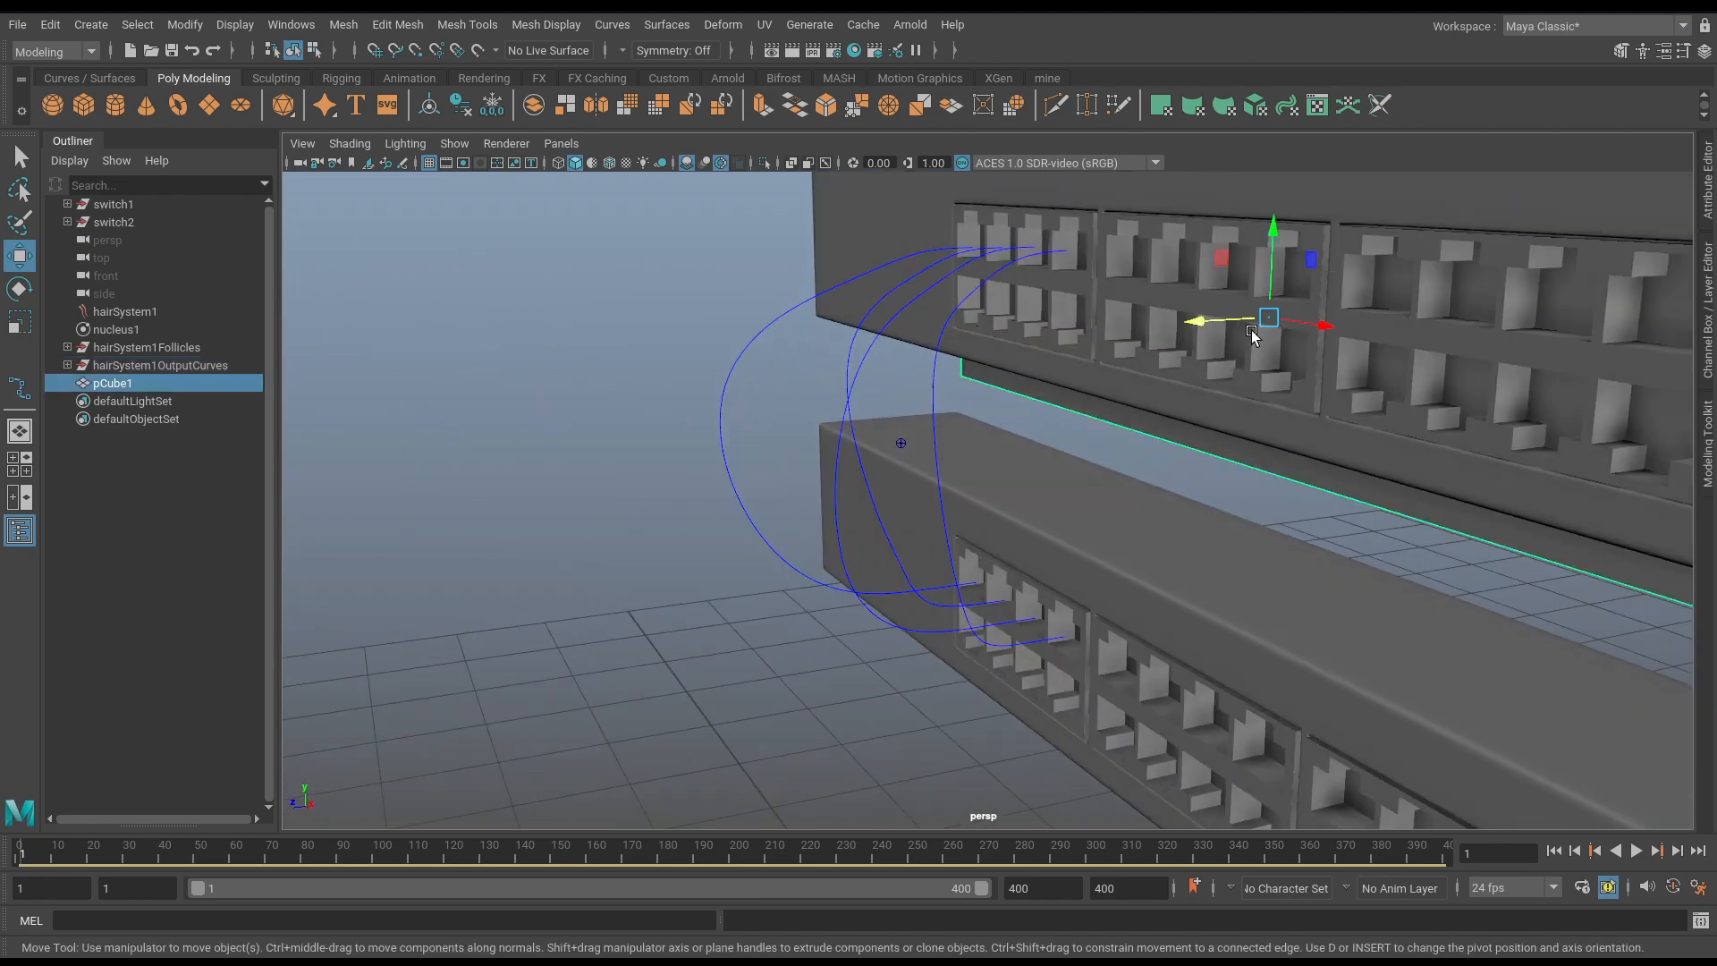
left_click_drag(1252, 335, 1212, 328)
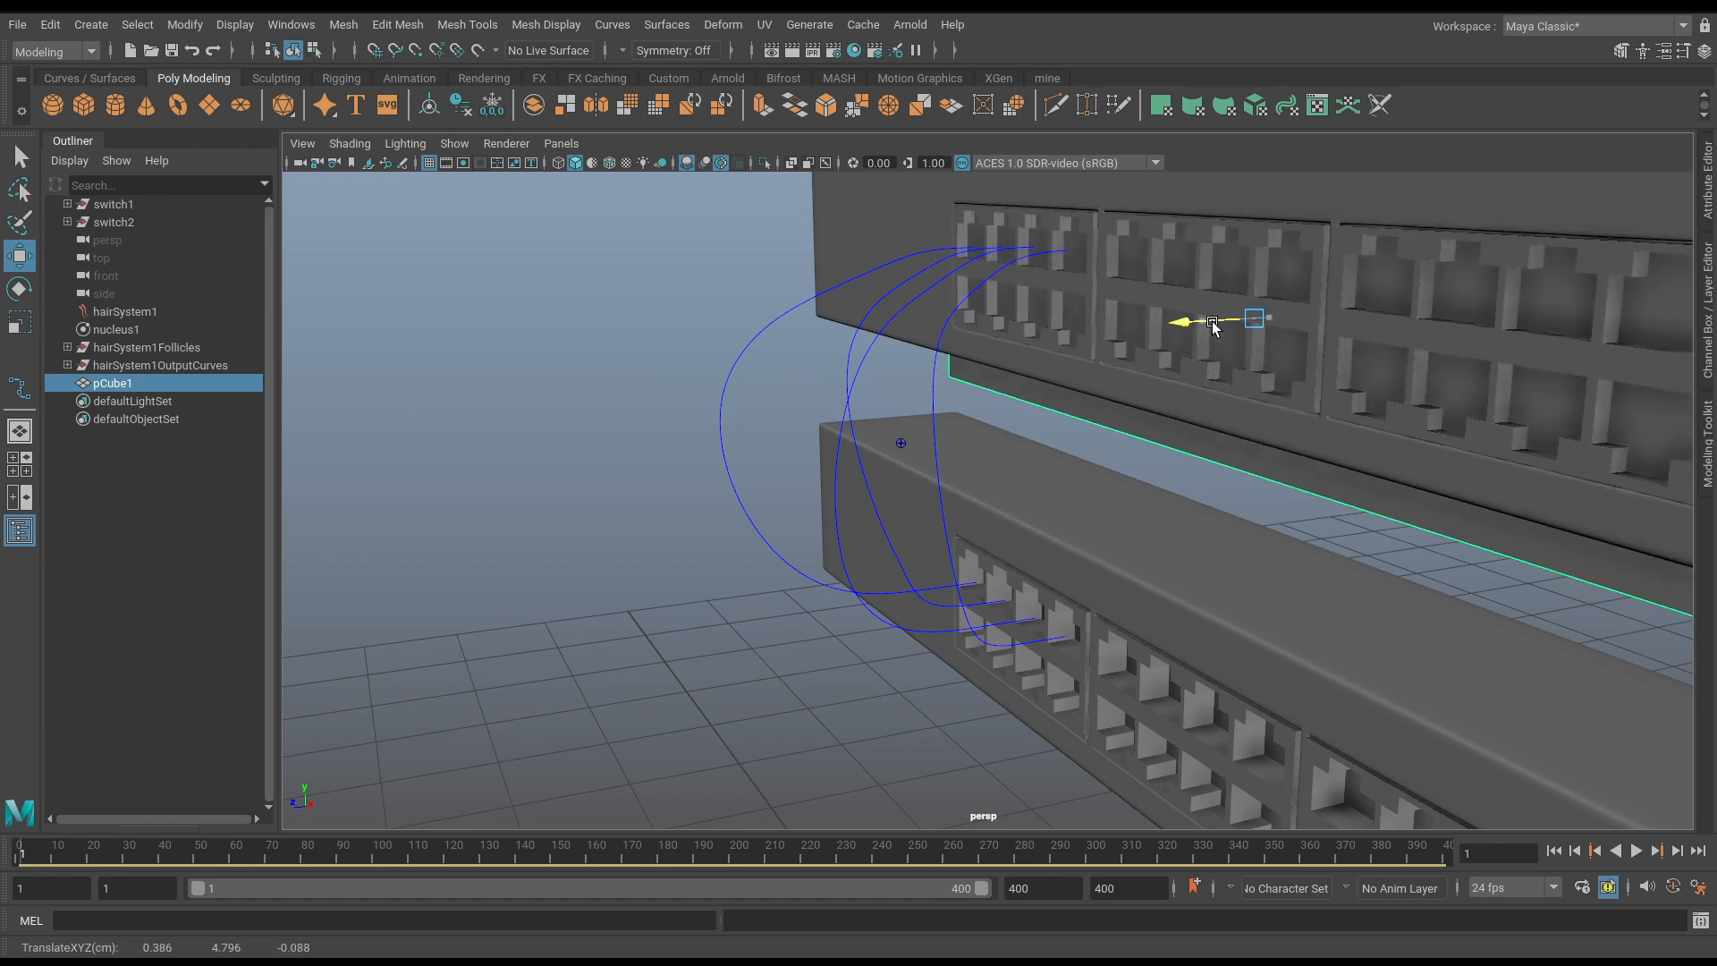
middle_click_drag(1107, 458, 1161, 379, "alt")
right_click_drag(1330, 437, 1120, 392, "alt")
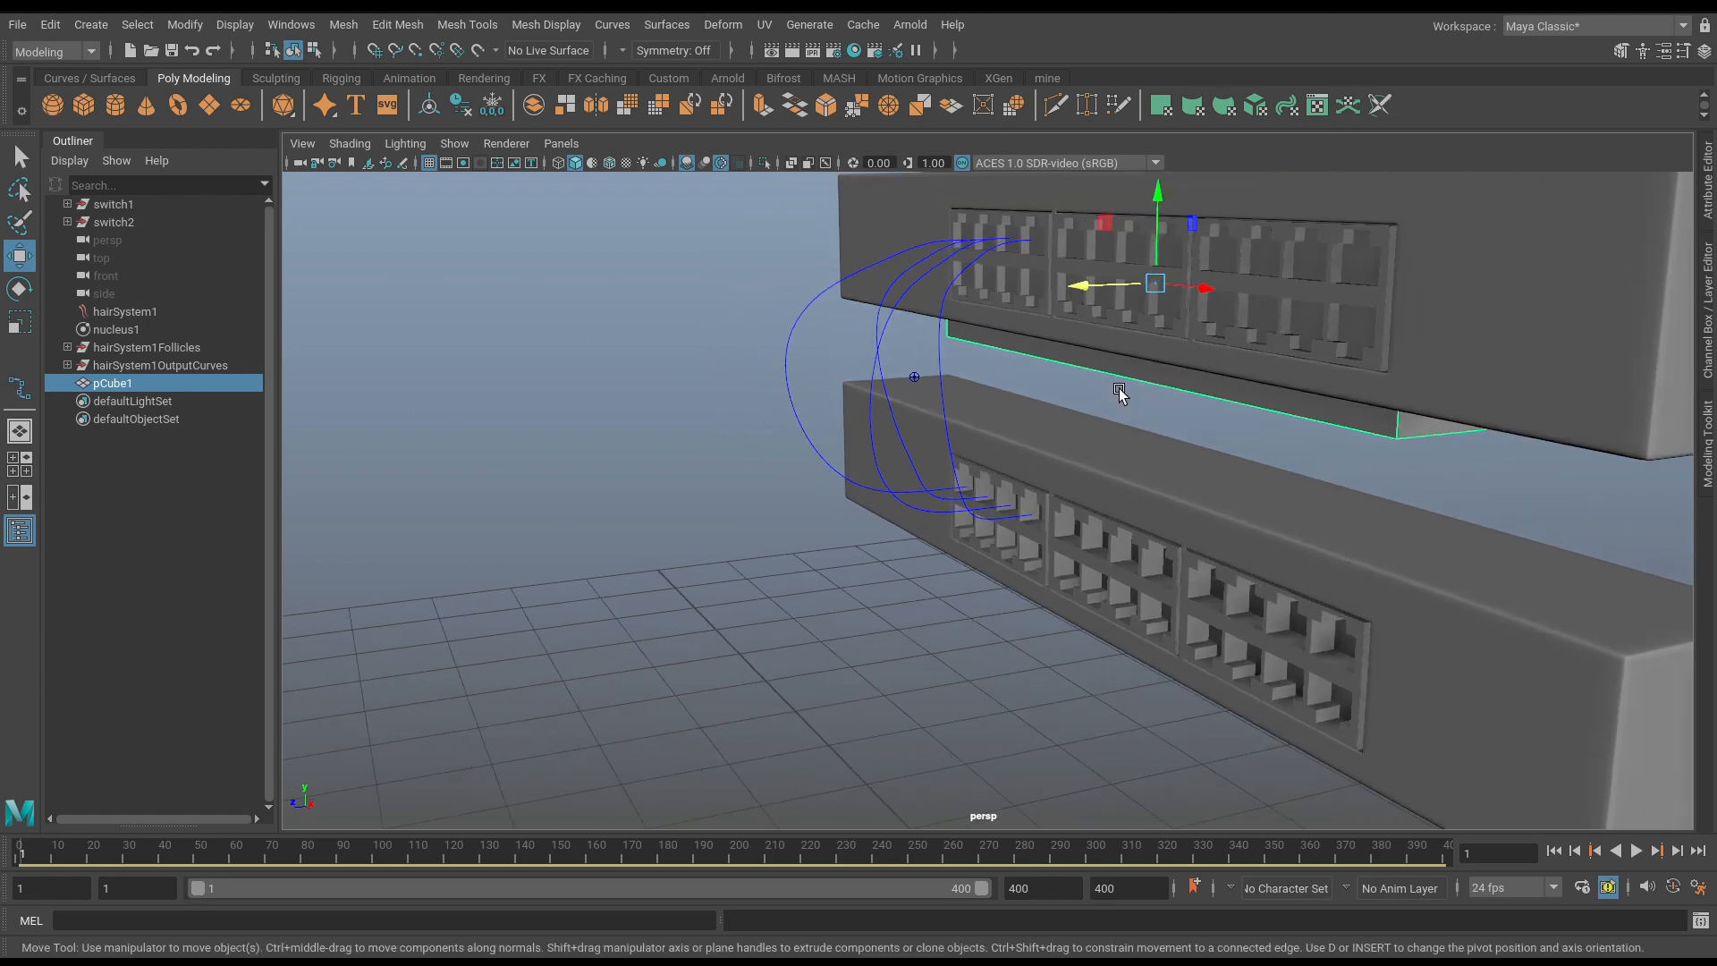
left_click_drag(1120, 393, 1146, 384, "alt")
key("r")
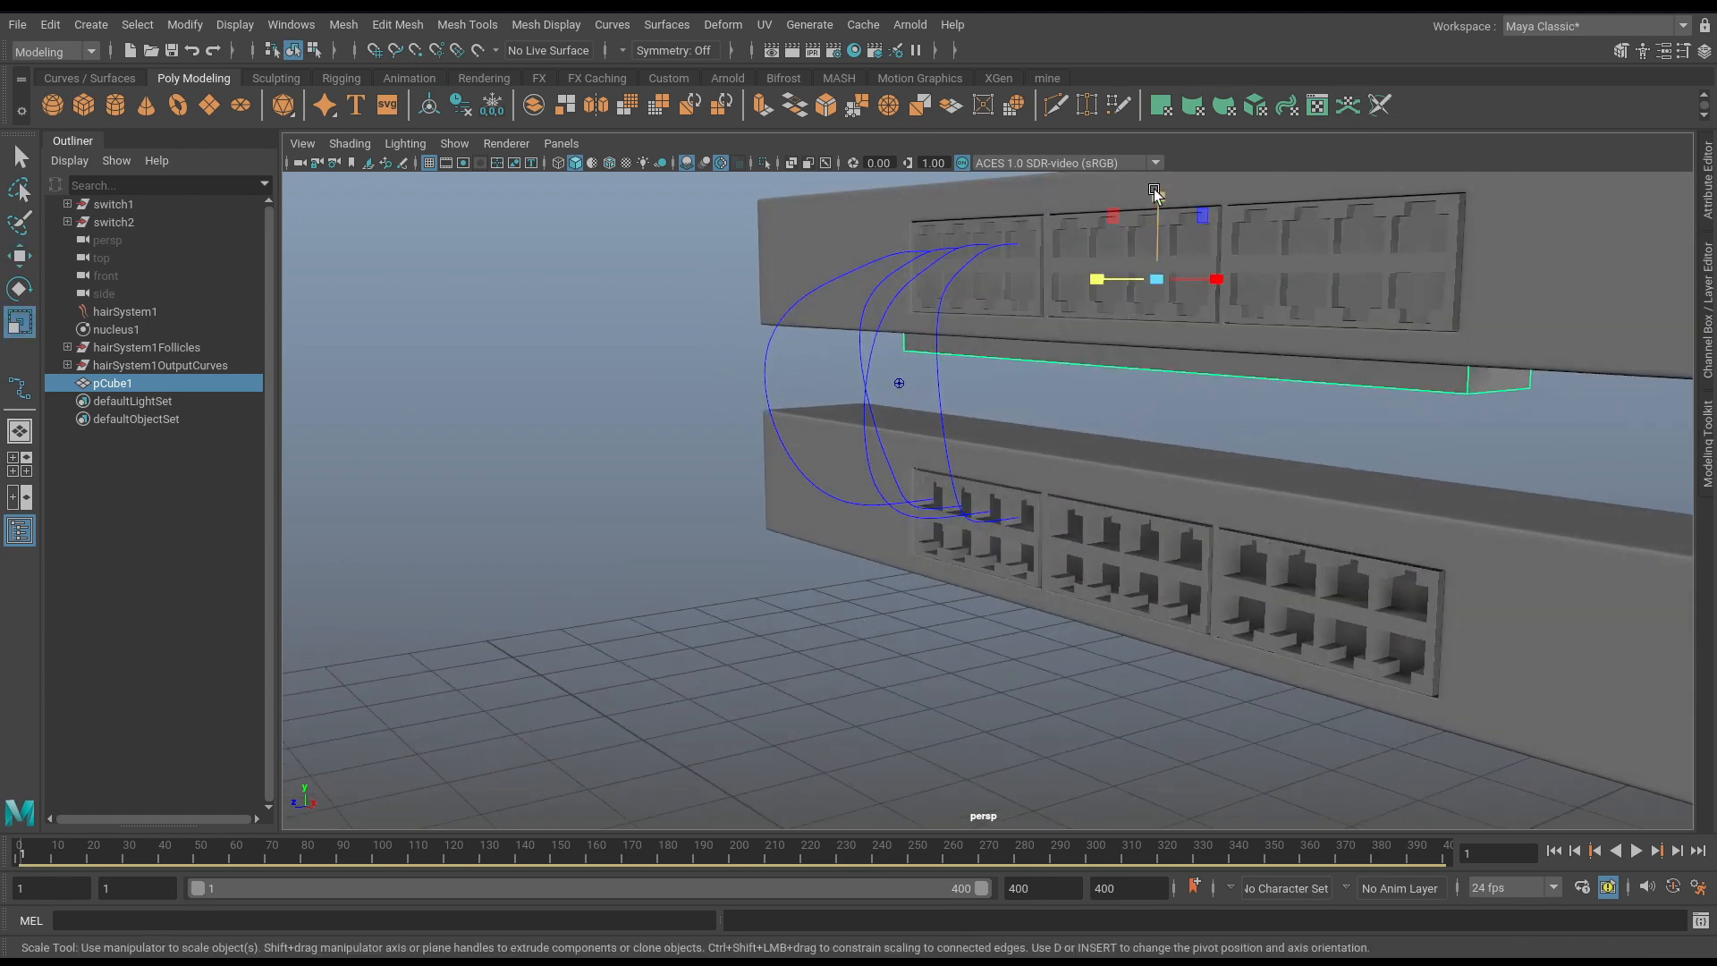
left_click_drag(1153, 192, 1161, 240)
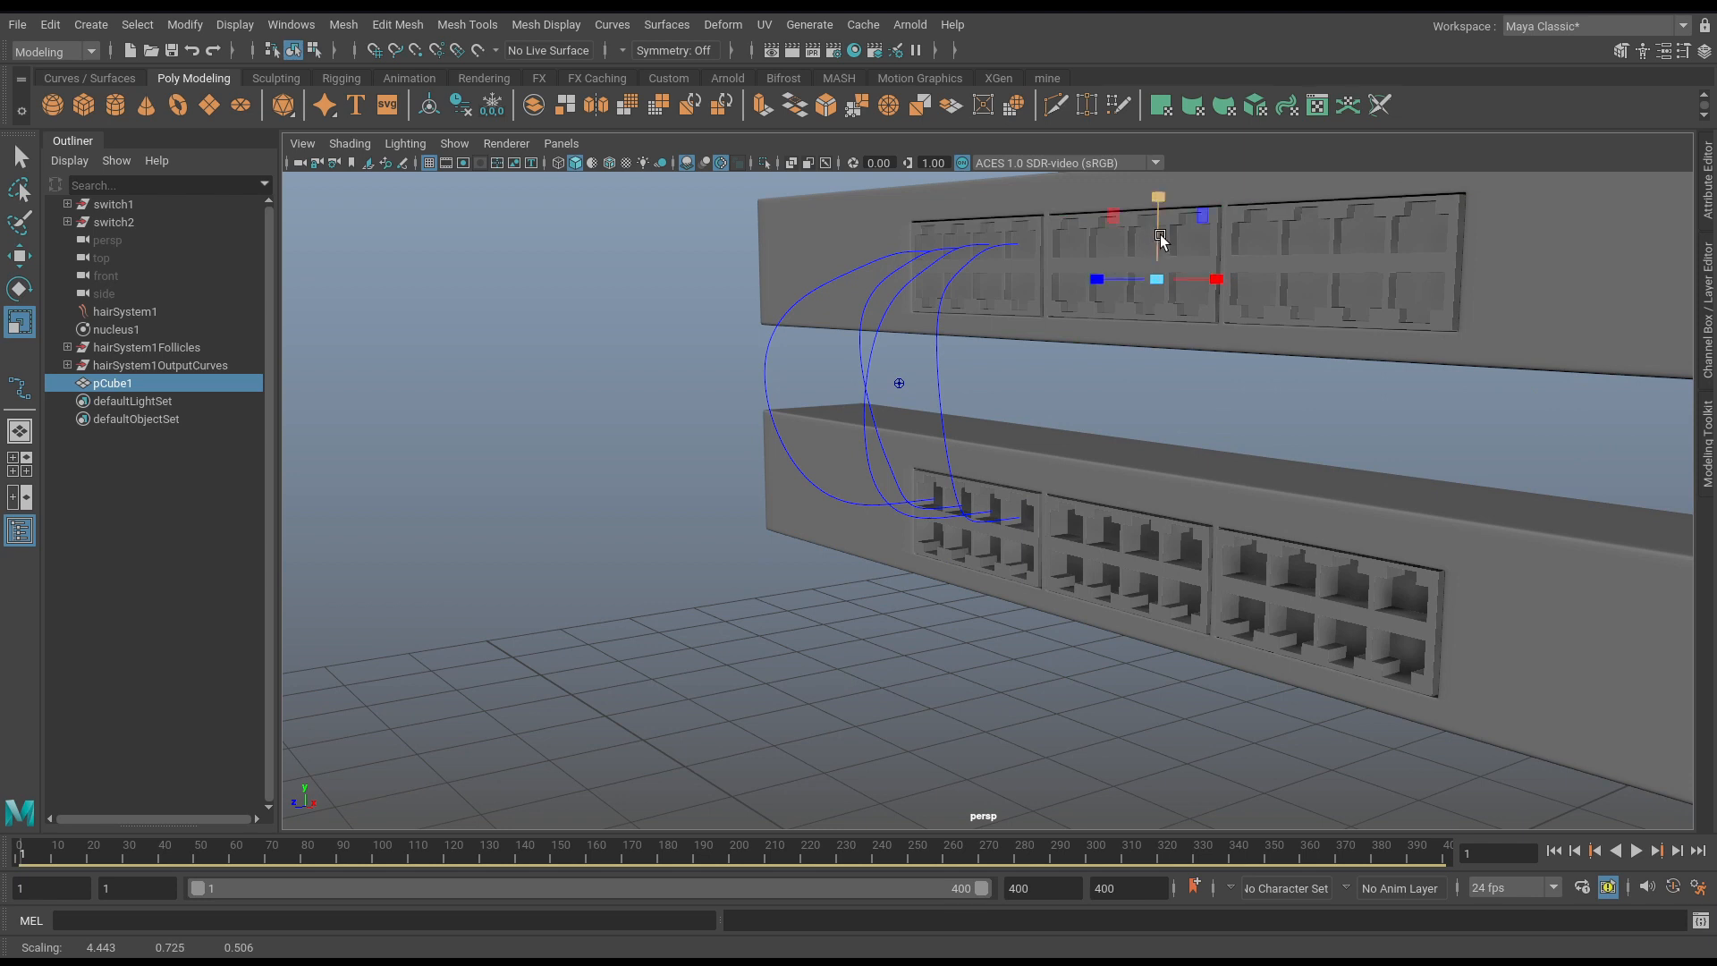
Duplicate pCube1 and lower the copy to about Y 3.206, behind the lower switch's ports.
key("q")
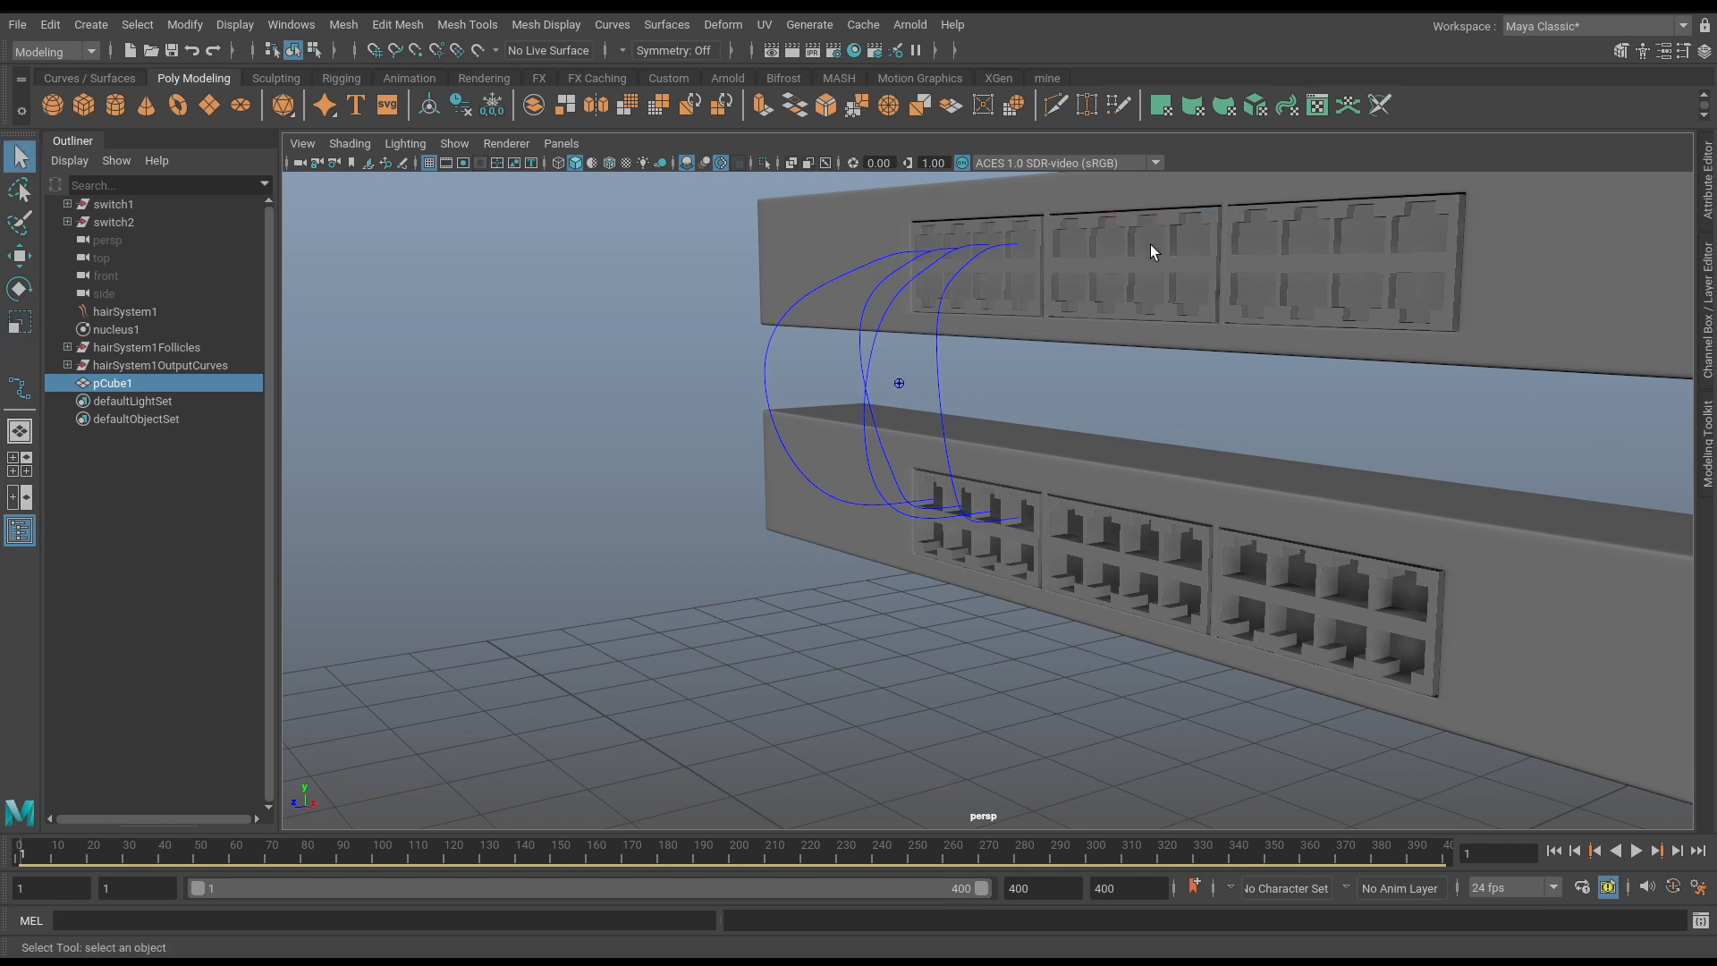
key("ctrl+d")
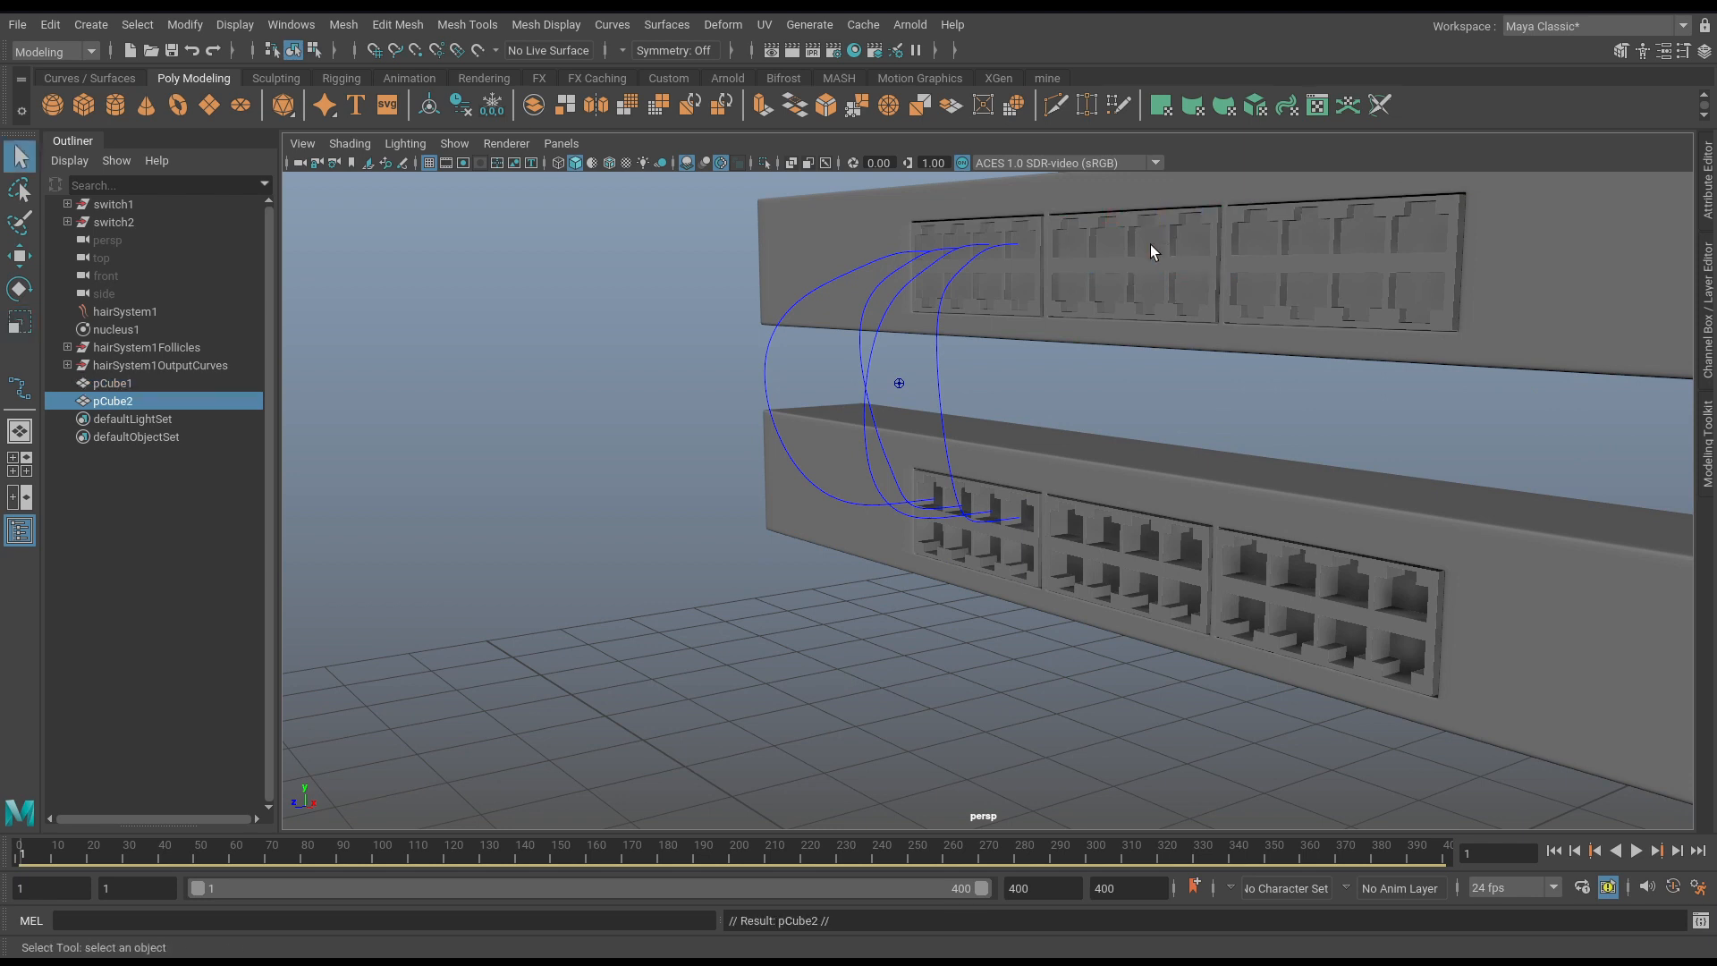
key("w")
left_click_drag(1152, 244, 1130, 460)
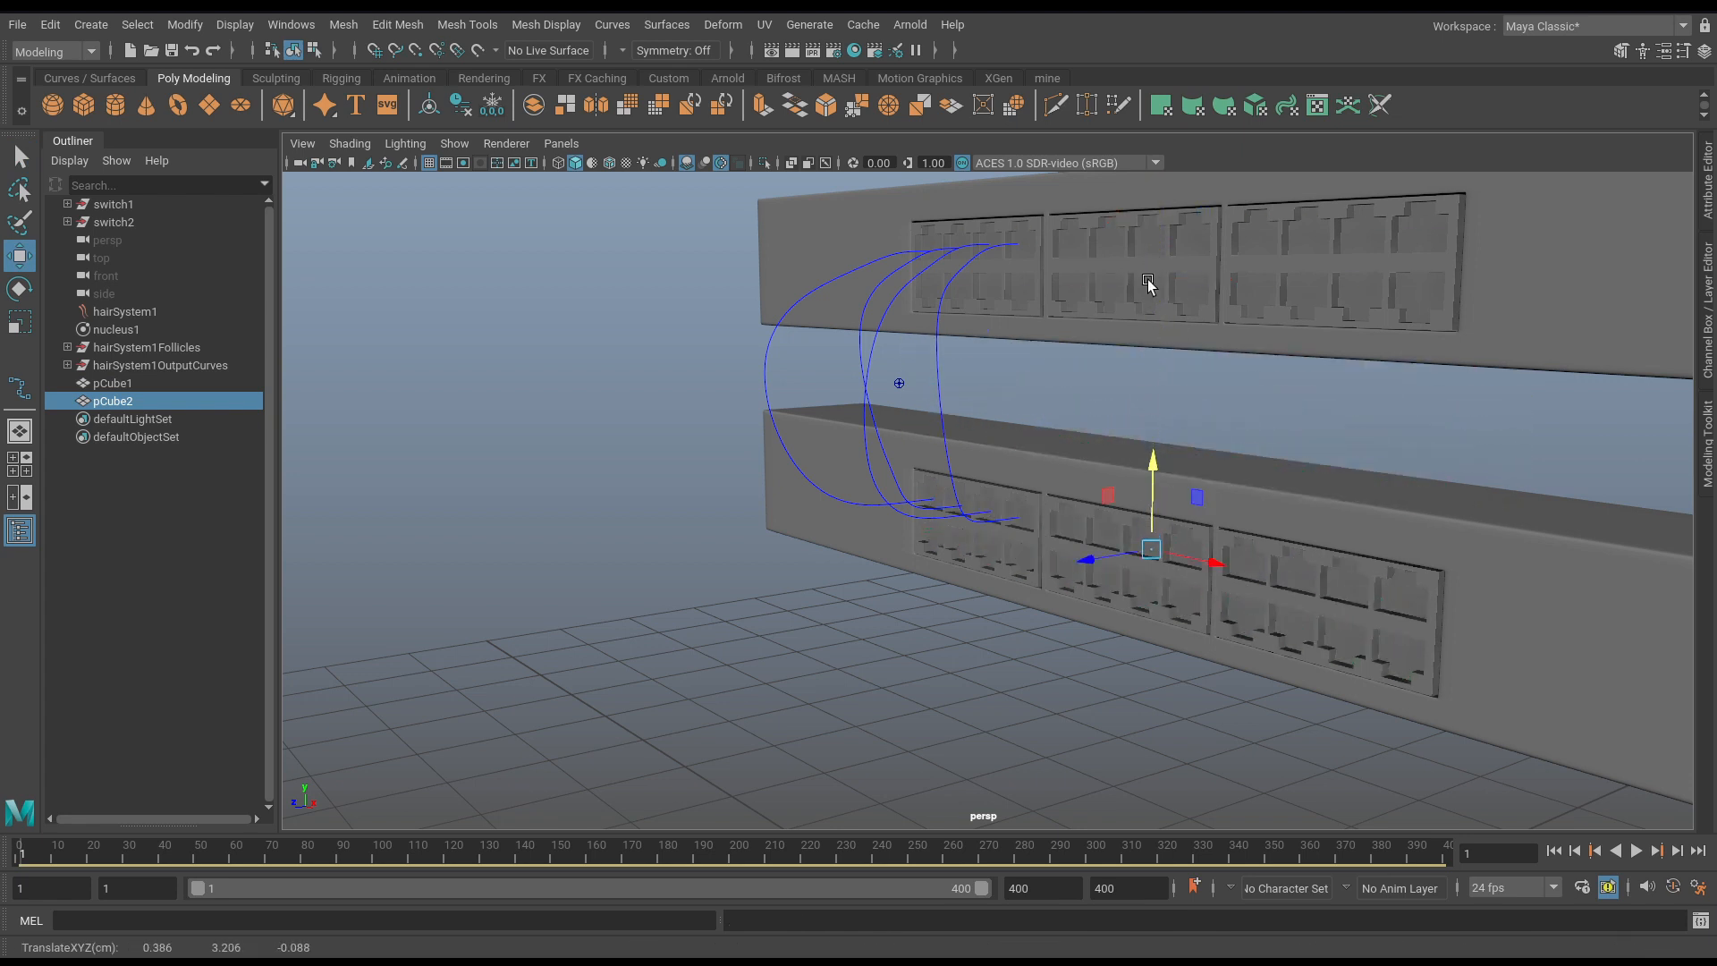
Play the simulation to about frame 143, examine the cable ends at both switches, and rewind to frame 1.
middle_click_drag(1081, 273, 1042, 437, "alt")
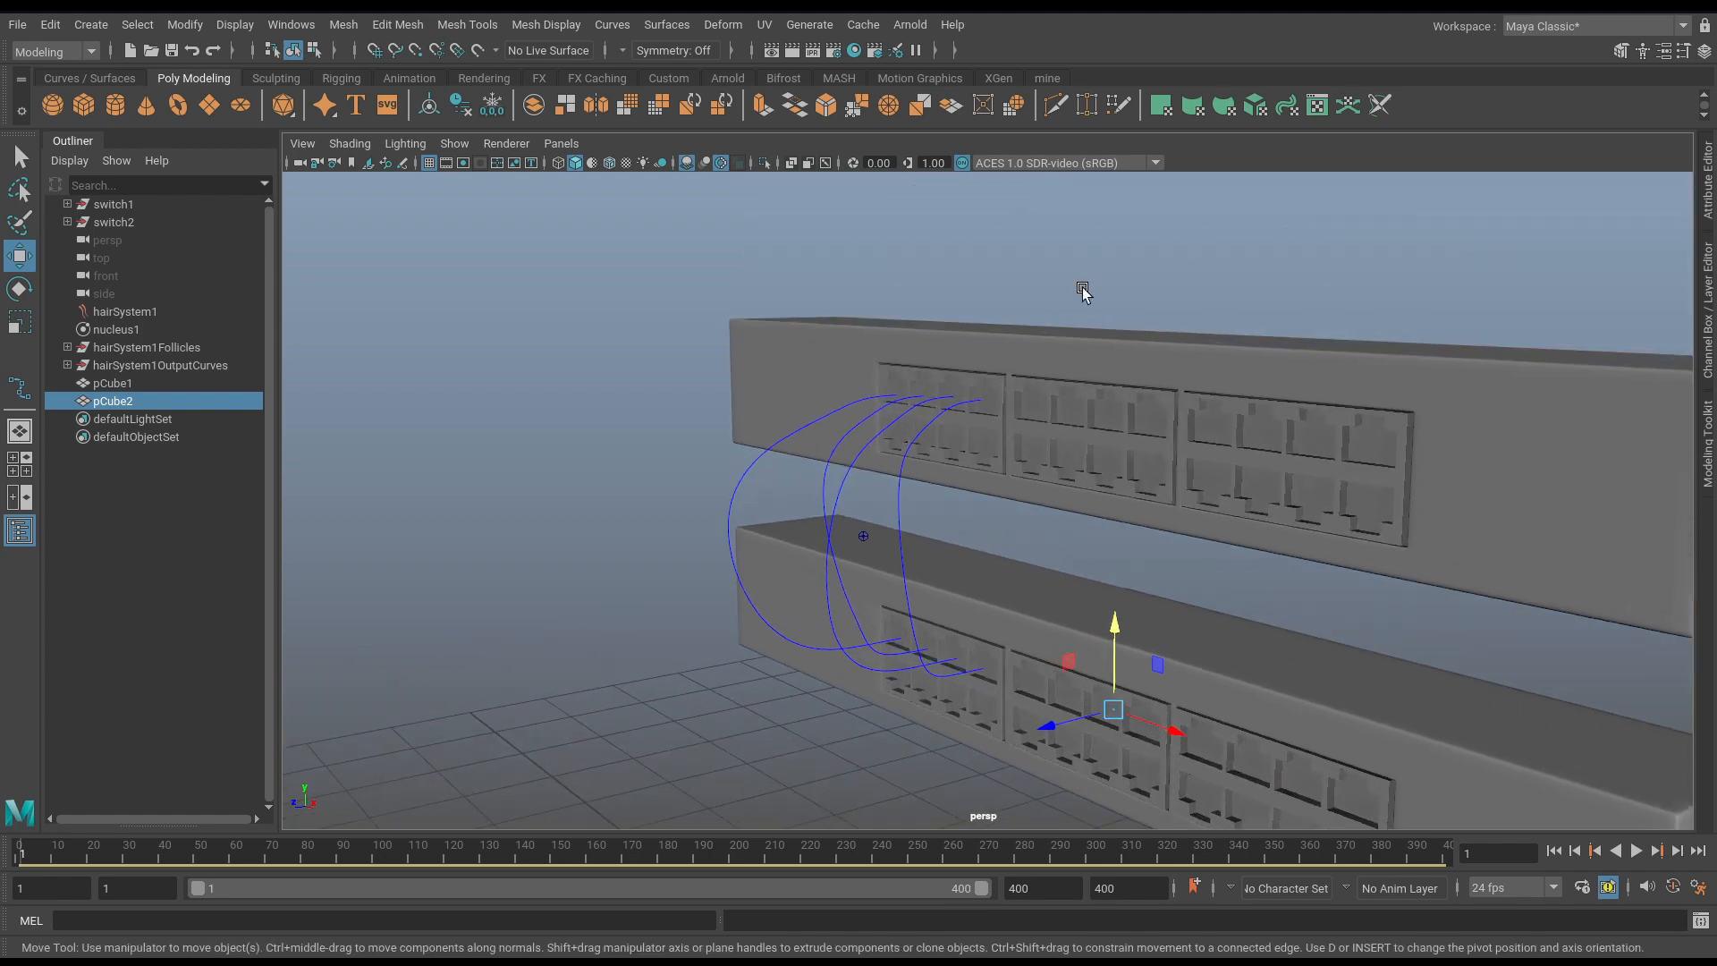
right_click_drag(1077, 265, 1344, 561, "alt")
middle_click_drag(1343, 562, 1239, 618, "alt")
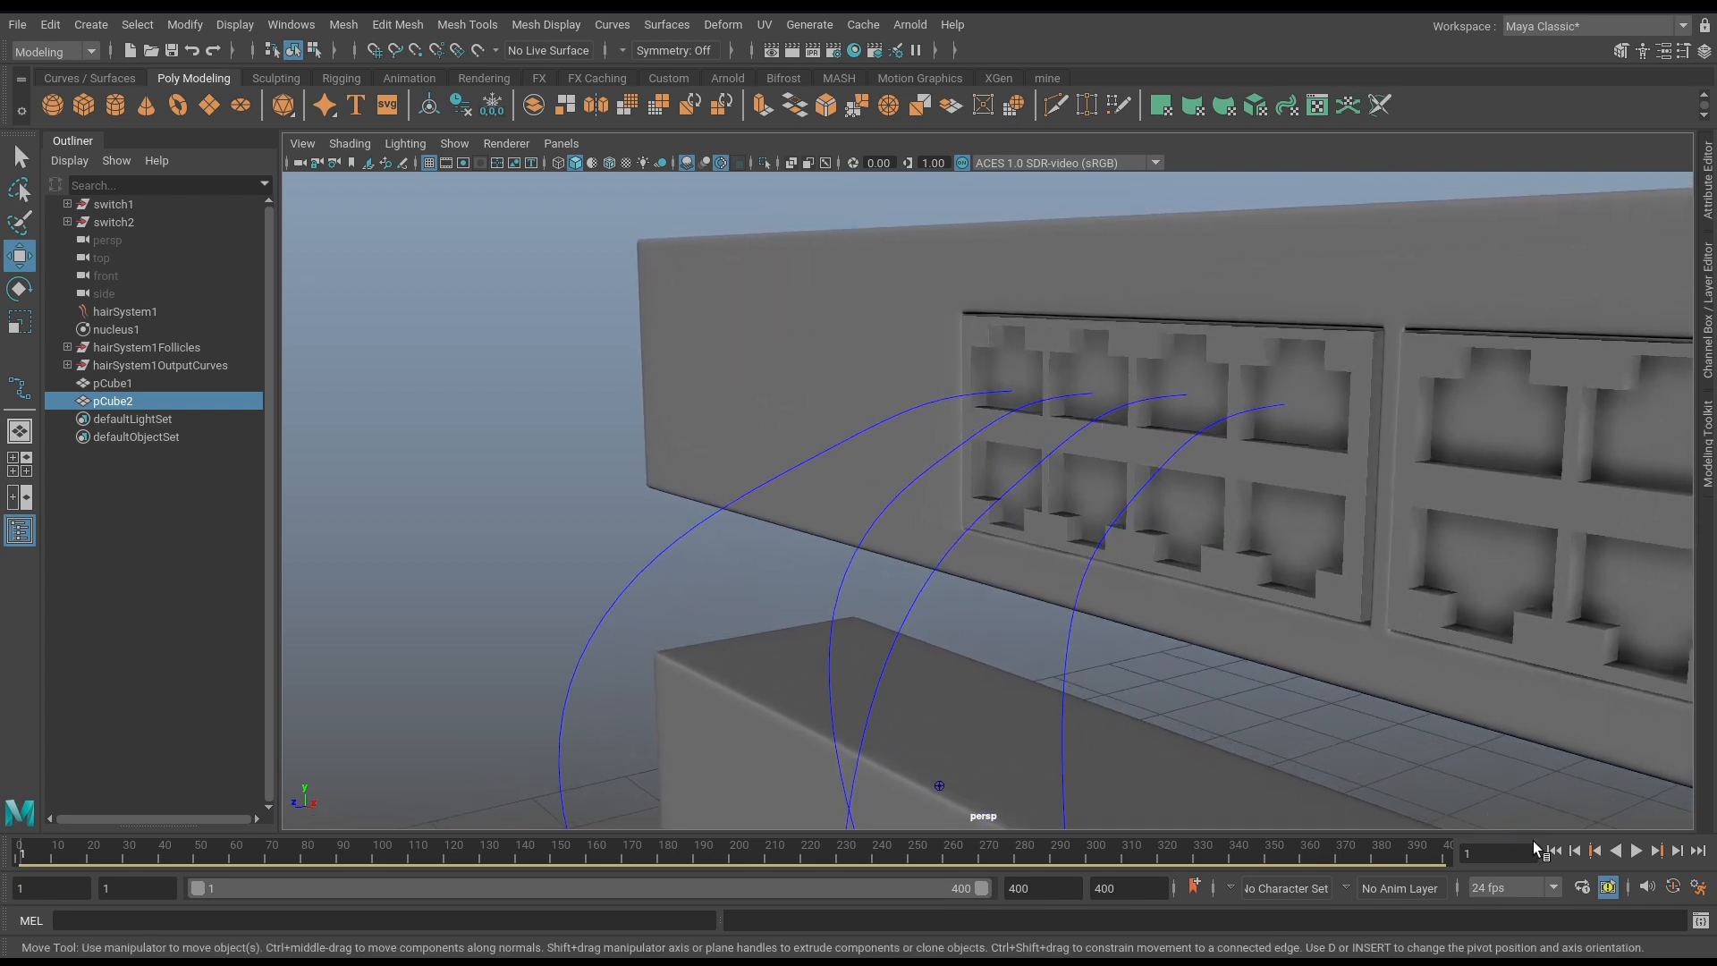
left_click(1636, 851)
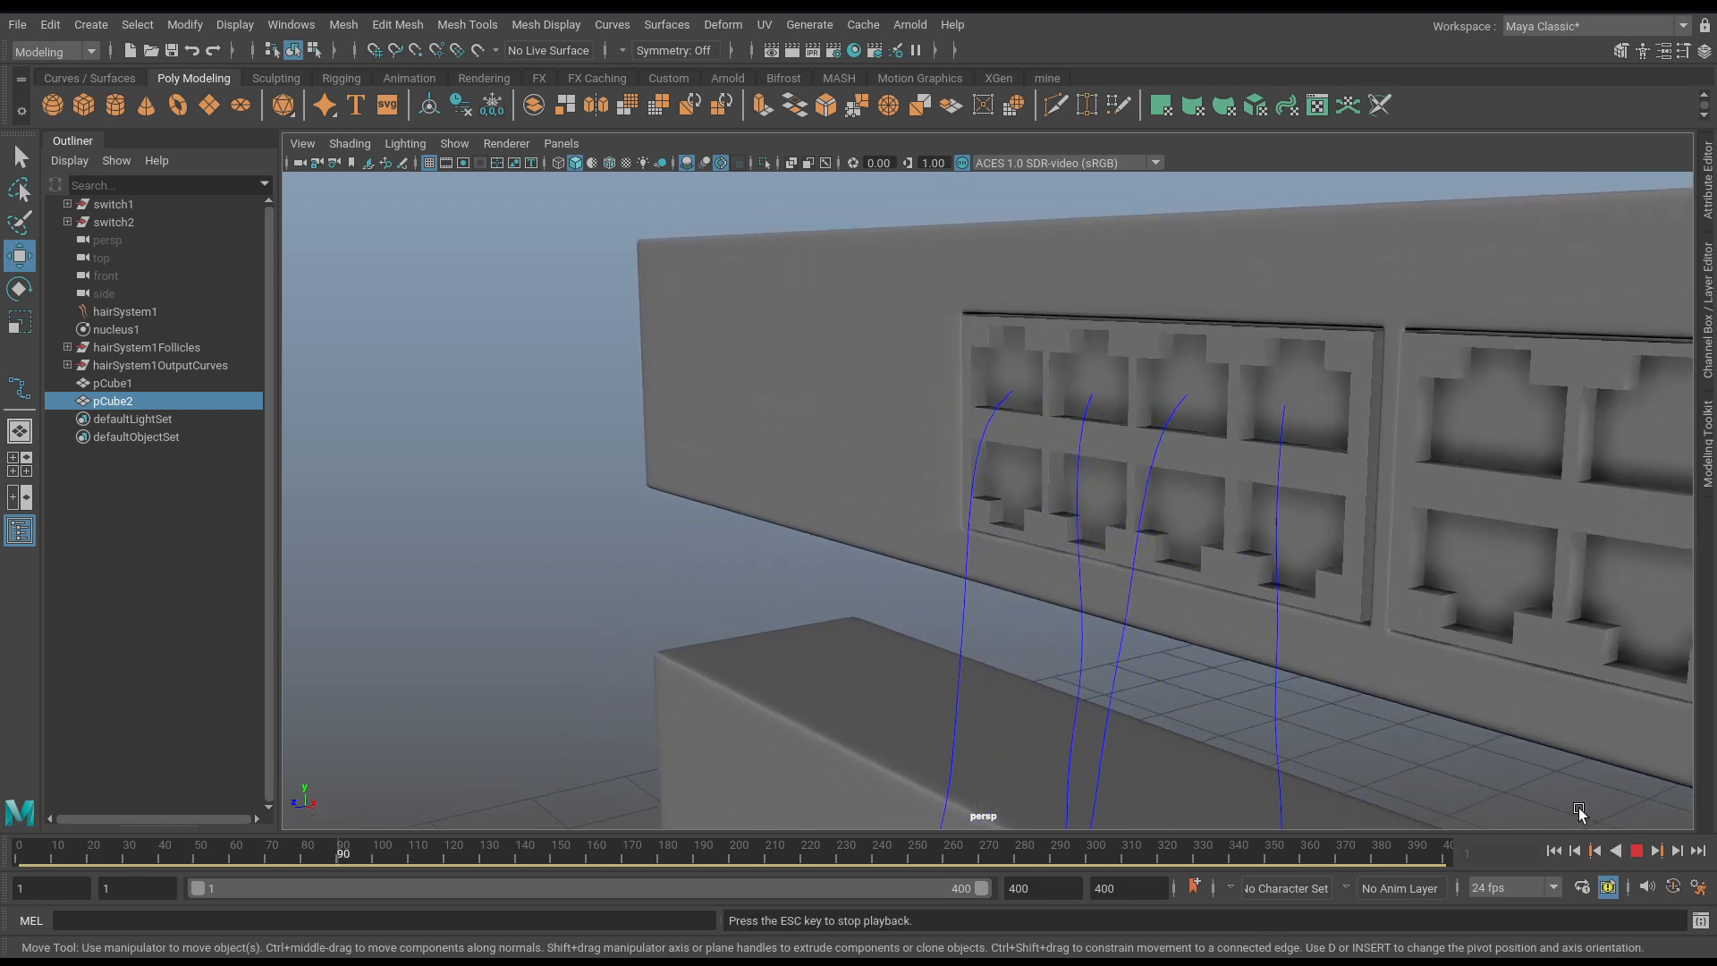
left_click(1636, 852)
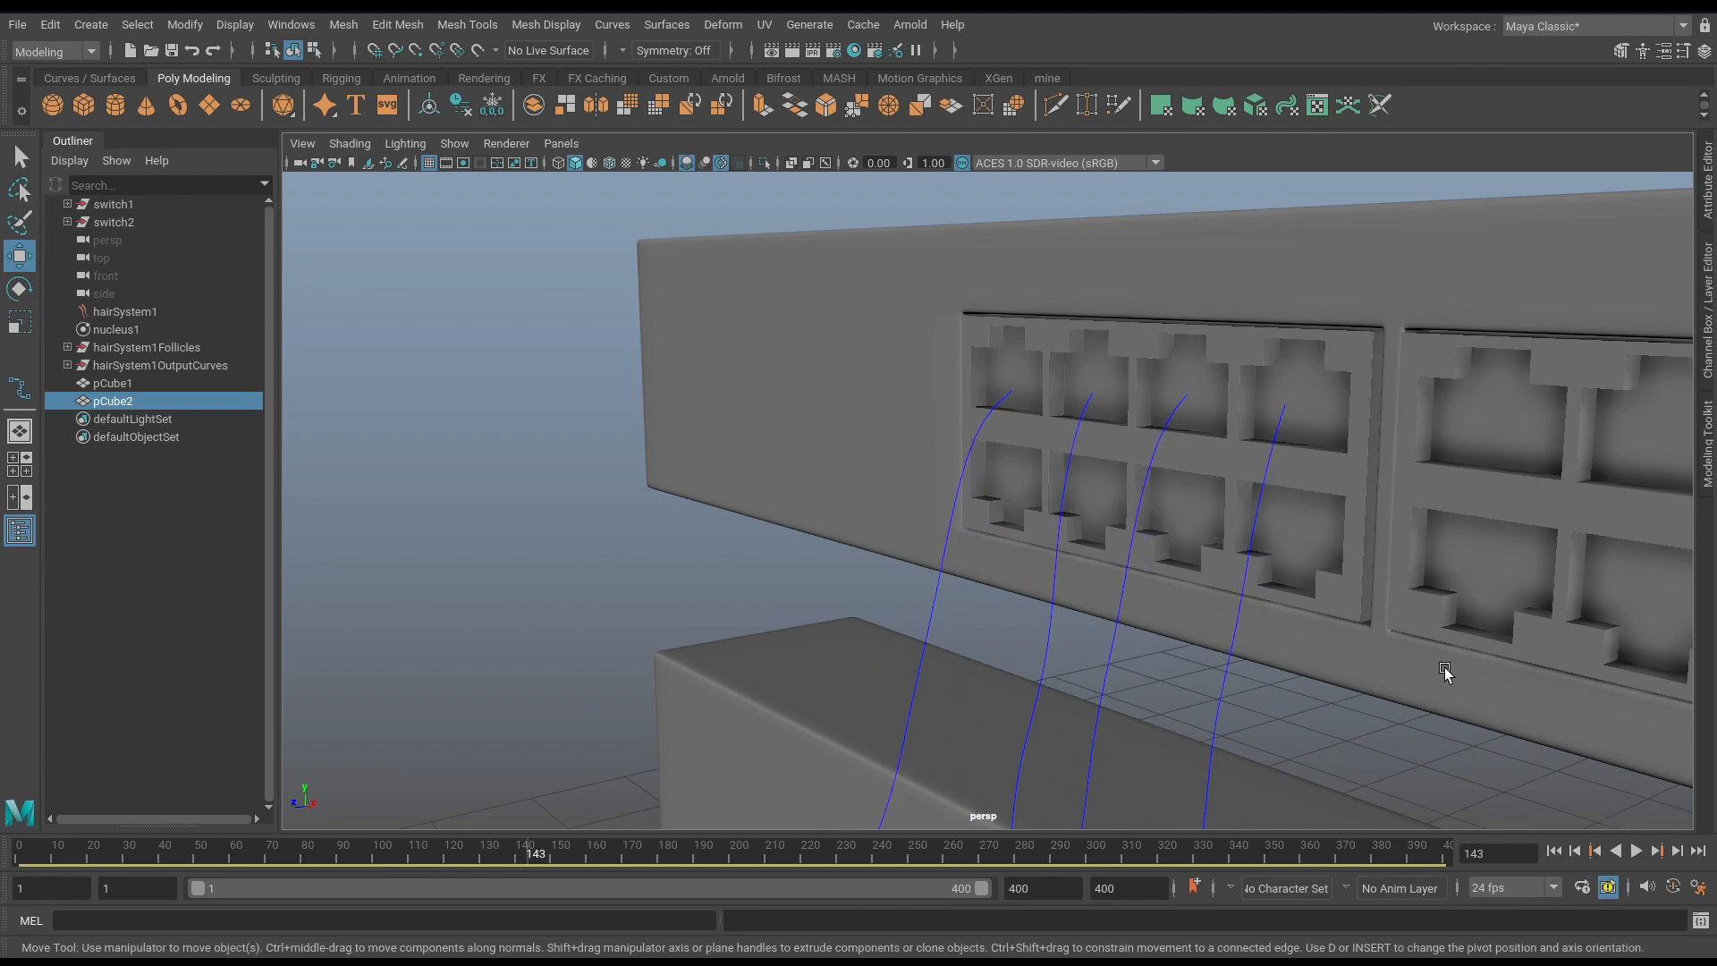
middle_click_drag(1445, 671, 1334, 283, "alt")
right_click_drag(1334, 284, 1288, 437, "alt")
middle_click_drag(1227, 562, 1210, 452, "alt")
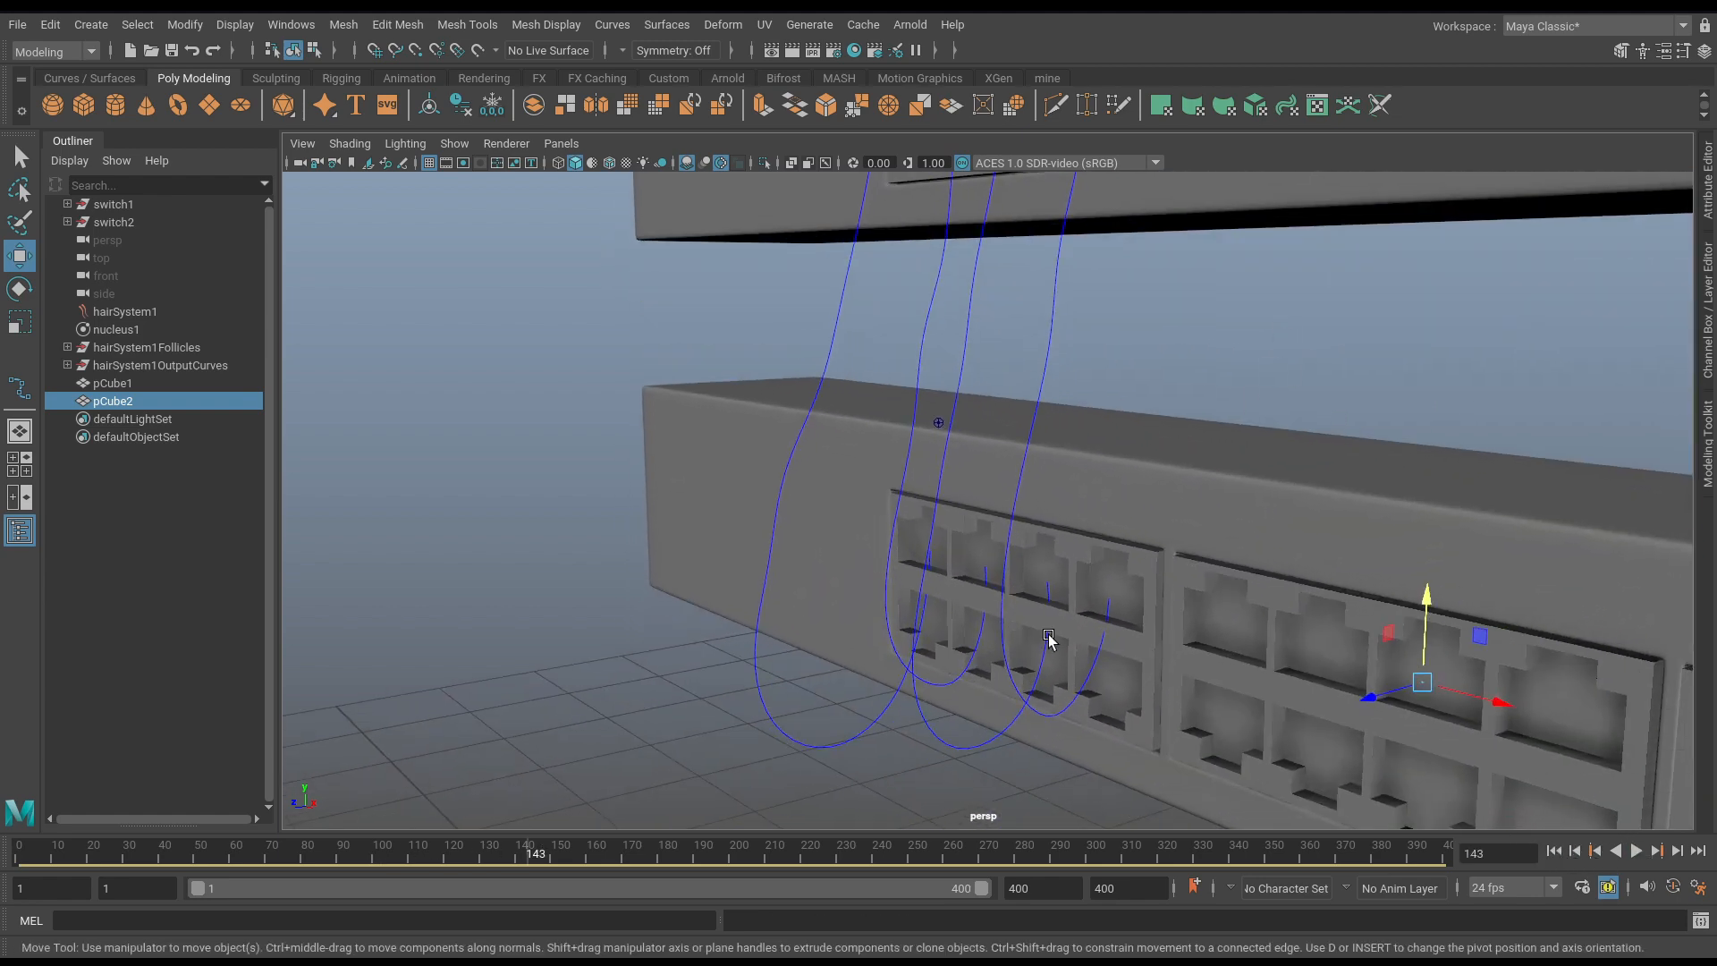
left_click(1553, 841)
Attach the first curve's three end control vertices at the upper switch to pCube1 with a Point to Surface nConstraint.
middle_click_drag(1124, 407, 1122, 706, "alt")
middle_click_drag(1050, 488, 987, 586, "alt")
right_click_drag(939, 597, 1165, 631, "alt")
middle_click_drag(1164, 631, 1157, 671, "alt")
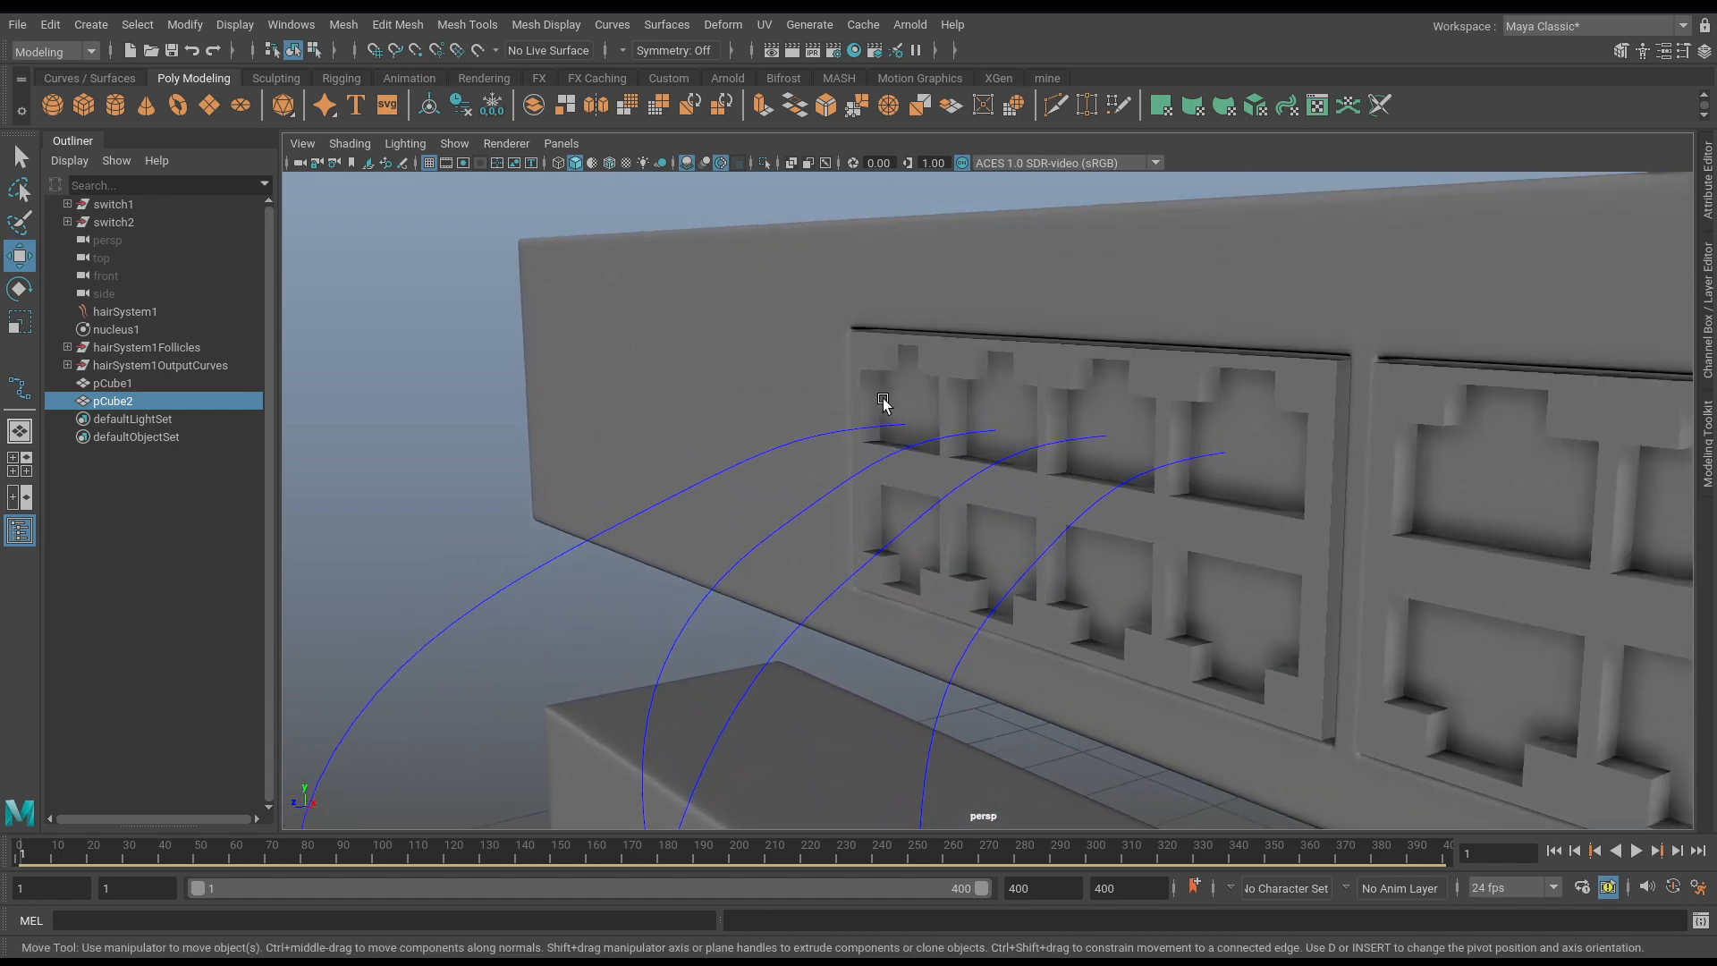
left_click(838, 431)
right_click_drag(838, 432, 784, 435)
left_click_drag(774, 399, 1246, 383)
middle_click_drag(1246, 383, 1174, 527, "alt")
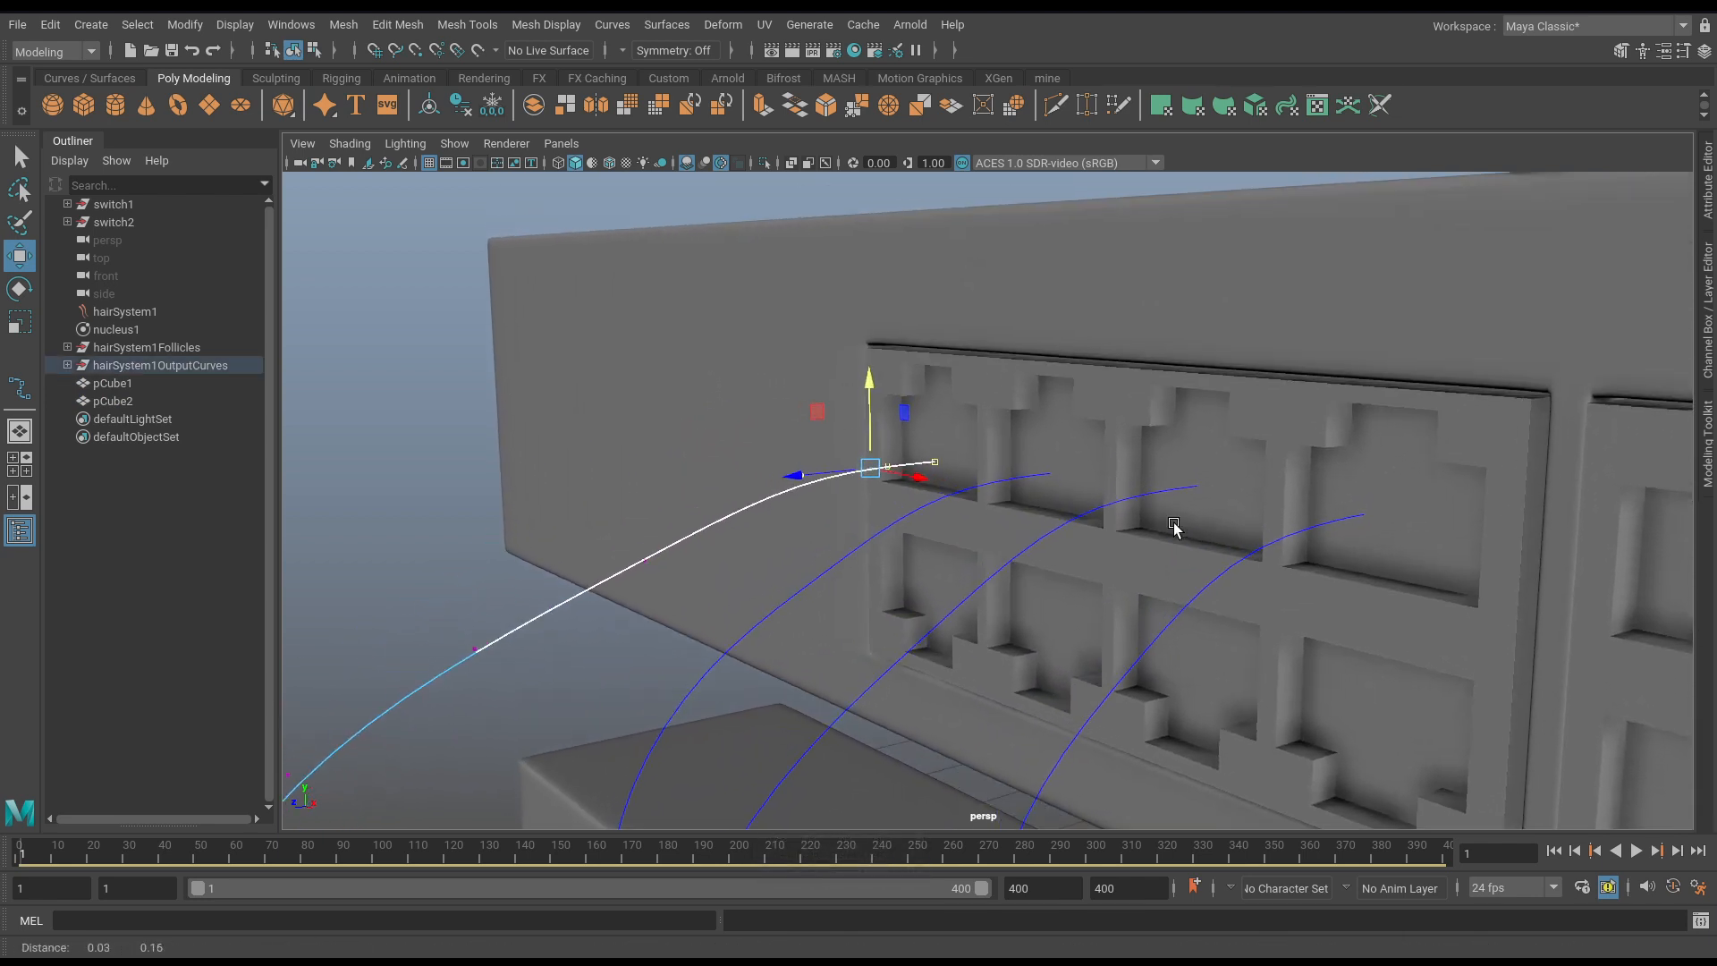
left_click_drag(1175, 528, 1421, 534, "alt")
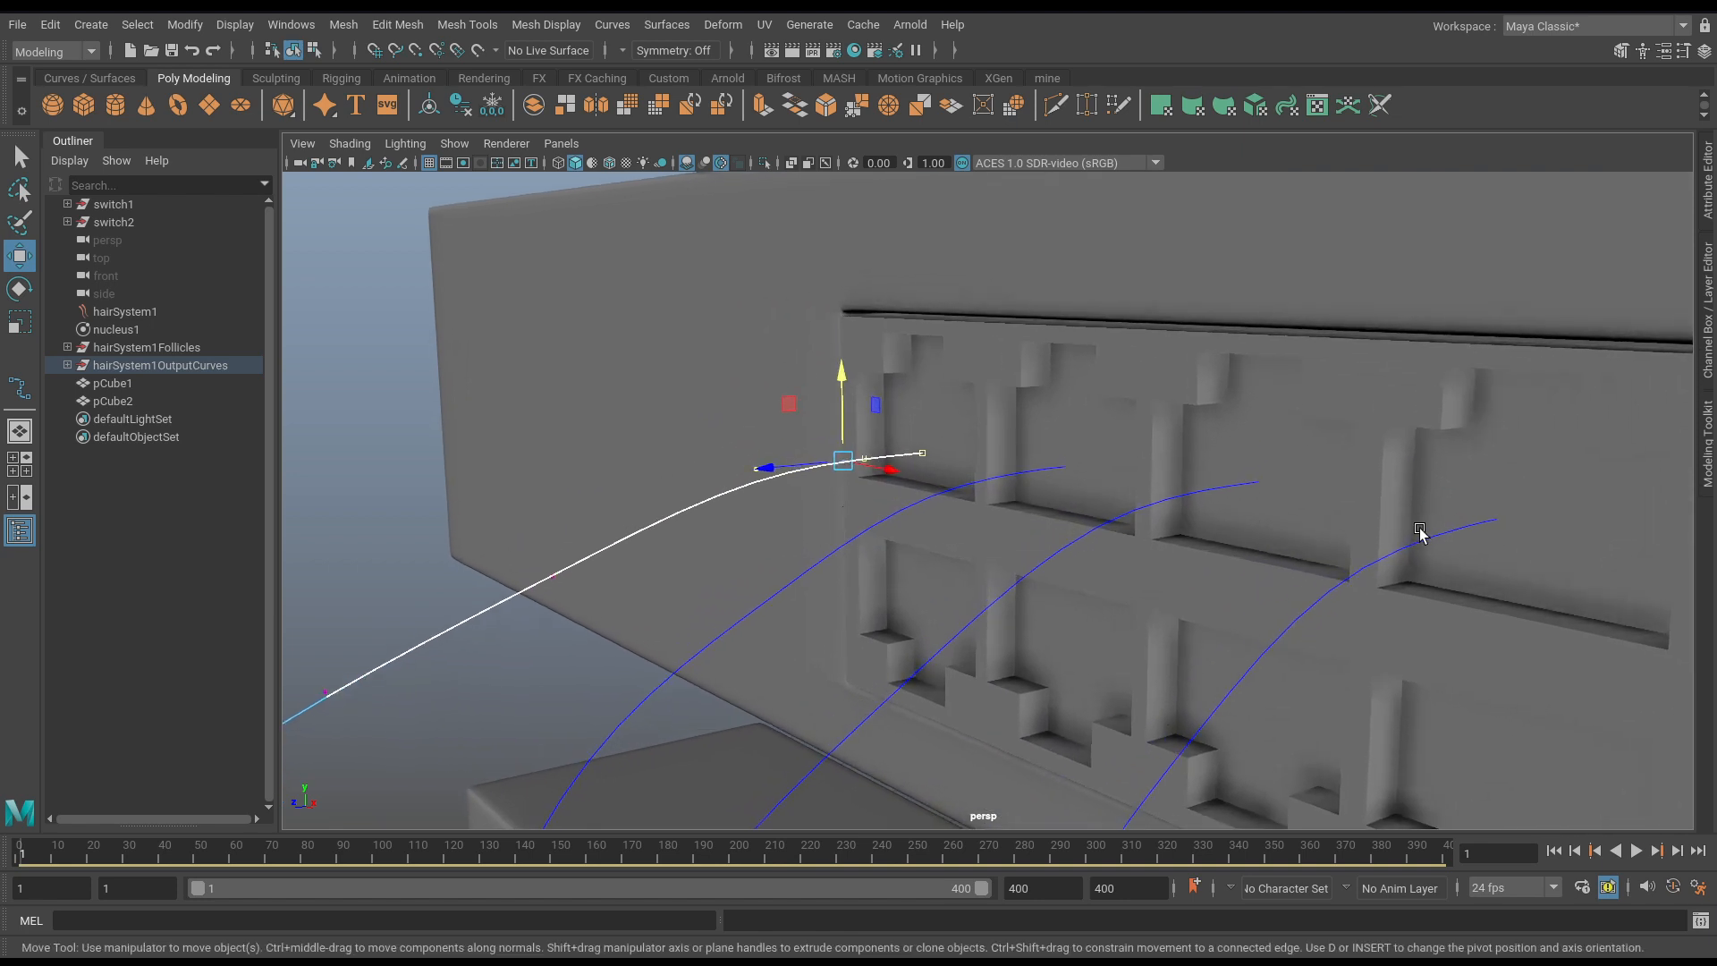
left_click(950, 426)
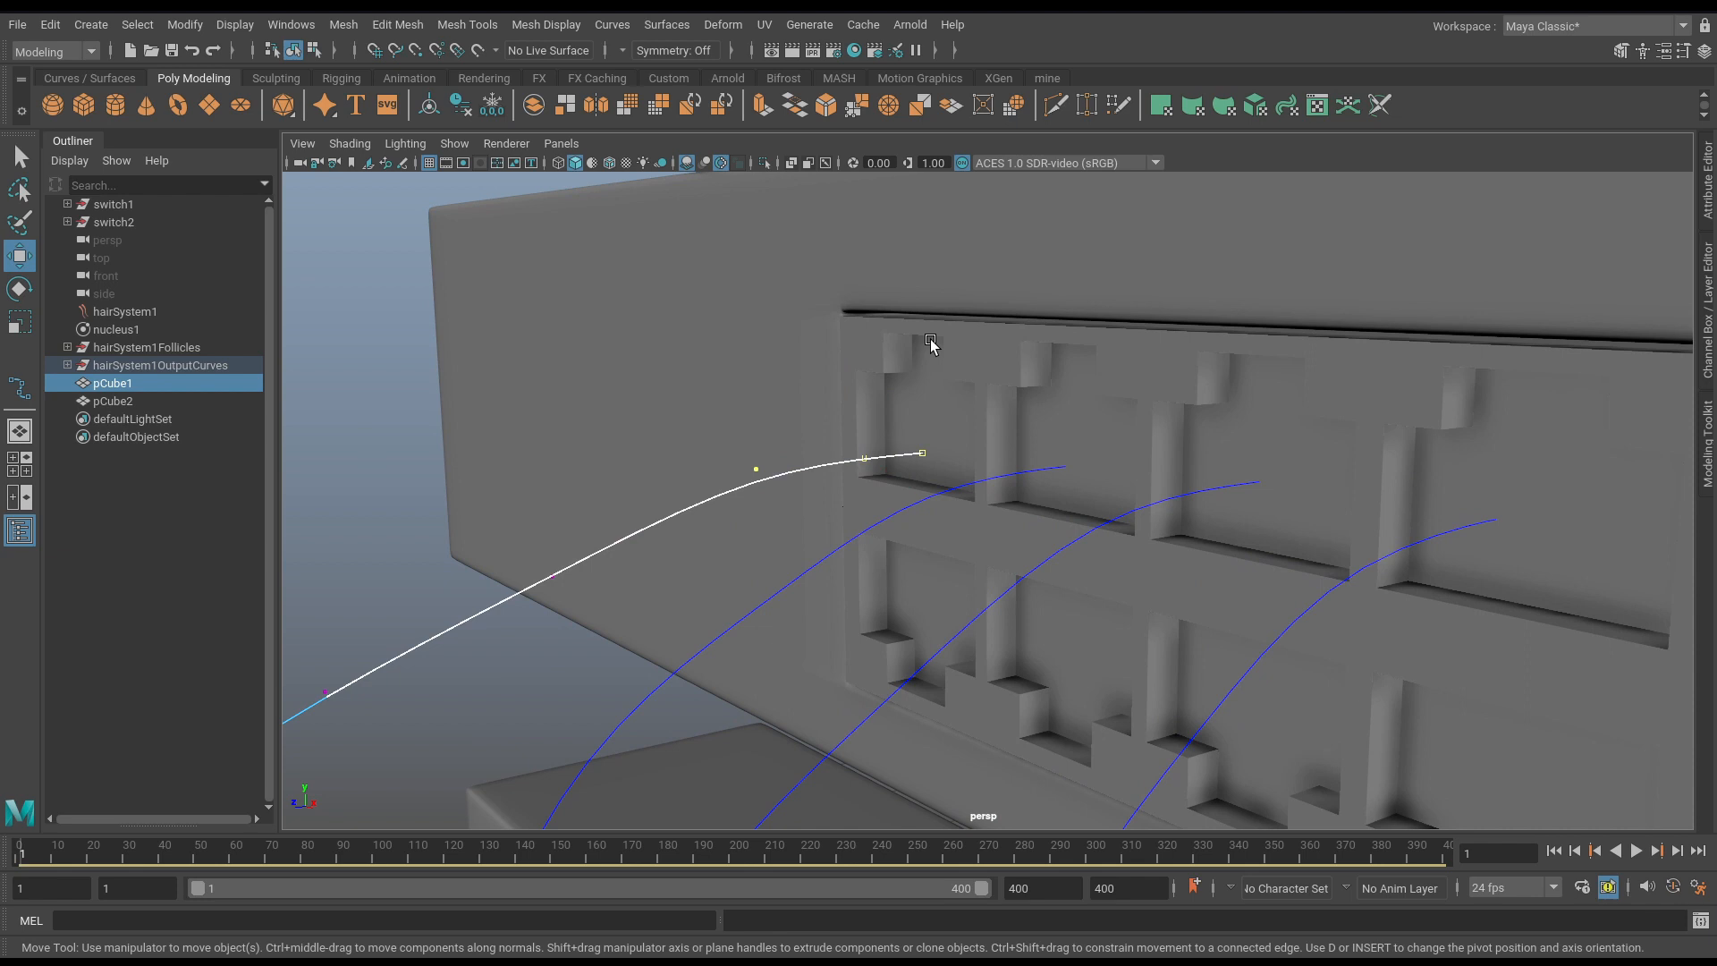
key("space")
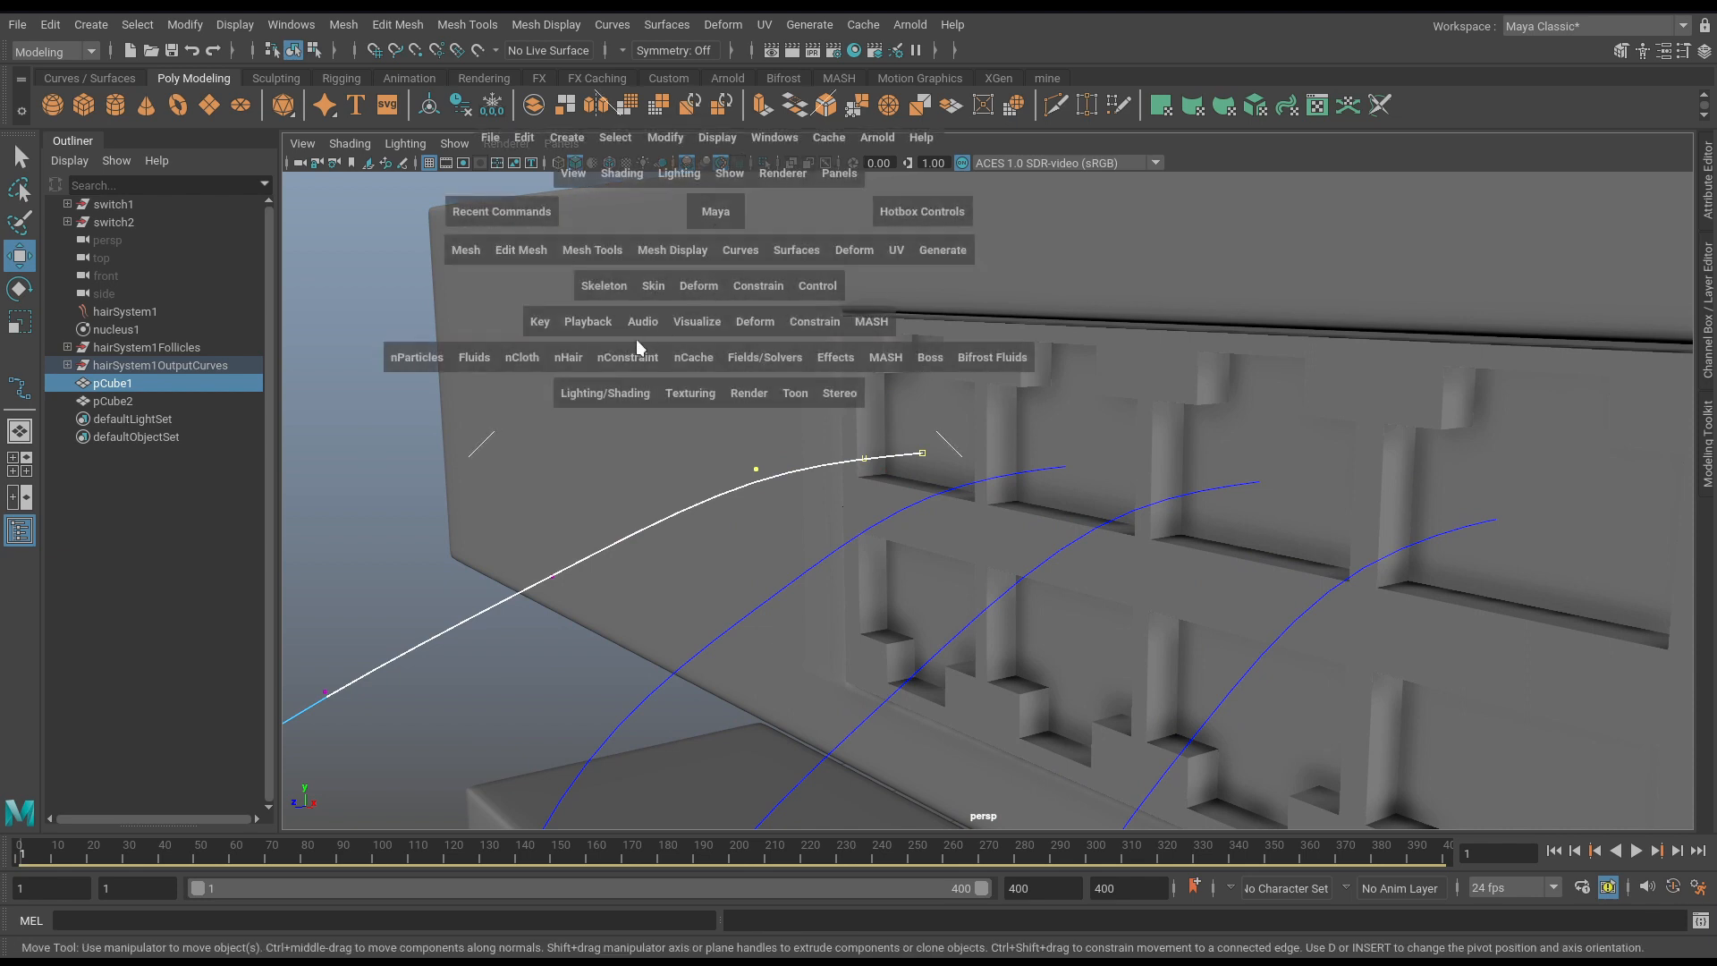
left_click(629, 358)
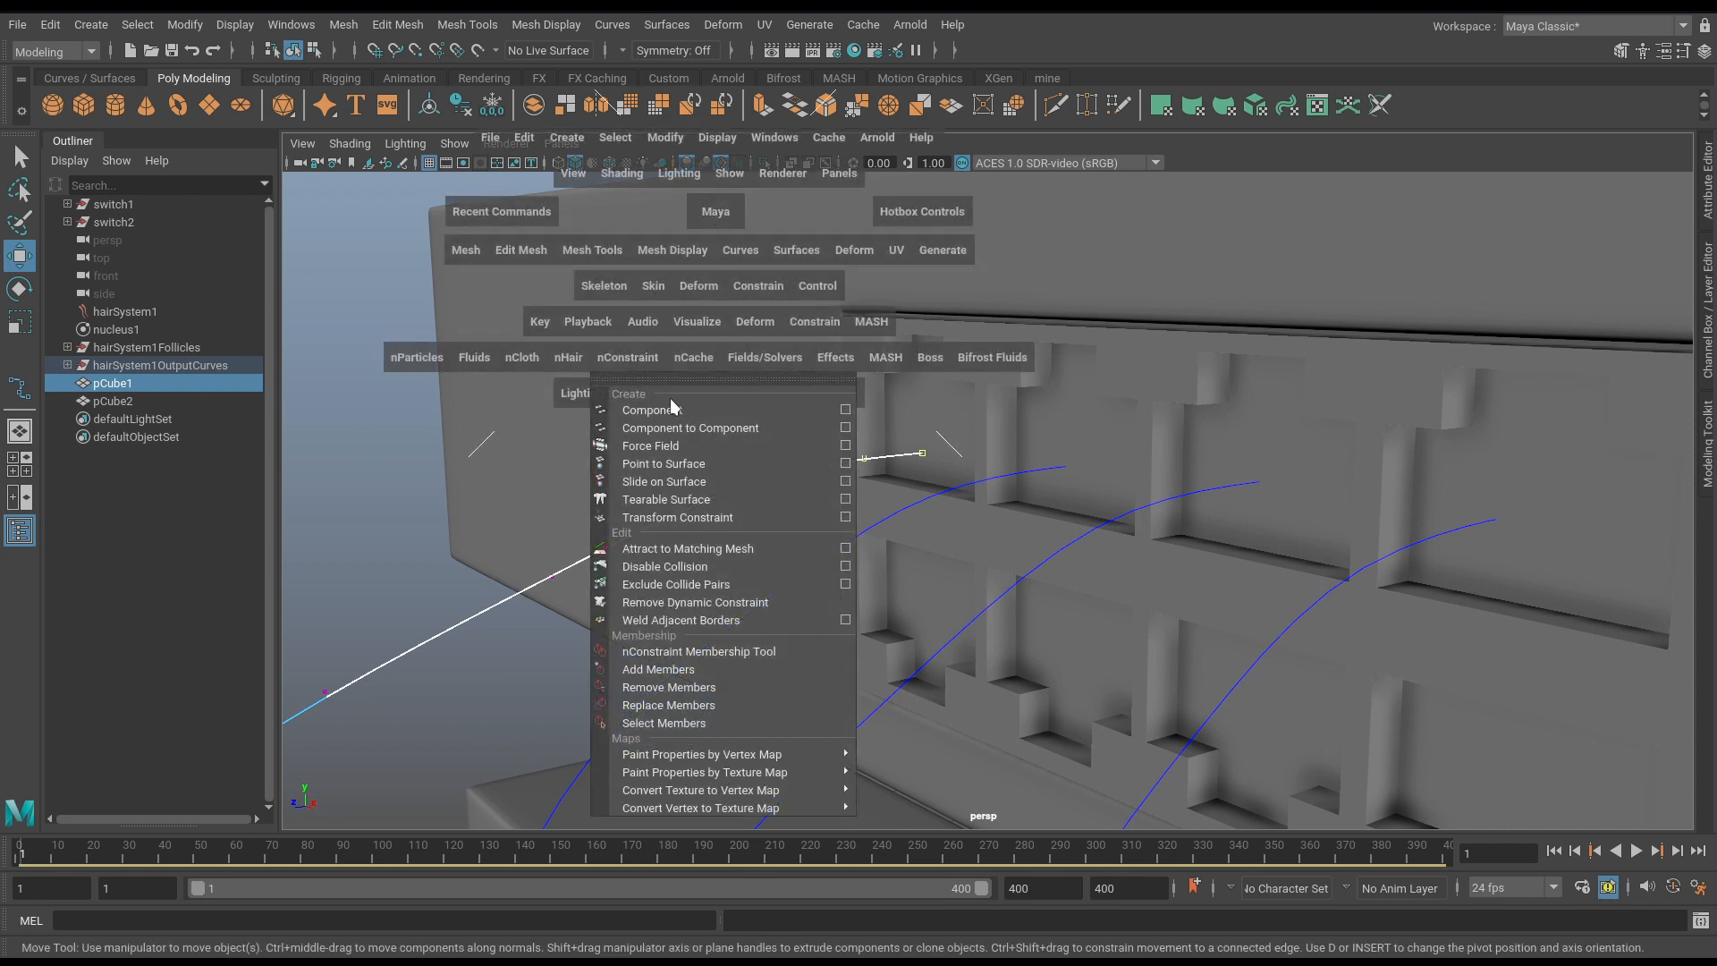
left_click(690, 464)
middle_click_drag(872, 477, 729, 572, "alt")
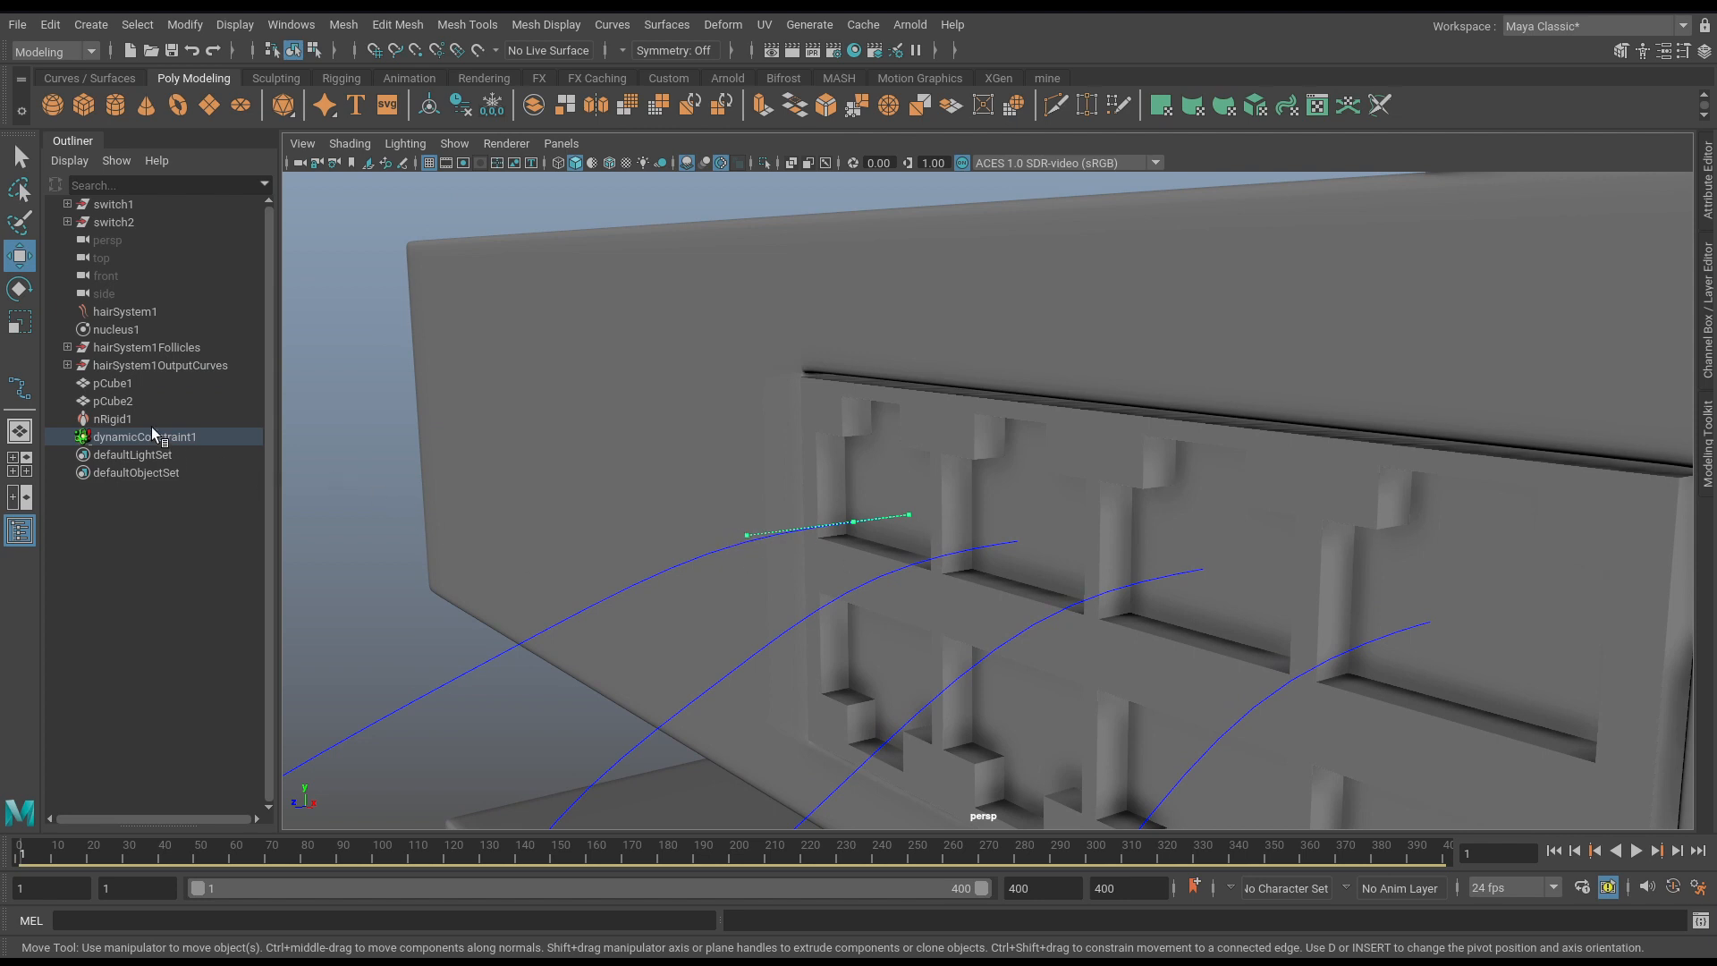
Attach the second curve's three end control vertices at the upper switch to pCube1 with a Point to Surface nConstraint.
left_click(906, 571)
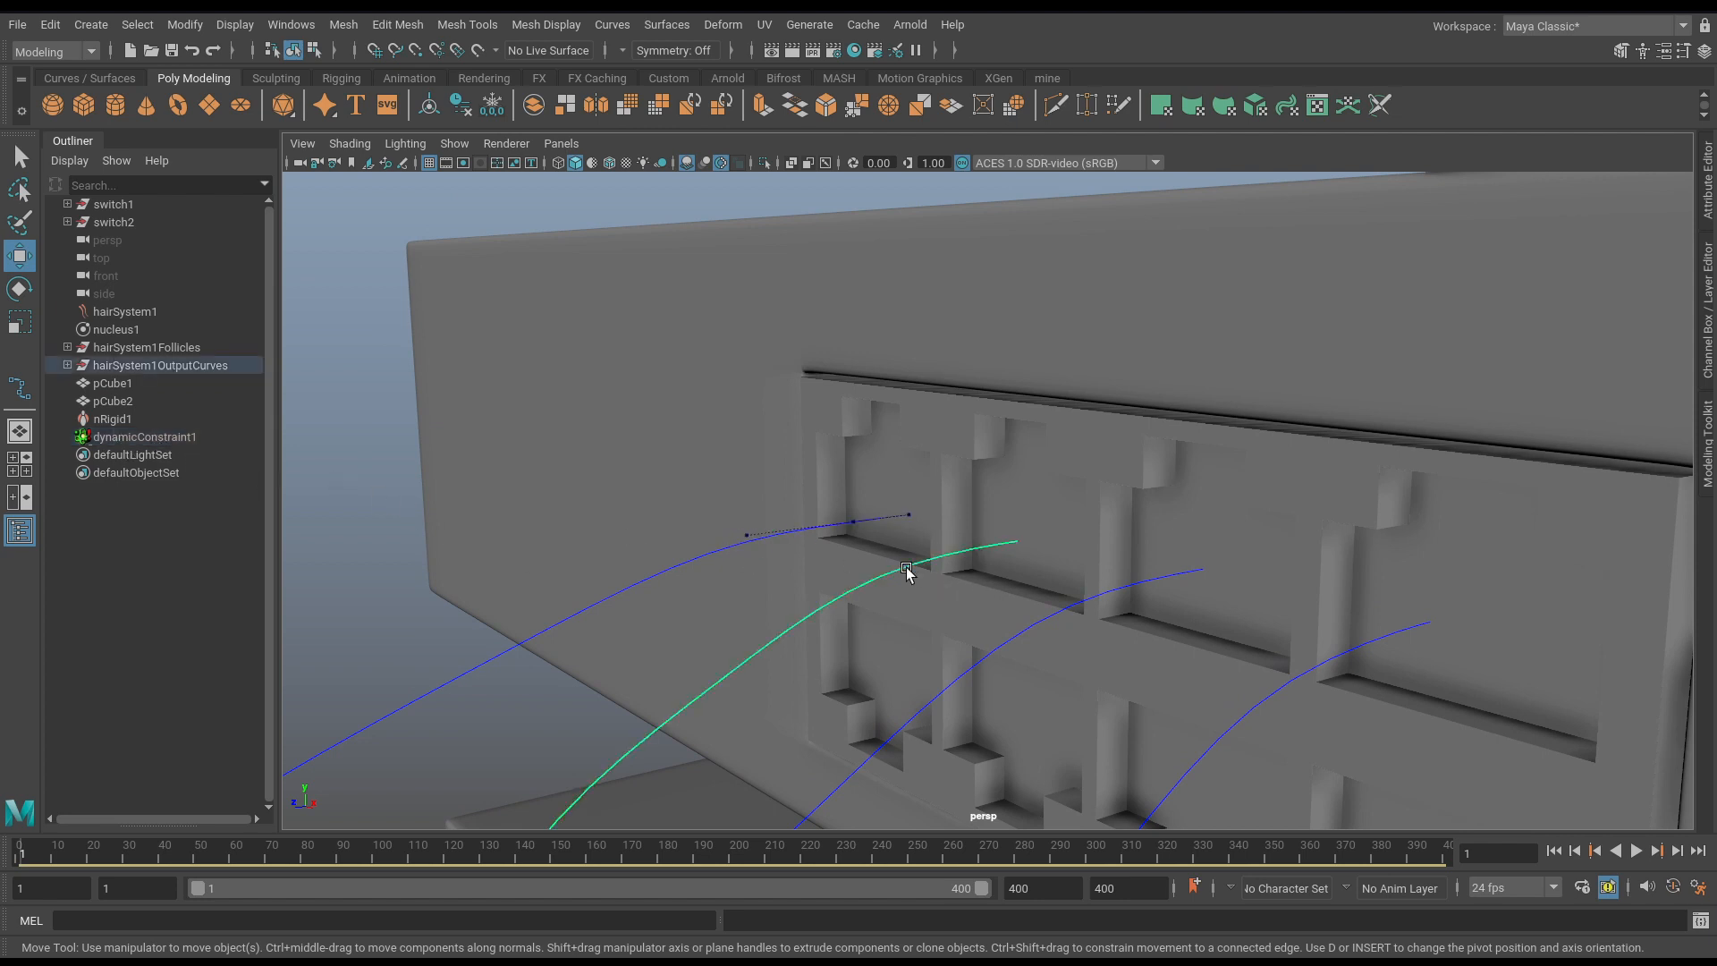
right_click_drag(907, 501, 892, 517)
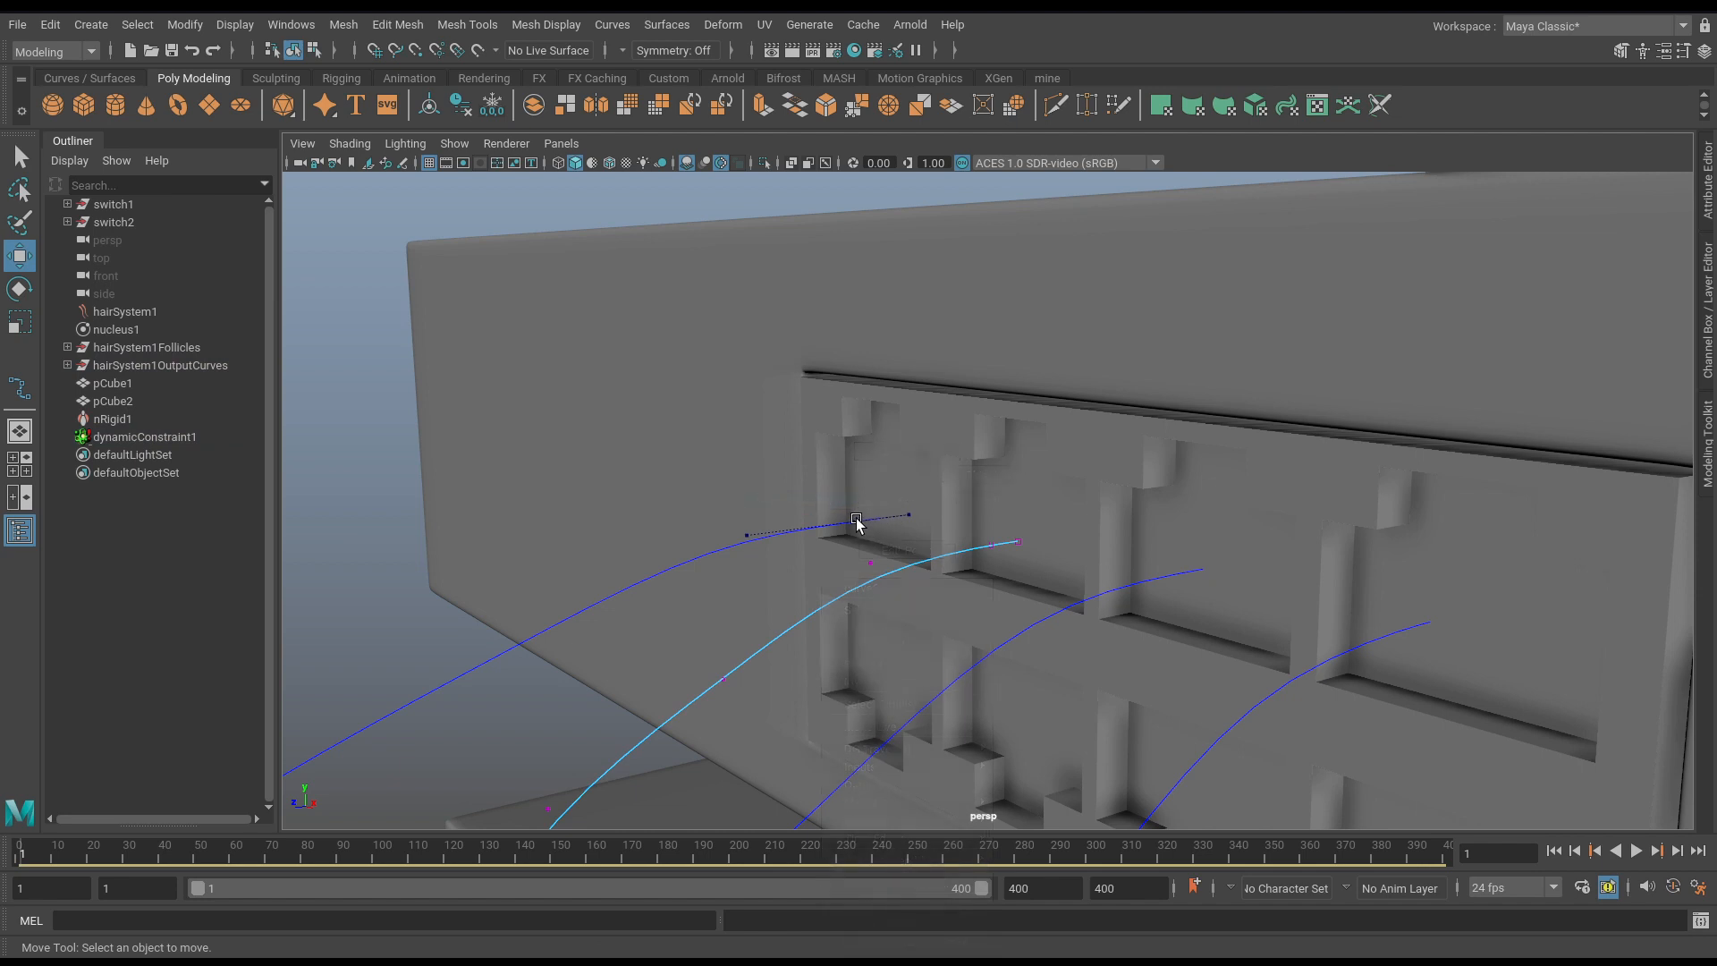
left_click_drag(856, 523, 1047, 614)
left_click(1066, 540)
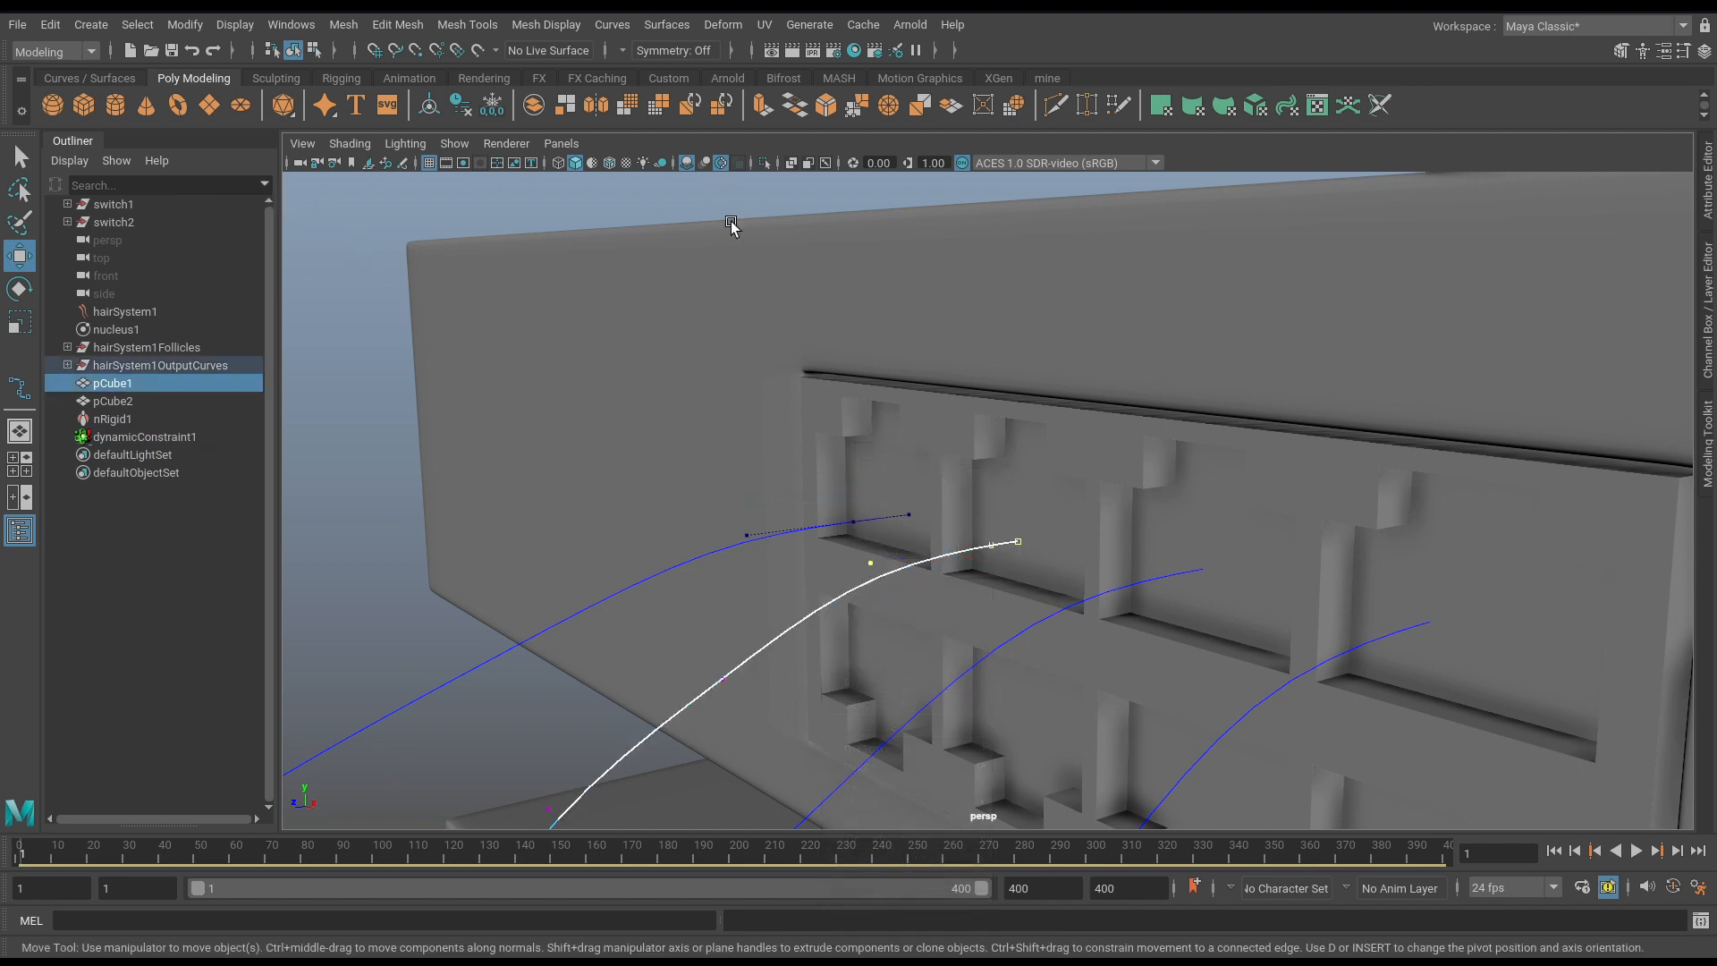
key("space")
key("g")
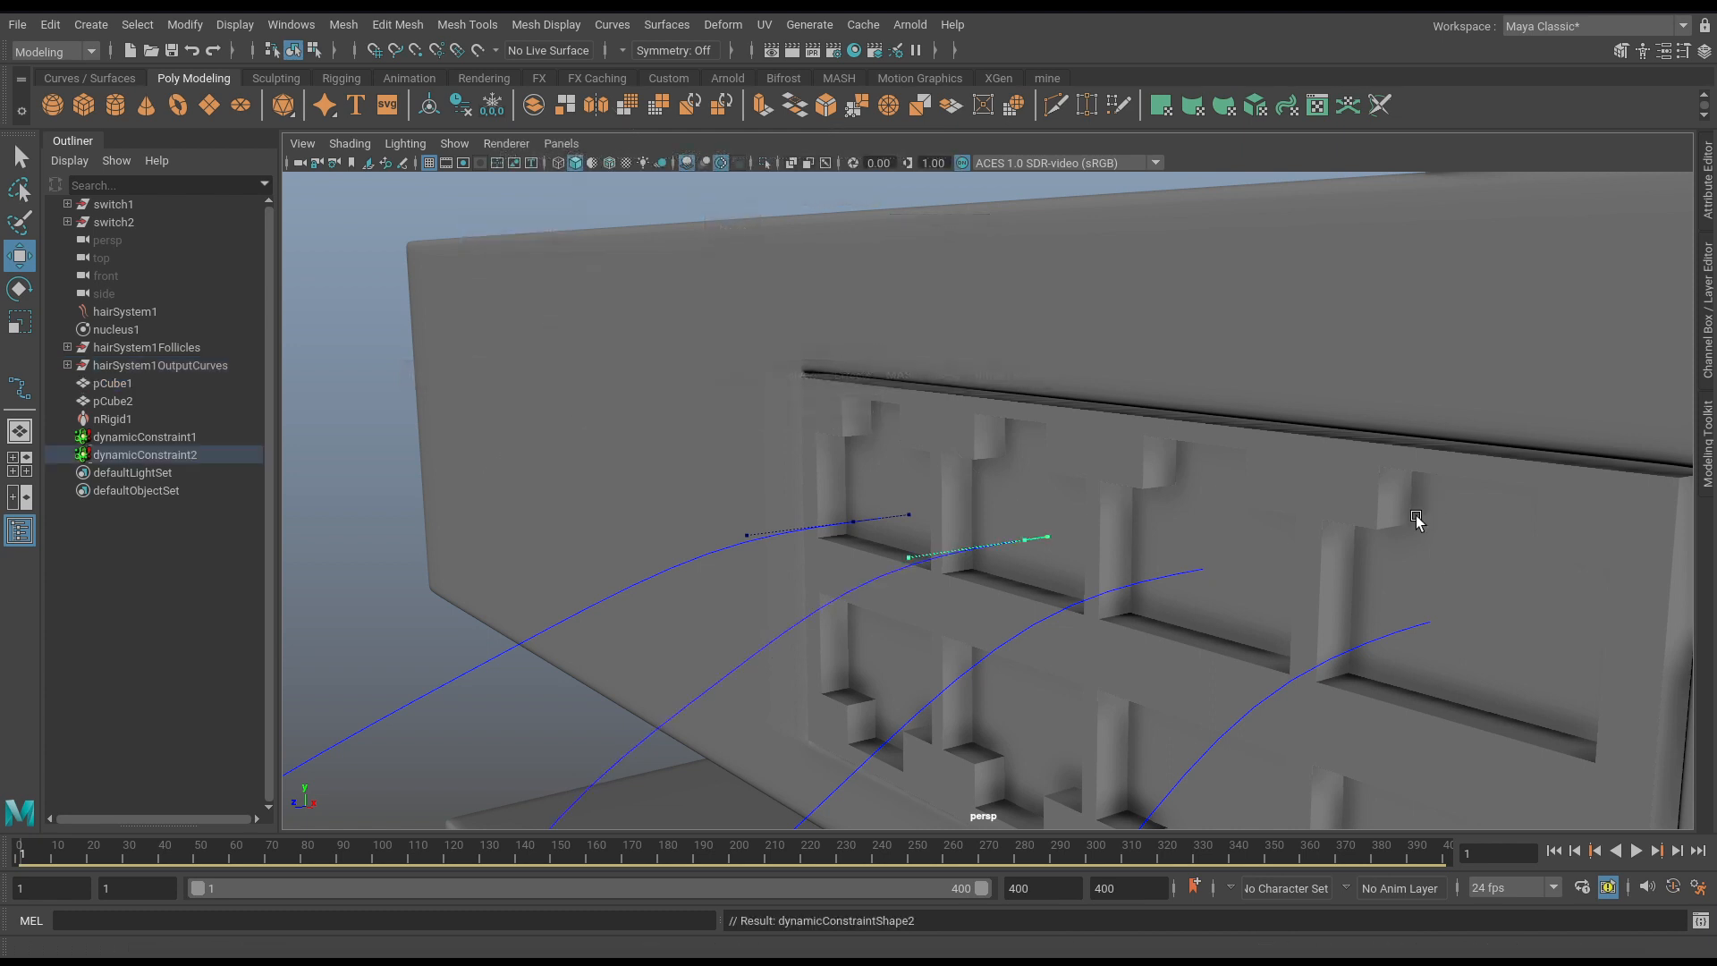
Attach the third curve's end control vertices at the upper switch to pCube1 with a Point to Surface nConstraint.
left_click(1089, 594)
left_click_drag(1092, 598, 1054, 575, "alt")
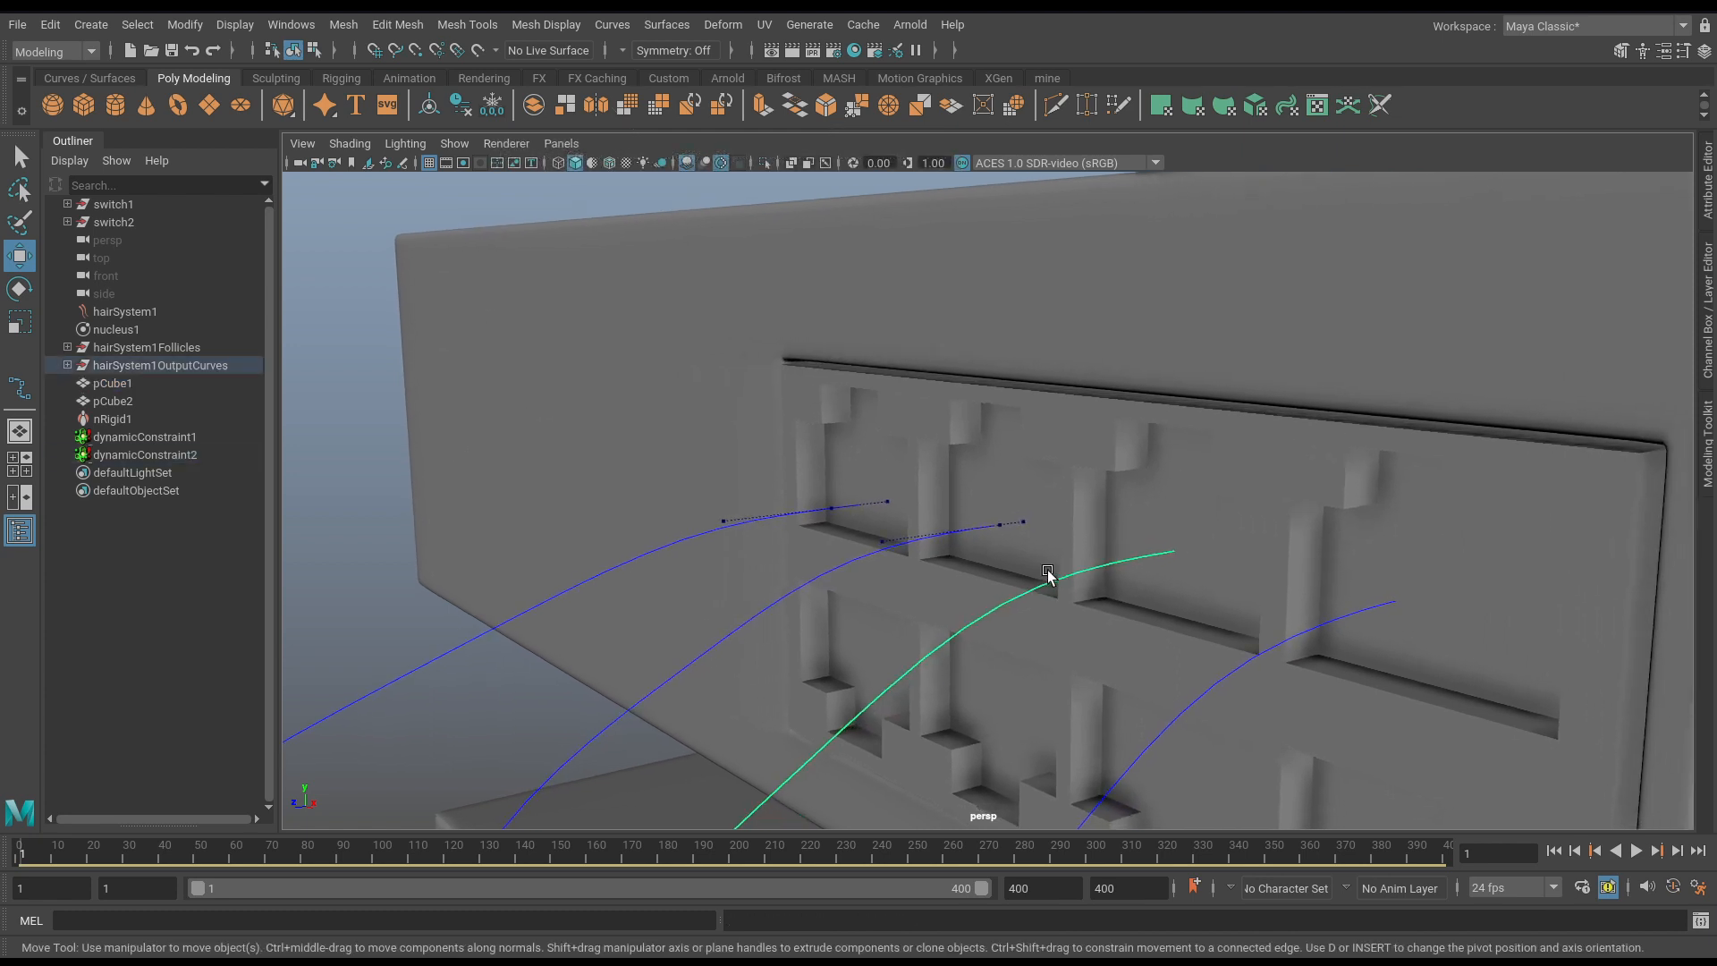
right_click(1052, 577)
right_click_drag(1052, 572, 937, 598)
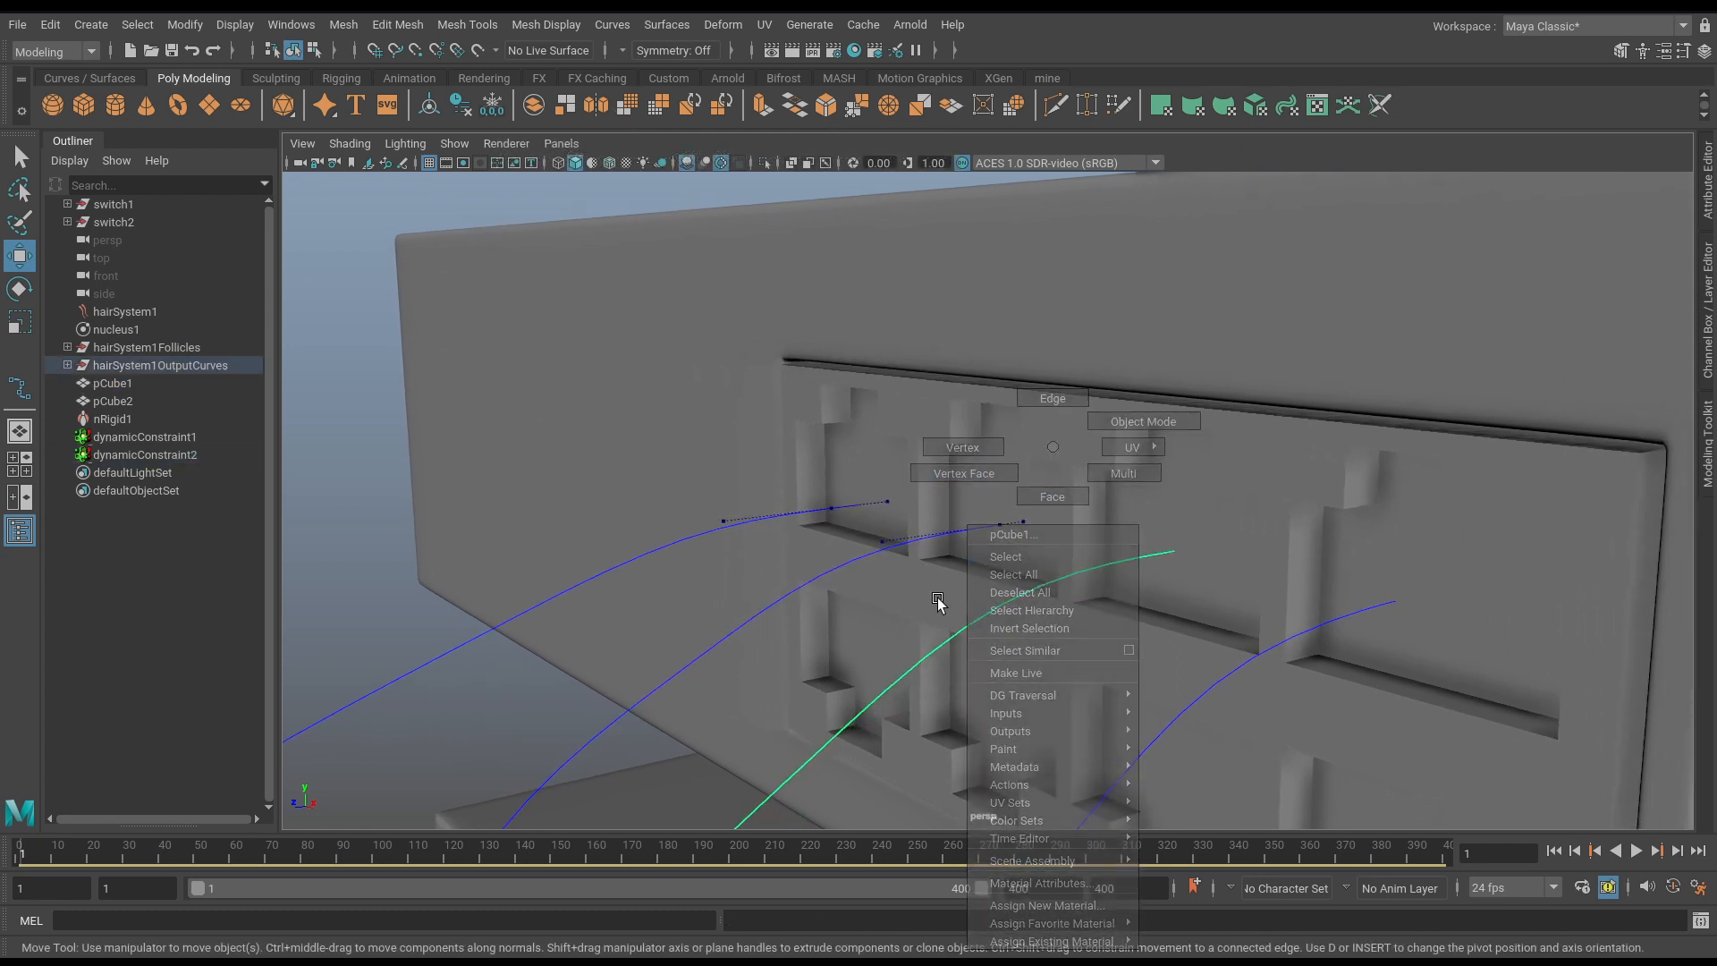
right_click(963, 637)
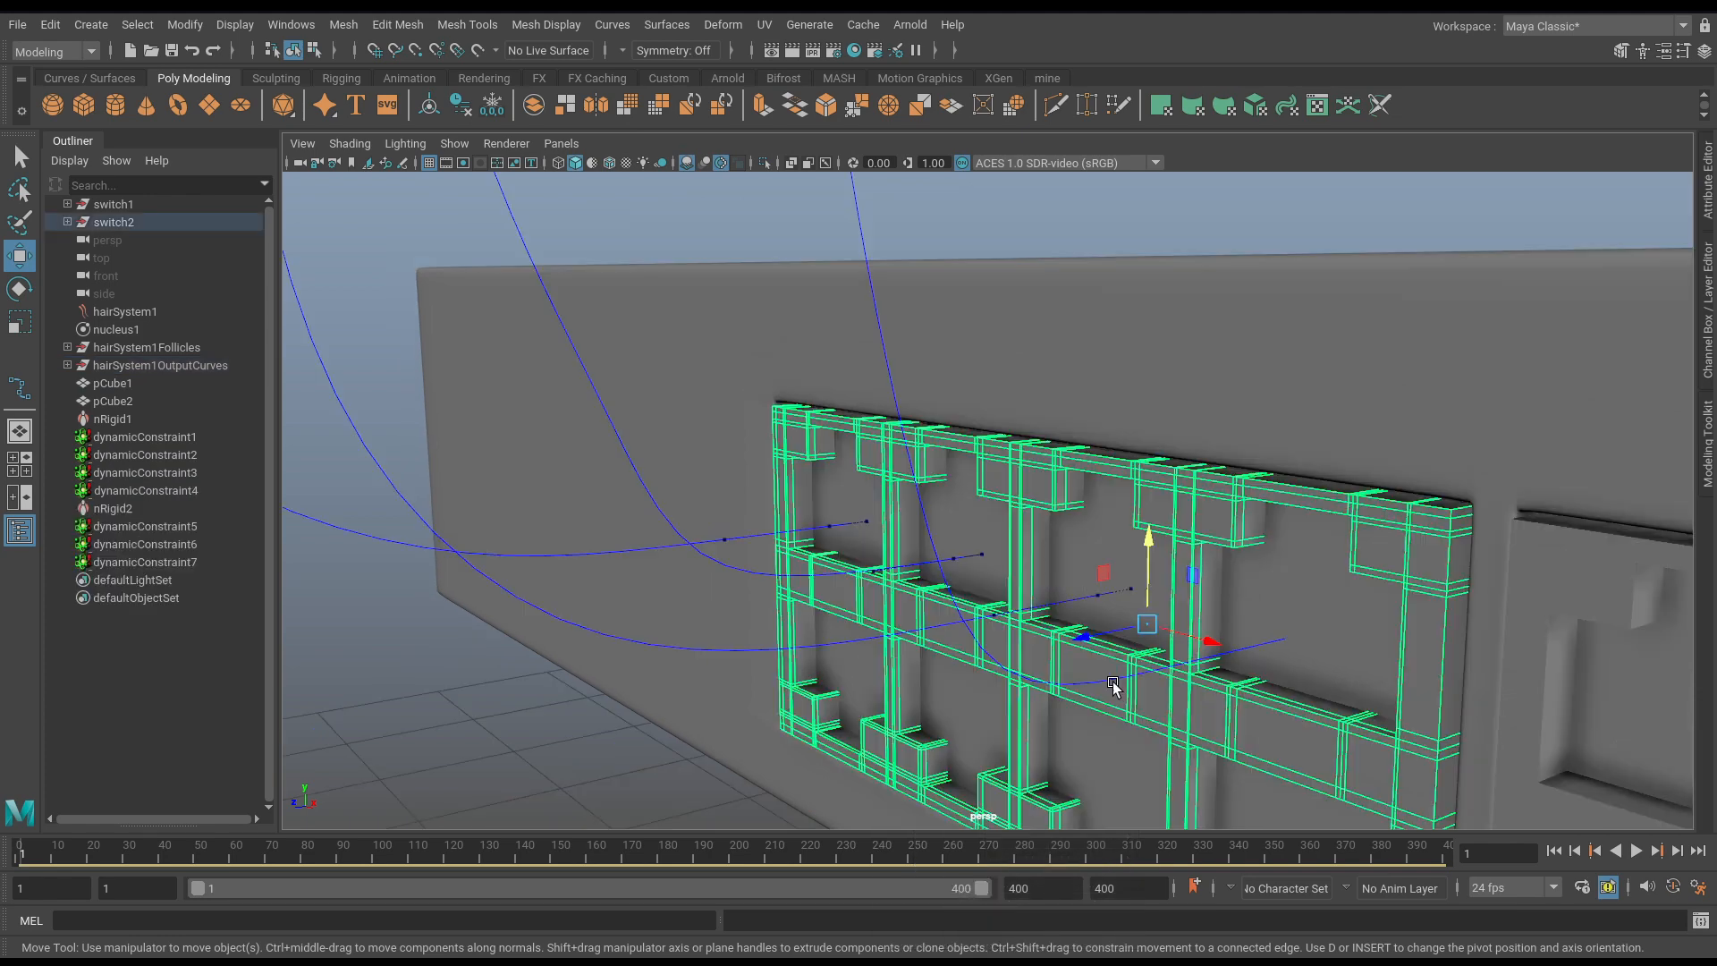
Attach the fourth curve's end control vertices at the lower switch to pCube2 with a Point to Surface nConstraint.
left_click(1113, 682)
right_click_drag(1112, 682, 975, 483)
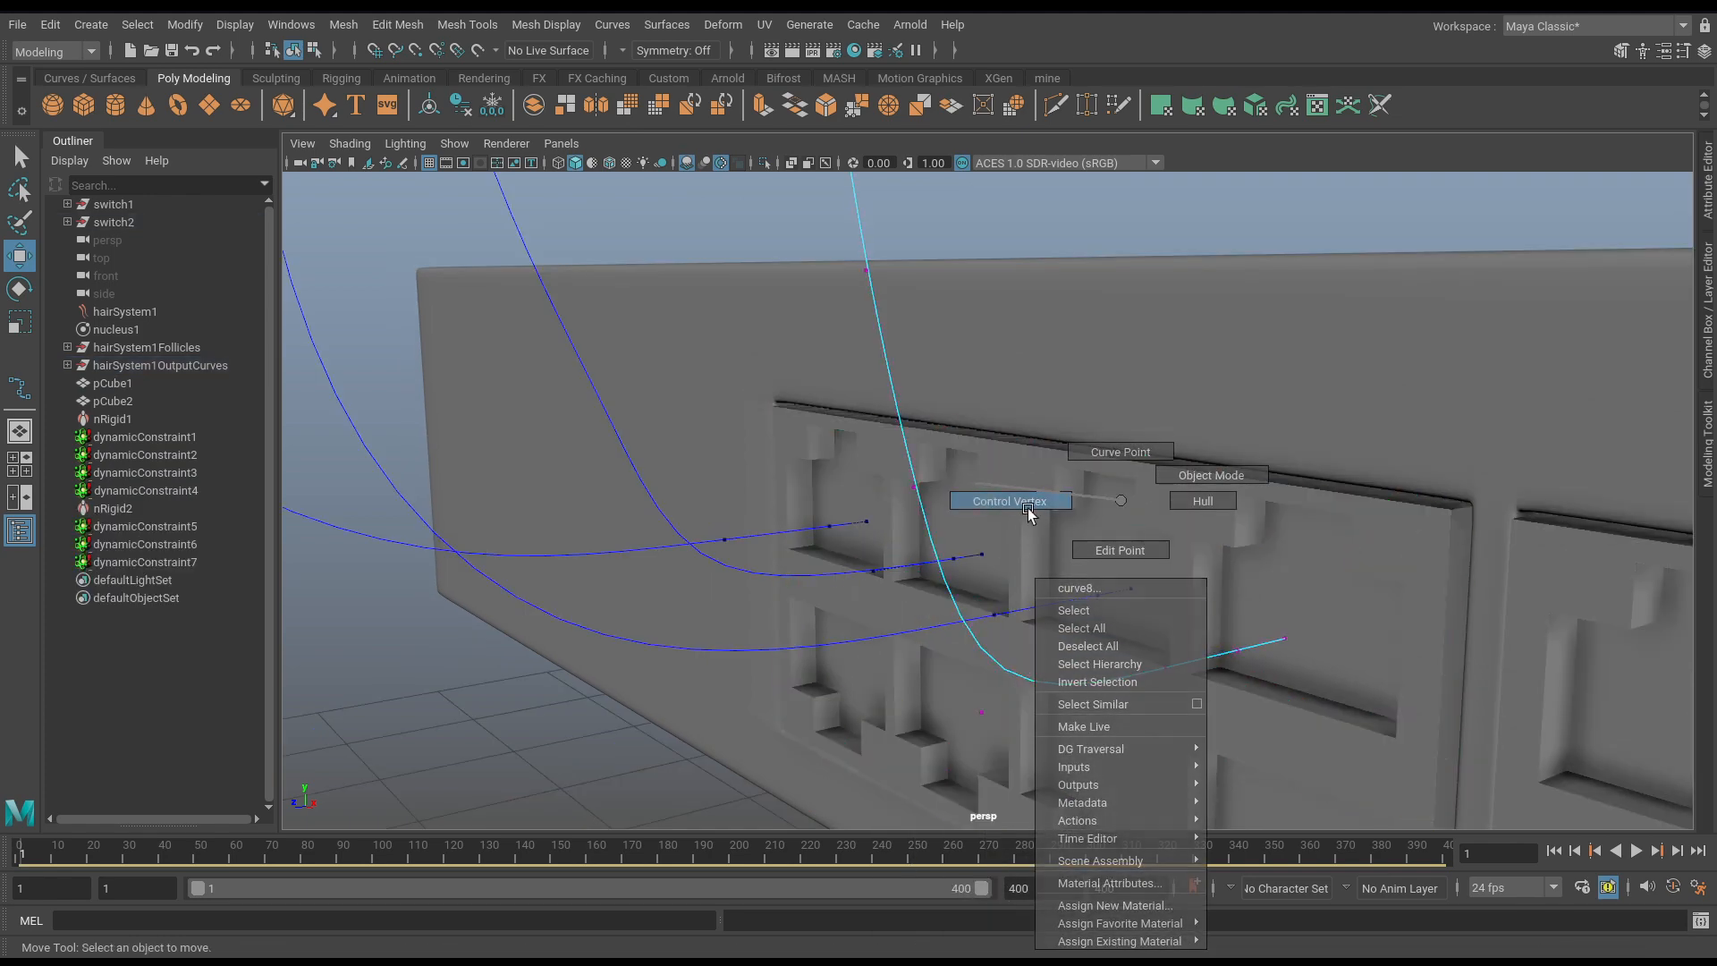
left_click_drag(1142, 616, 1315, 738)
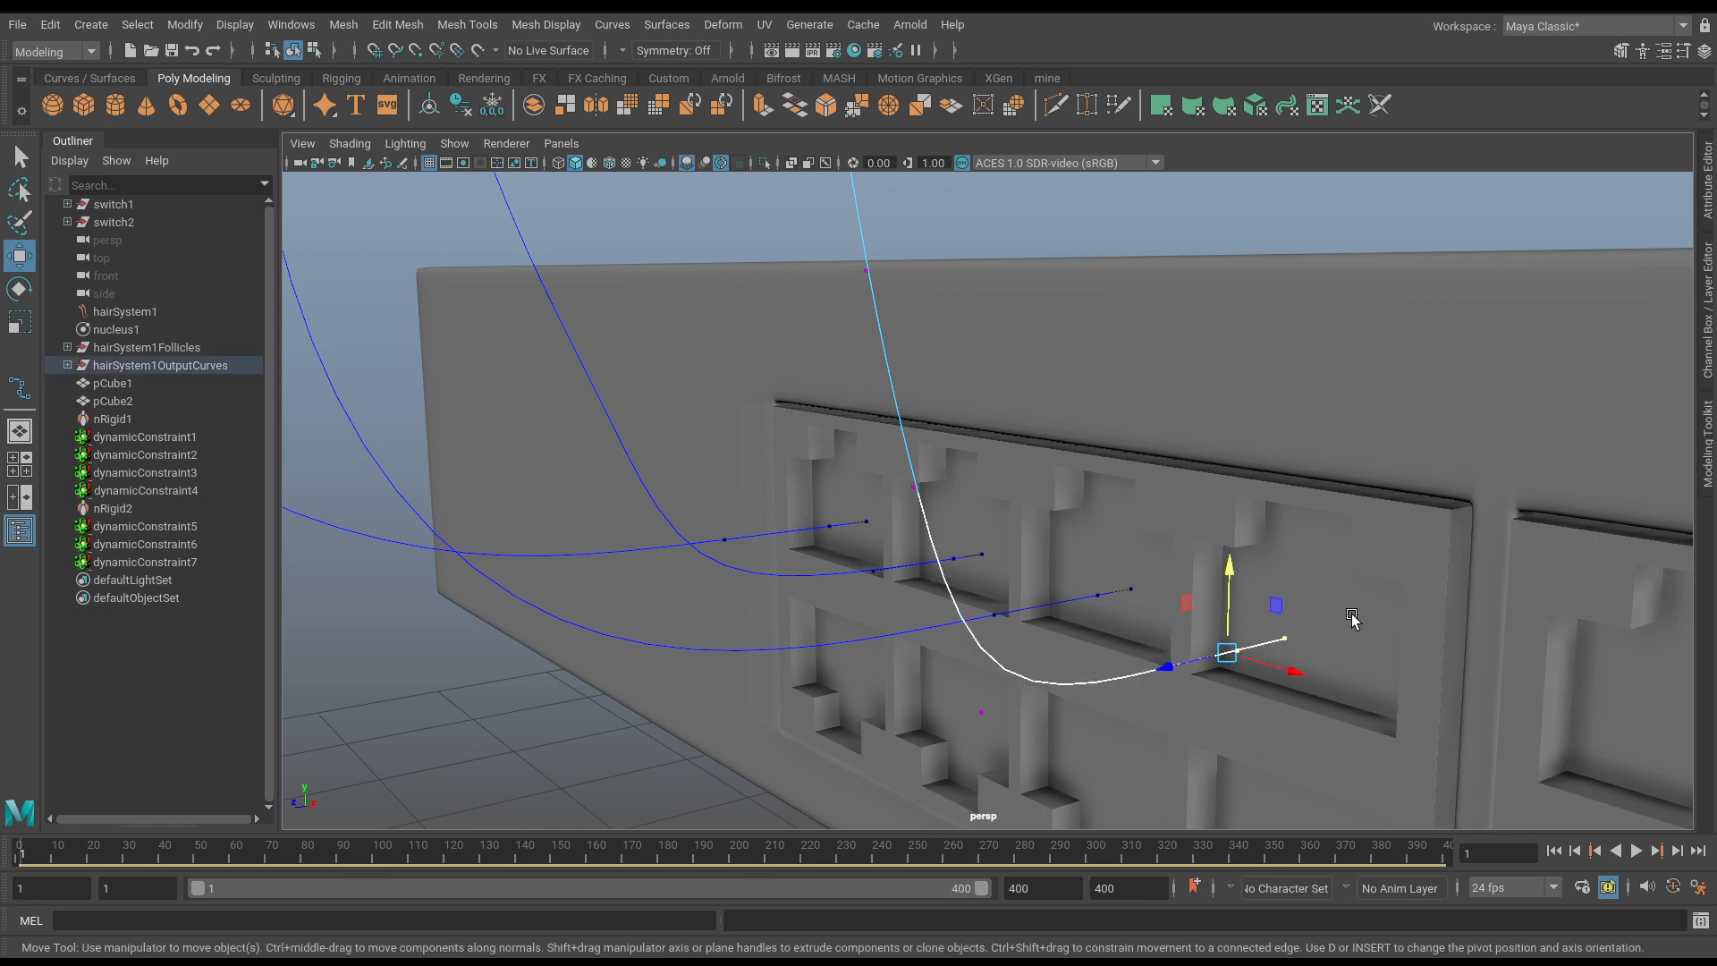
left_click(1352, 618)
key("g")
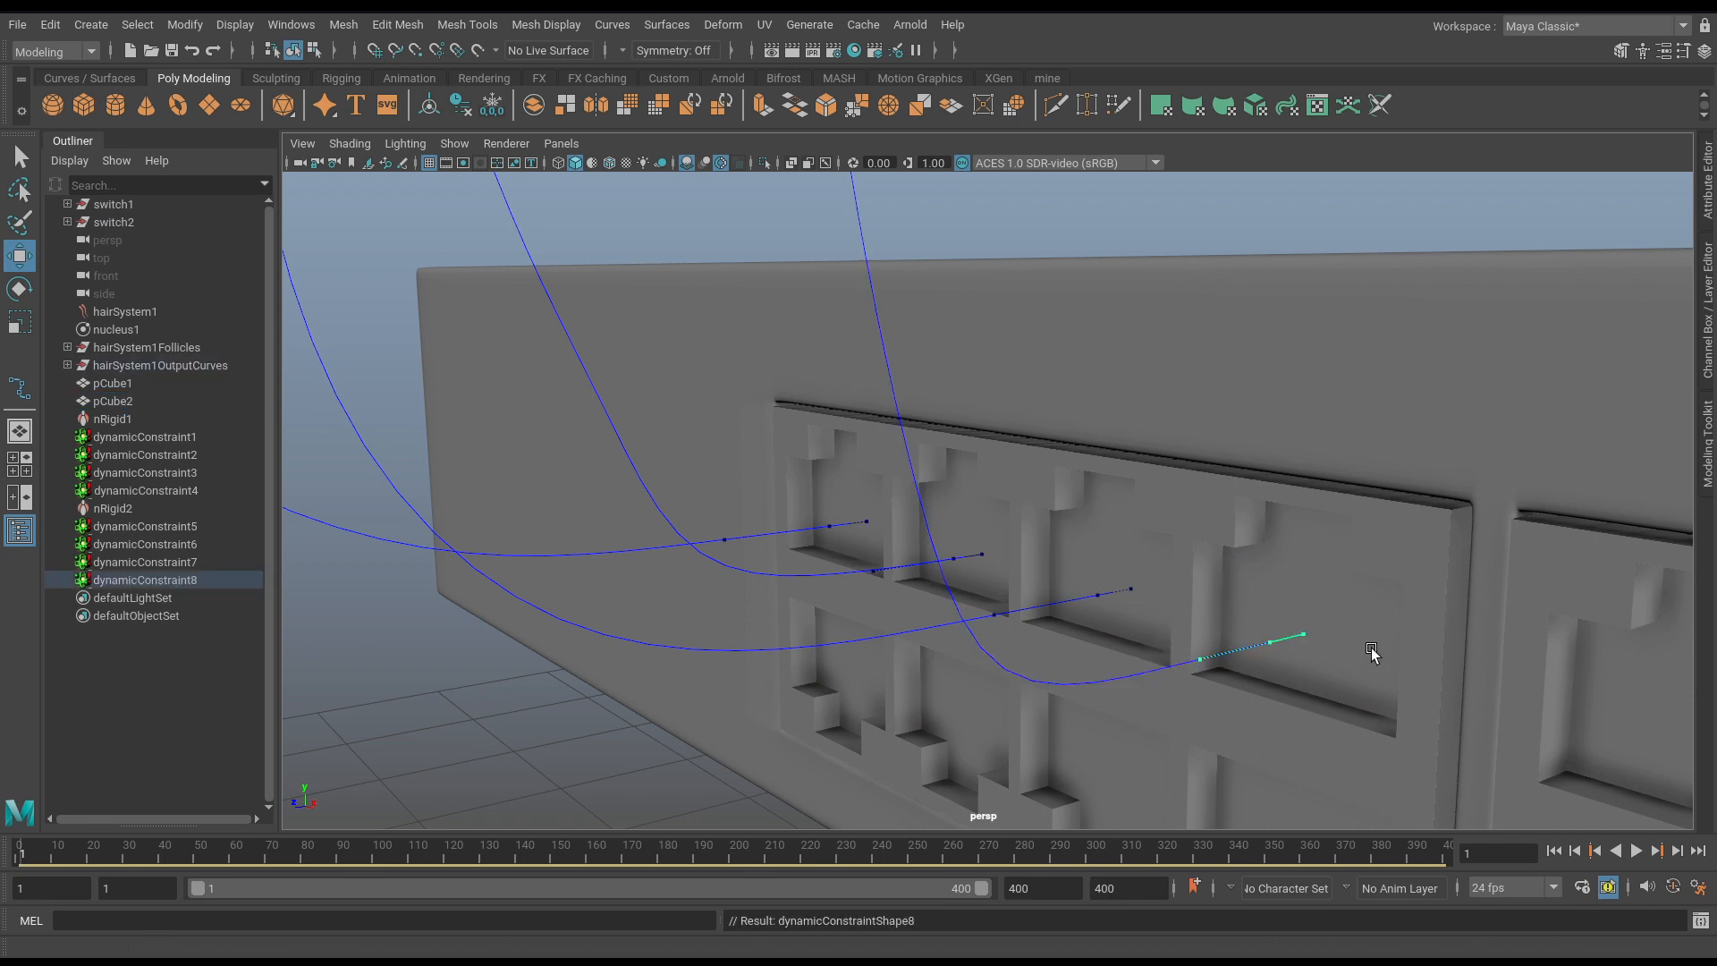
Play the simulation to frame 400, examine how the cable ends enter the ports of both switches, and rewind to frame 1.
left_click_drag(1371, 653, 1315, 713, "alt")
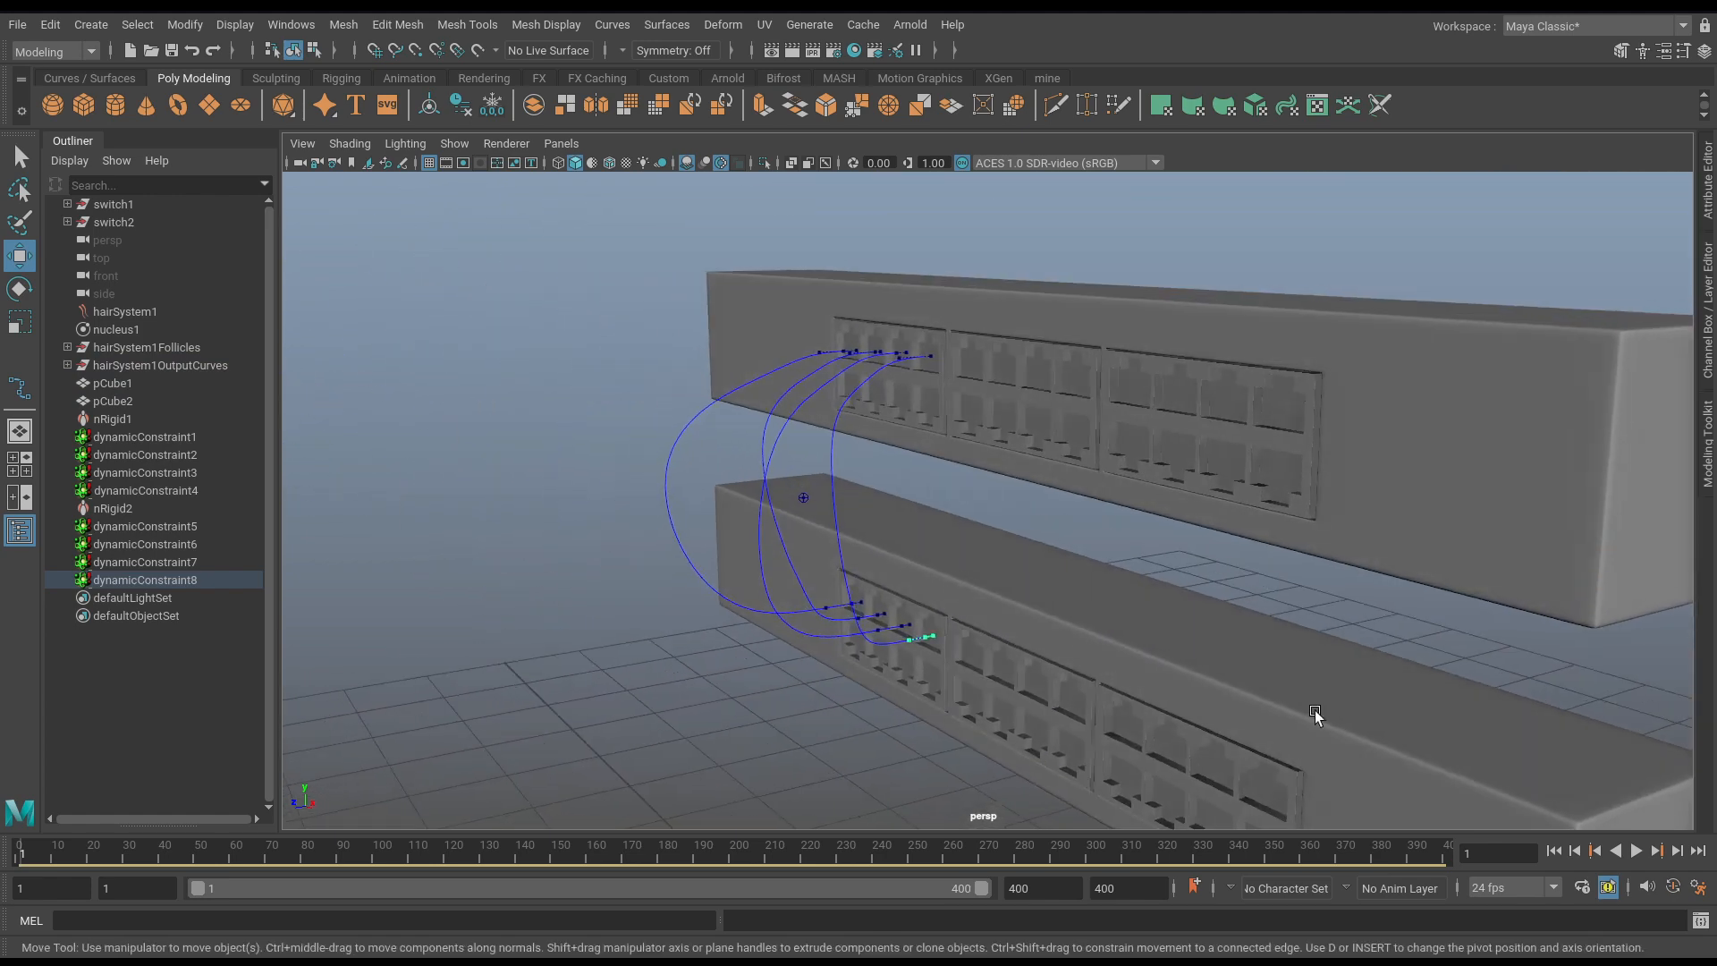
left_click(1635, 852)
left_click_drag(1020, 594, 1343, 566, "alt")
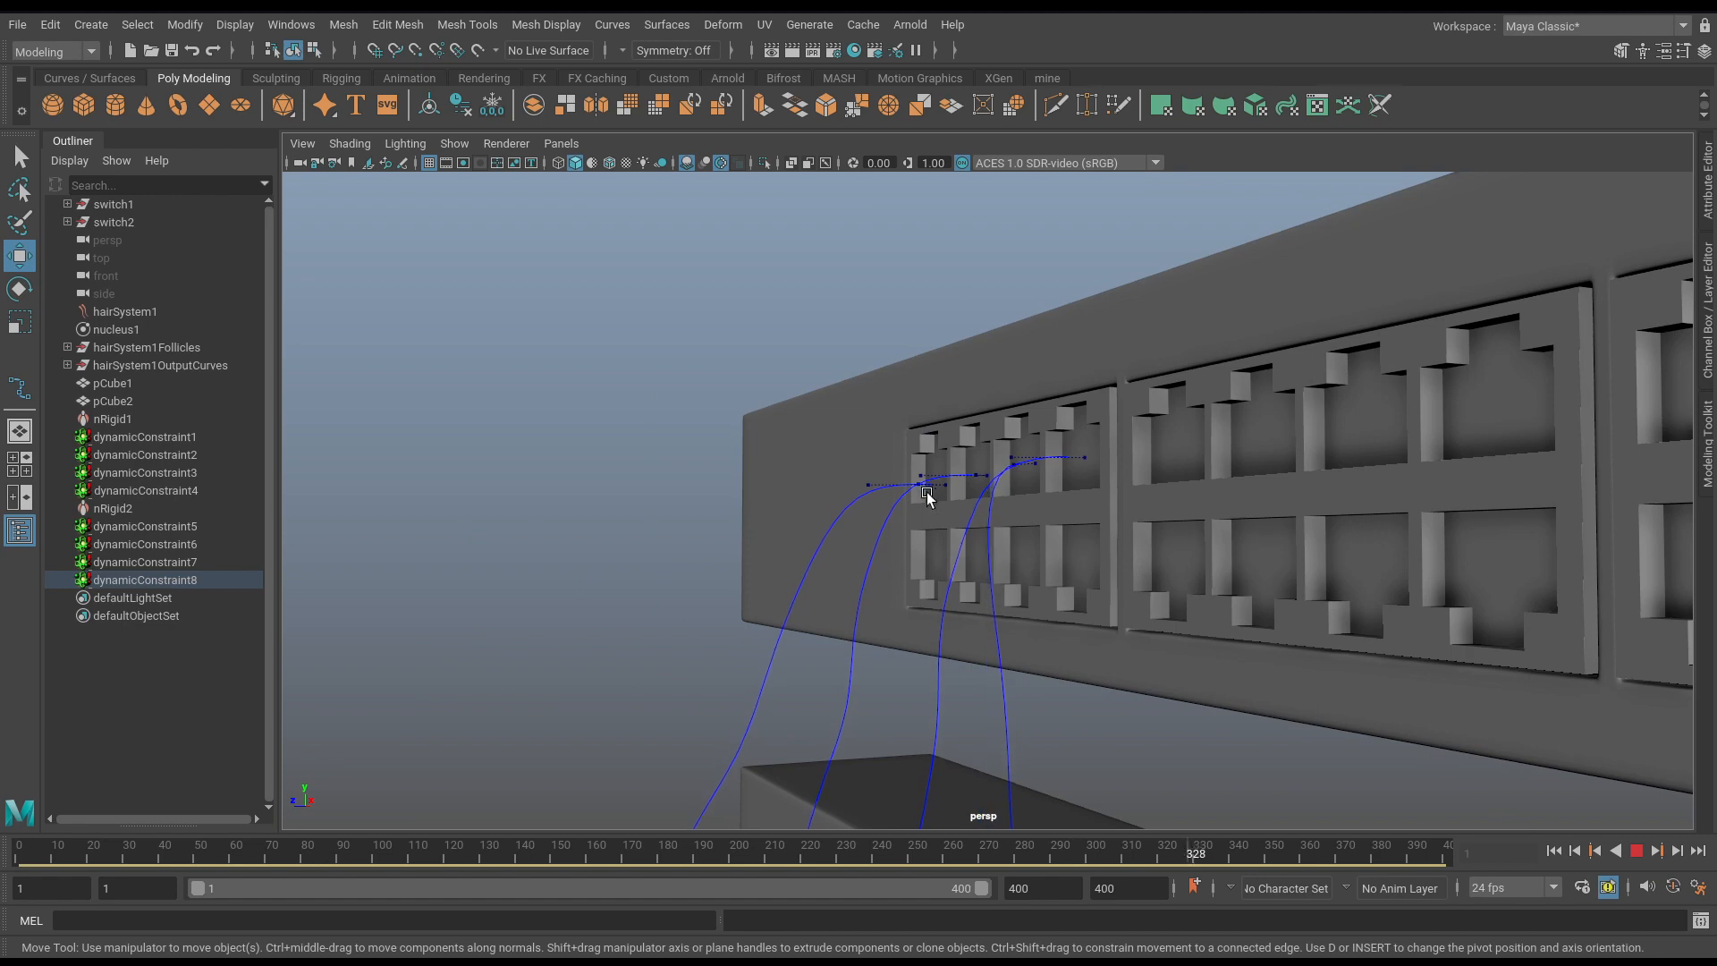
middle_click_drag(920, 486, 883, 229, "alt")
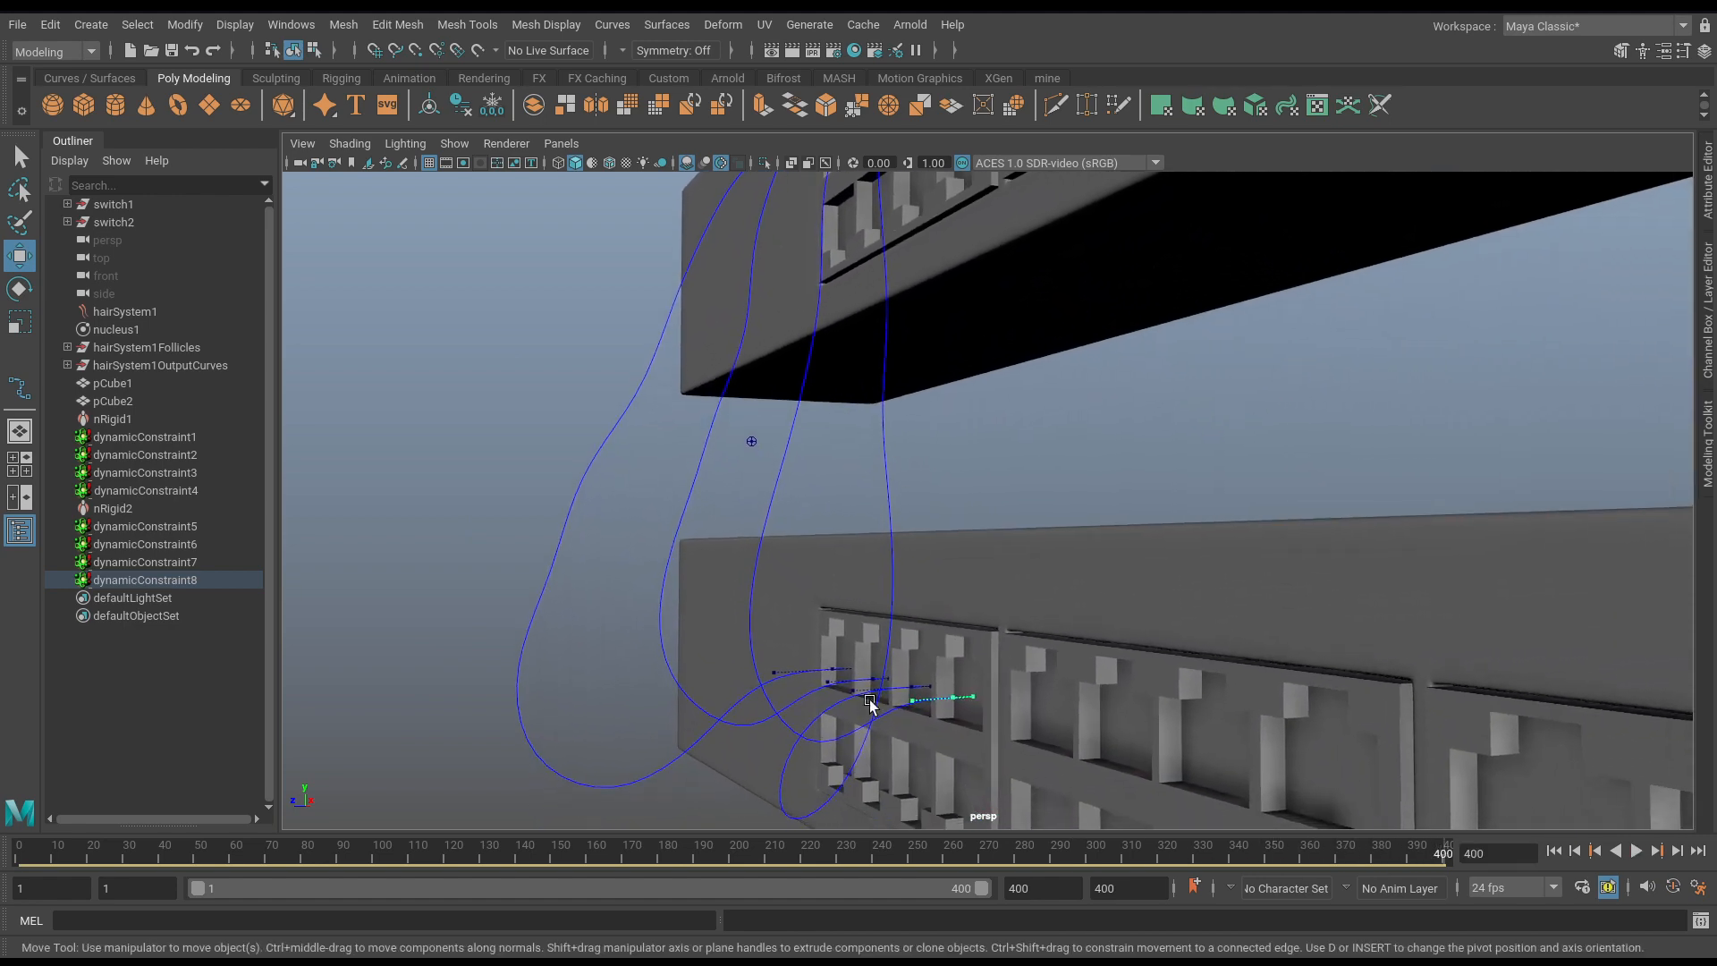
left_click_drag(865, 701, 871, 635, "alt")
left_click_drag(1046, 619, 957, 660, "alt")
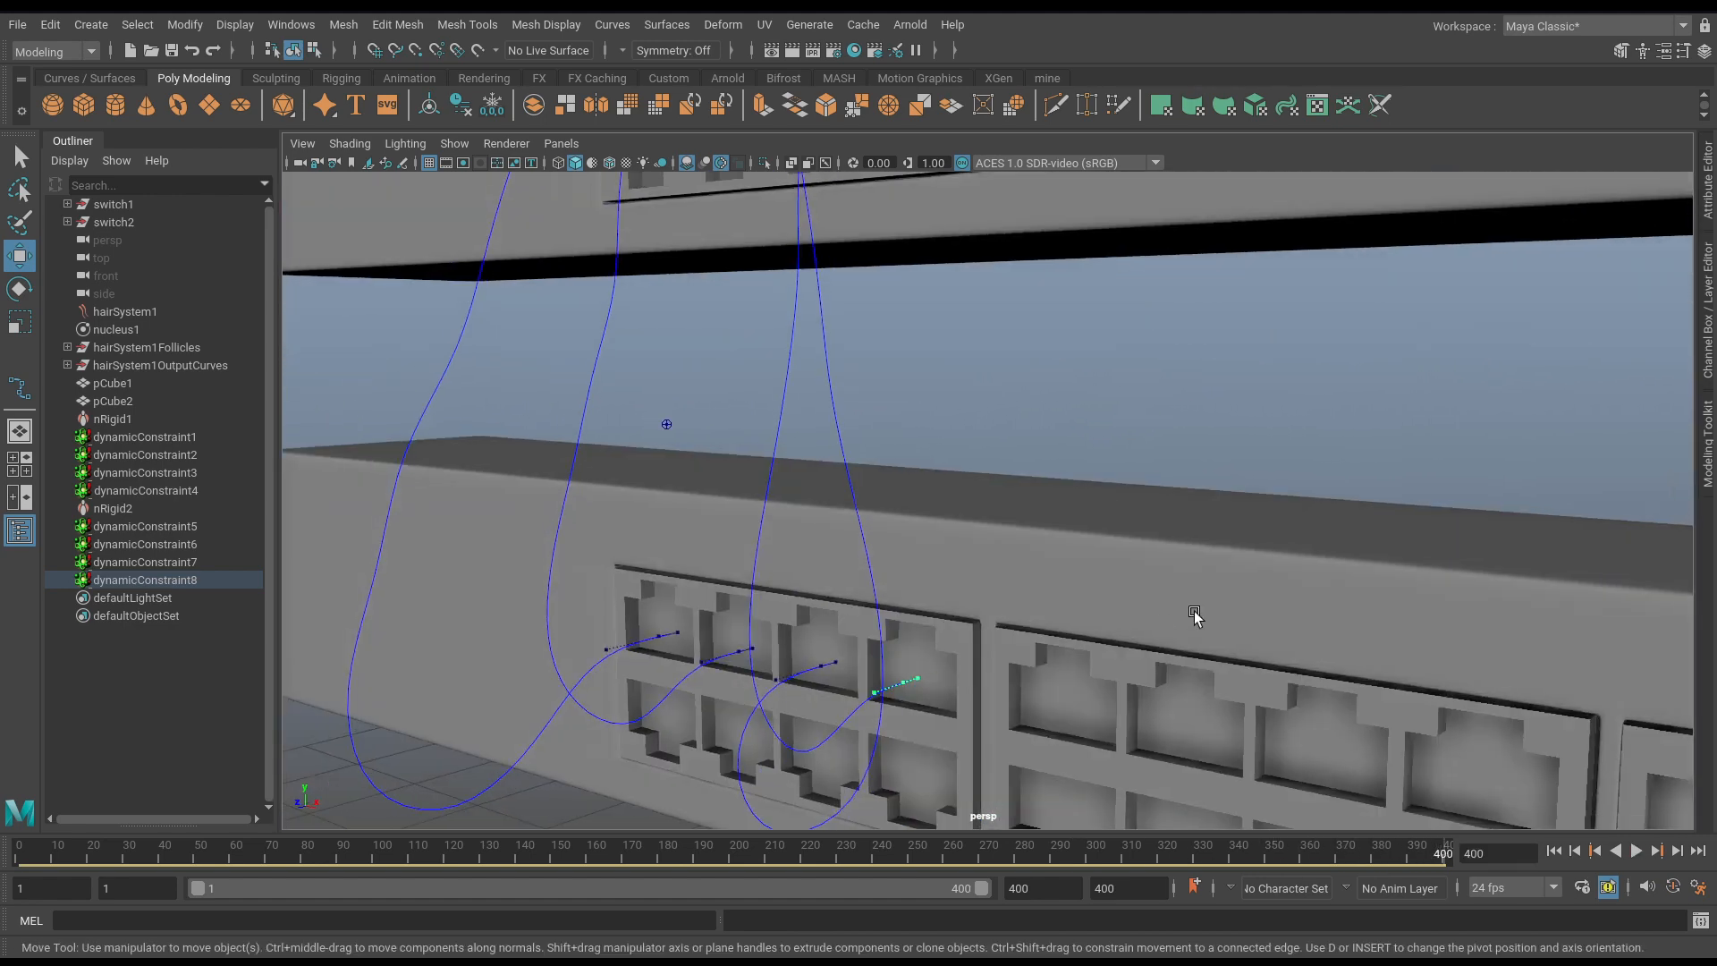
right_click_drag(1196, 613, 728, 487, "alt")
left_click_drag(957, 483, 797, 529, "alt")
middle_click_drag(888, 478, 886, 520, "alt")
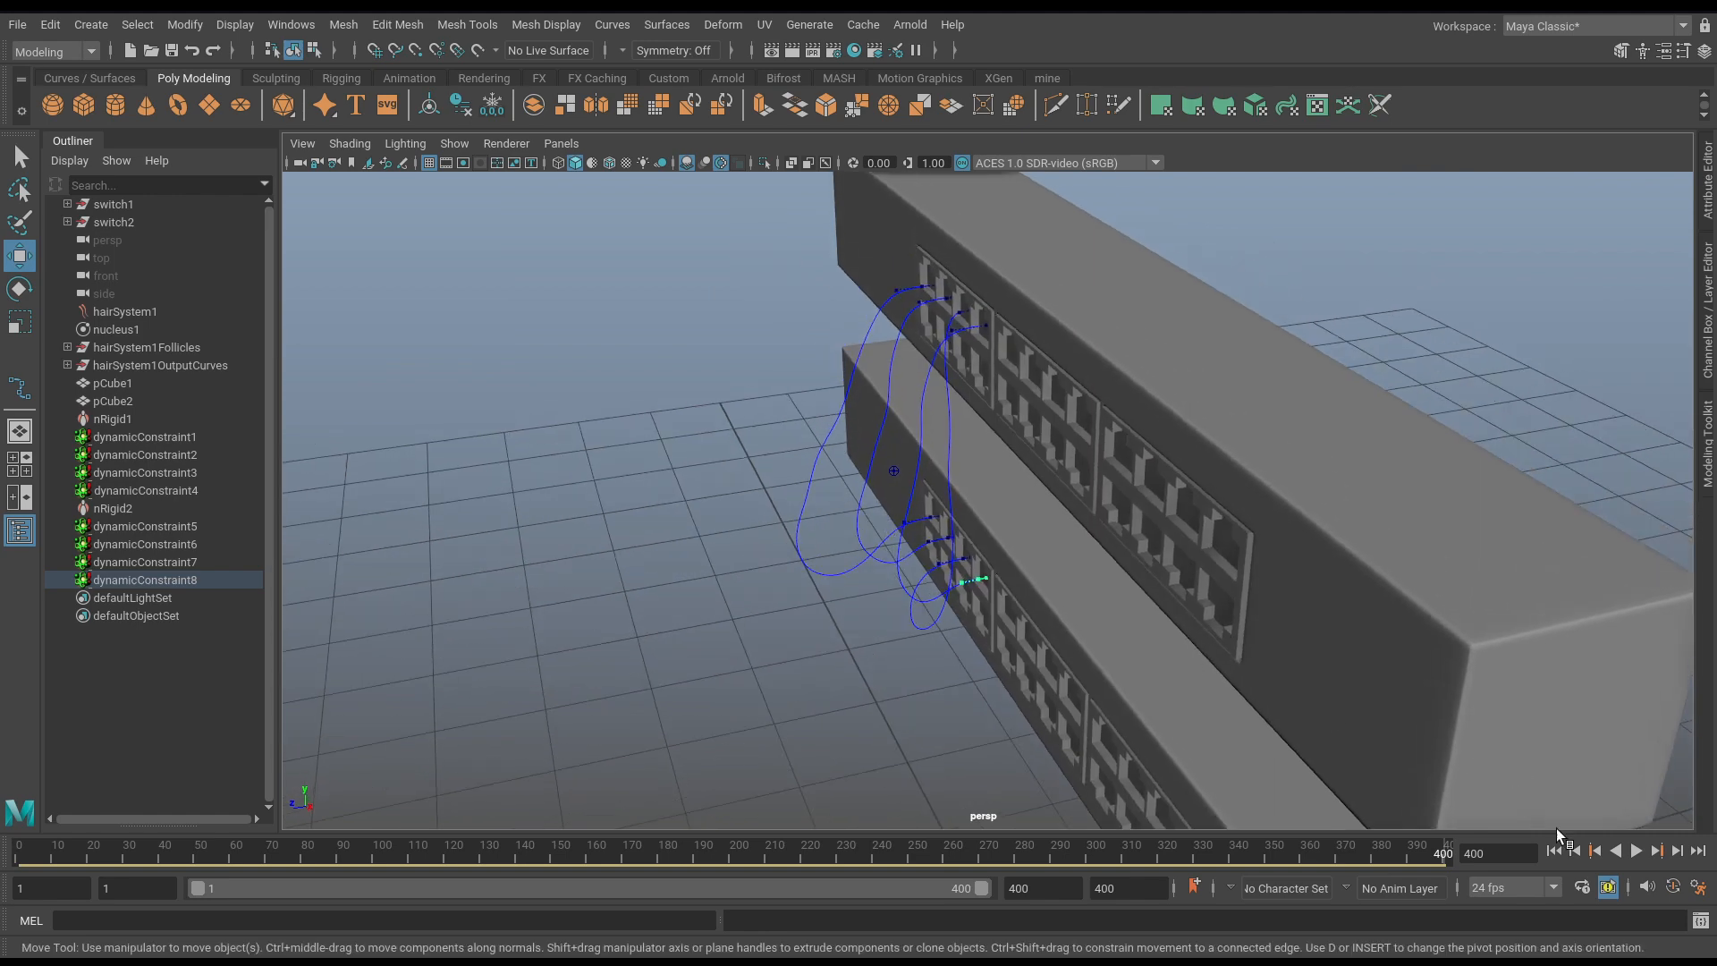
left_click_drag(1096, 550, 998, 570, "alt")
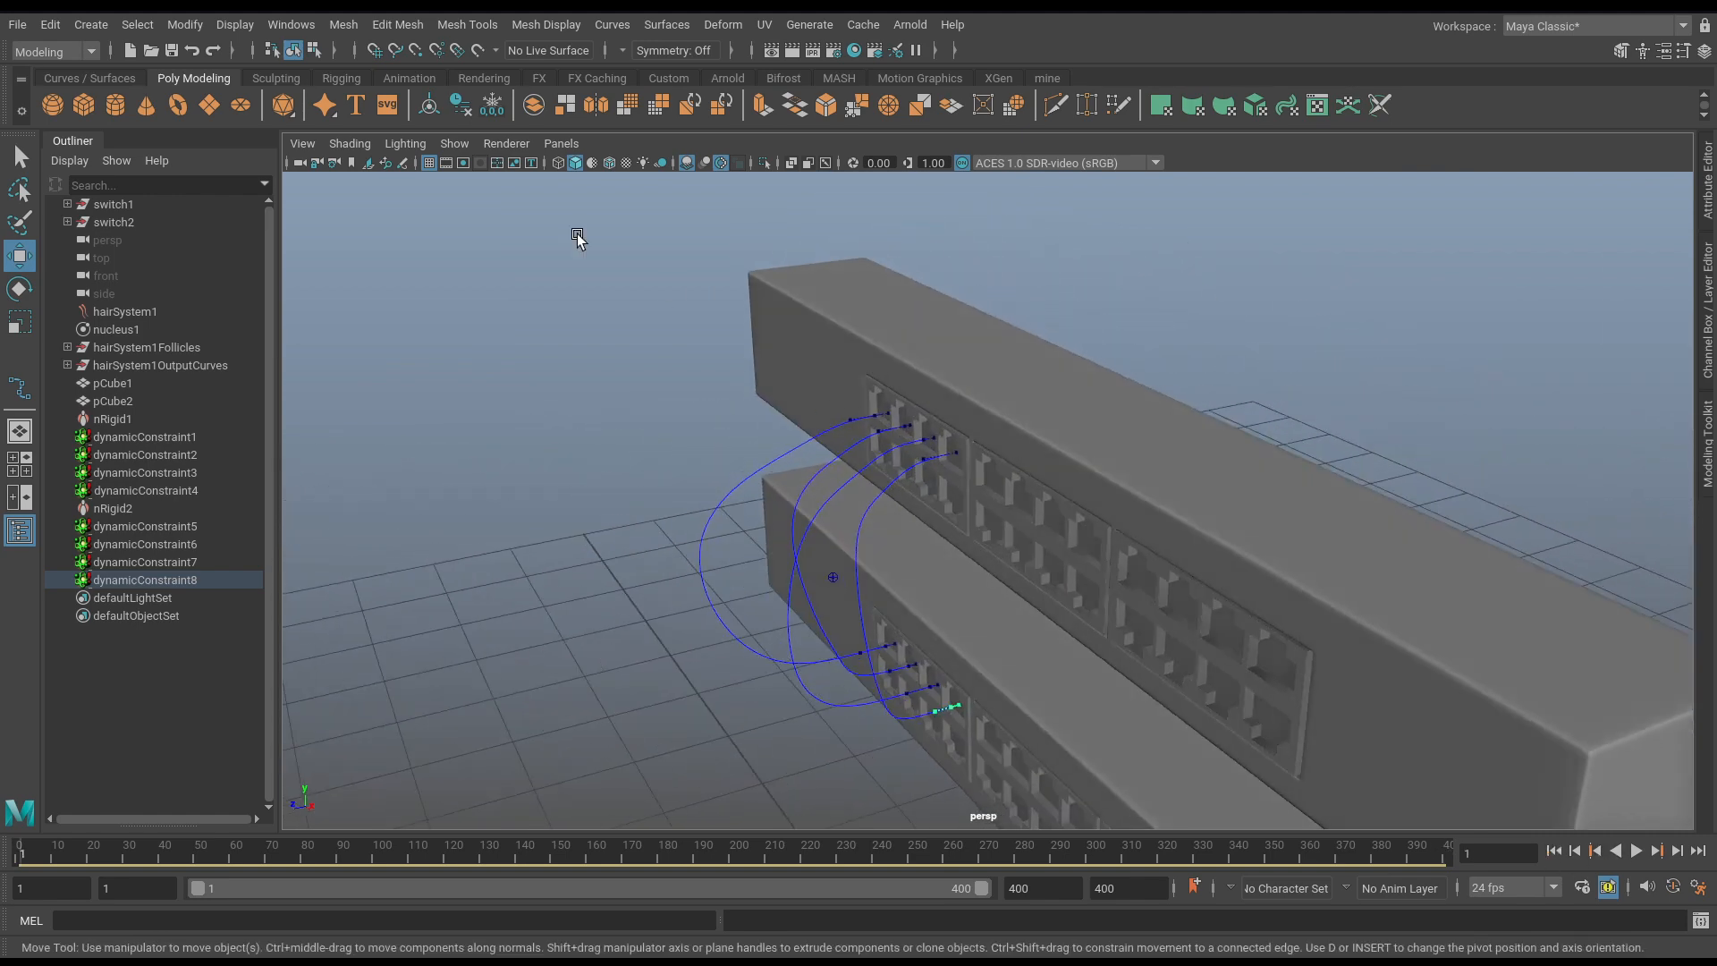
Enable Self Collide in hairSystemShape1's collision settings and set Solver Display to Self Collision Thickness.
key("ctrl+a")
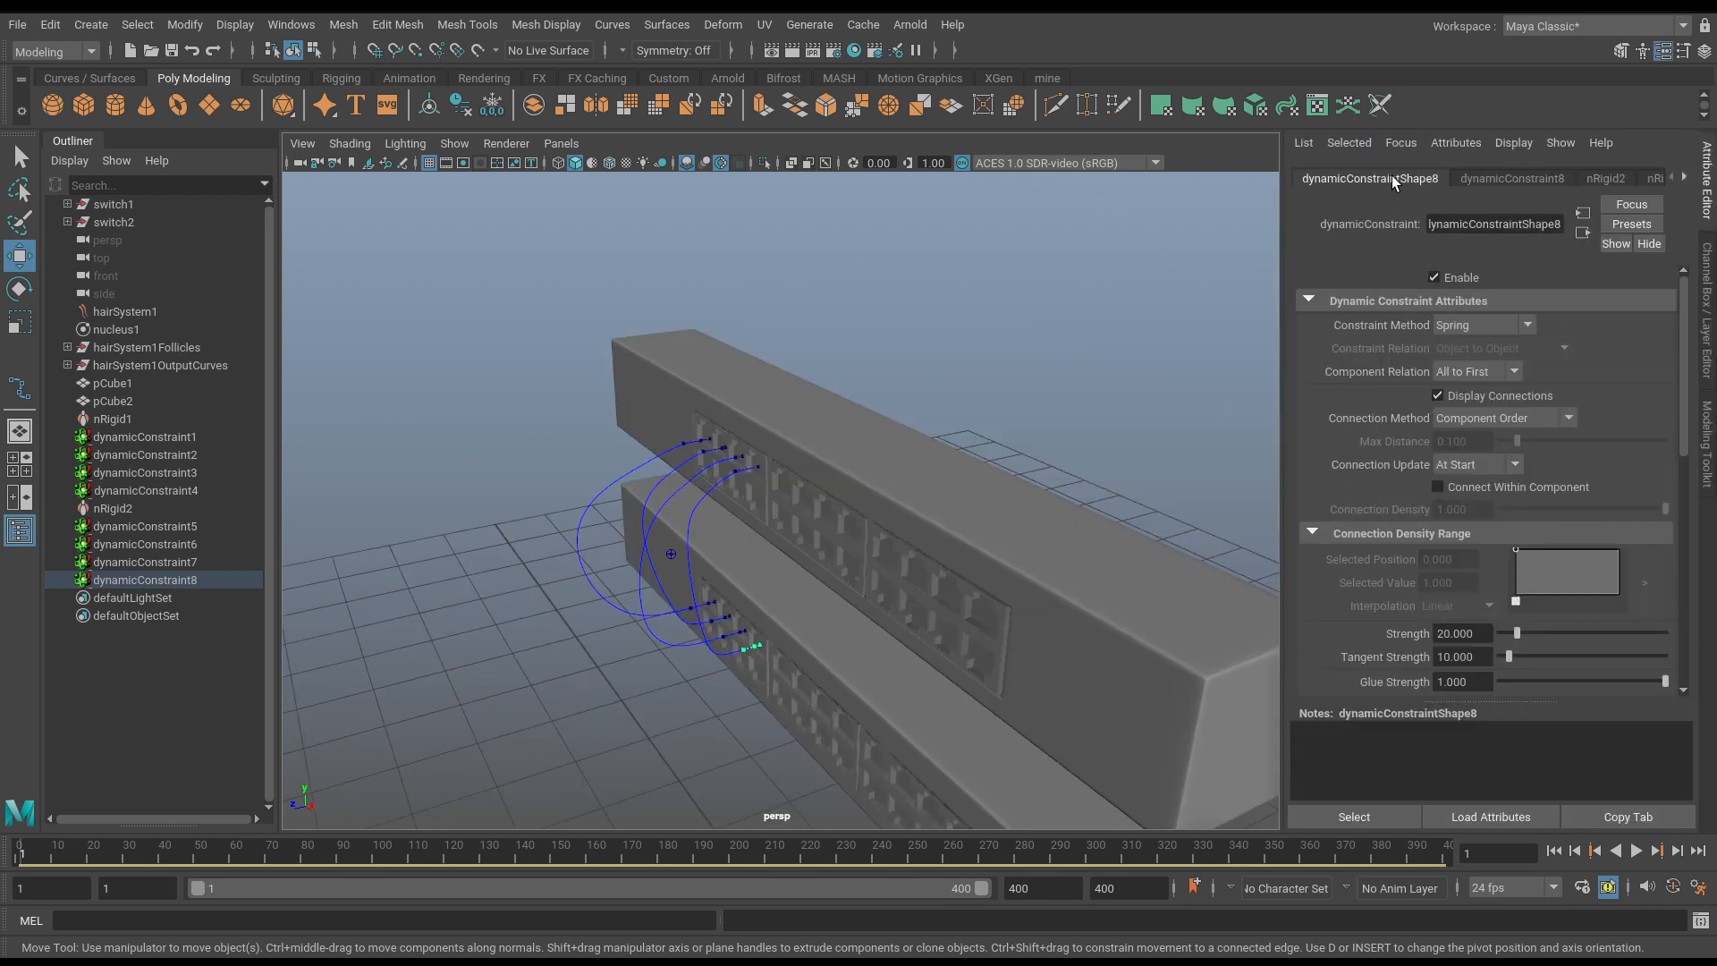
left_click(139, 310)
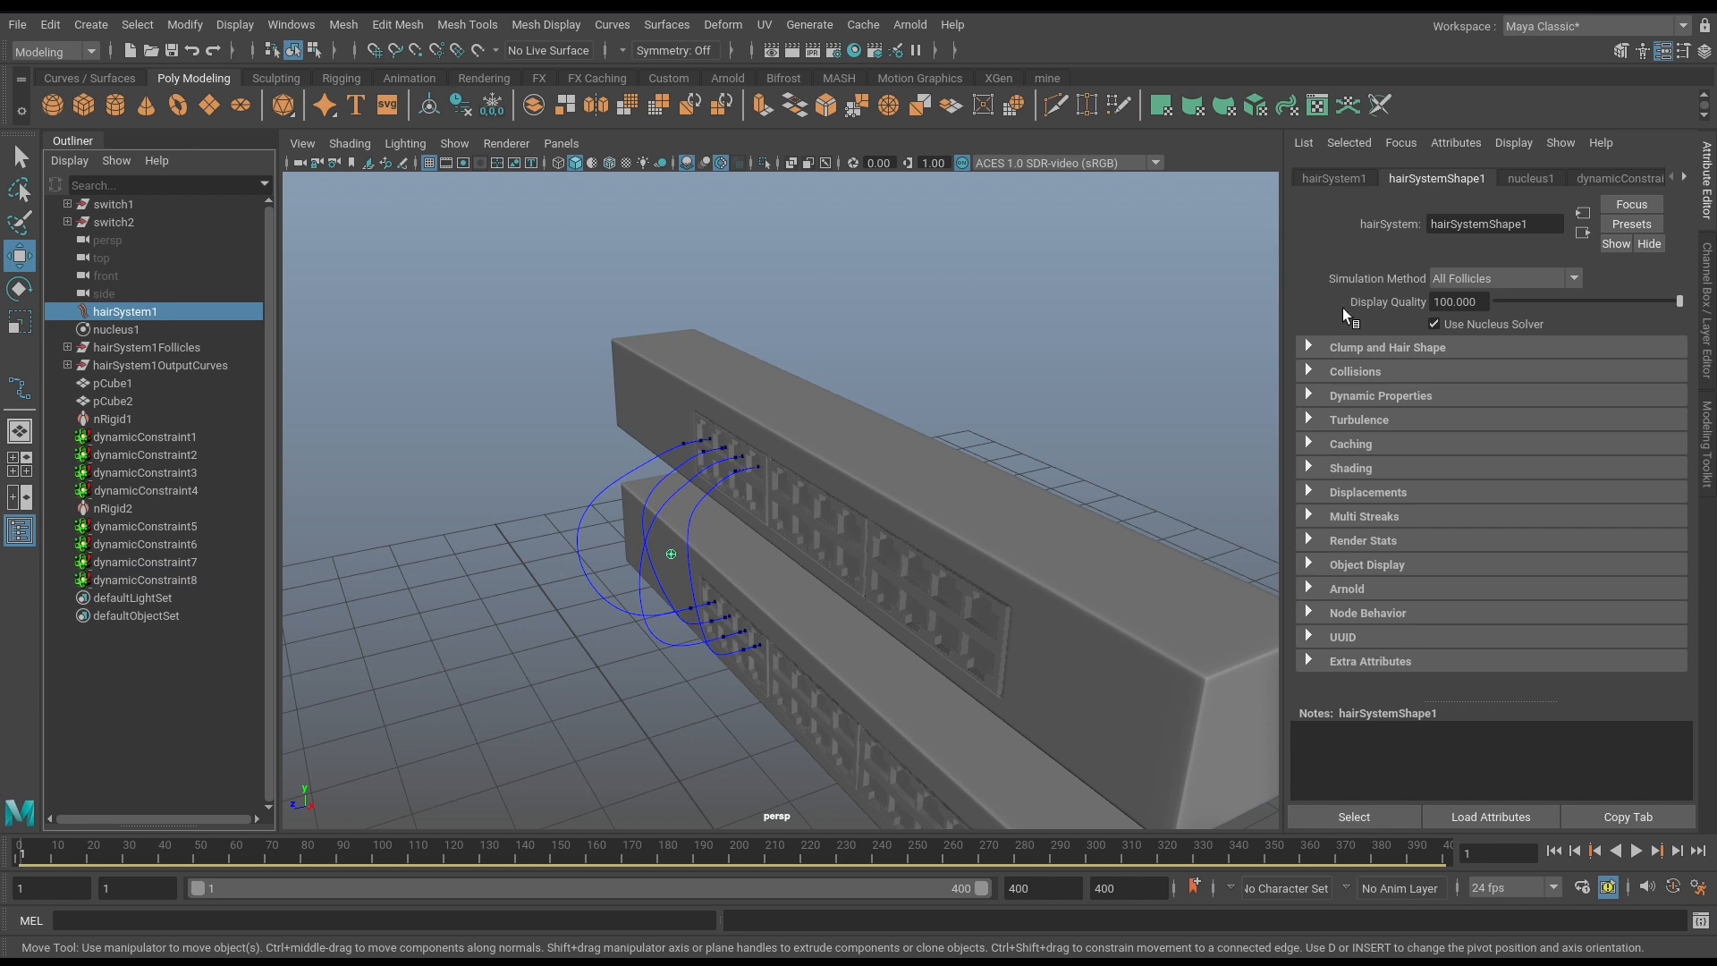
left_click(1359, 371)
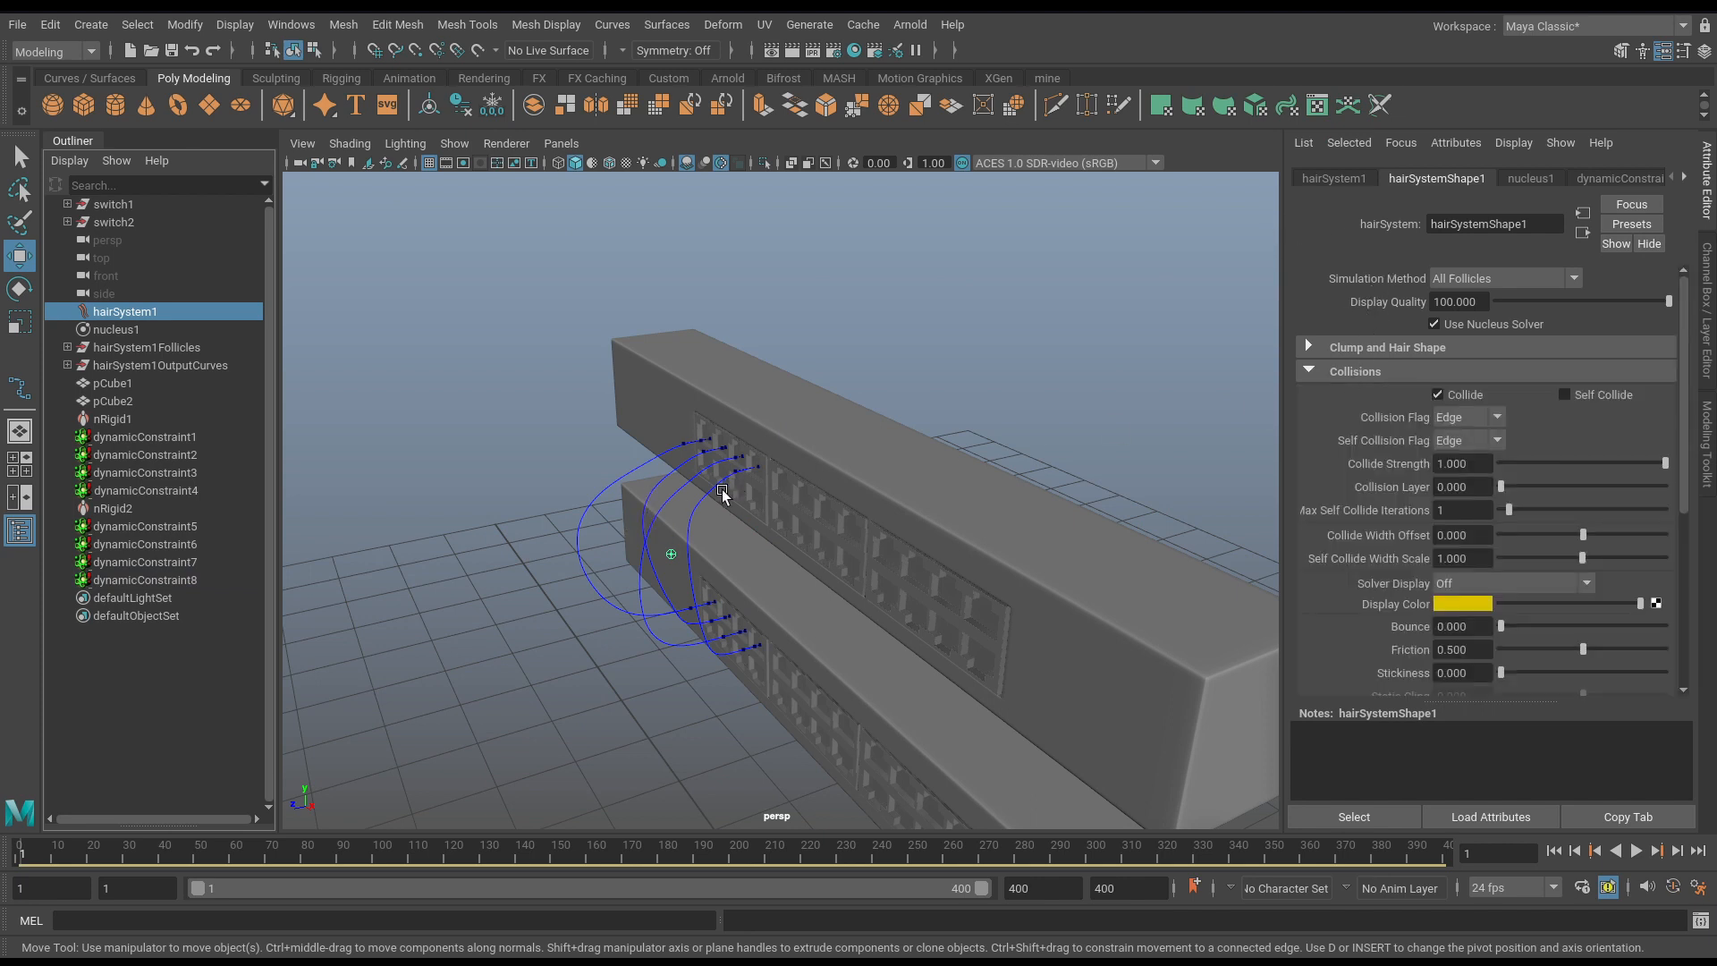
left_click(1566, 395)
left_click(1455, 586)
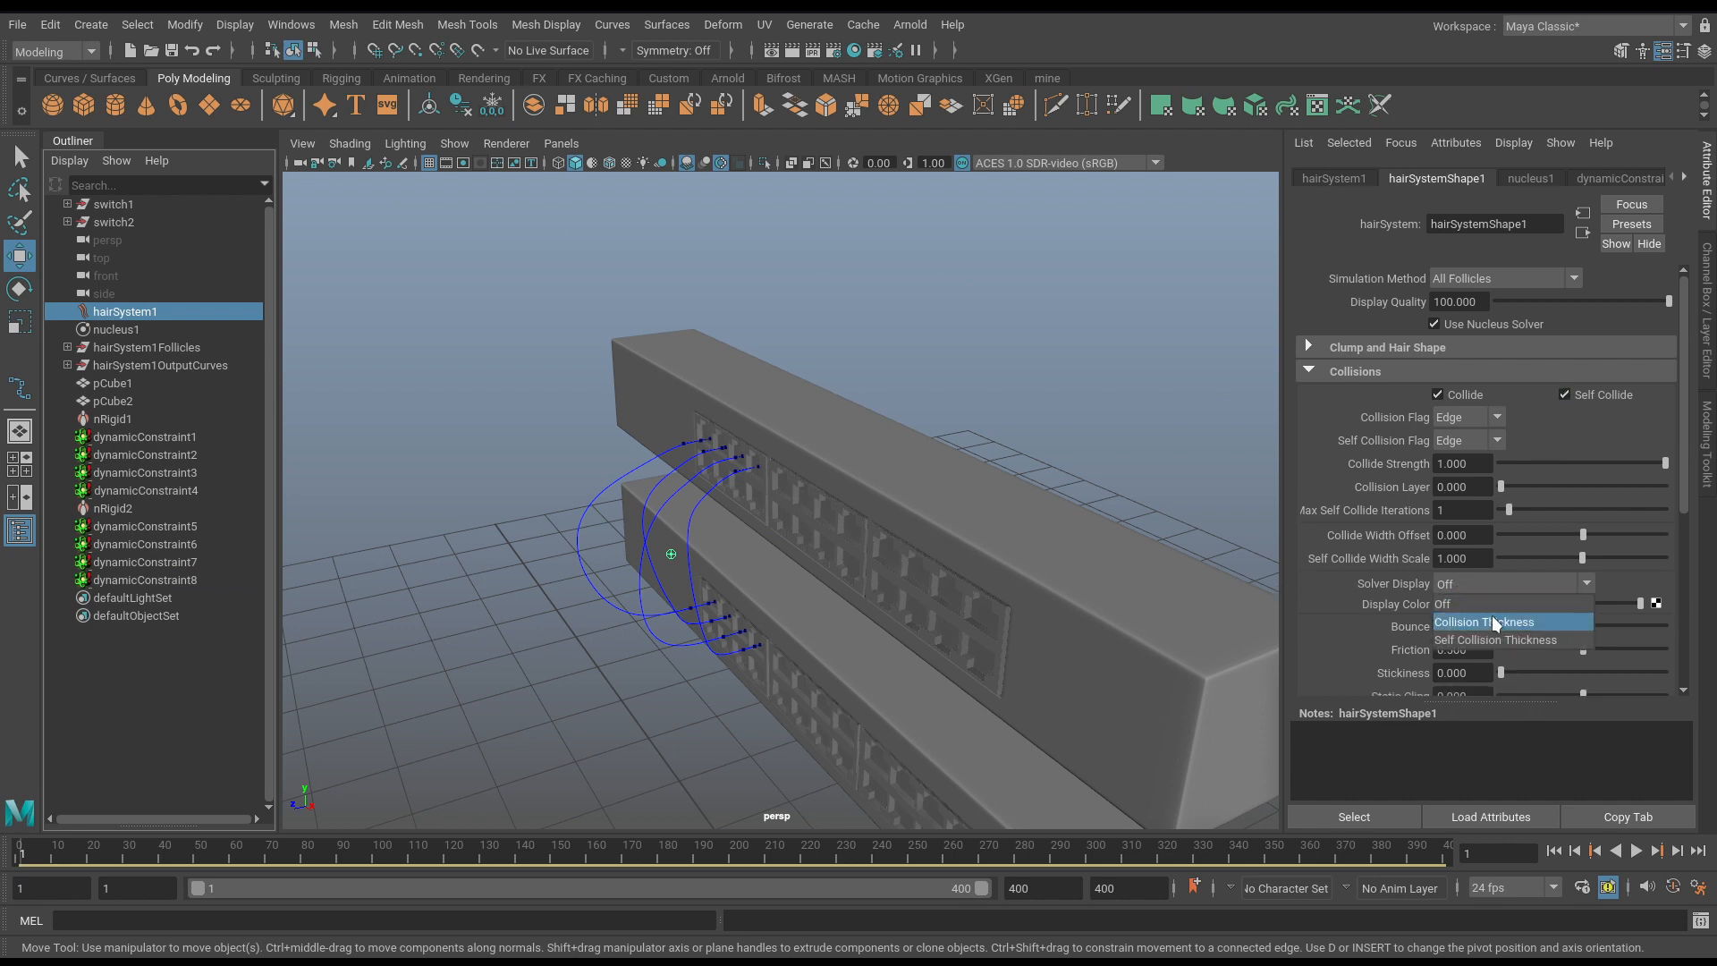
left_click(1495, 640)
Set hairSystemShape1's Self Collide Width Scale to 6.
right_click_drag(984, 536, 1064, 564, "alt")
left_click_drag(1065, 563, 879, 470, "alt")
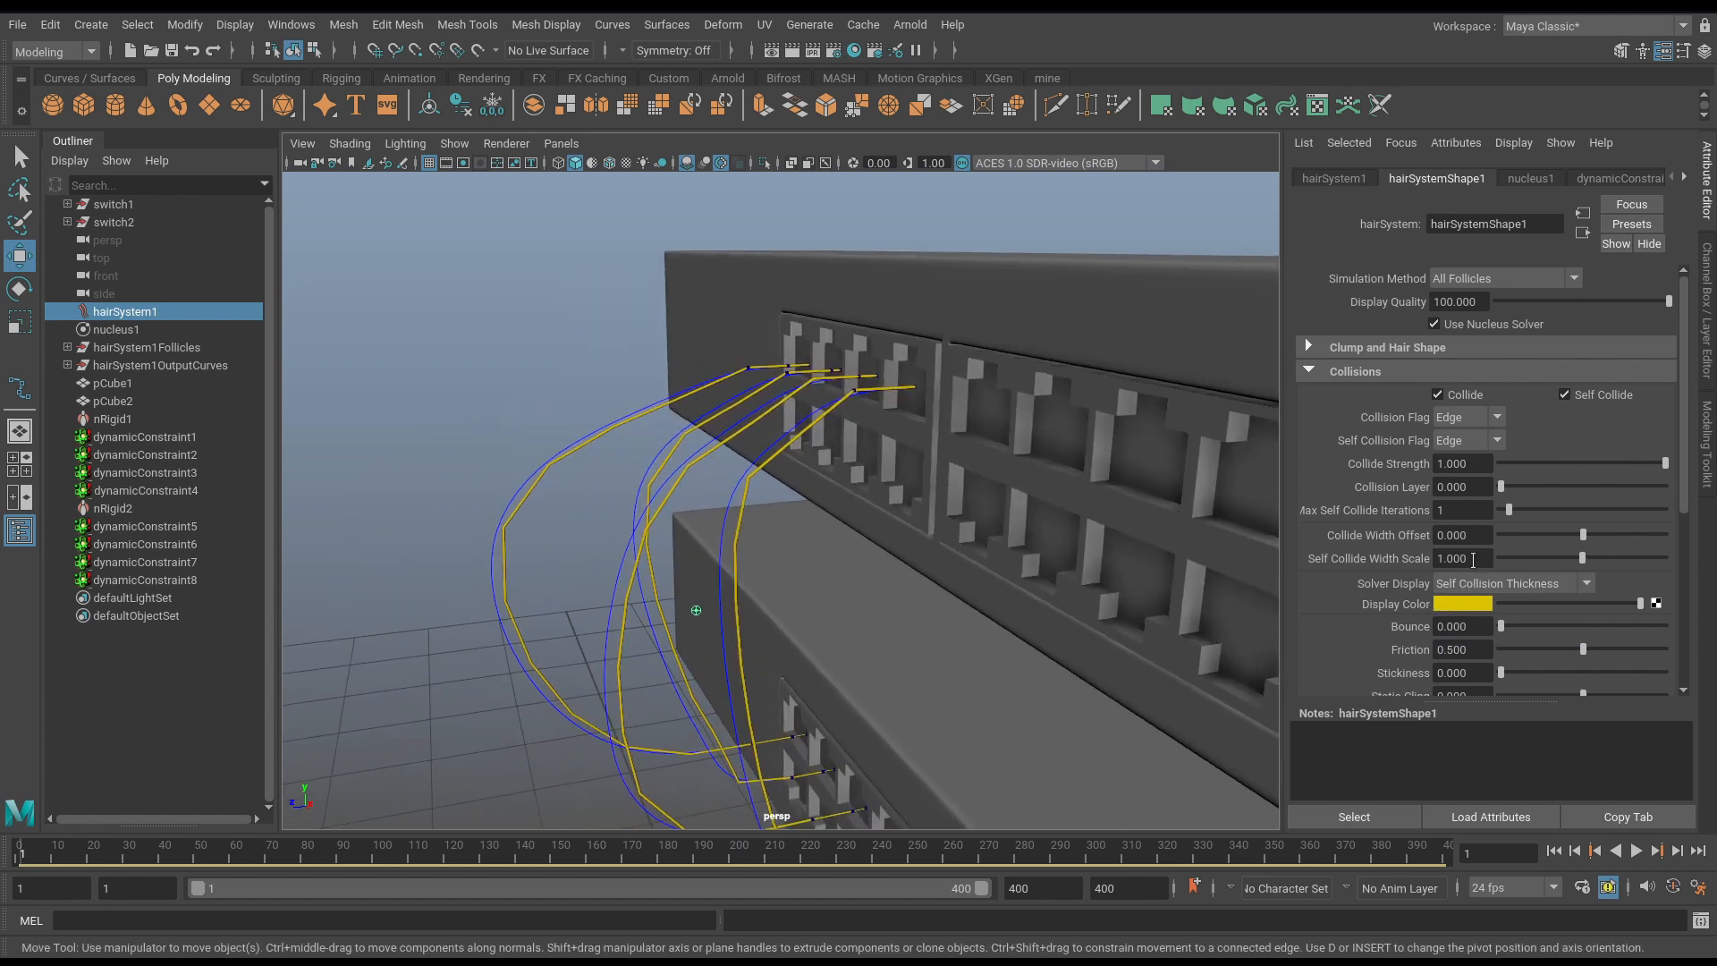
left_click_drag(919, 530, 873, 346, "alt")
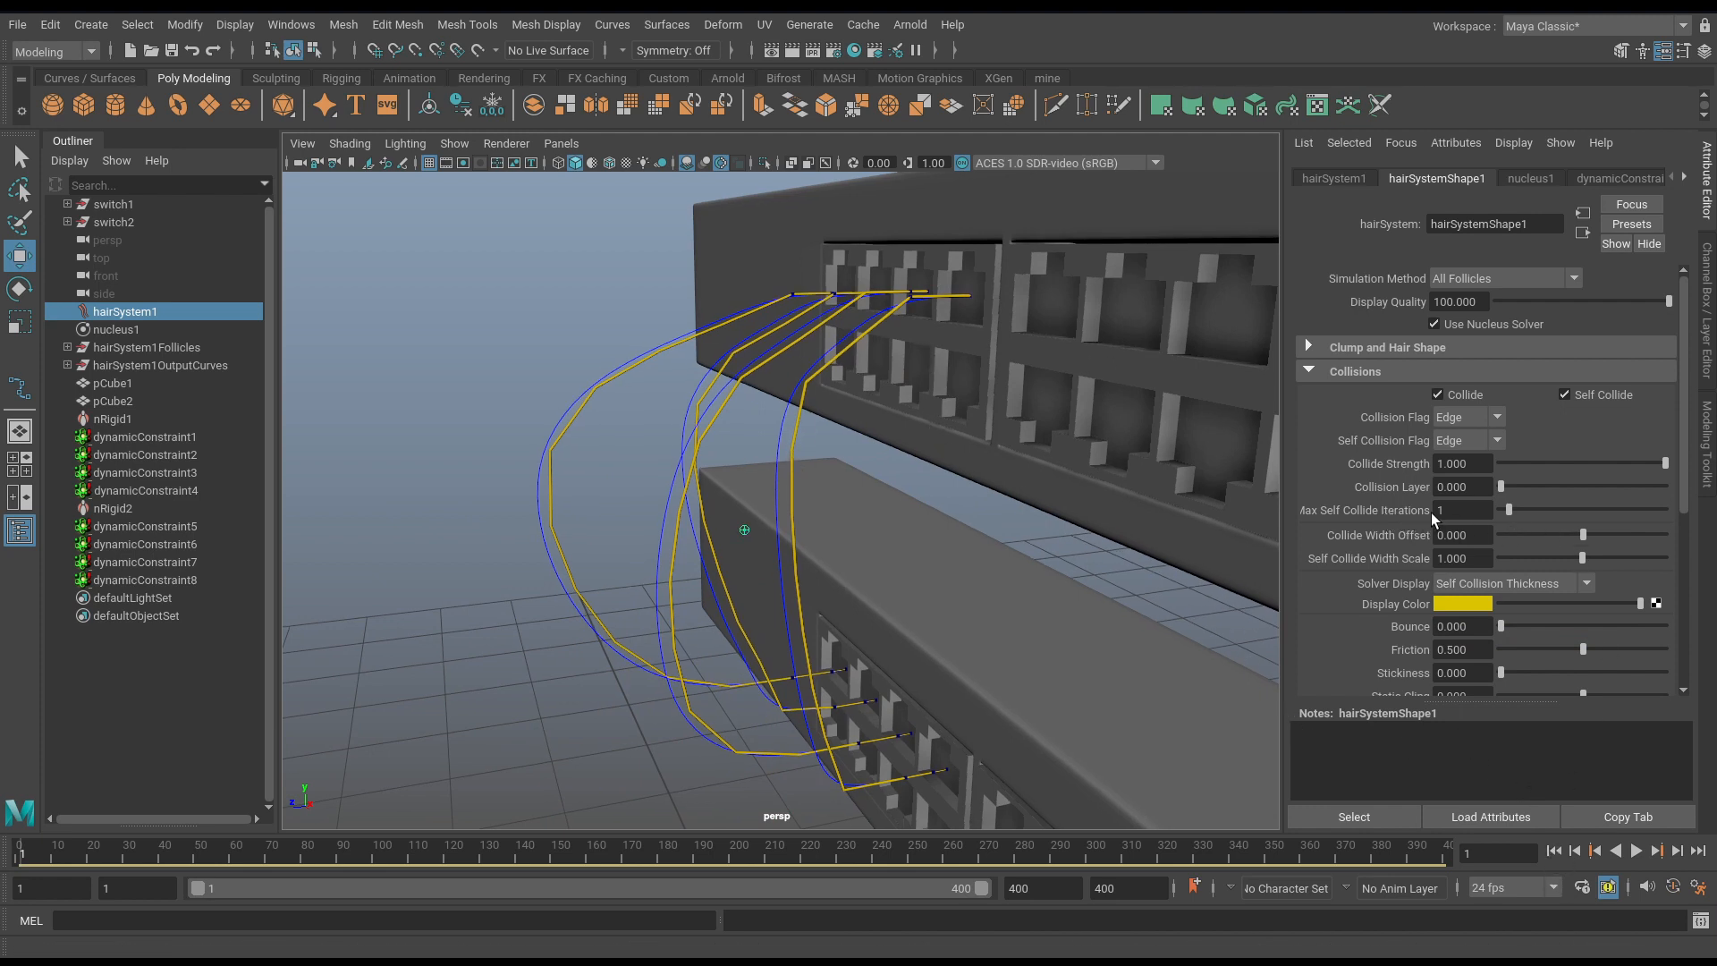
left_click(1476, 552)
type("6")
key("Return")
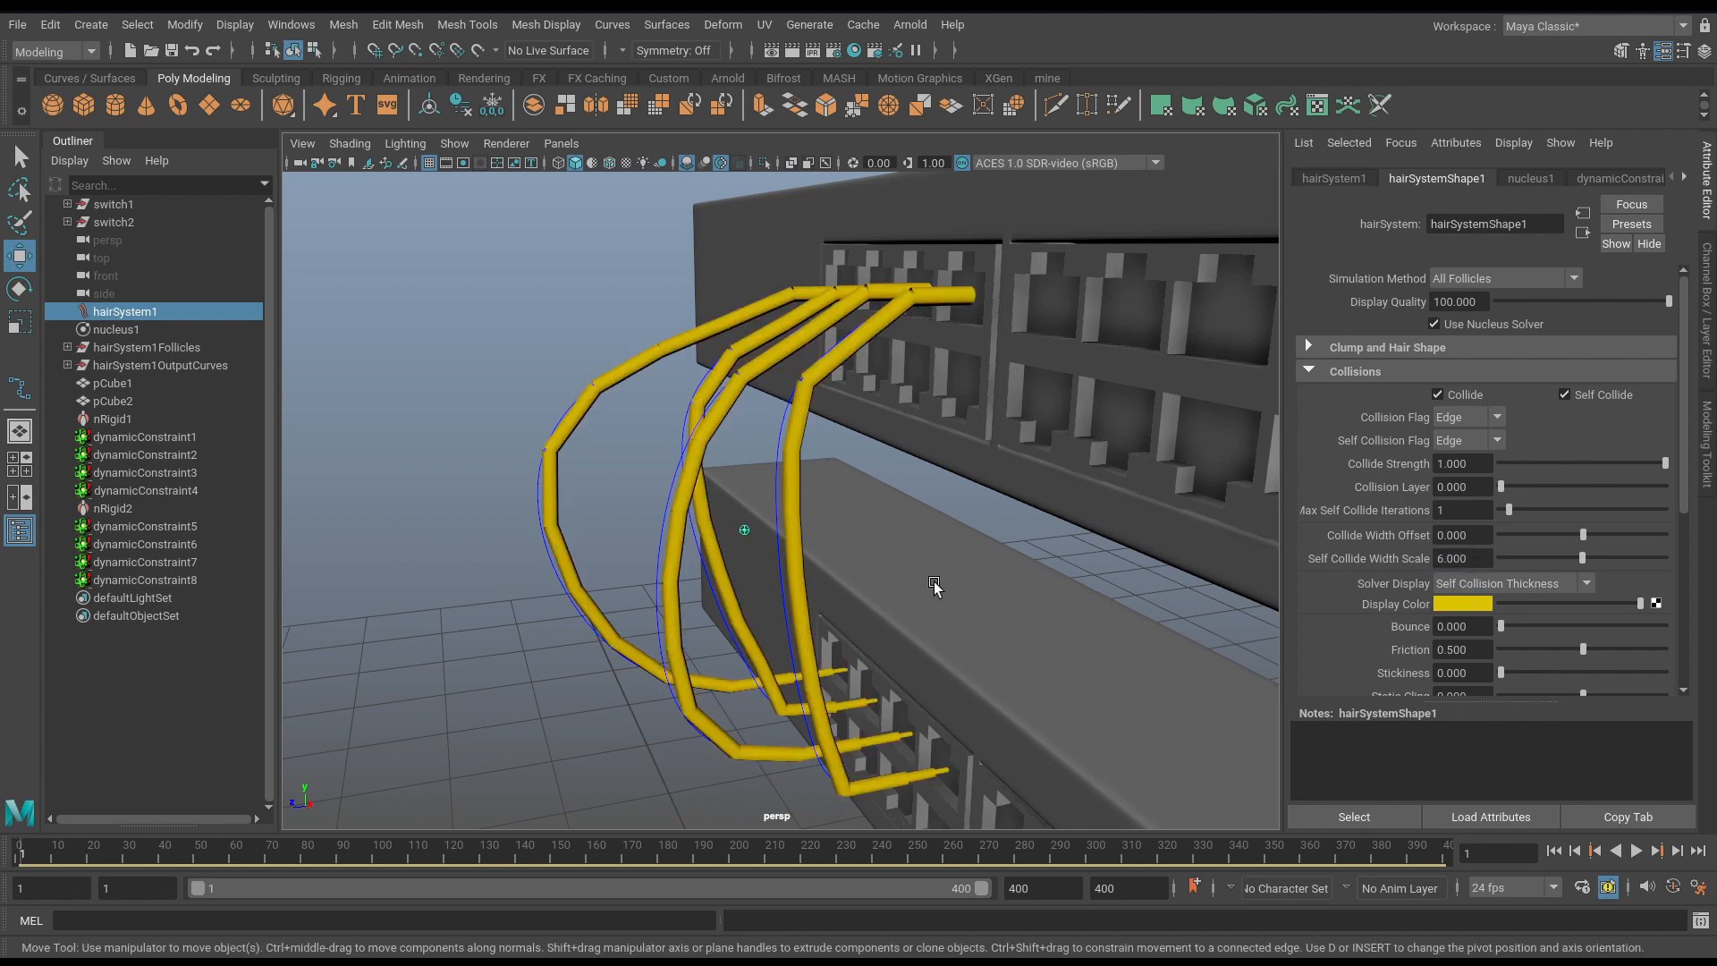
Flatten hairSystemShape1's Hair Width Scale ramp at a value of 1.000 so the cables keep full thickness to their ends.
left_click_drag(931, 587, 787, 437, "alt")
right_click_drag(787, 436, 926, 483, "alt")
left_click_drag(926, 483, 909, 416, "alt")
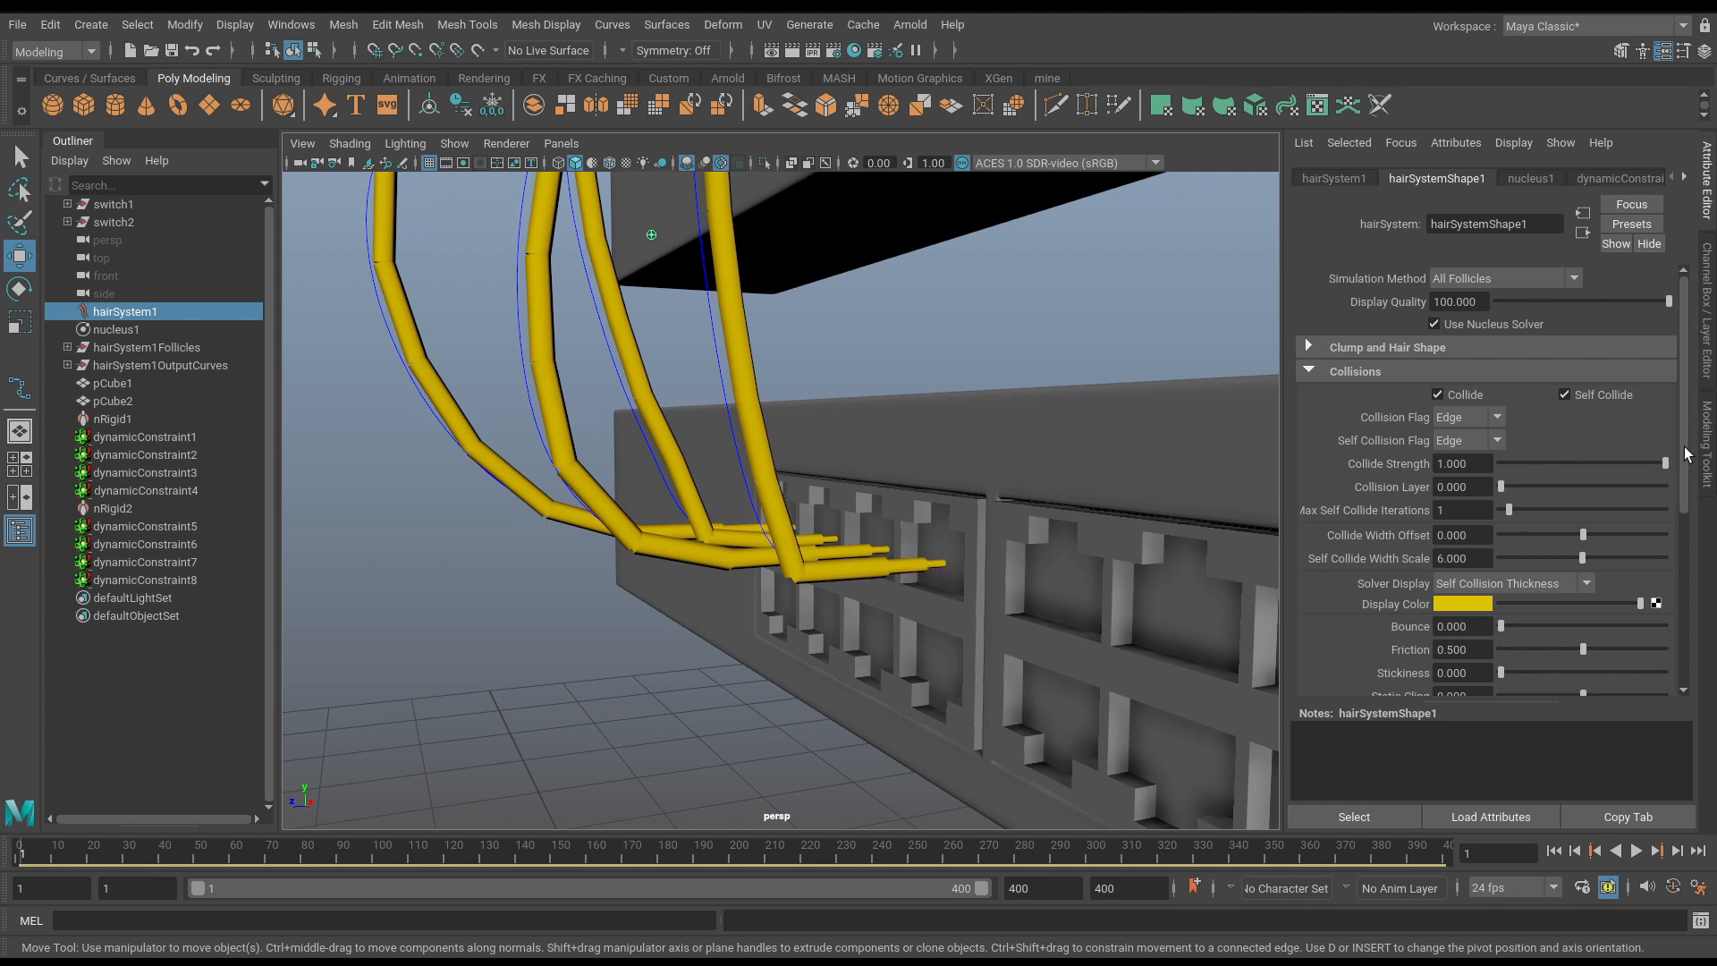
scroll(1686, 454, "down", 5)
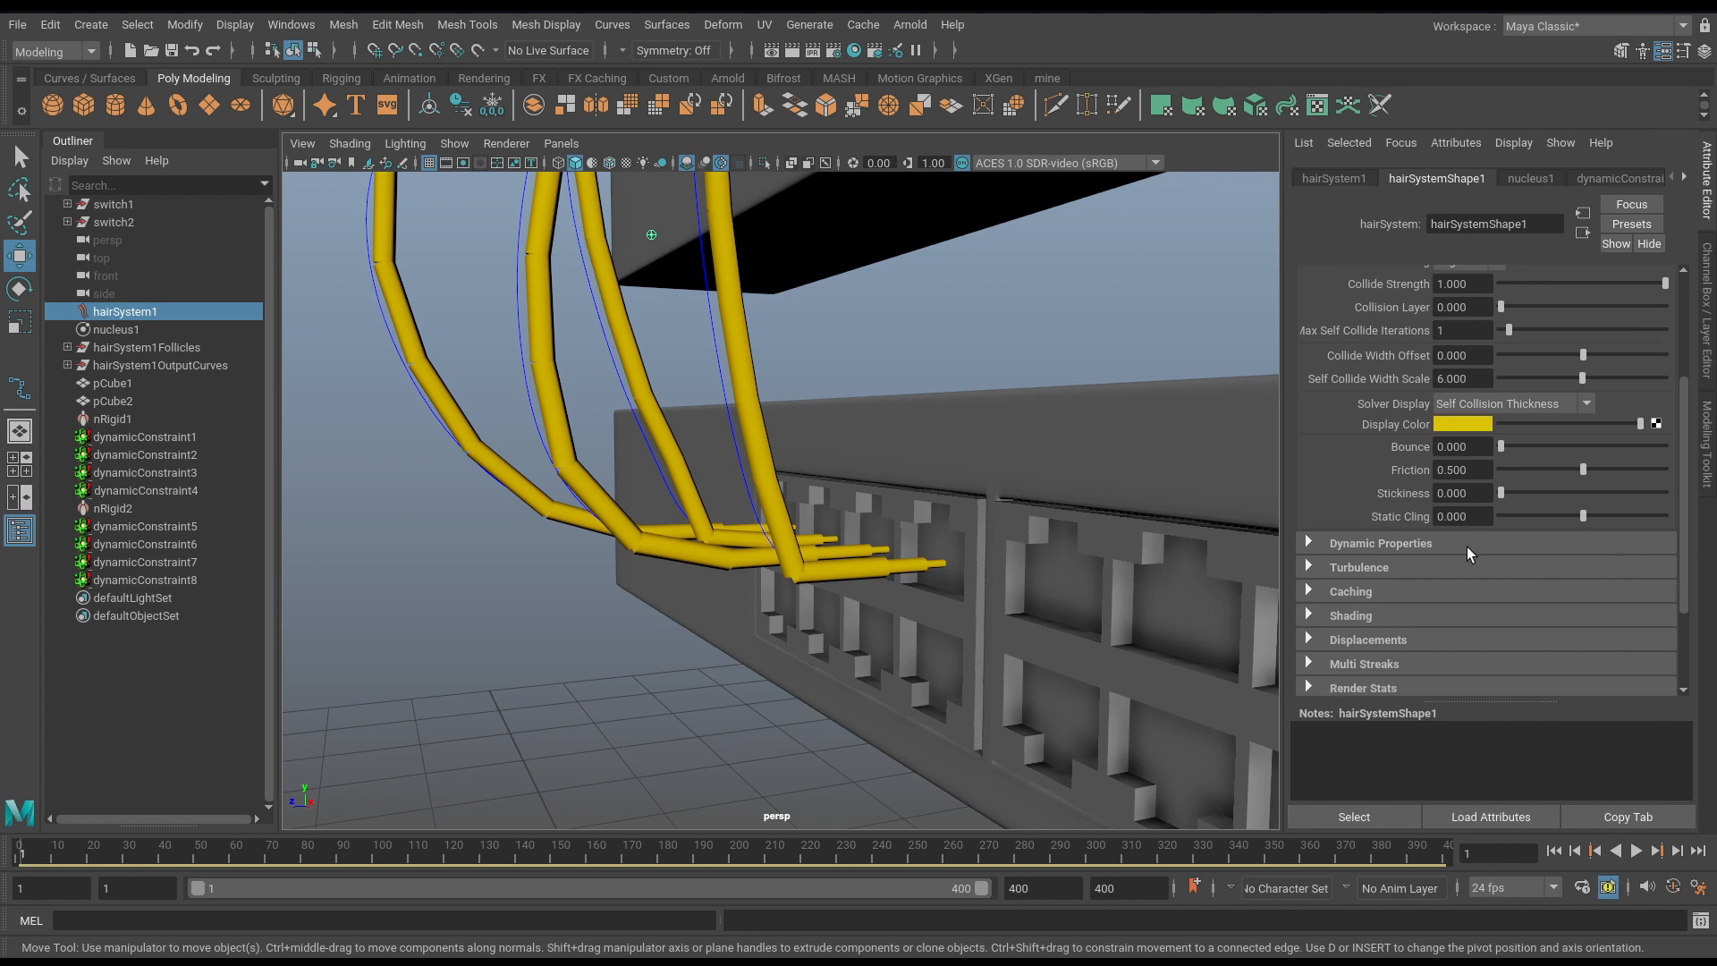
left_click(1466, 546)
left_click_drag(1685, 407, 1685, 336)
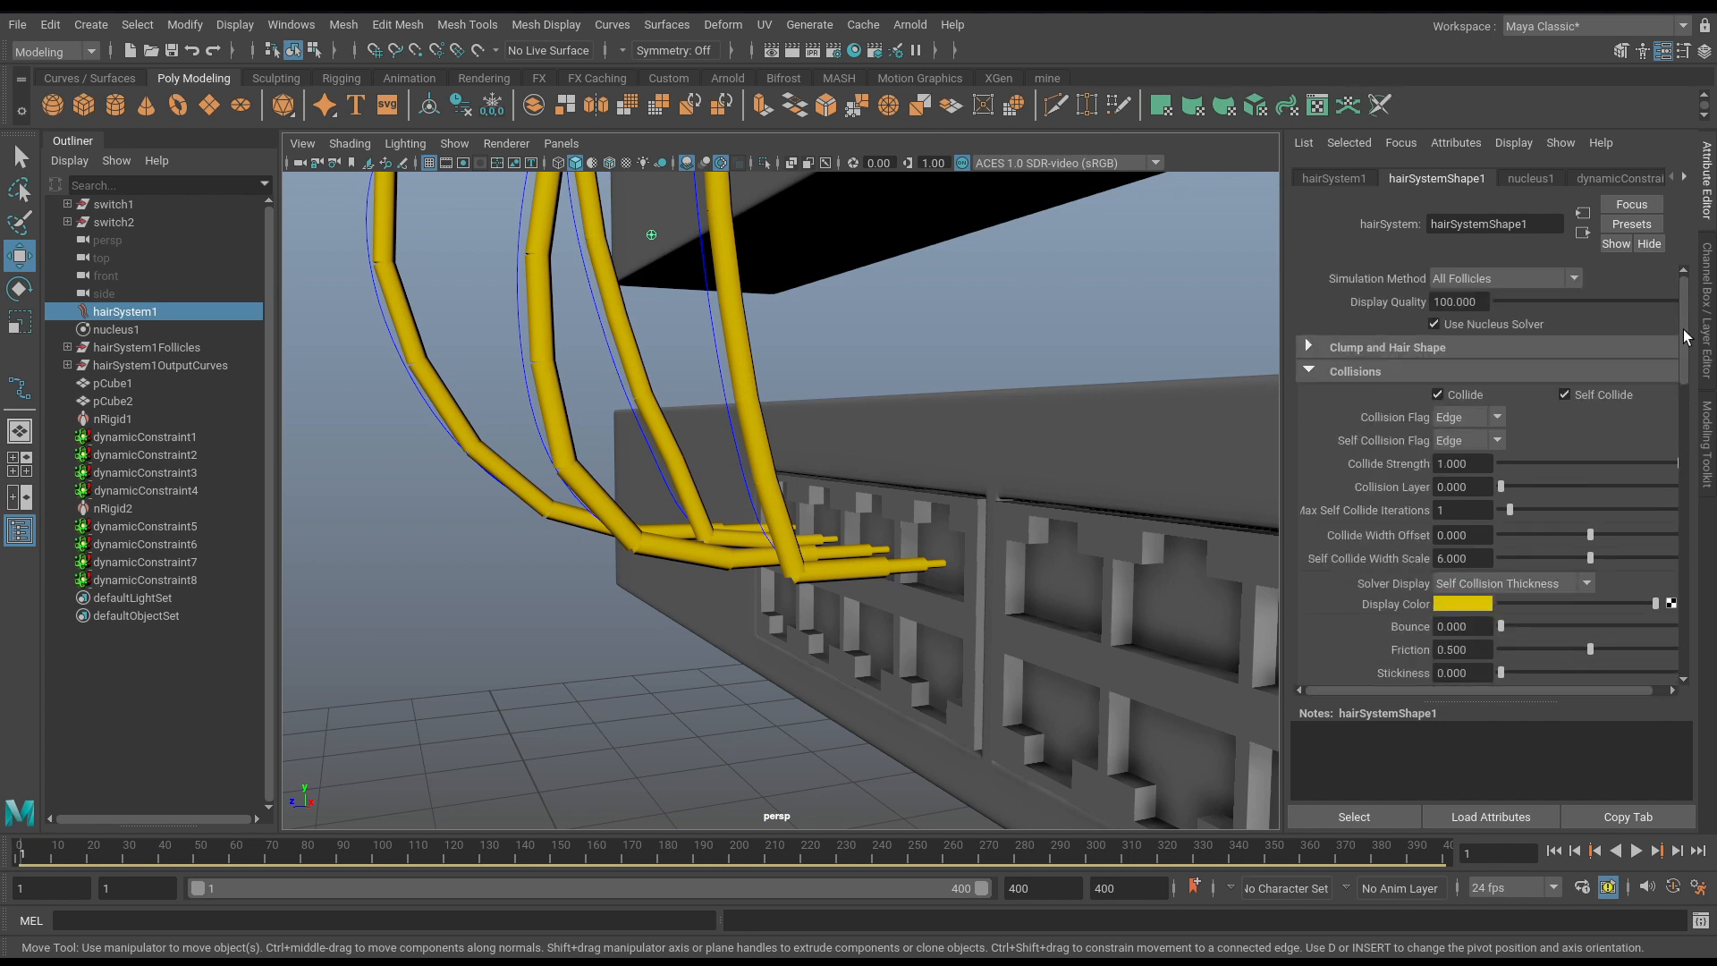
left_click(1425, 354)
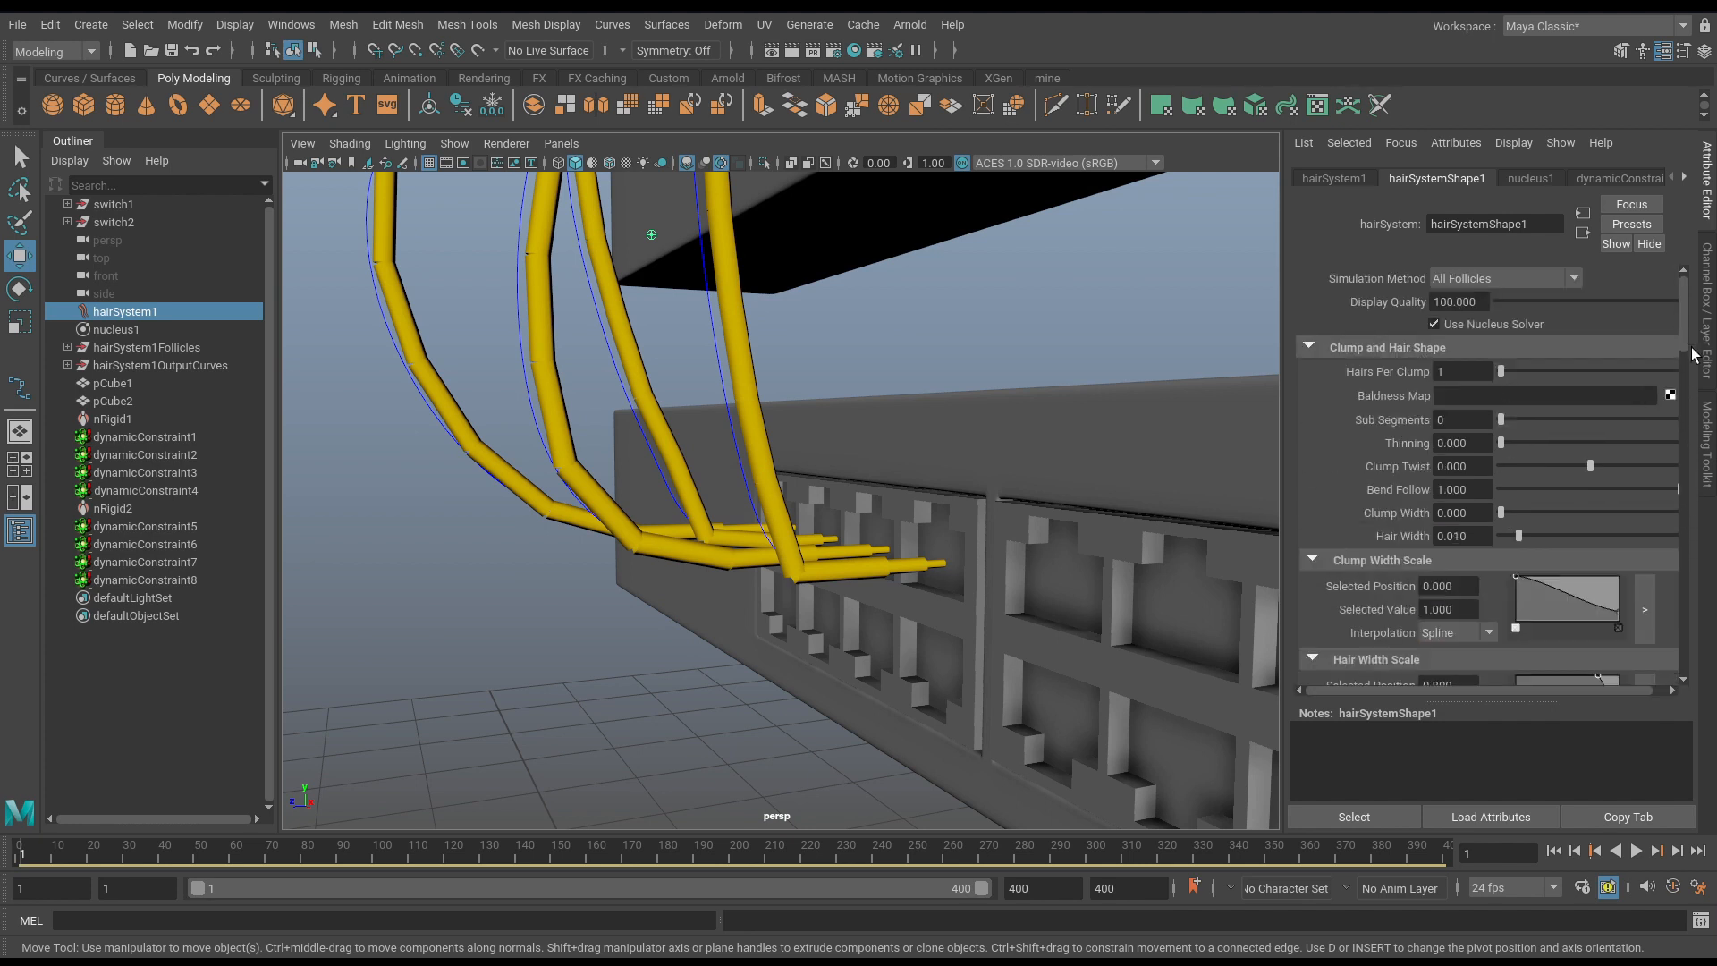
left_click_drag(1684, 340, 1683, 368)
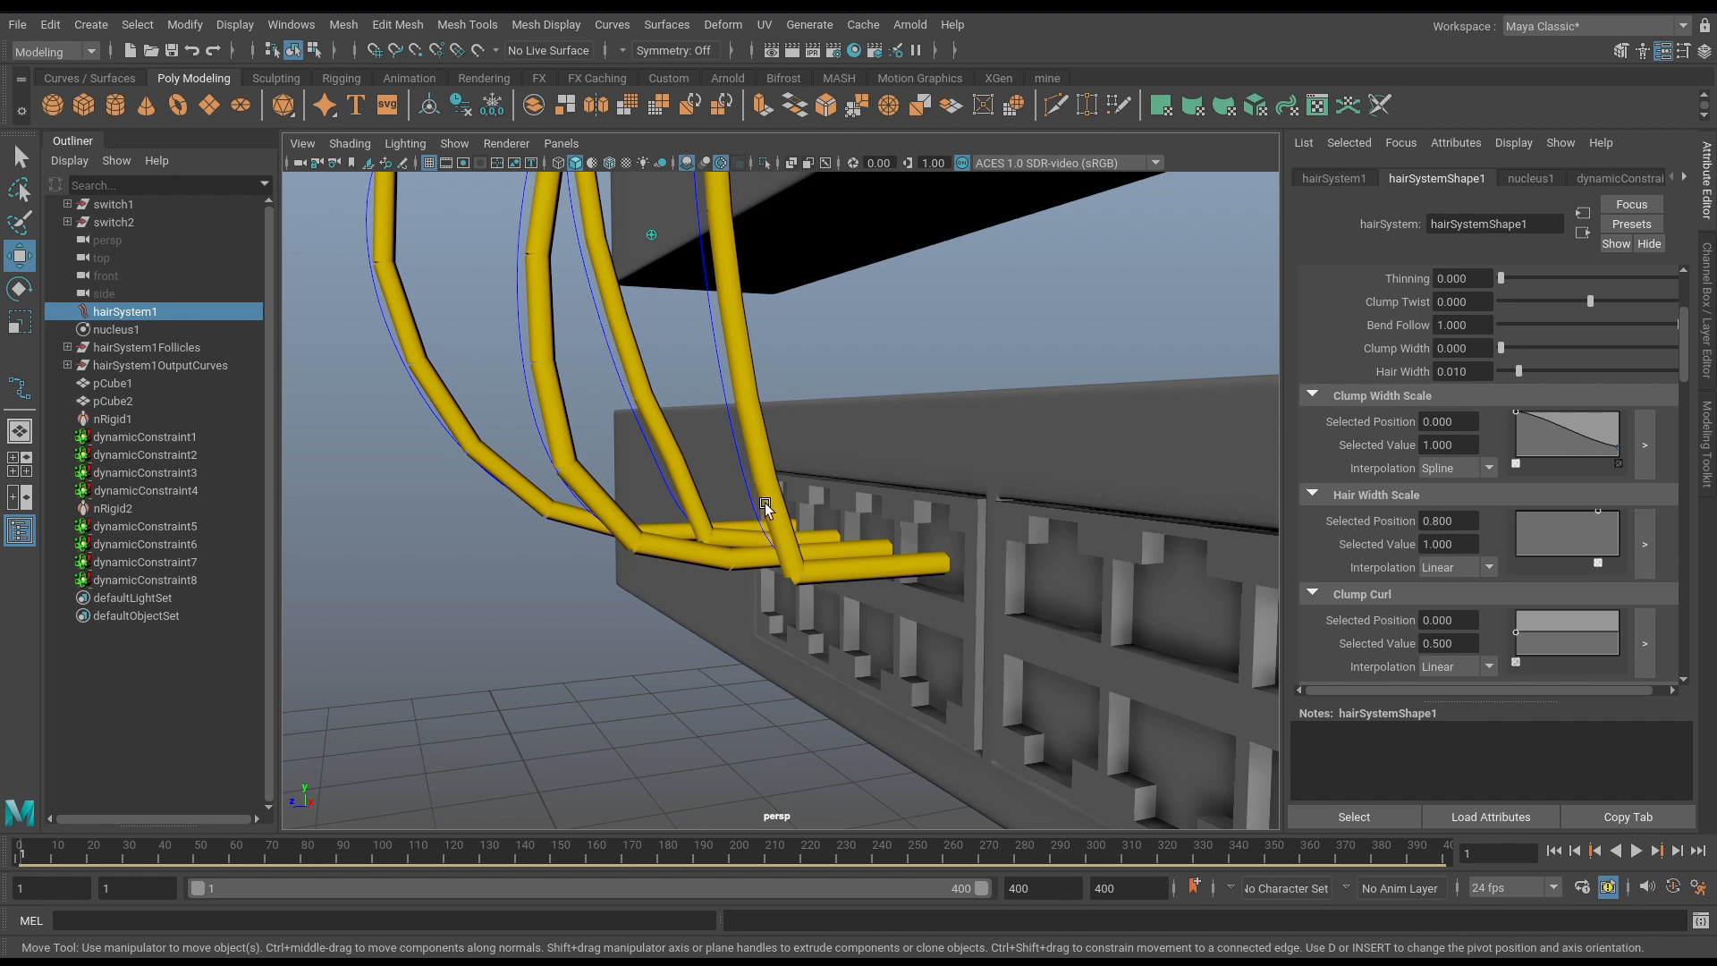
Play the simulation to about frame 311 and examine how the thickened cables collide with each other.
left_click_drag(744, 372, 1001, 557, "alt")
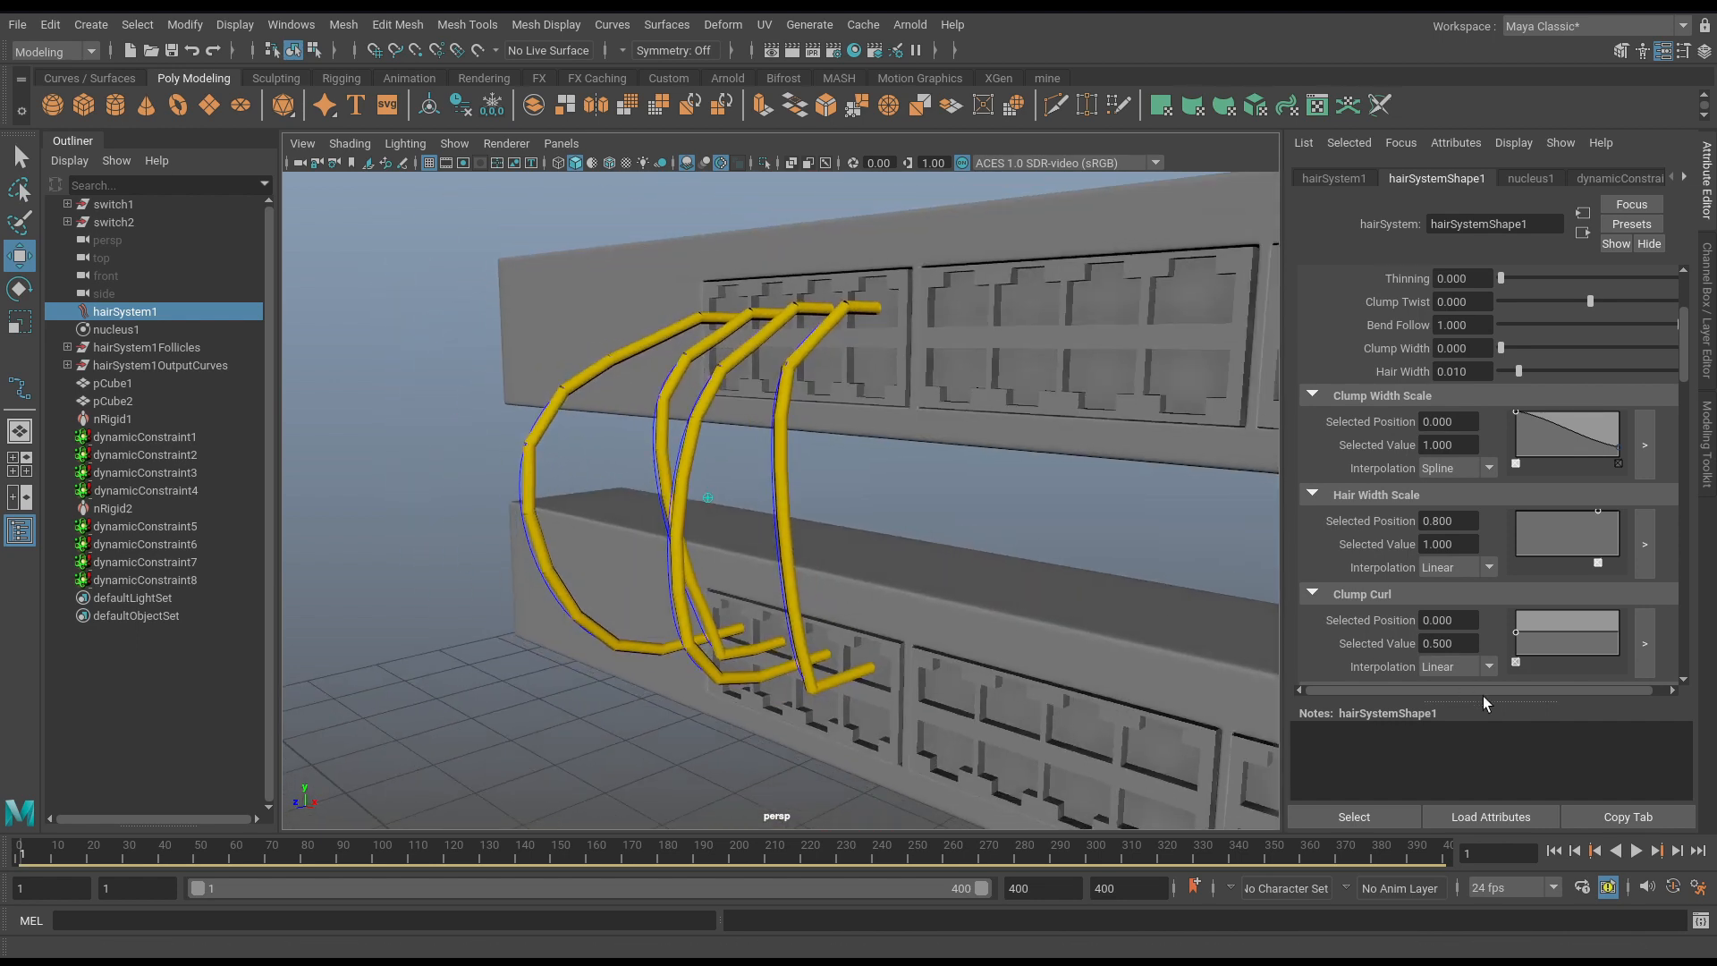
left_click(1630, 852)
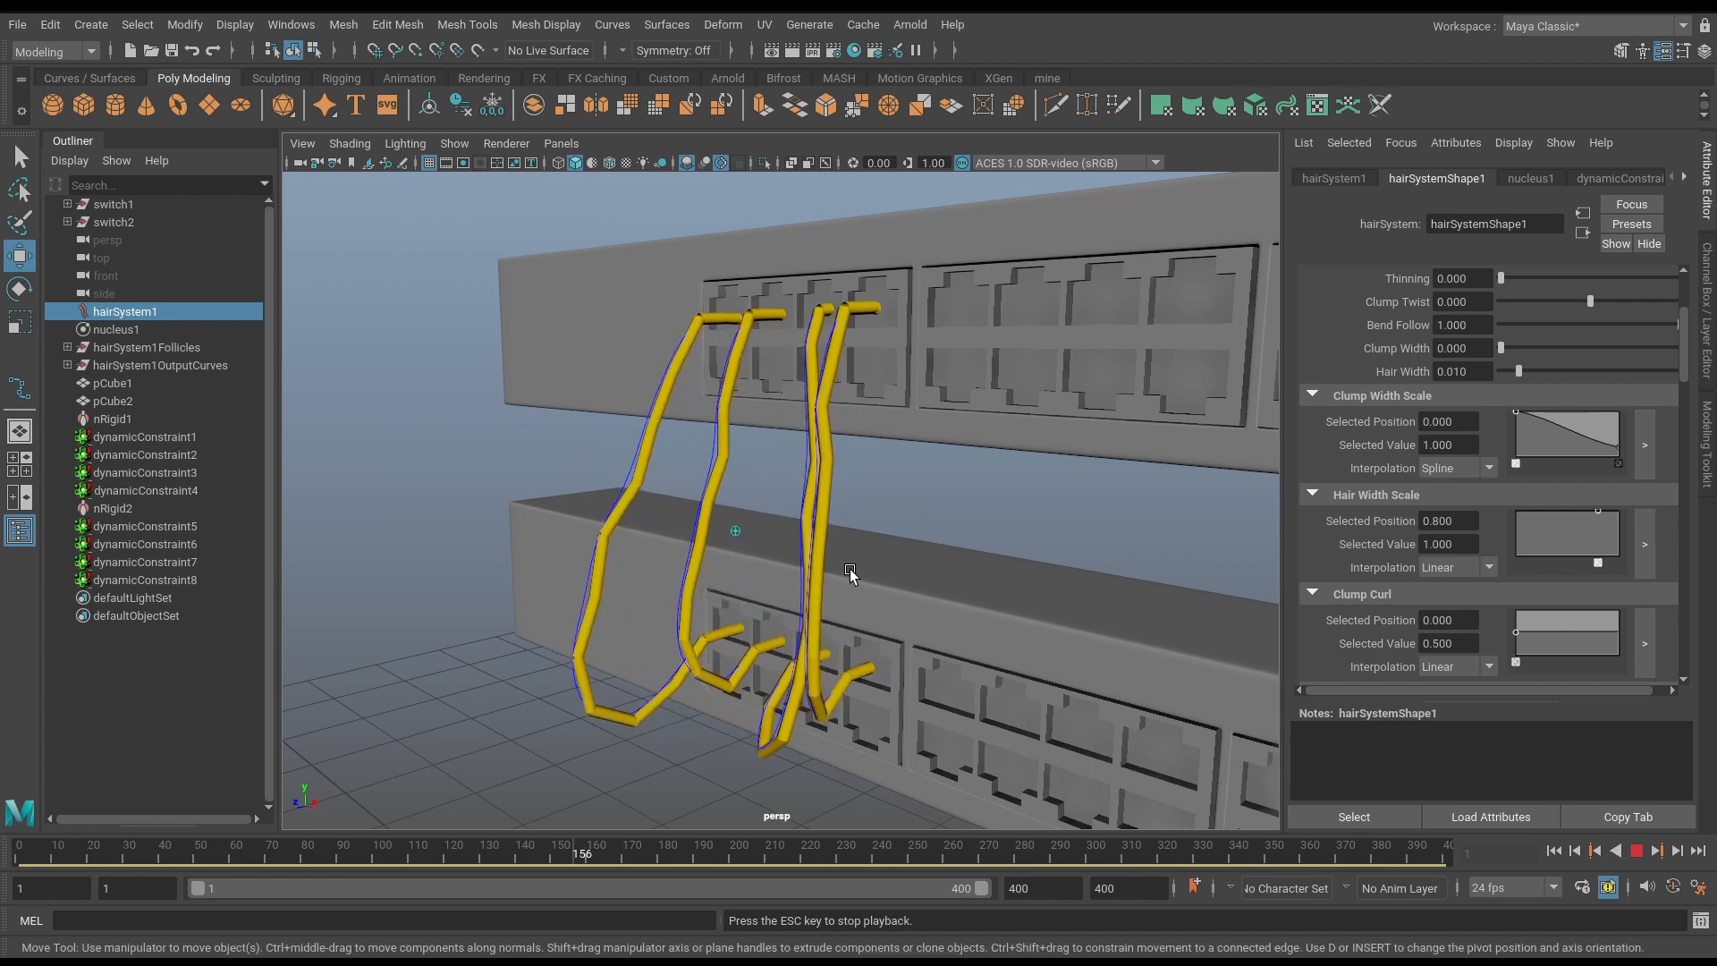
left_click_drag(850, 573, 966, 680, "alt")
left_click(1636, 850)
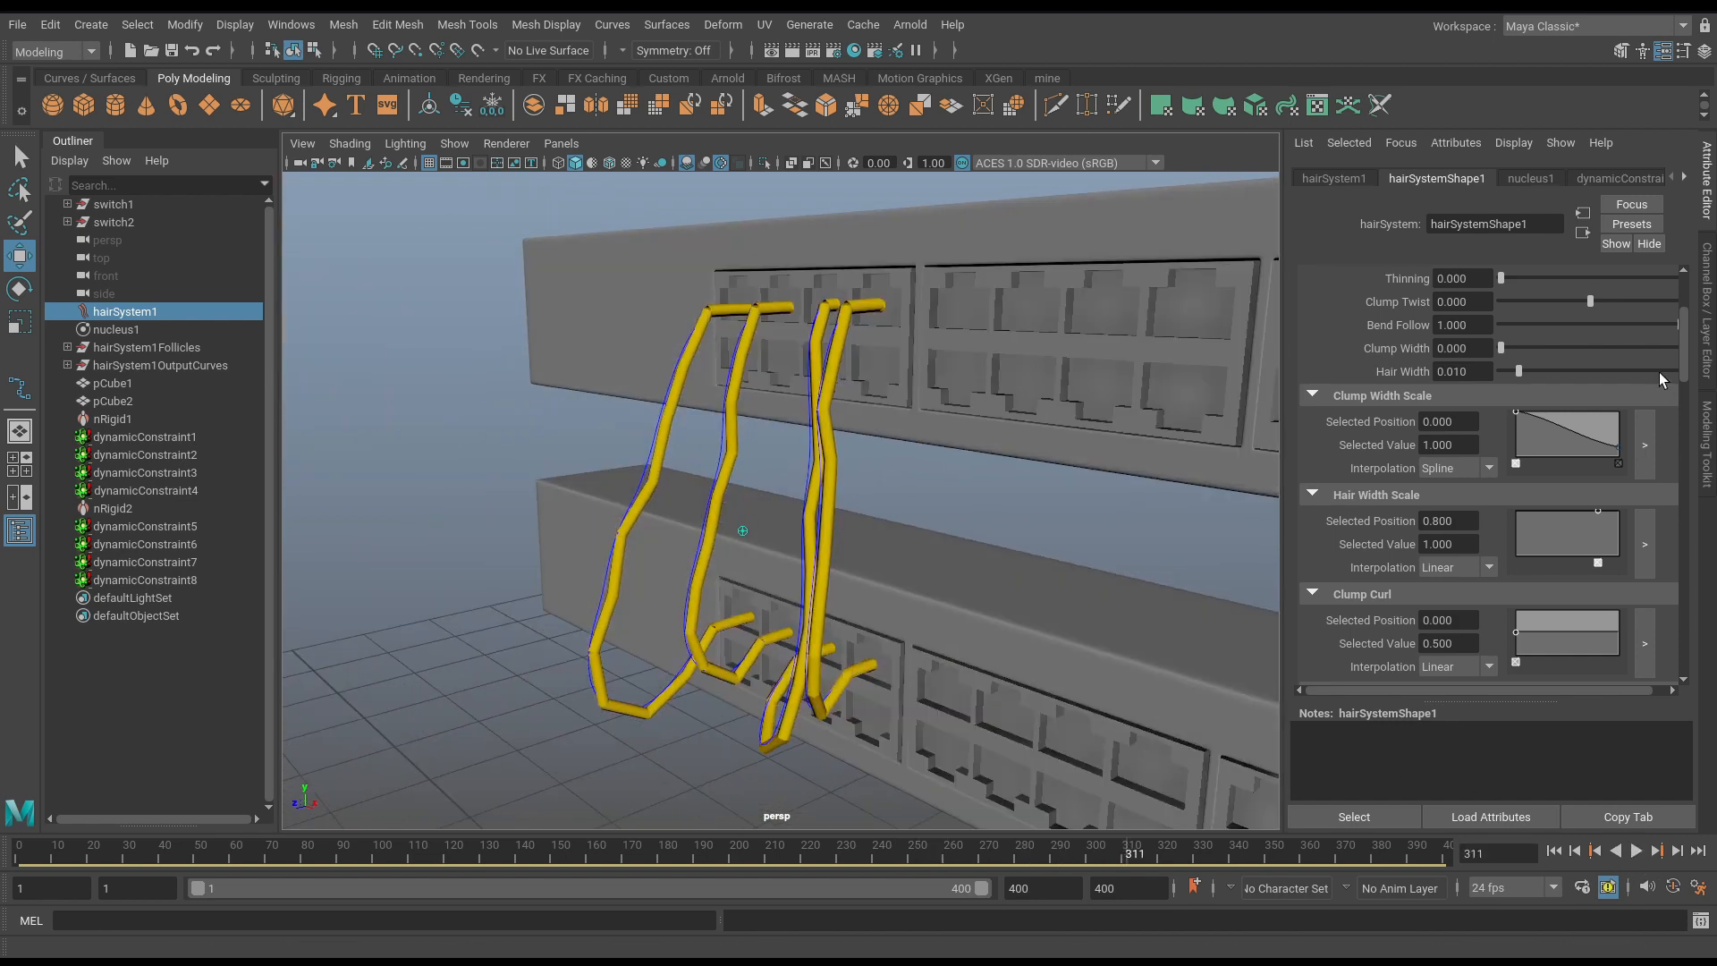
Return to frame 1 and set hairSystemShape1's Bend Resistance to 0.5.
left_click_drag(1691, 330, 1683, 307)
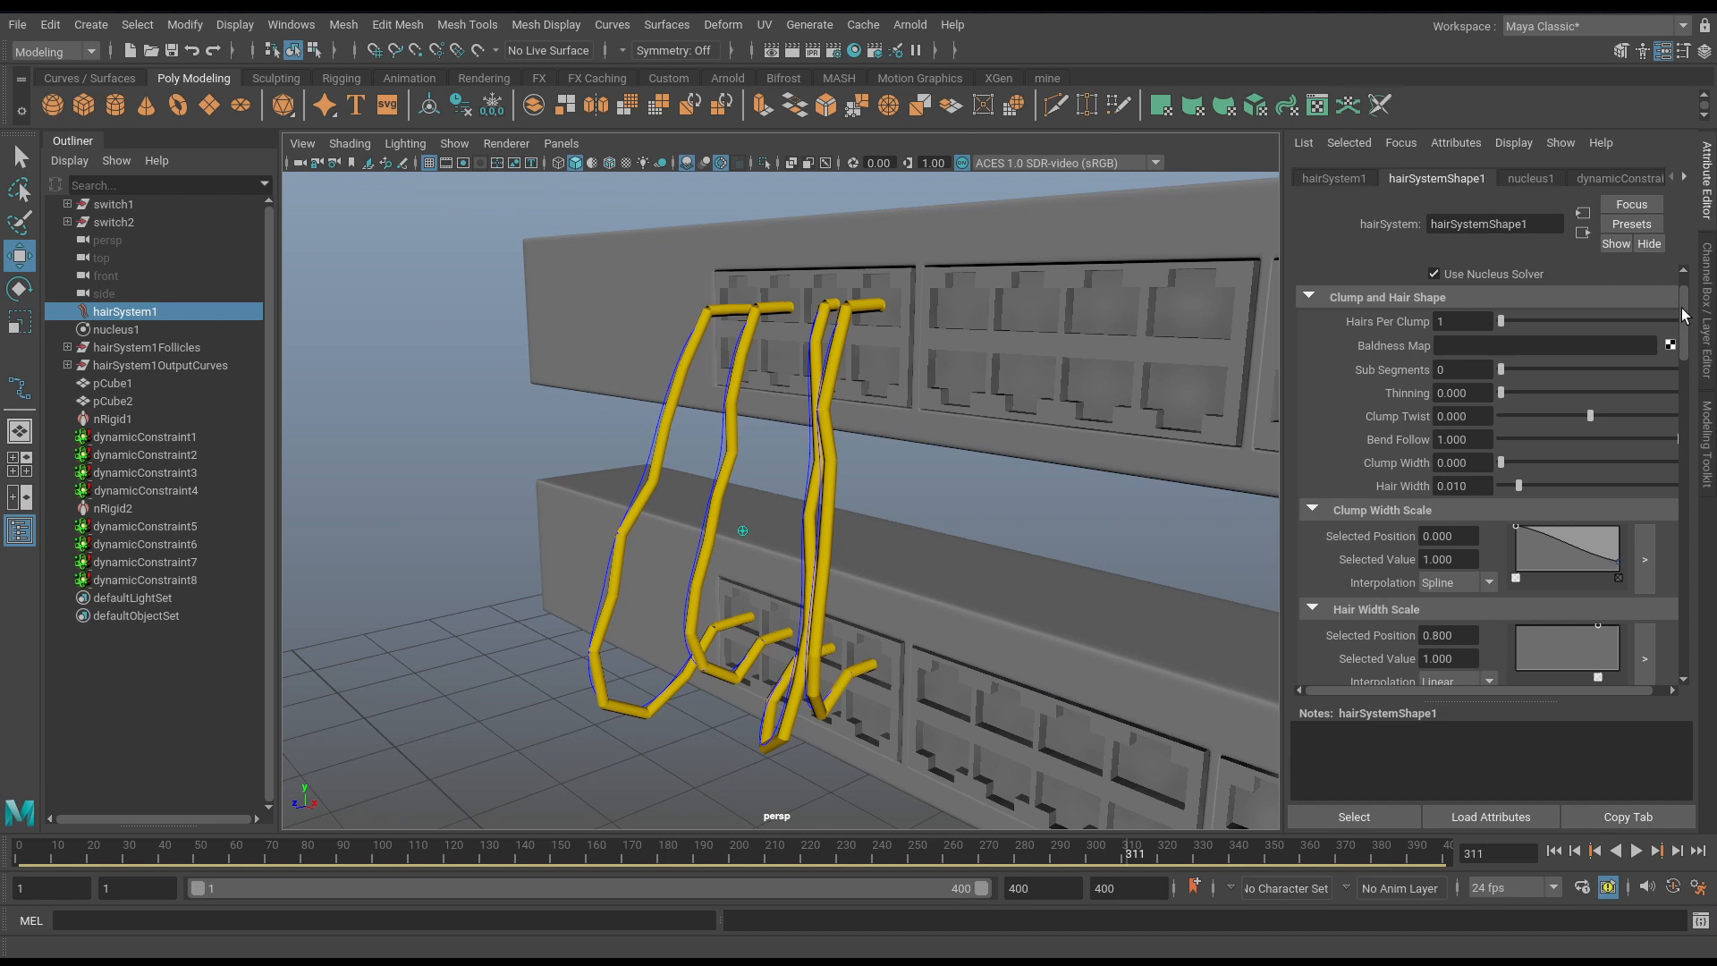
left_click(1322, 295)
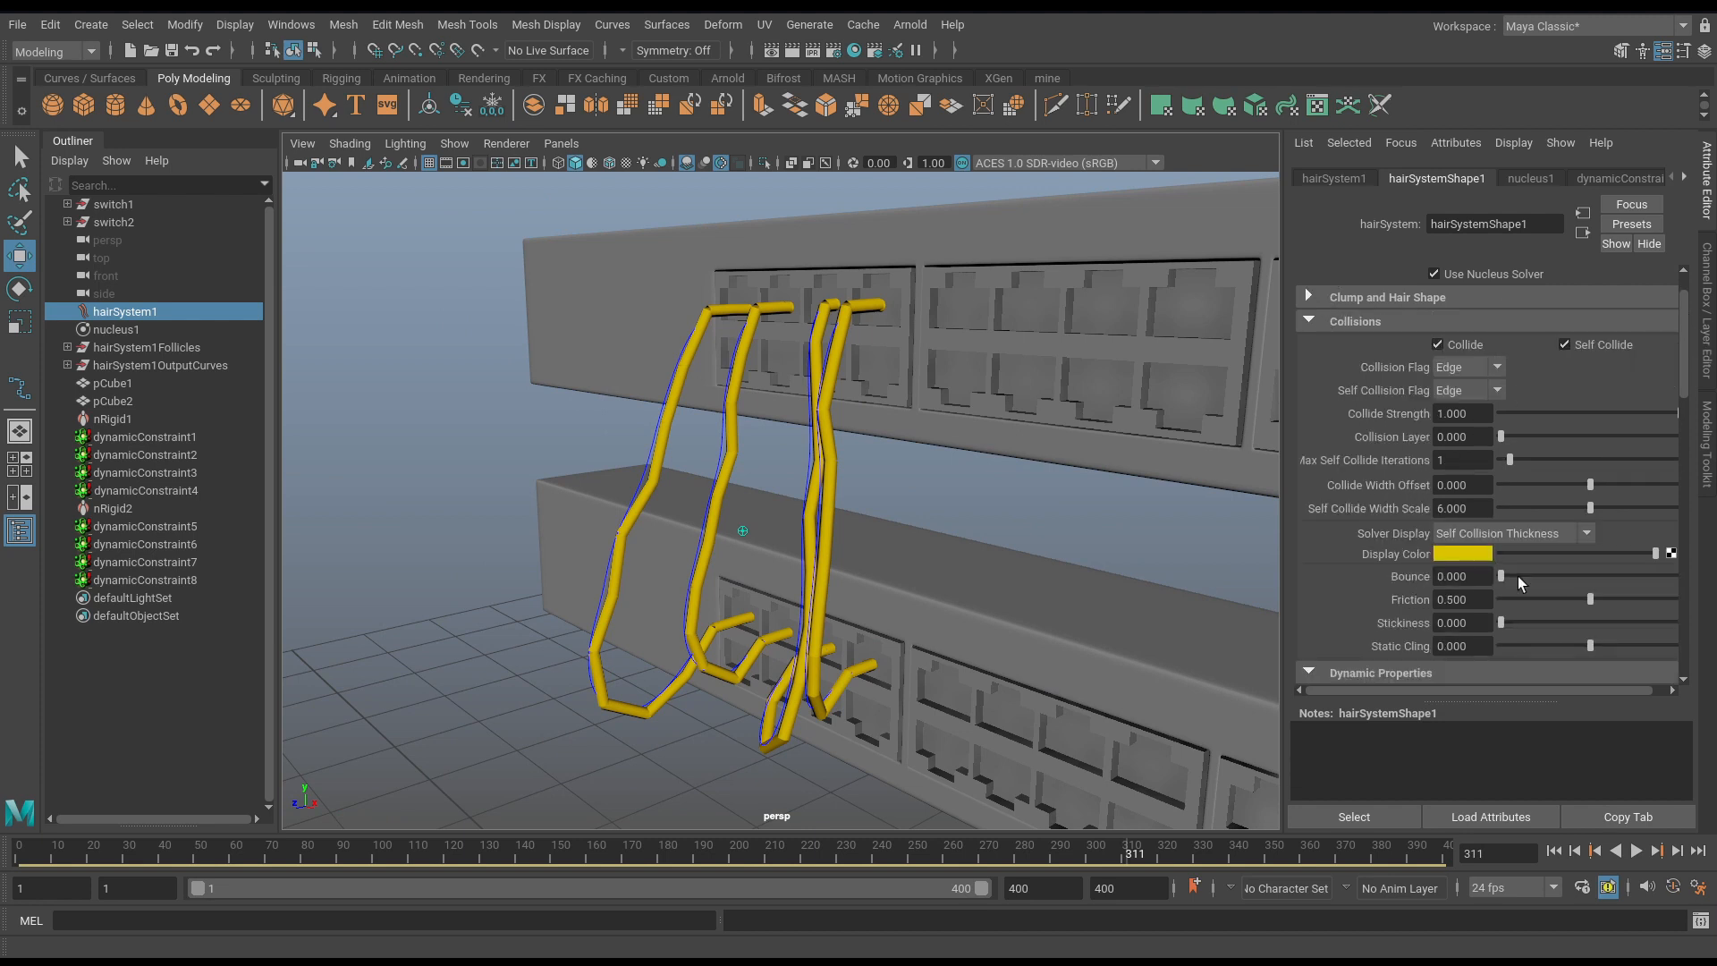
left_click_drag(1061, 537, 1058, 481, "alt")
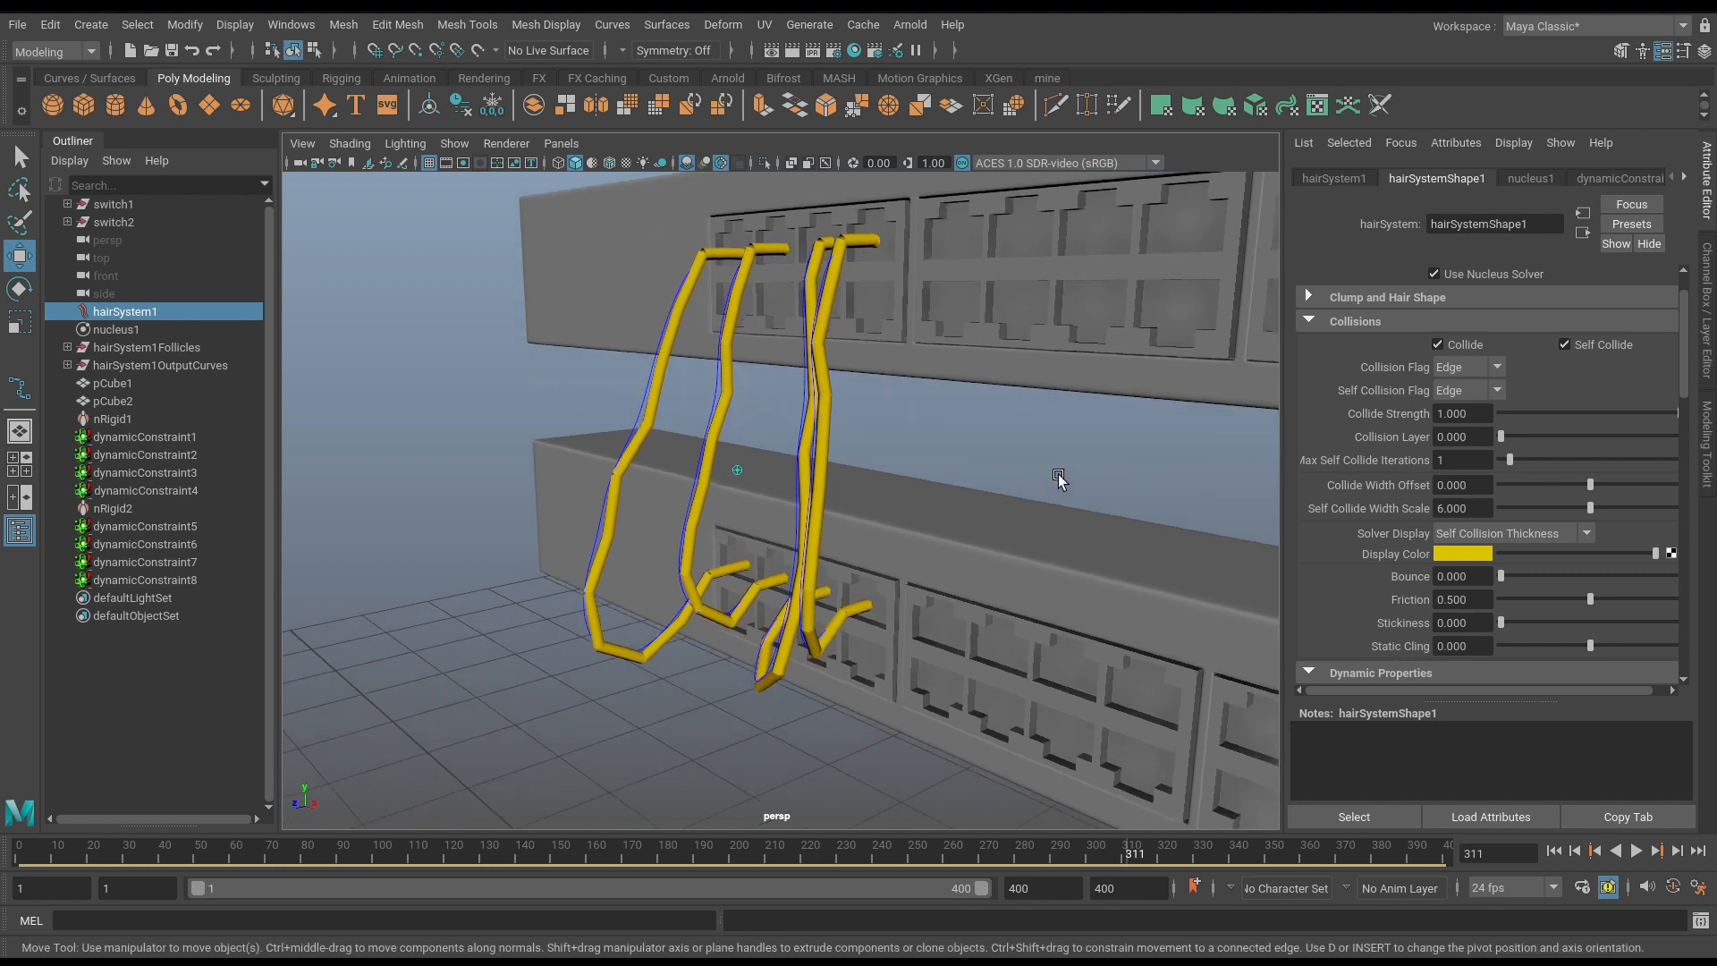
scroll(1617, 563, "down", 2)
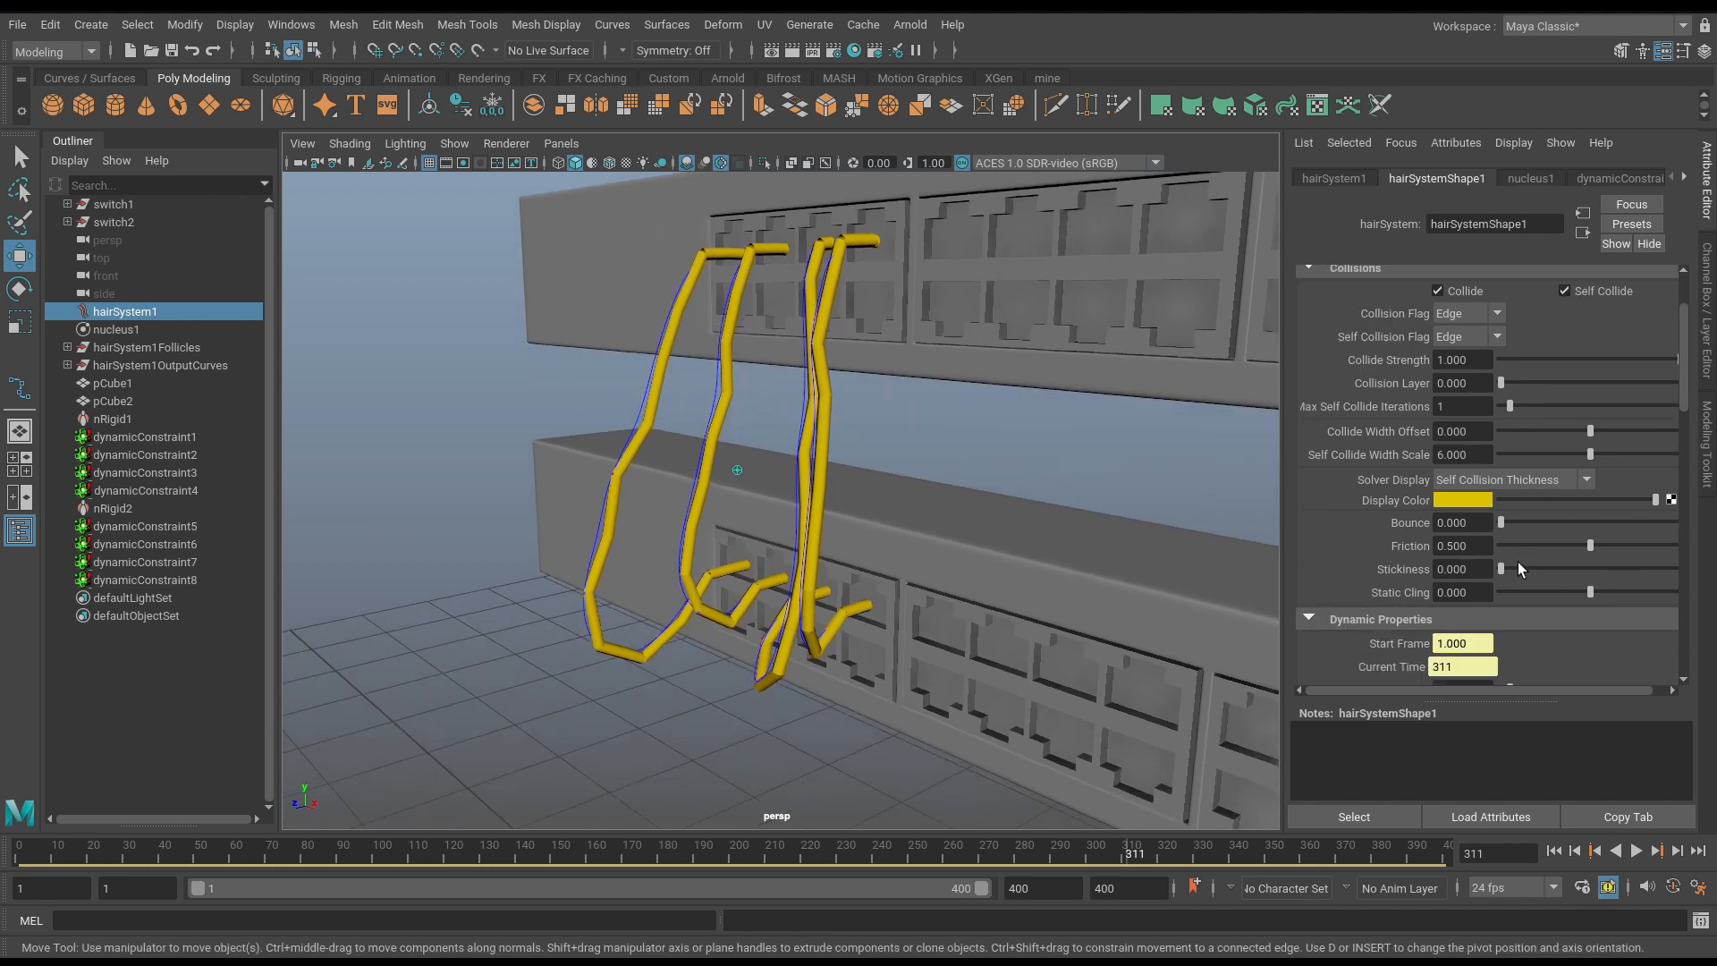
left_click(1554, 851)
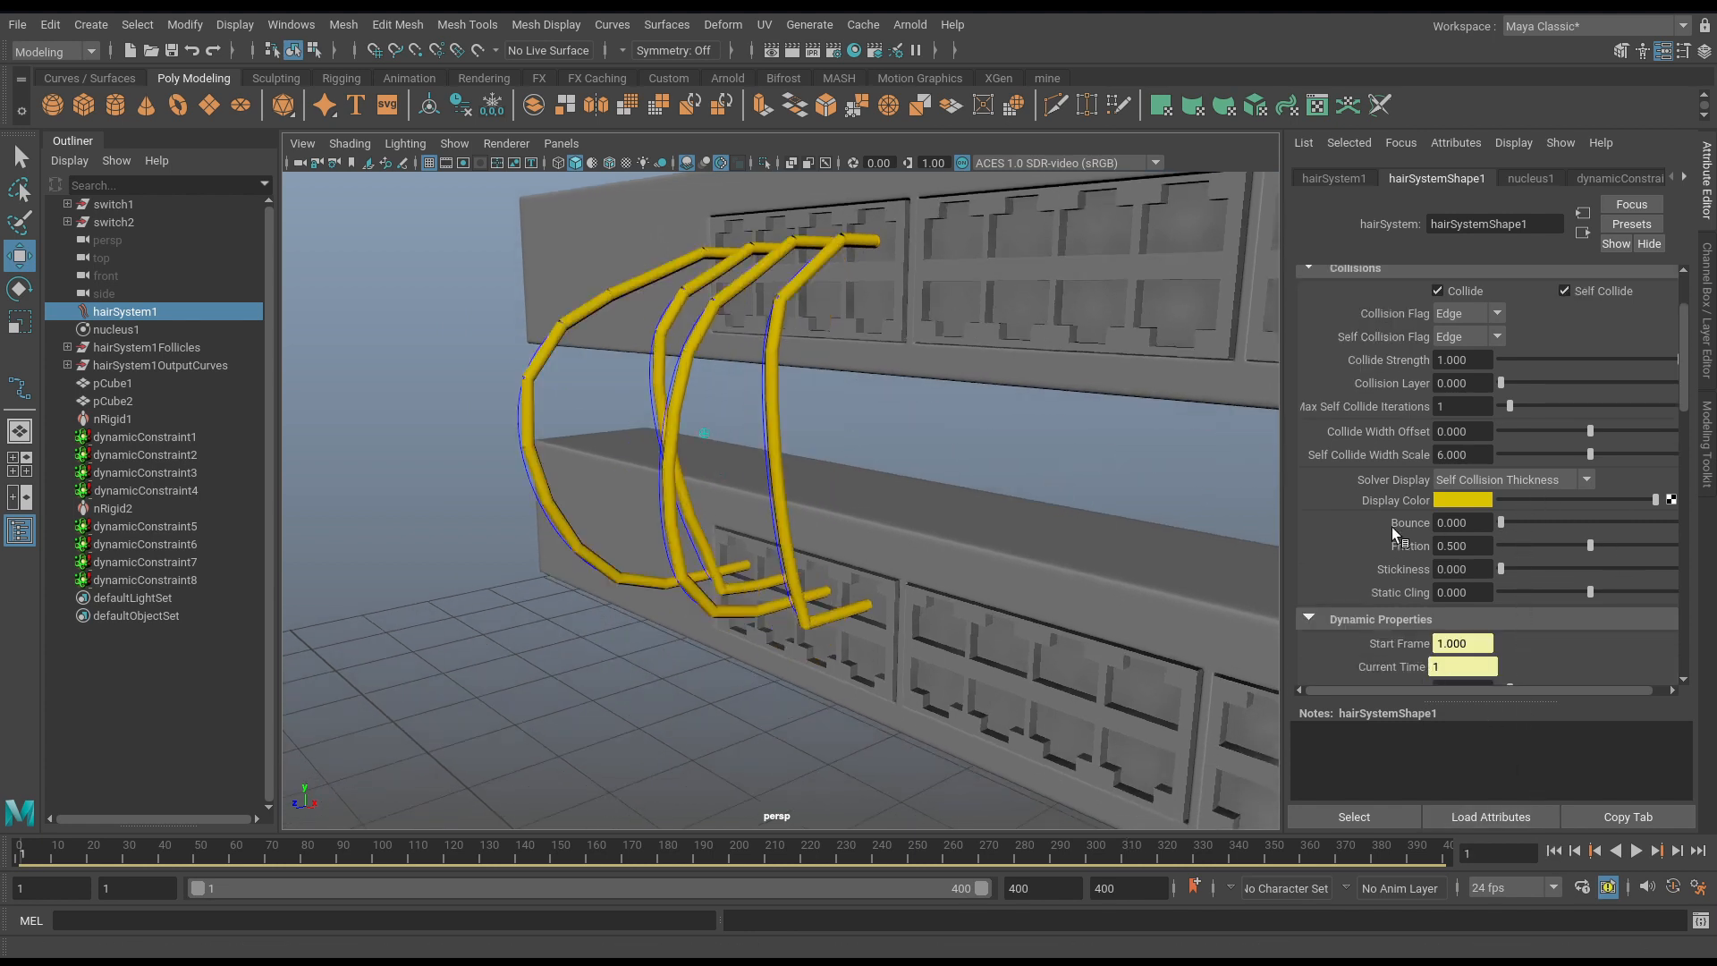
scroll(1383, 528, "down", 6)
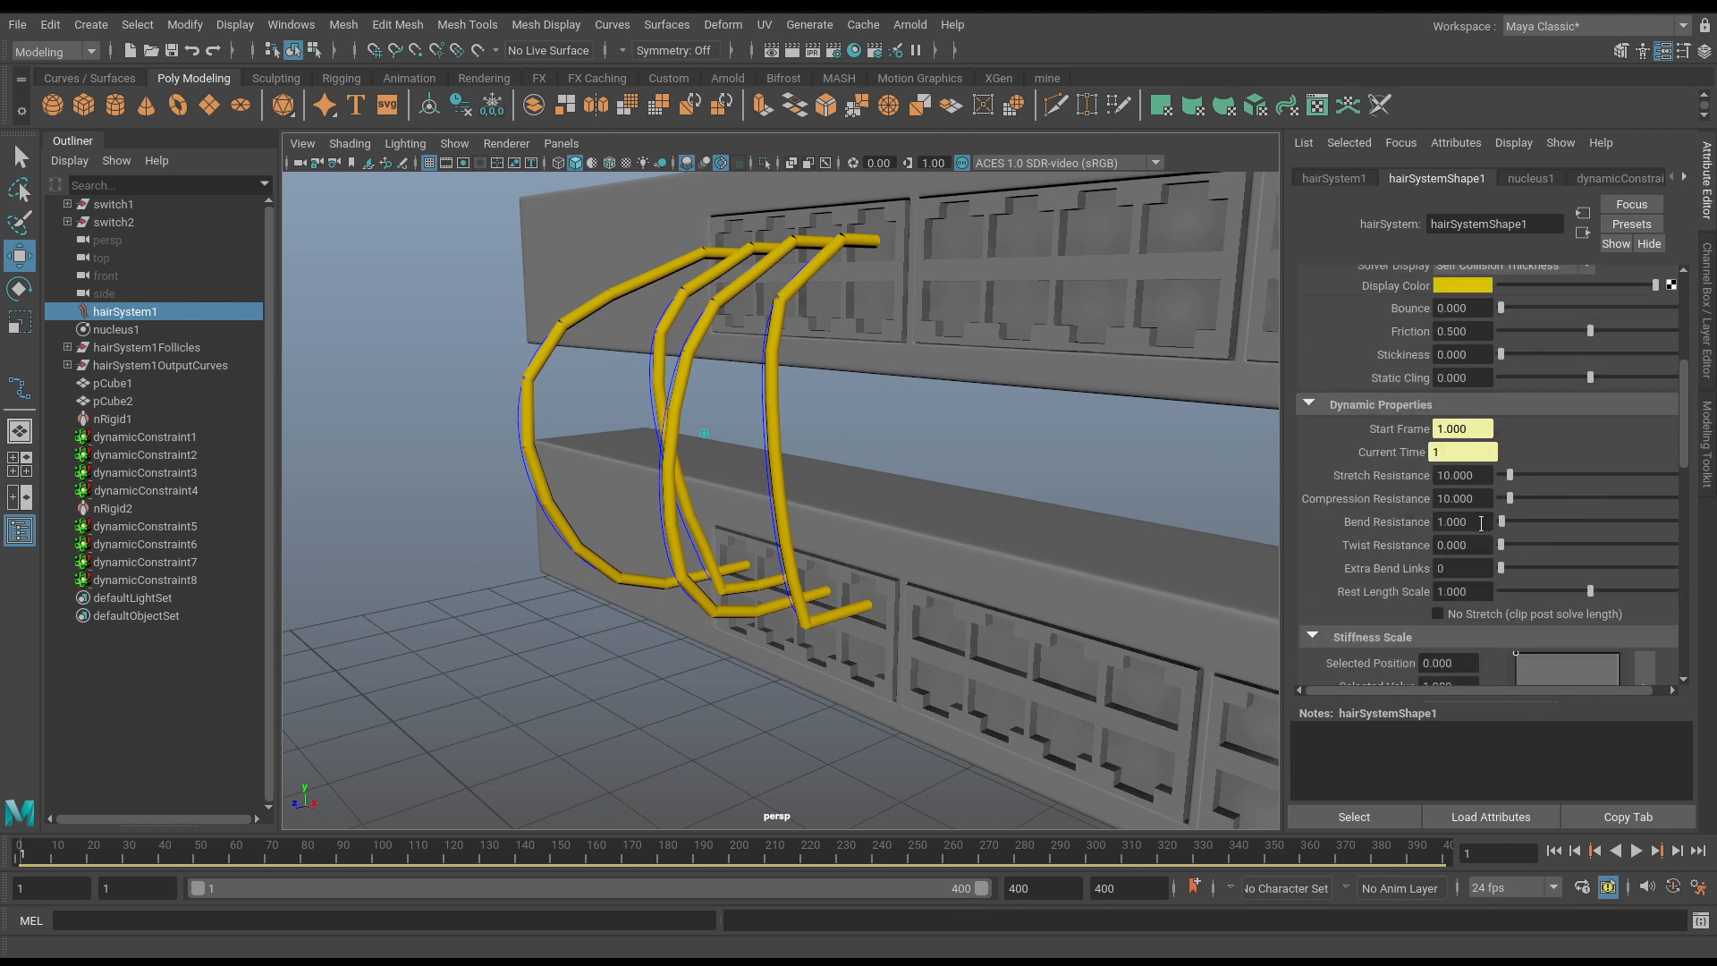
left_click(1481, 523)
type("0.5")
key("Return")
Play the simulation and examine from the side how the cables bend, then rewind to frame 1.
left_click(1634, 851)
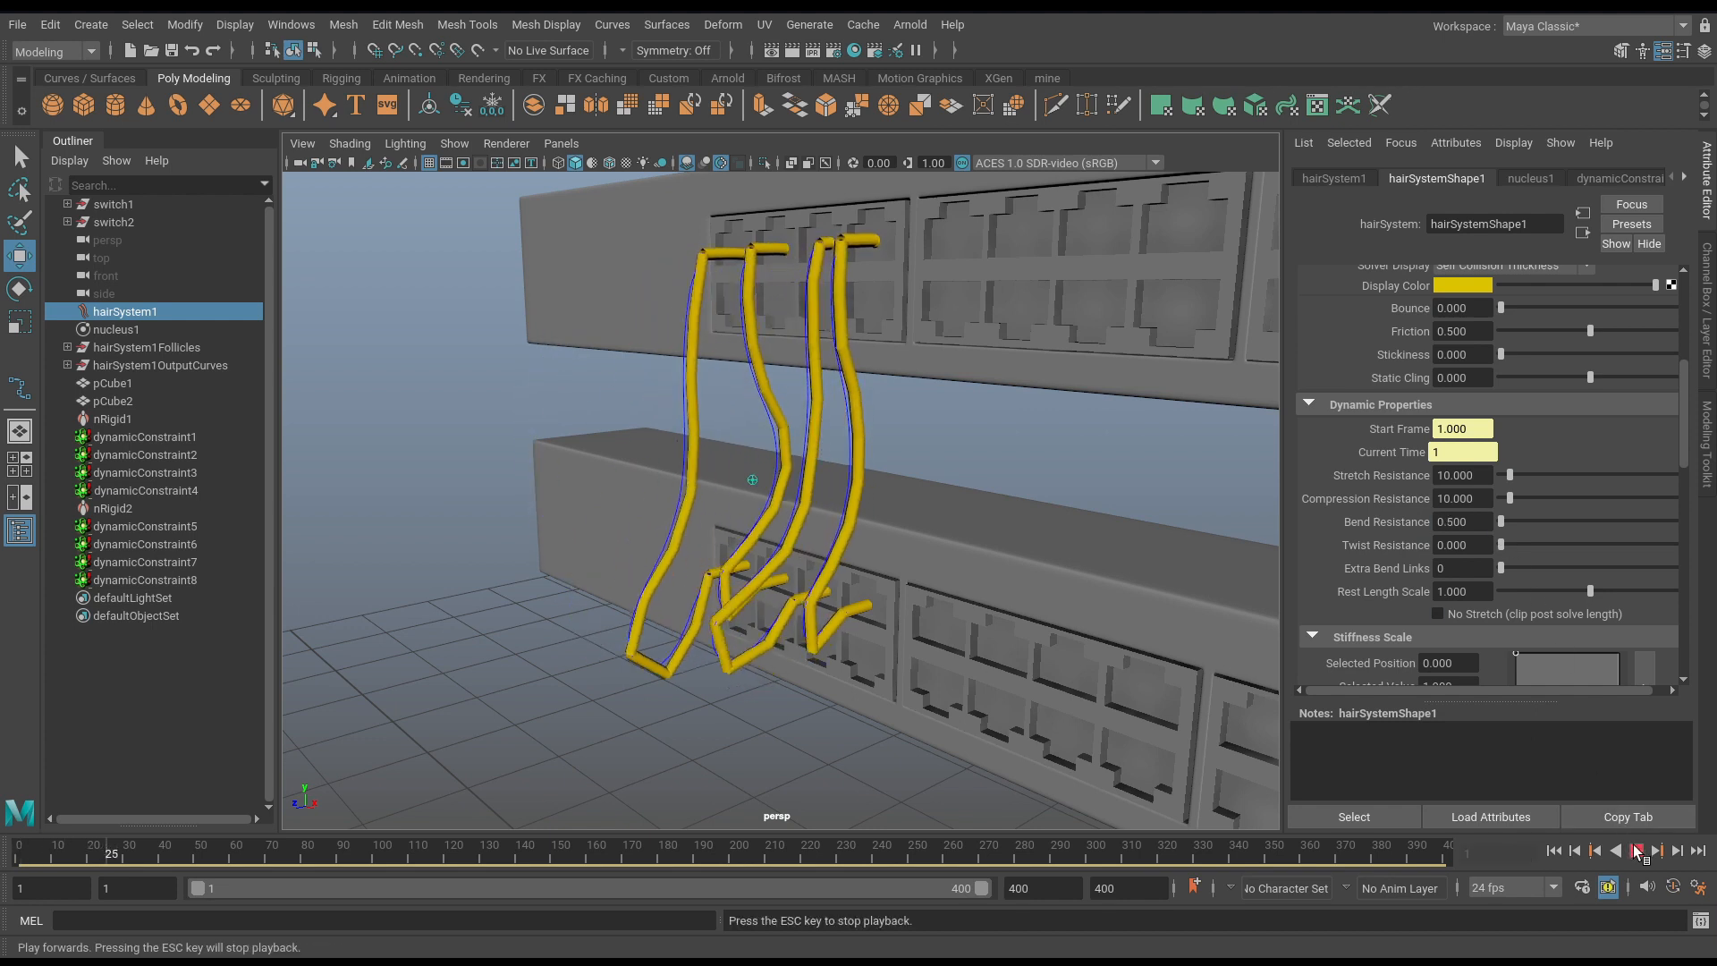
left_click_drag(881, 544, 811, 509, "alt")
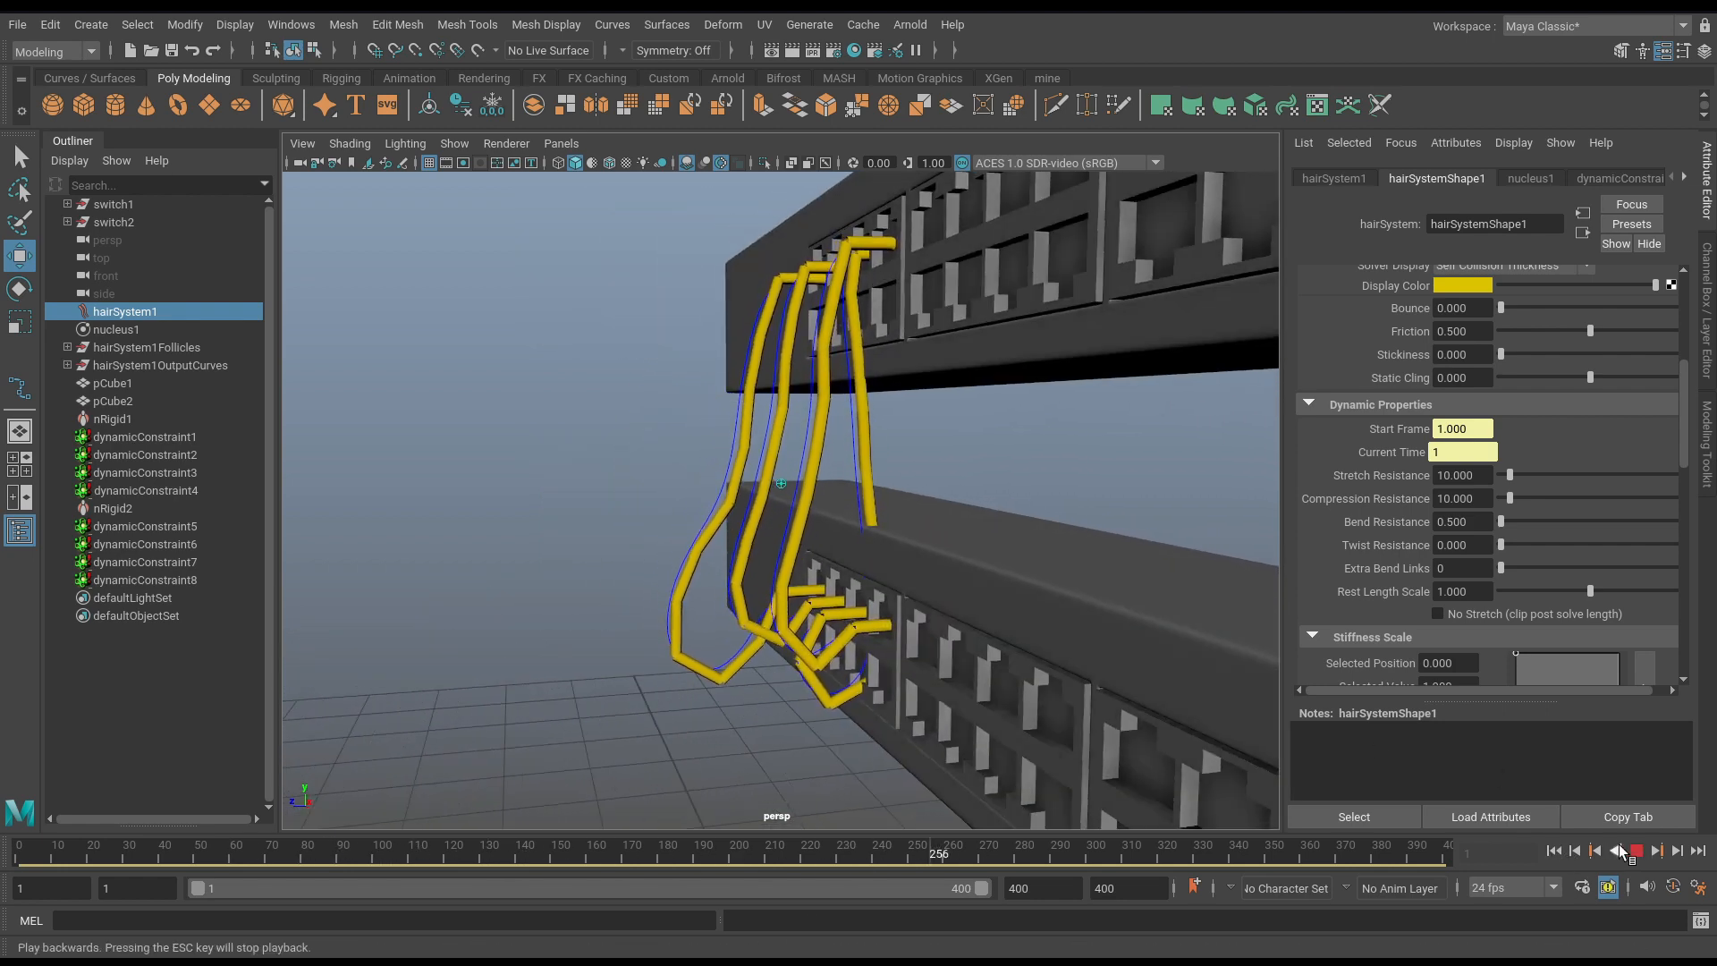
left_click(1556, 852)
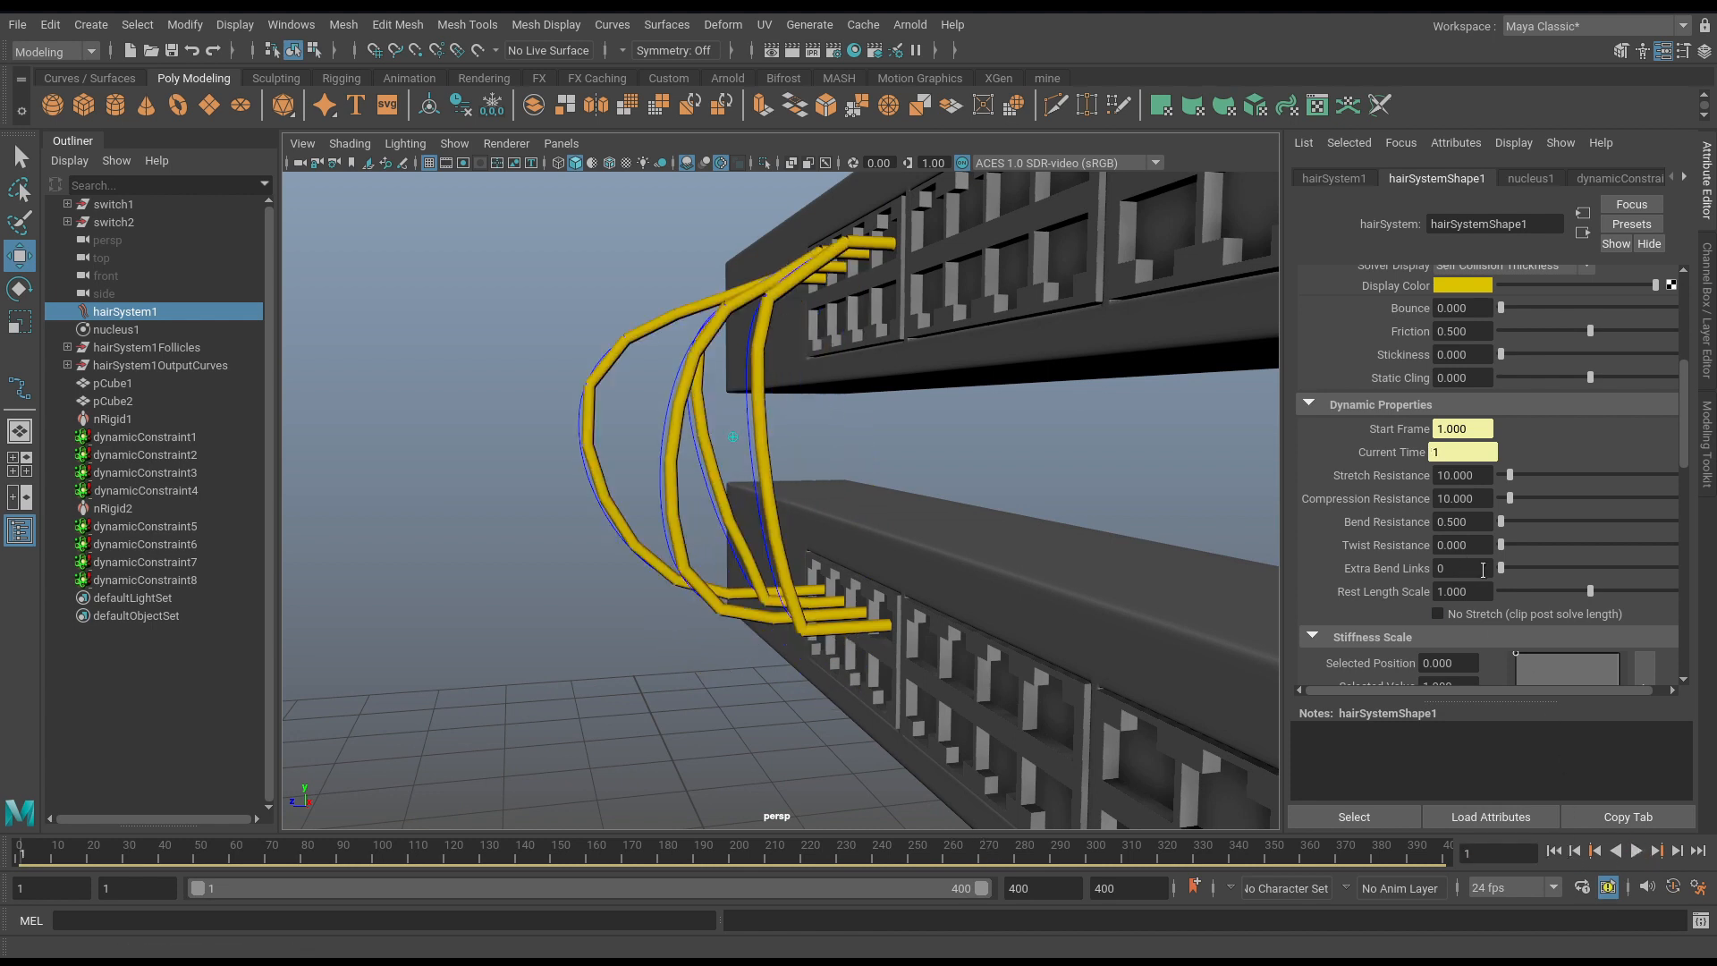
Set hairSystemShape1's Bend Resistance to 1 and raise its Rest Length Scale to about 1.538.
left_click(1481, 521)
type("1")
key("Return")
left_click_drag(1590, 591, 1600, 591)
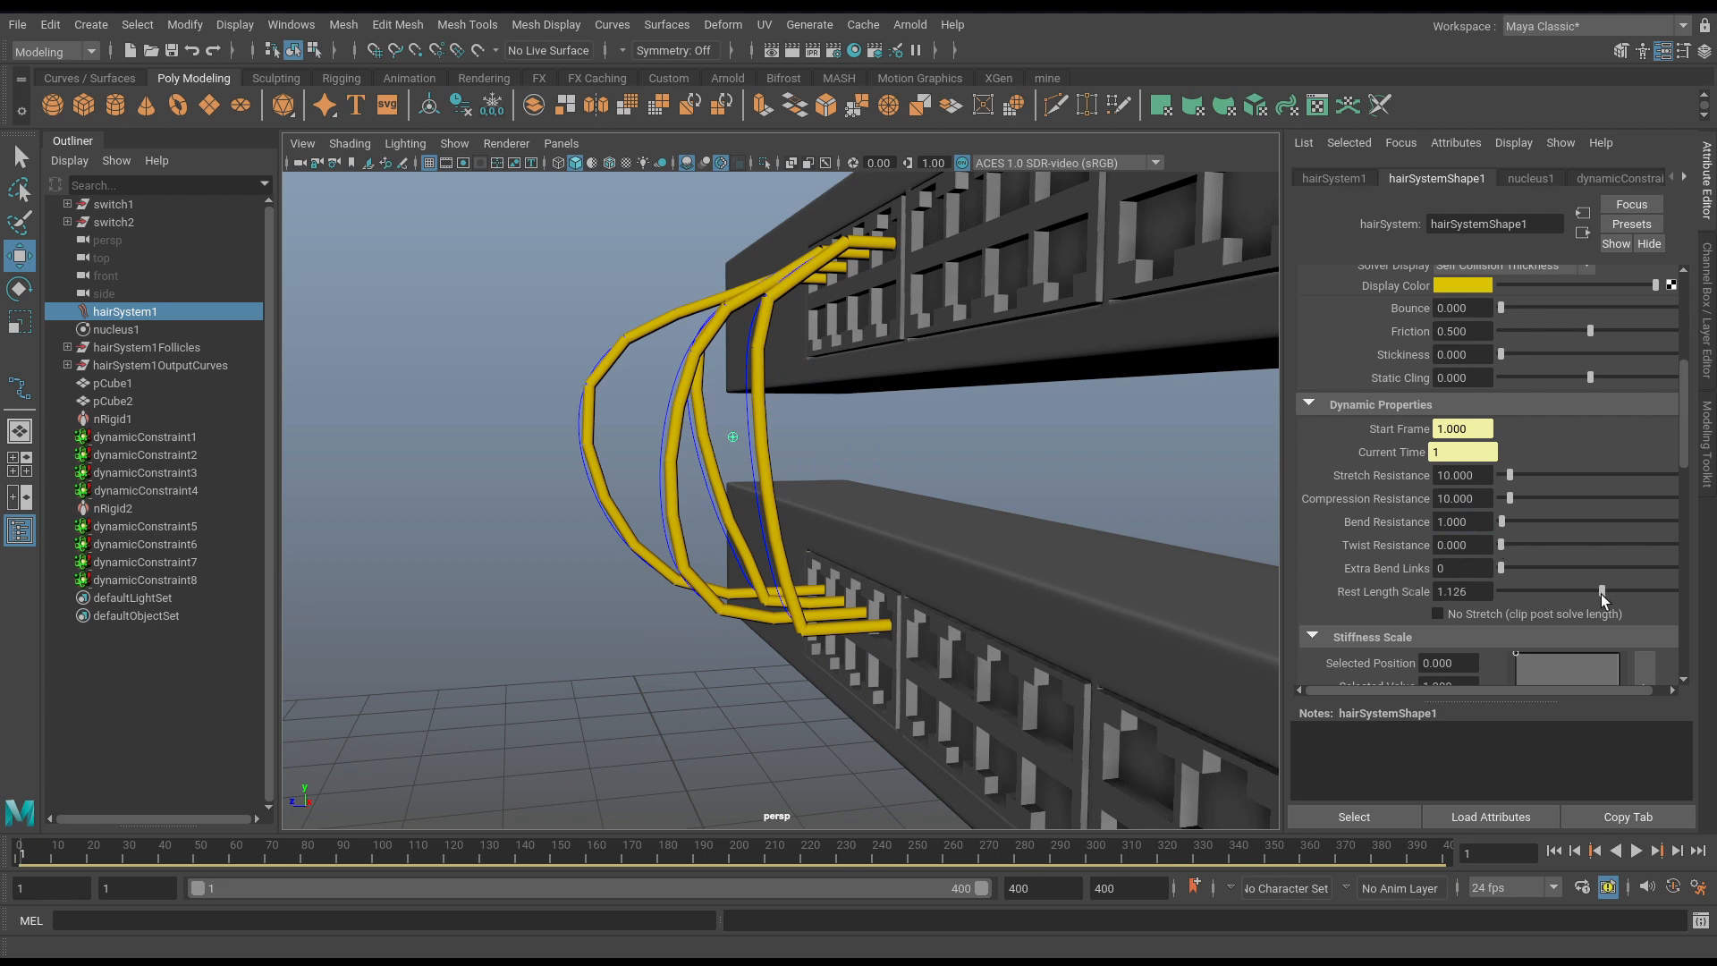
Play the simulation and examine the lengthened cables from several sides, ending back at frame 1.
left_click(1626, 851)
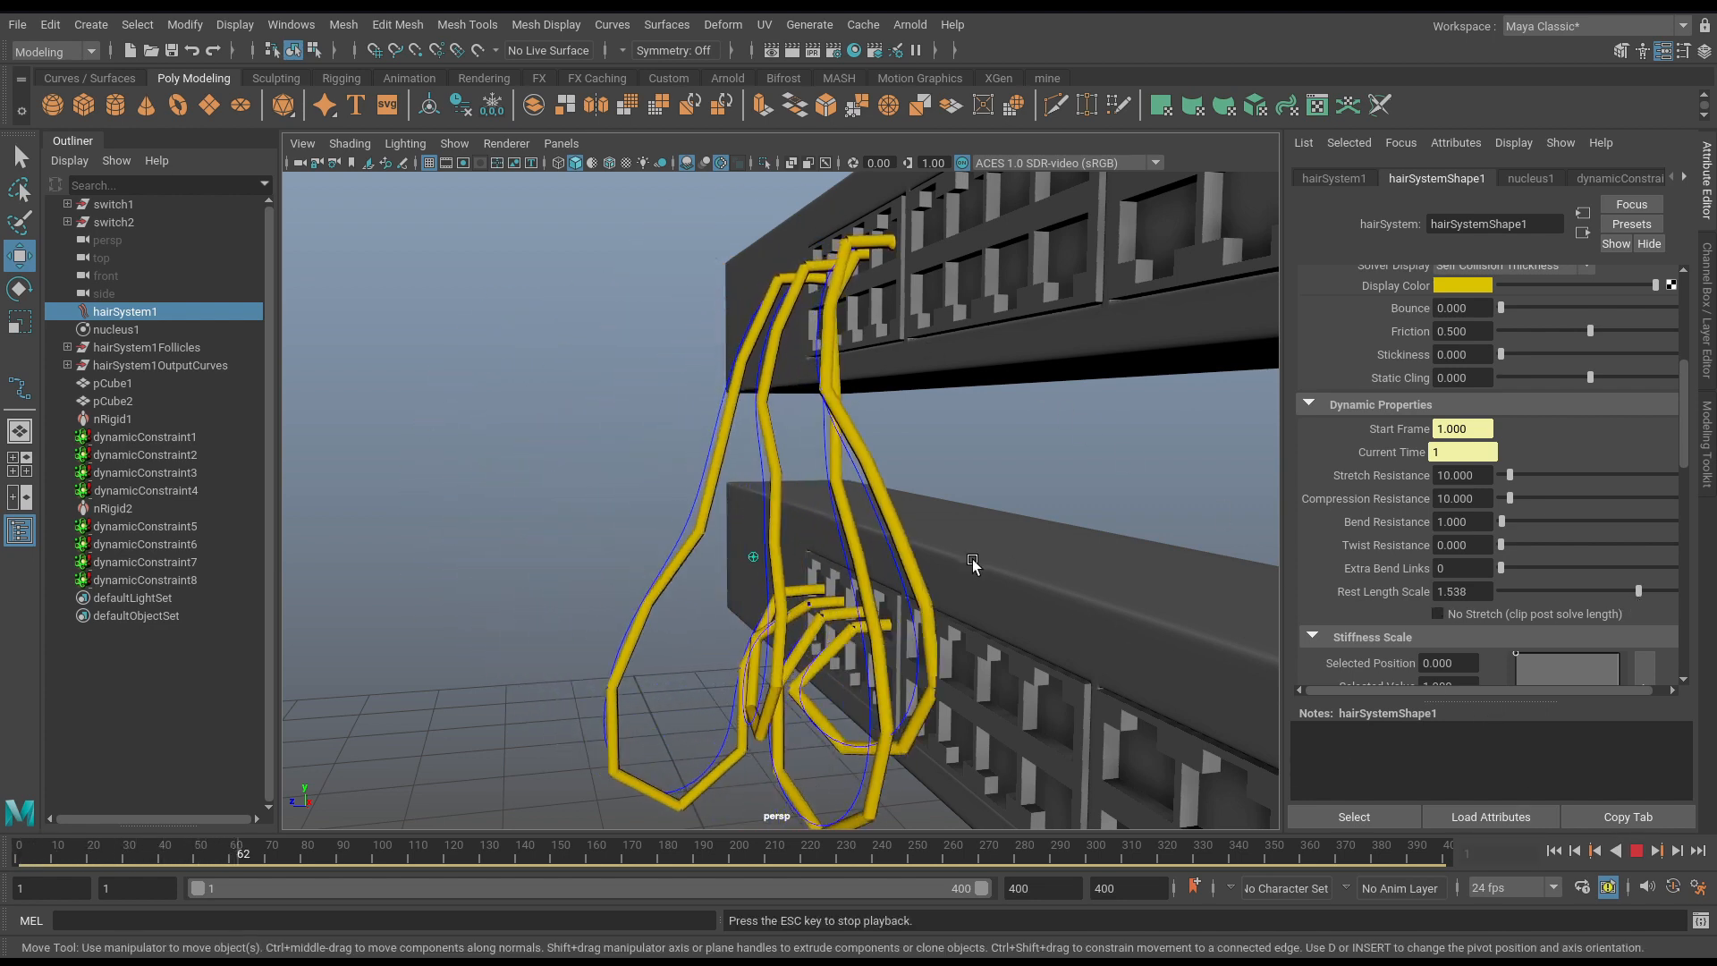
left_click_drag(974, 561, 1071, 561, "alt")
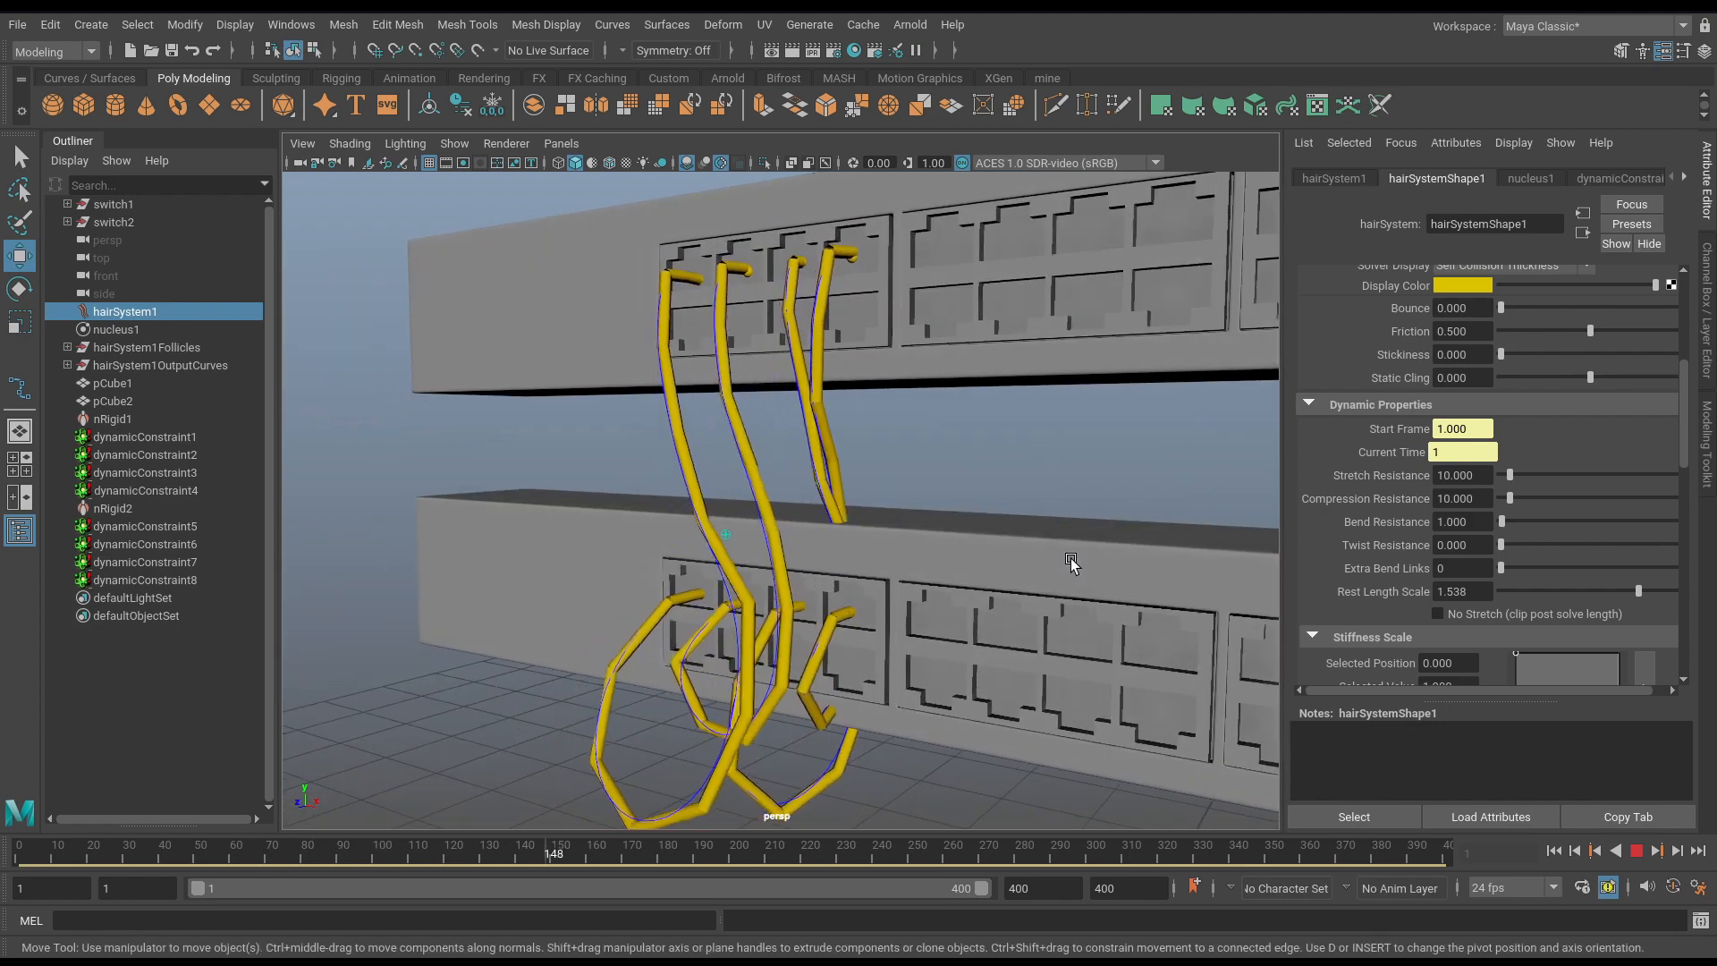
left_click(1636, 851)
left_click_drag(1095, 642, 820, 607, "alt")
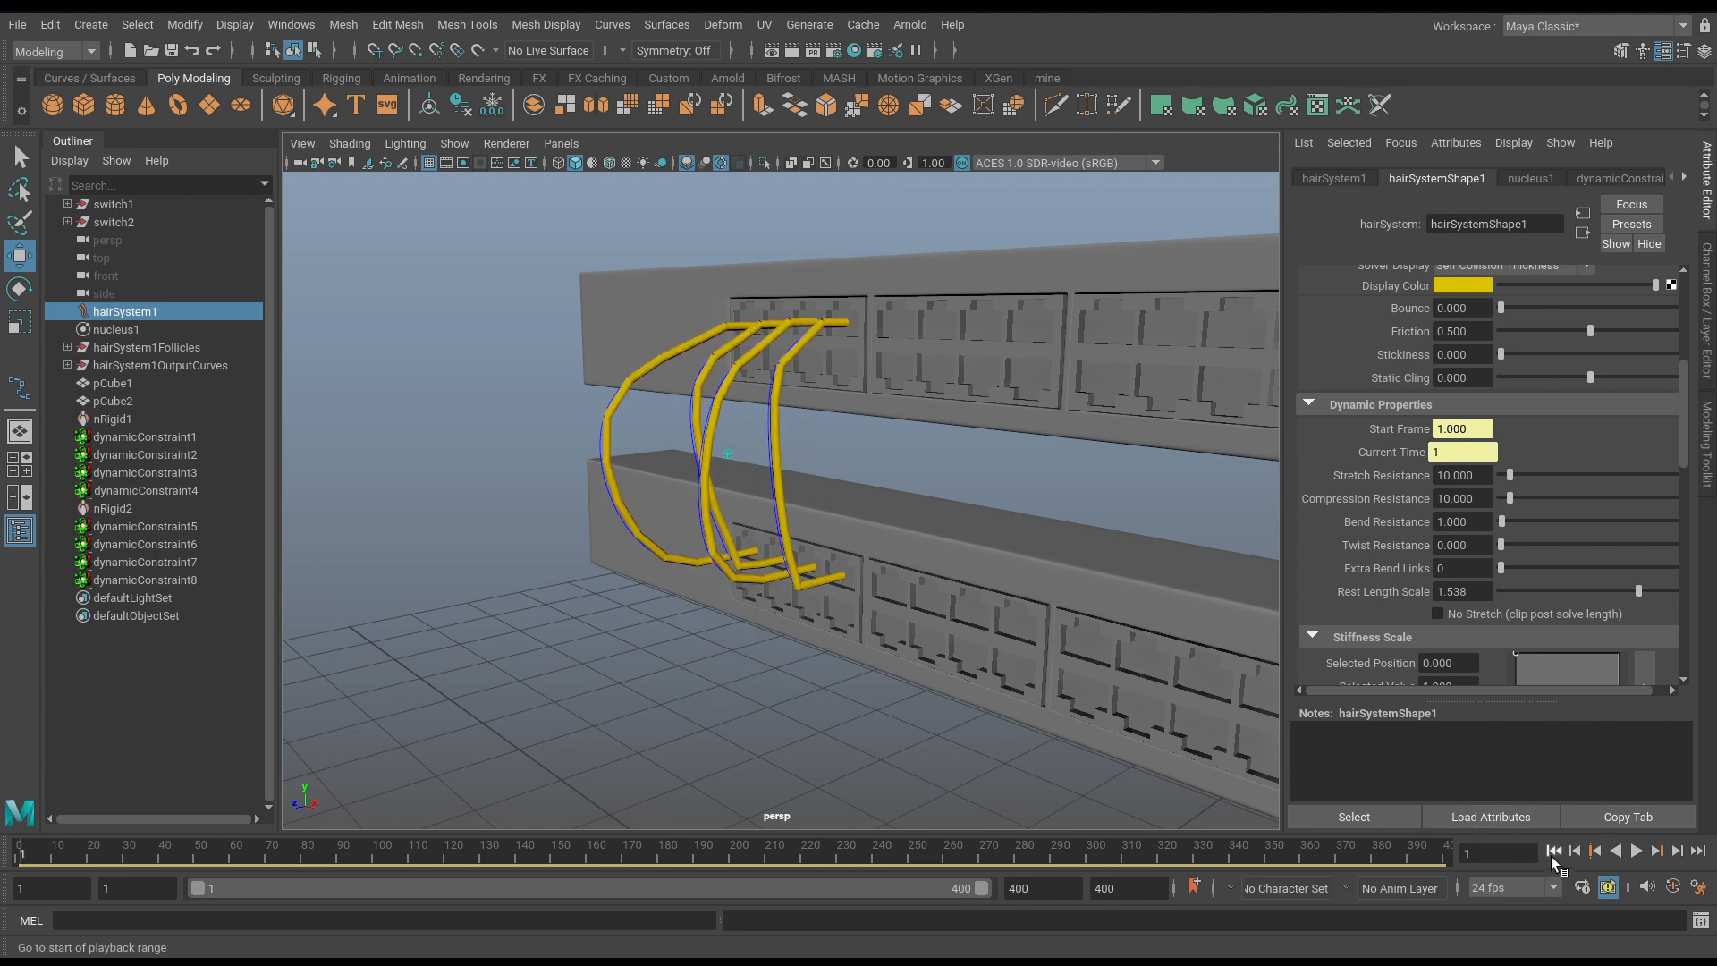
left_click(1551, 853)
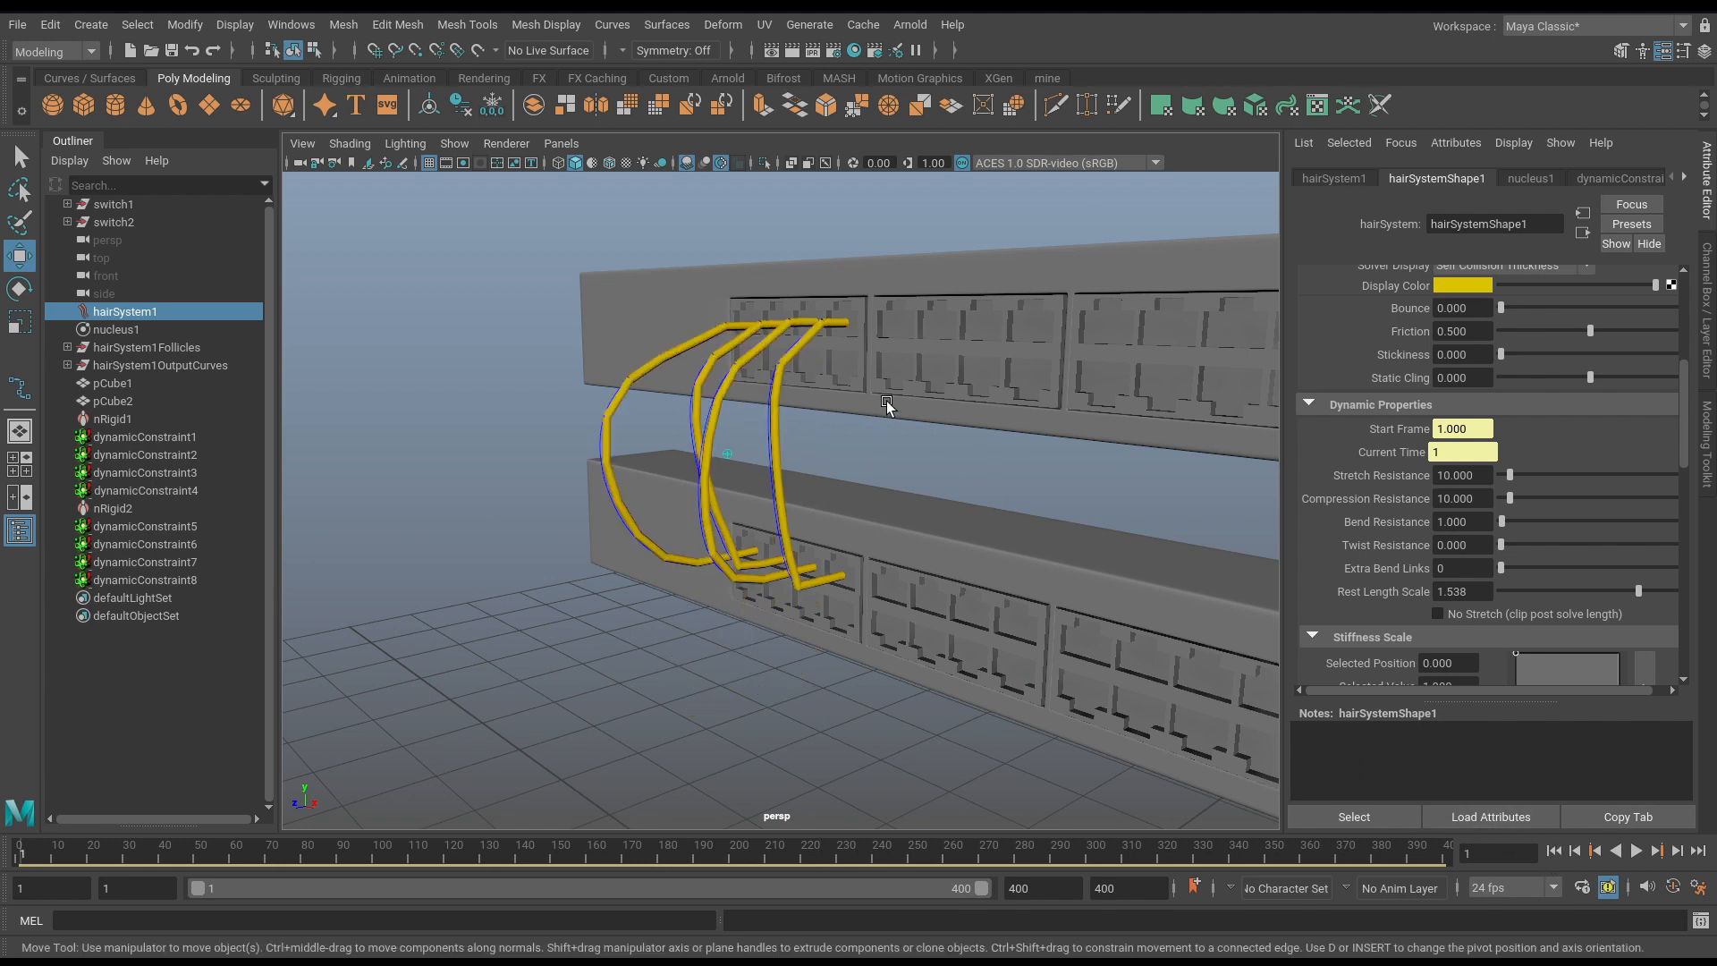
Raise hairSystemShape1's Rest Length Scale to about 1.899 and test the slack by playing the simulation to about frame 167.
mouse_move(887, 412)
left_mouse_down("alt")
mouse_move(858, 434)
mouse_move(871, 452)
mouse_move(923, 440)
mouse_move(880, 358)
mouse_move(1084, 402)
mouse_move(891, 403)
left_mouse_up("alt")
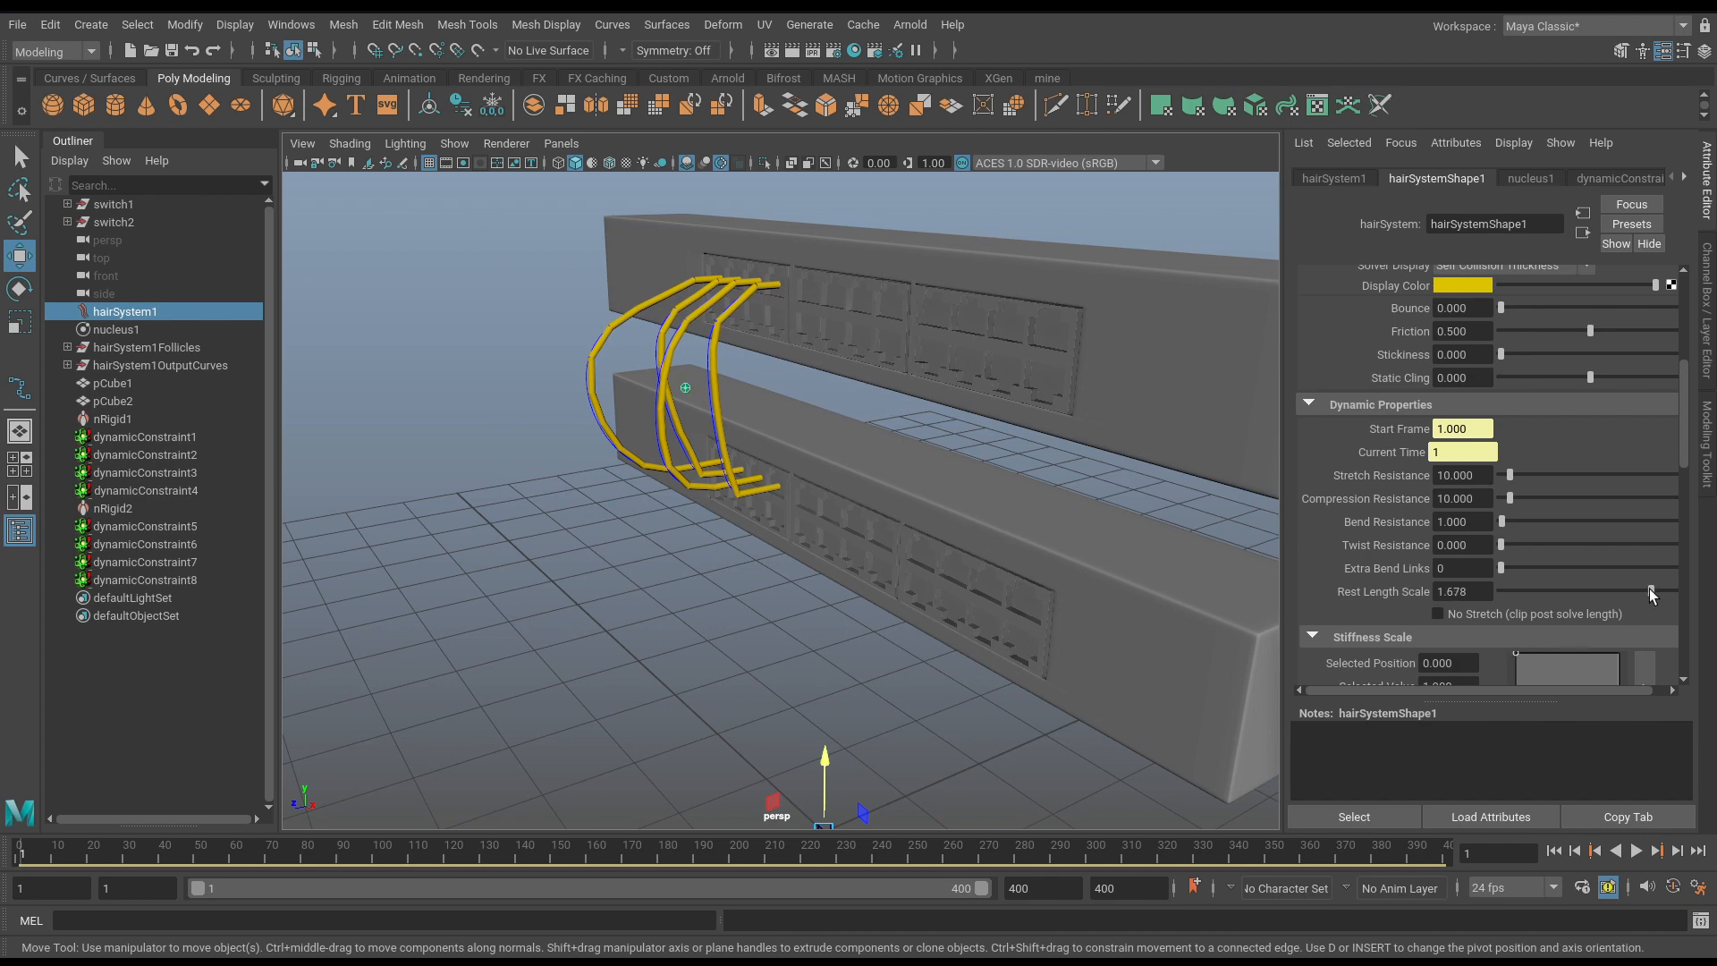
left_click_drag(1649, 588, 1669, 598)
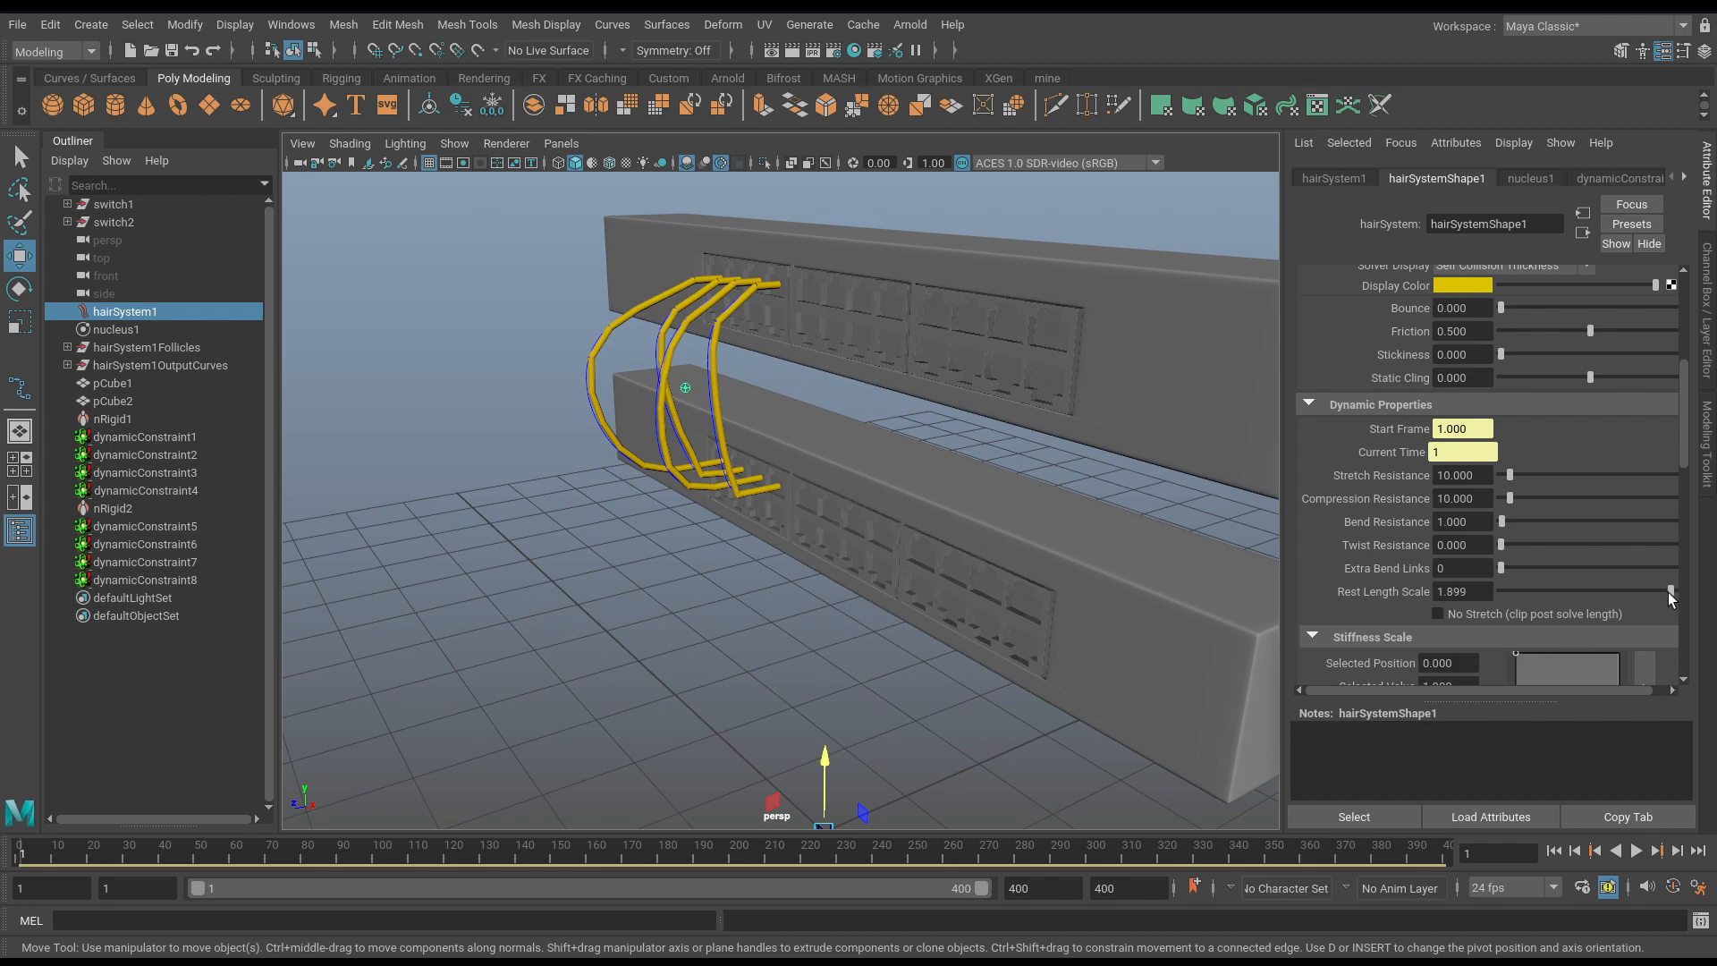
left_click(1636, 851)
left_click_drag(861, 513, 957, 508, "alt")
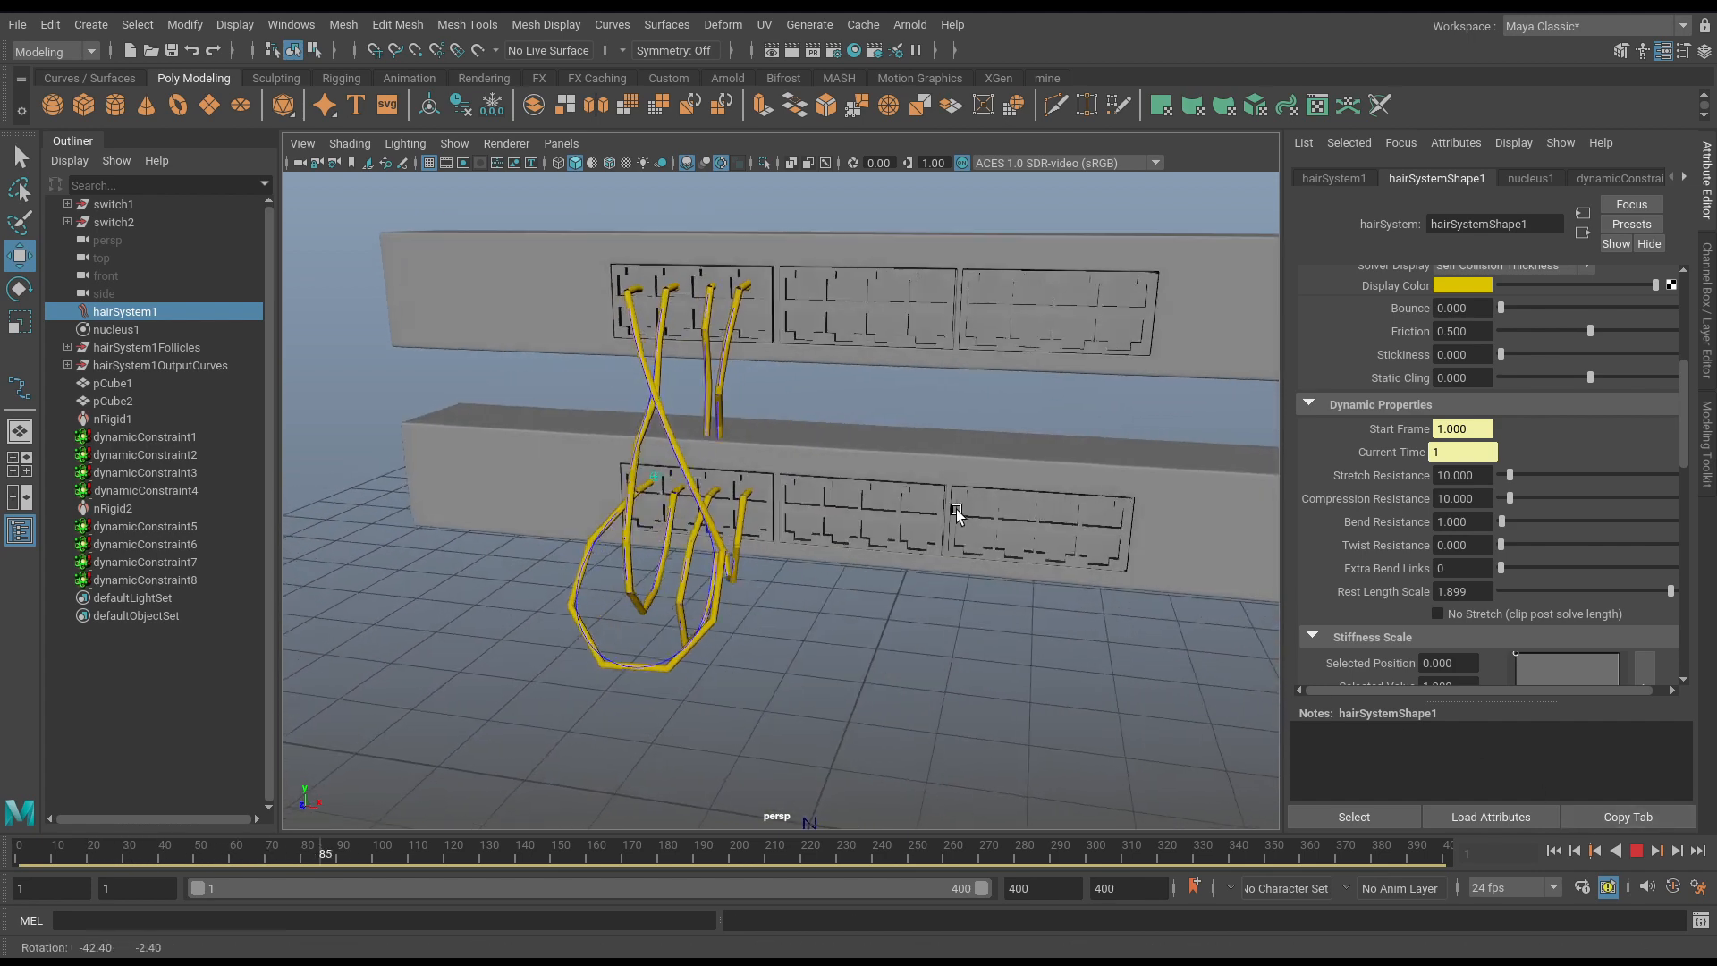
left_click(1636, 851)
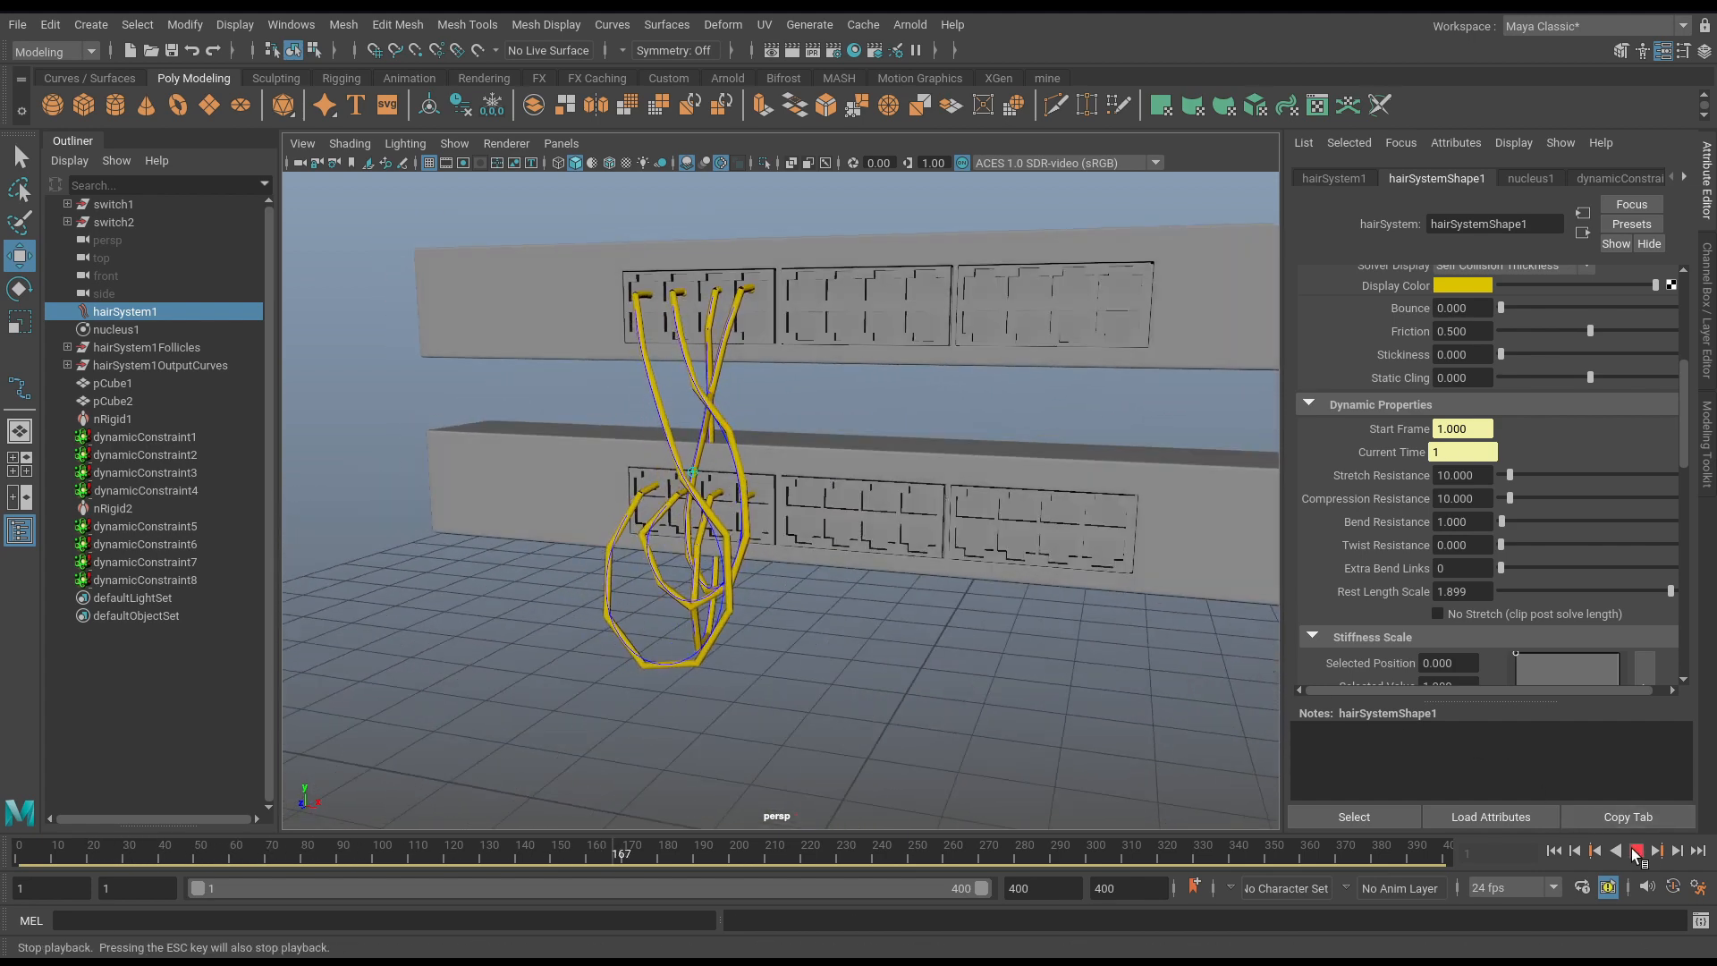
left_click(1553, 850)
Replay the simulation from frame 1 and examine how the longer cables hang against the lower switch.
left_click_drag(870, 567, 798, 583, "alt")
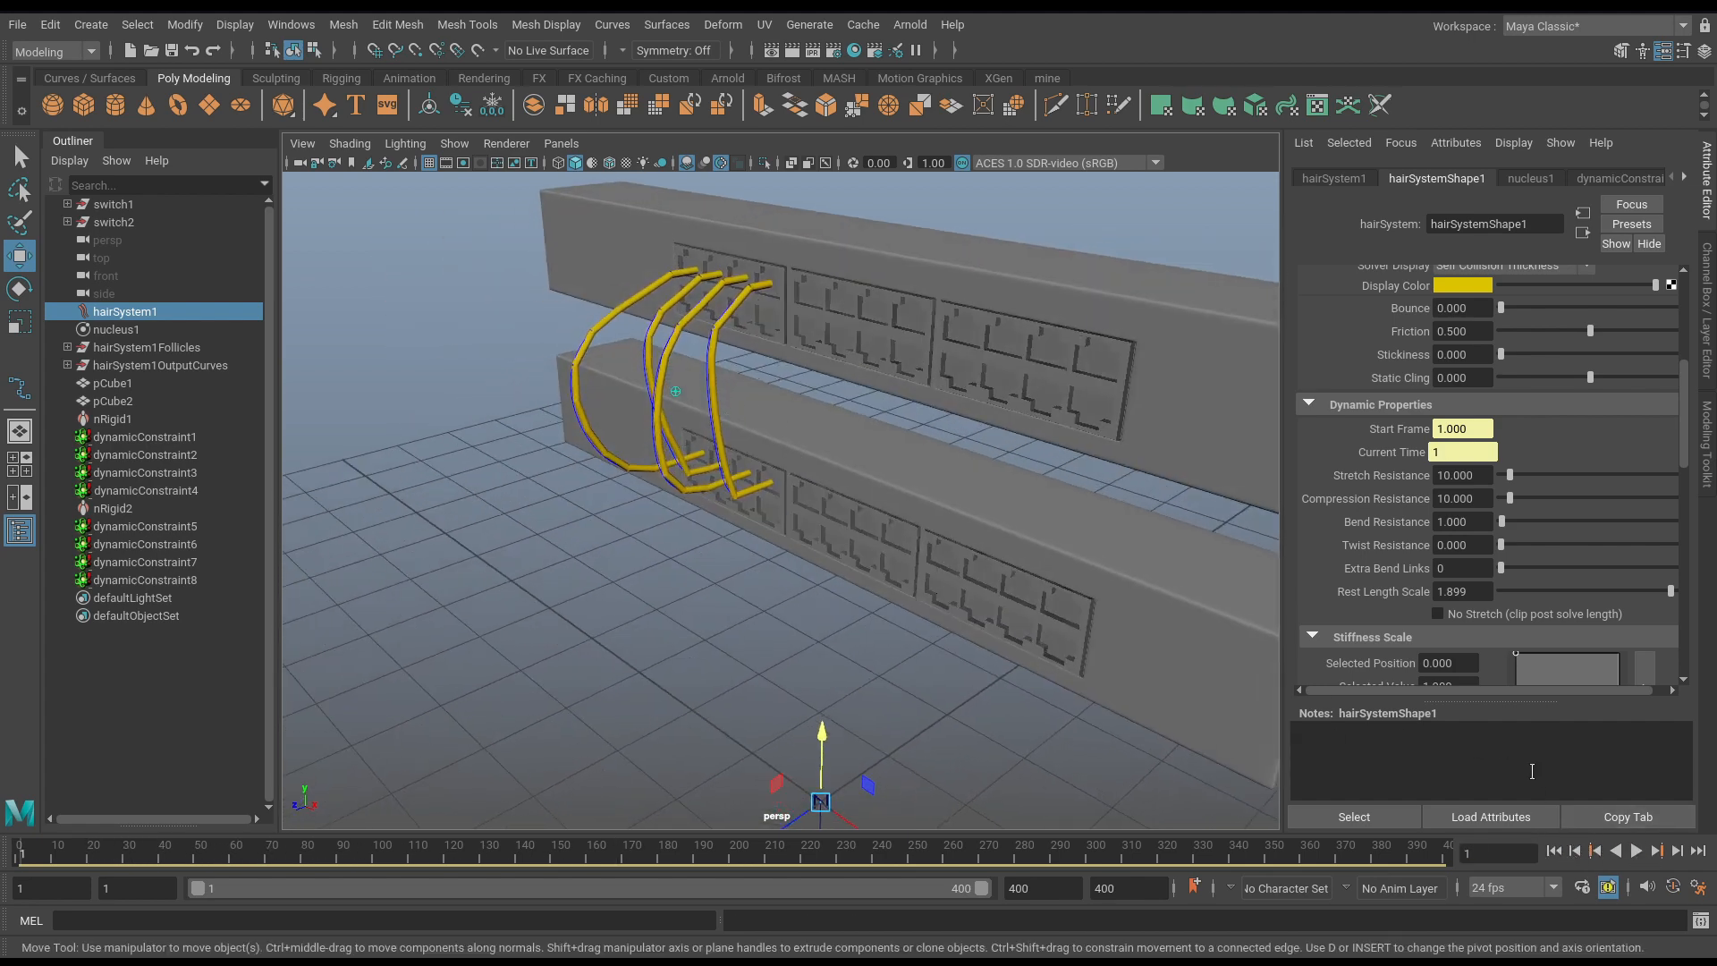
left_click(1636, 850)
left_click_drag(1050, 647, 766, 452, "alt")
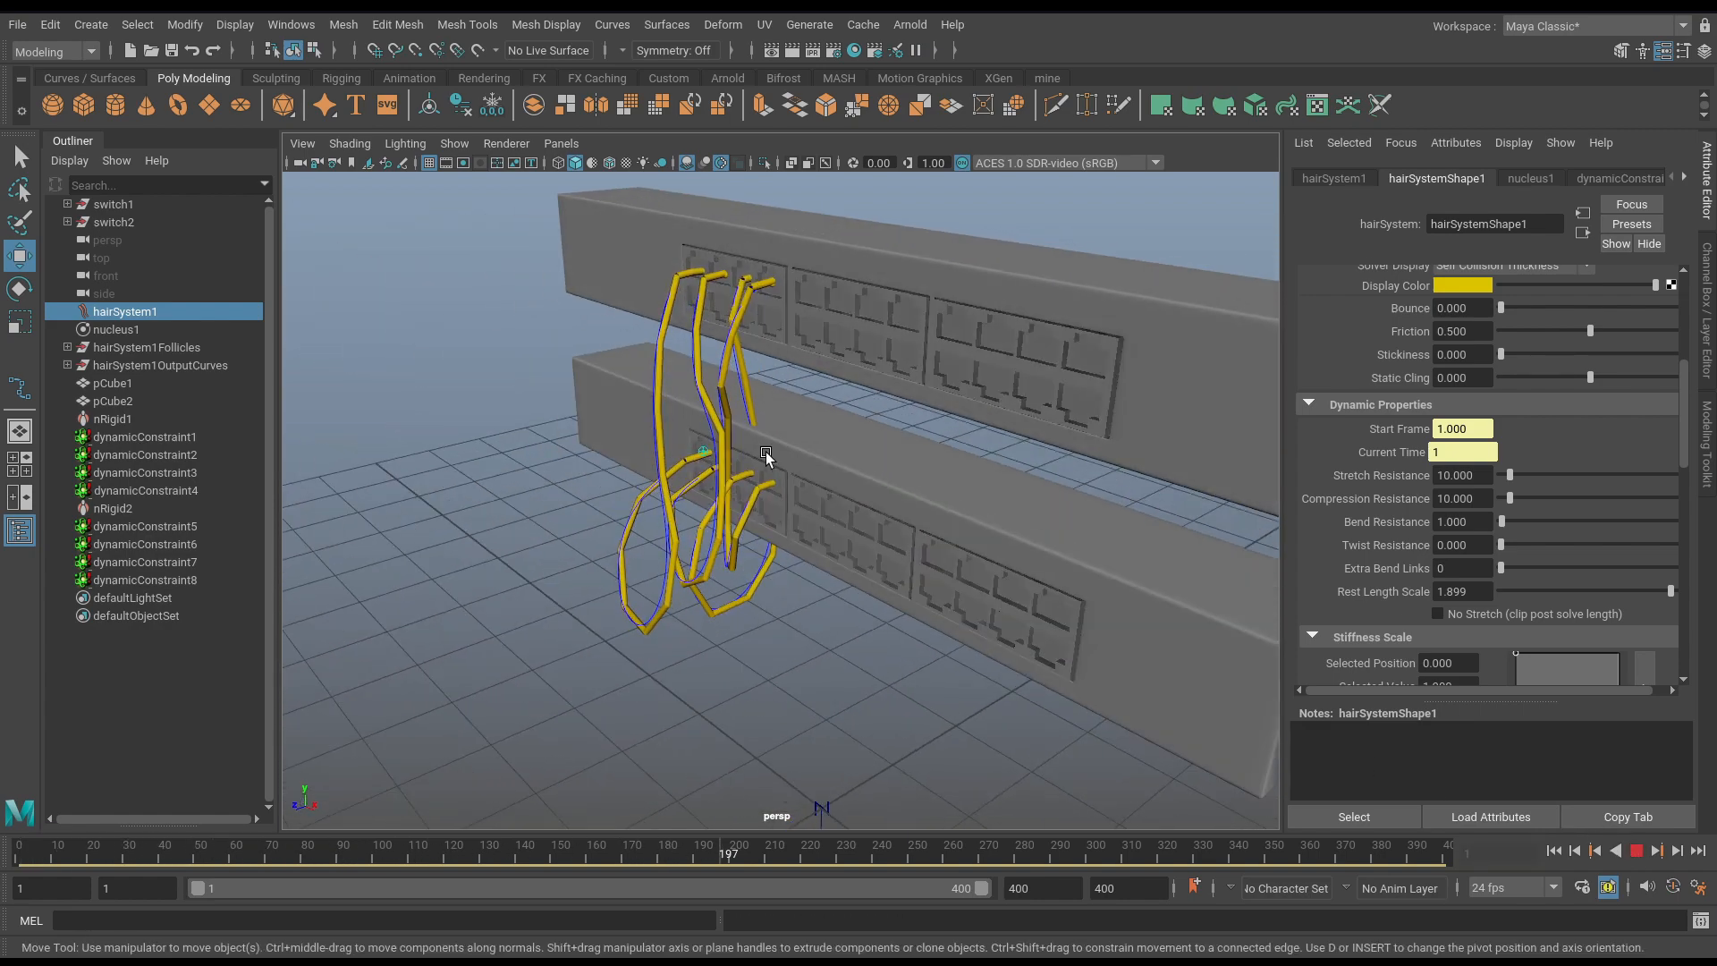
left_click(1636, 850)
left_click(1553, 851)
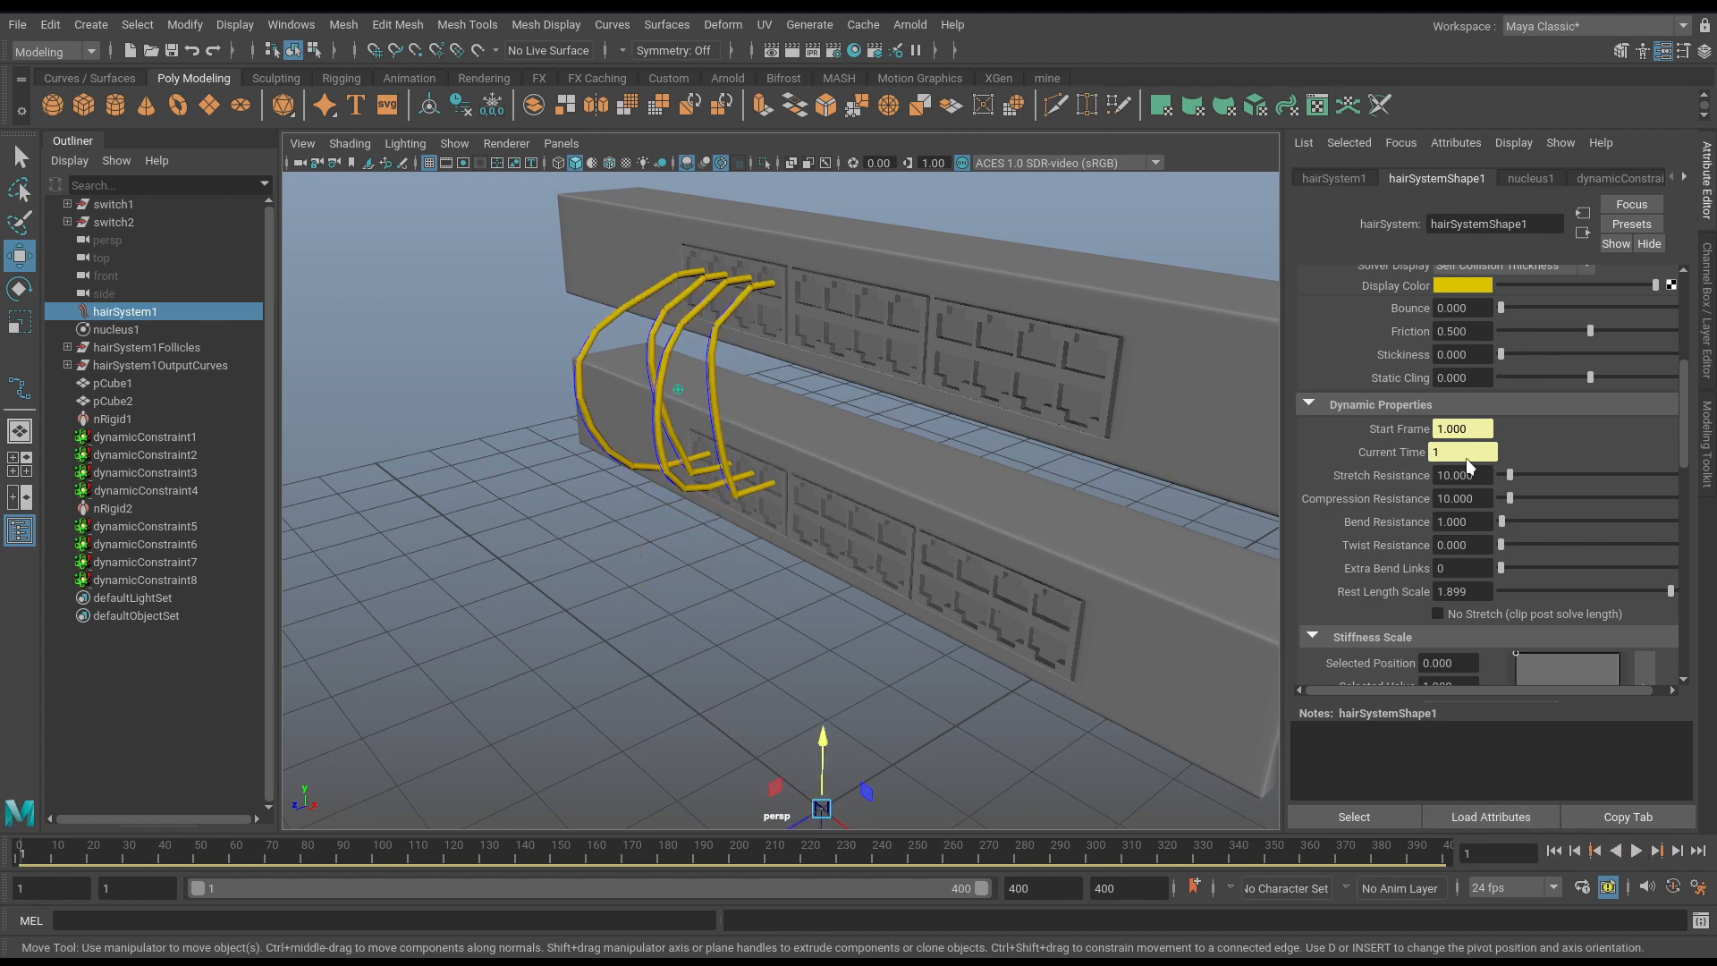
Create a polygon cube and move it up to the lower switch, at about 3.262 in Y and -0.299 in Z.
scroll(1467, 458, "up", 6)
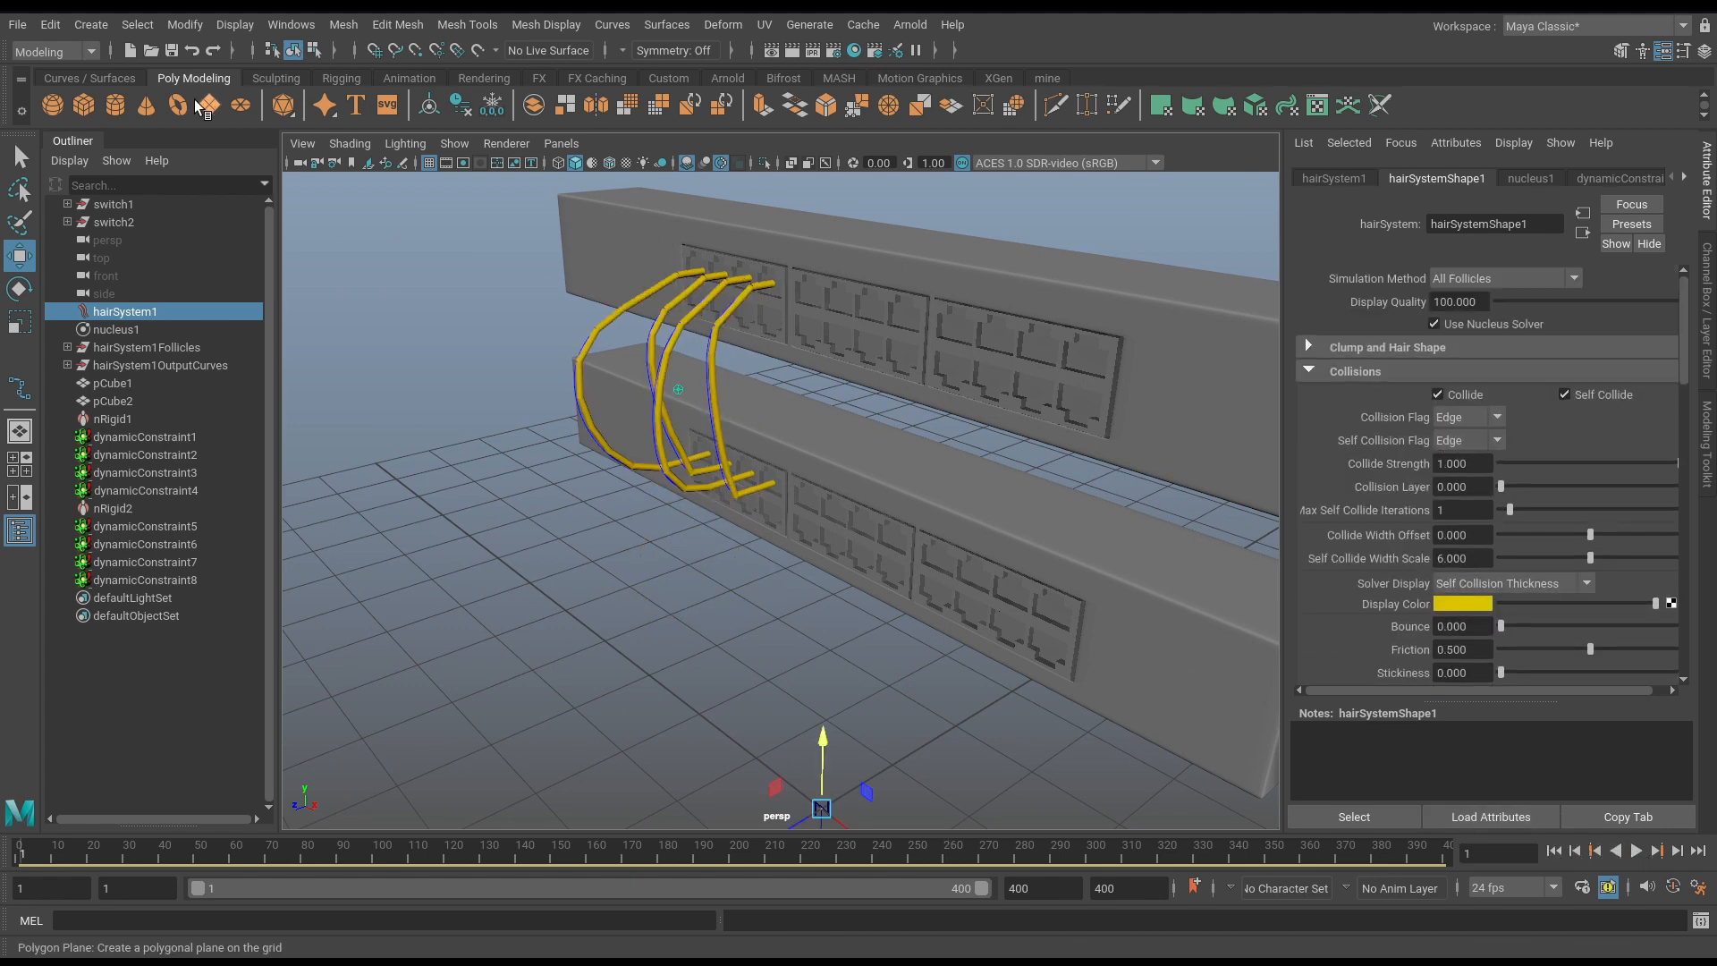
left_click(84, 105)
left_click_drag(974, 569, 932, 508, "alt")
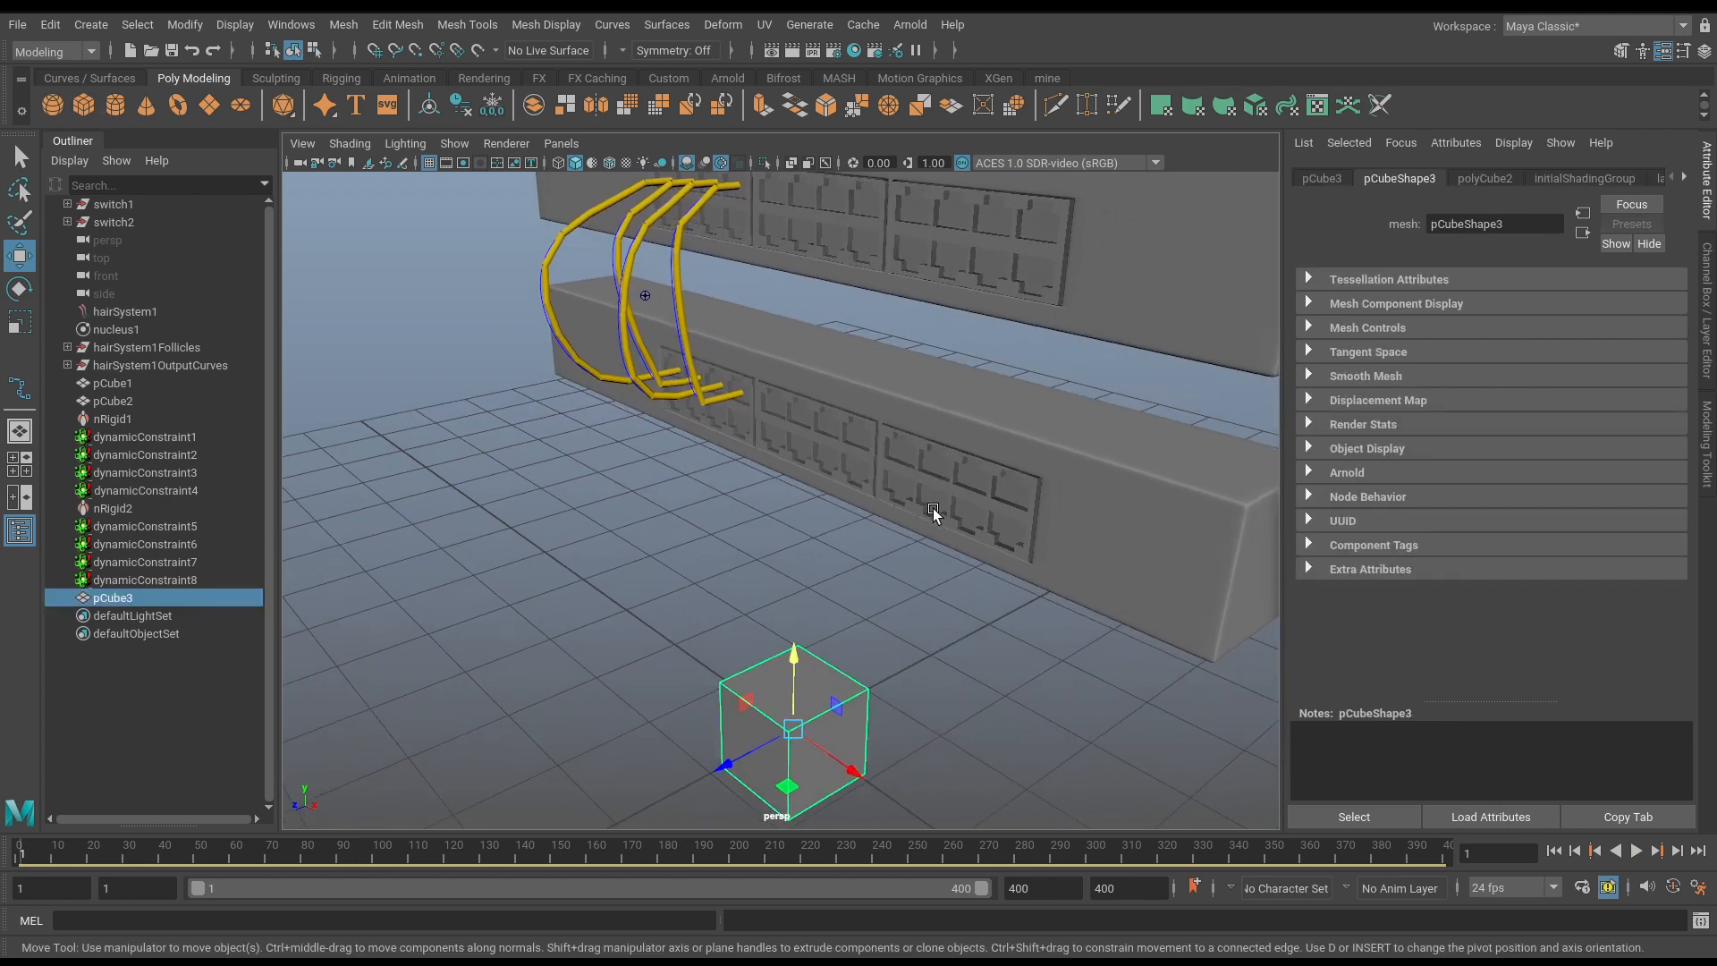
left_click_drag(791, 657, 786, 292)
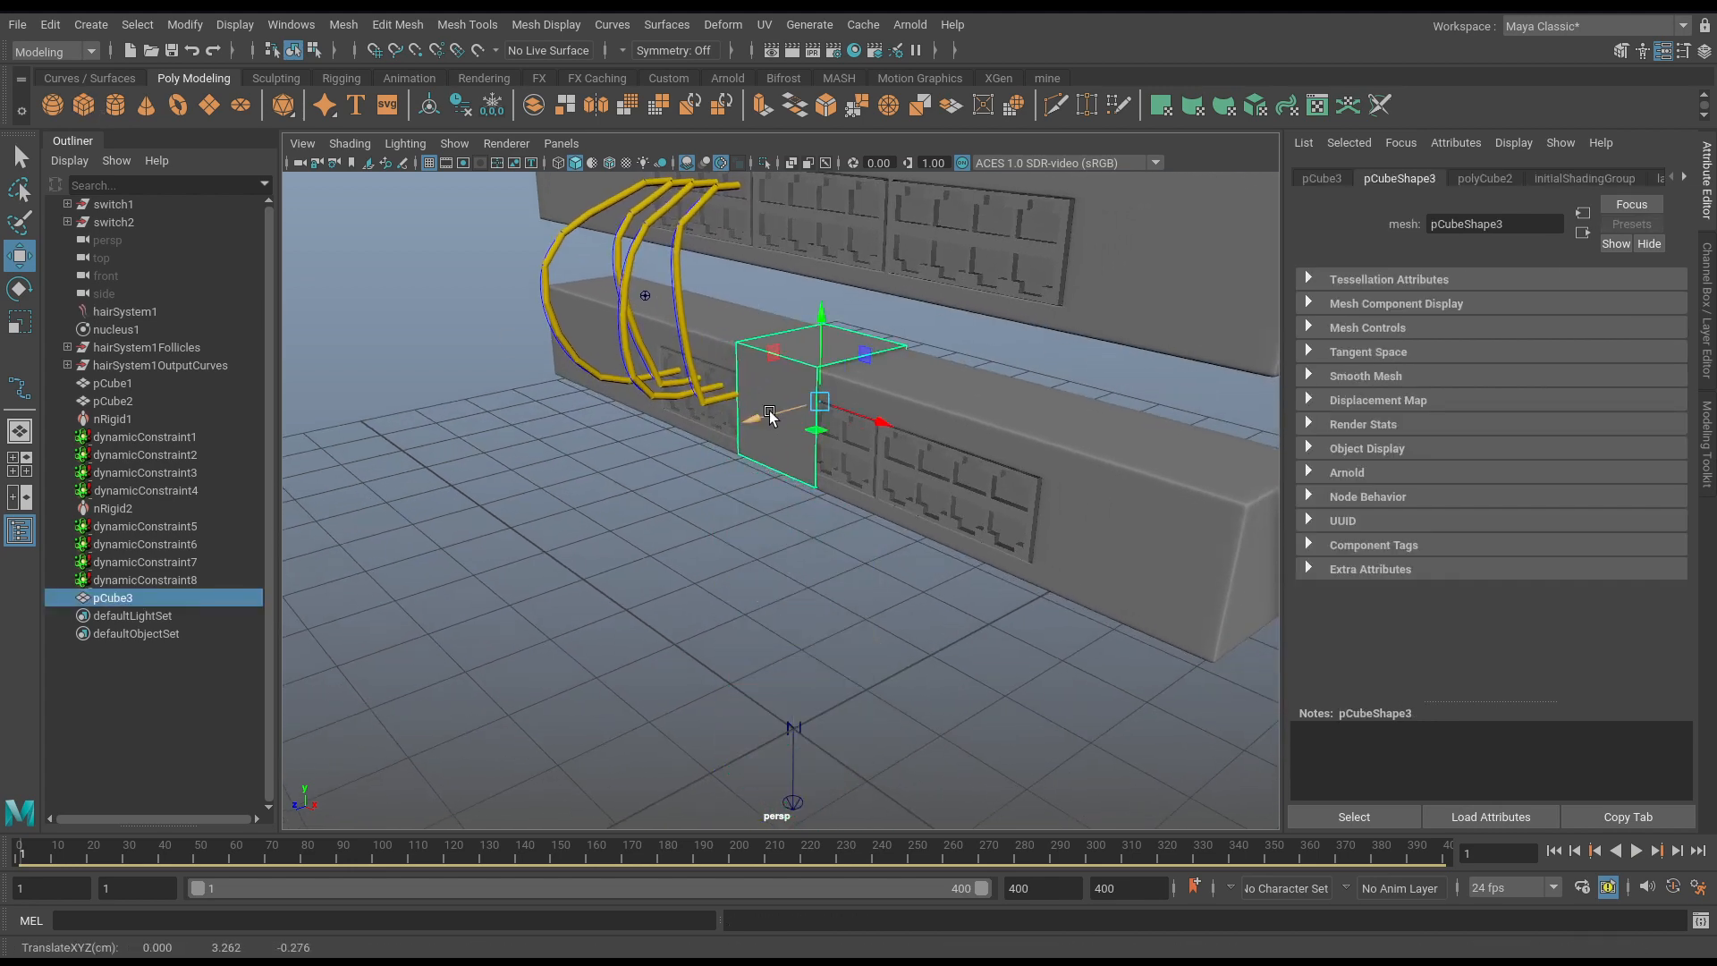
left_click_drag(749, 413, 776, 414)
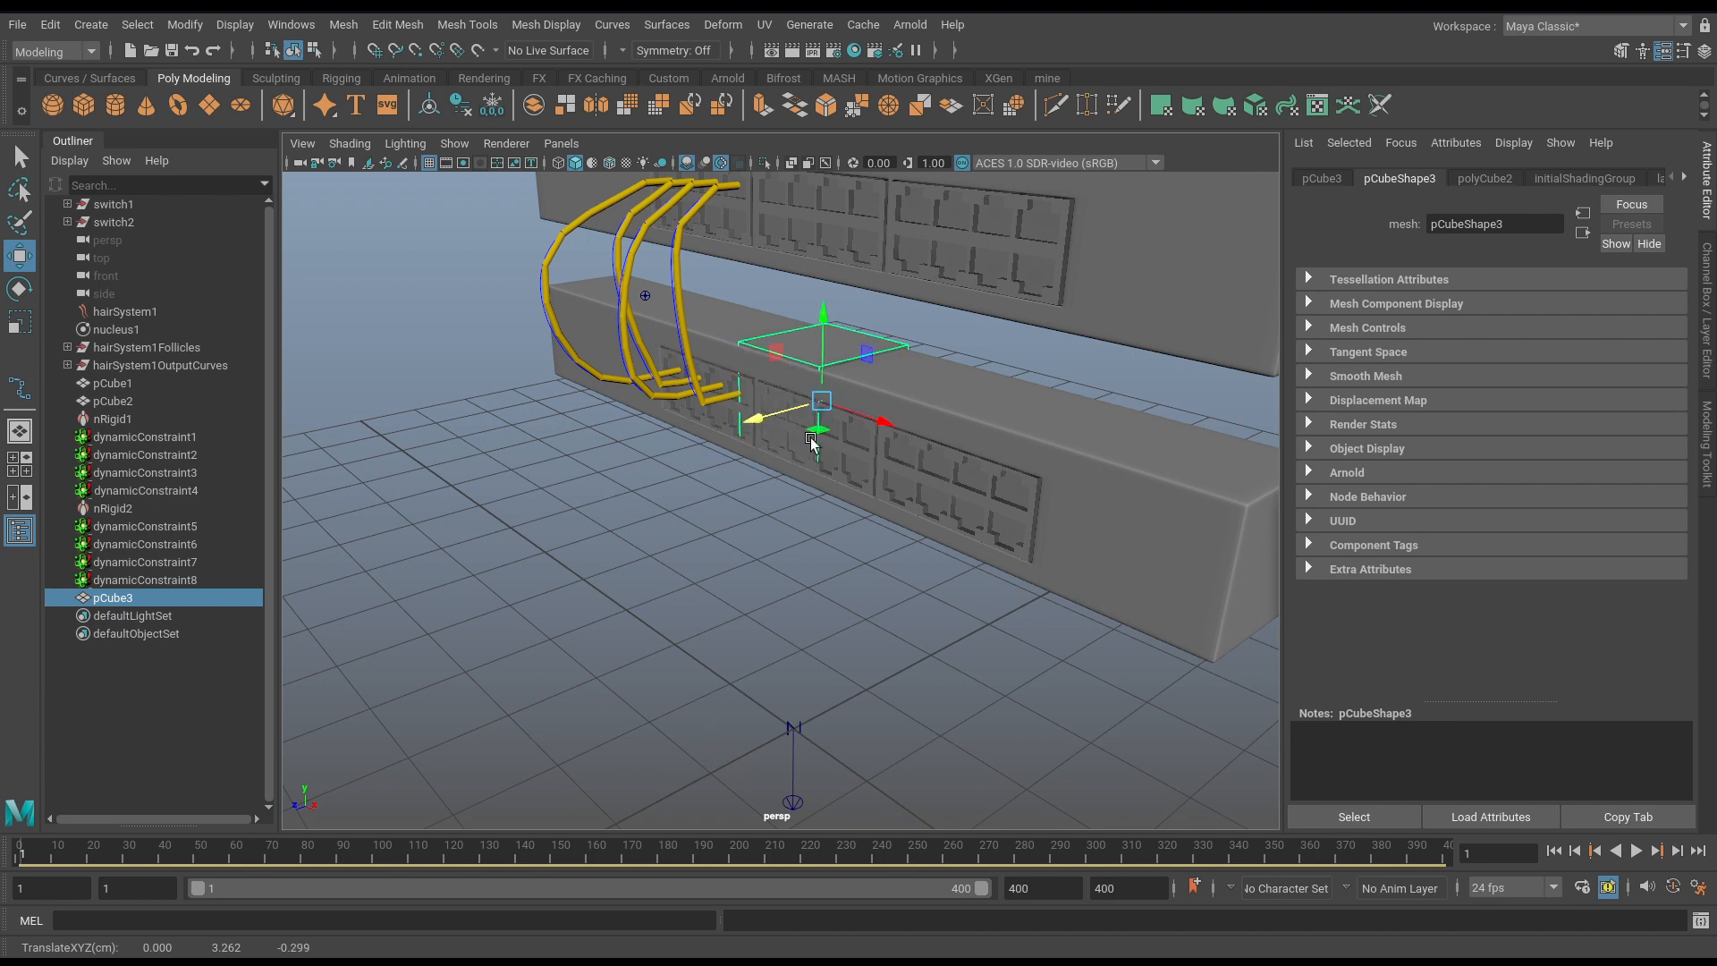
Stretch the cube in X to span the lower switch's length and position its front face just over the ports.
key("r")
left_click_drag(884, 420, 1377, 688)
left_click_drag(1024, 617, 1275, 594, "alt")
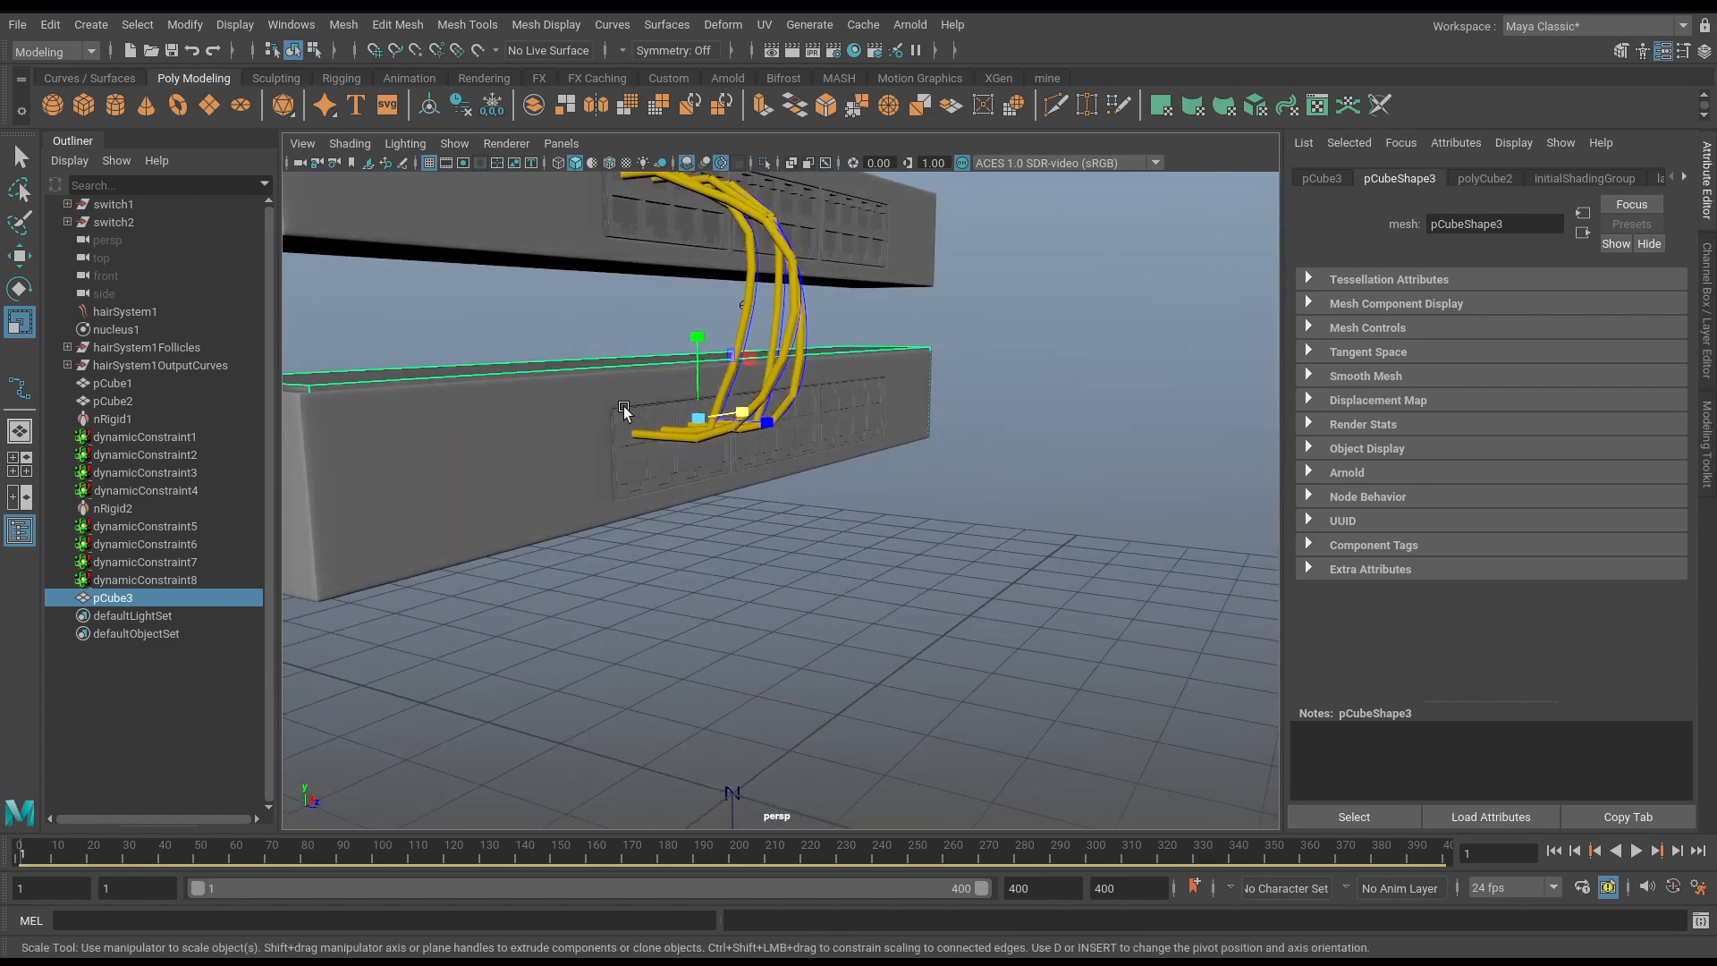
mouse_move(774, 453)
left_mouse_down("alt")
mouse_move(823, 470)
mouse_move(767, 429)
left_mouse_up("alt")
key("w")
left_click_drag(794, 497, 702, 511, "alt")
middle_click_drag(722, 499, 692, 538, "alt")
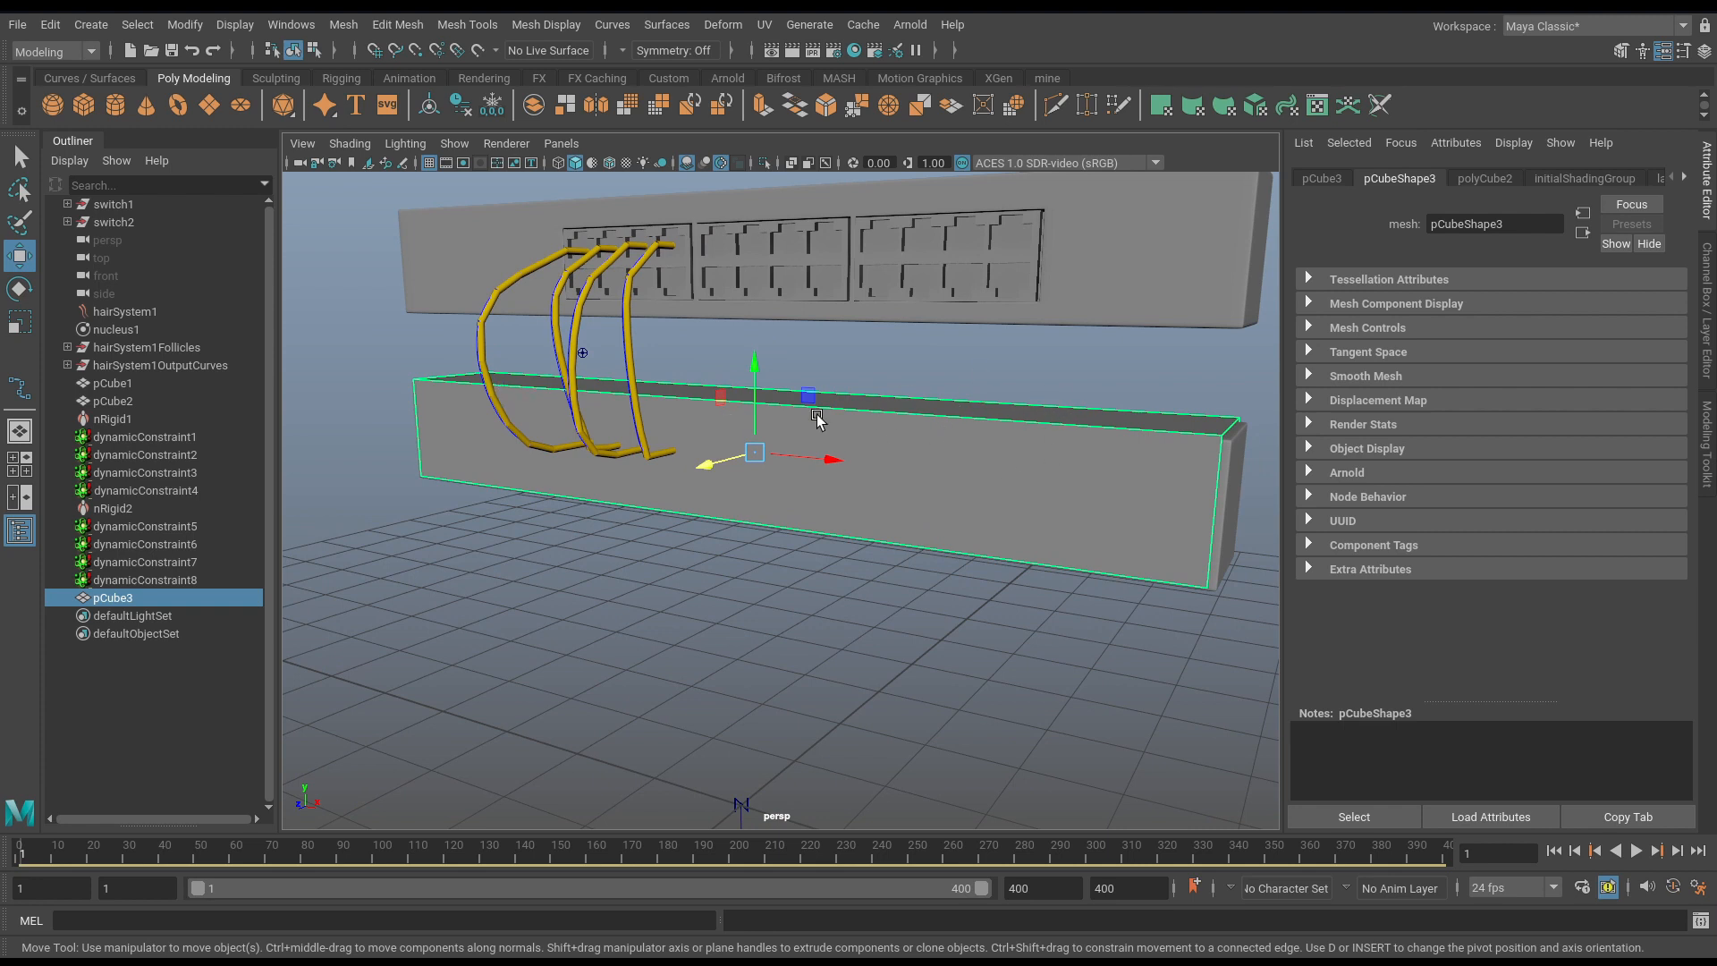
Make the stretched cube a passive collider.
key("space")
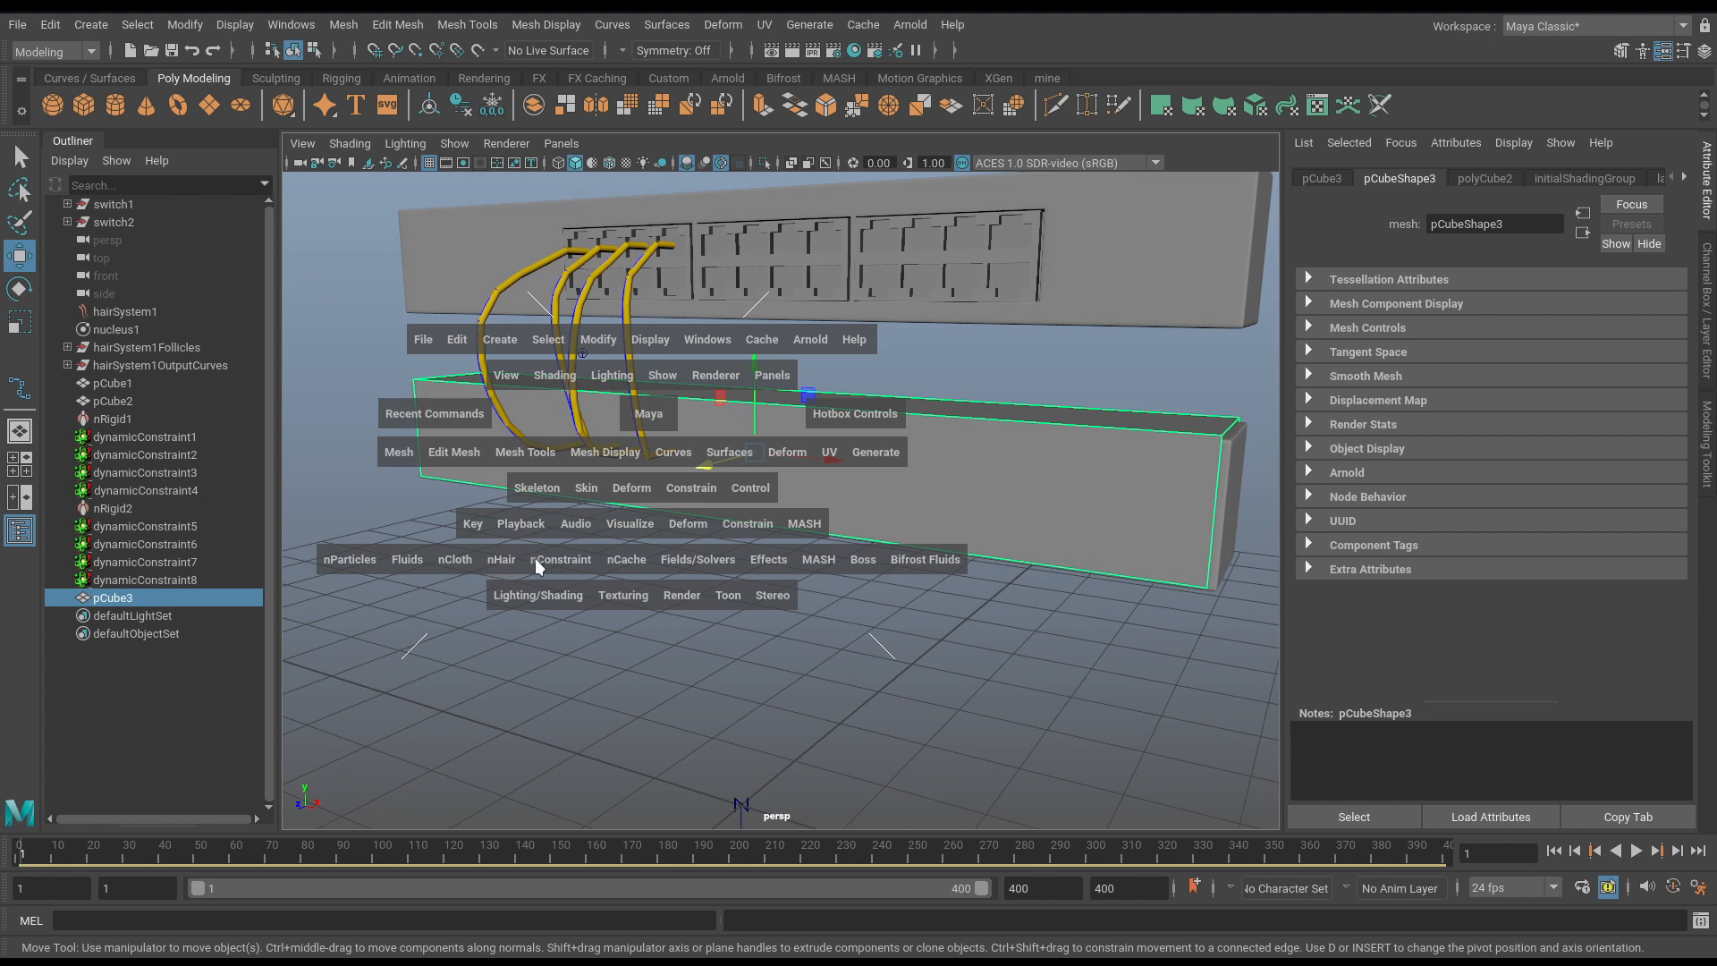
left_click(464, 562)
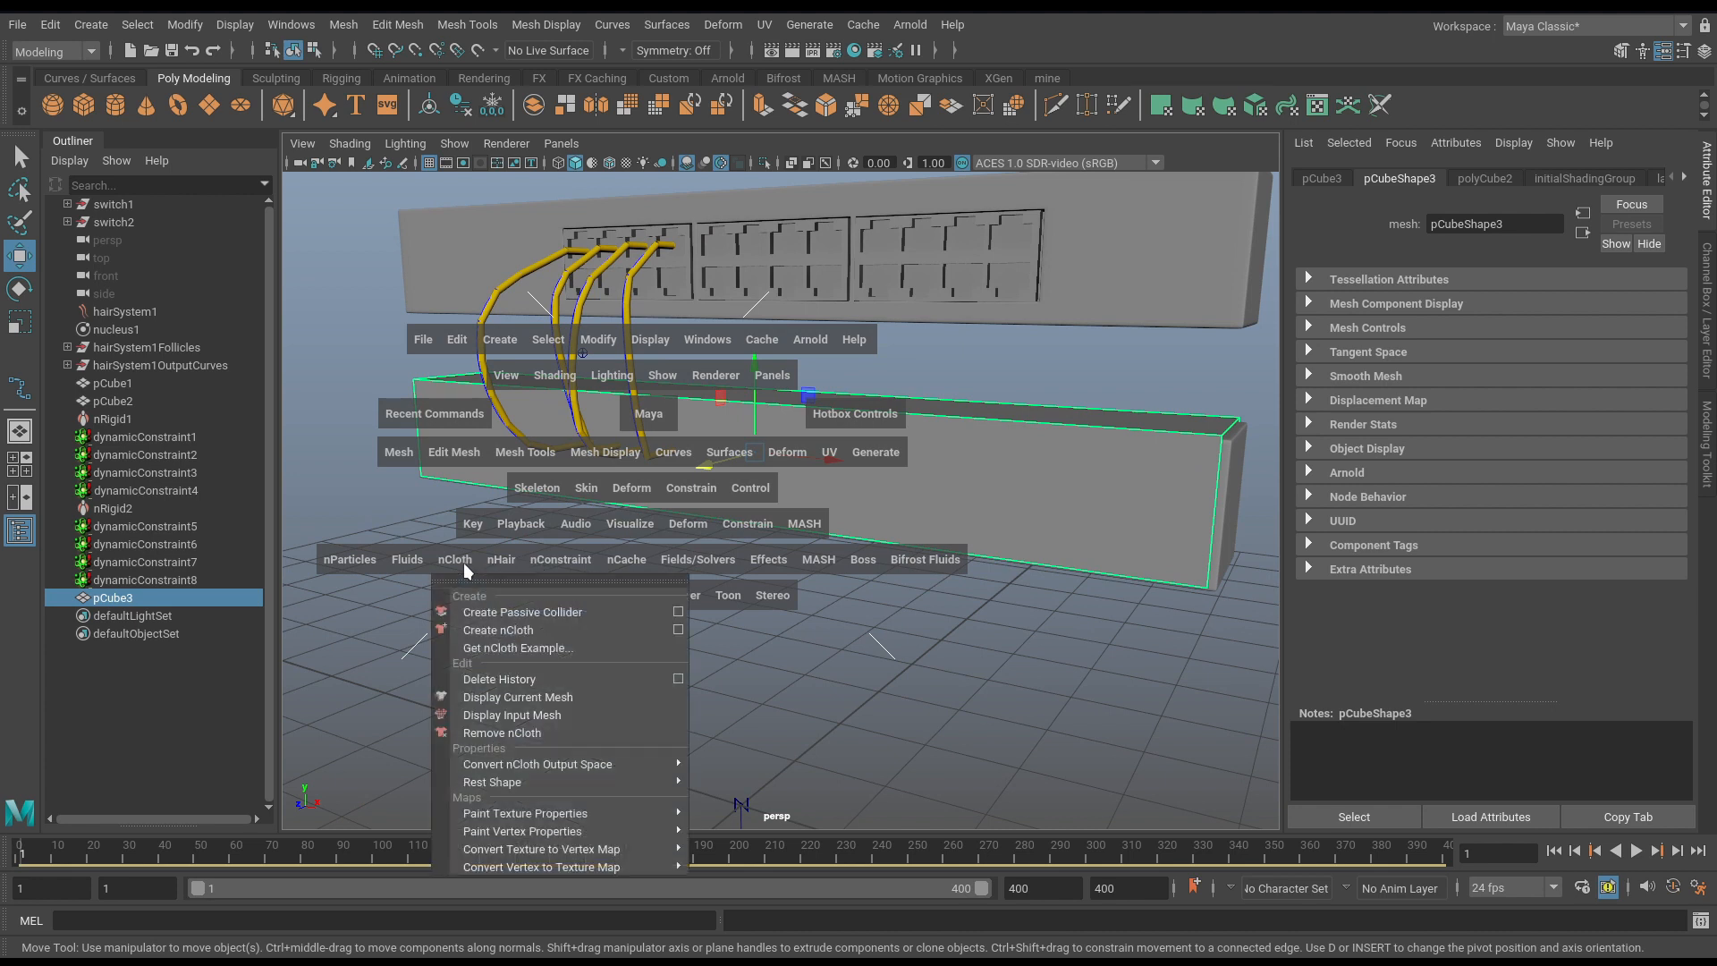
left_click(493, 610)
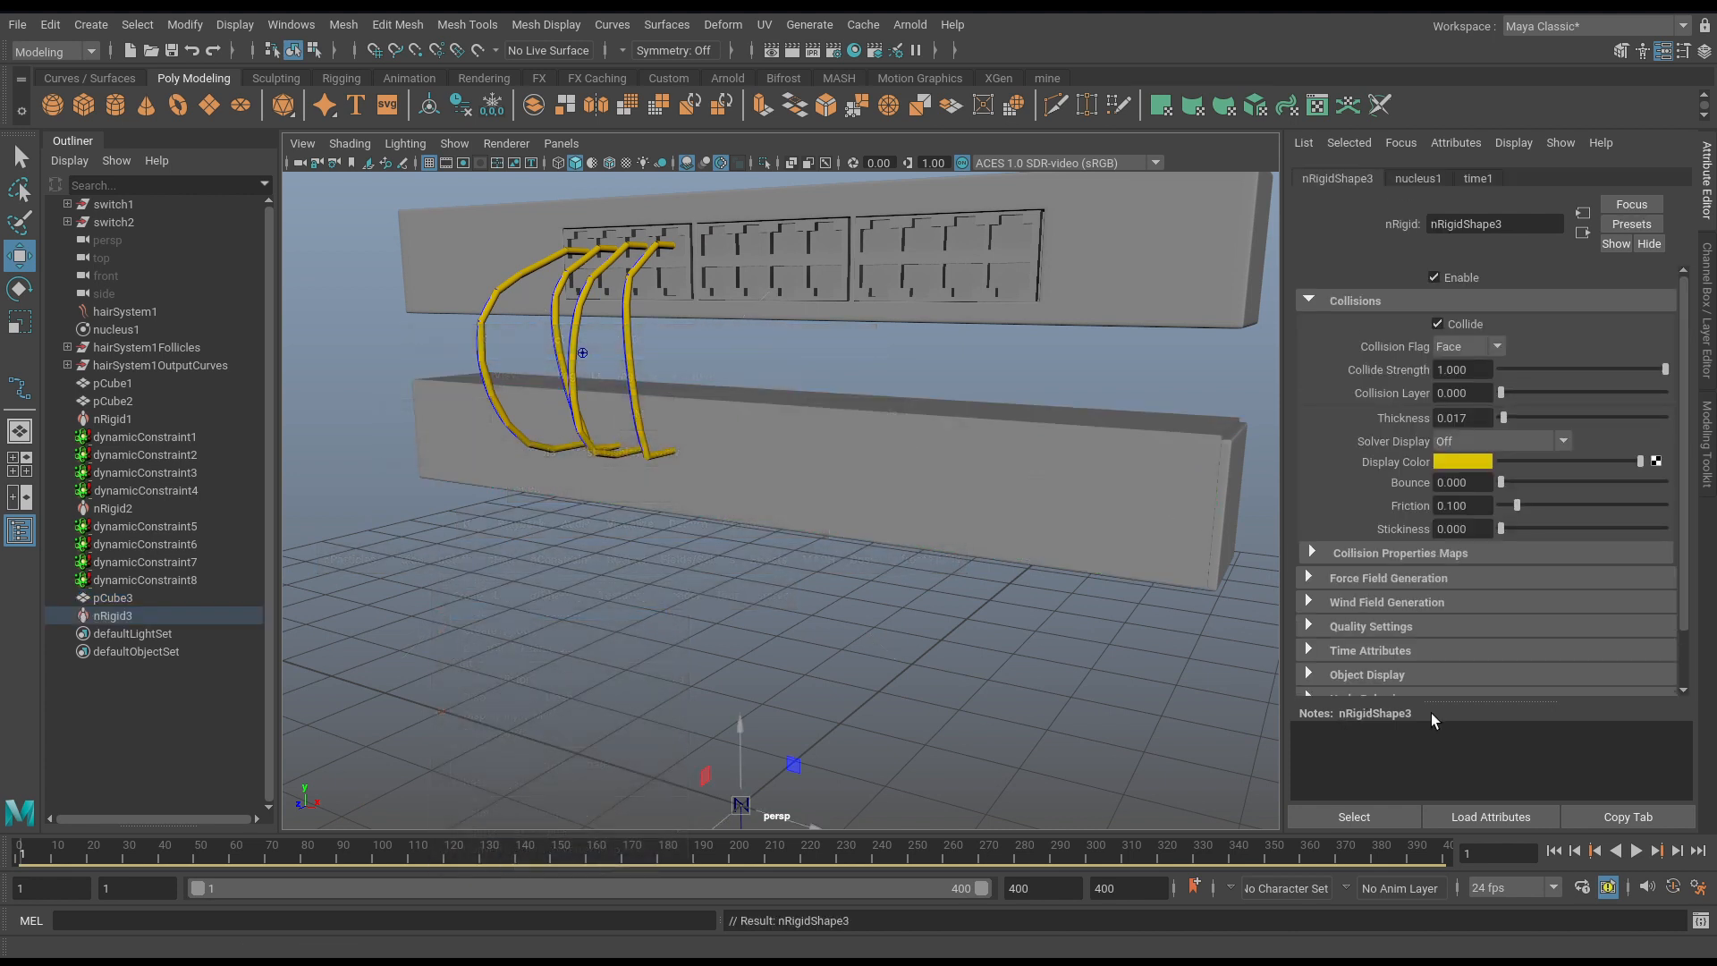
Play the simulation and examine from the side how the cables collide with the lower switch's front.
left_click(1630, 854)
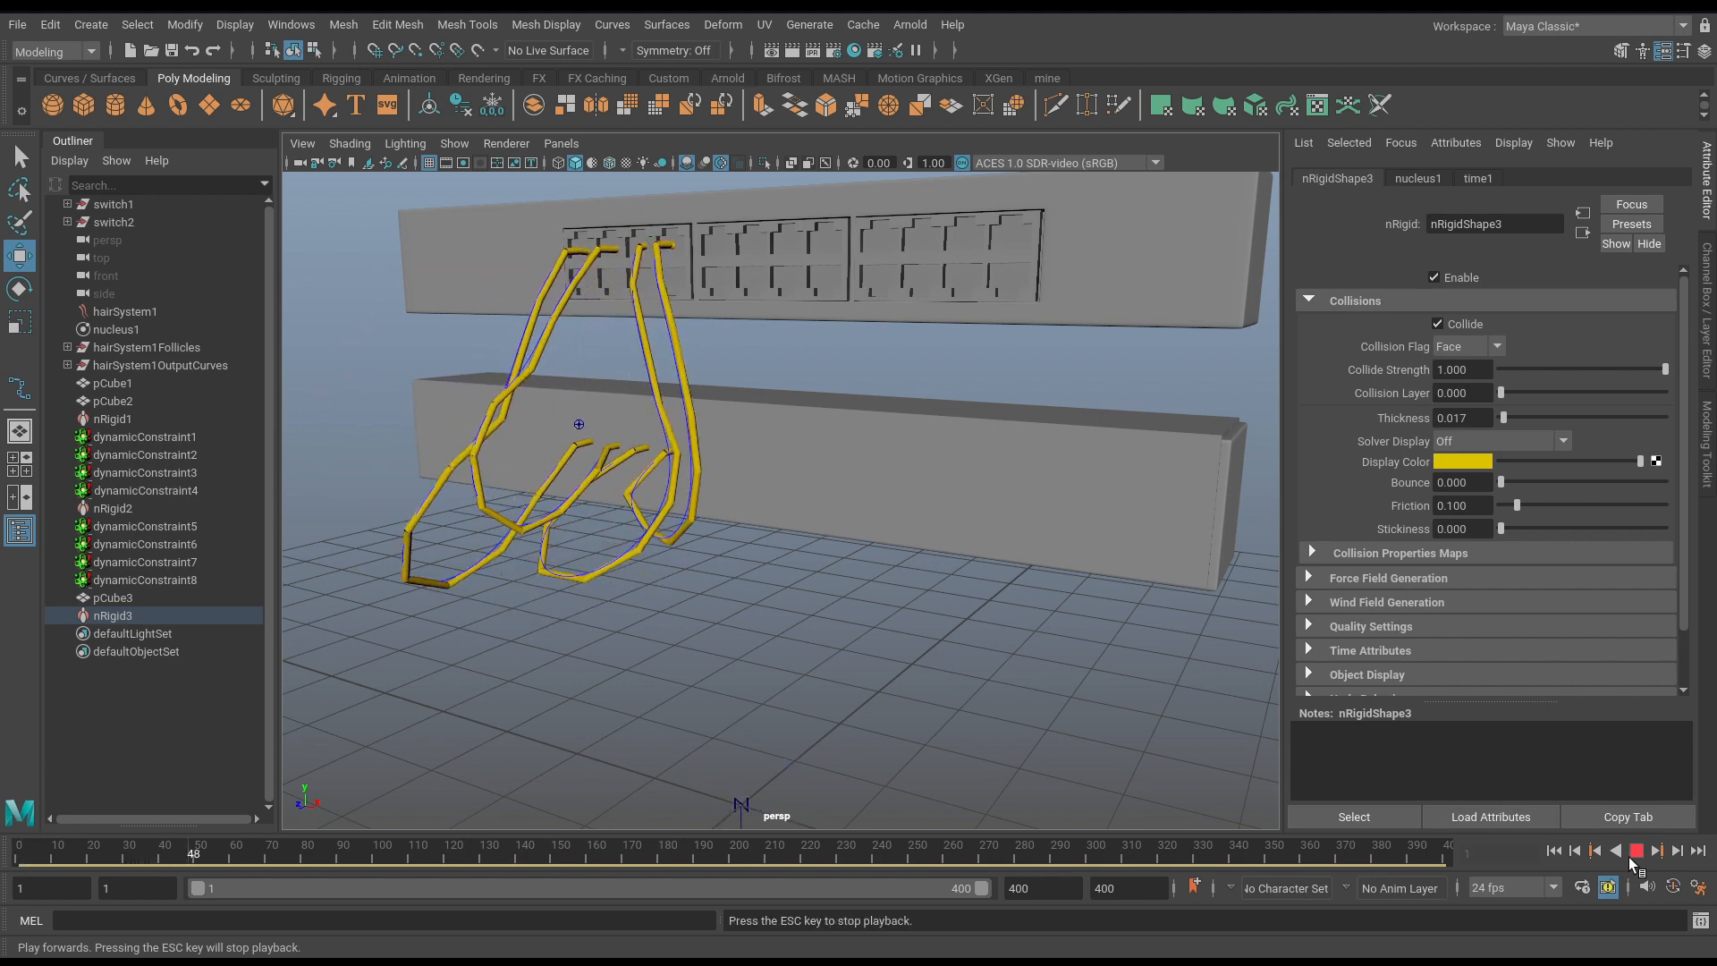
left_click_drag(874, 625, 793, 640, "alt")
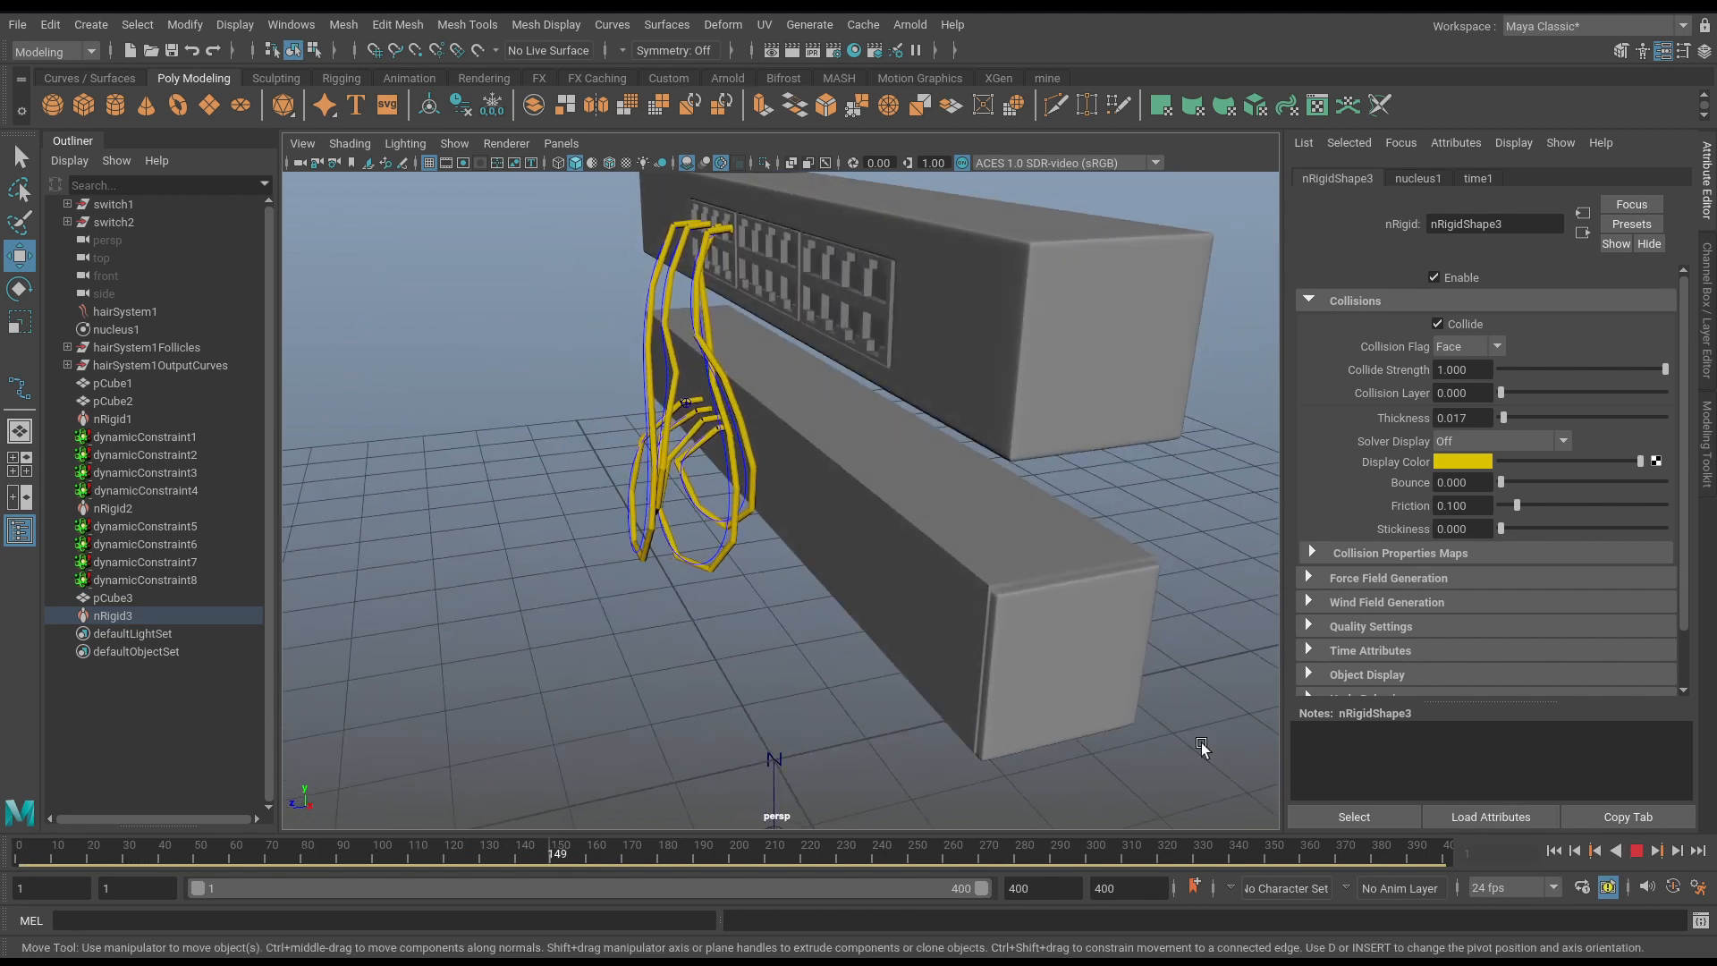
key("Escape")
Hide the collider cube pCube3 and rewind the timeline to frame 1.
left_click(1109, 644)
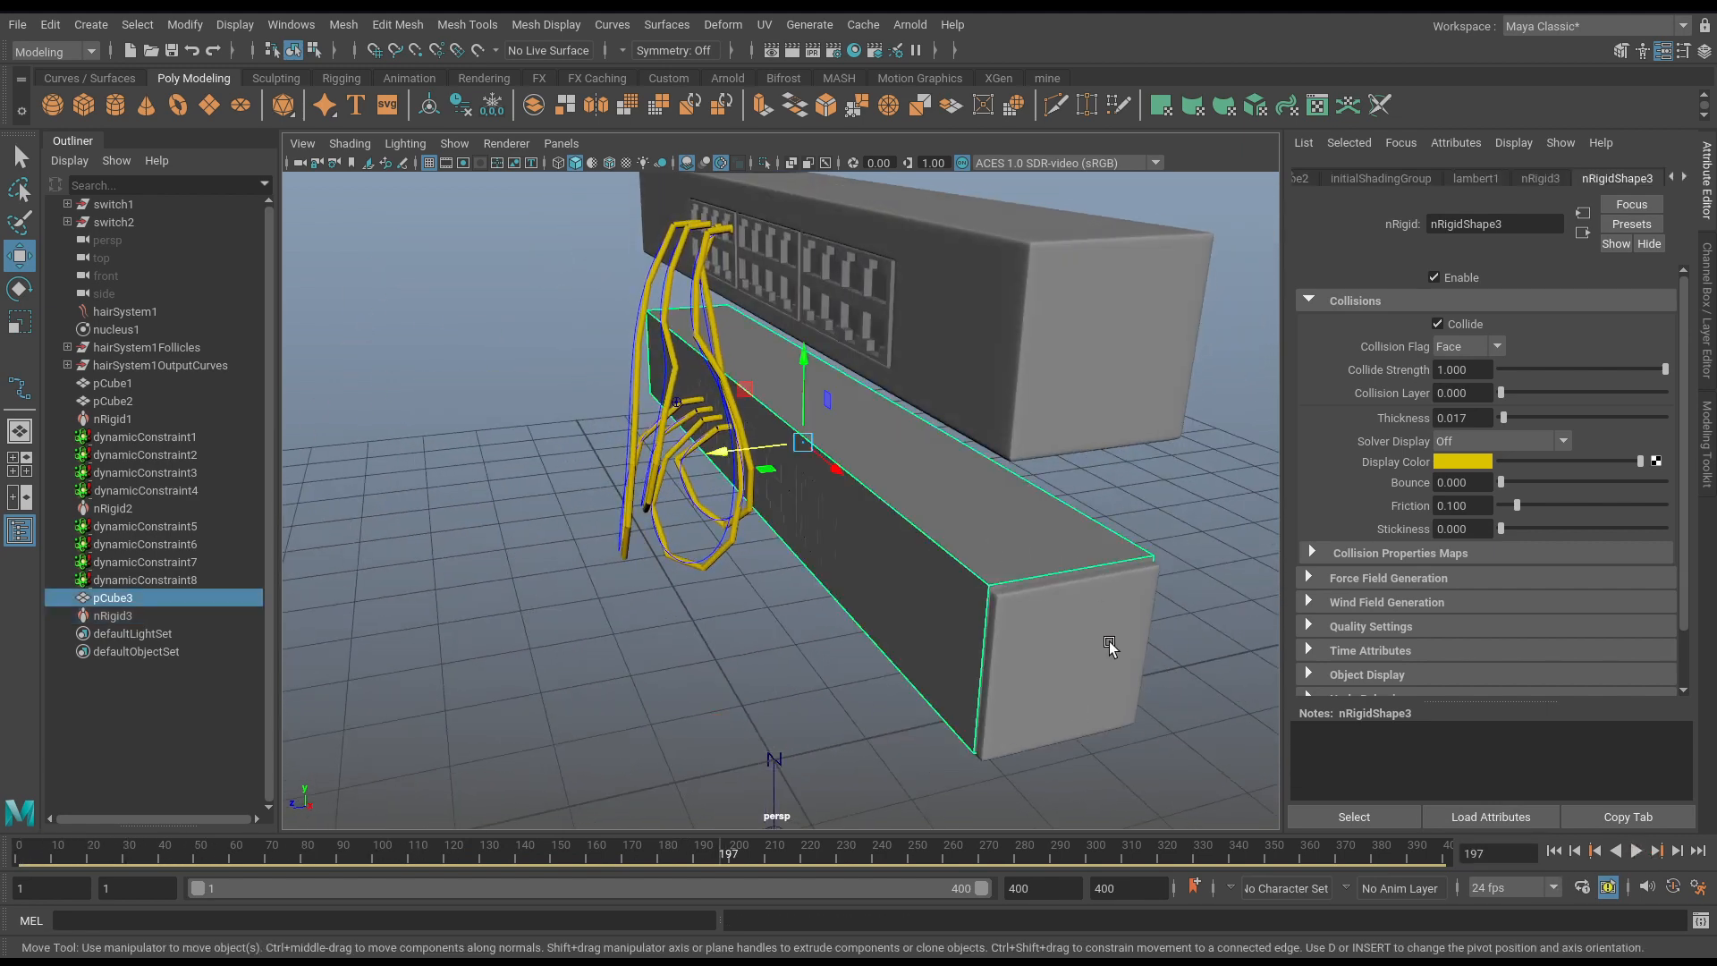
key("ctrl+h")
left_click_drag(1107, 641, 1163, 744, "alt")
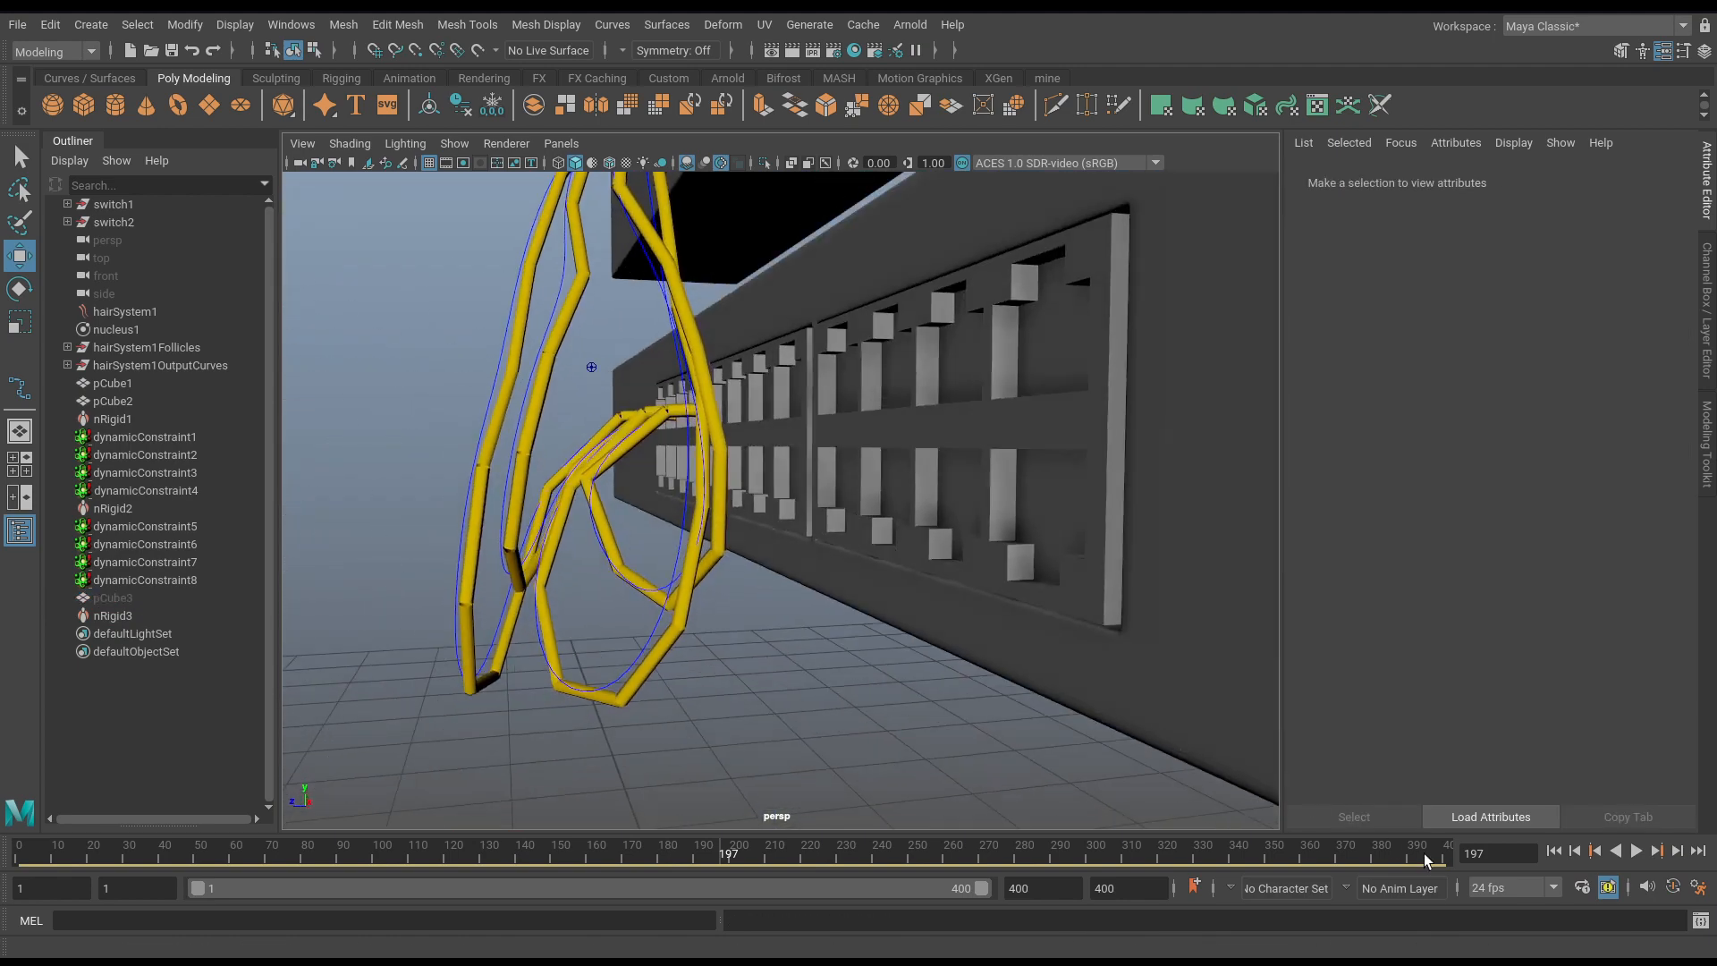
left_click(1553, 851)
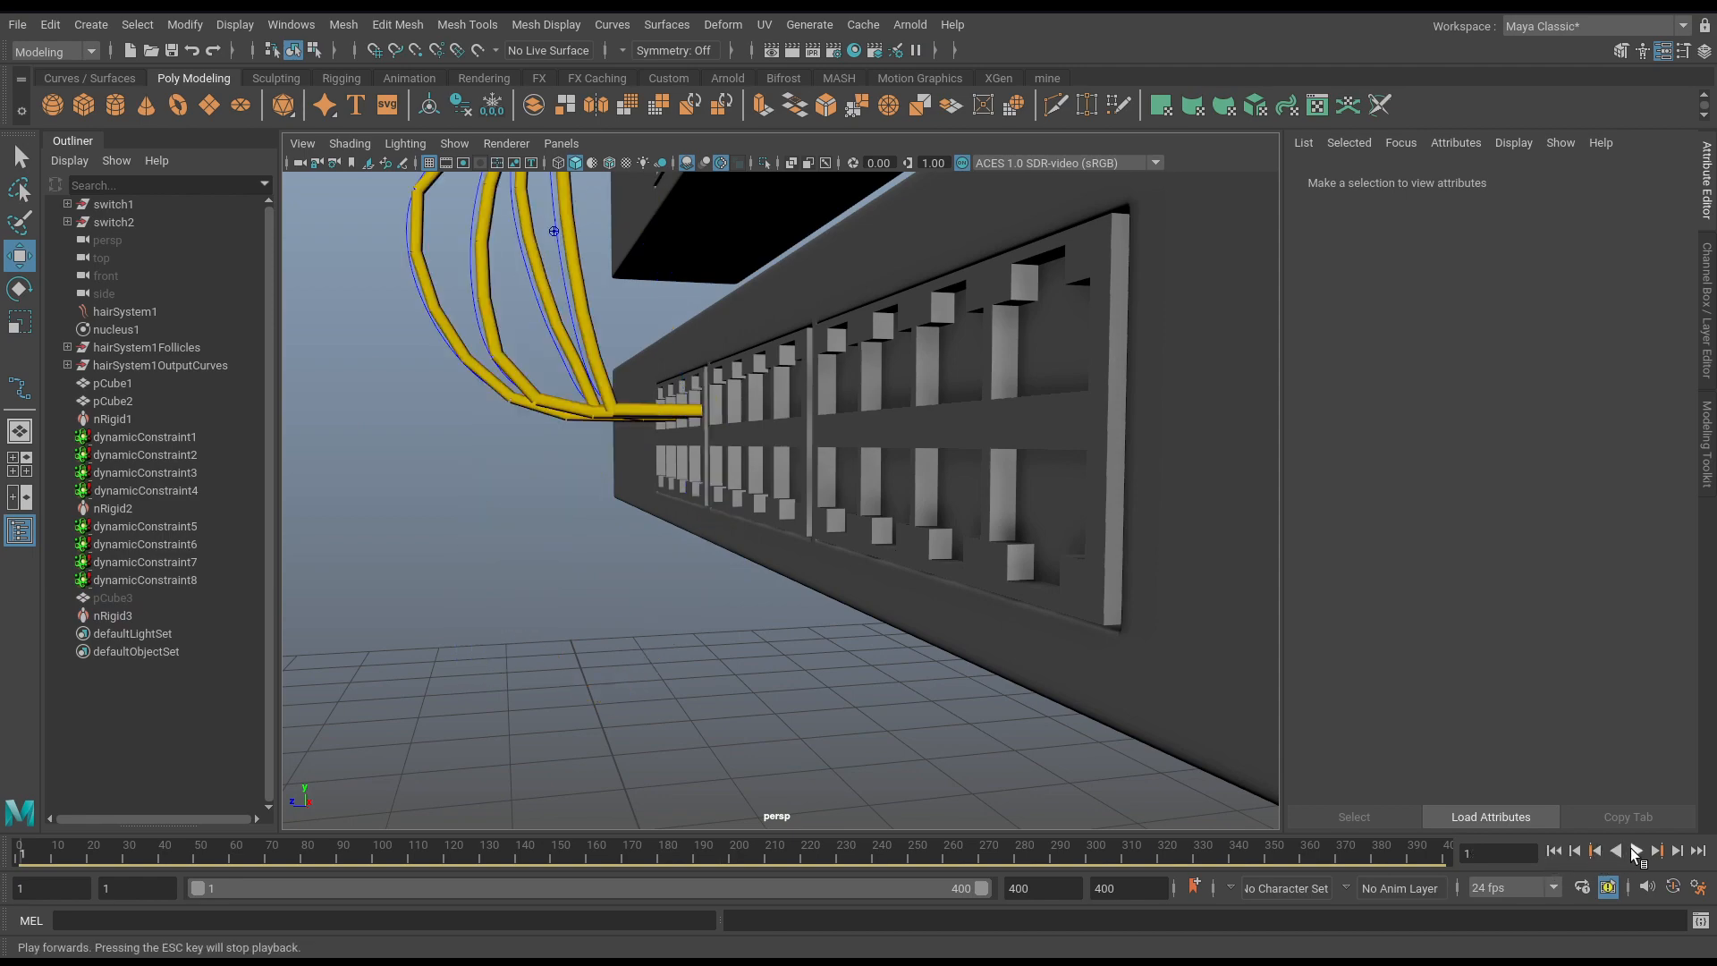
Play the simulation and examine how the cables hang against the lower switch from several angles, stopping near the end.
left_click(1618, 851)
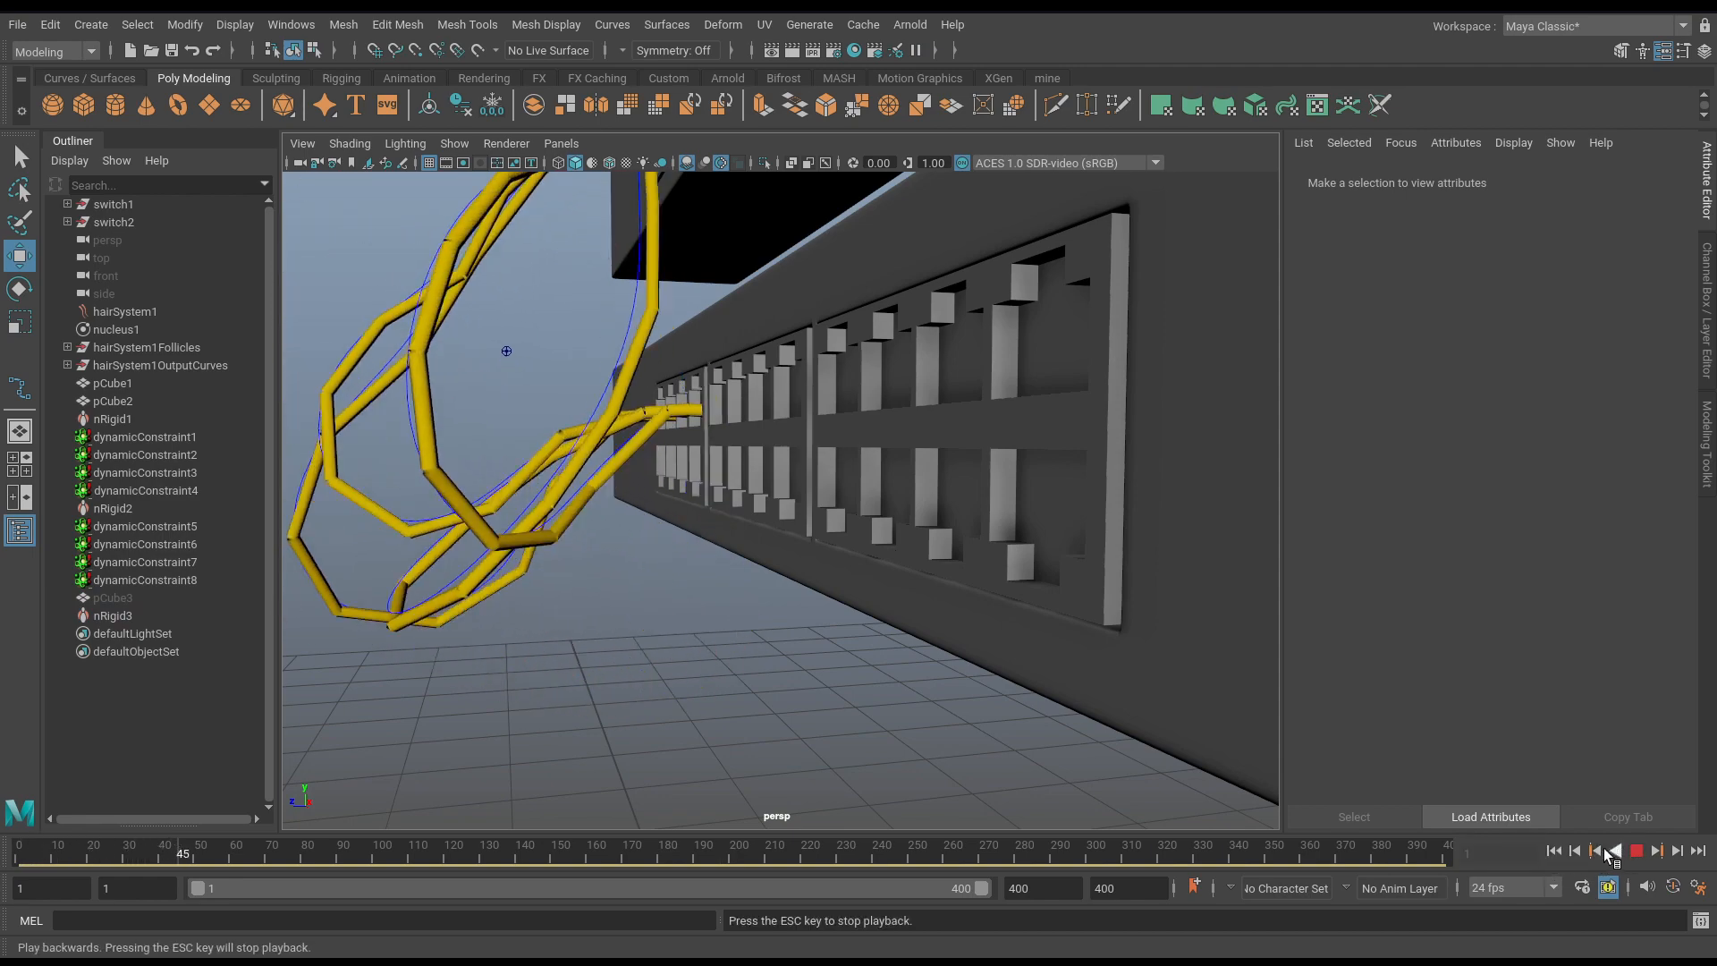
left_click_drag(780, 604, 724, 640, "alt")
right_click_drag(725, 640, 518, 636, "alt")
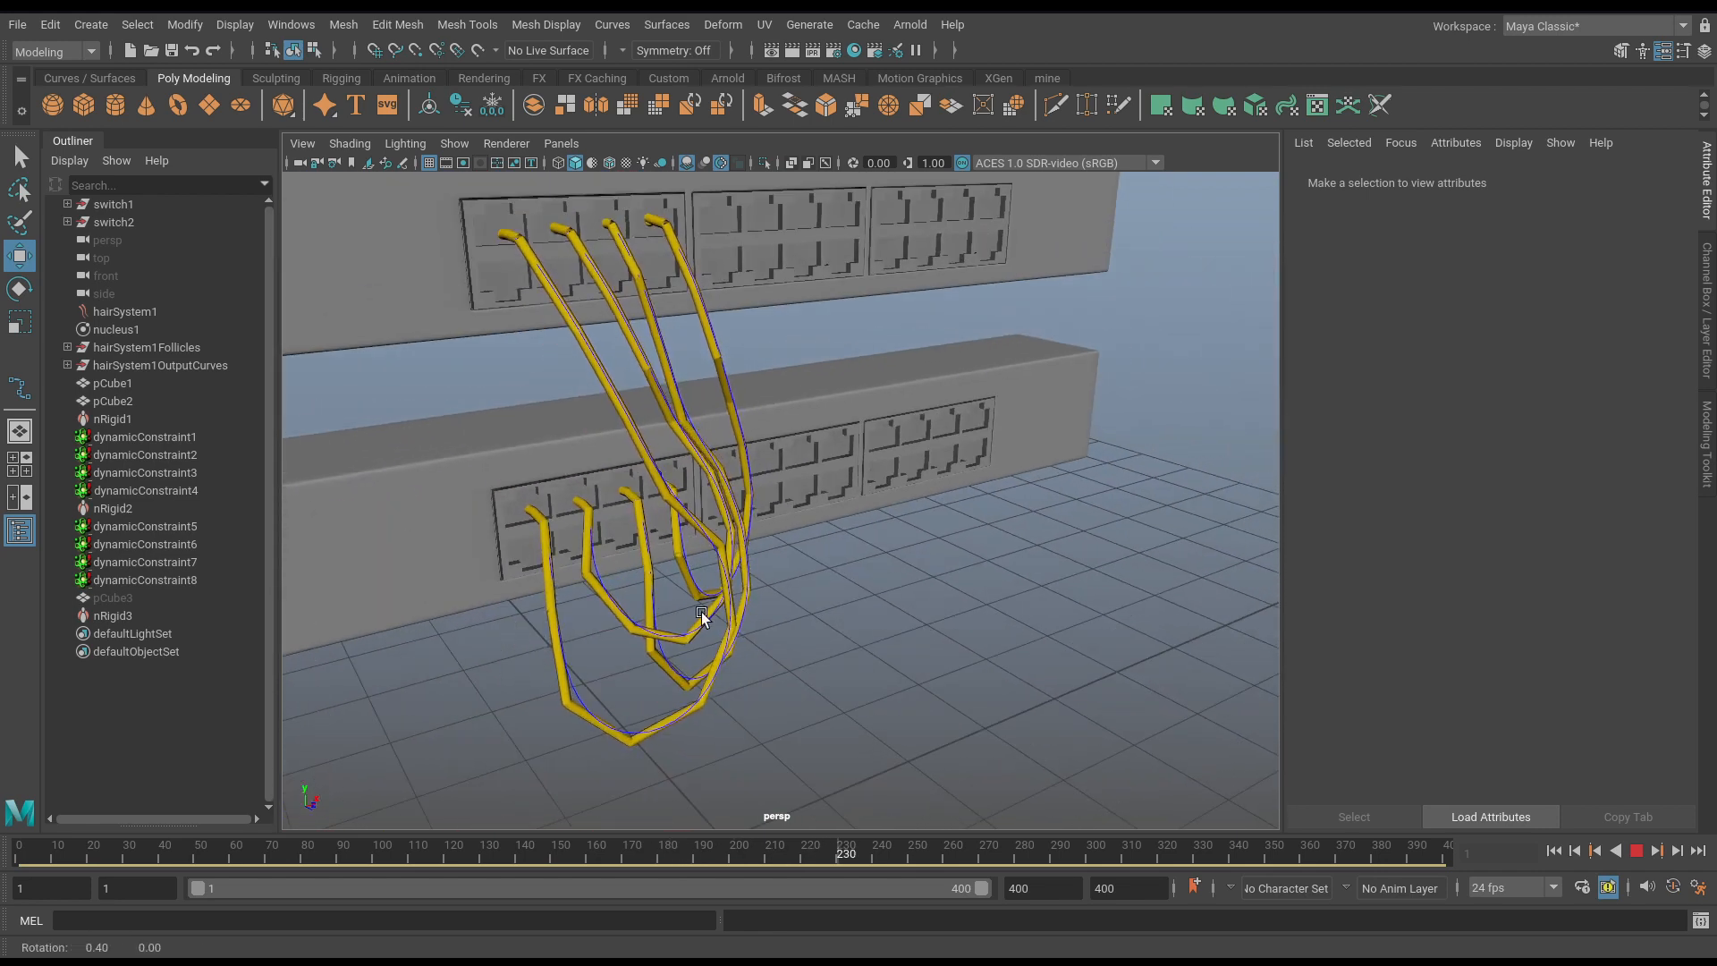
left_click_drag(701, 611, 603, 604, "alt")
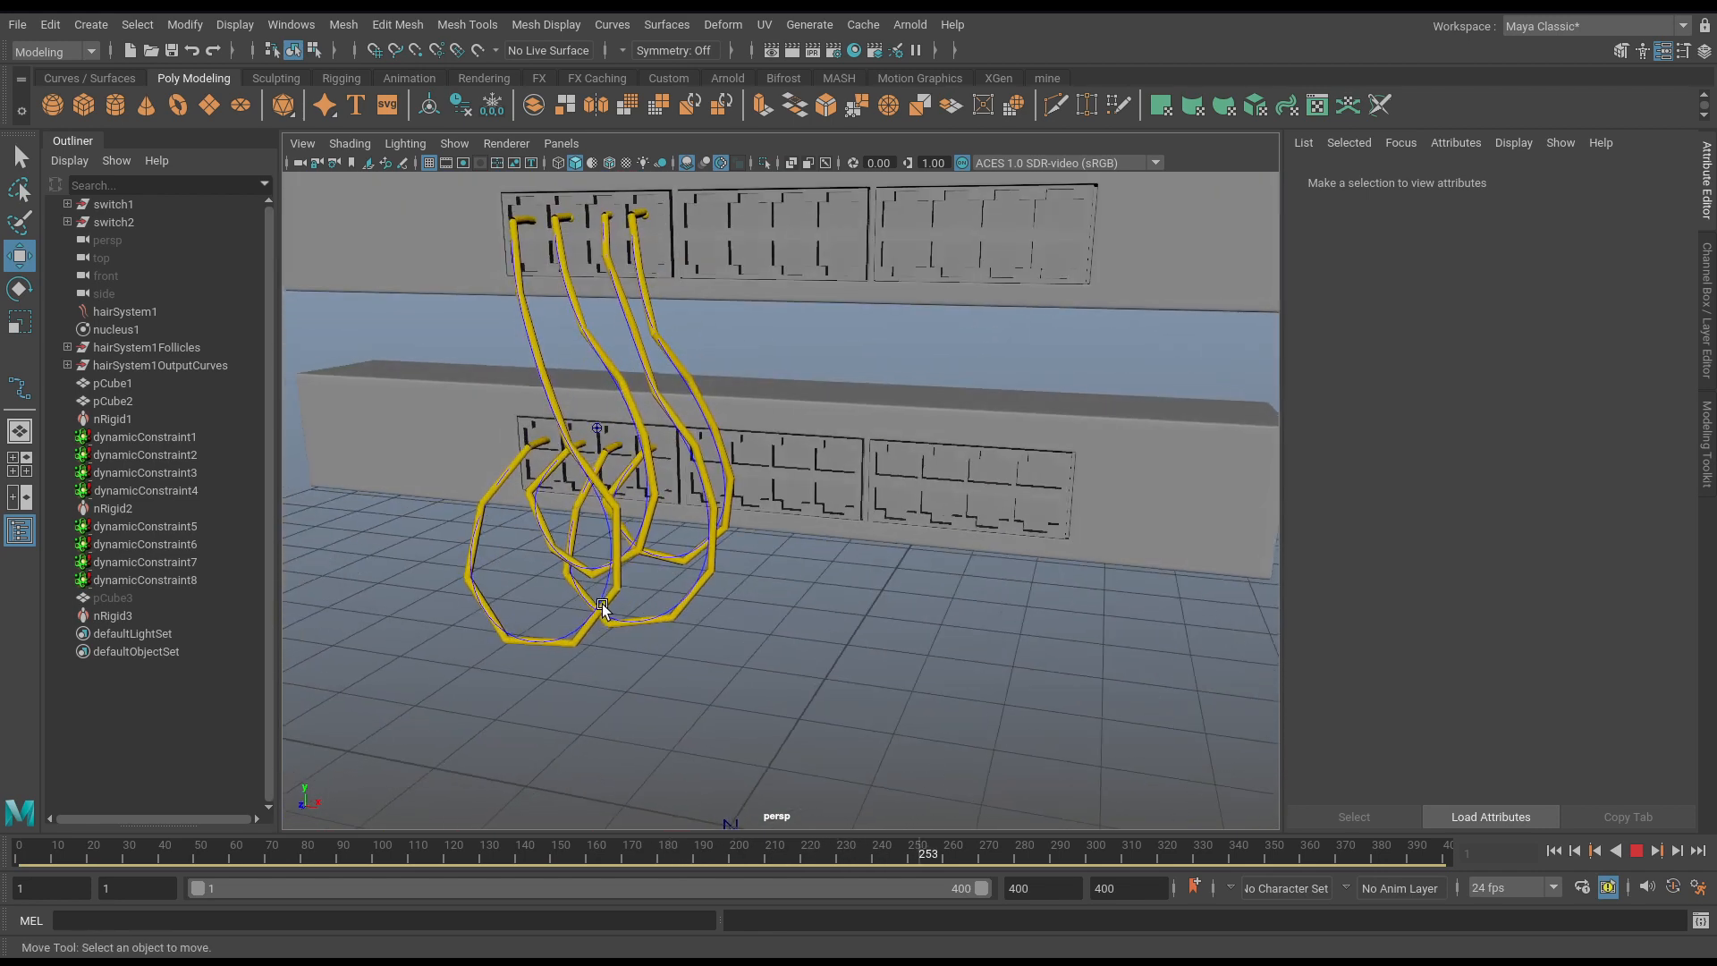
left_click(1636, 850)
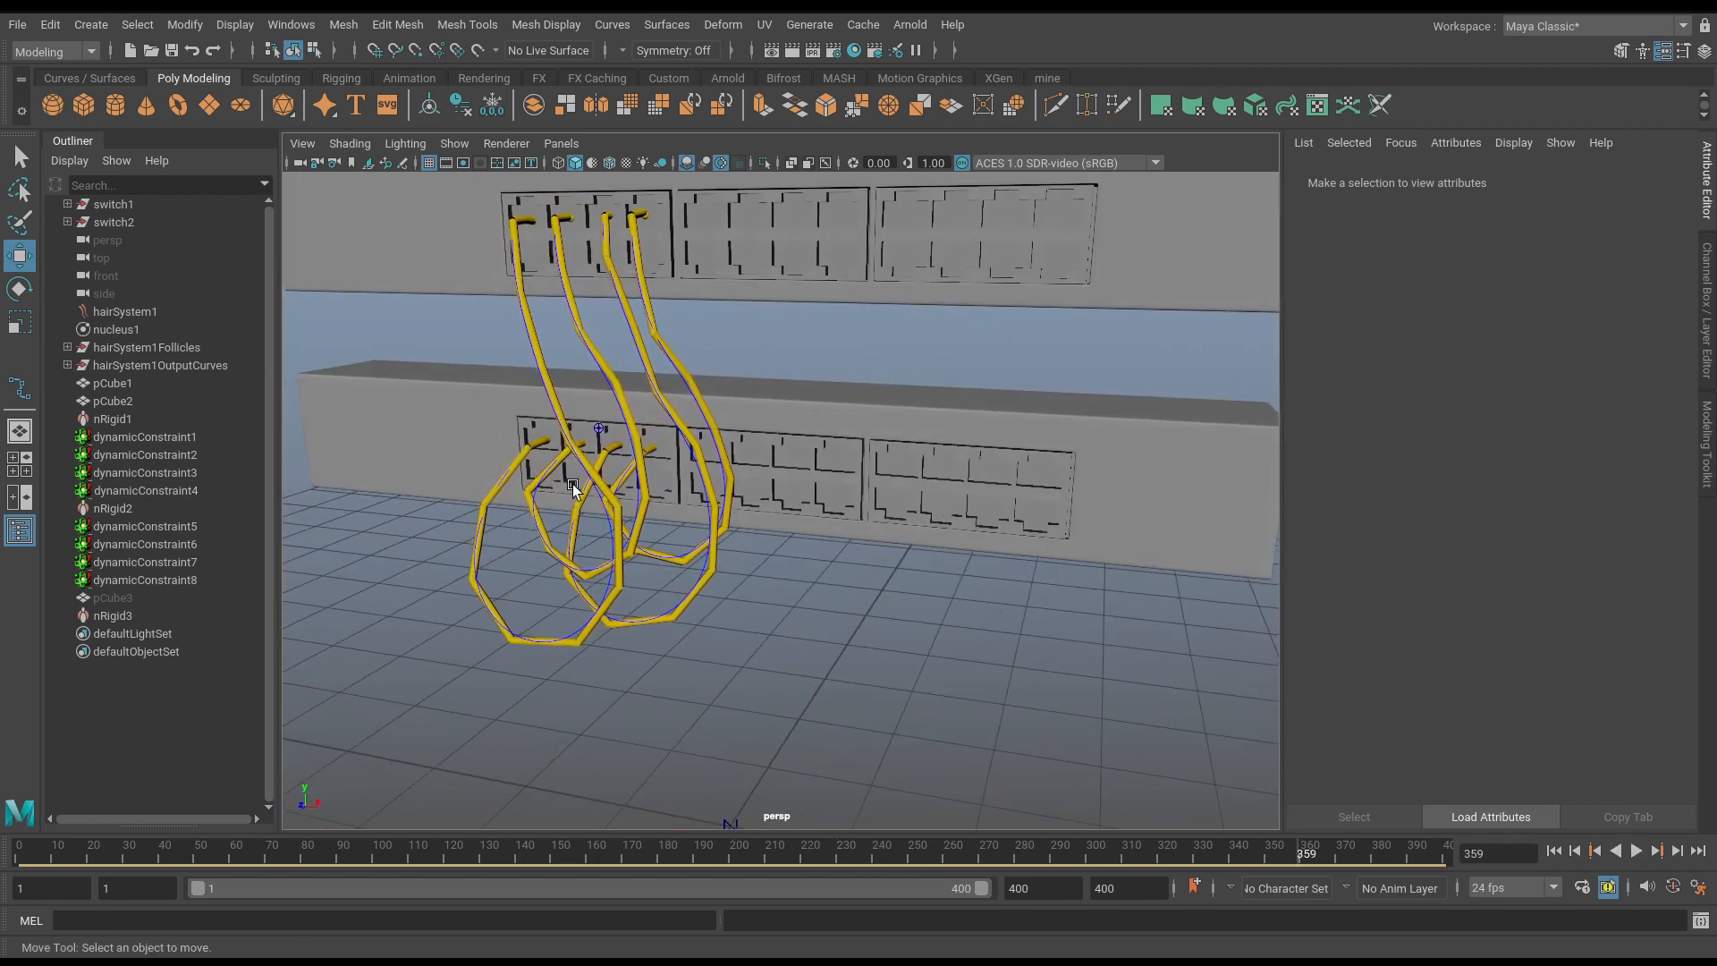
Set the Rest Length Scale of hairSystemShape1 to 0.804 to shorten the cables.
left_click(126, 311)
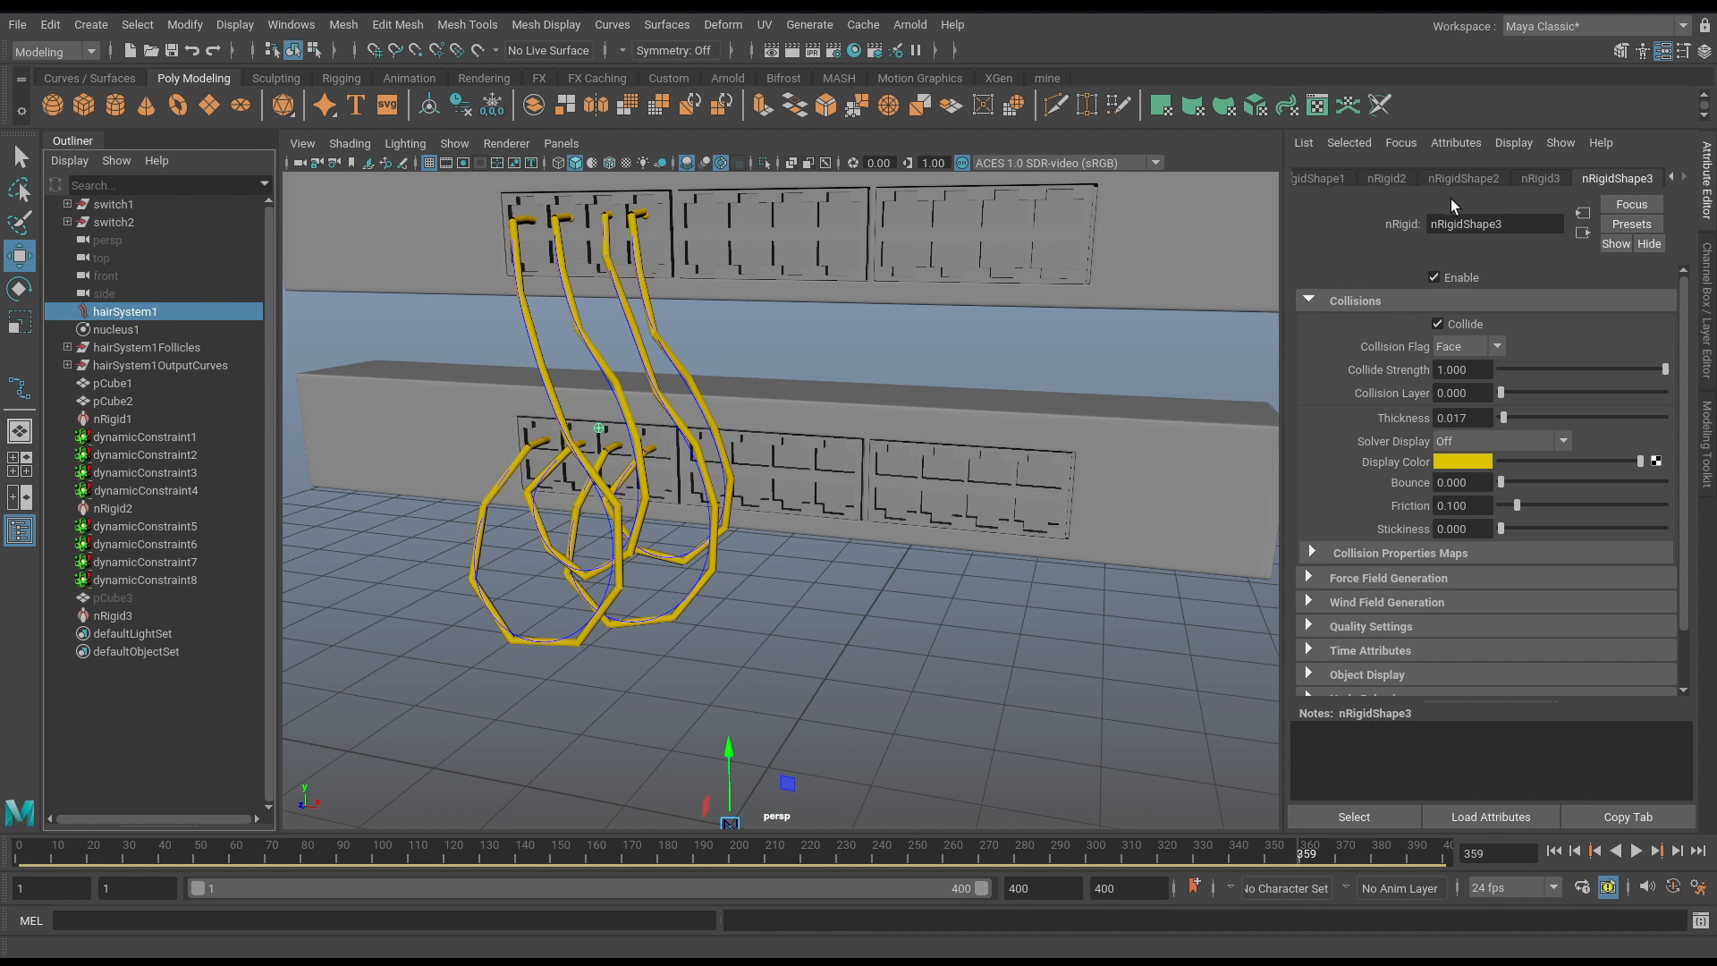
left_click(1674, 177)
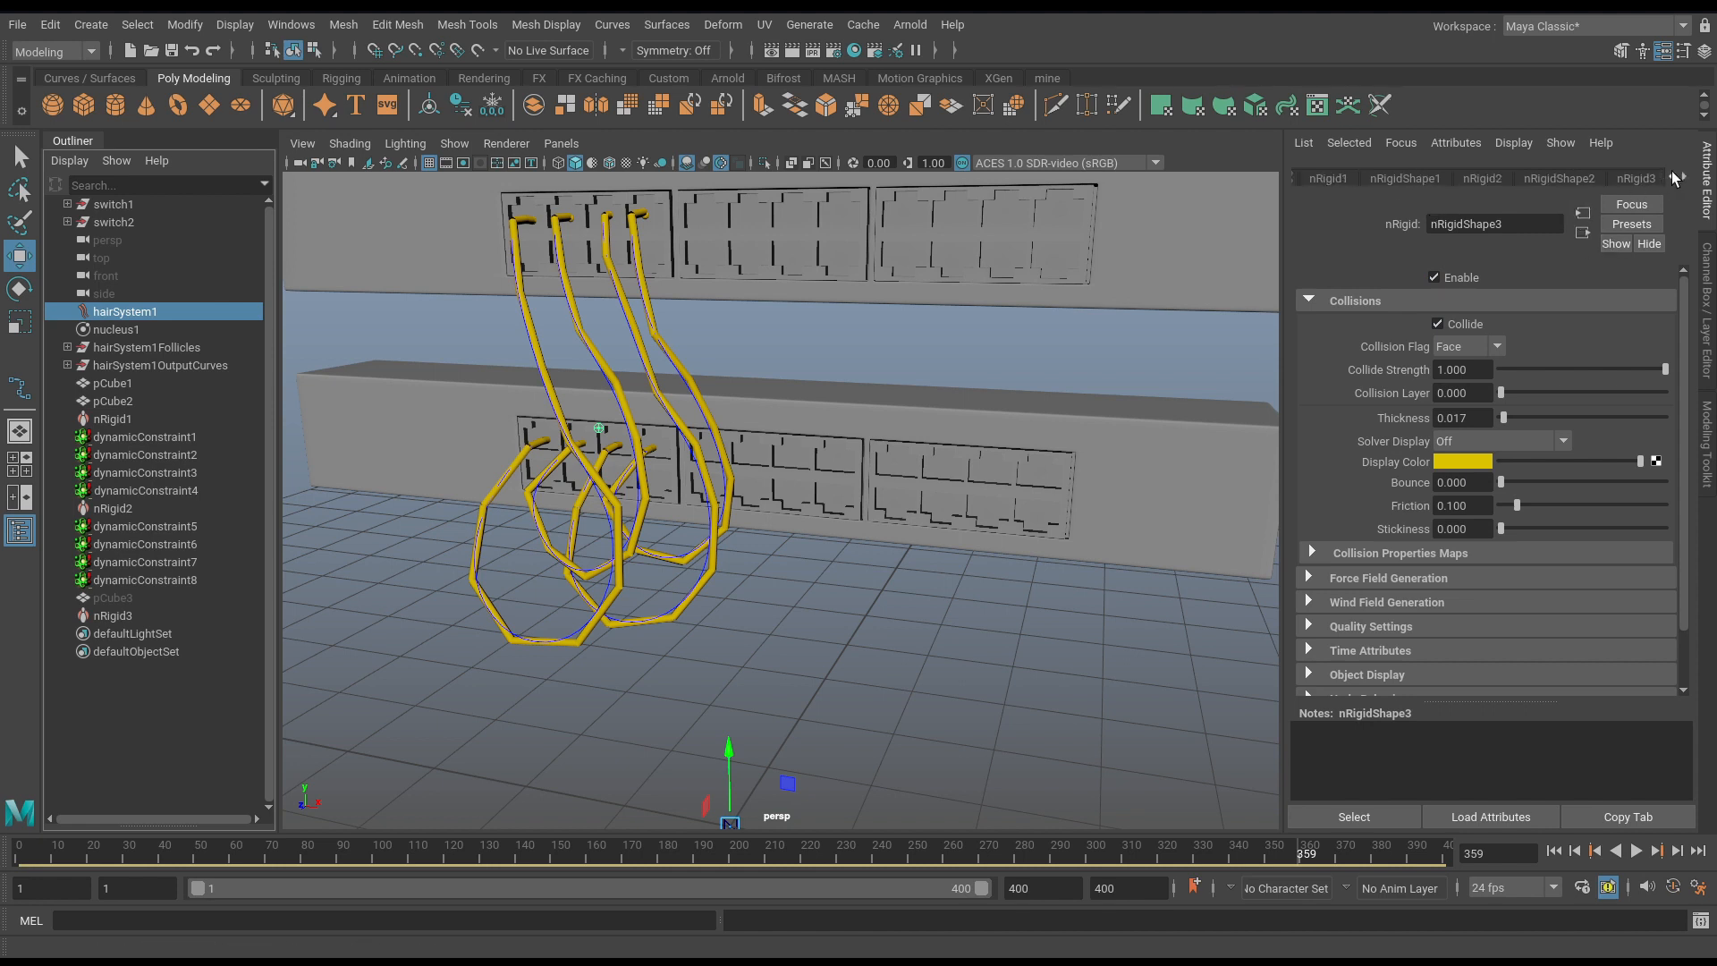
left_click(1675, 177)
left_click(1674, 177)
left_click(1675, 177)
left_click(1675, 177)
left_click(1674, 178)
left_click(1674, 177)
left_click(1675, 177)
left_click(1675, 177)
left_click(1674, 178)
left_click(1437, 179)
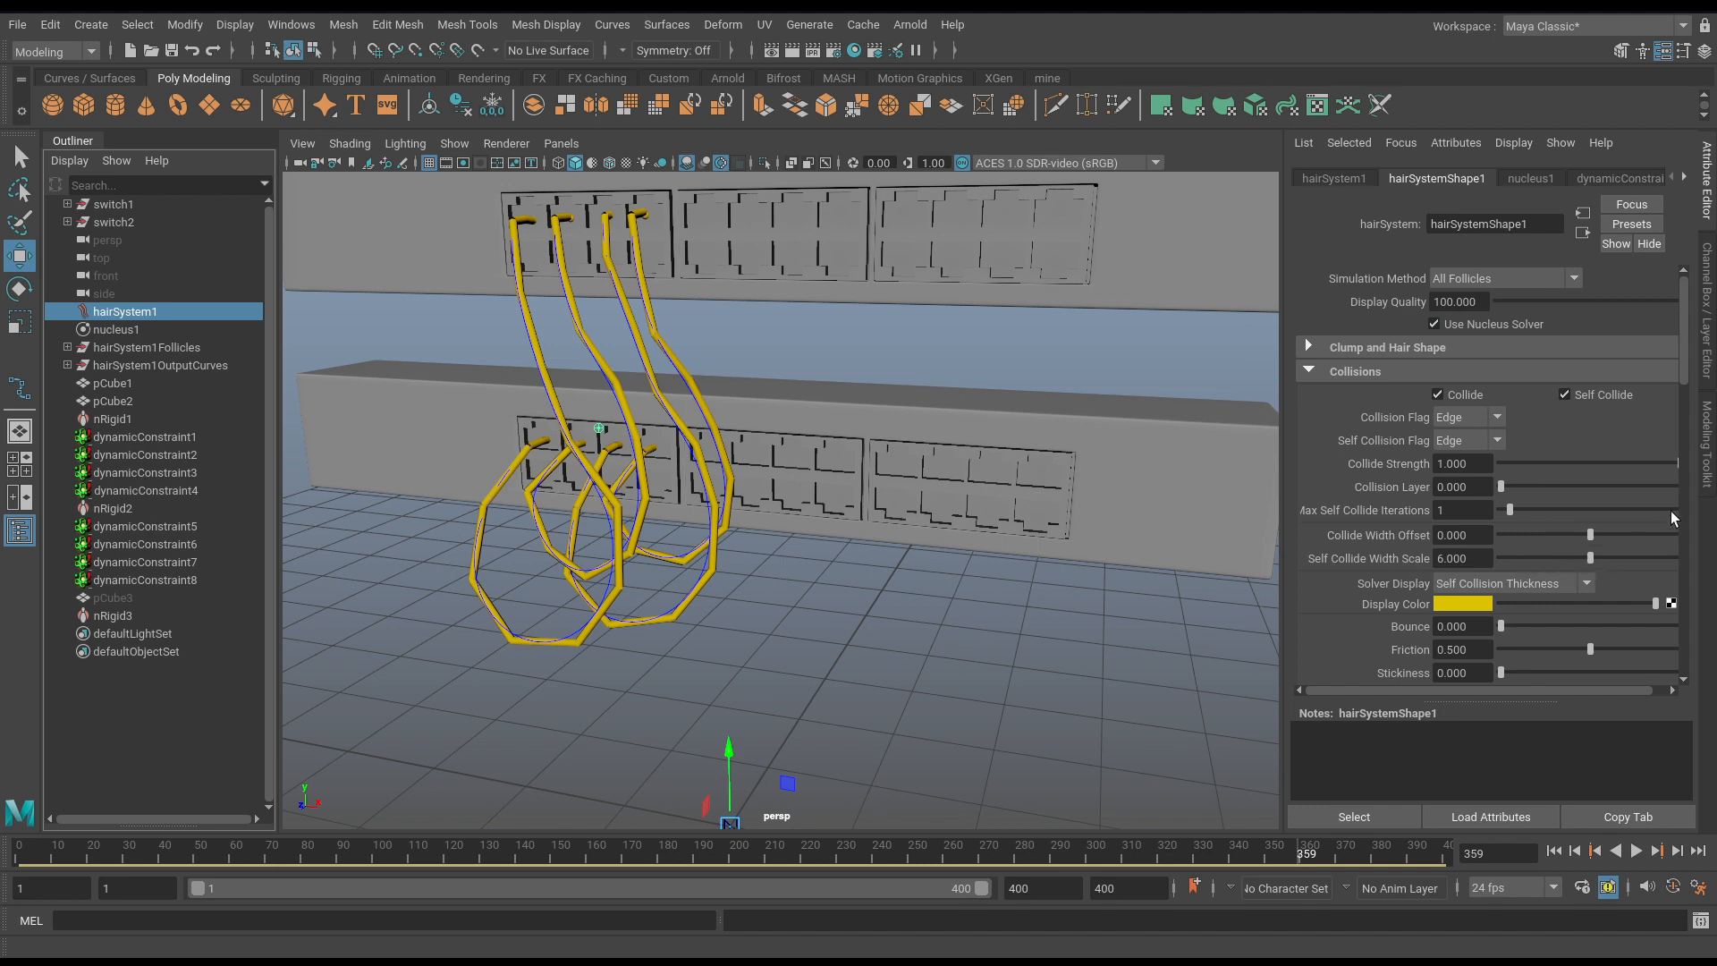
left_click_drag(1687, 367, 1687, 438)
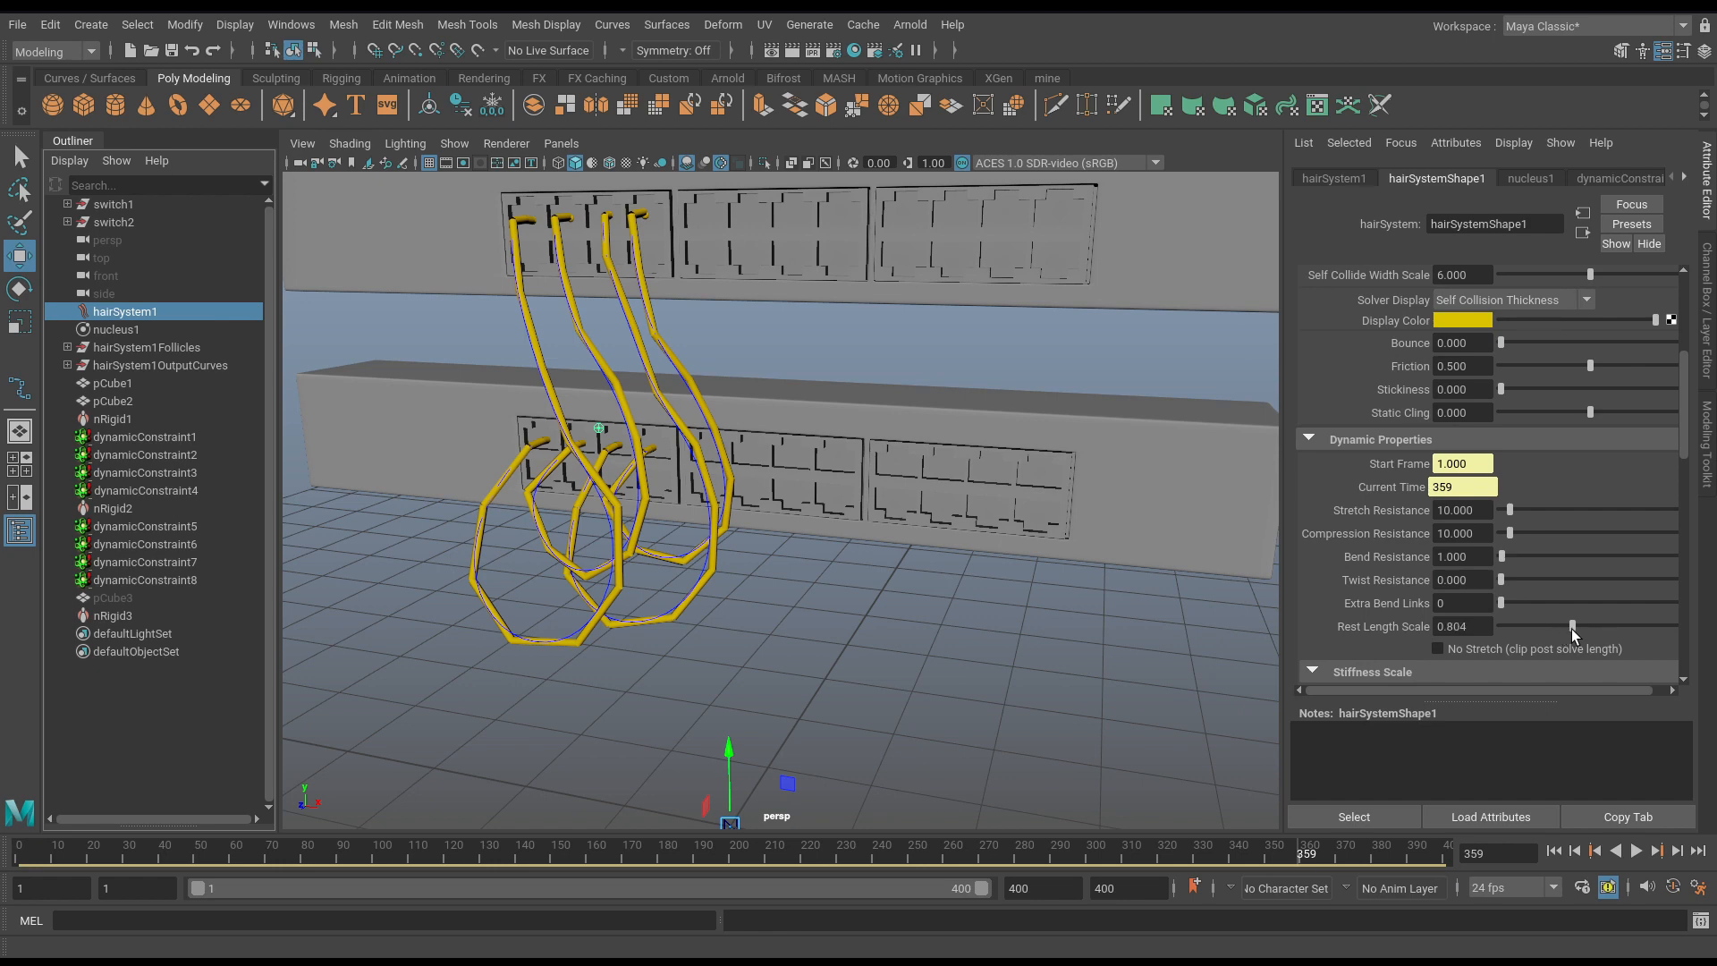
left_click_drag(1150, 608, 1049, 632, "alt")
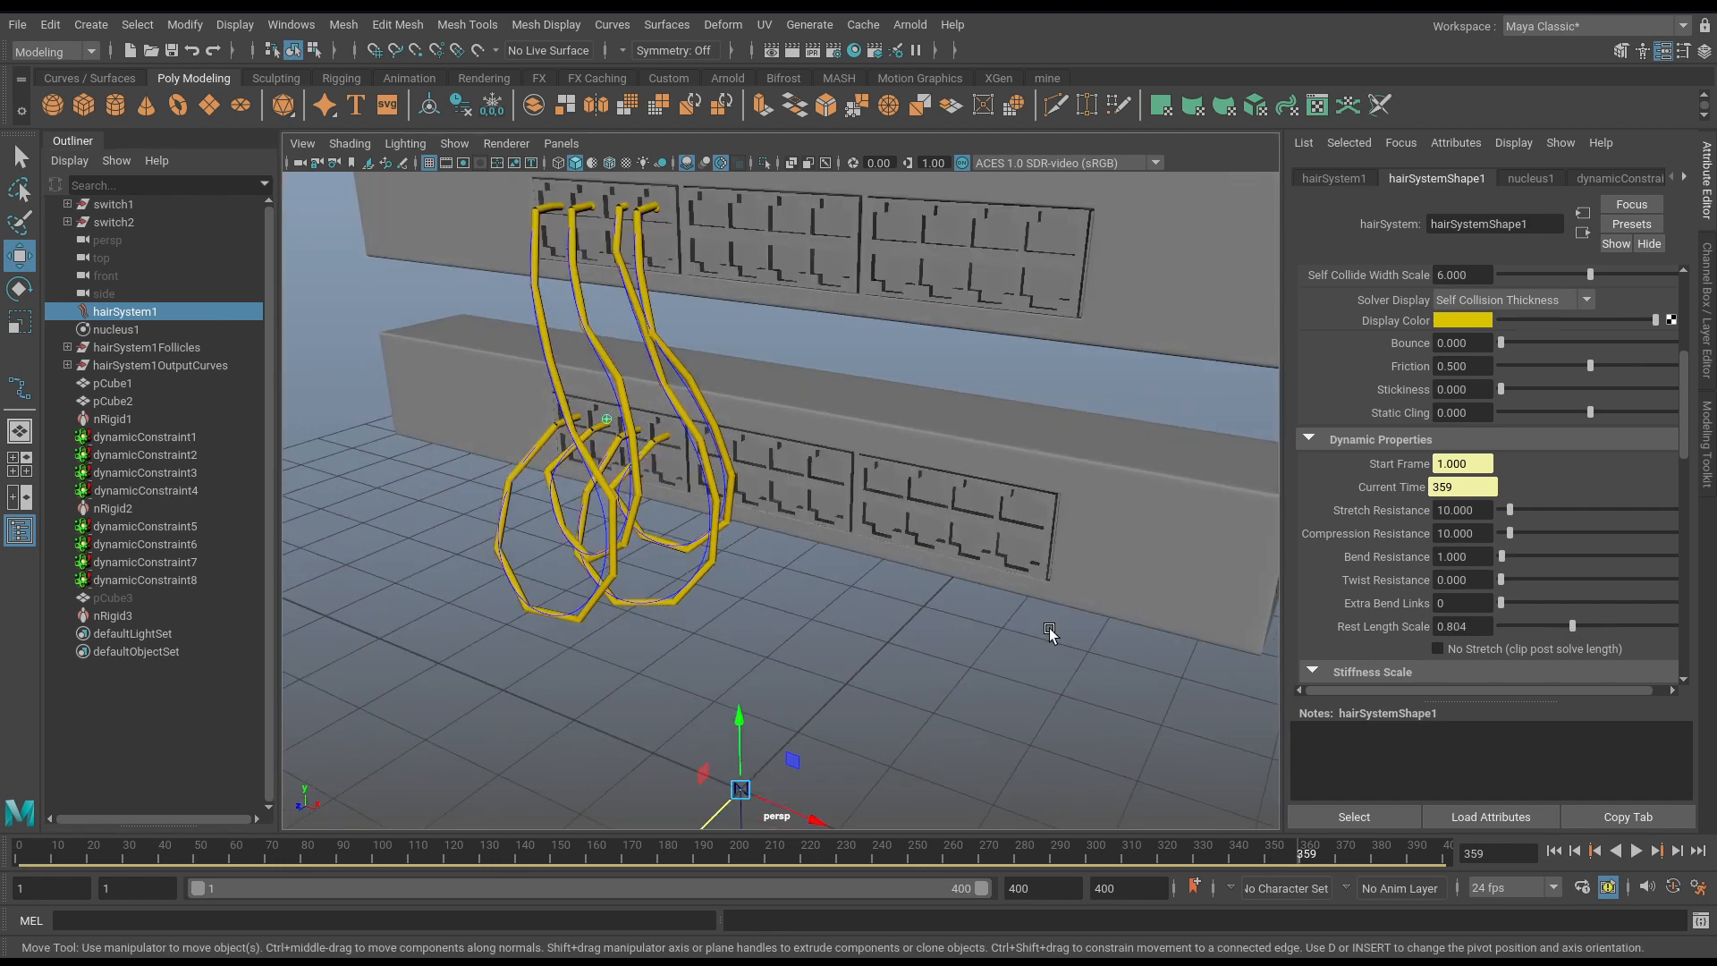
Replay the simulation from frame 1 and examine the shortened cables from both sides.
left_click(1554, 851)
left_click(1636, 851)
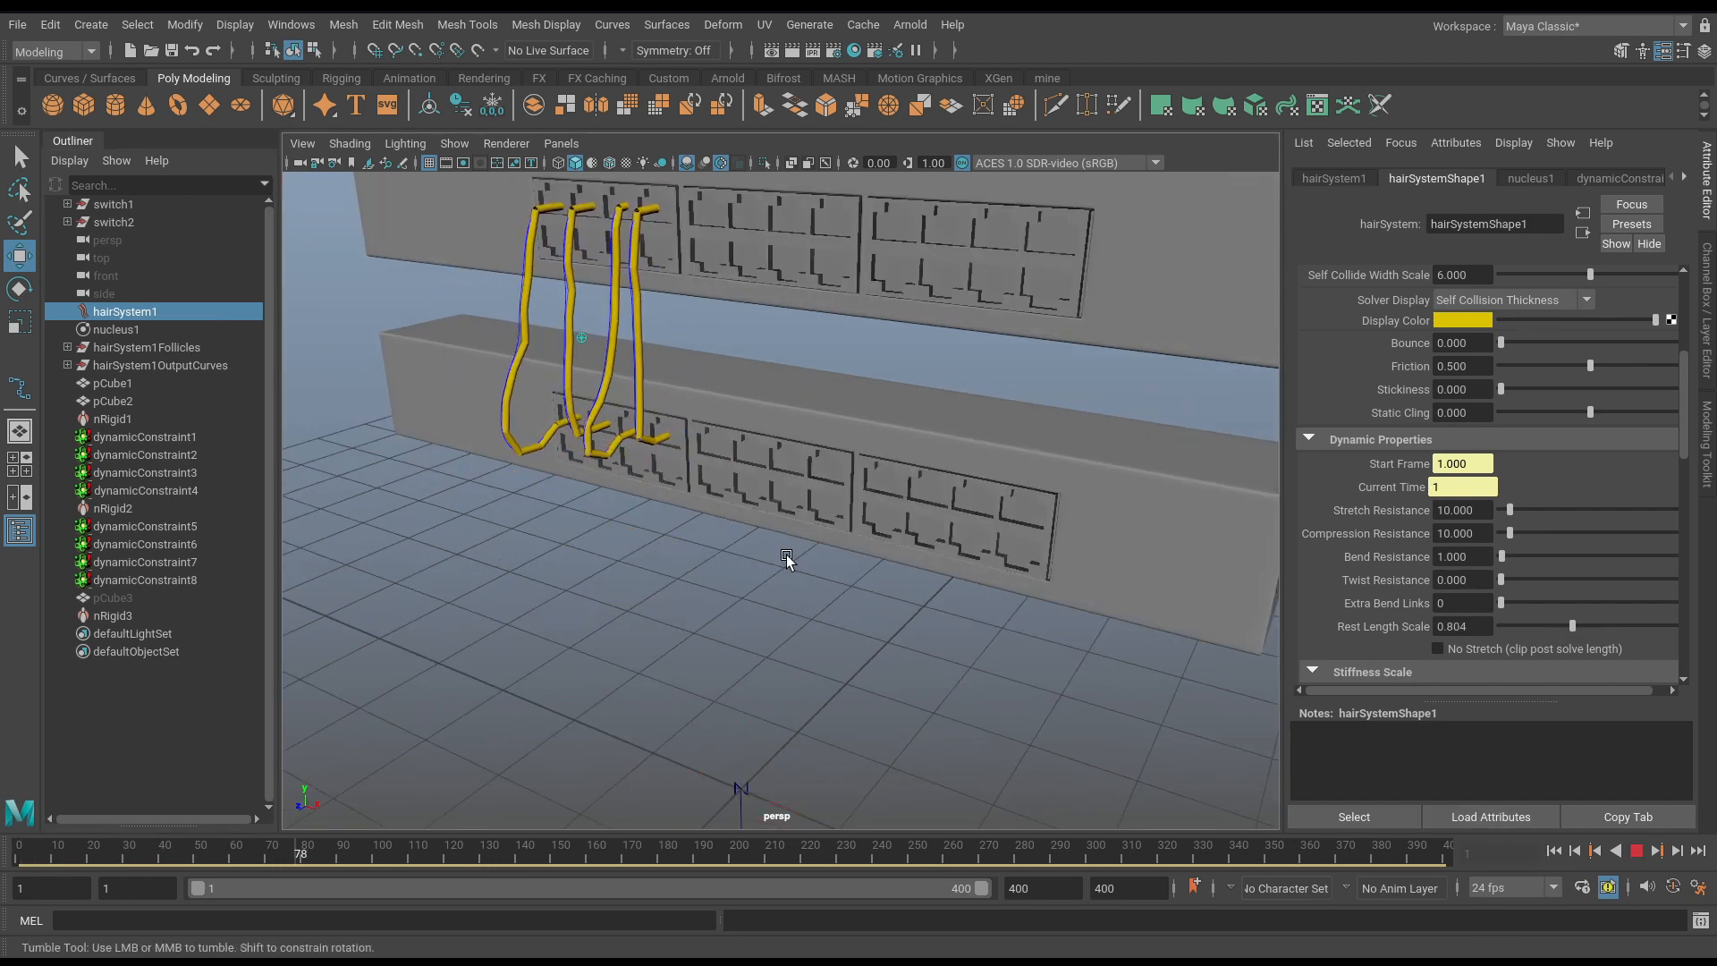
left_click_drag(788, 556, 973, 550, "alt")
key("Escape")
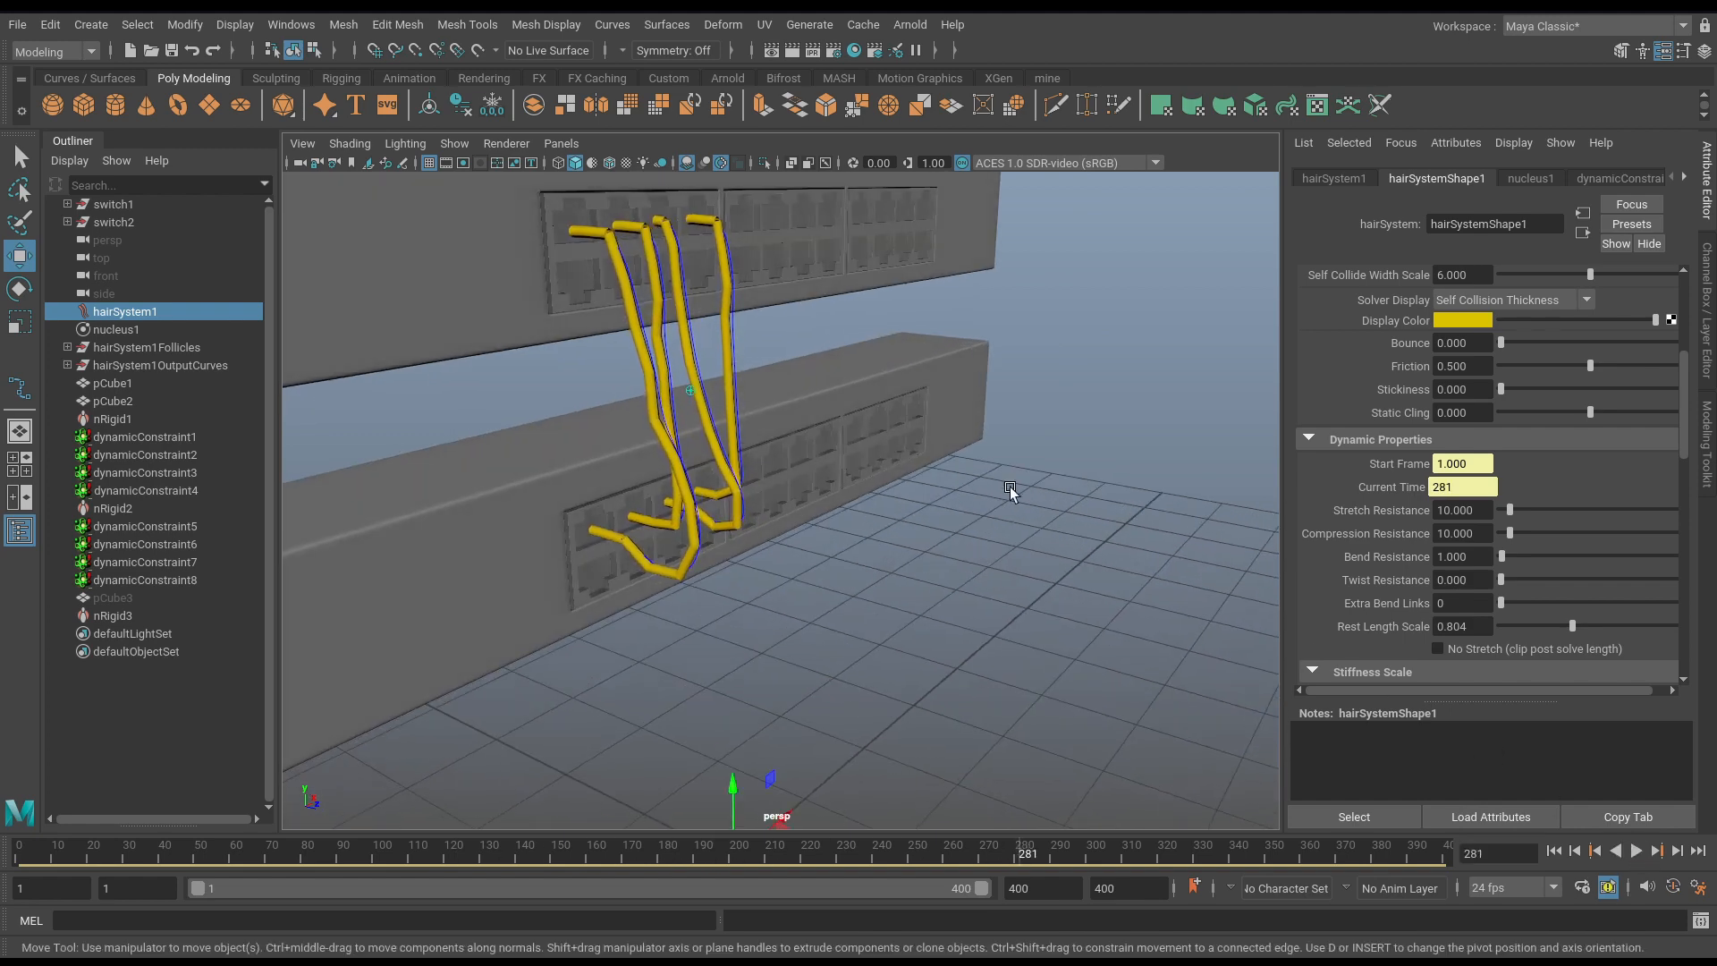
left_click_drag(1010, 491, 797, 467, "alt")
left_click_drag(696, 325, 599, 322, "alt")
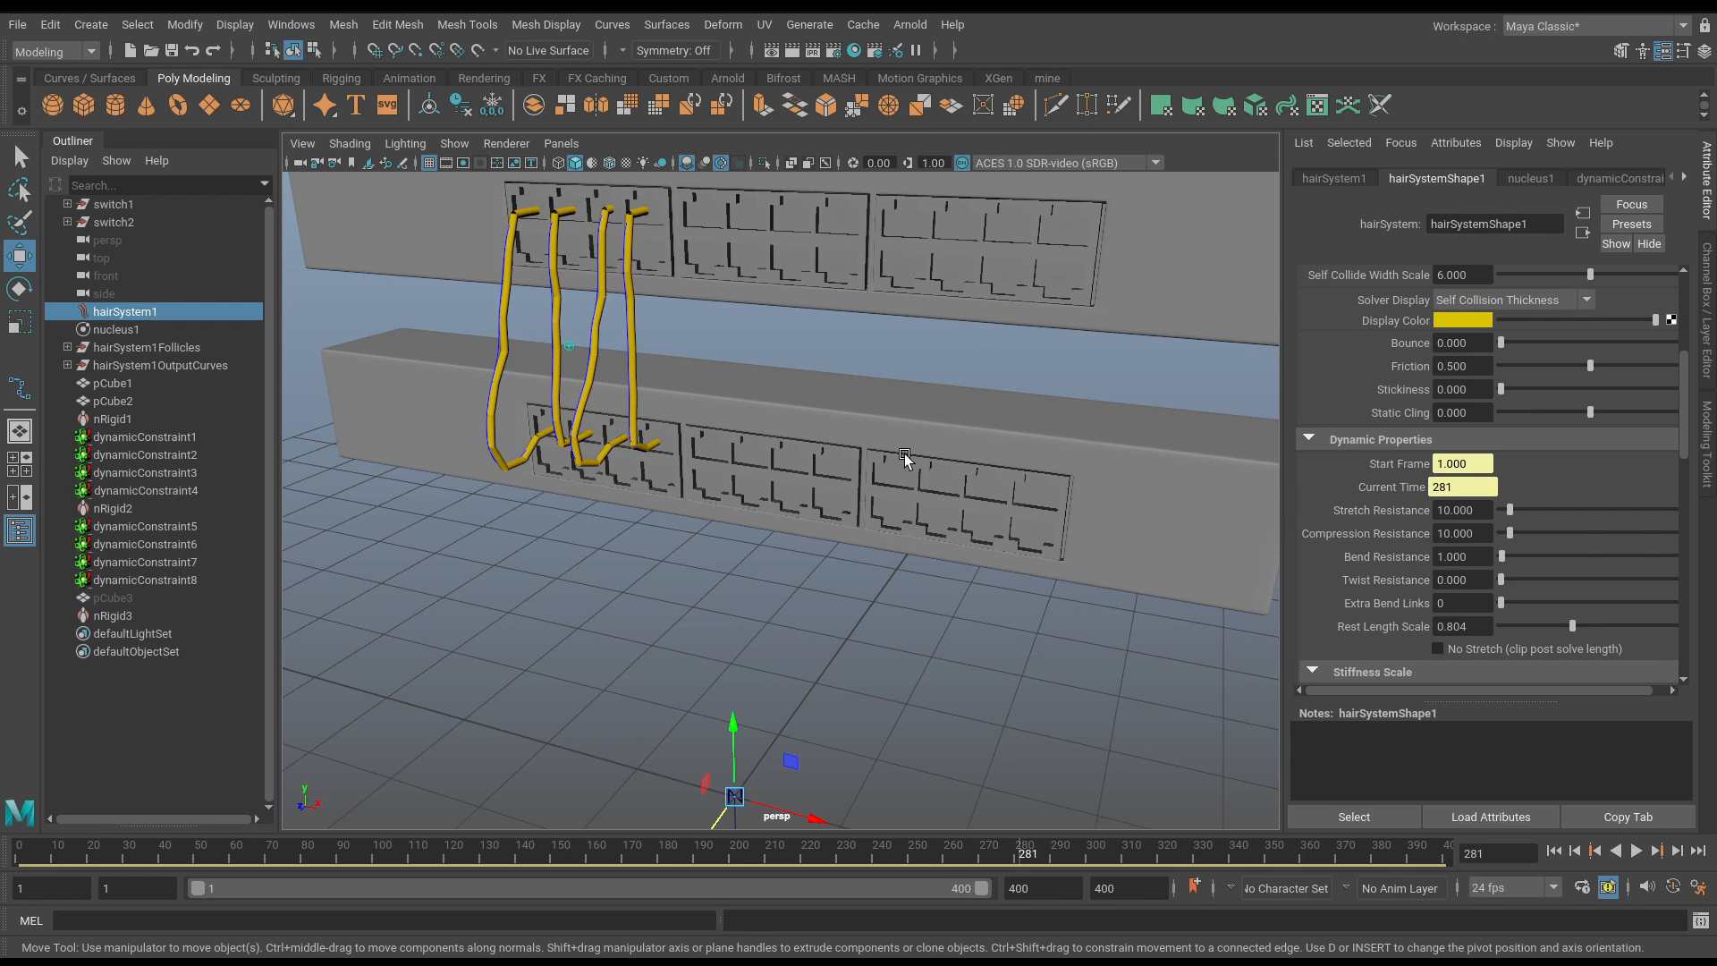
left_click_drag(904, 454, 870, 550, "alt")
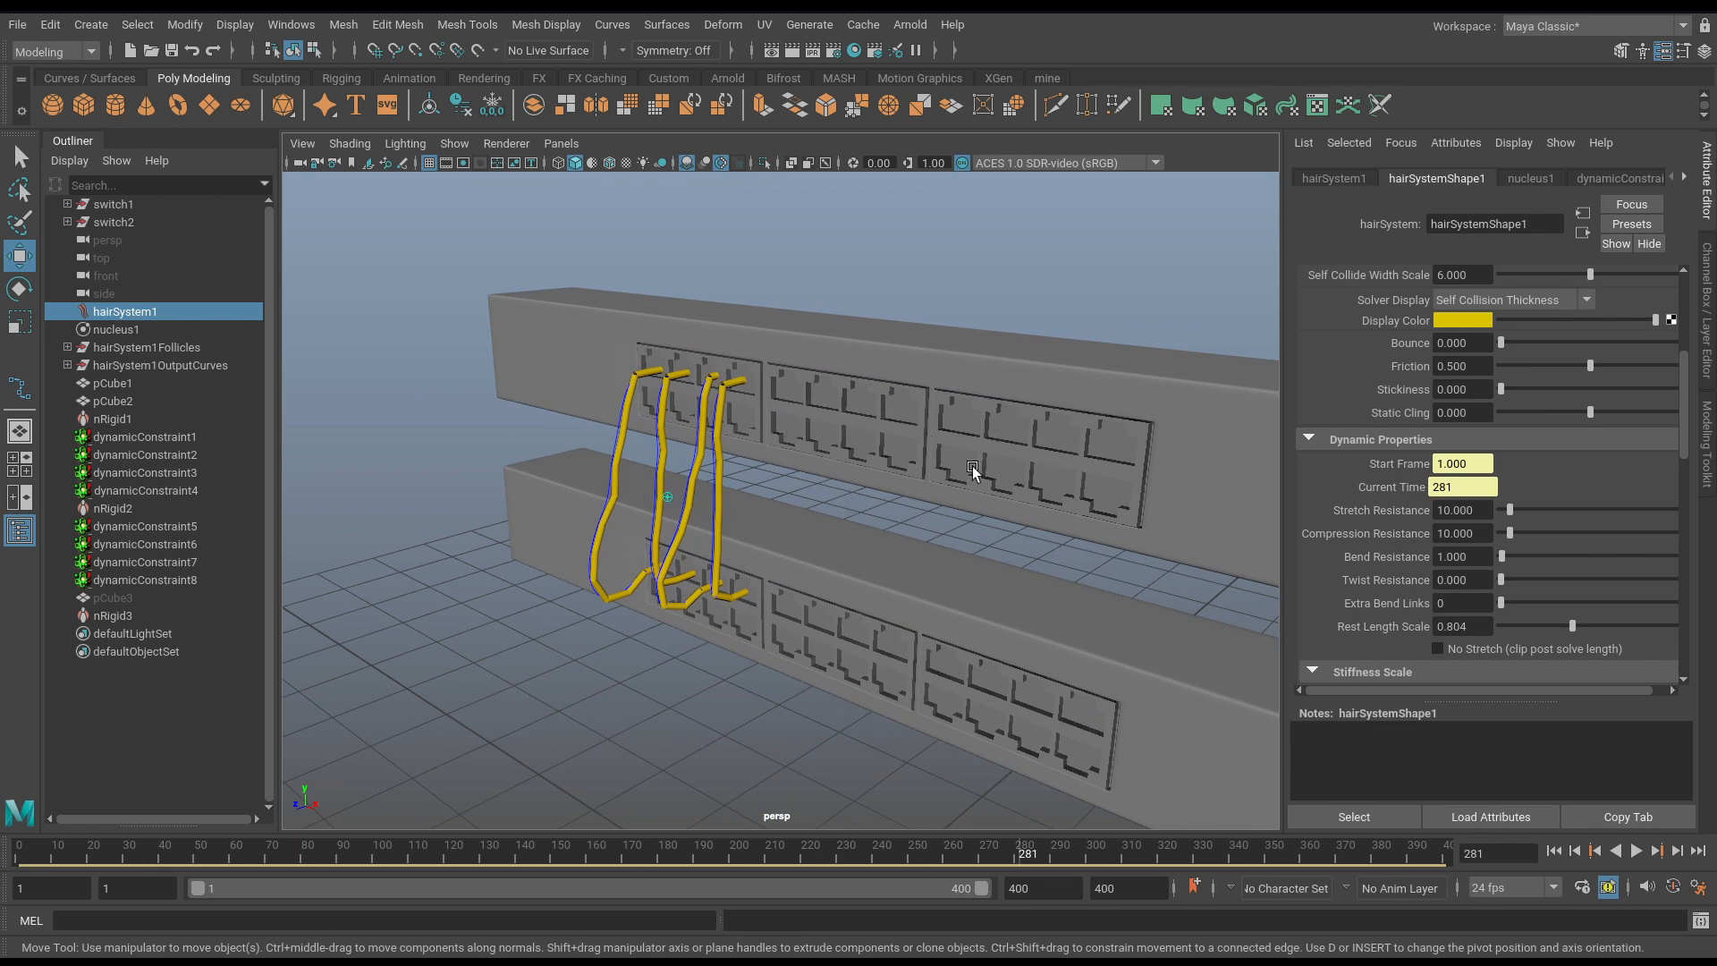
Frame both switches with space below them and hide the viewport grid.
middle_click_drag(973, 465, 874, 135, "alt")
right_click_drag(831, 358, 694, 402, "alt")
left_click_drag(661, 400, 733, 416, "alt")
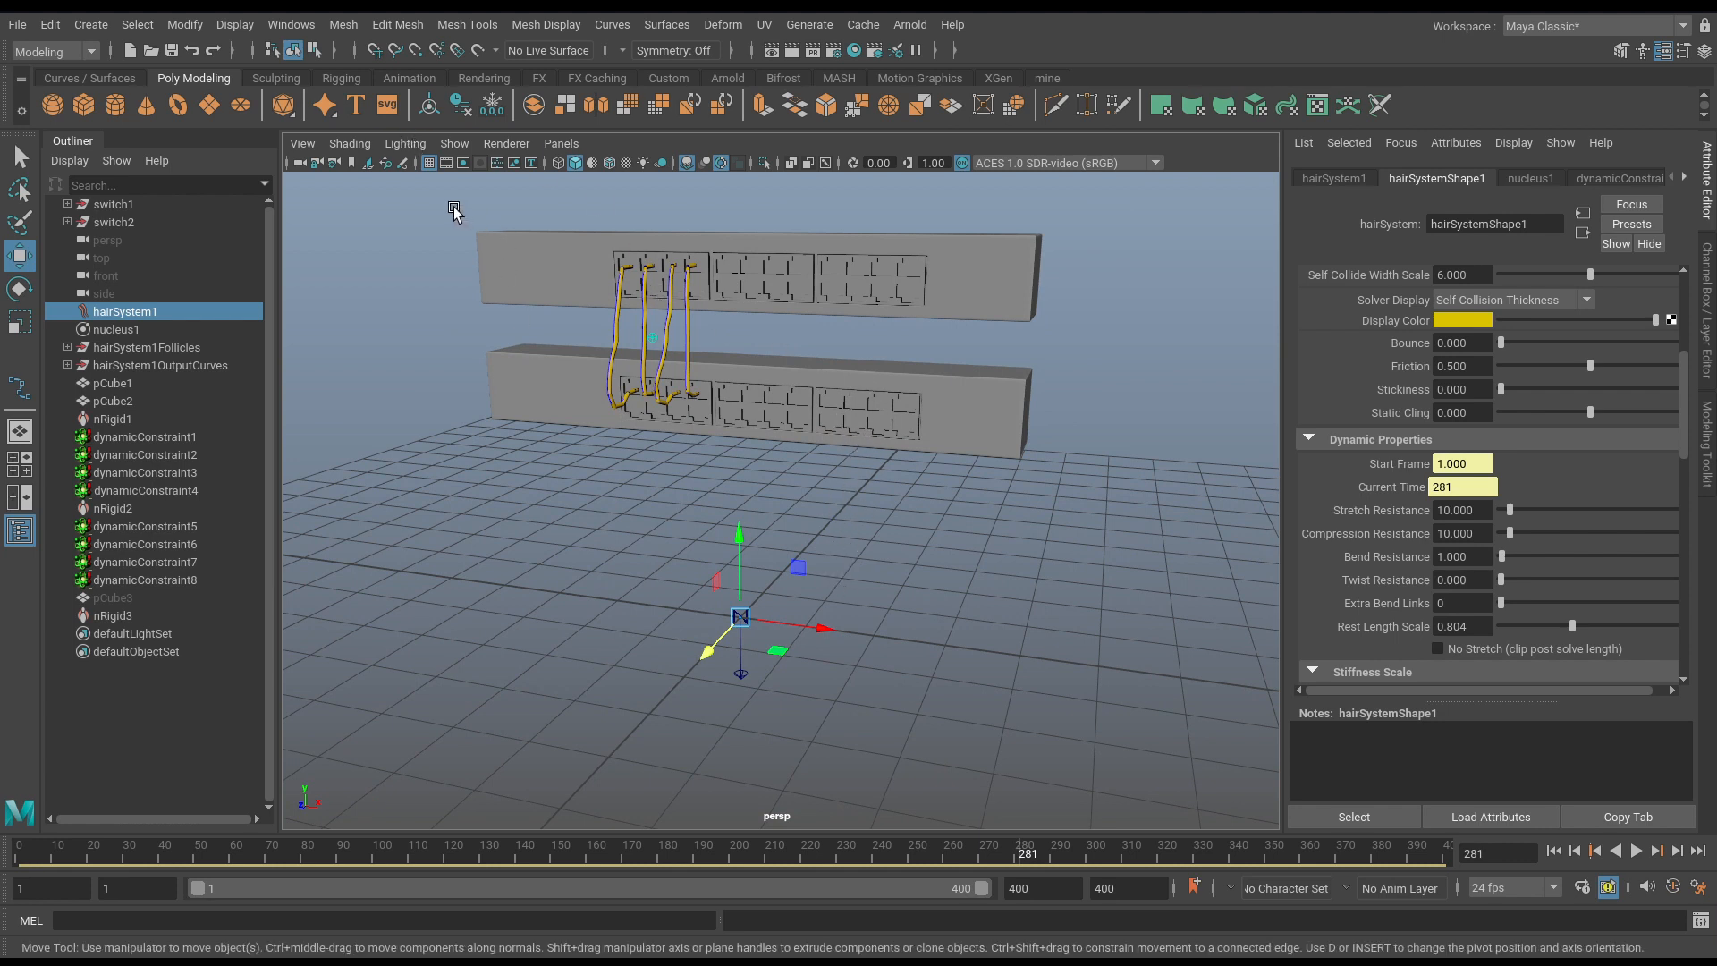
left_click(432, 162)
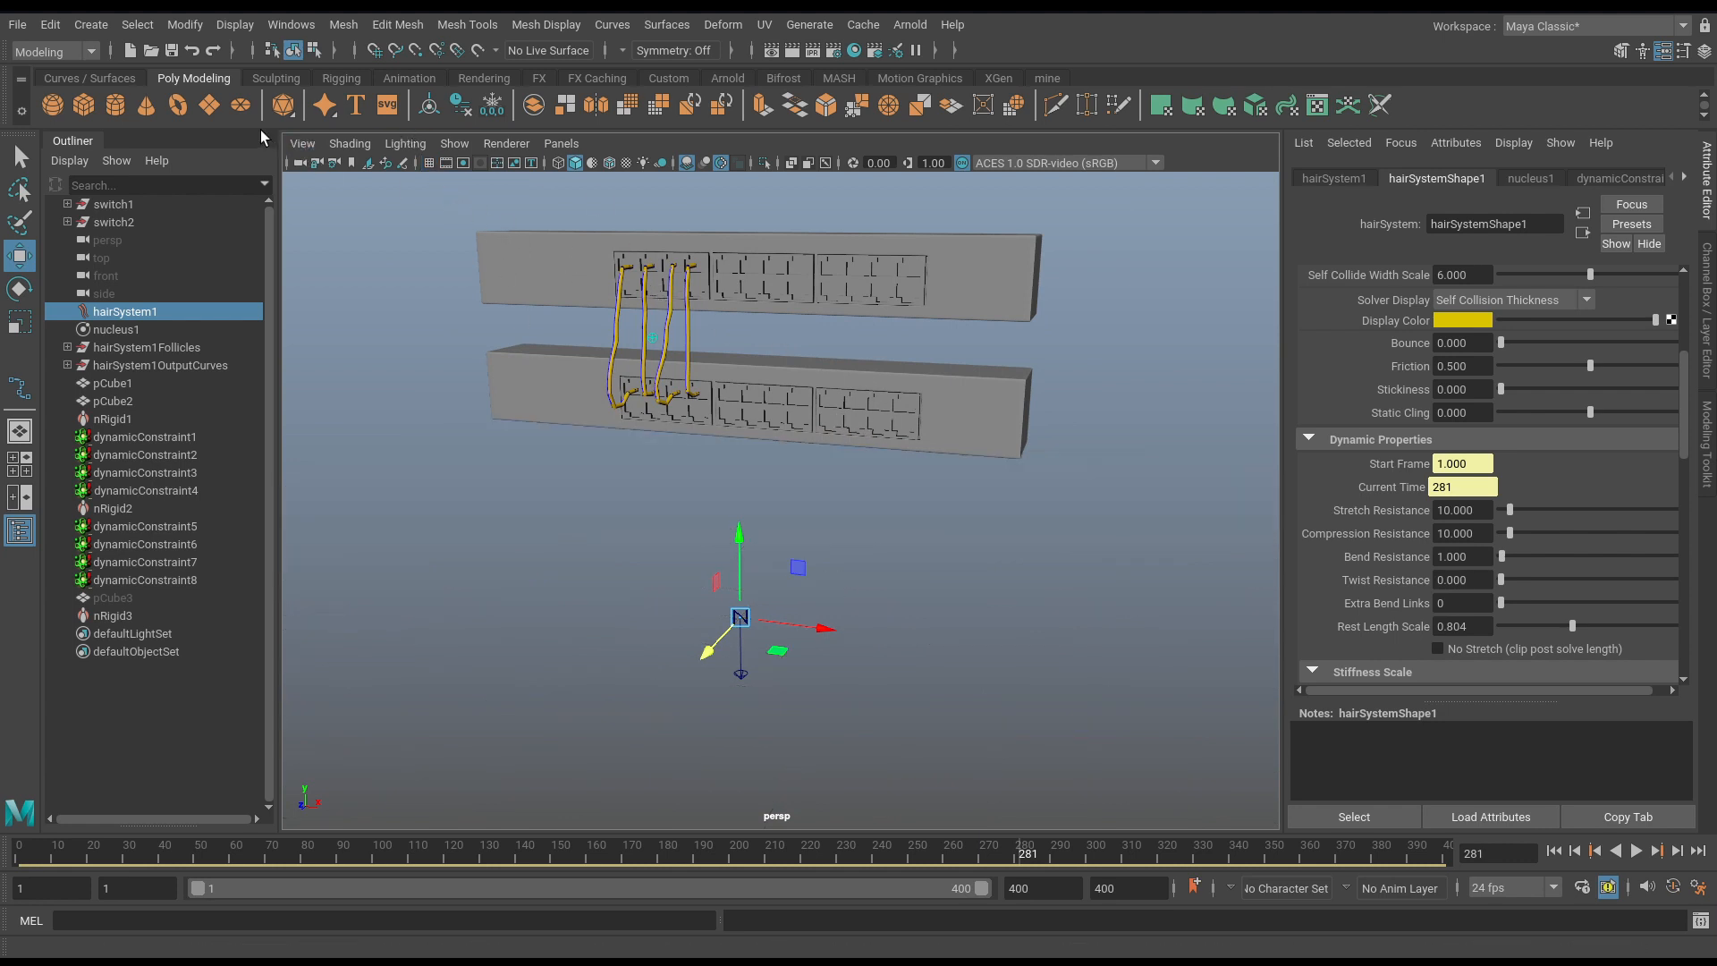
Create a polygon plane and scale it up uniformly into a large floor beneath the switches.
left_click(206, 111)
middle_click_drag(834, 610, 817, 571, "alt")
key("r")
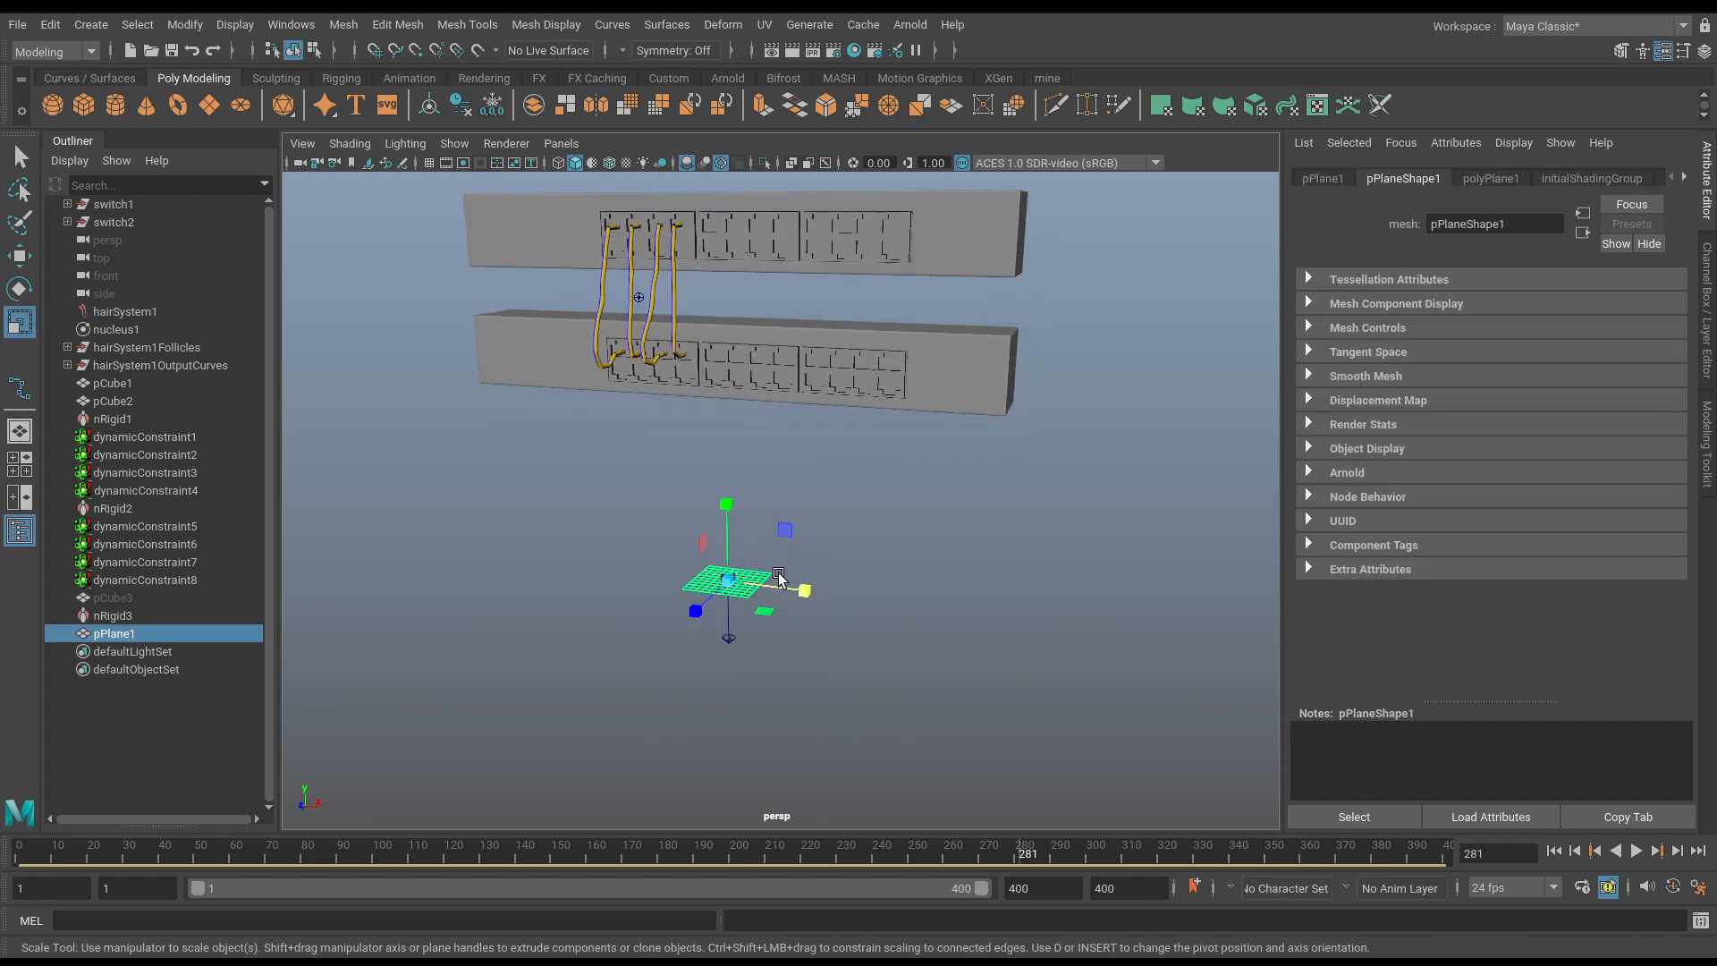
left_click_drag(726, 586, 579, 752)
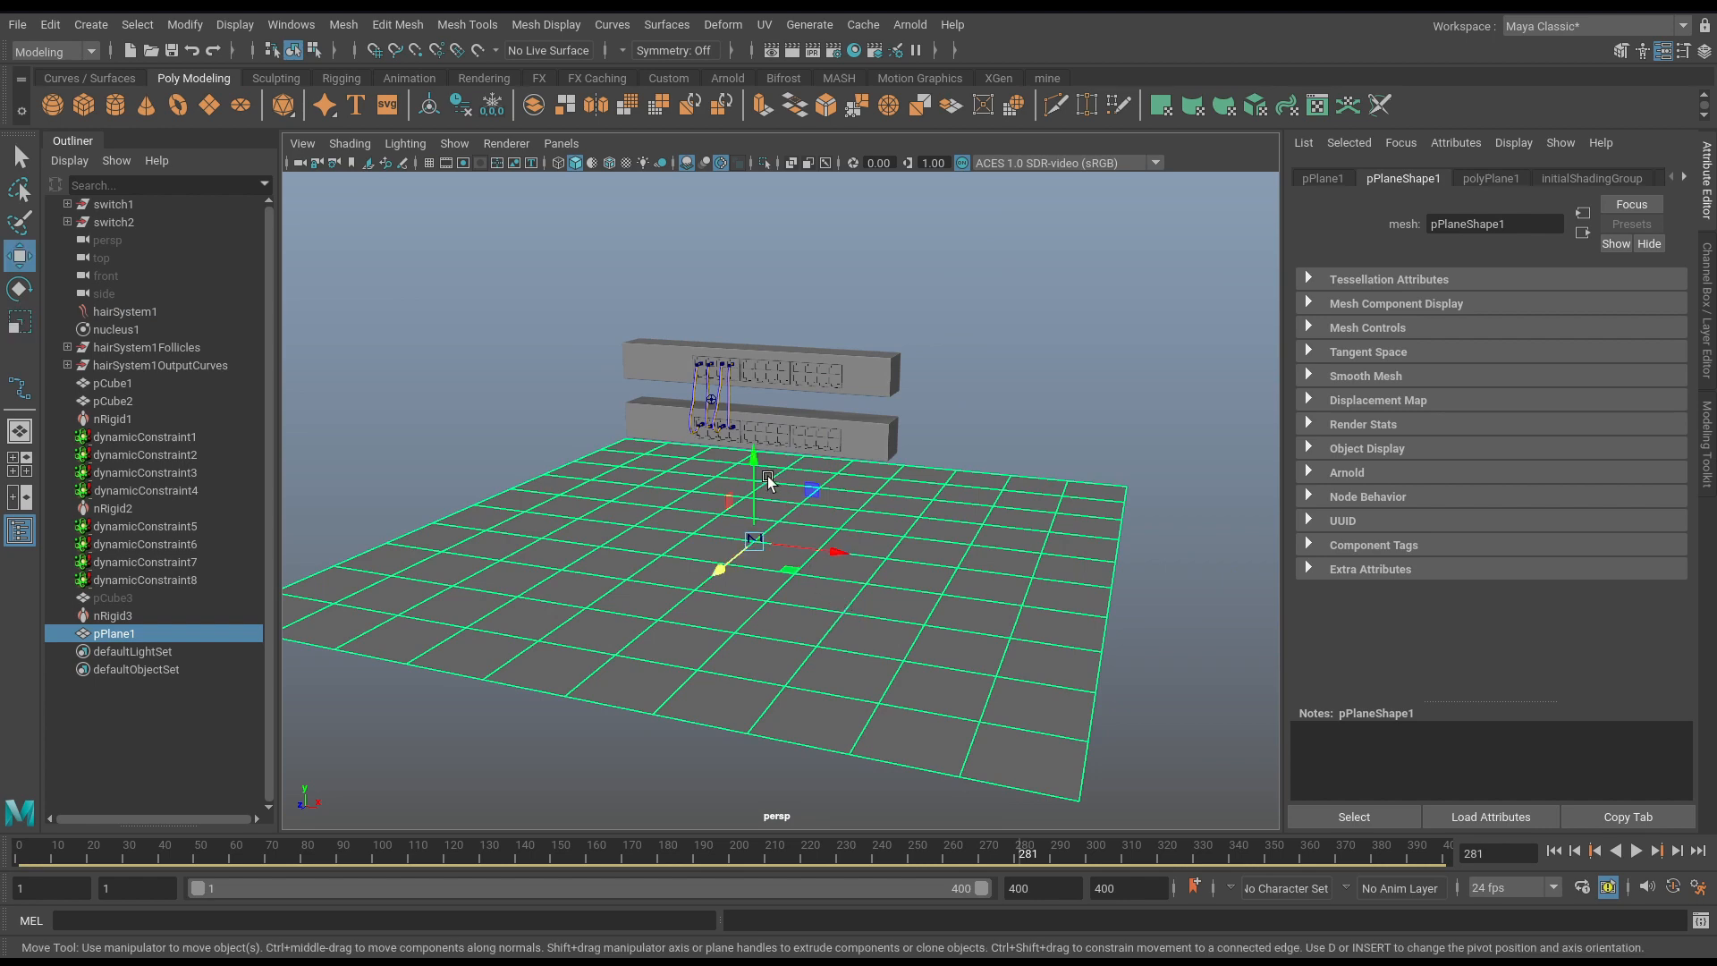
Lower the floor plane well below the lower switch.
key("w")
left_click_drag(758, 503, 791, 568)
middle_click_drag(791, 569, 796, 506, "alt")
right_click_drag(796, 506, 996, 571, "alt")
middle_click_drag(1012, 548, 993, 579, "alt")
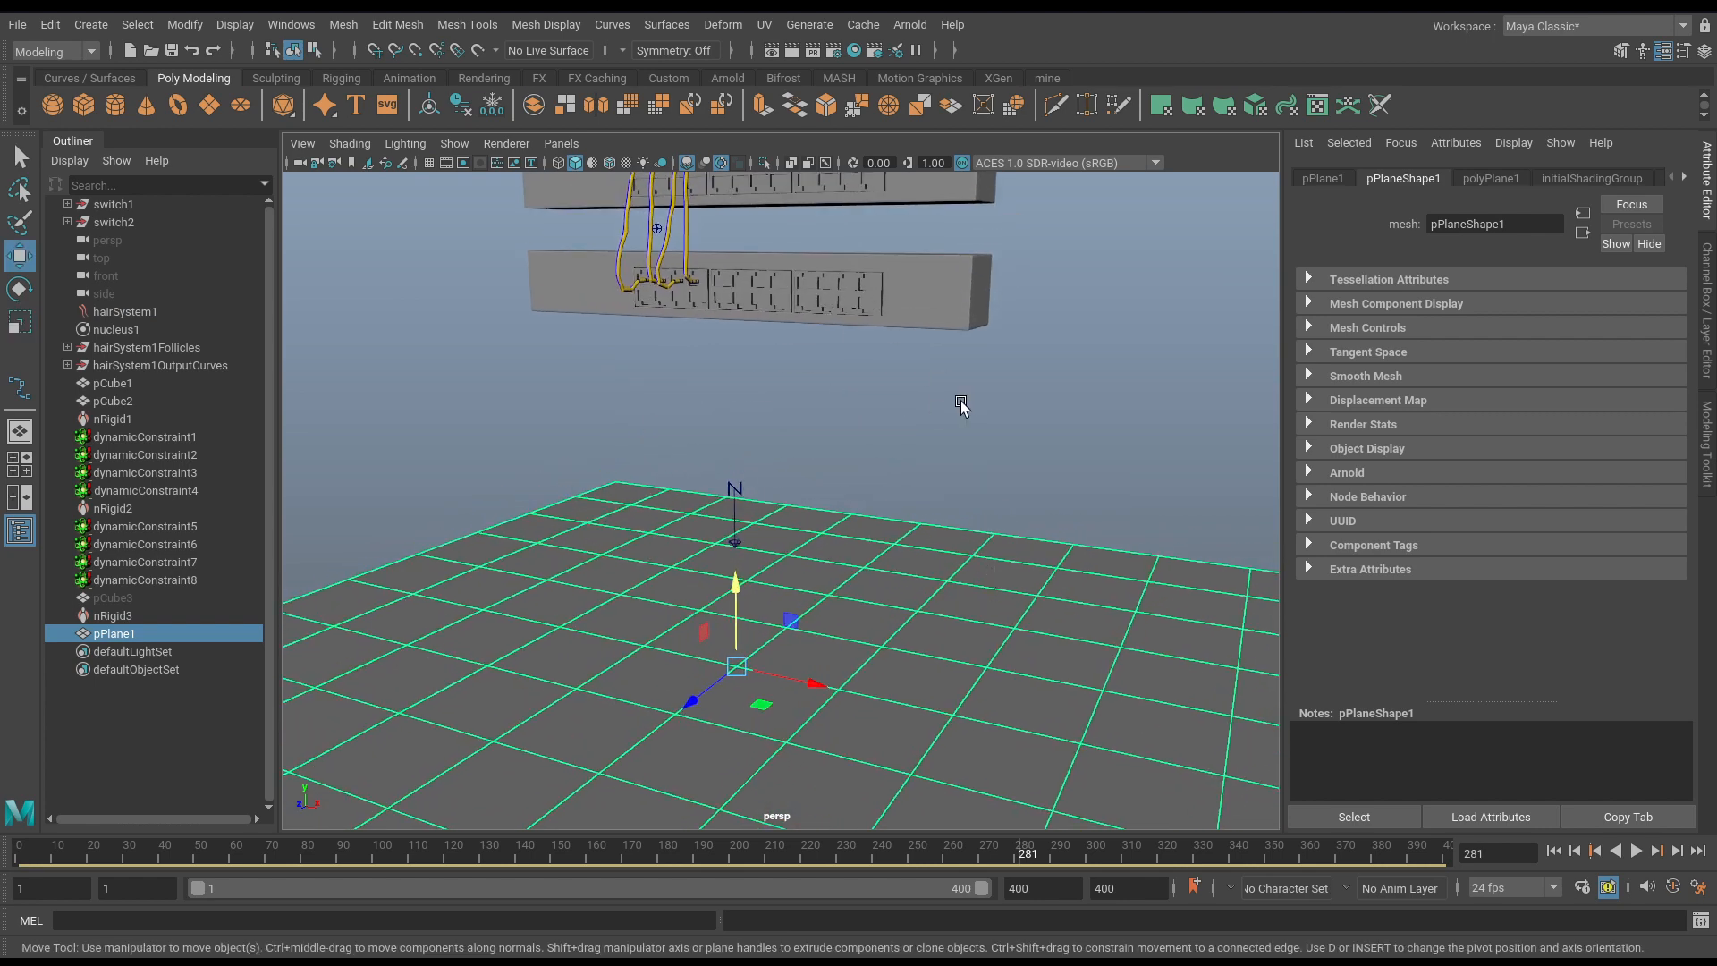
In the front view, draw a four-point EP curve from the lower switch's end ports, bending down to just above the floor plane.
key("space")
key("space")
scroll(819, 620, "down", 5)
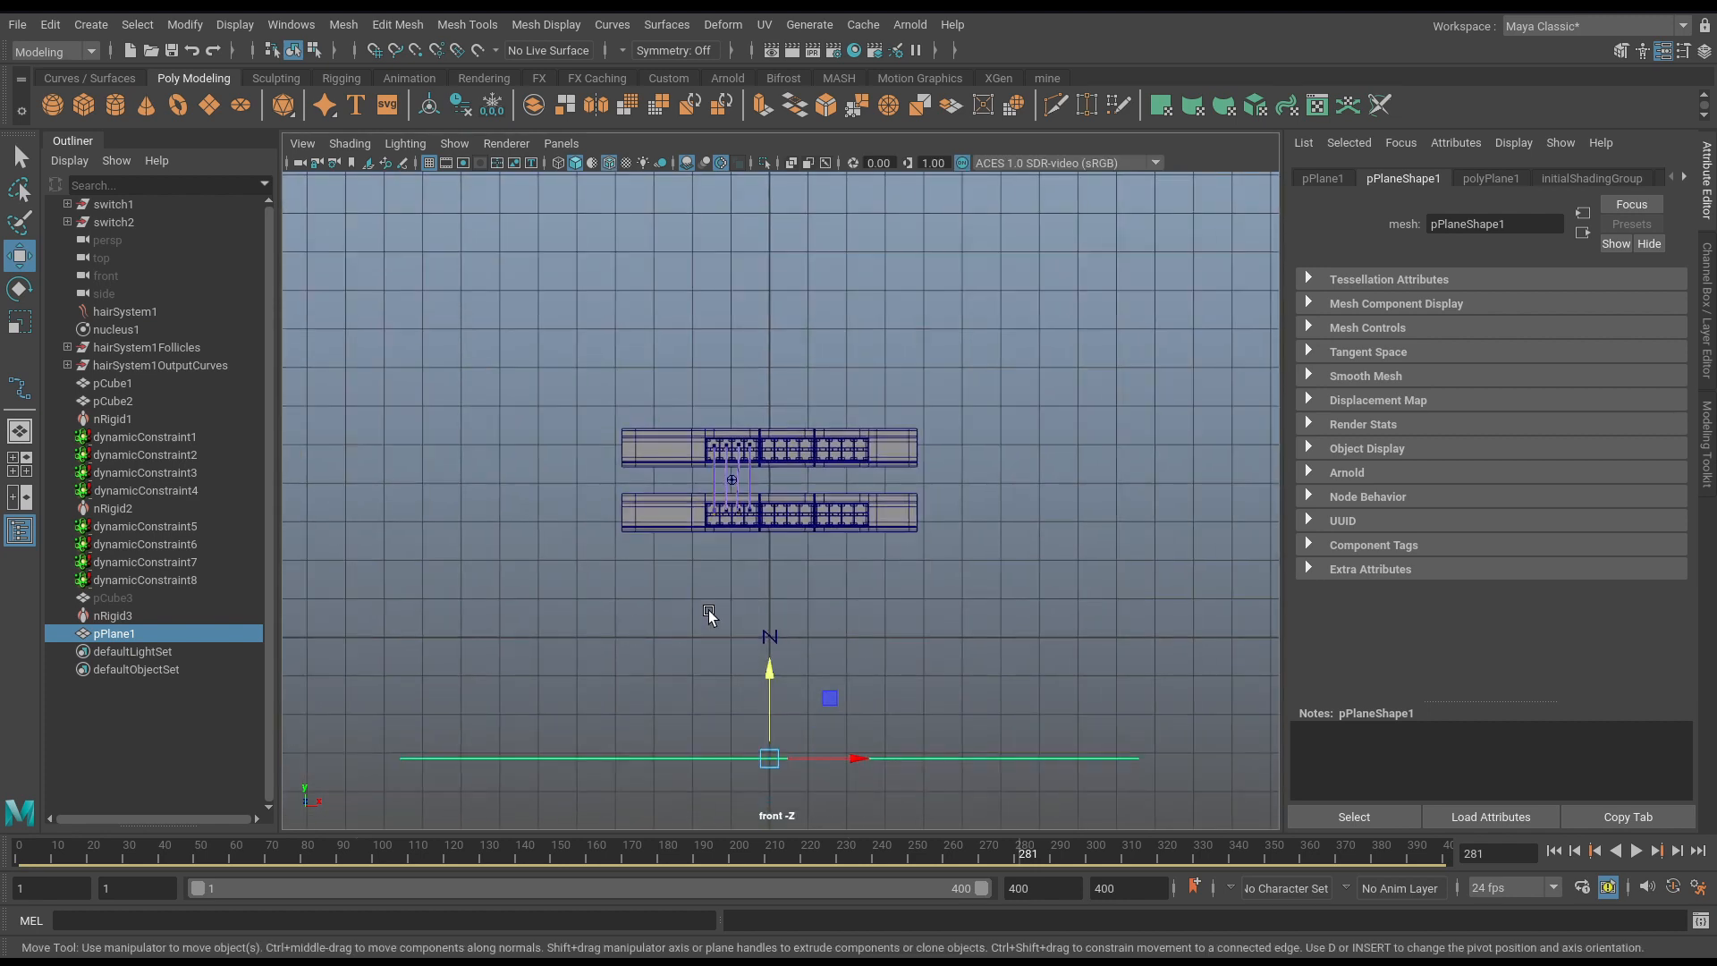
middle_click_drag(708, 610, 678, 586, "alt")
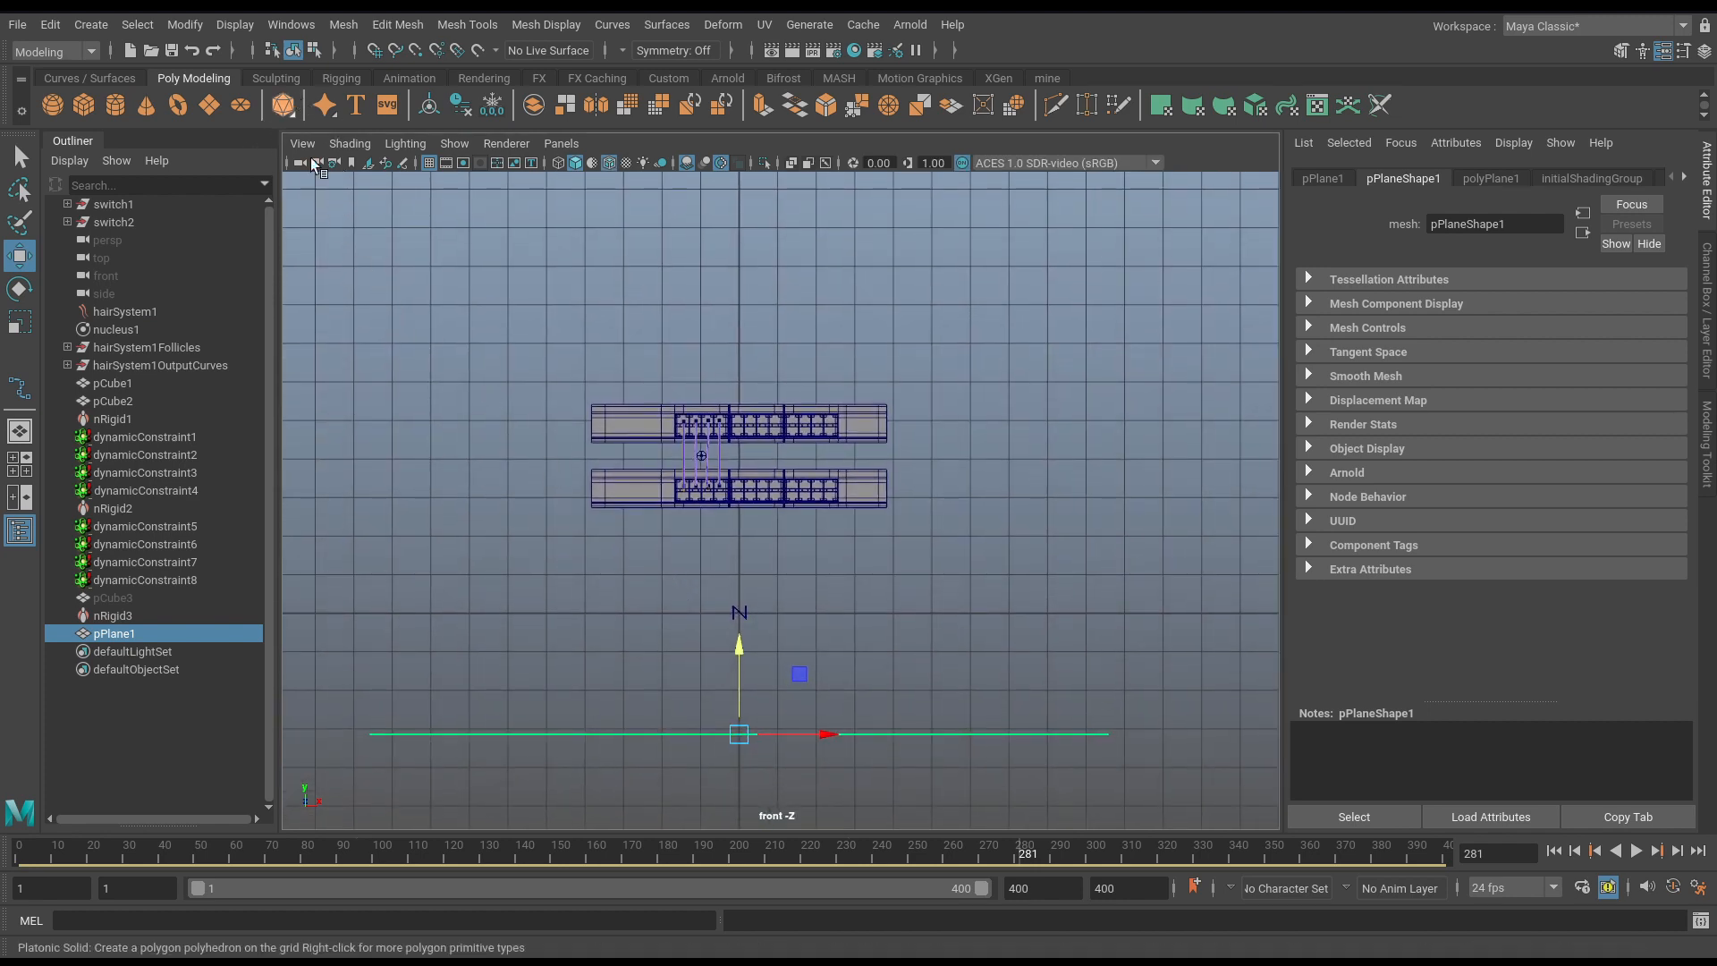
left_click(115, 82)
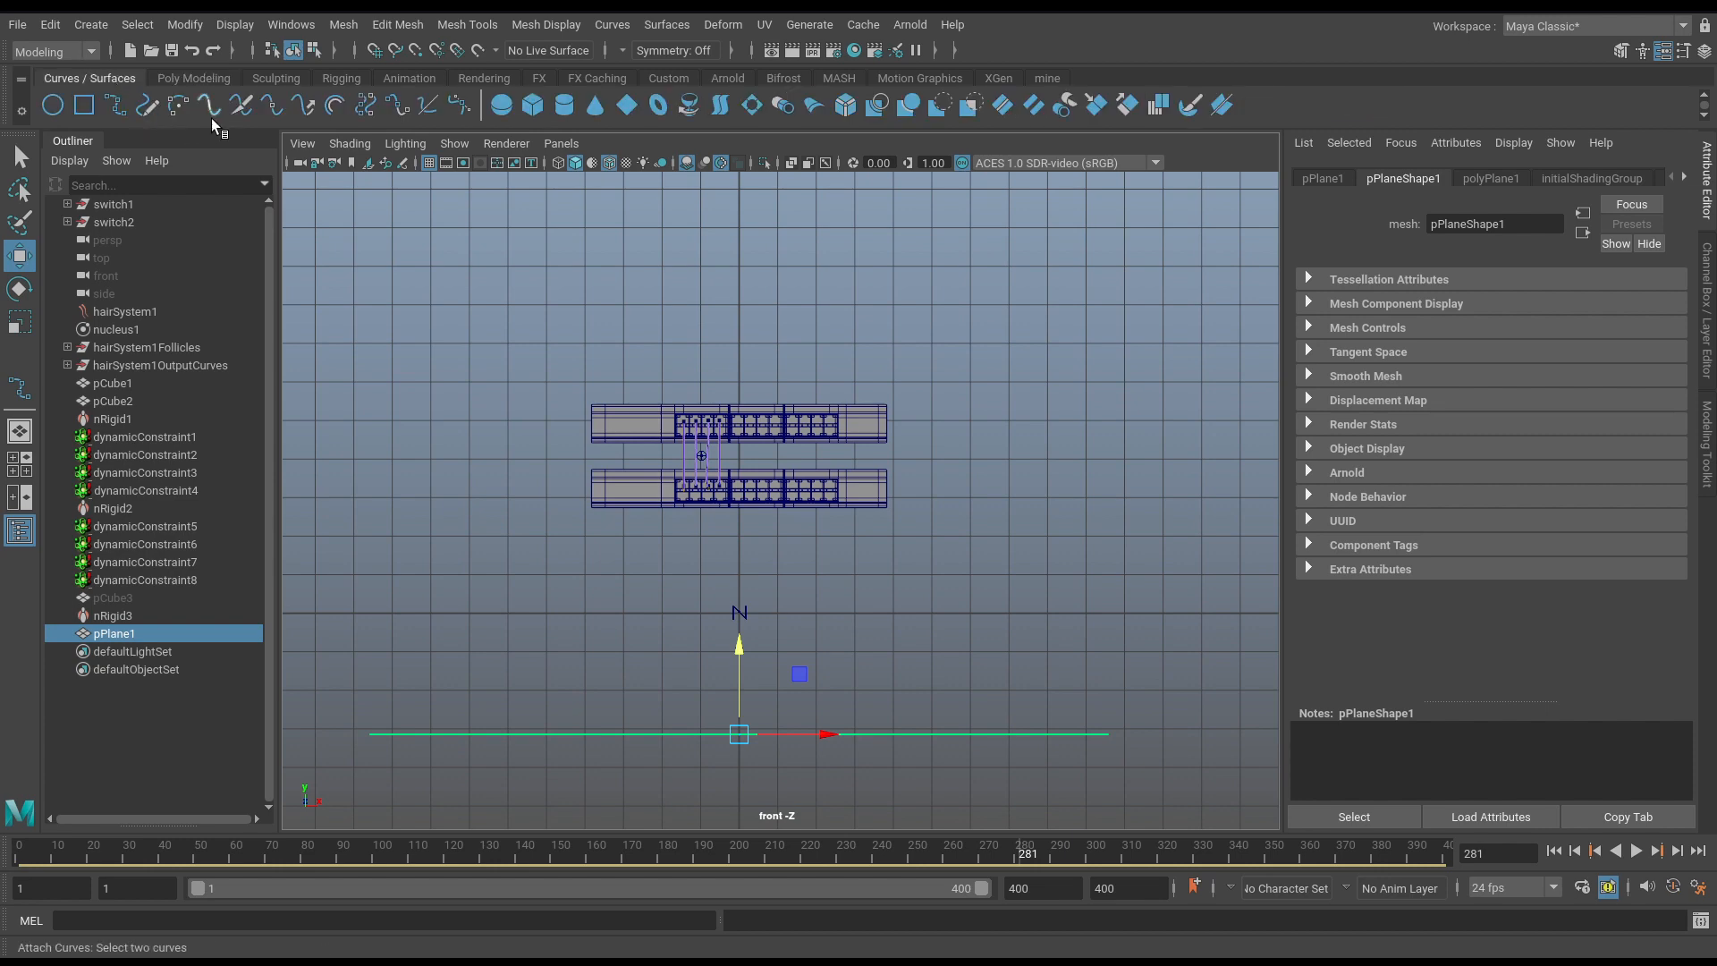
left_click(121, 113)
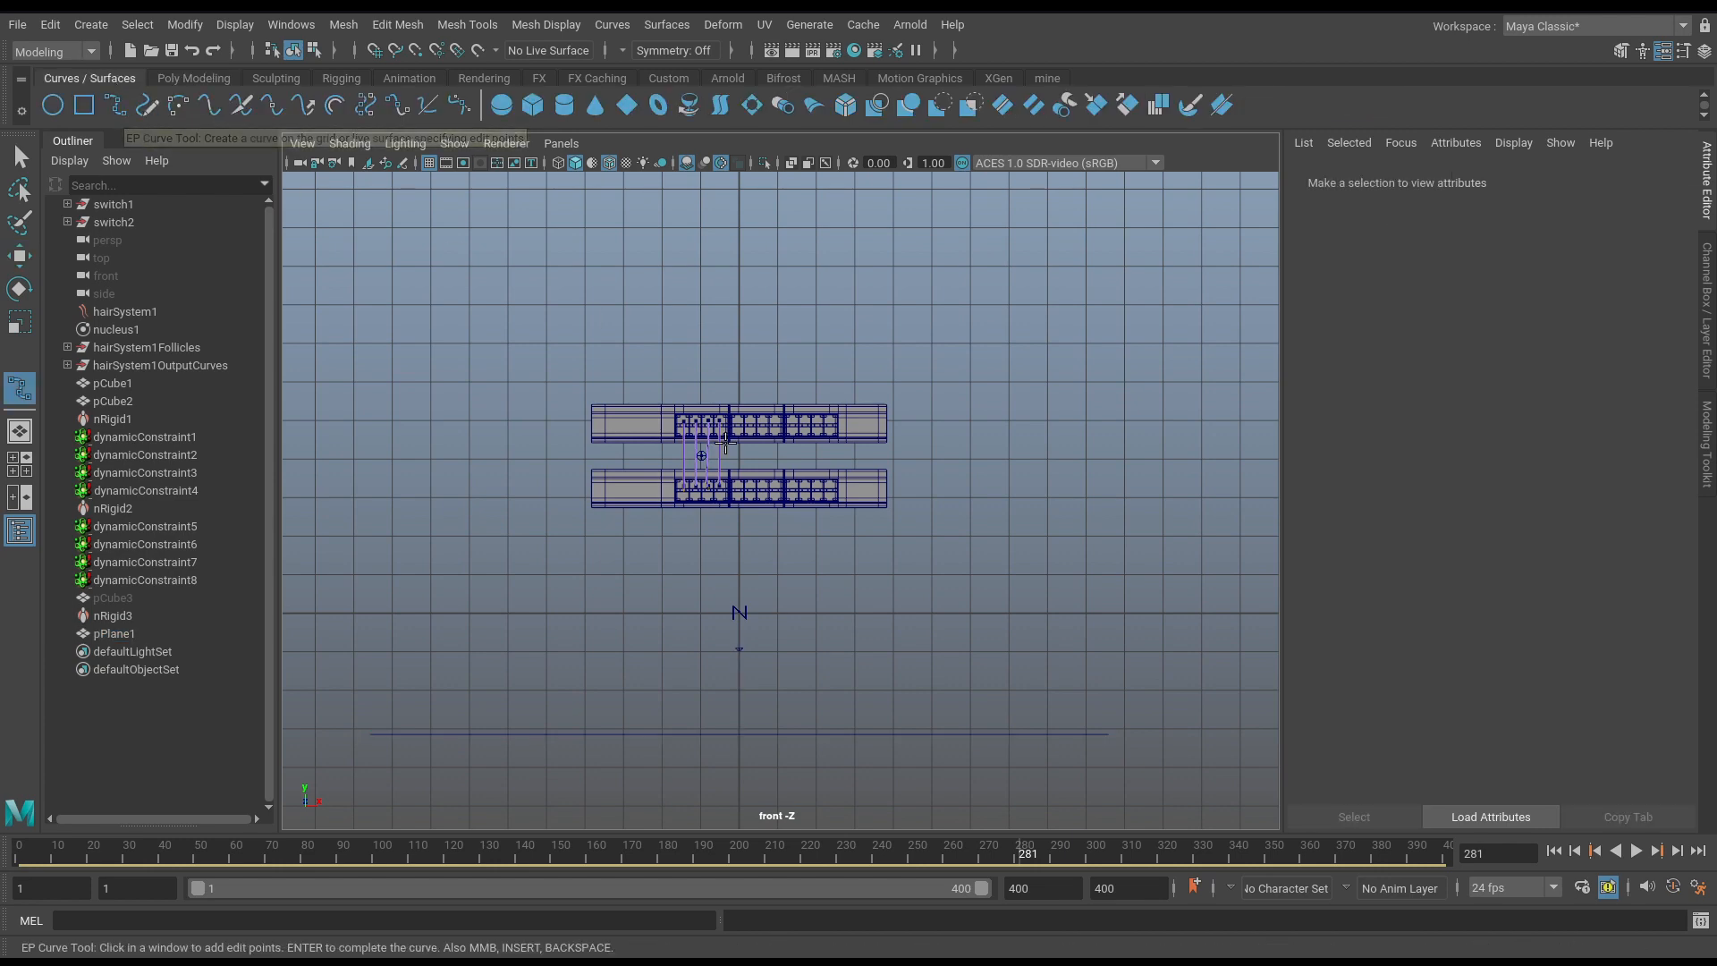
middle_click_drag(751, 567, 780, 488, "alt")
right_click_drag(721, 475, 1098, 577, "alt")
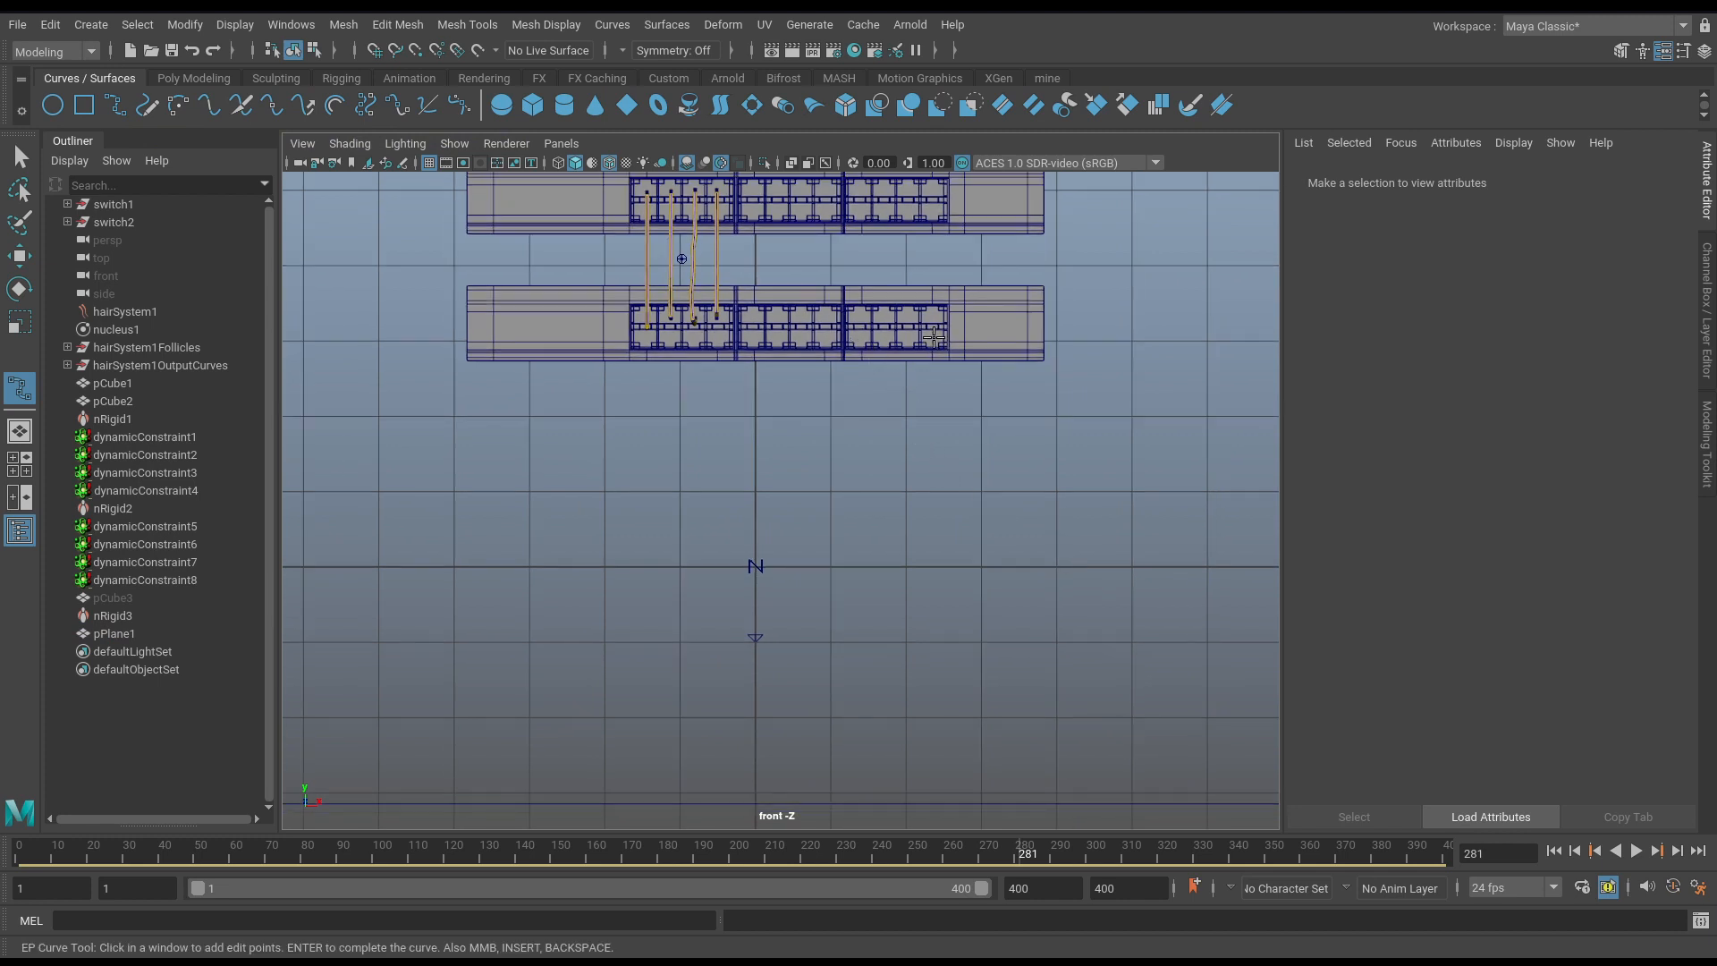
left_click(933, 336)
left_click(697, 466)
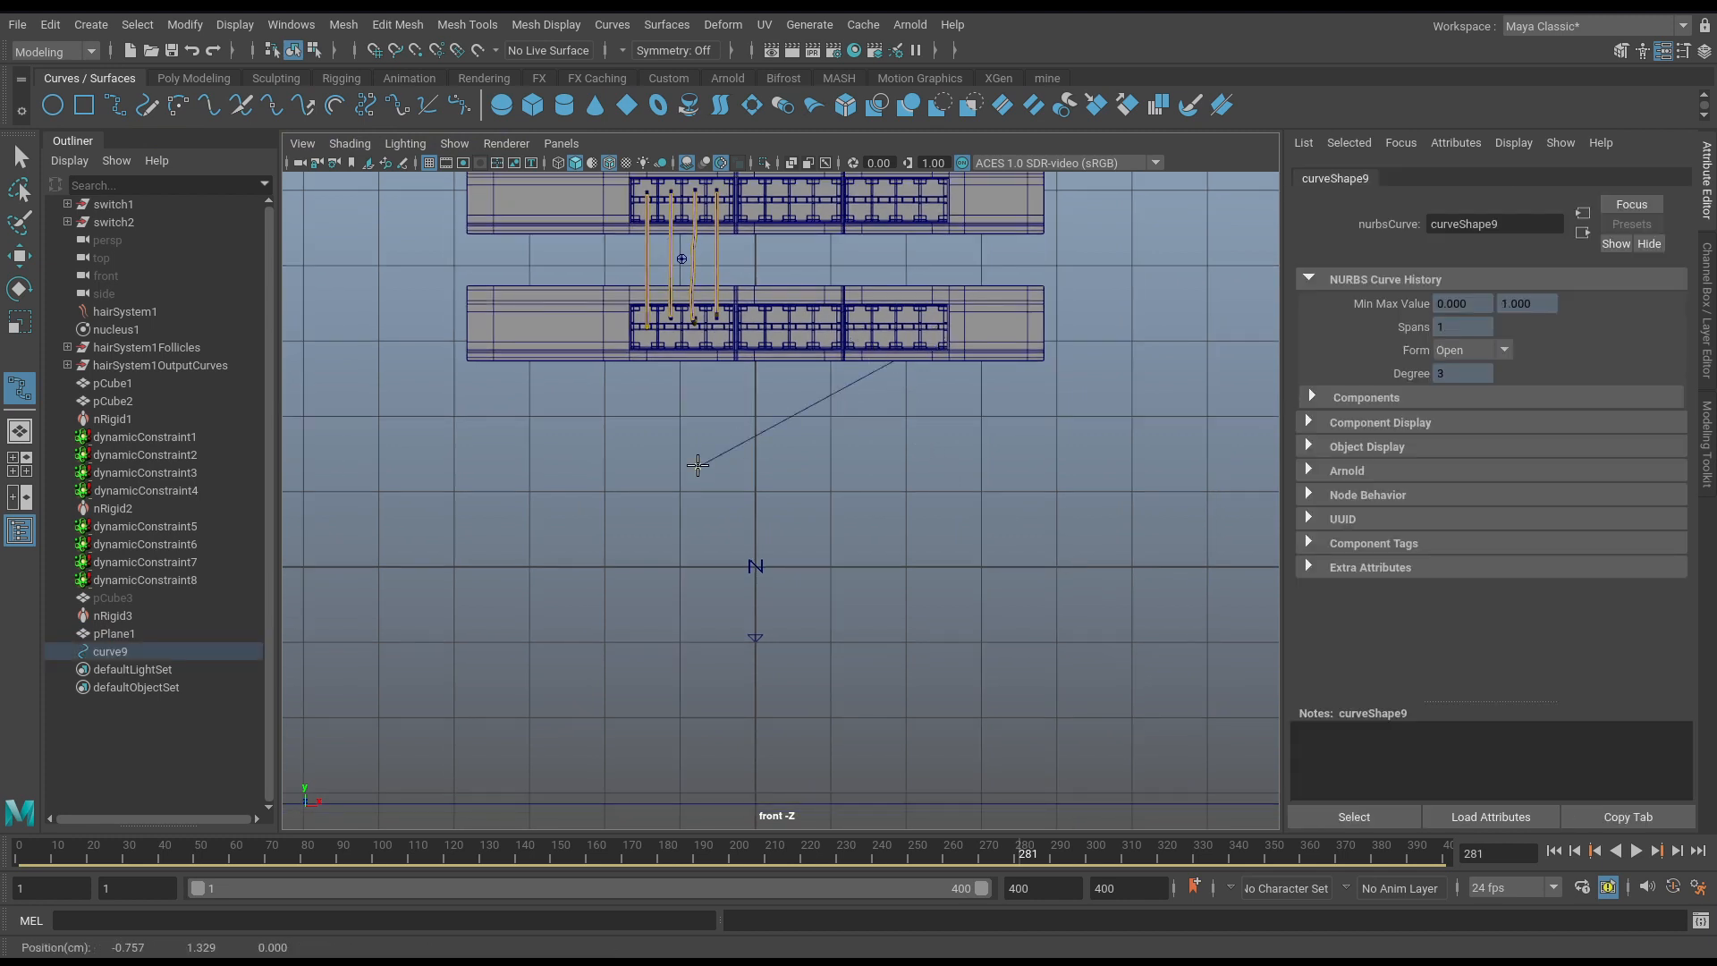
left_click(826, 704)
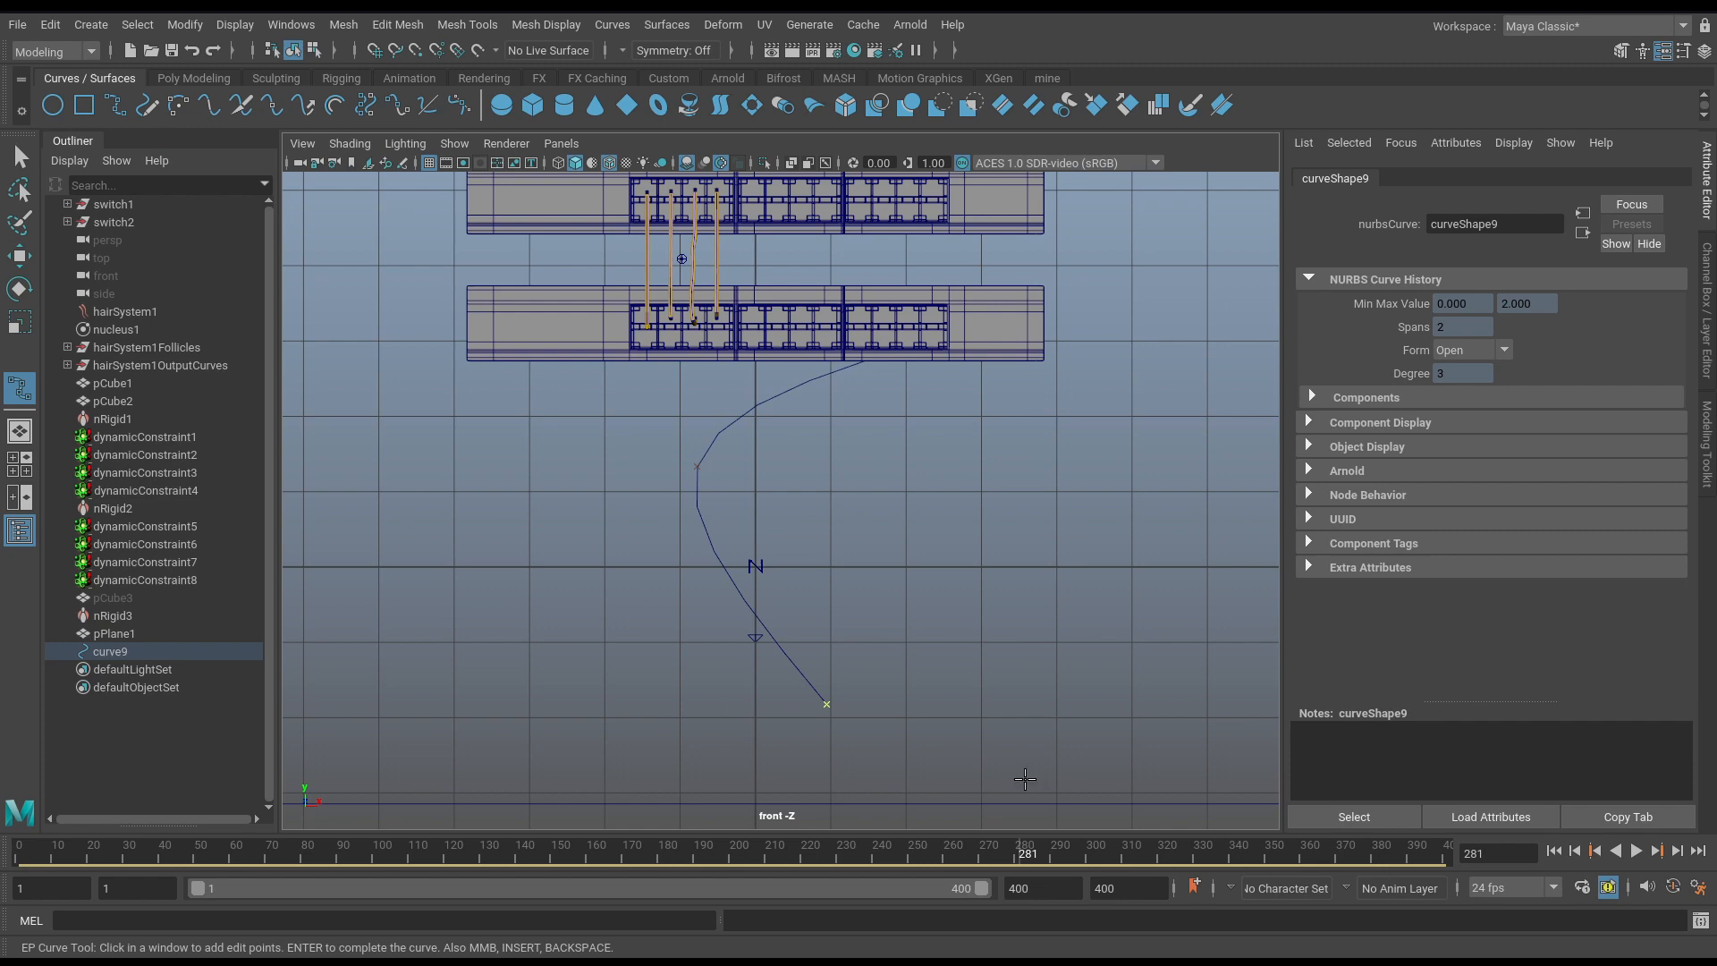
left_click(1027, 779)
middle_click_drag(1118, 574, 1040, 501, "alt")
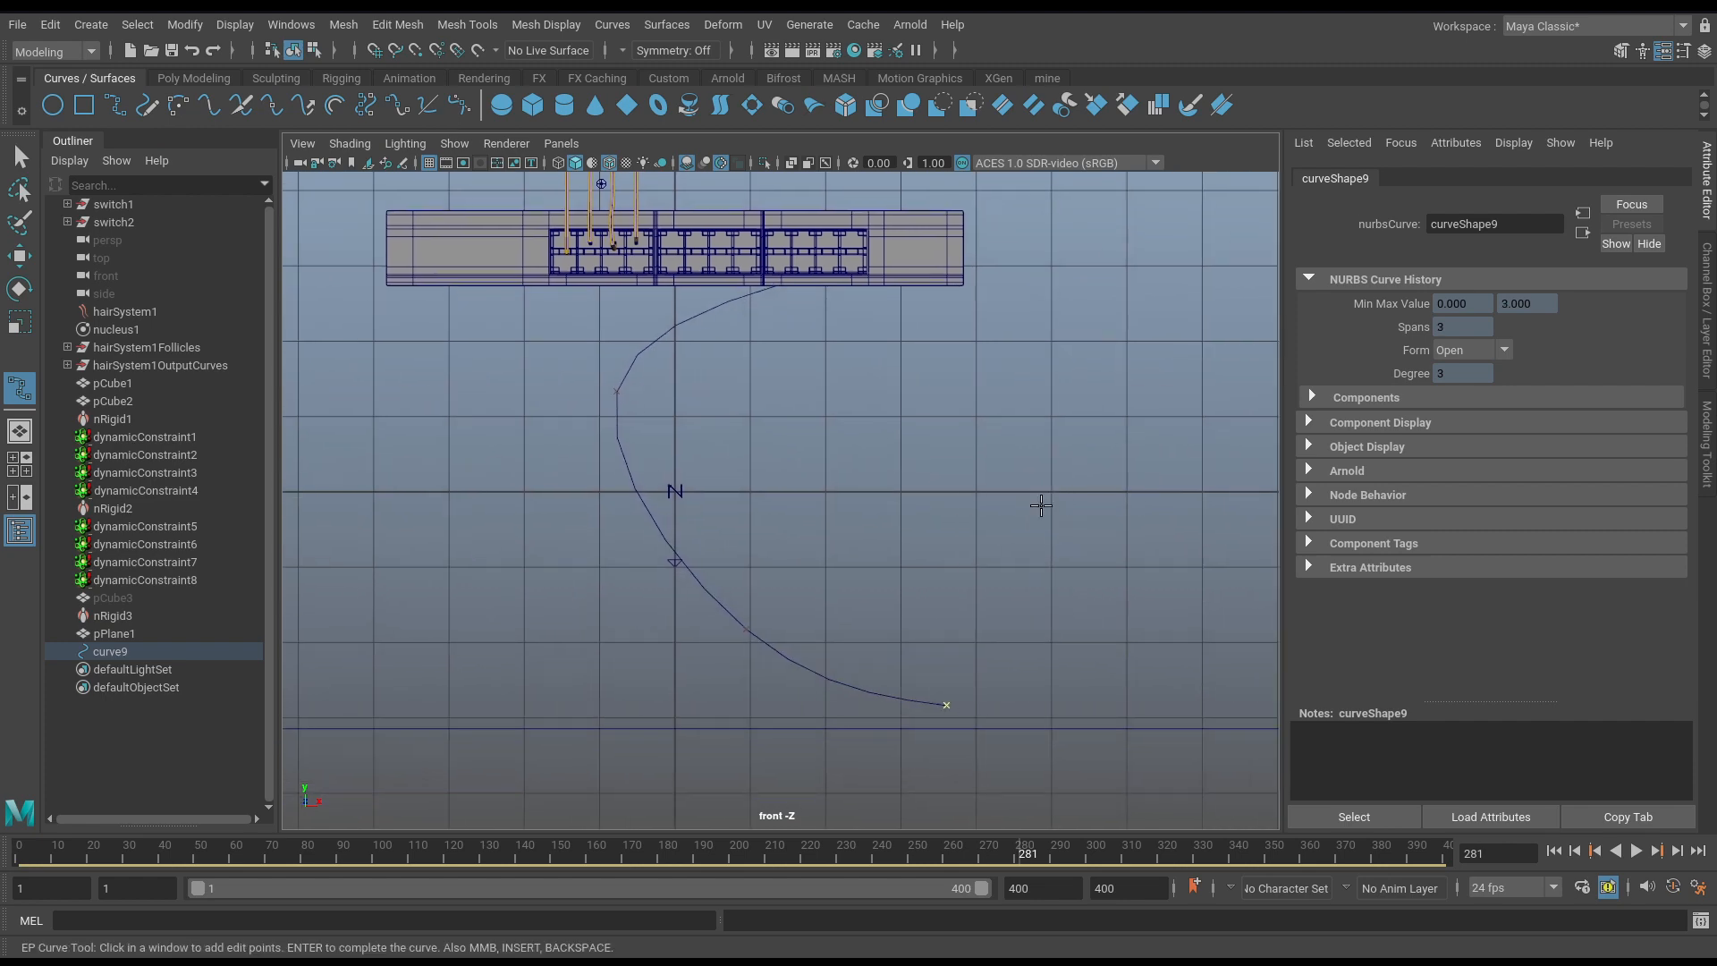
key("Return")
Rotate the new curve about the vertical axis in the perspective view so it extends out from the switch front.
key("space")
left_click_drag(1078, 384, 1018, 420, "alt")
key("e")
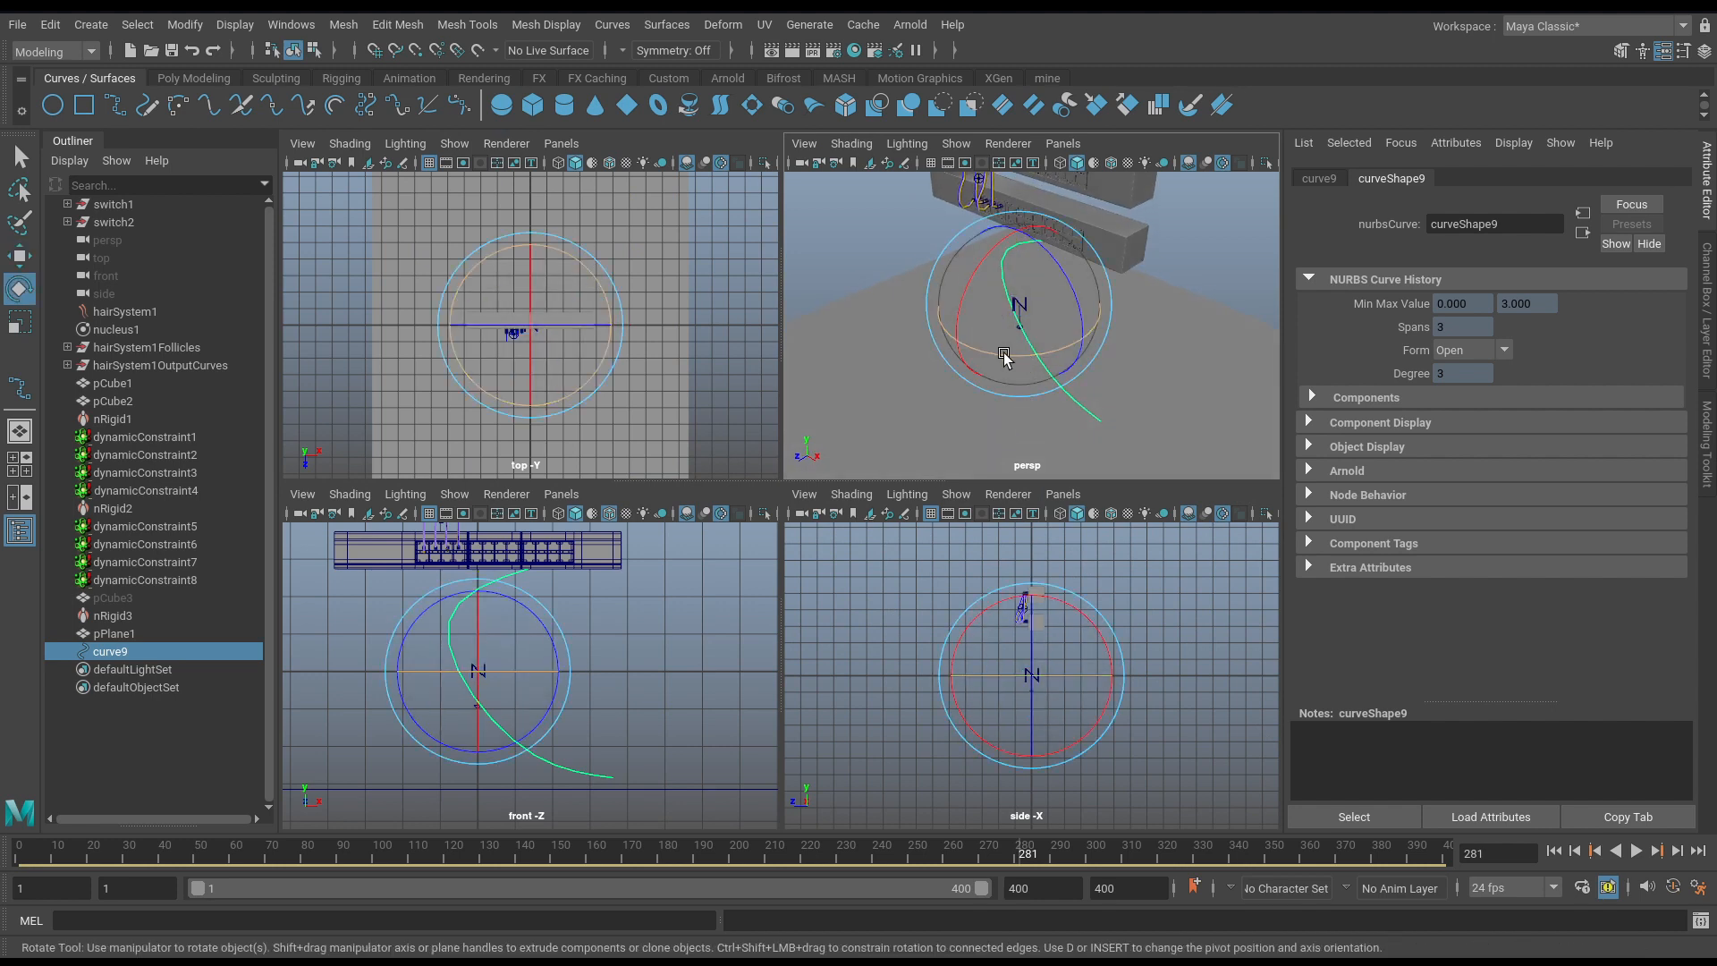
left_click_drag(1004, 358, 938, 400)
Move the curve horizontally in front of the lower switch so its upper end meets the ports.
key("w")
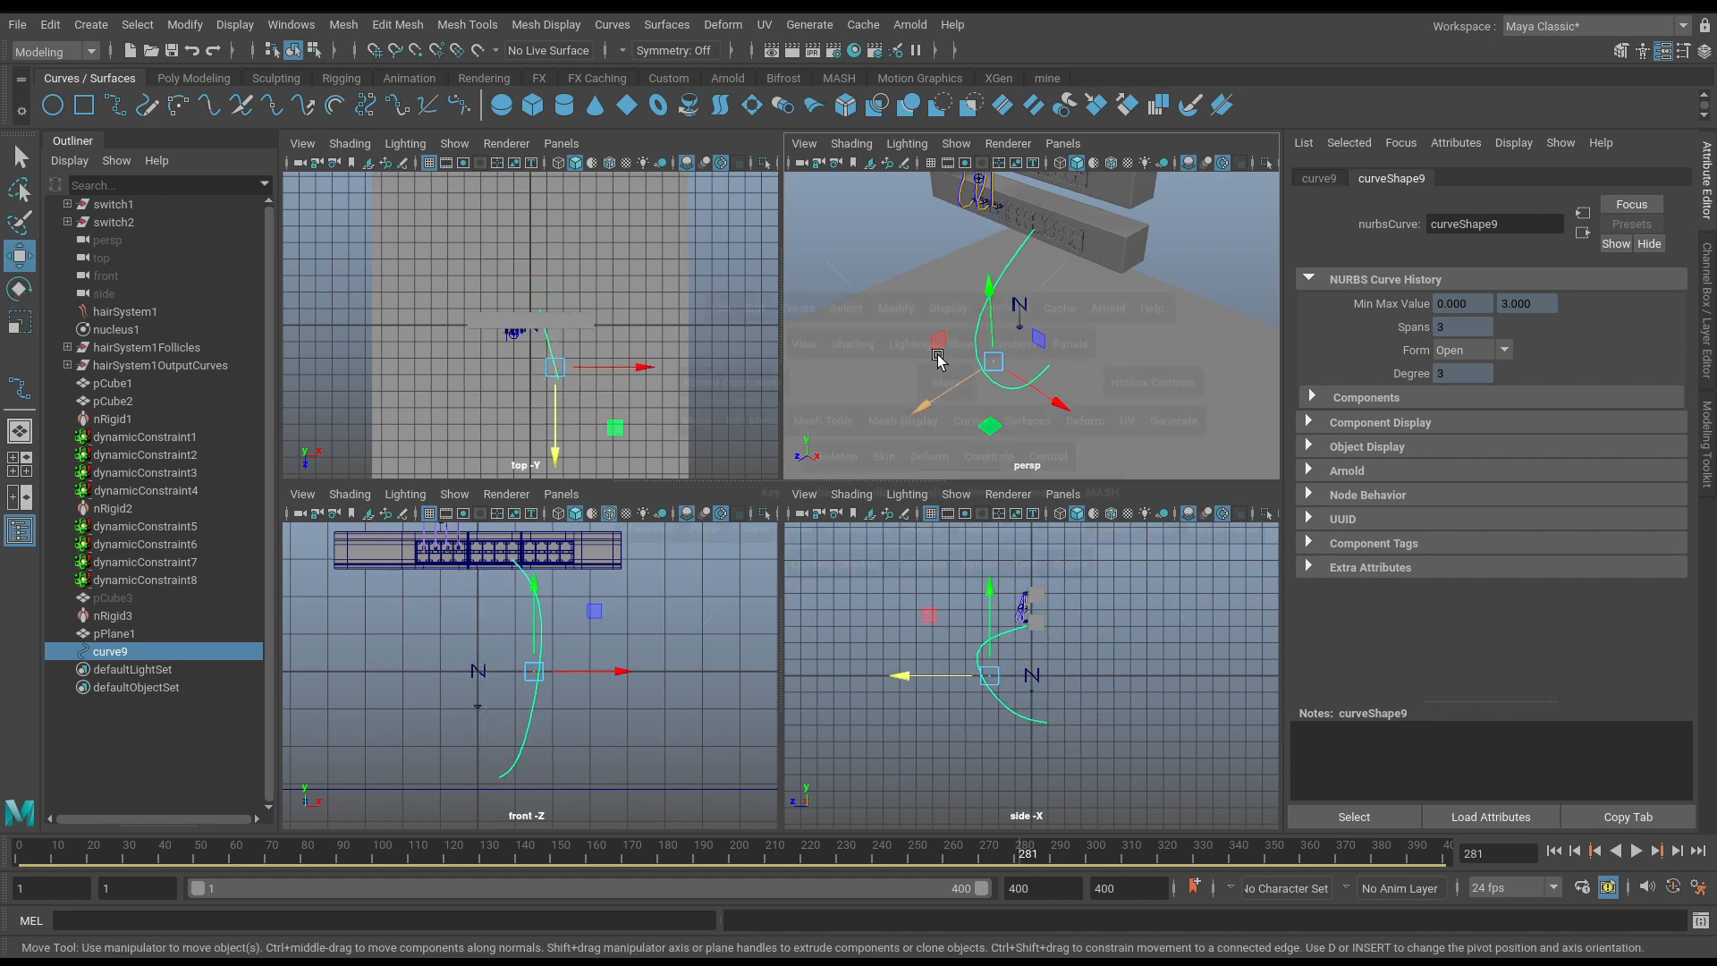
key("space")
scroll(1074, 565, "up", 5)
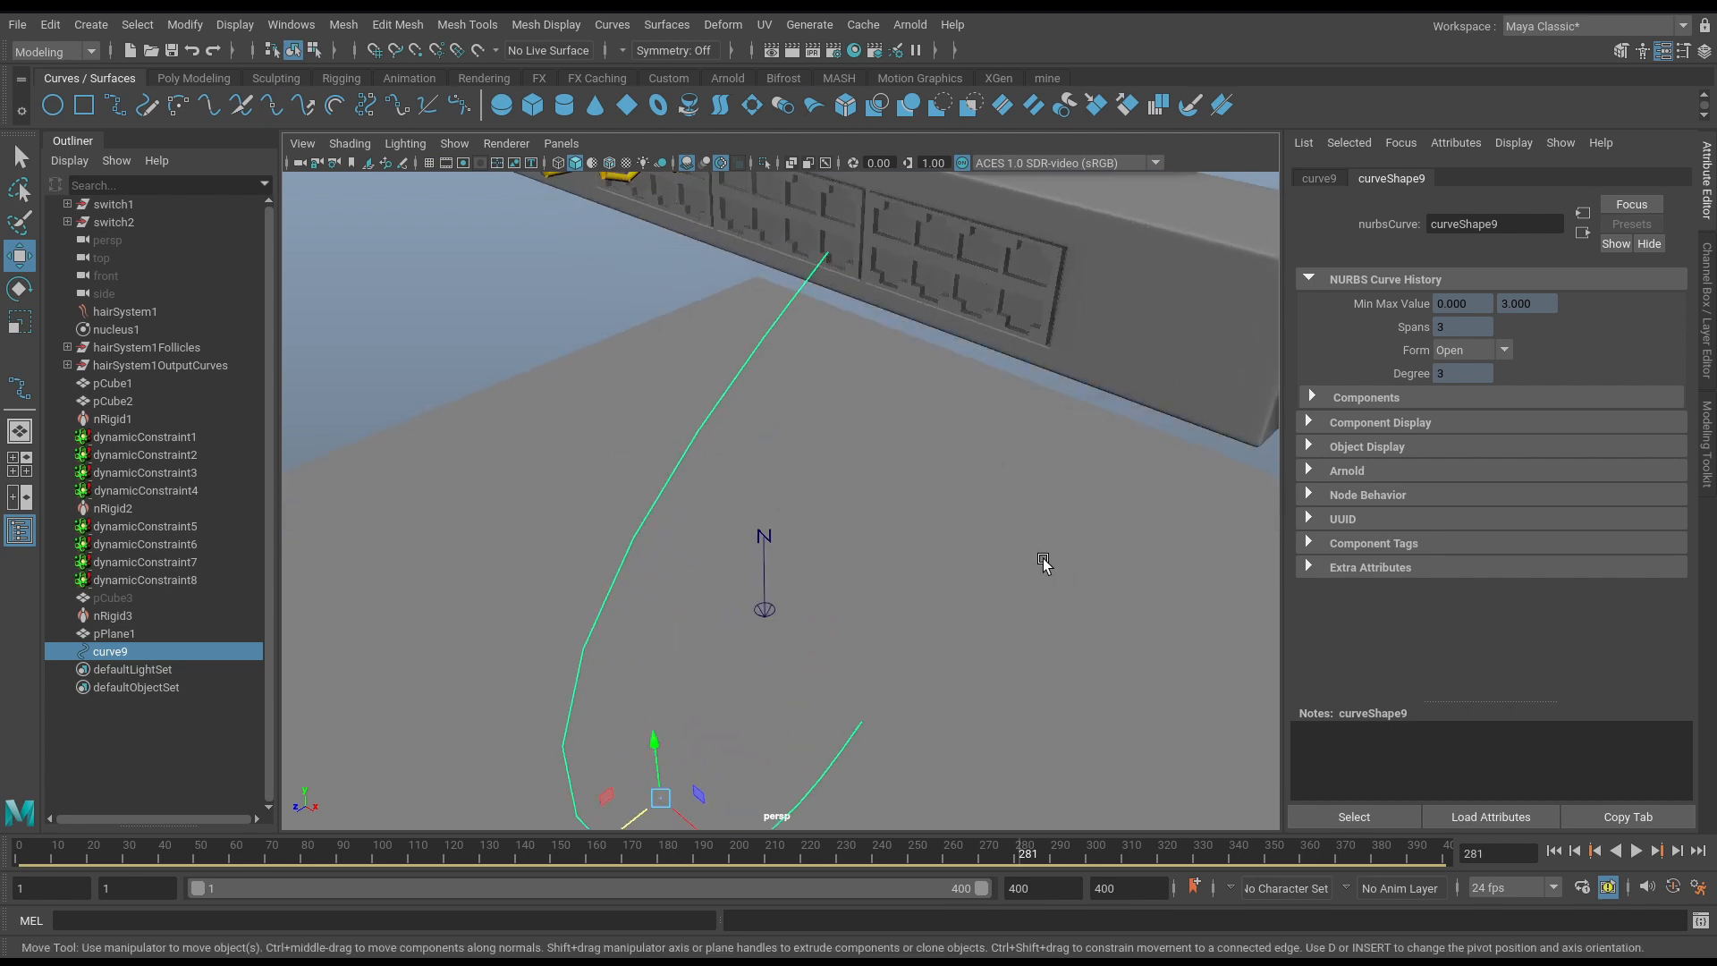
scroll(1042, 545, "down", 3)
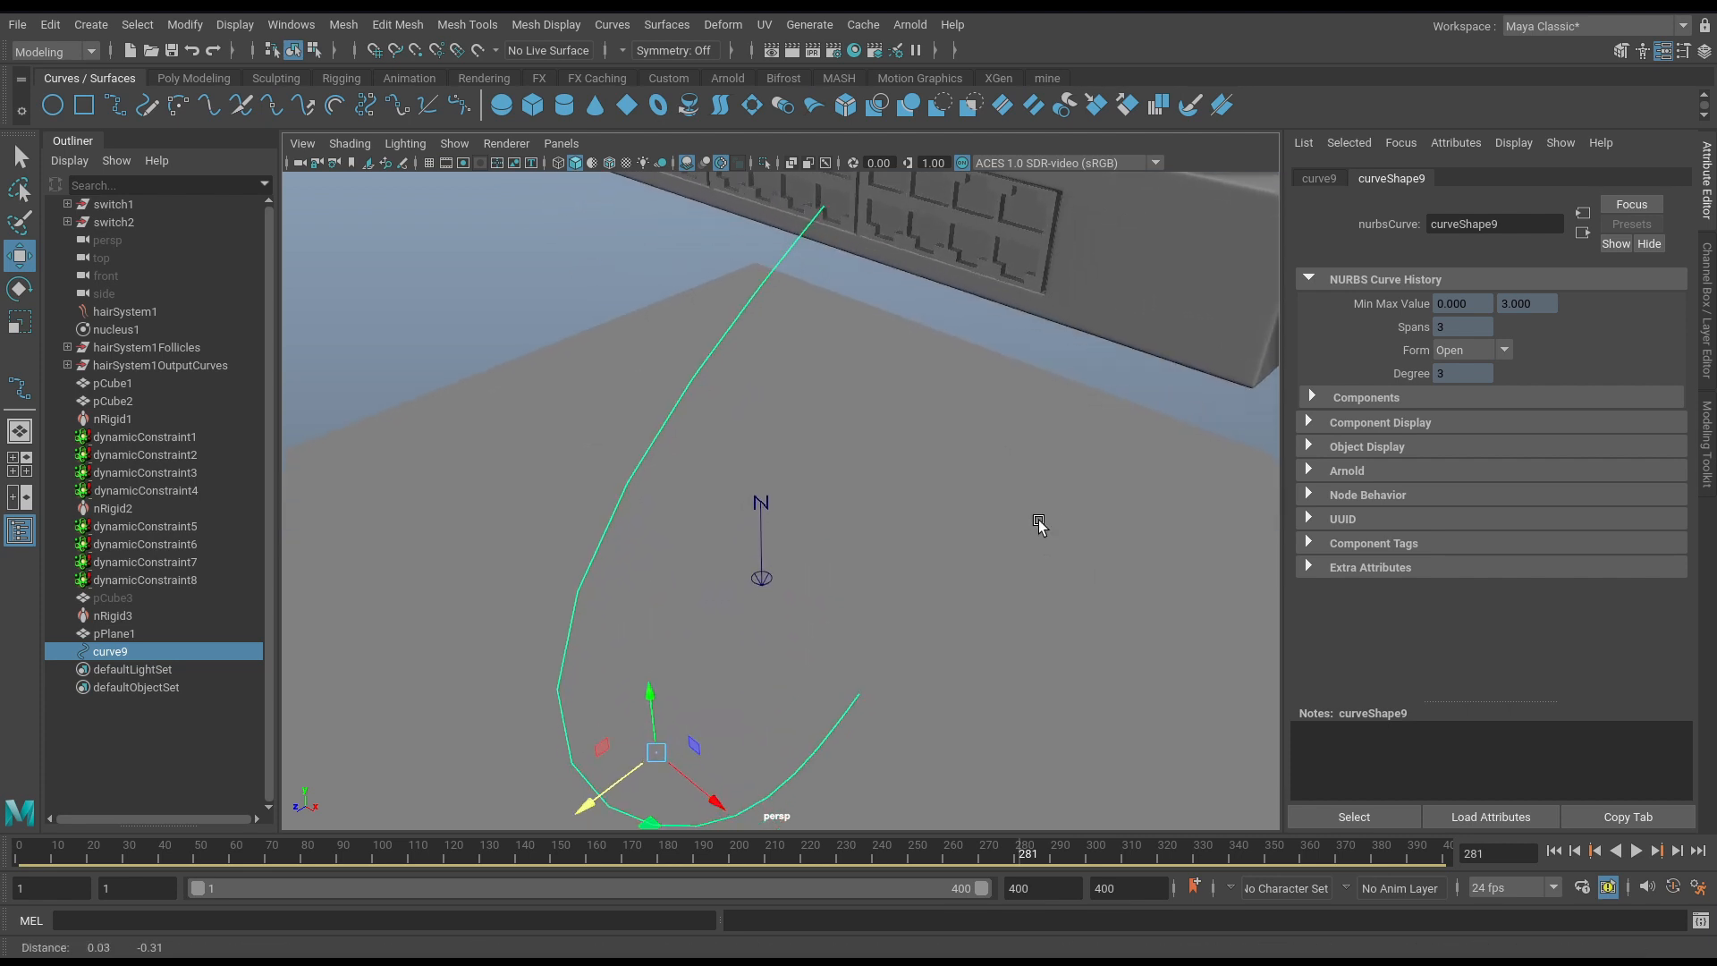
left_click(603, 770)
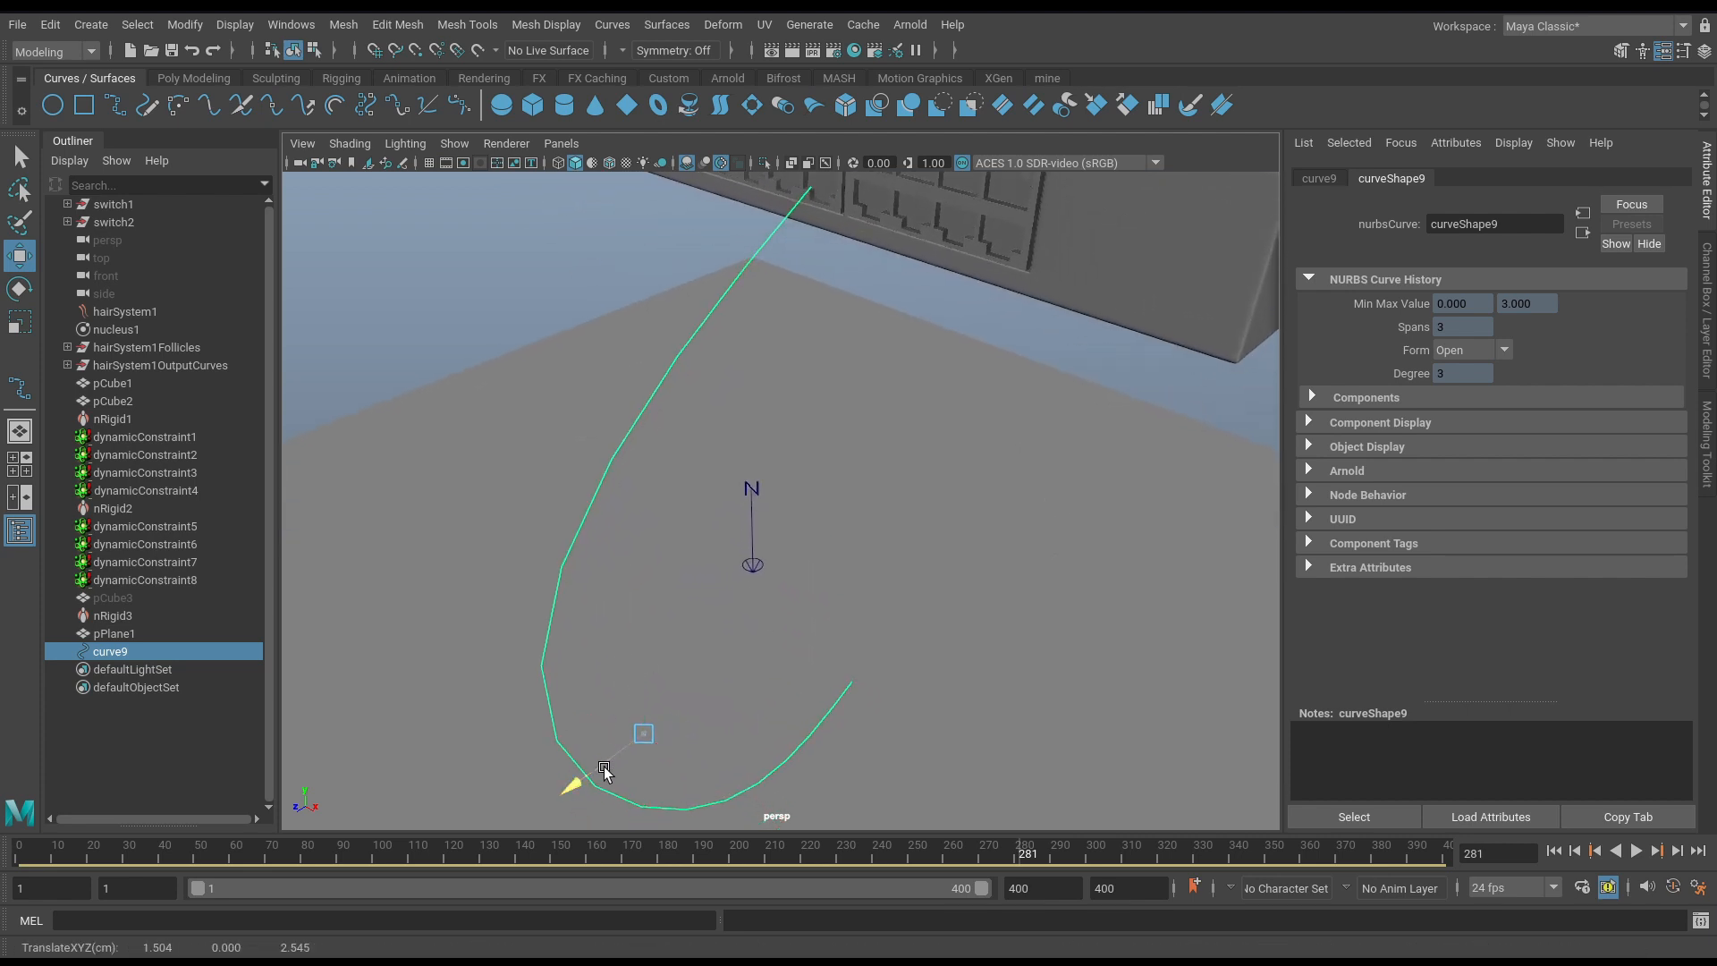
left_click_drag(604, 769, 762, 378)
Rebuild the floor cable curve as a uniform cubic curve with 22 spans.
key("space")
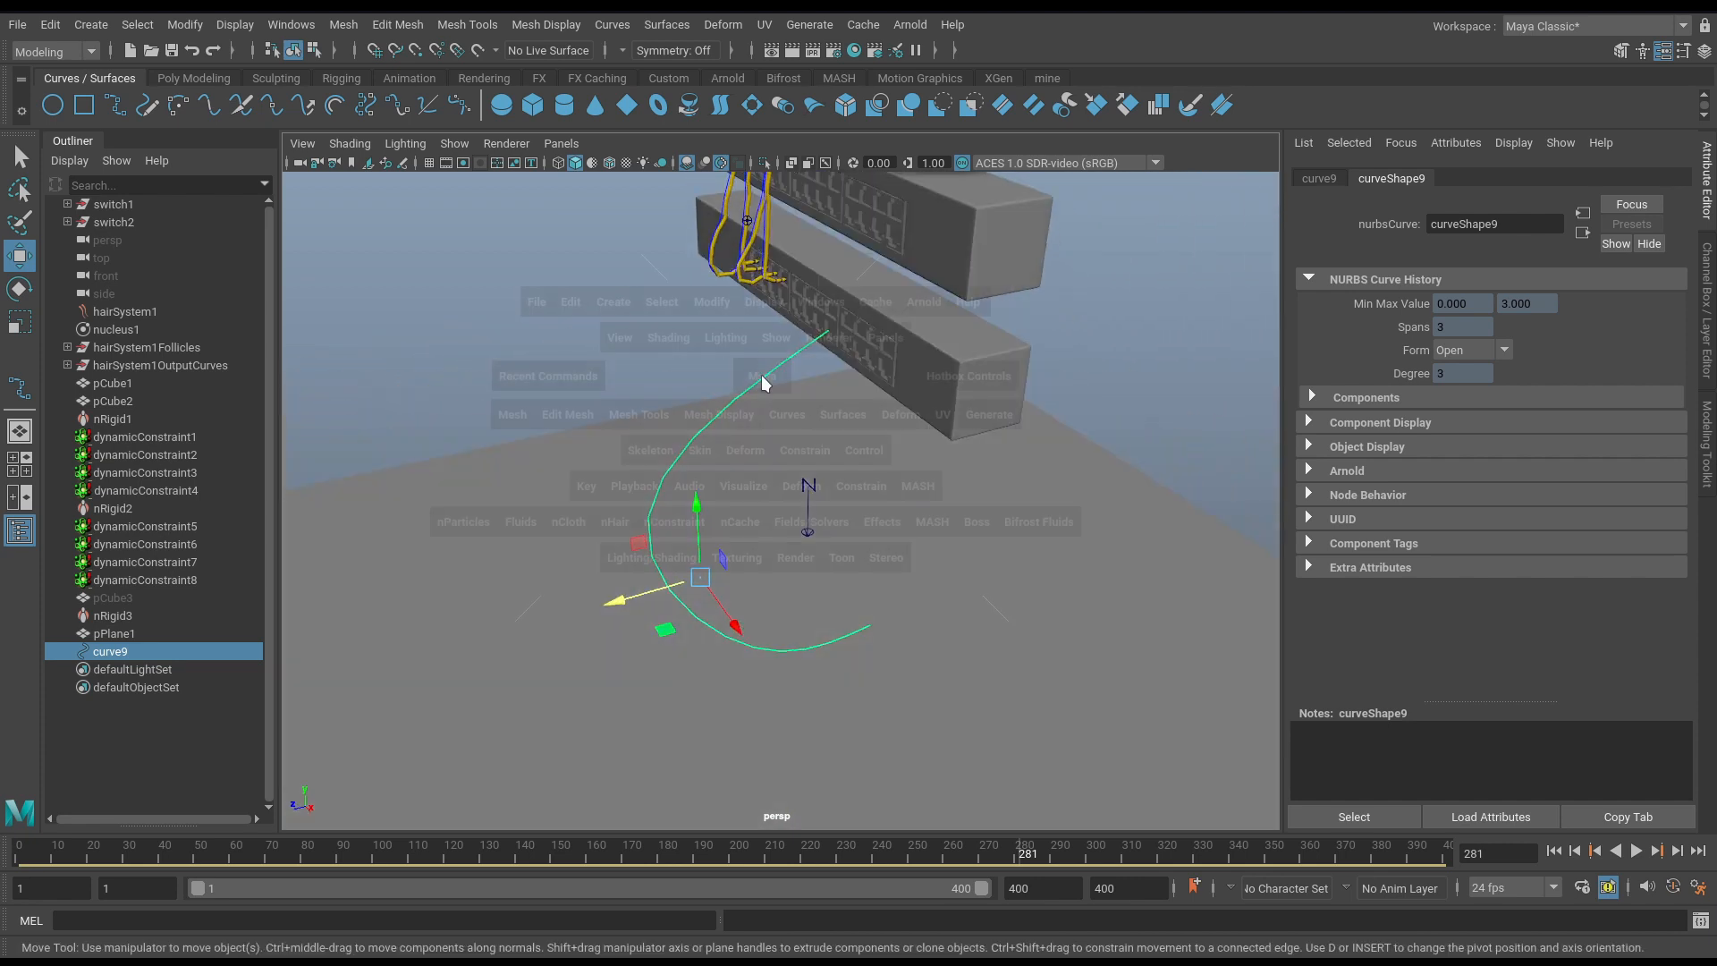
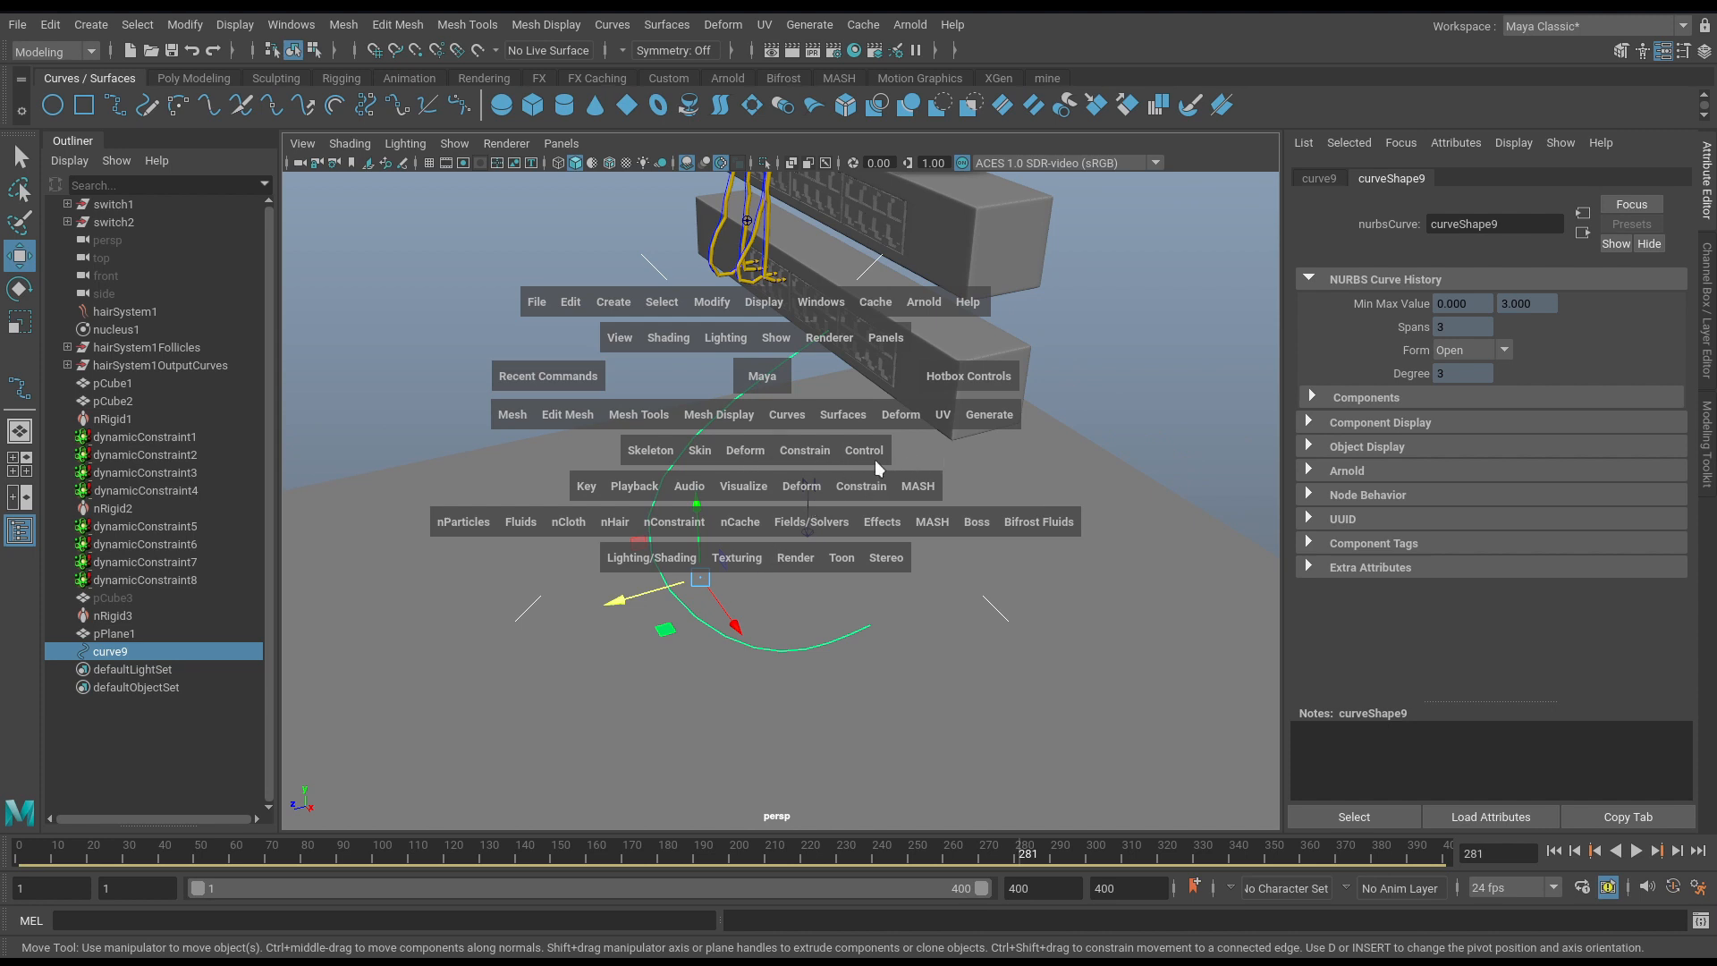
left_click(794, 416)
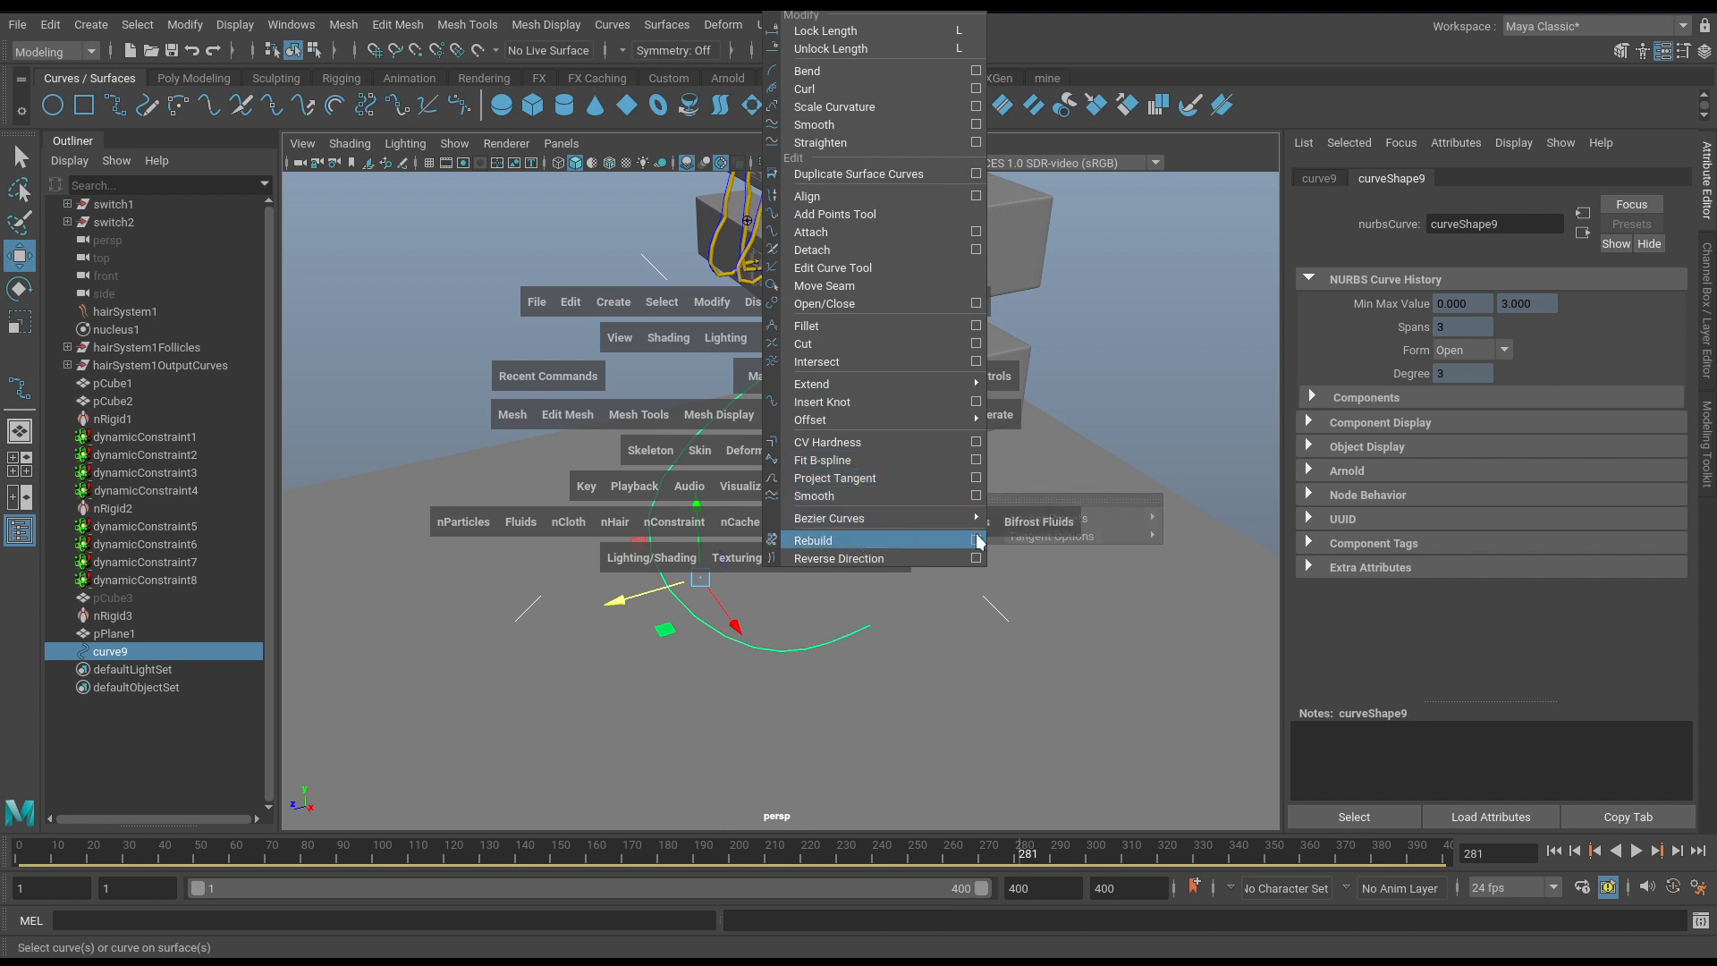
left_click(976, 540)
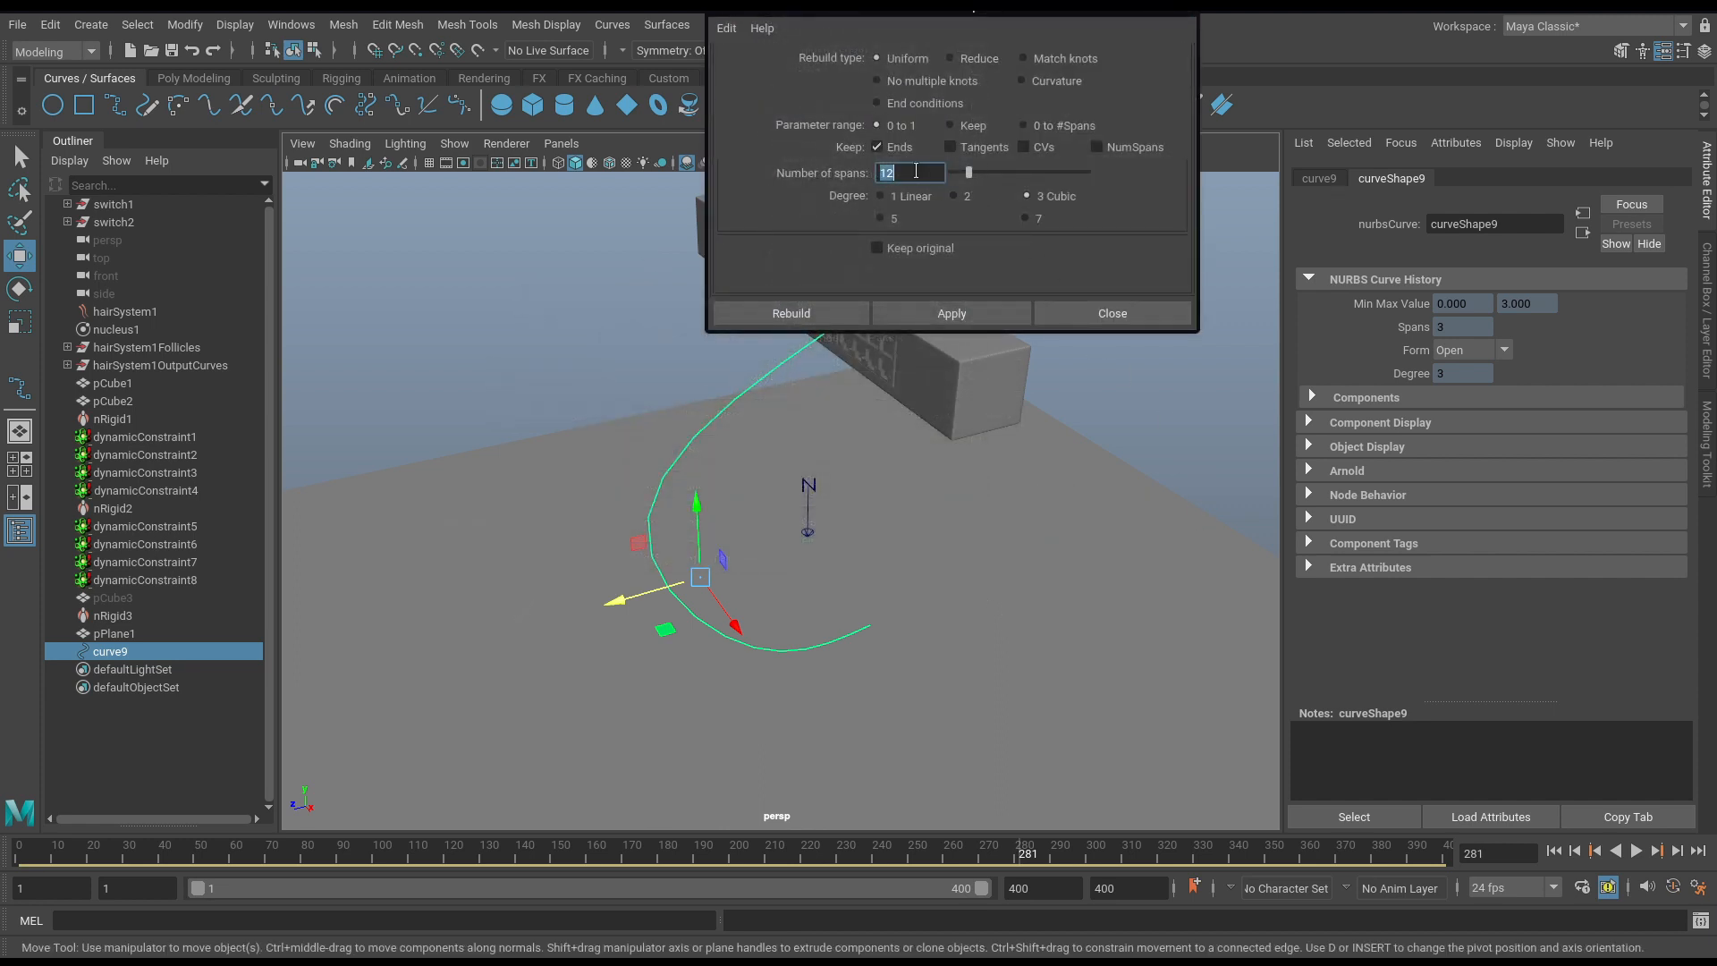
left_click(823, 308)
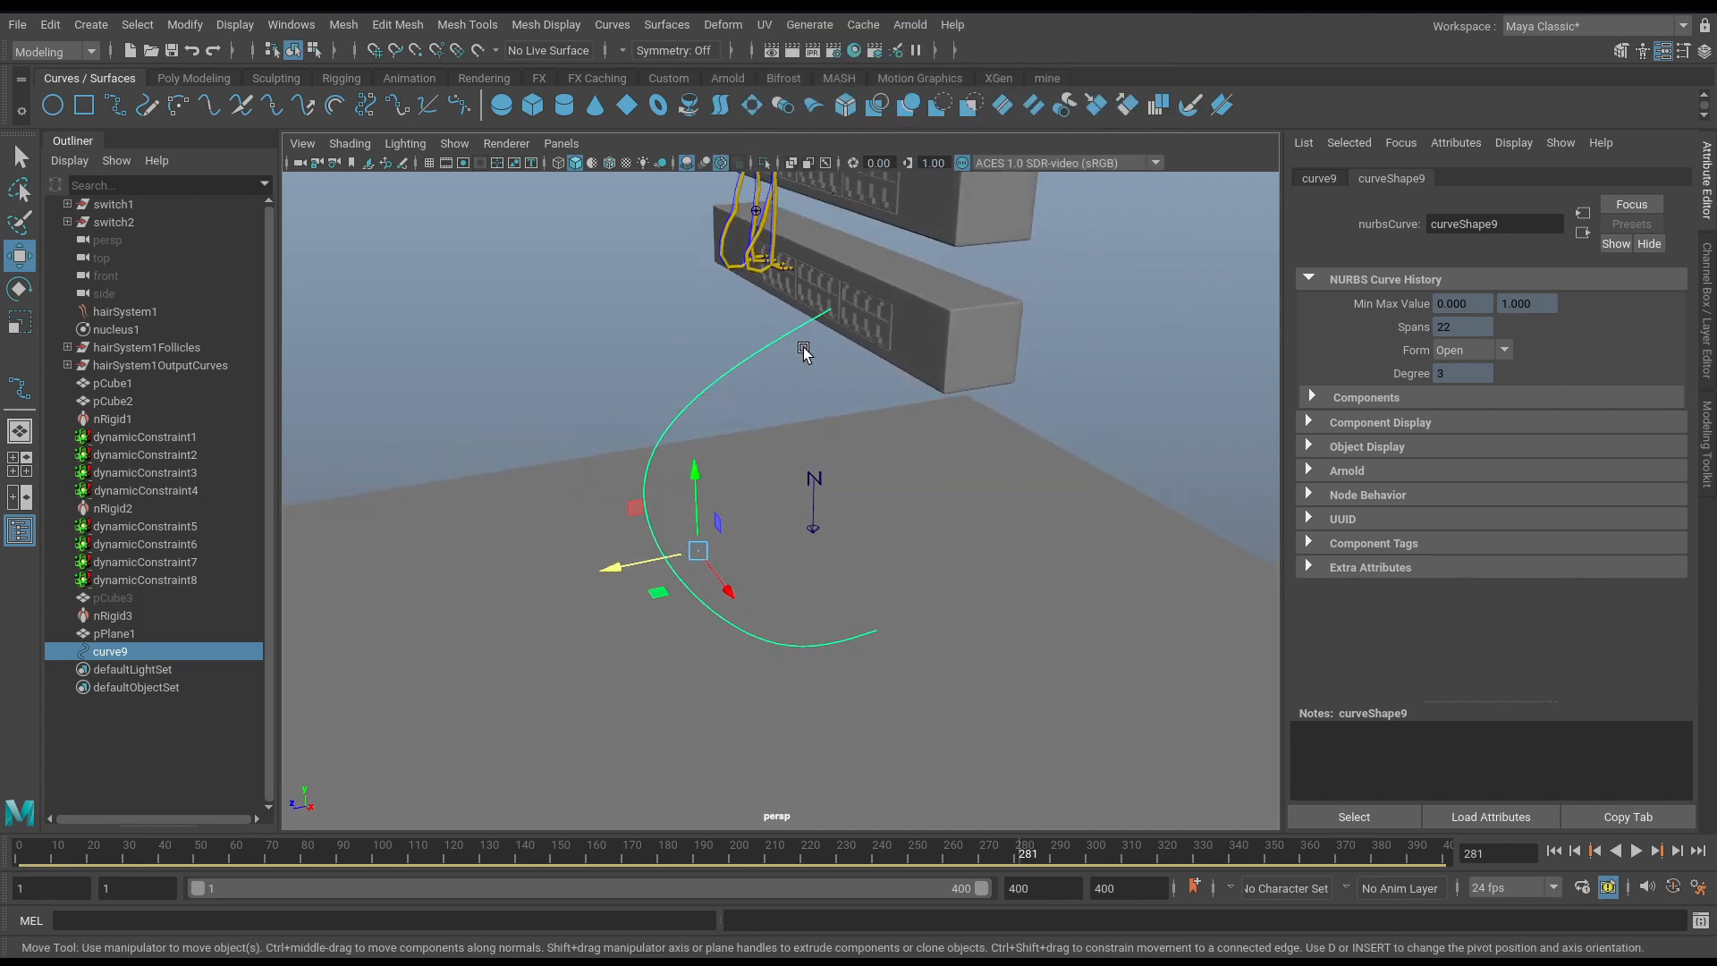
Smooth the rebuilt cable curve.
key("space")
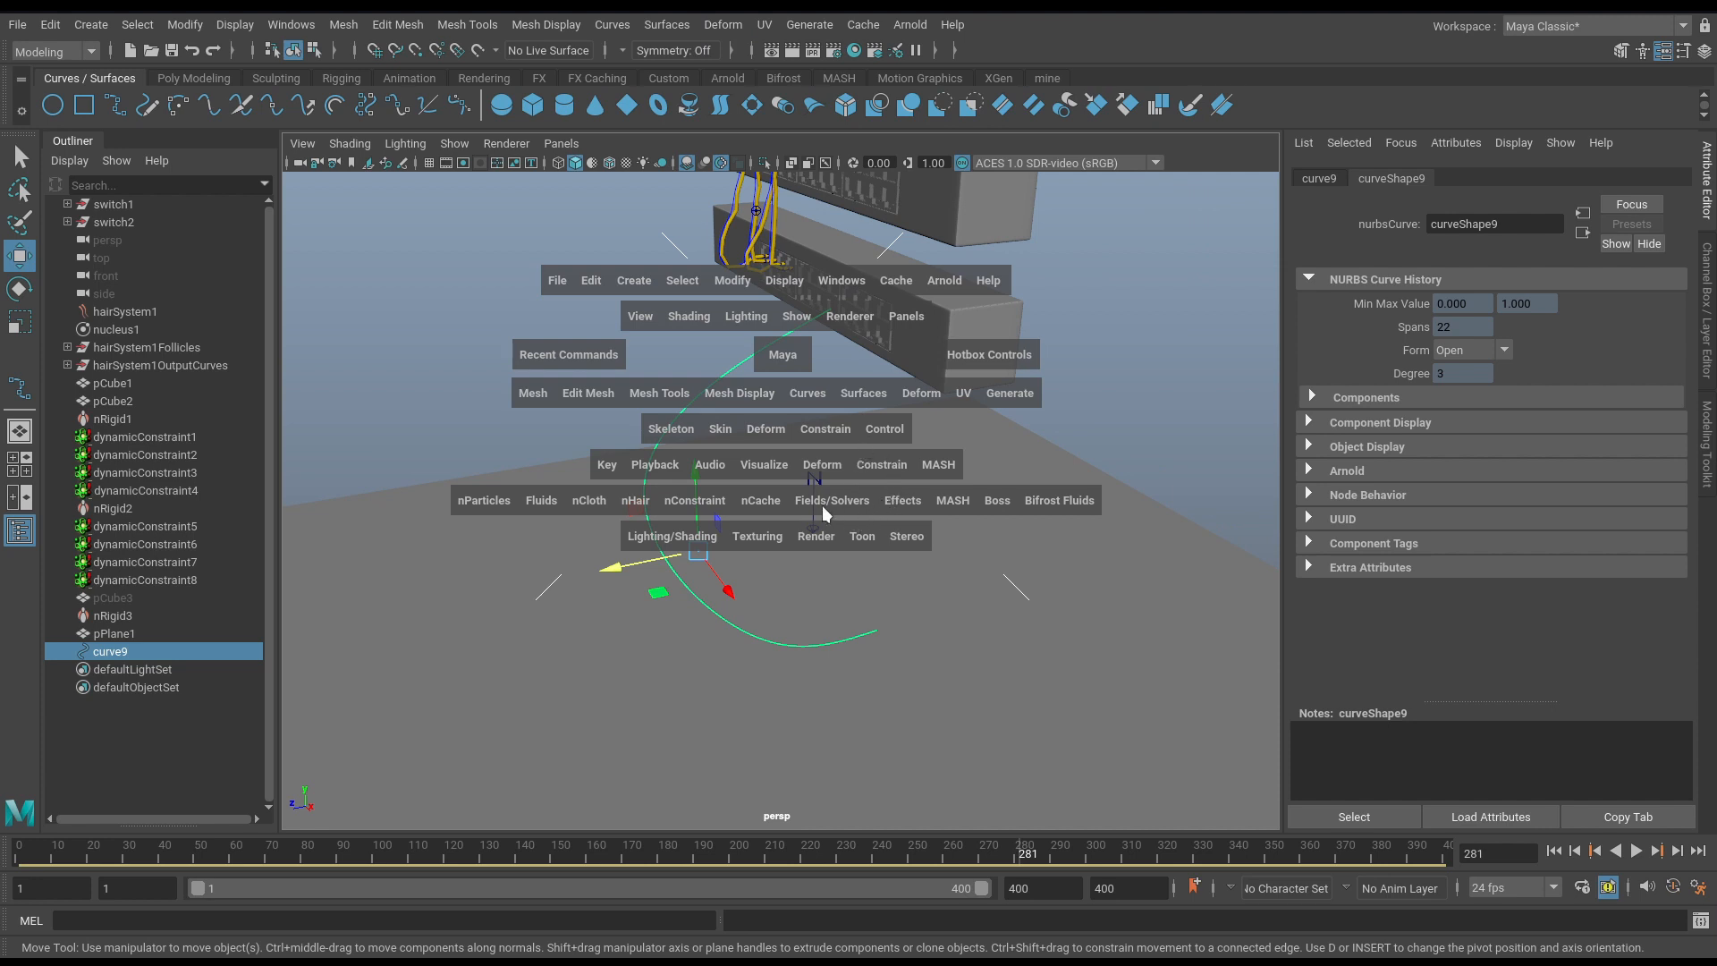
left_click(809, 394)
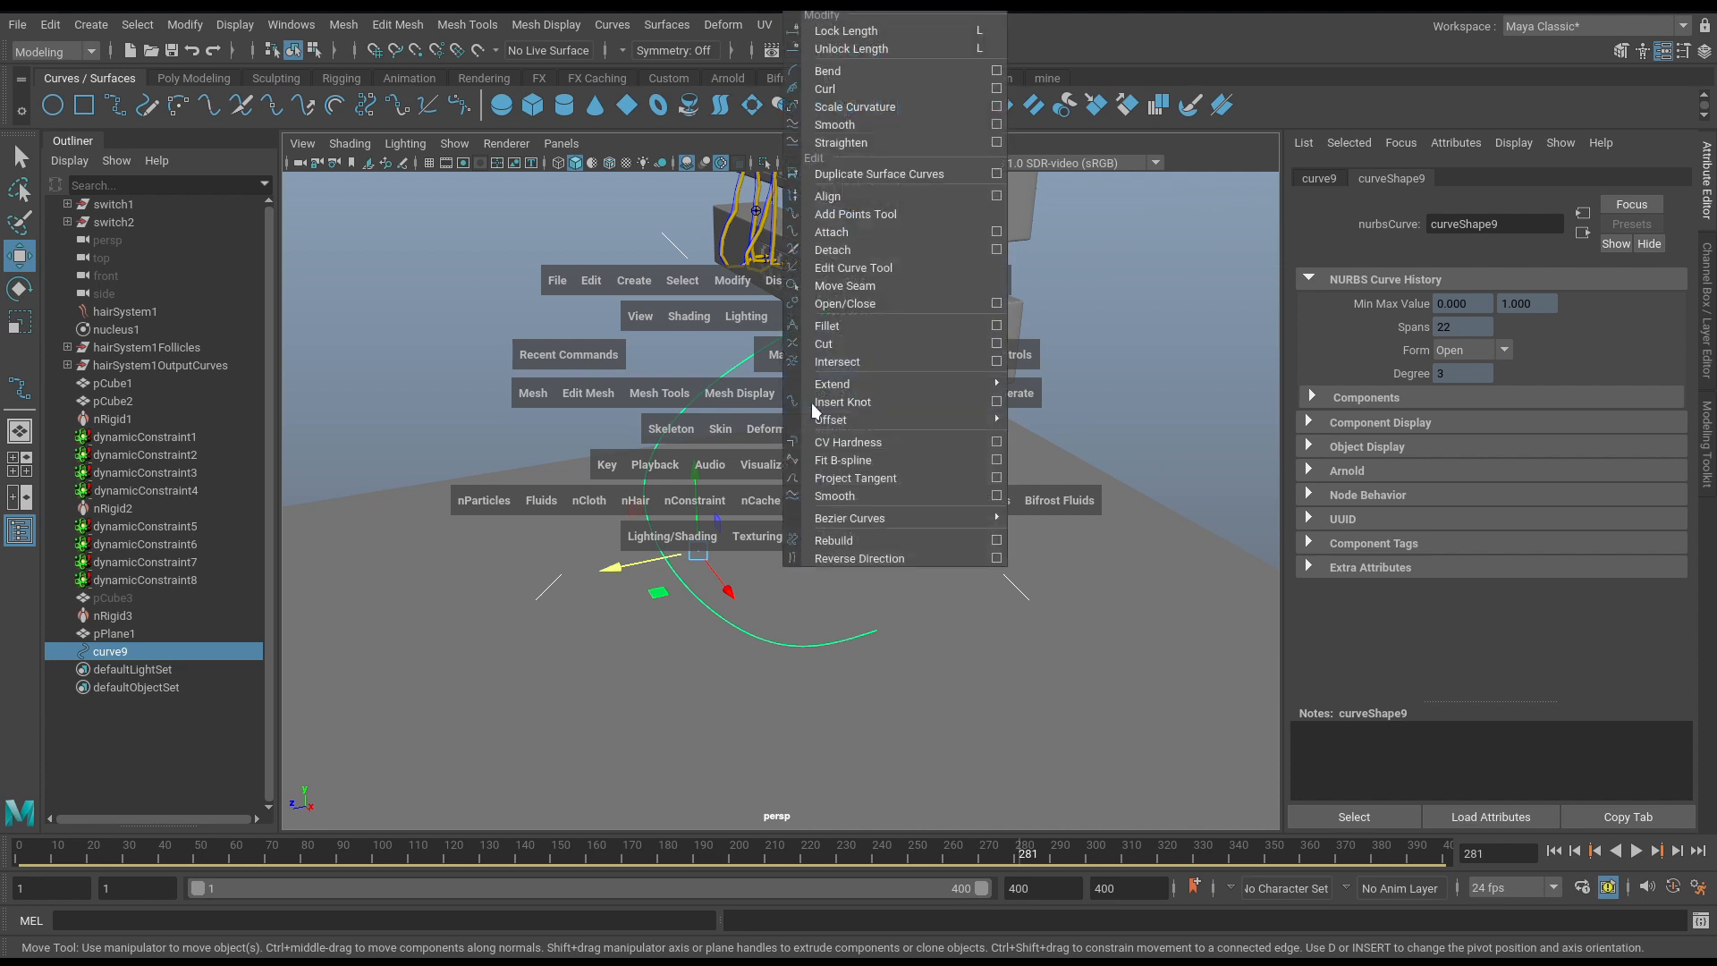
left_click(900, 126)
Flatten the curve's control vertices nearest the port vertically, raise them to port height, and lift the next vertex slightly to ease the bend.
middle_click_drag(832, 502, 828, 552, "alt")
left_click_drag(828, 552, 838, 539, "alt")
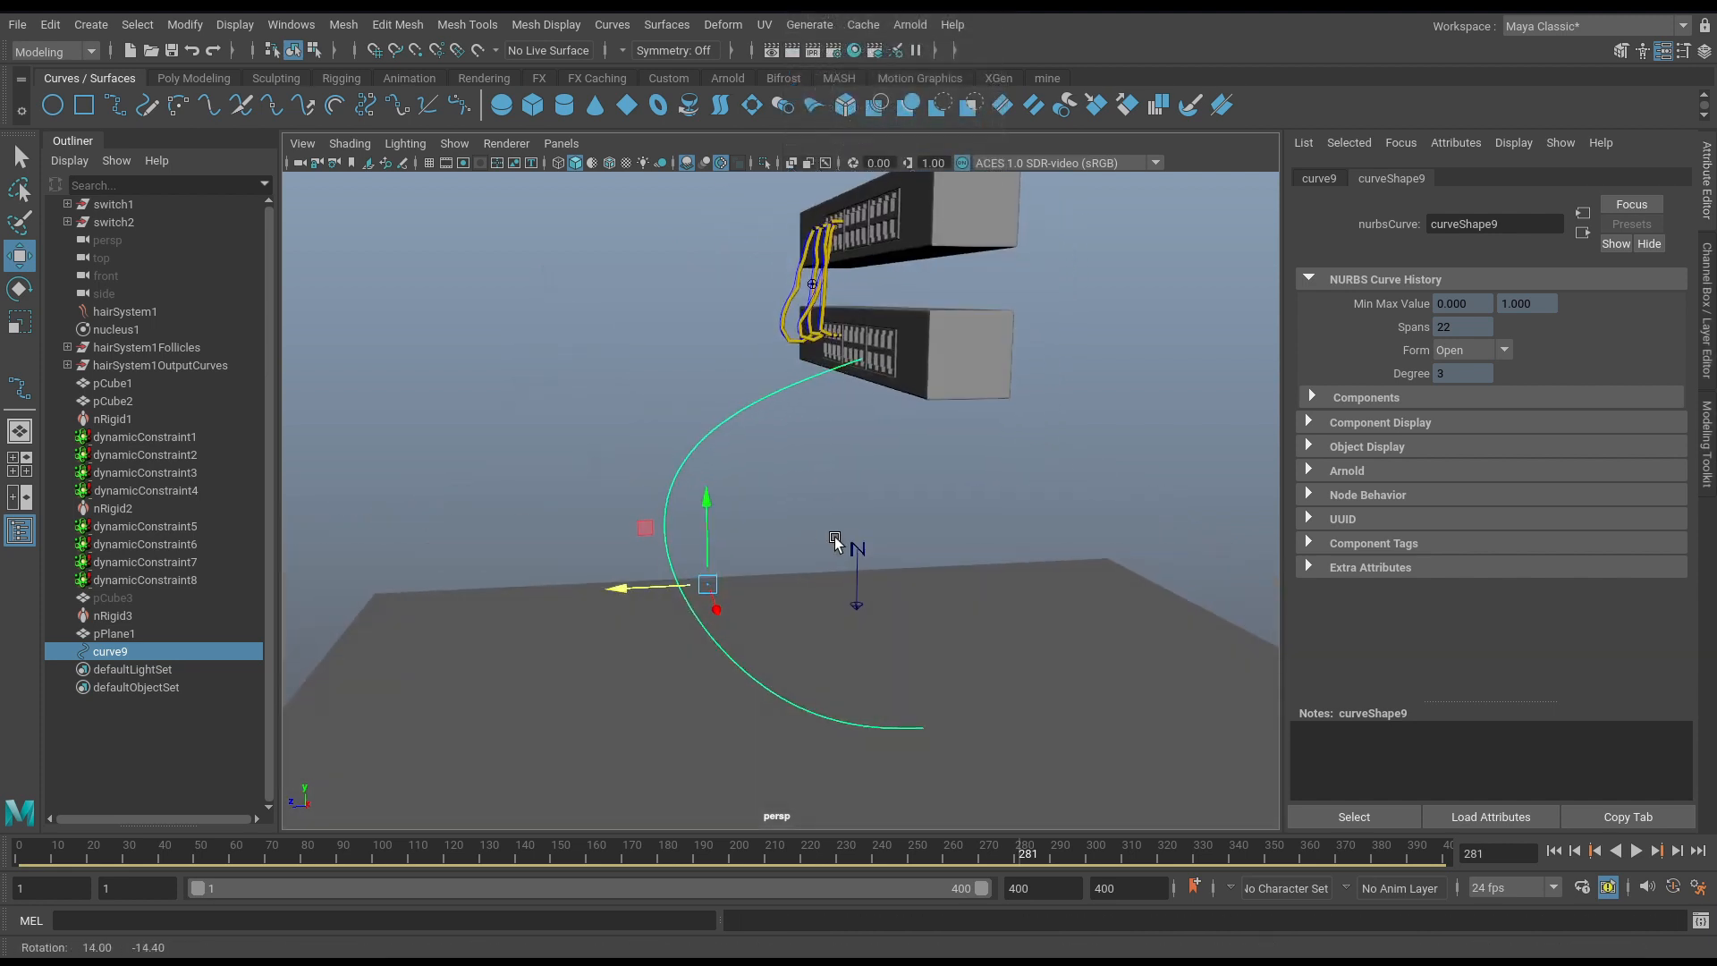
right_click_drag(838, 539, 1046, 533, "alt")
middle_click_drag(1076, 394, 1009, 664, "alt")
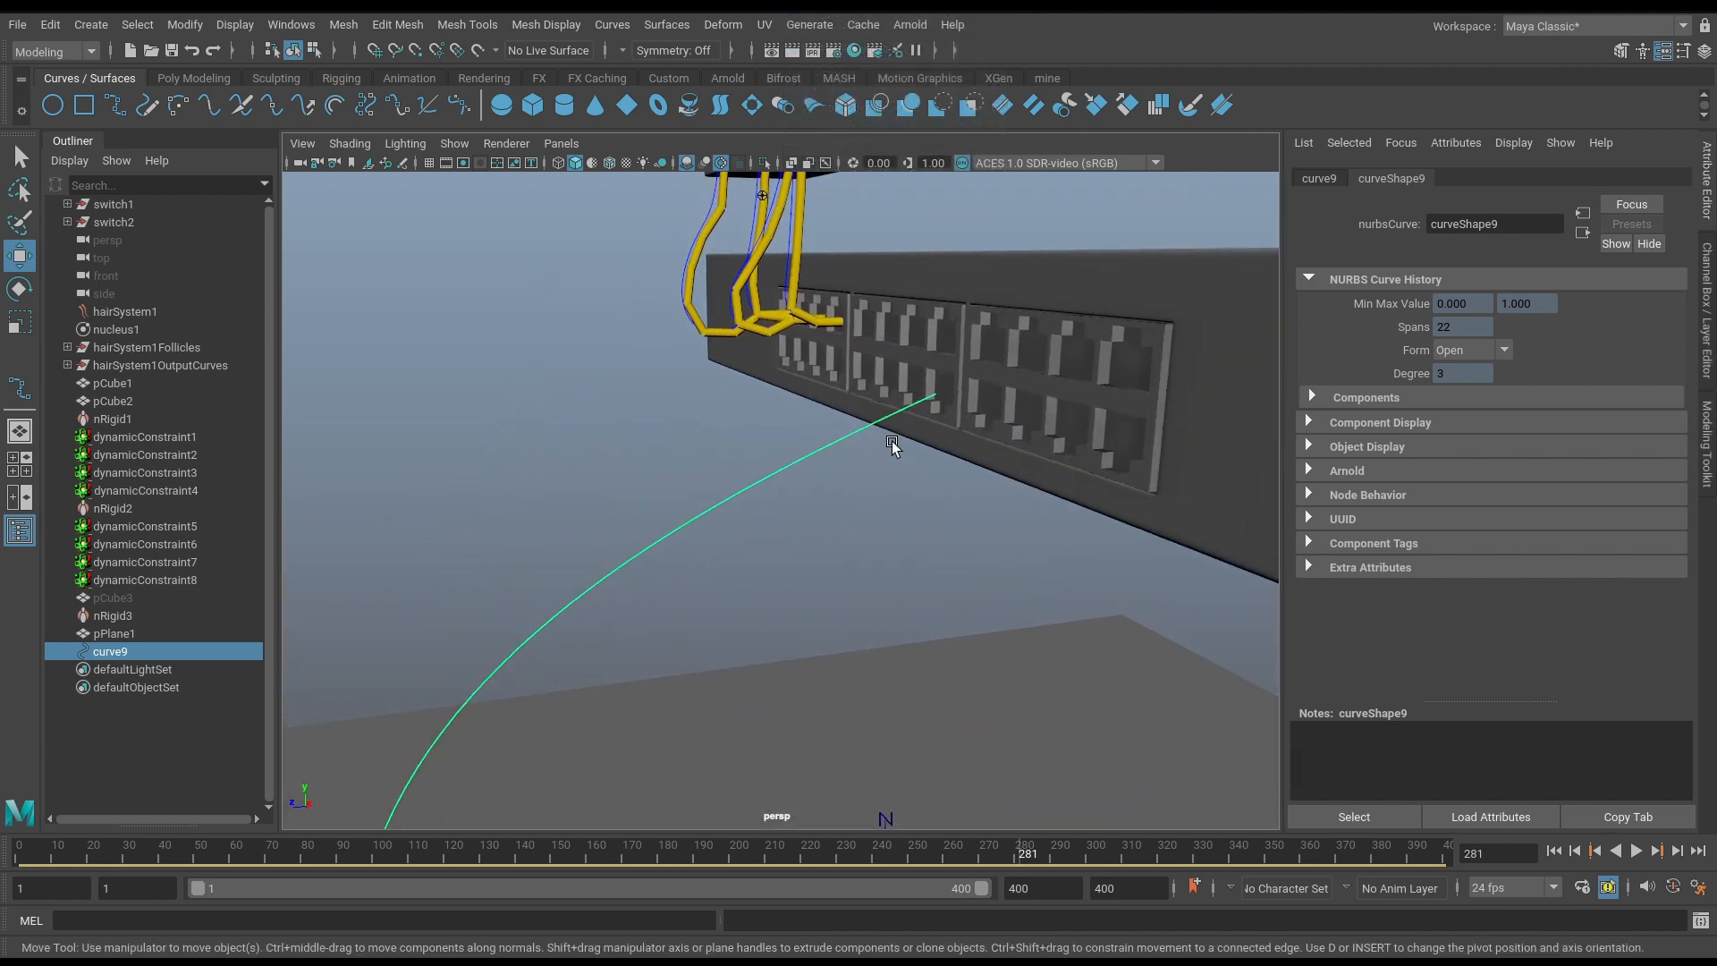
right_click_drag(861, 433, 787, 436)
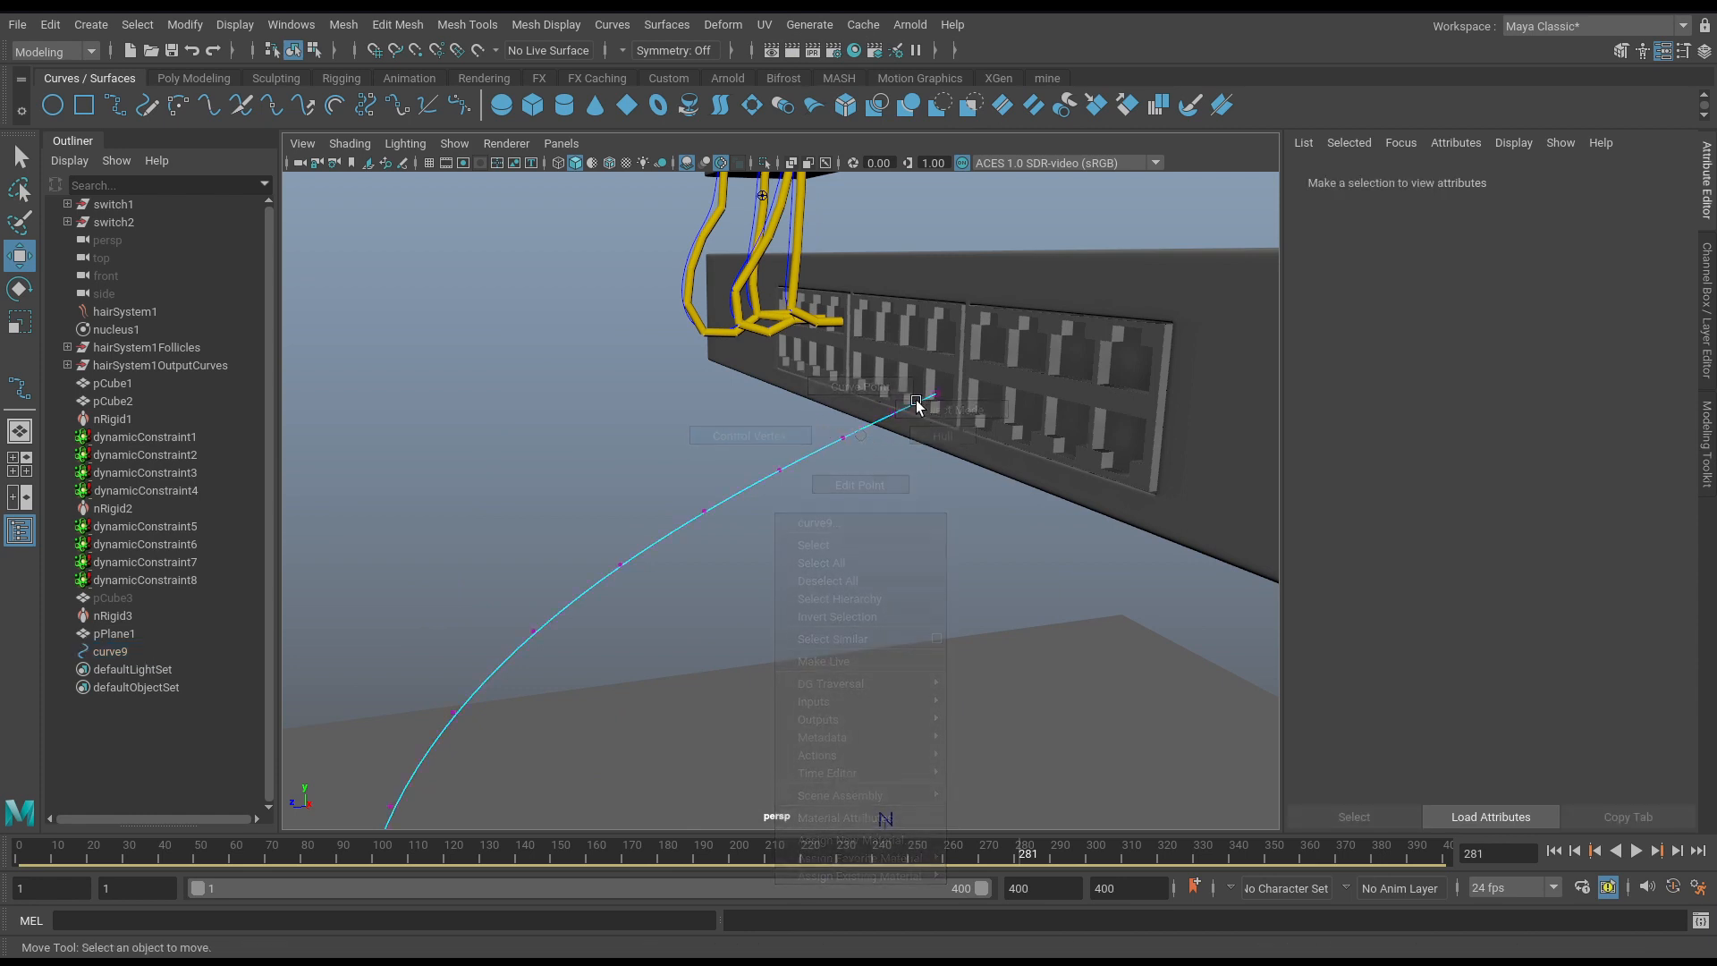
left_click_drag(835, 374, 1025, 492)
key("r")
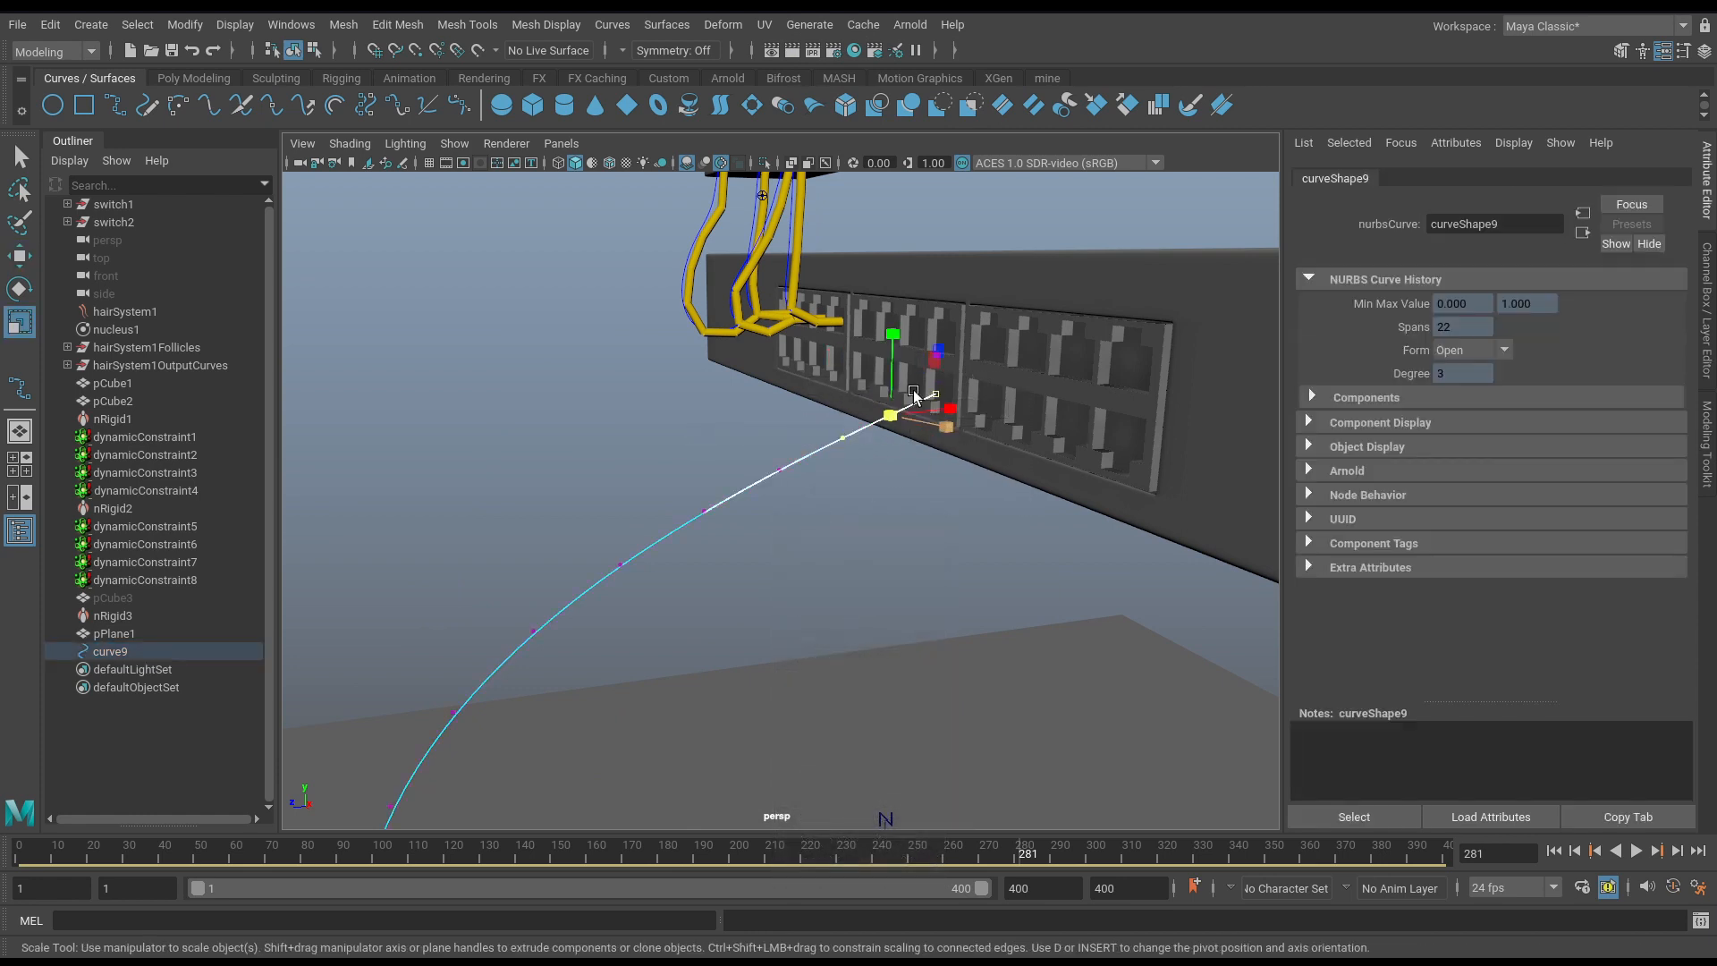
left_click_drag(901, 339, 856, 470)
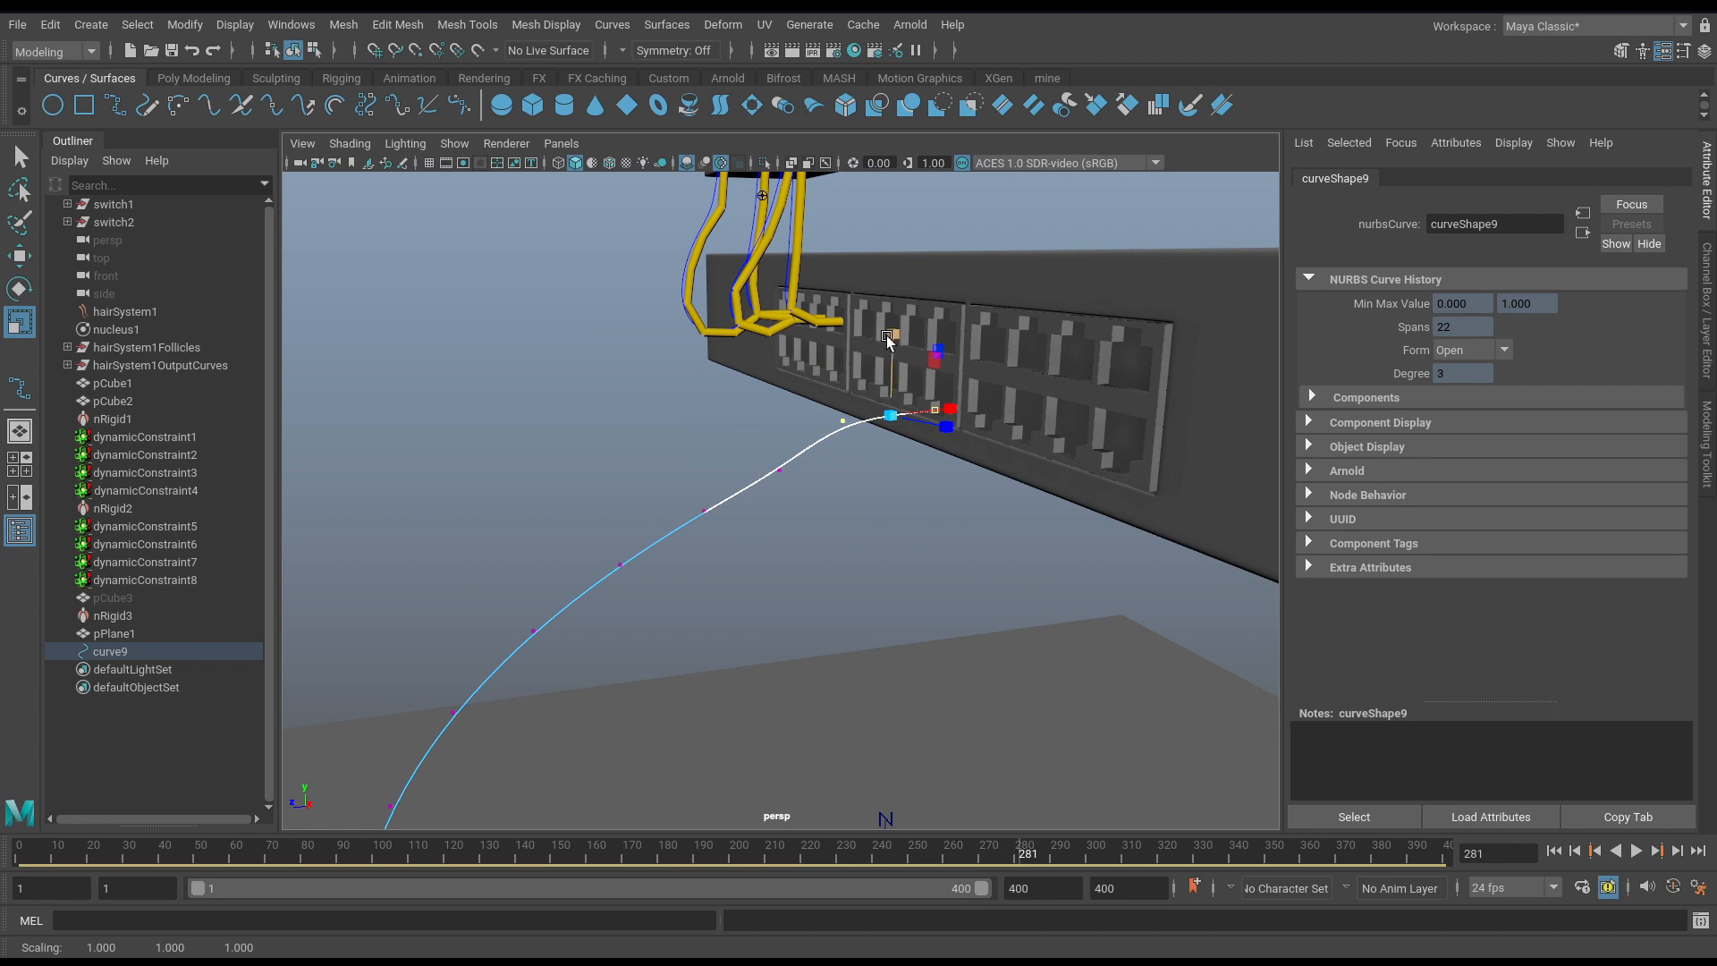
left_click_drag(887, 337, 878, 448)
key("w")
left_click_drag(895, 351, 895, 331)
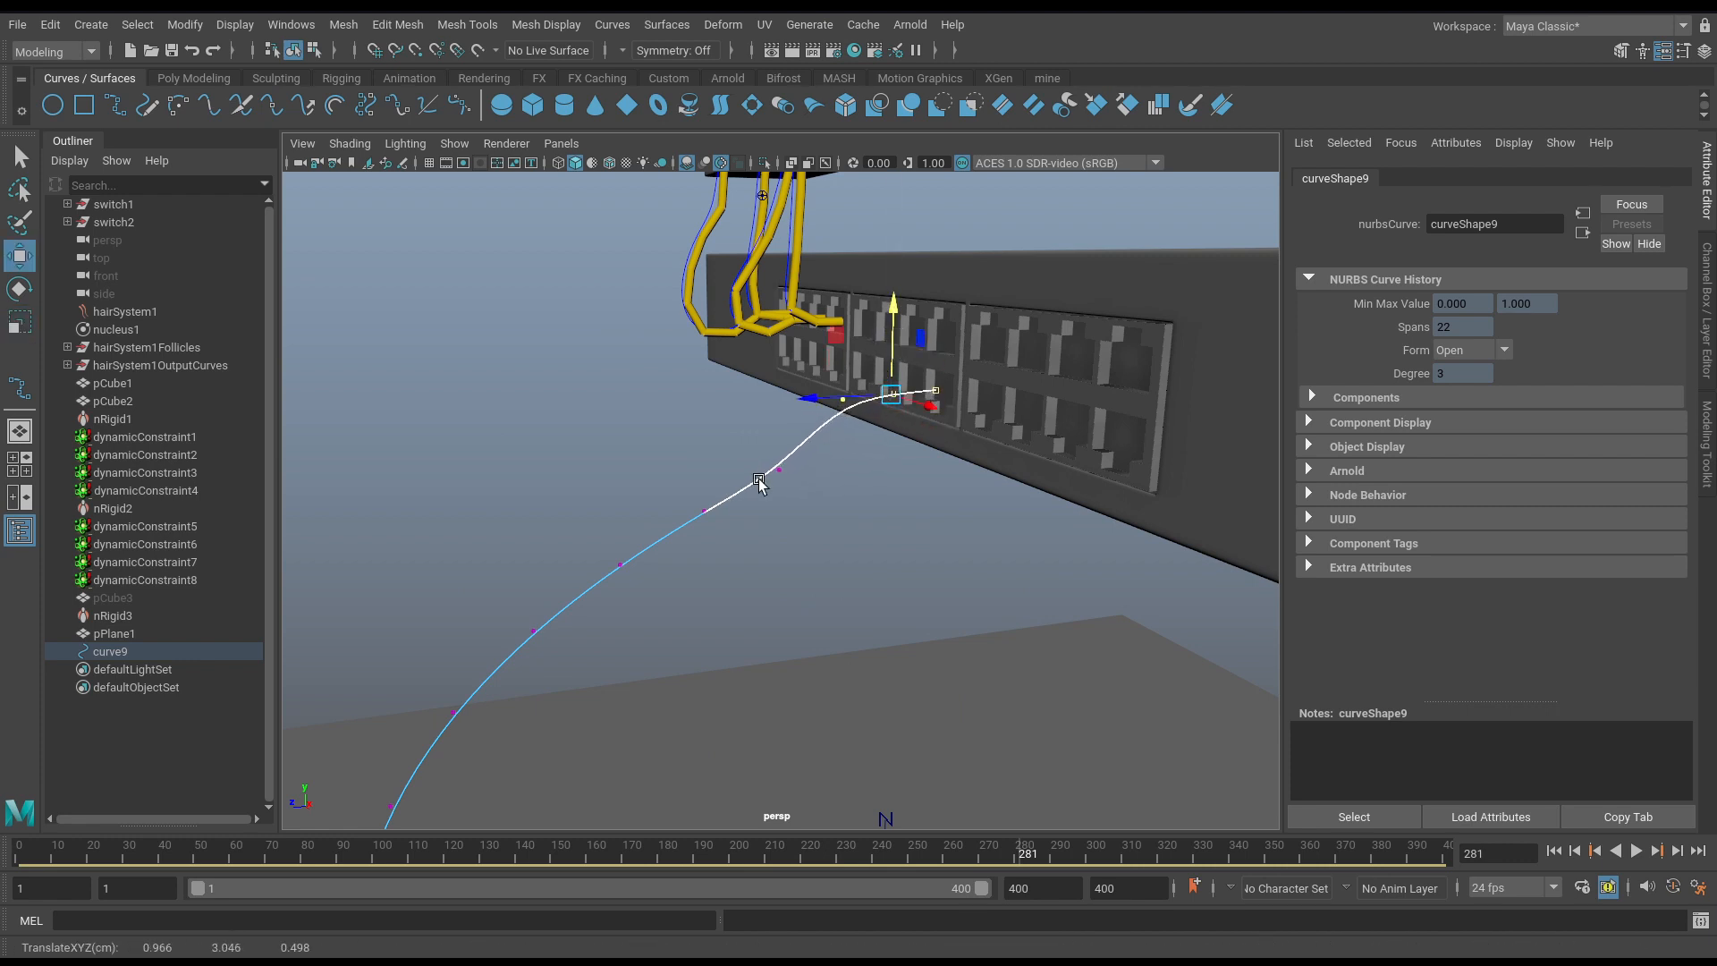
left_click(767, 483)
left_click(780, 469)
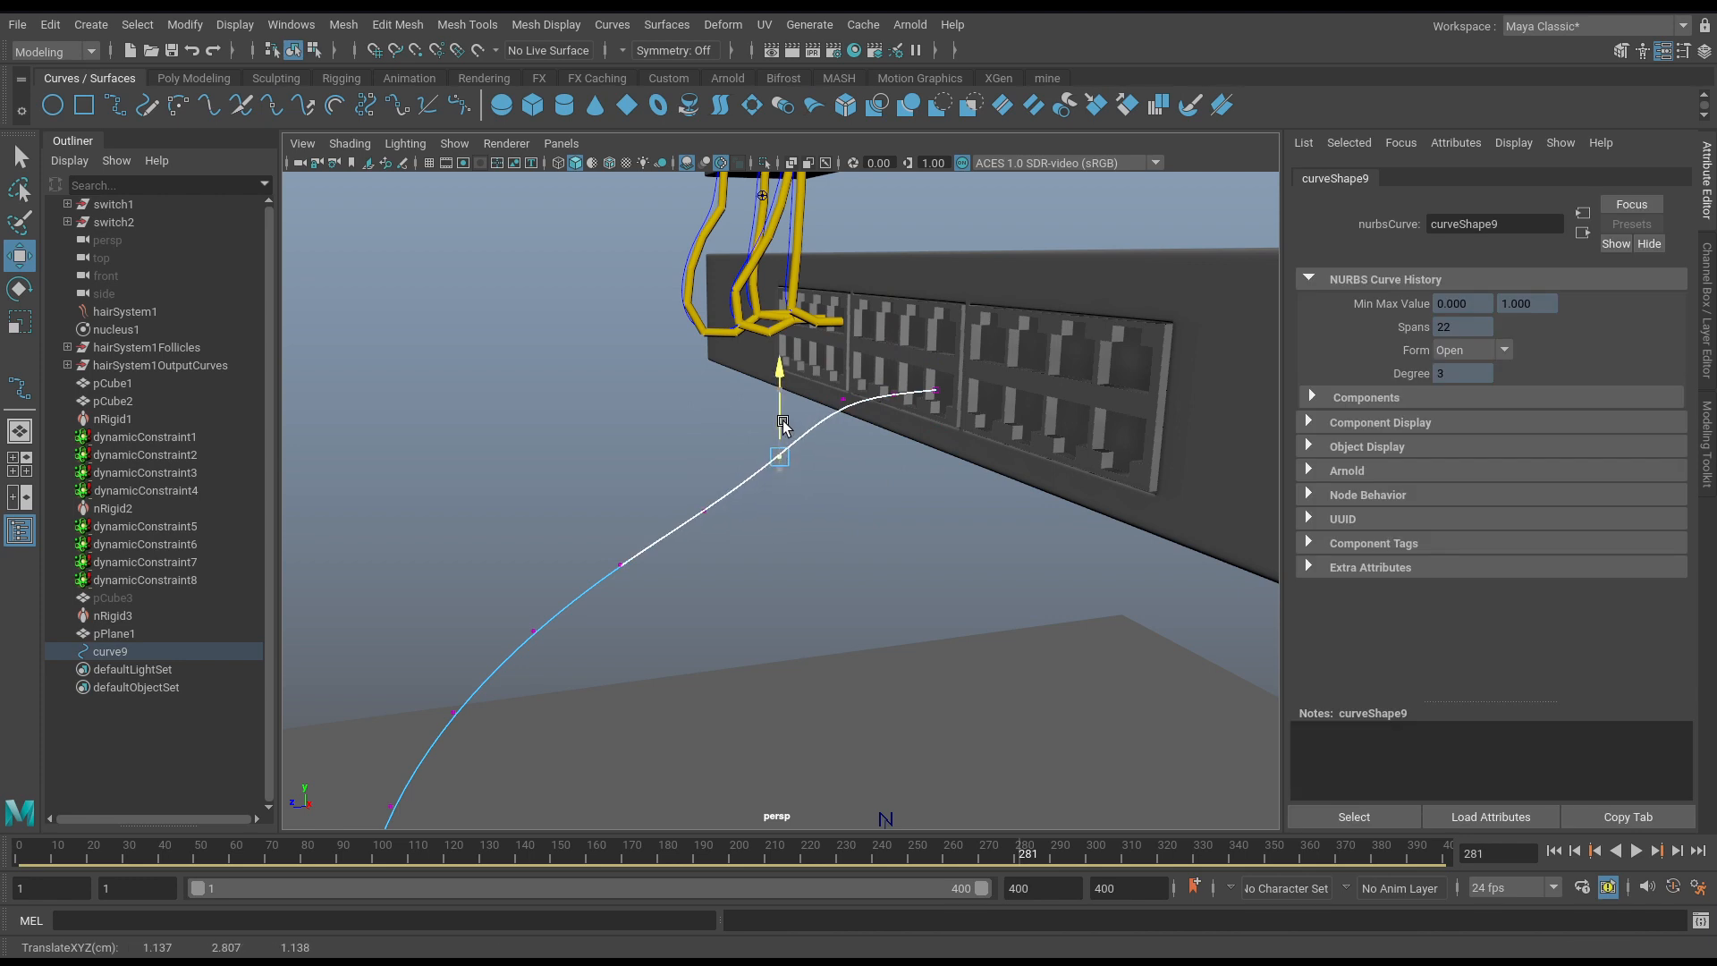
Play the cable simulation from the first frame, view it from the front of the switches, and rewind to frame 1.
left_click_drag(796, 449, 921, 628, "alt")
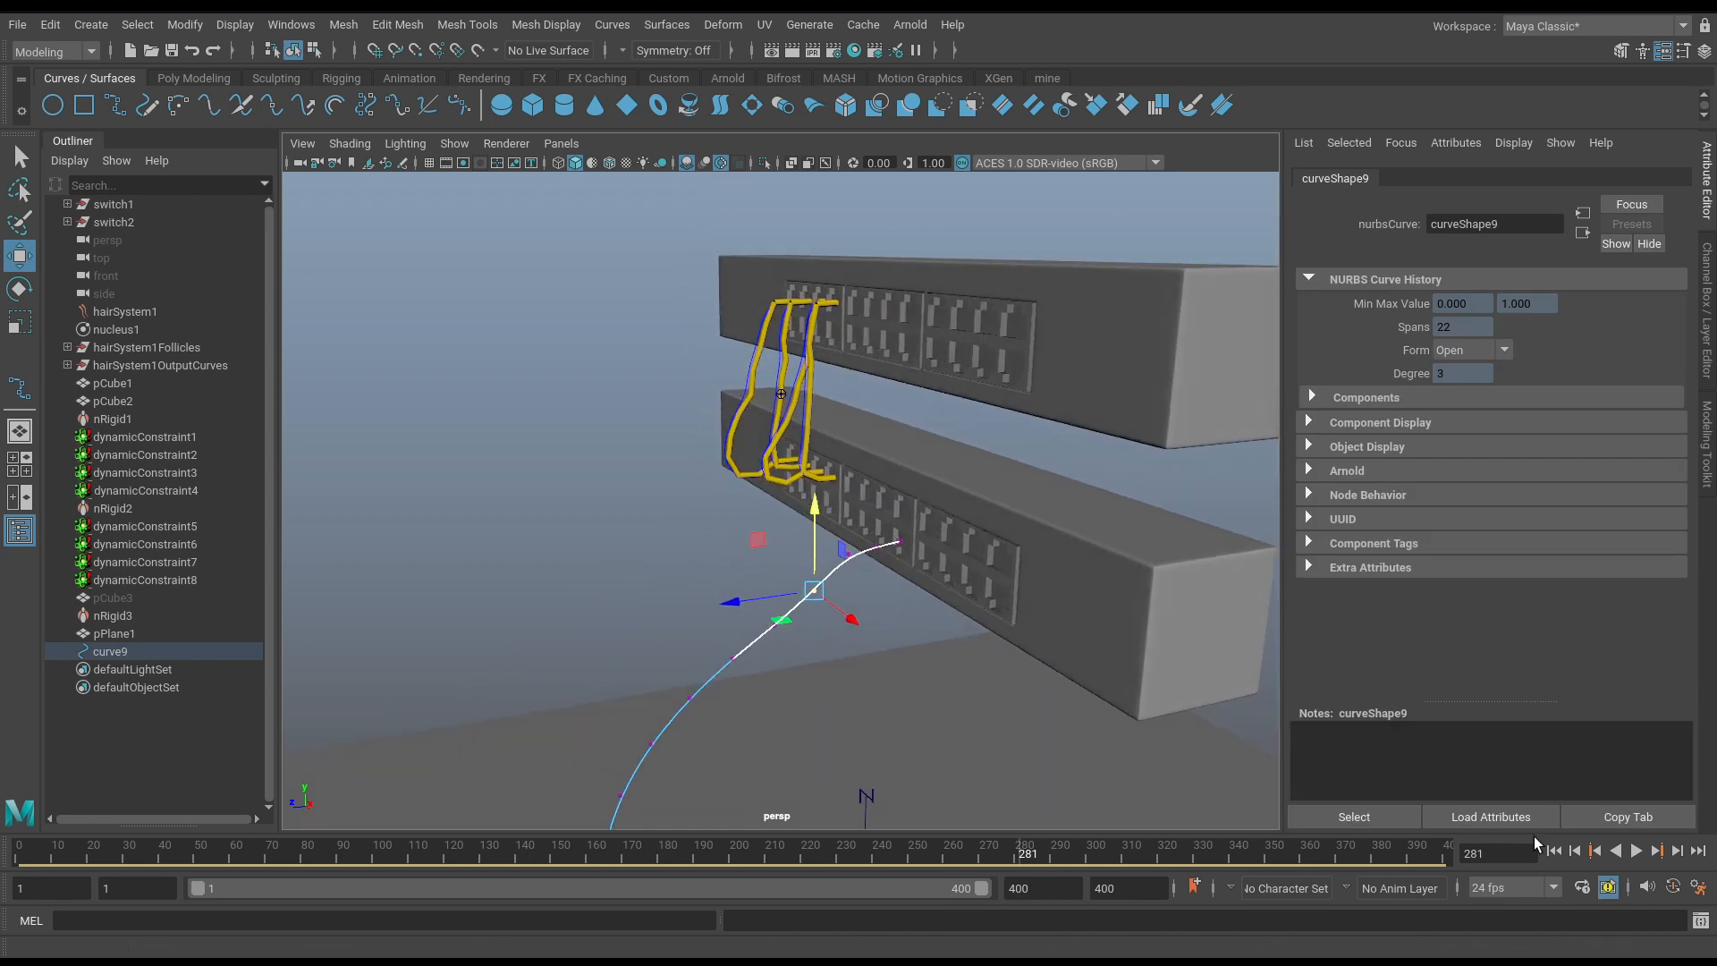
left_click(1553, 850)
left_click(1633, 853)
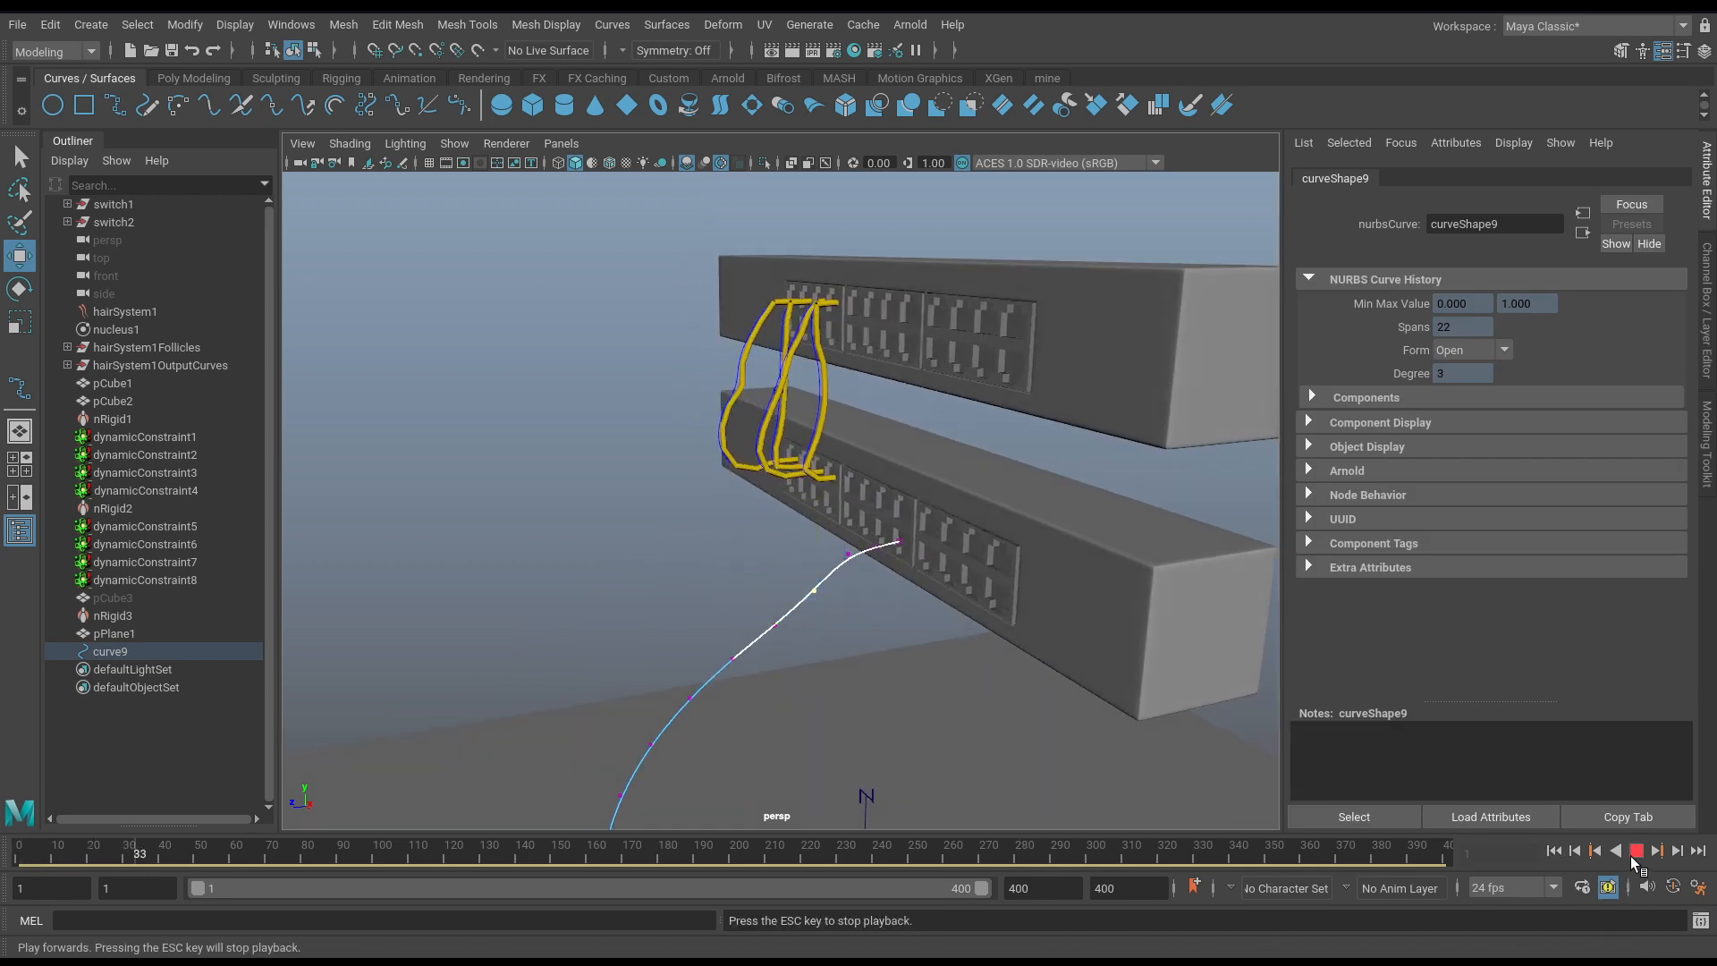
left_click_drag(859, 524, 1002, 530, "alt")
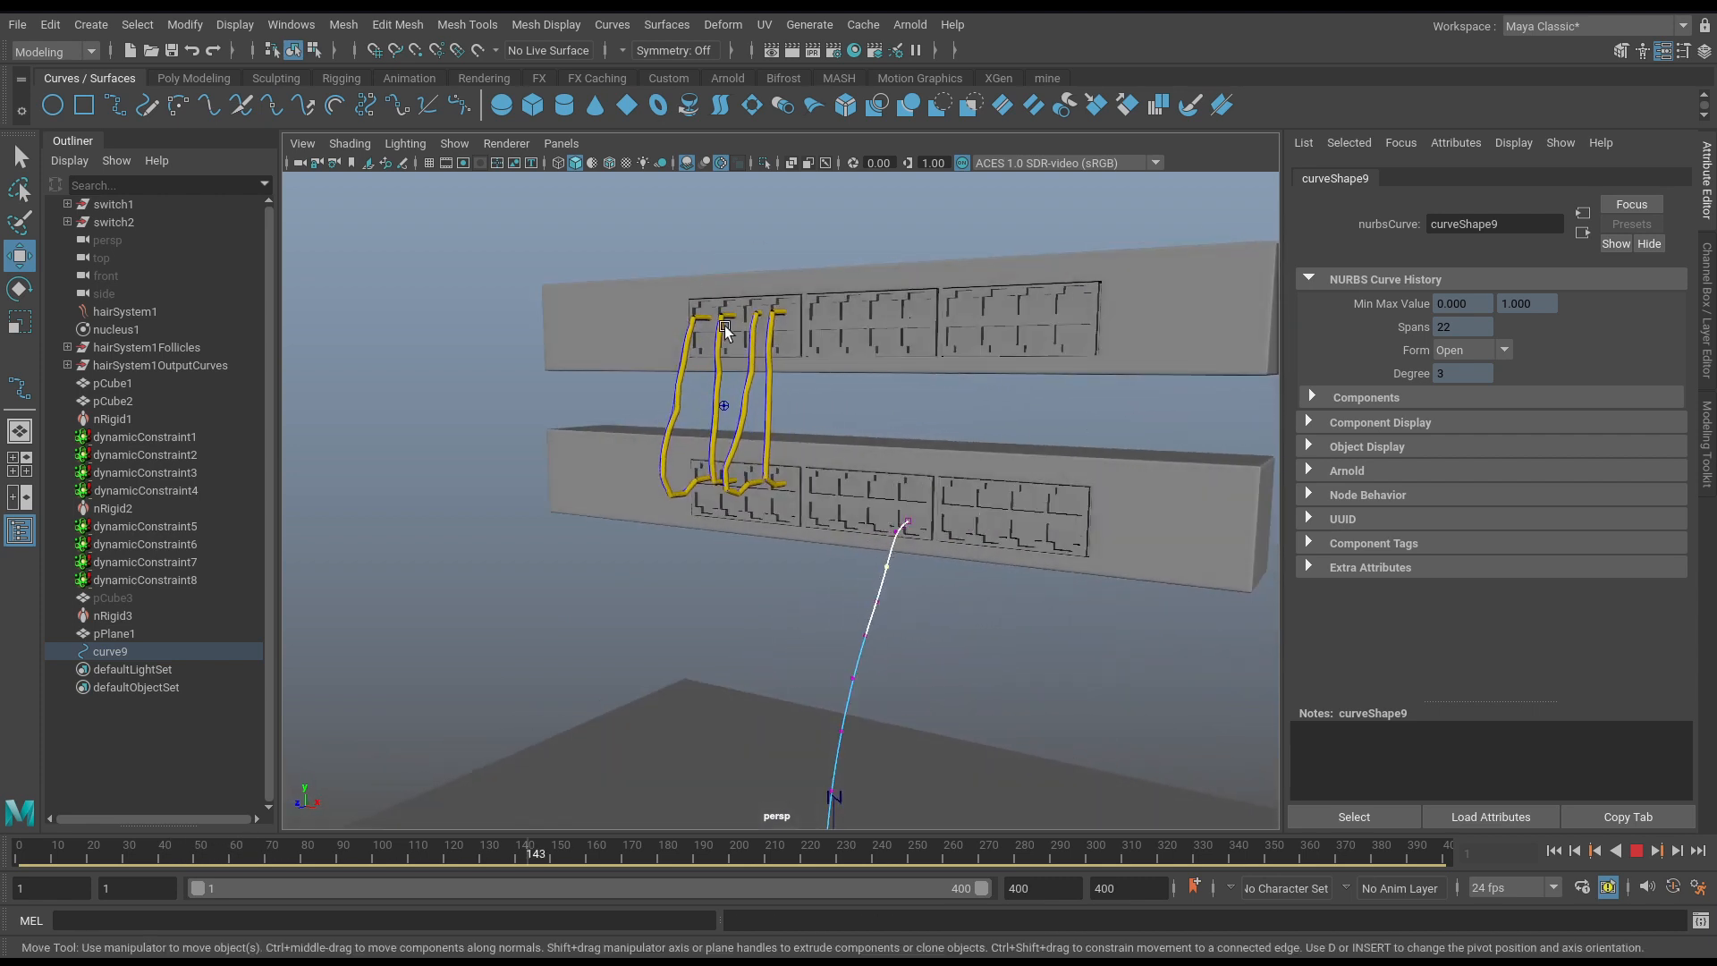
left_click(1635, 850)
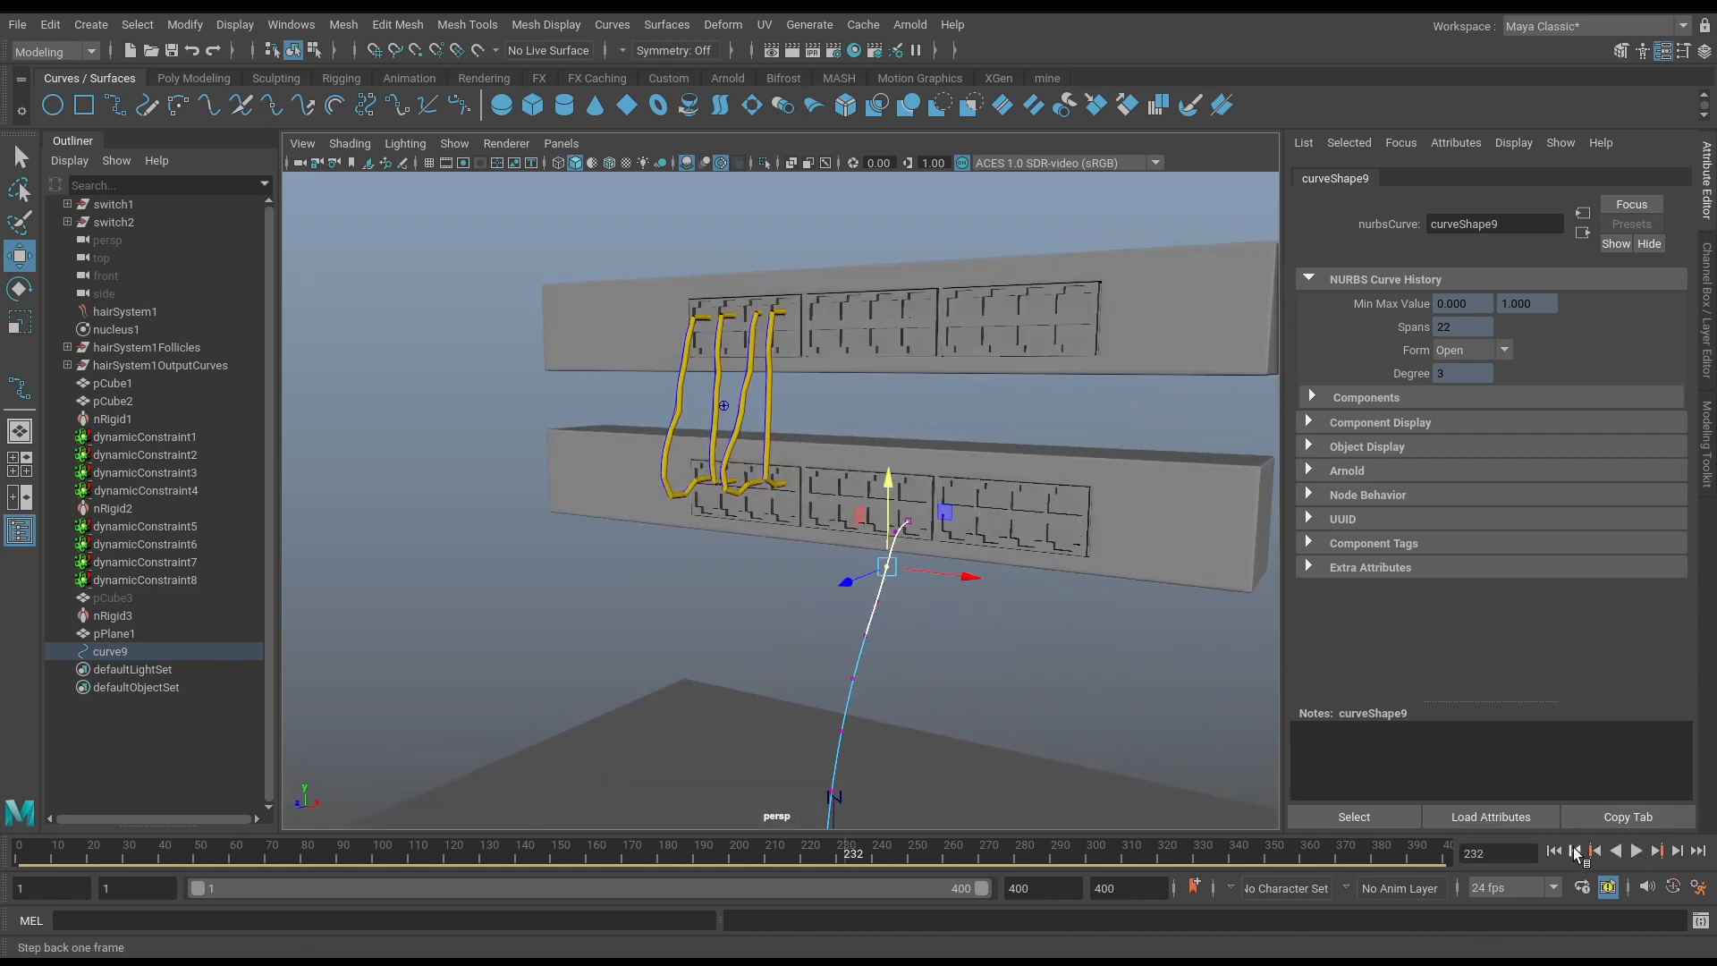
left_click(1553, 851)
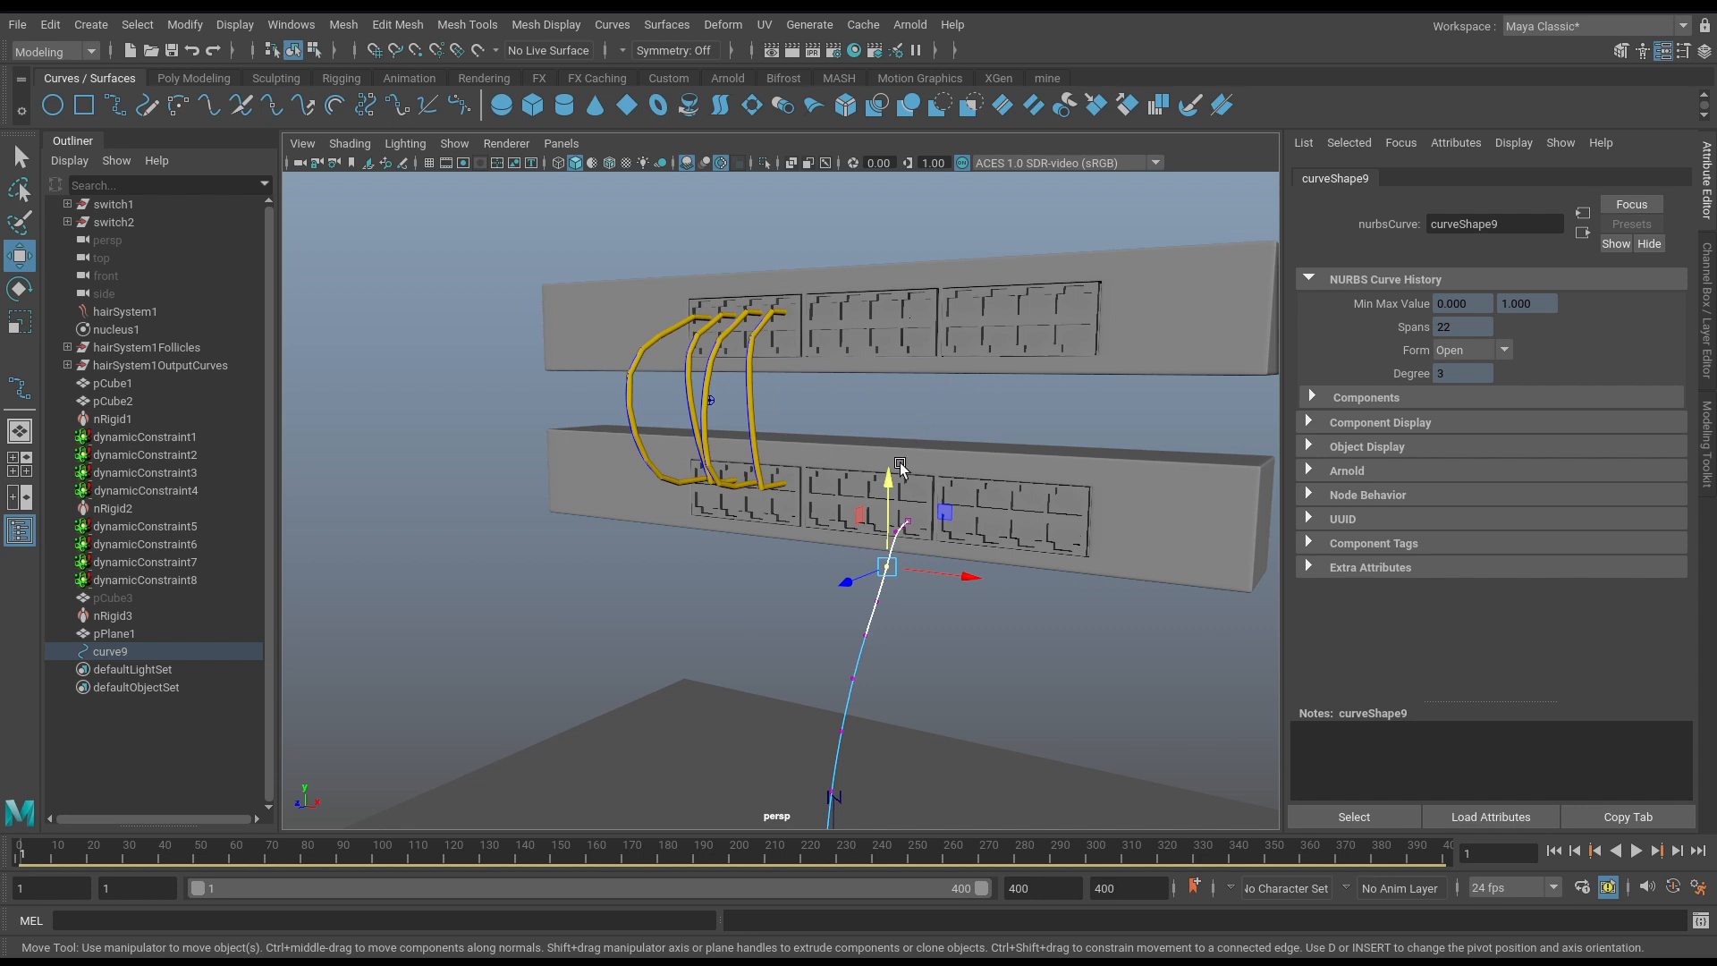
Leave control vertex editing and return the floor cable curve to object mode.
left_click_drag(899, 465, 806, 452, "alt")
right_click_drag(806, 451, 752, 544, "alt")
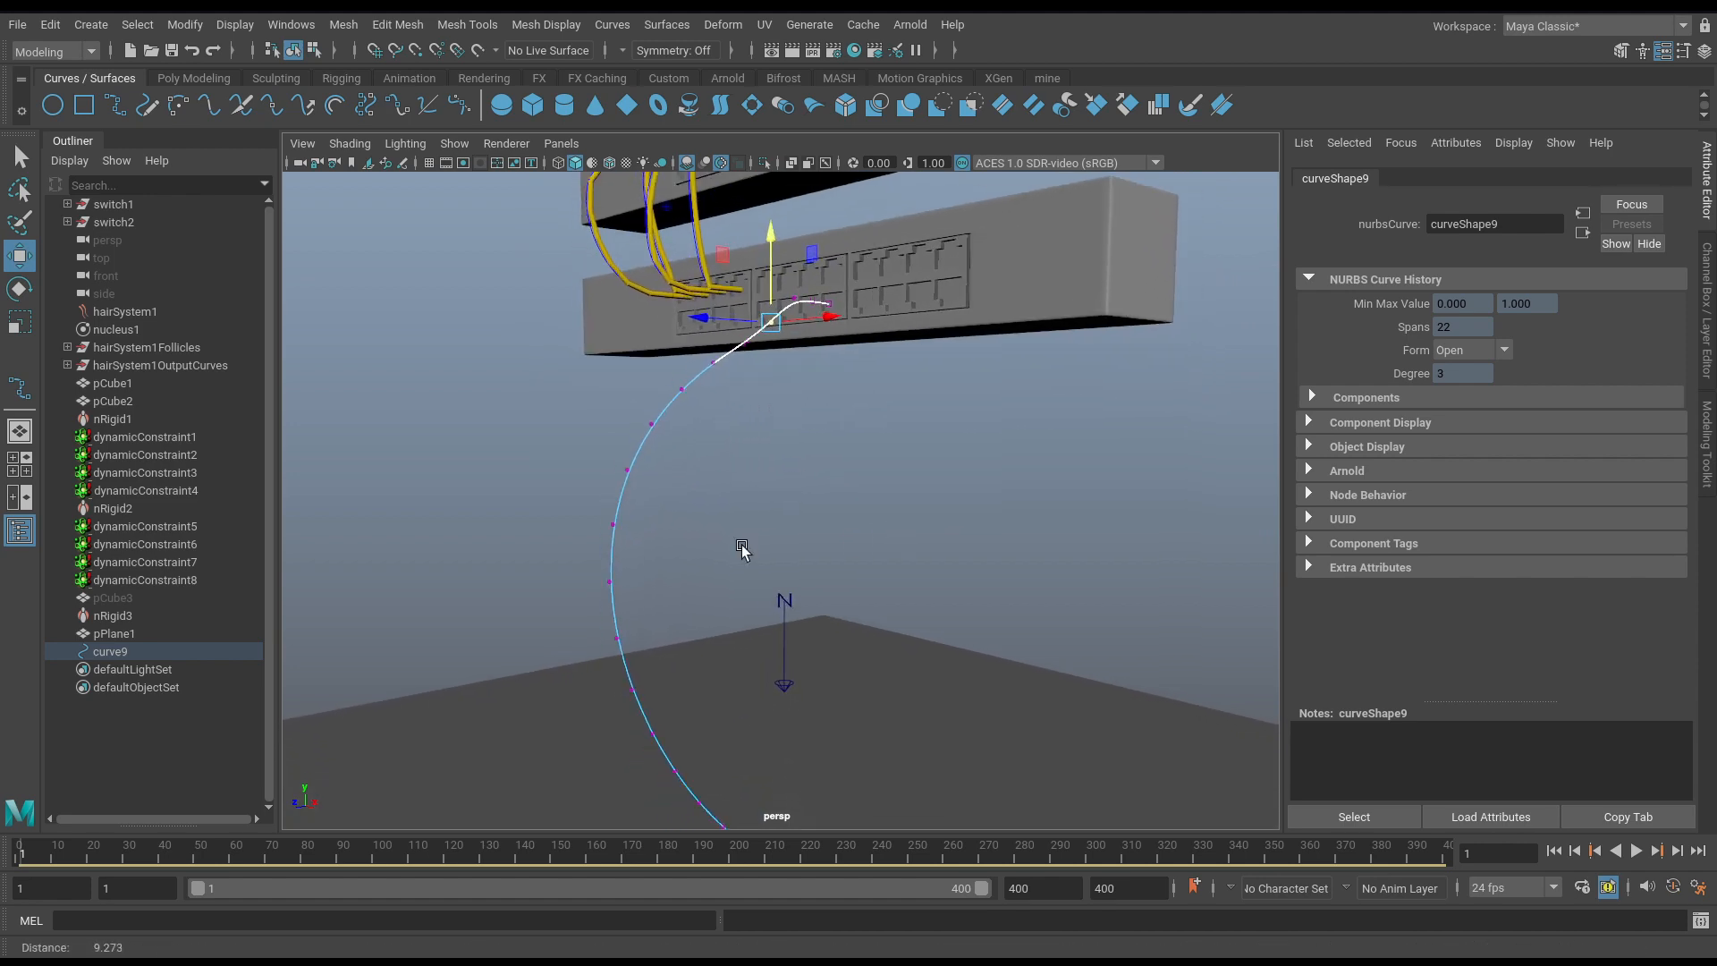
left_click_drag(751, 544, 1027, 679, "alt")
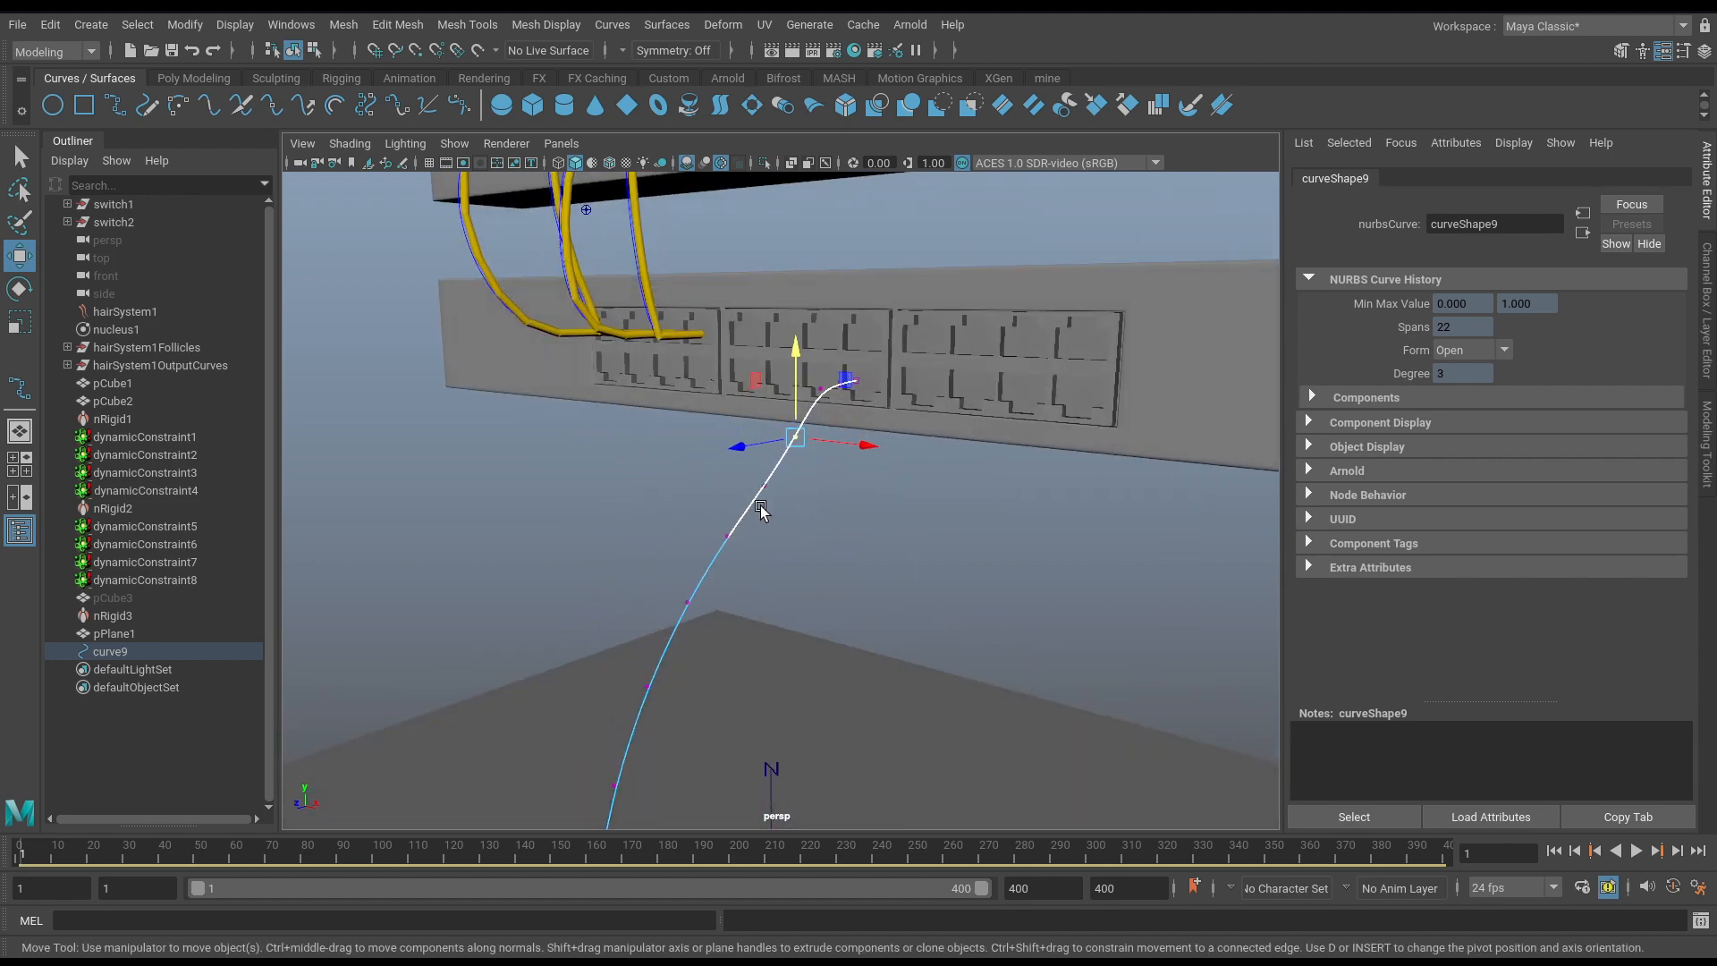
left_click(805, 539)
right_click(752, 505)
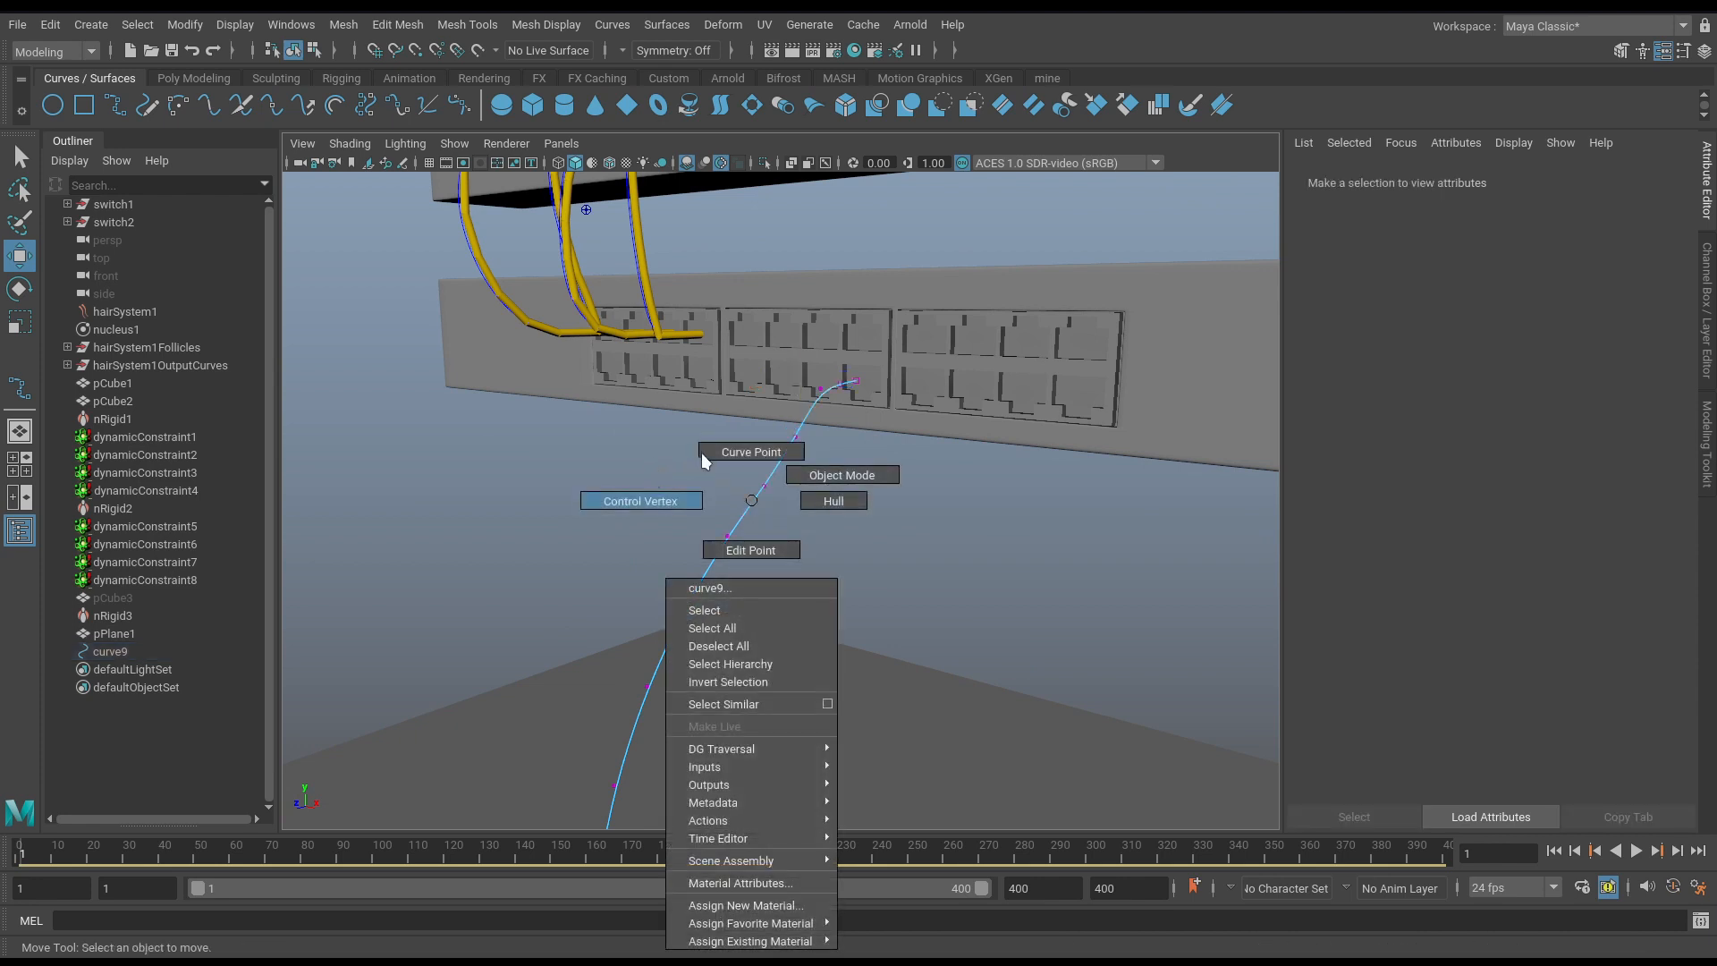
left_click(809, 475)
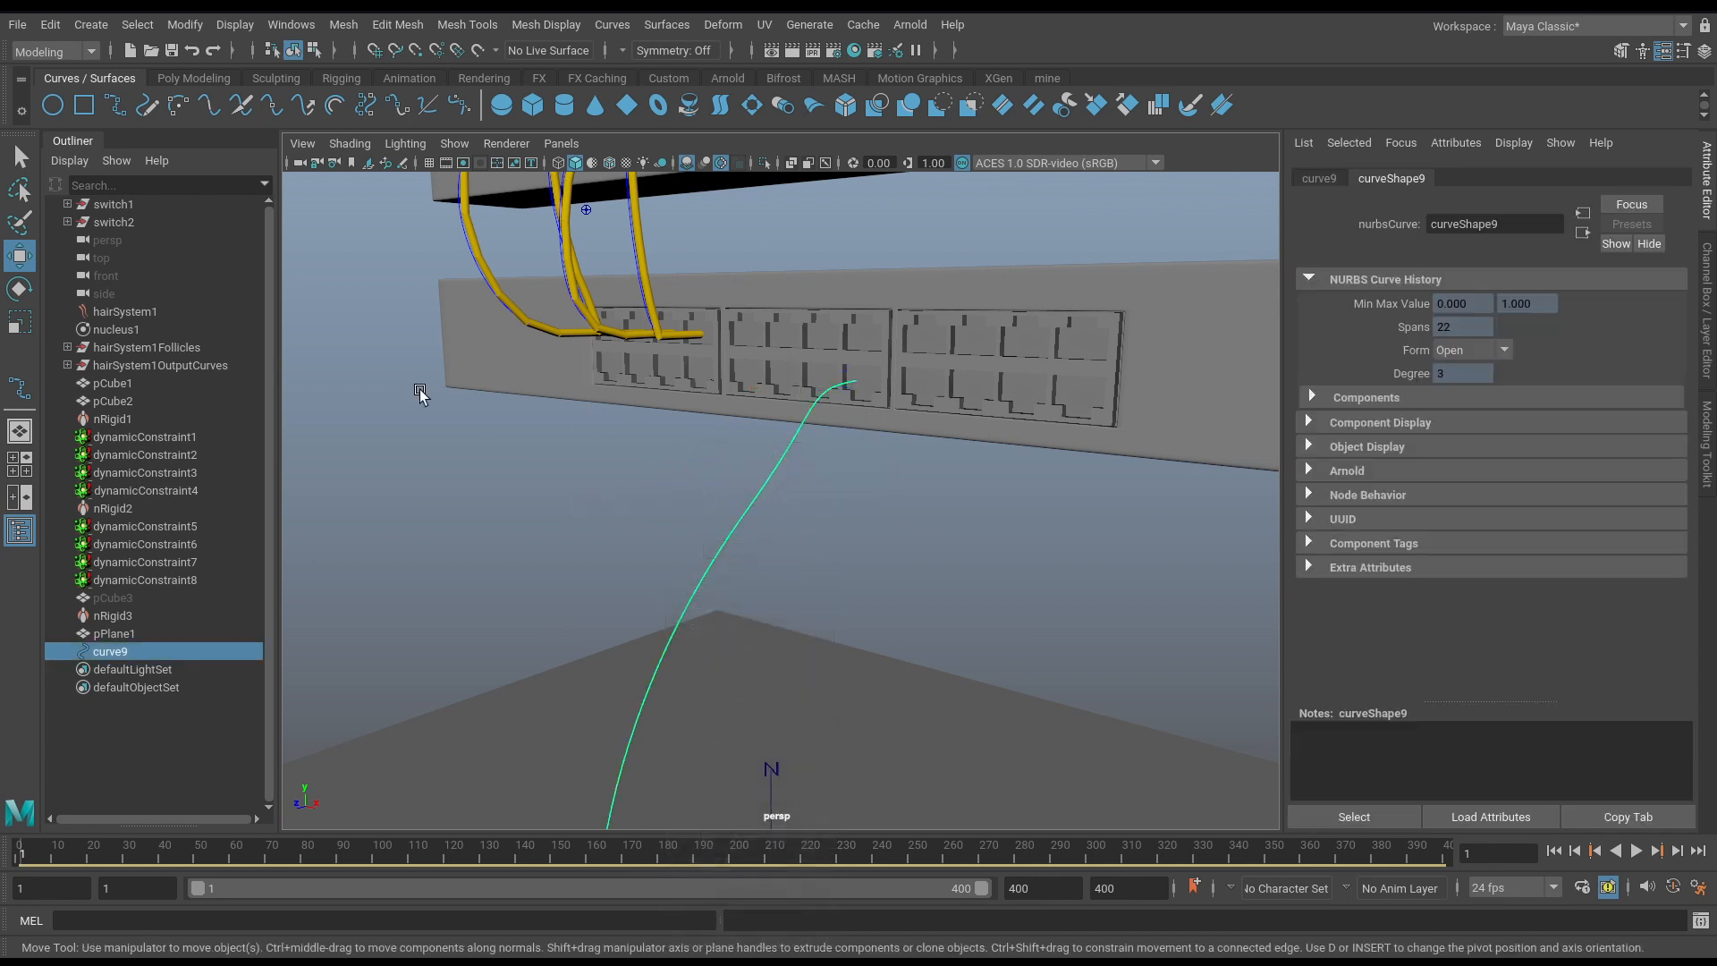
Try to make the floor cable curve dynamic as part of hairSystem1.
left_click(137, 309, "ctrl")
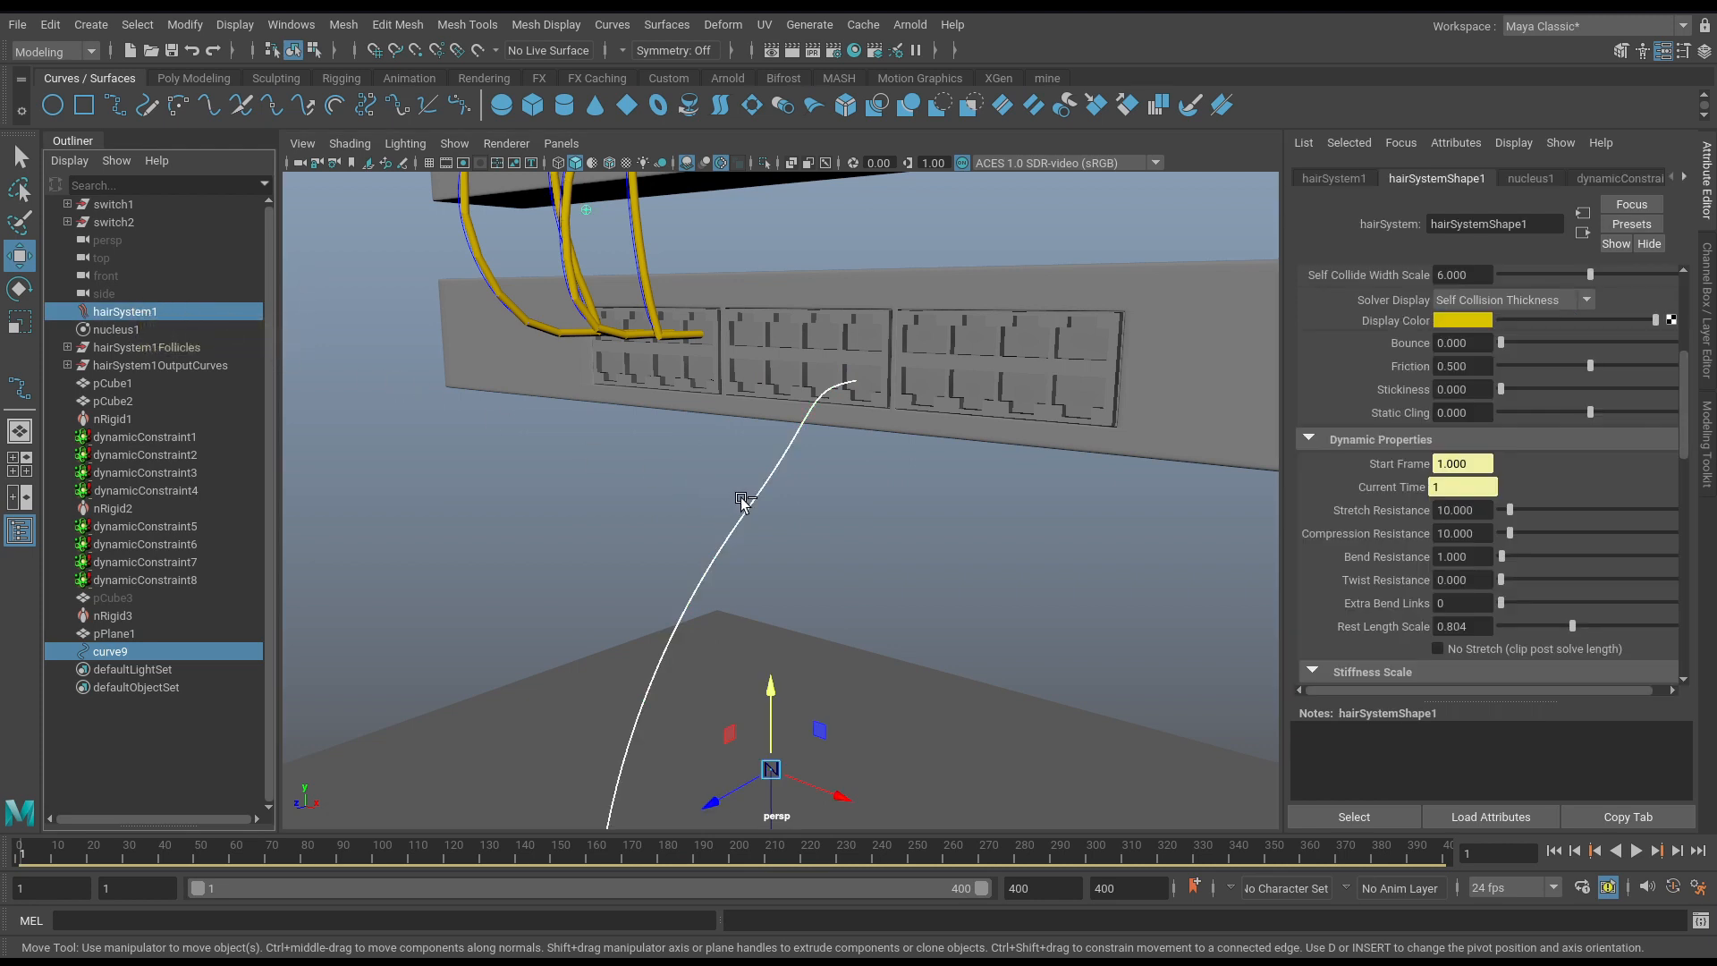
left_click(276, 27)
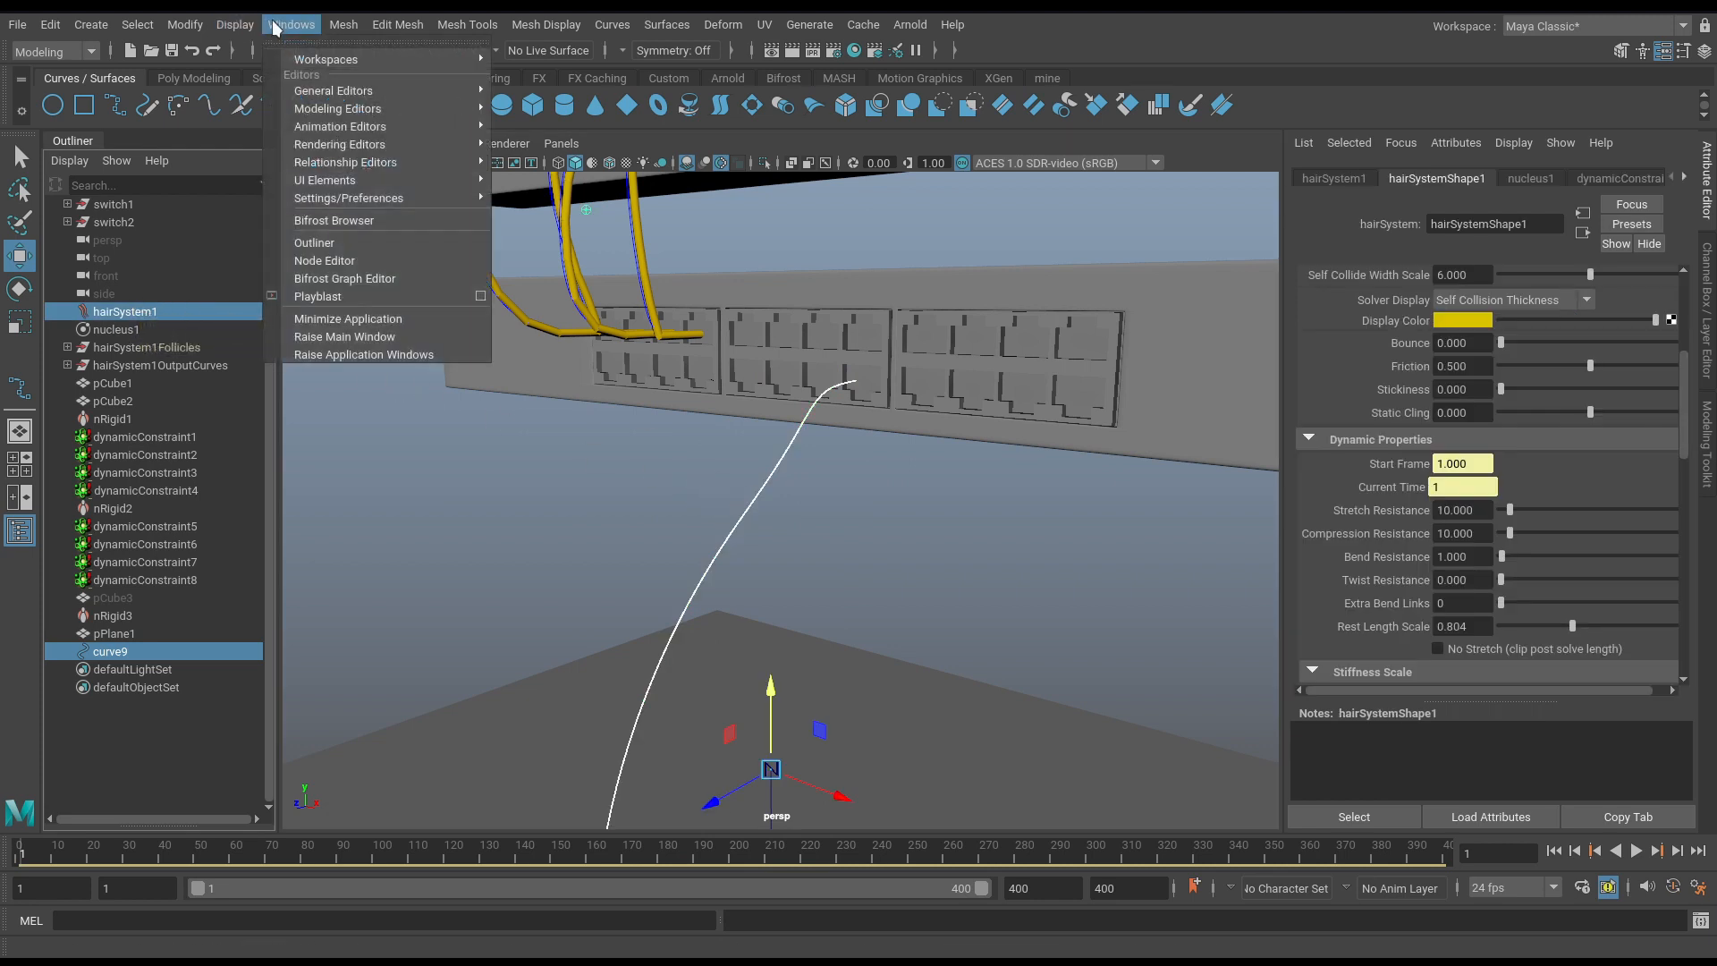
left_click(865, 220)
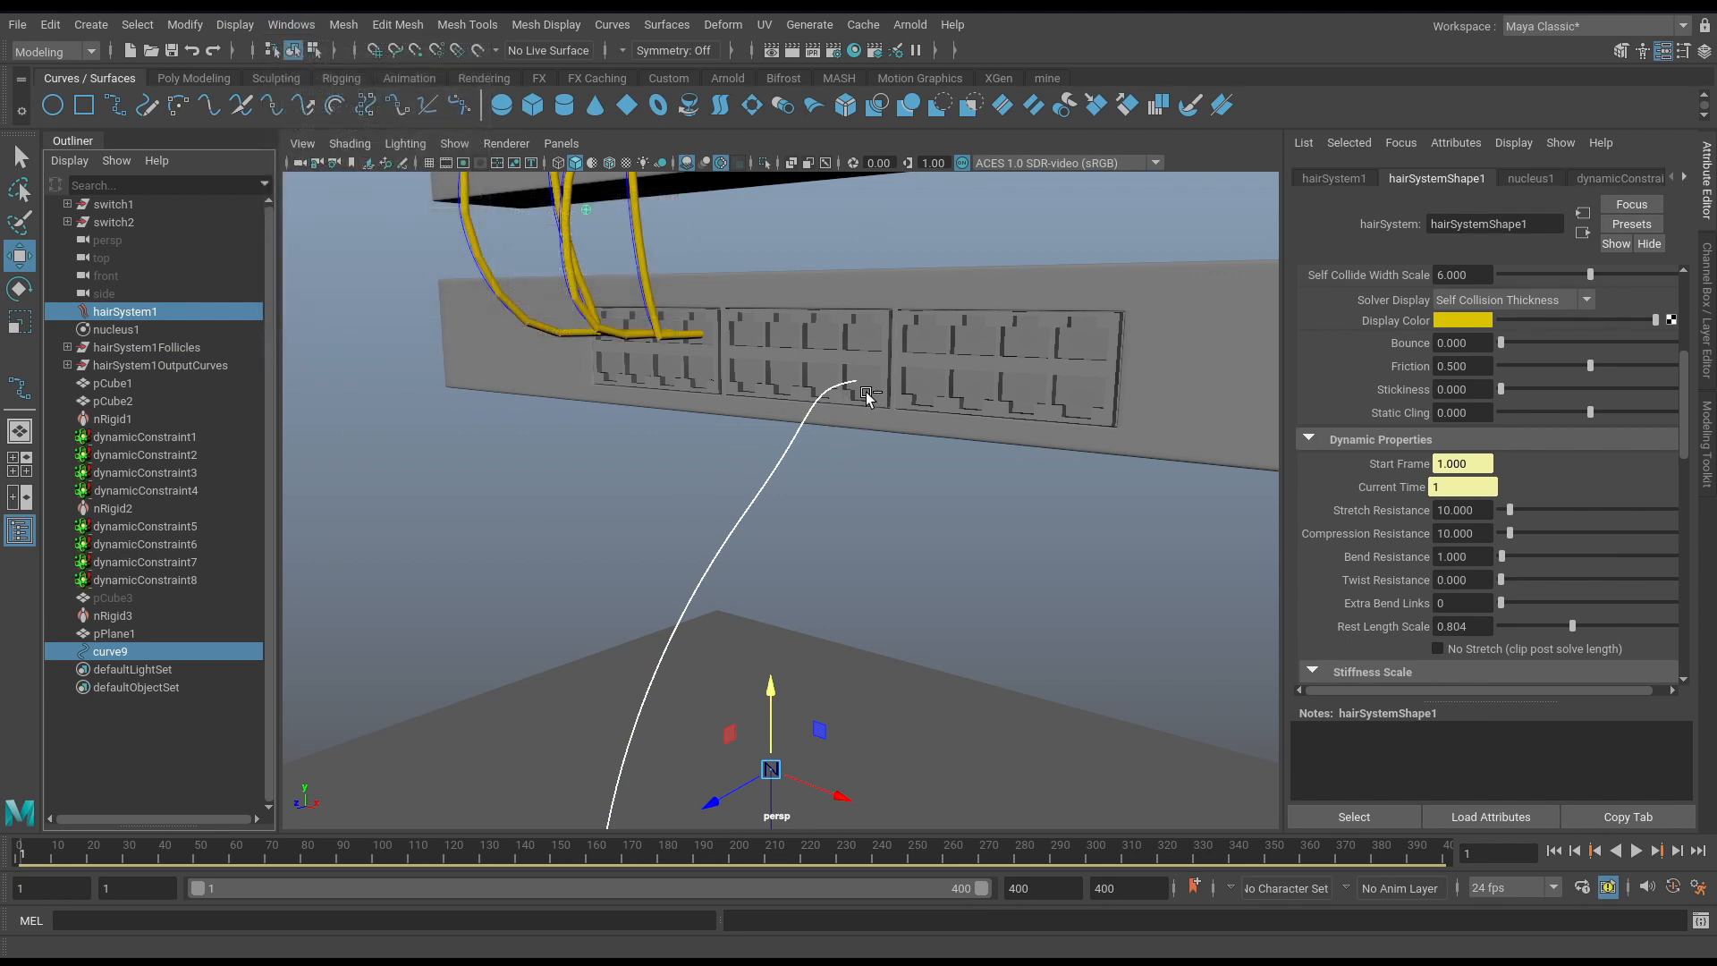
right_click_drag(863, 394, 555, 384, "alt")
key("space")
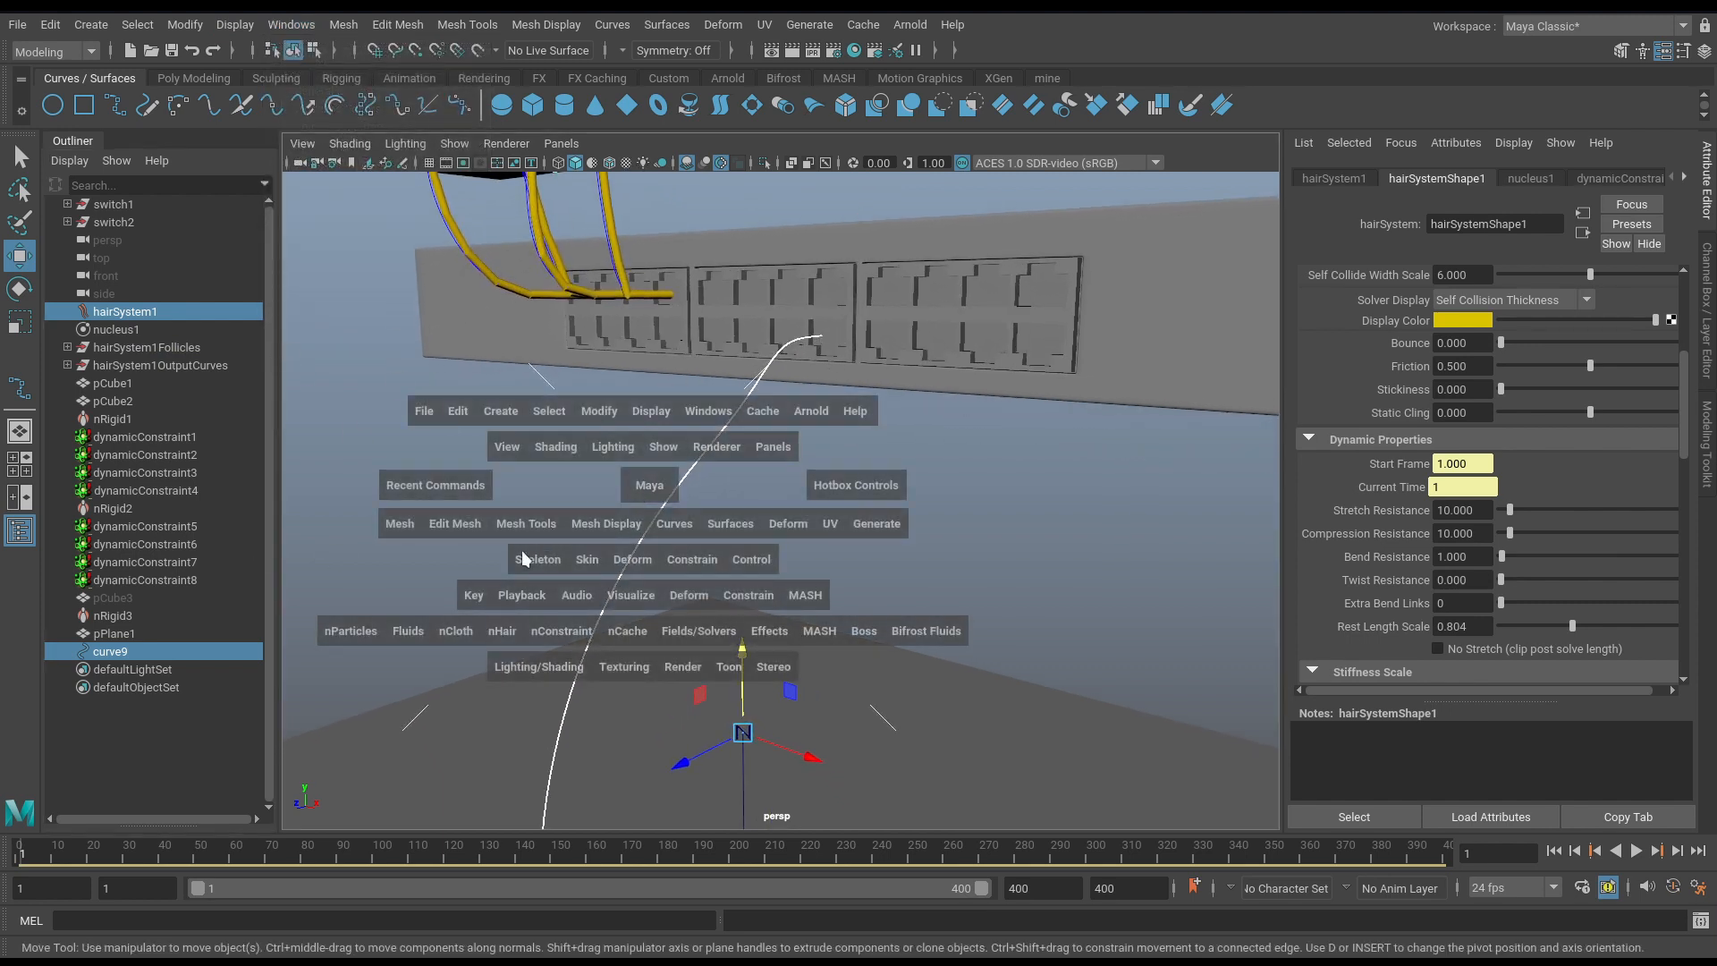
left_click(497, 632)
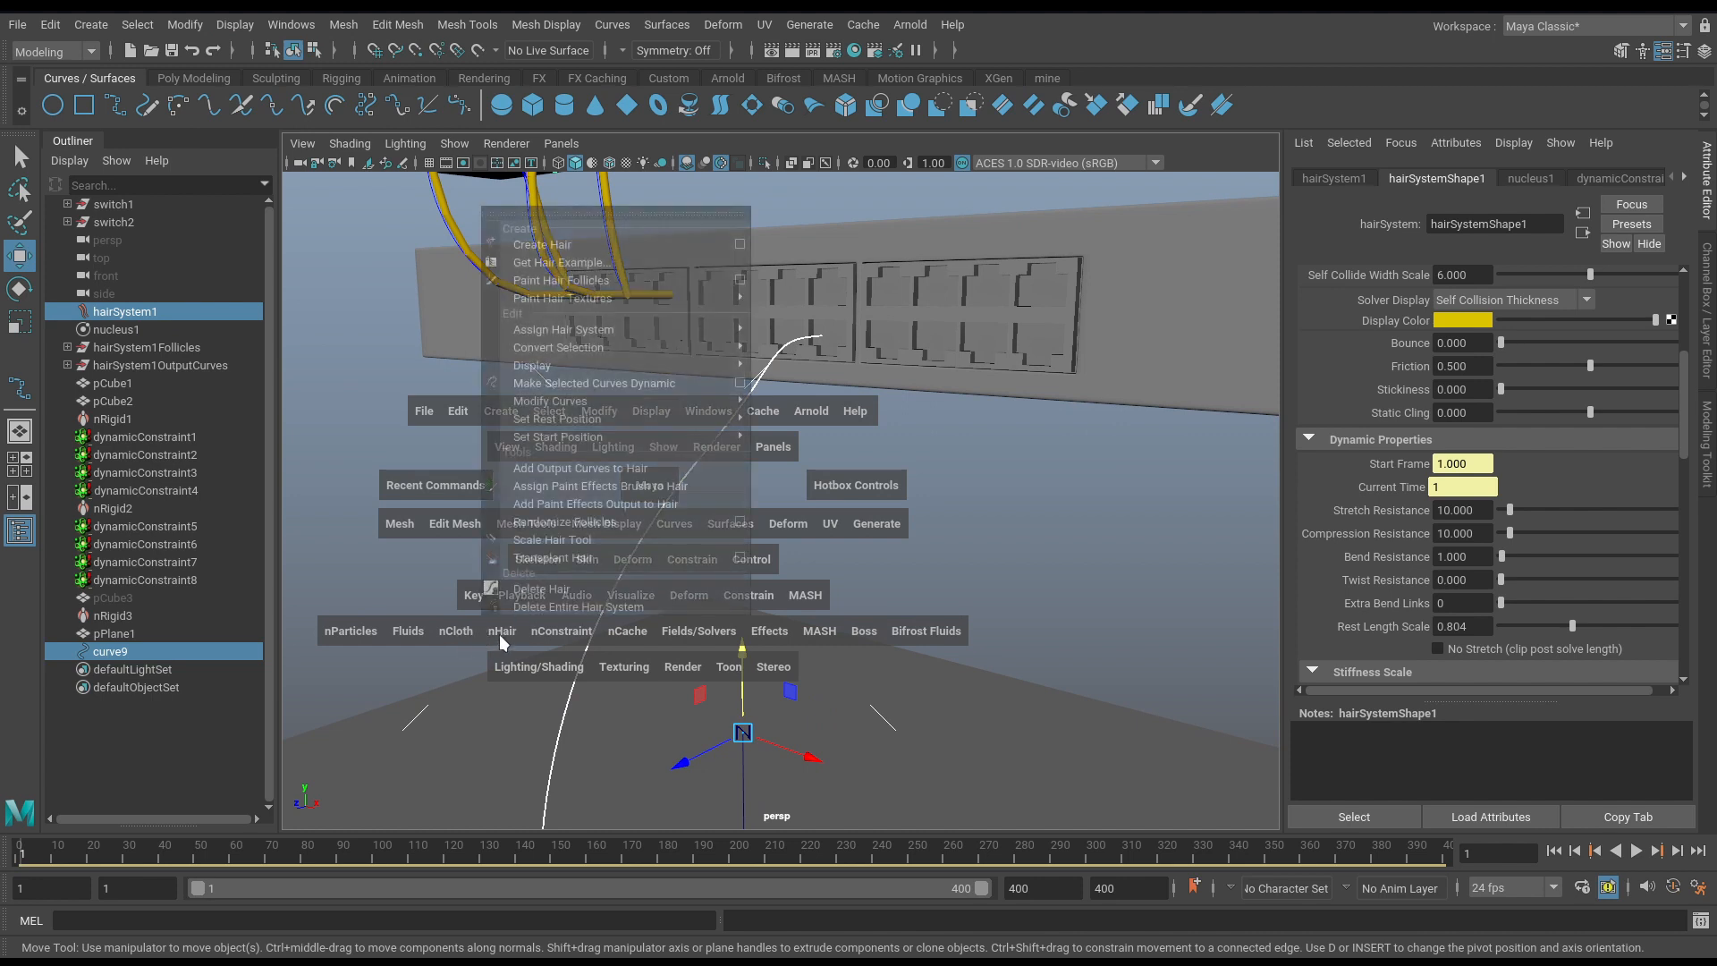
left_click(613, 390)
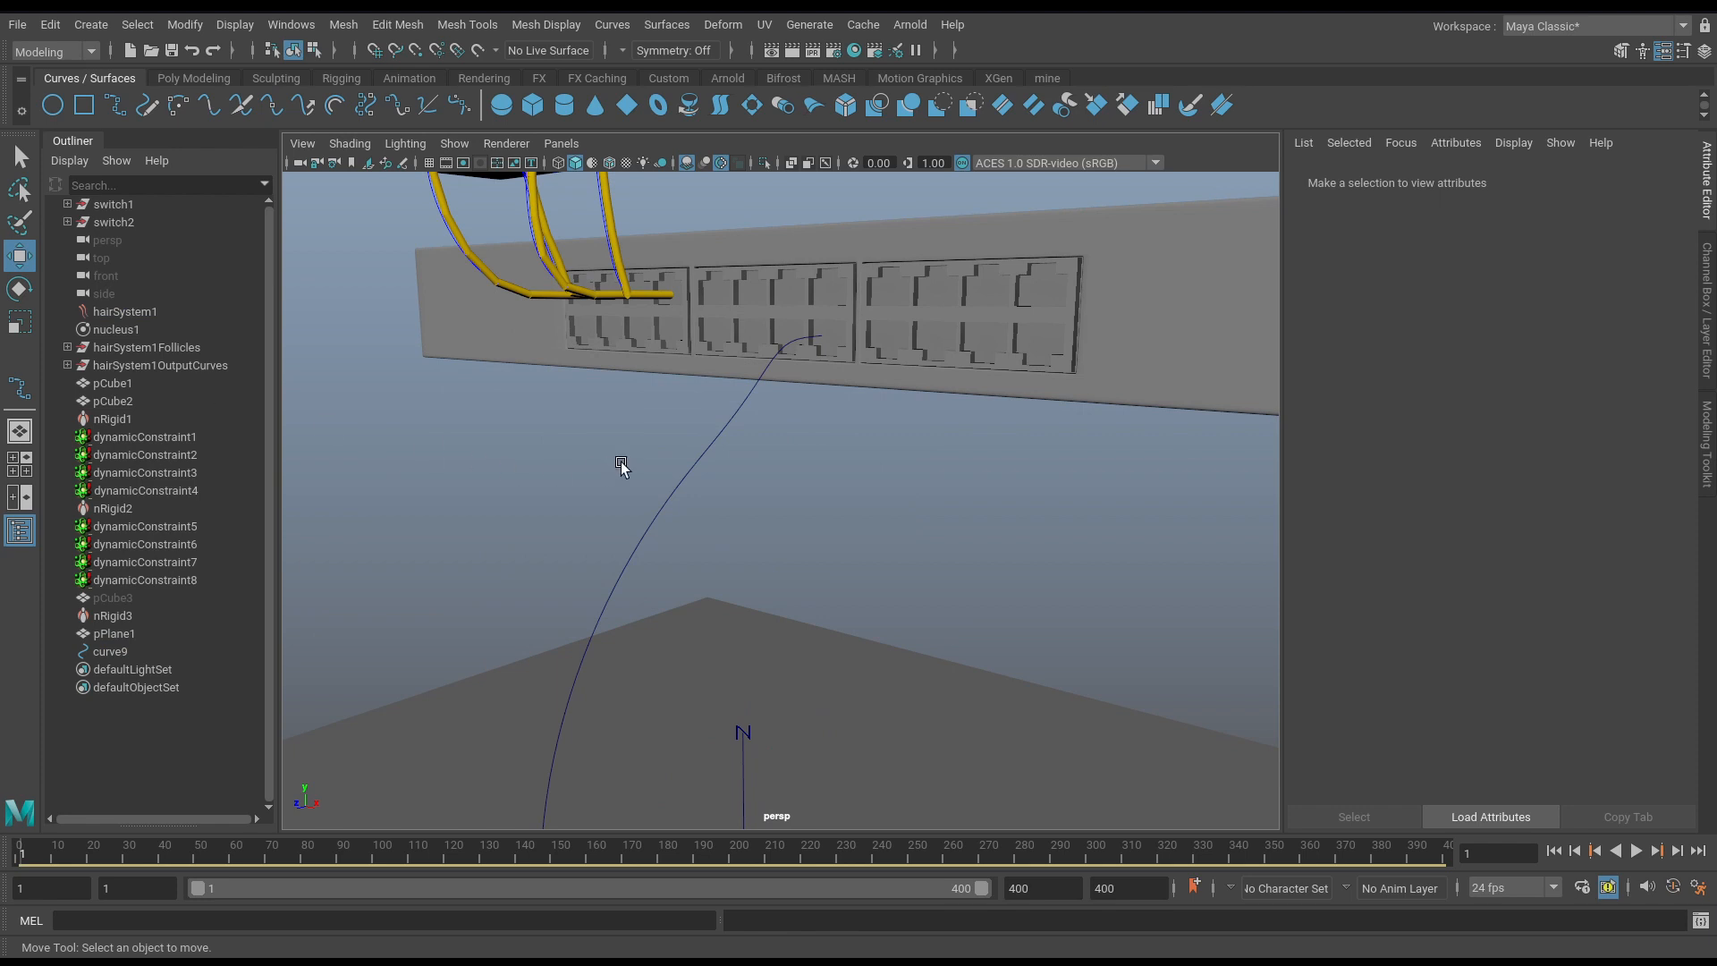
Play the simulation briefly to check whether the floor cable curve moves, and rewind to frame 1.
left_click_drag(943, 573, 767, 481, "alt")
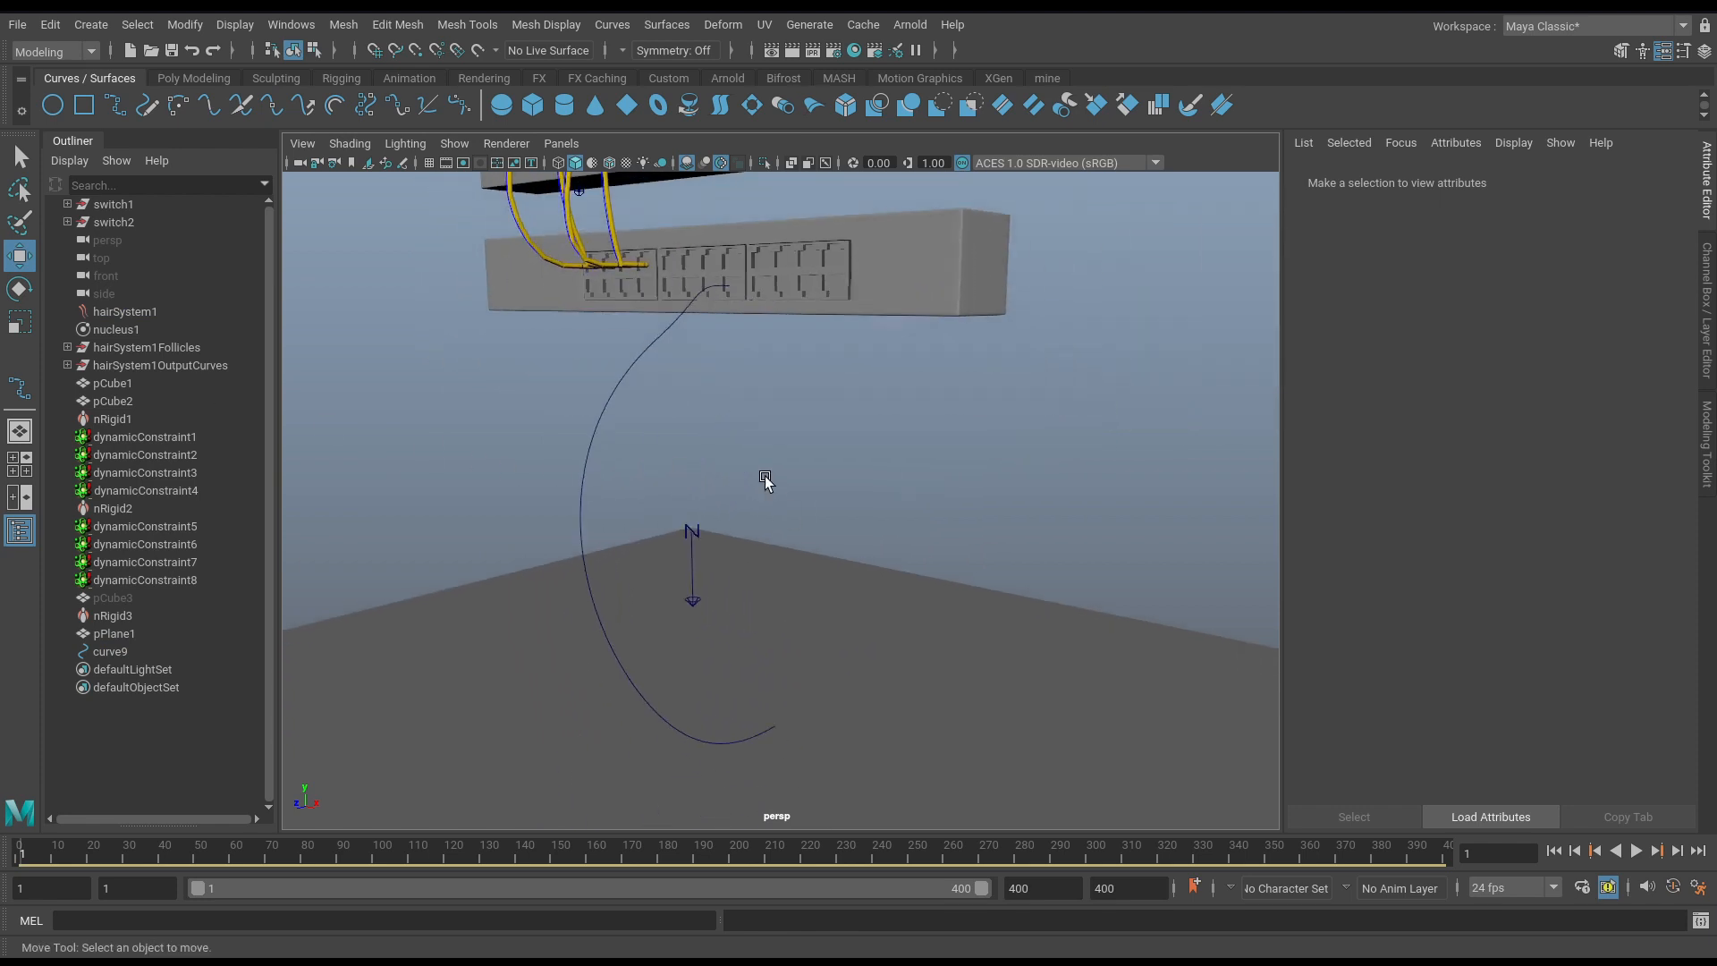
left_click(1634, 853)
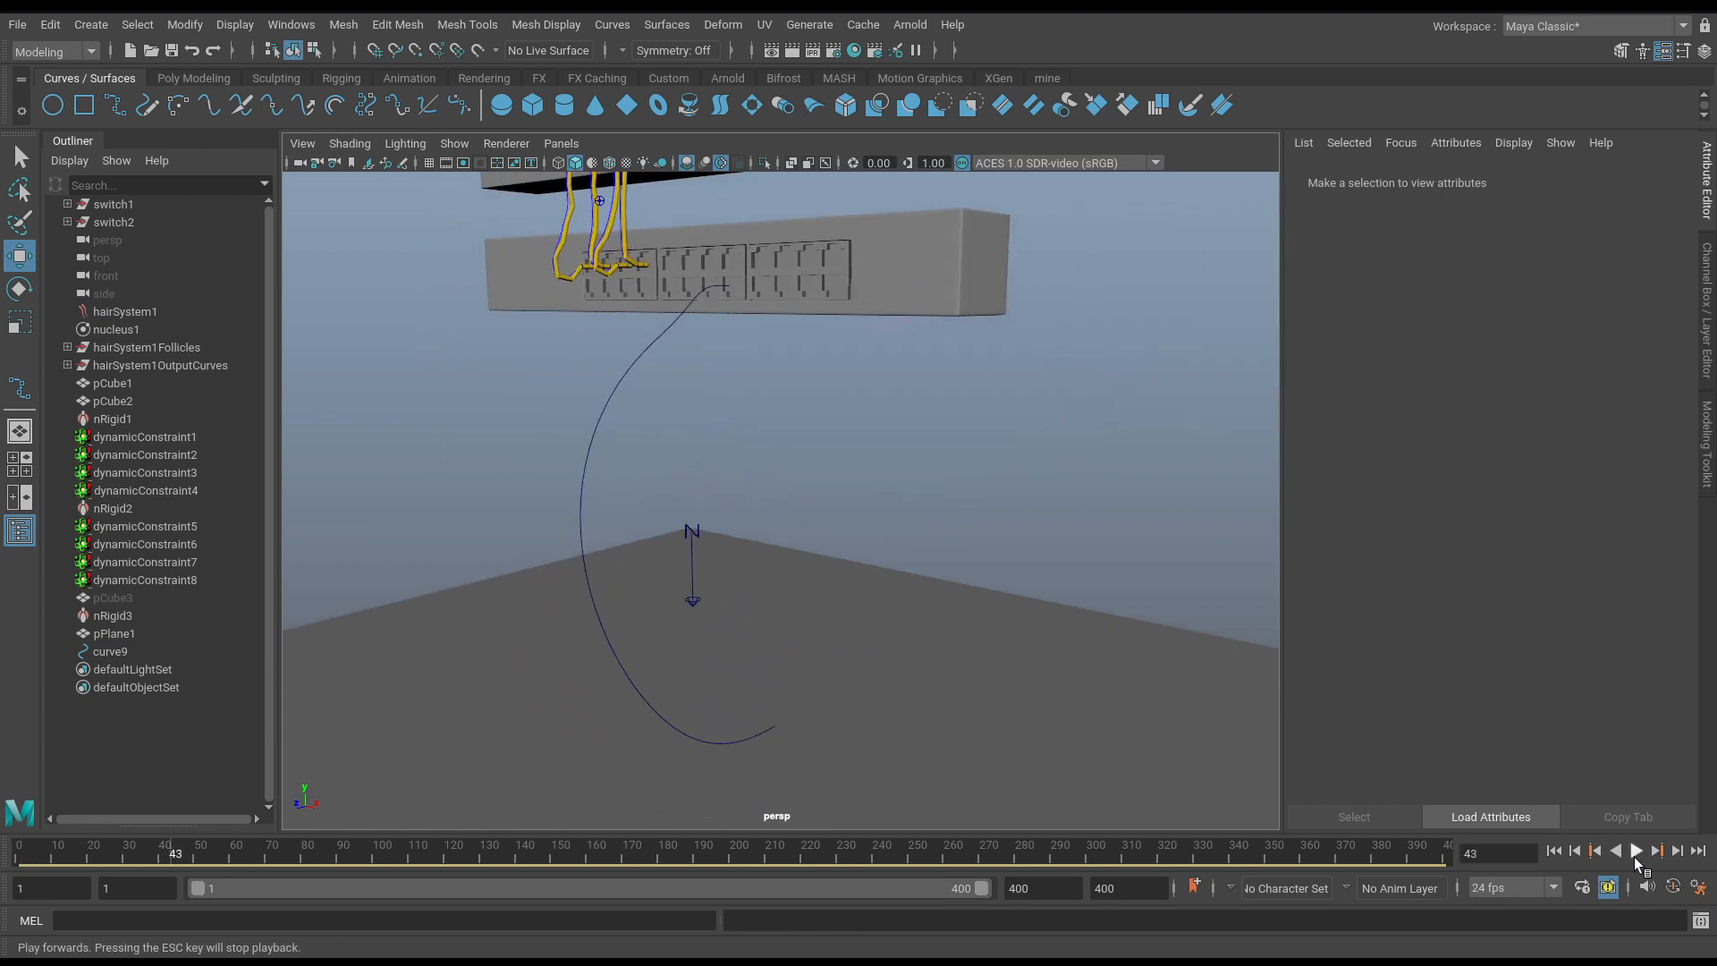
left_click(1634, 853)
left_click(1552, 854)
left_click_drag(859, 617, 867, 583, "alt")
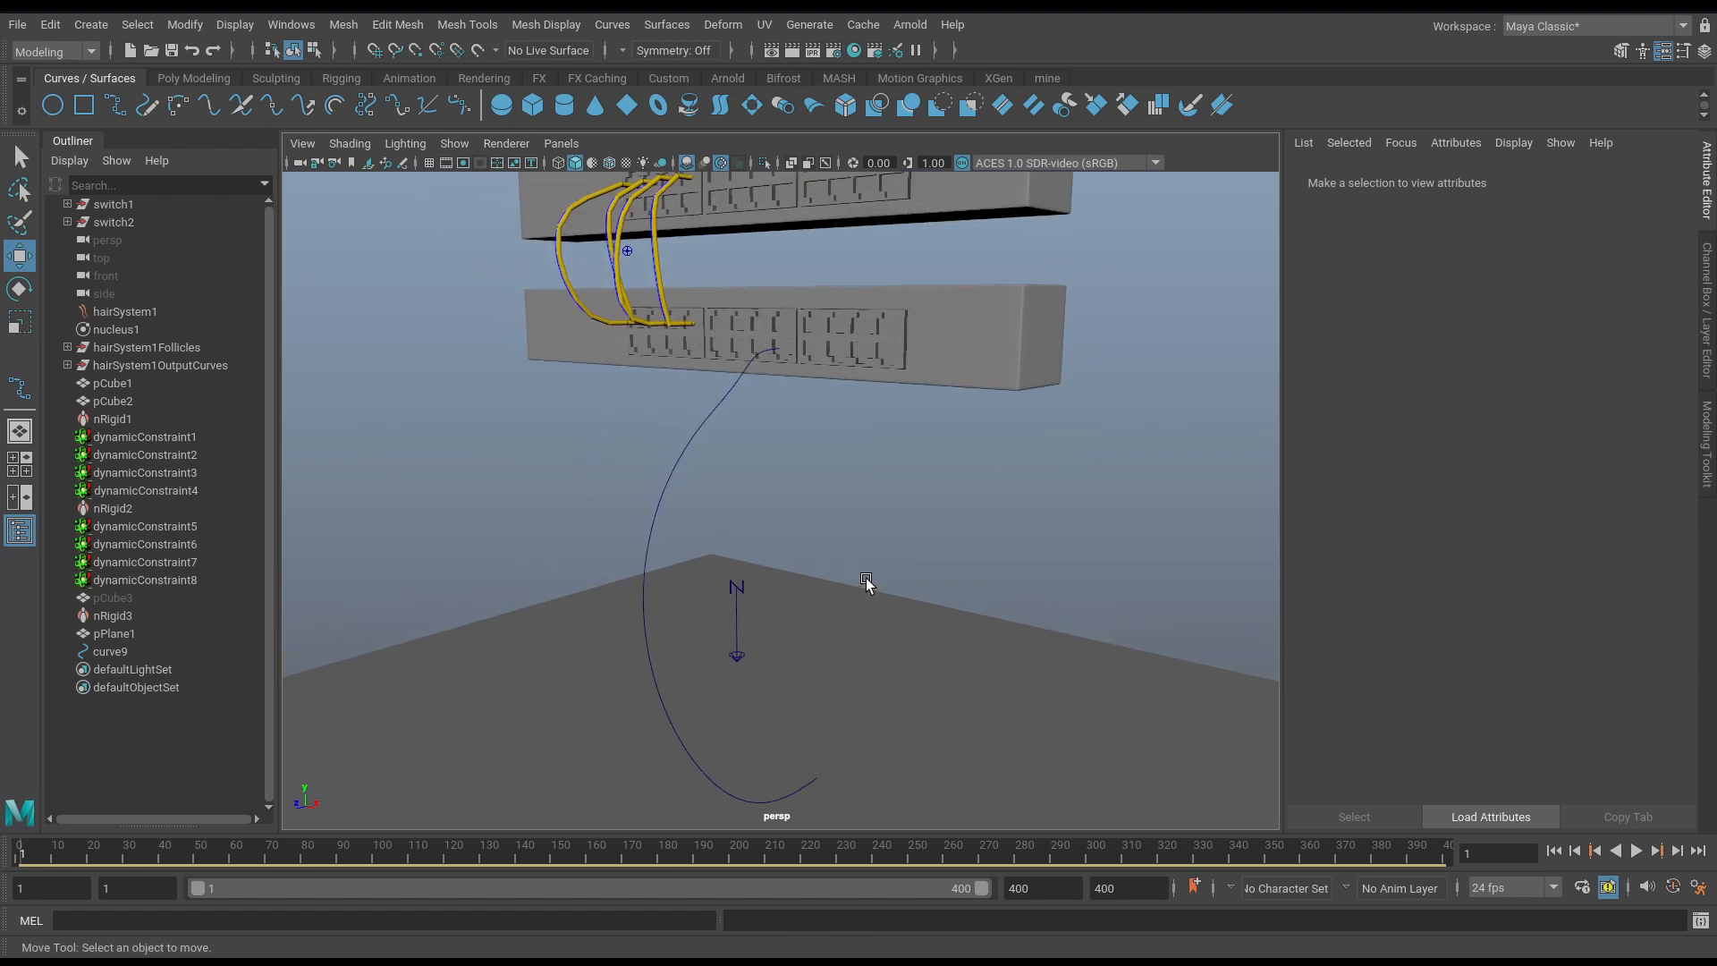
Make the floor cable curve dynamic by assigning it to hairSystem1 together with the existing cables.
left_click(676, 458)
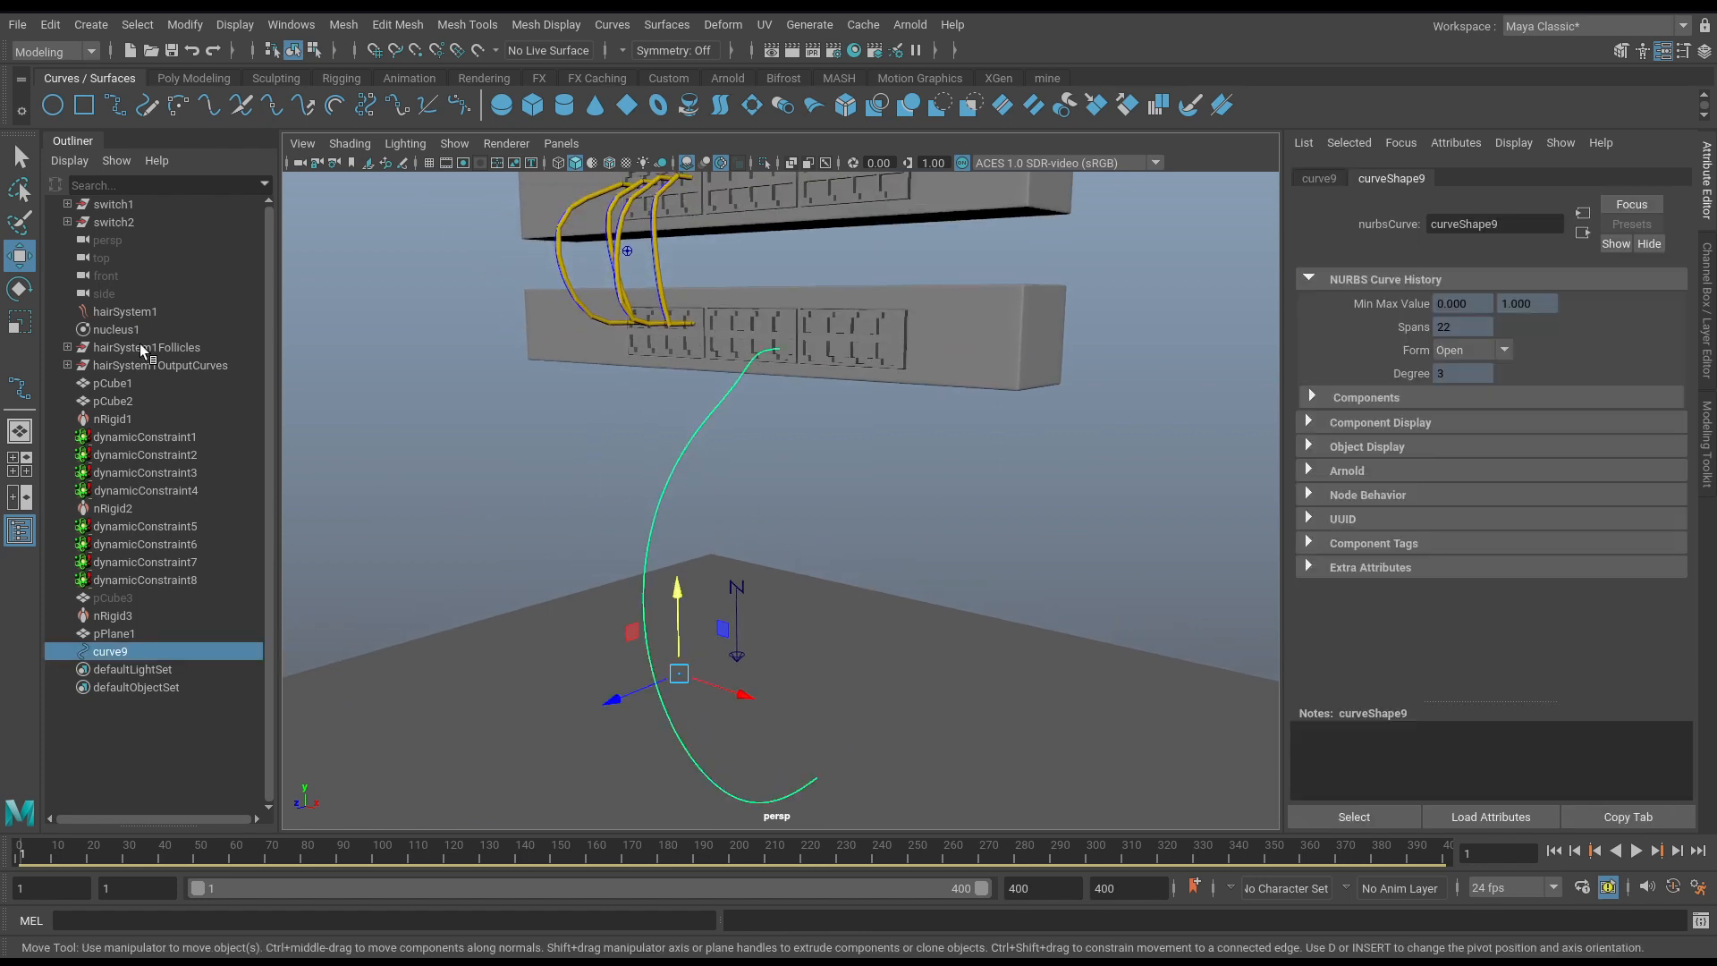
left_click(126, 311, "ctrl")
key("space")
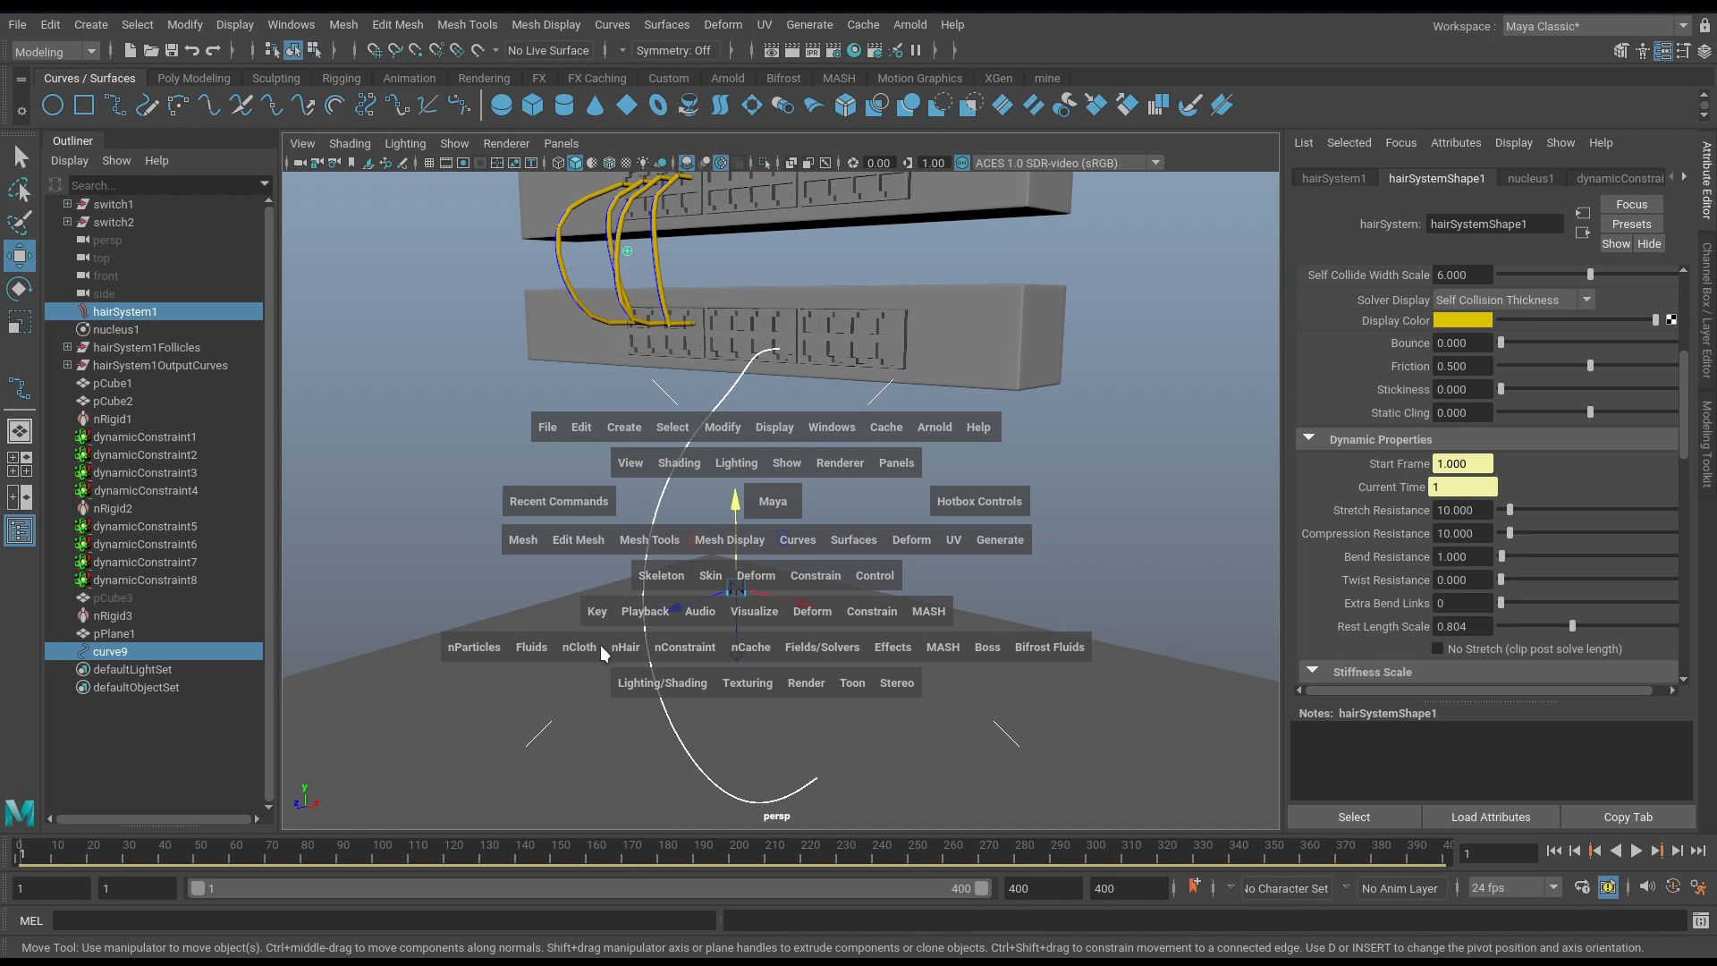
left_click(624, 650)
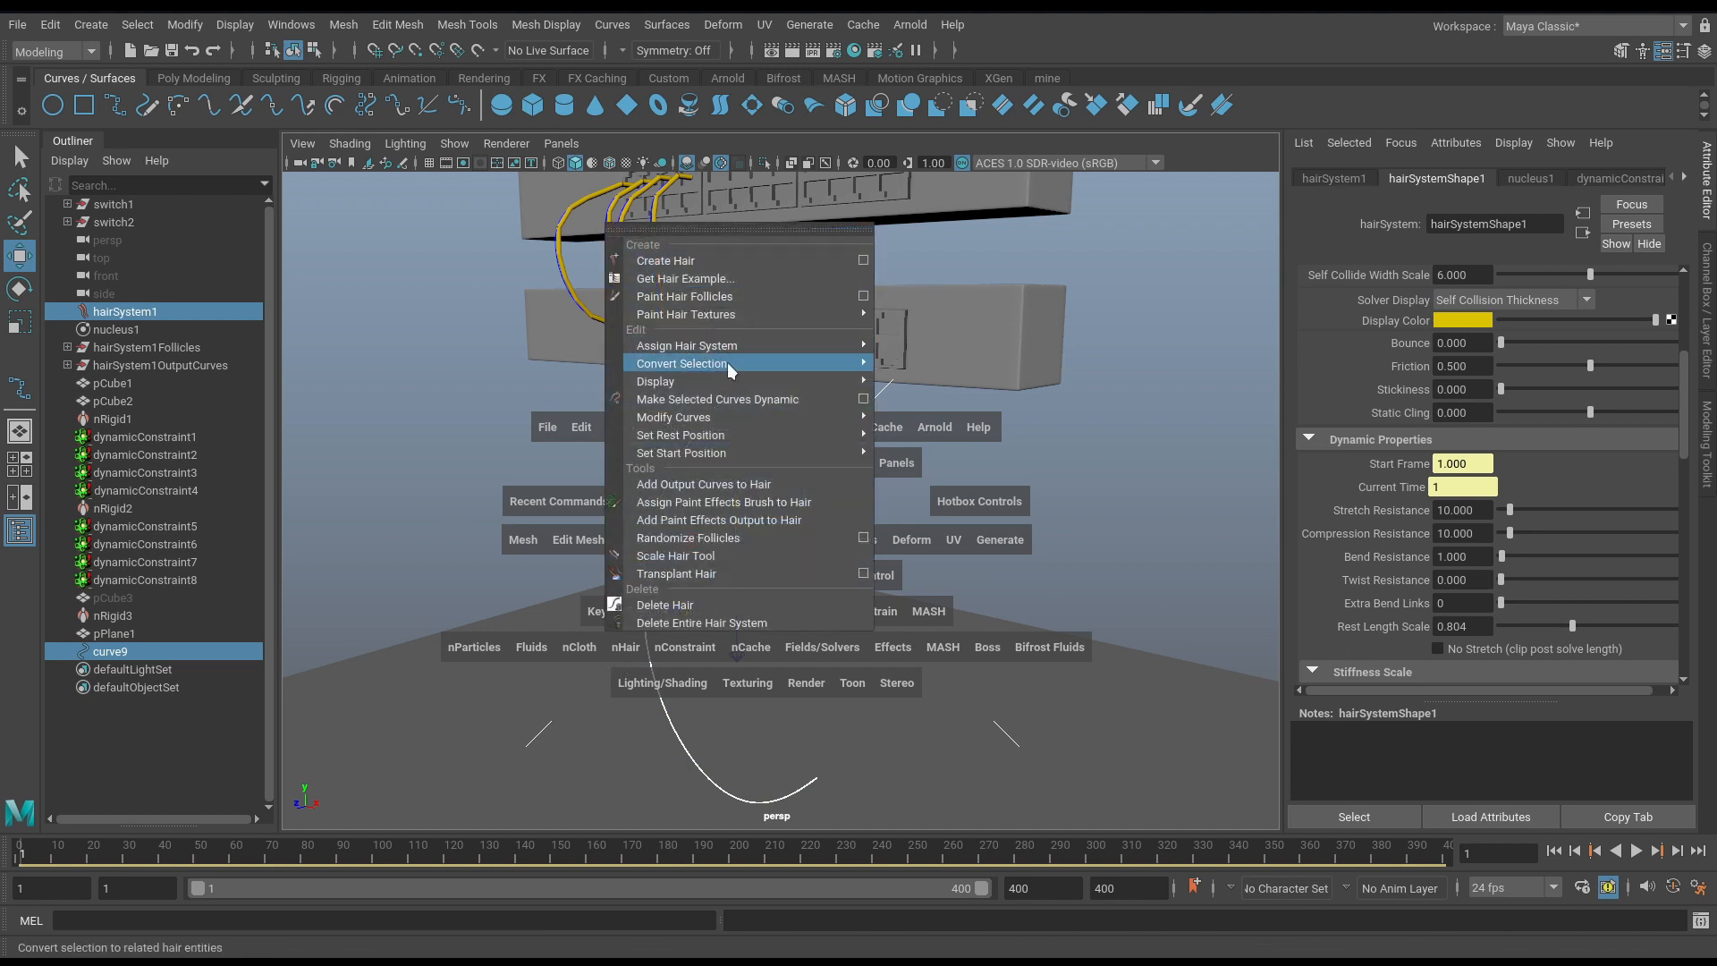
left_click(717, 400)
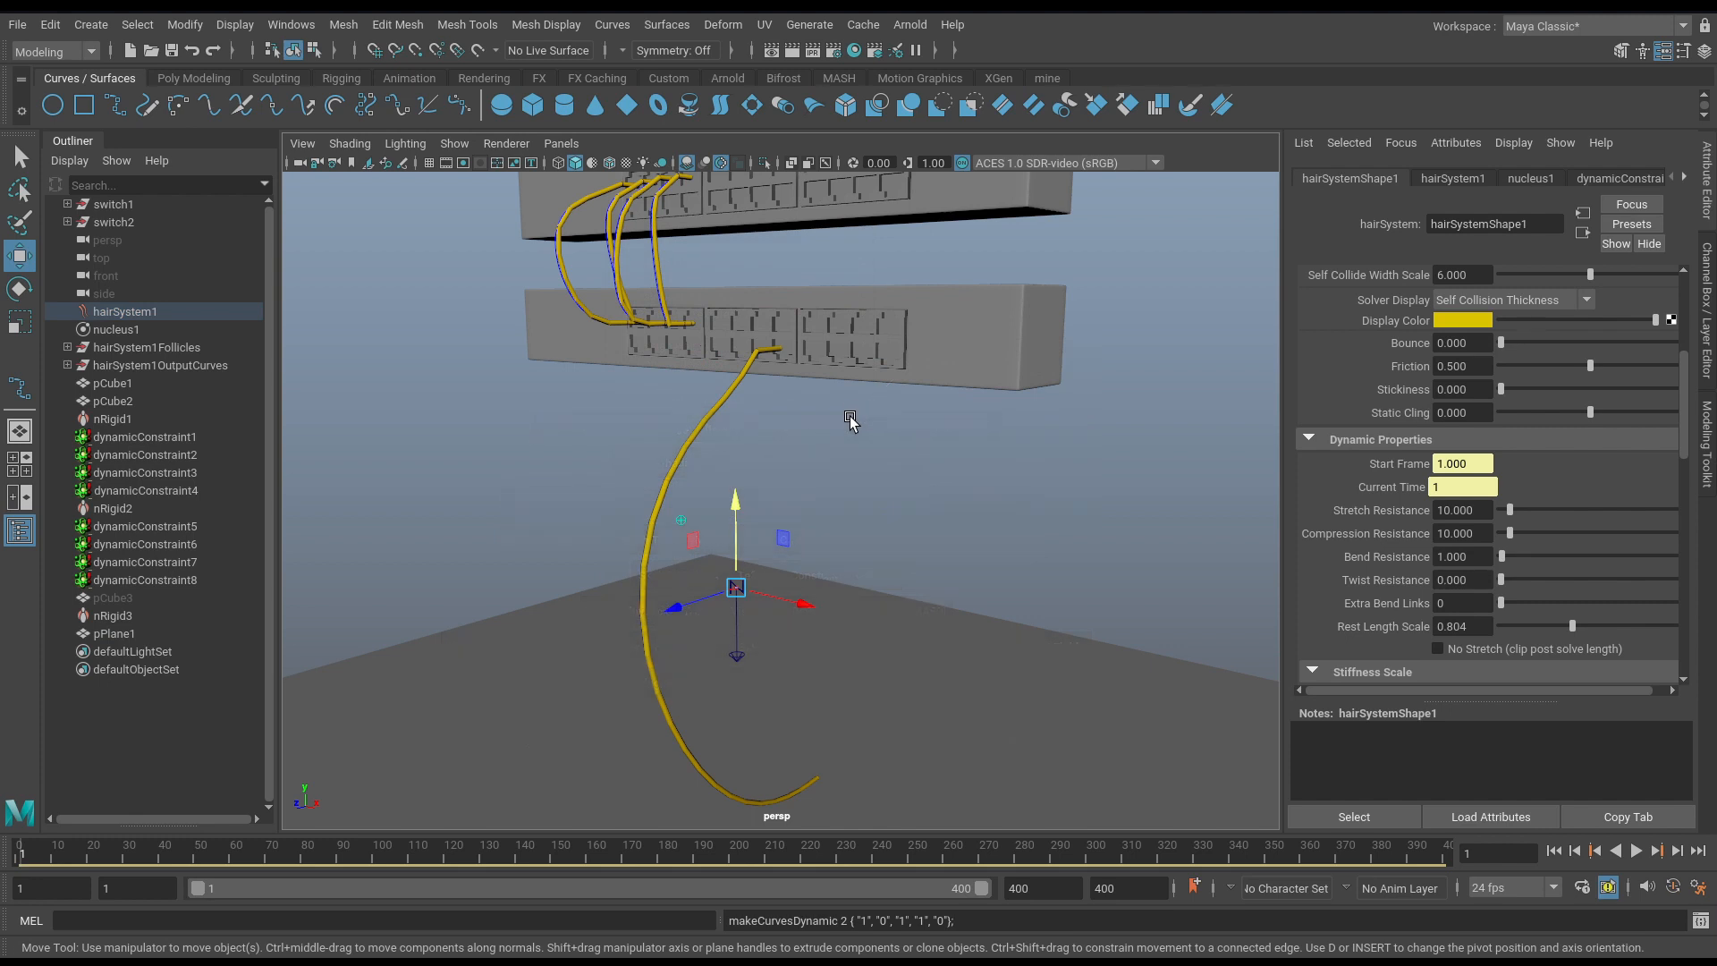
Play the simulation and examine from several angles how both ends of the floor cable behave.
left_click(1636, 850)
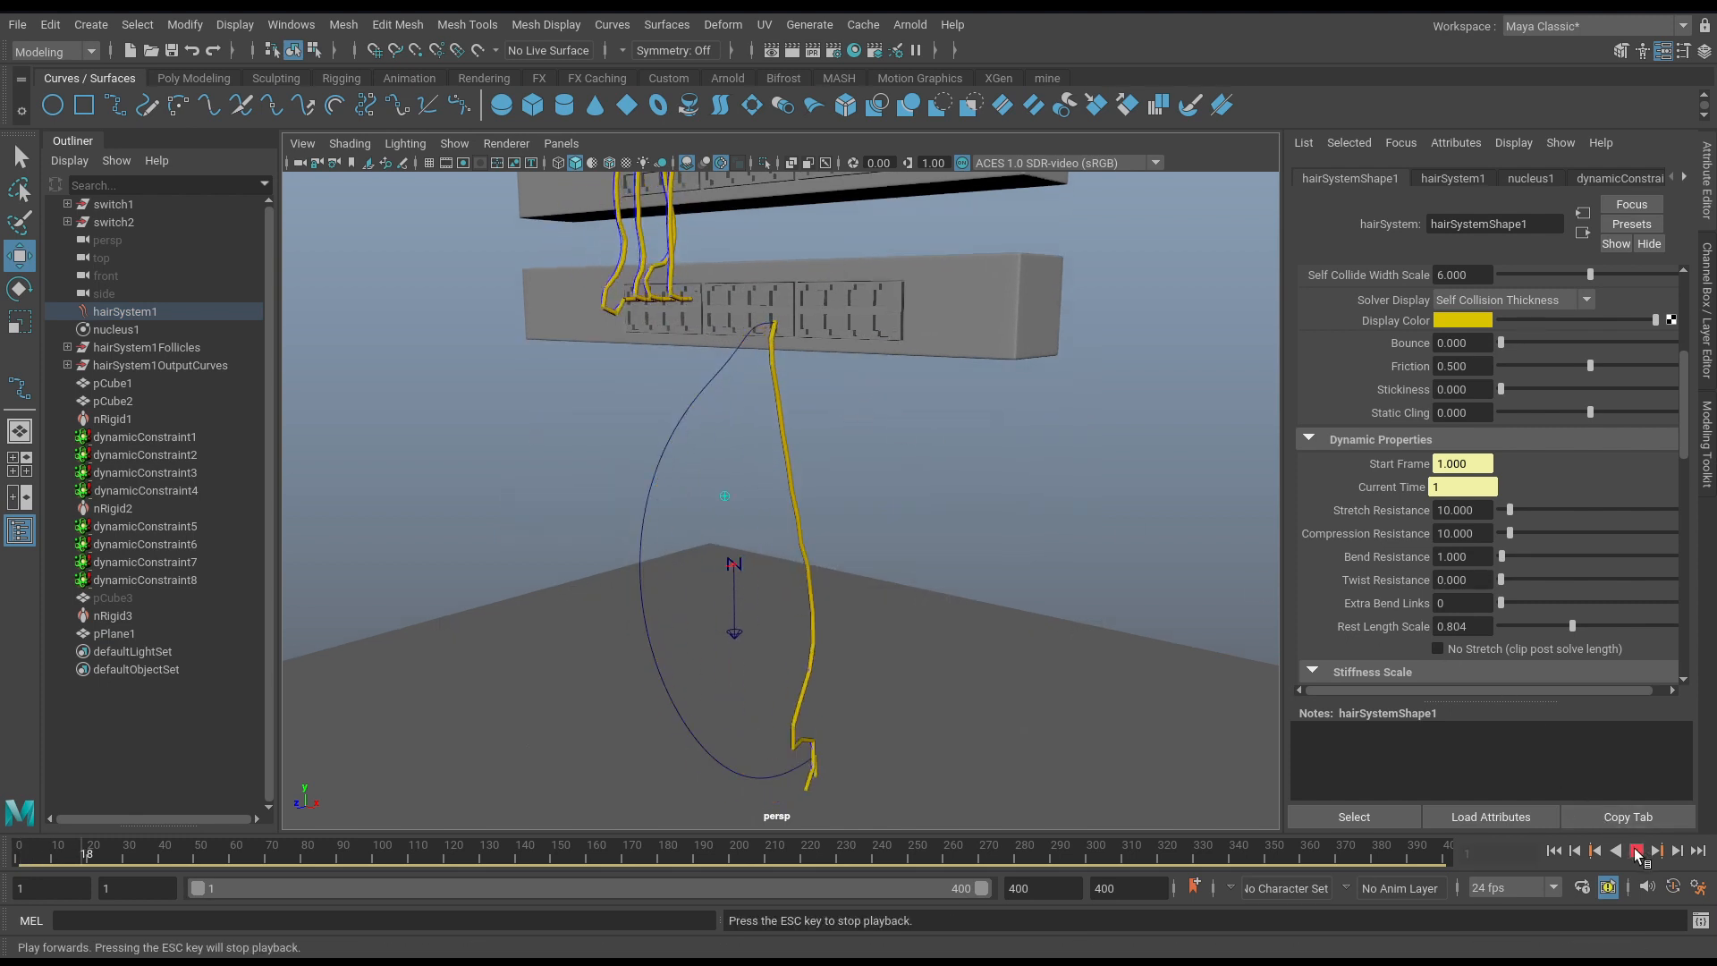
middle_click_drag(994, 499, 981, 430, "alt")
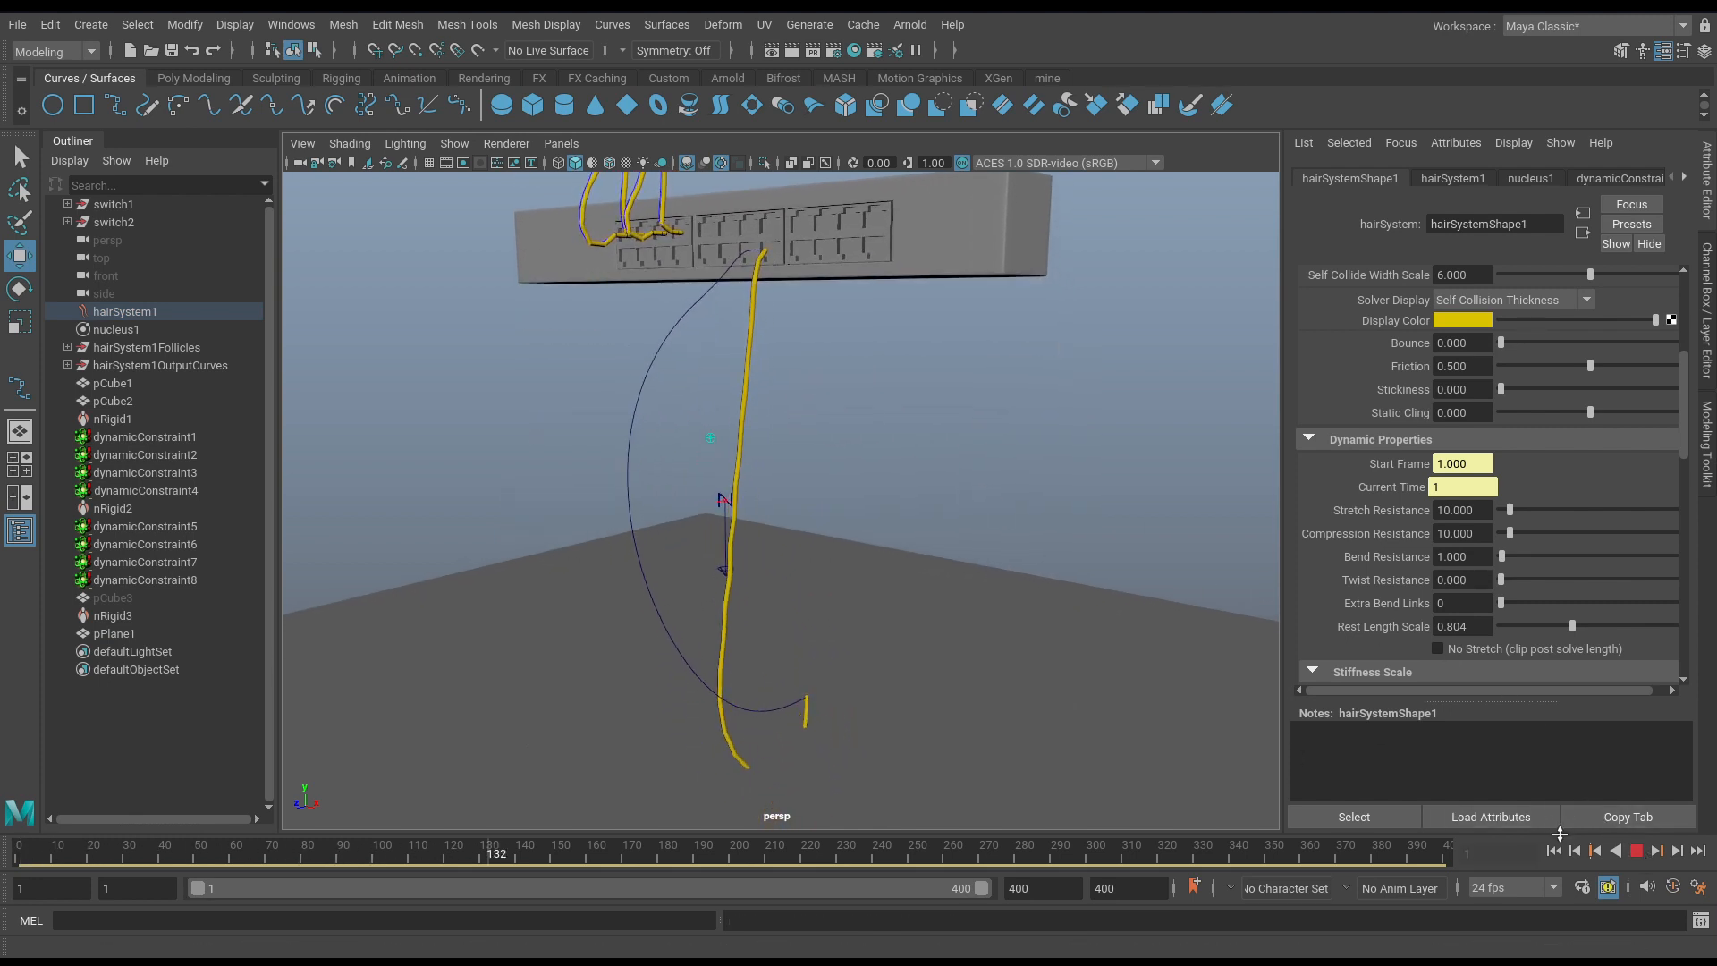
left_click(1636, 851)
left_click(725, 499)
middle_click_drag(957, 682, 850, 520, "alt")
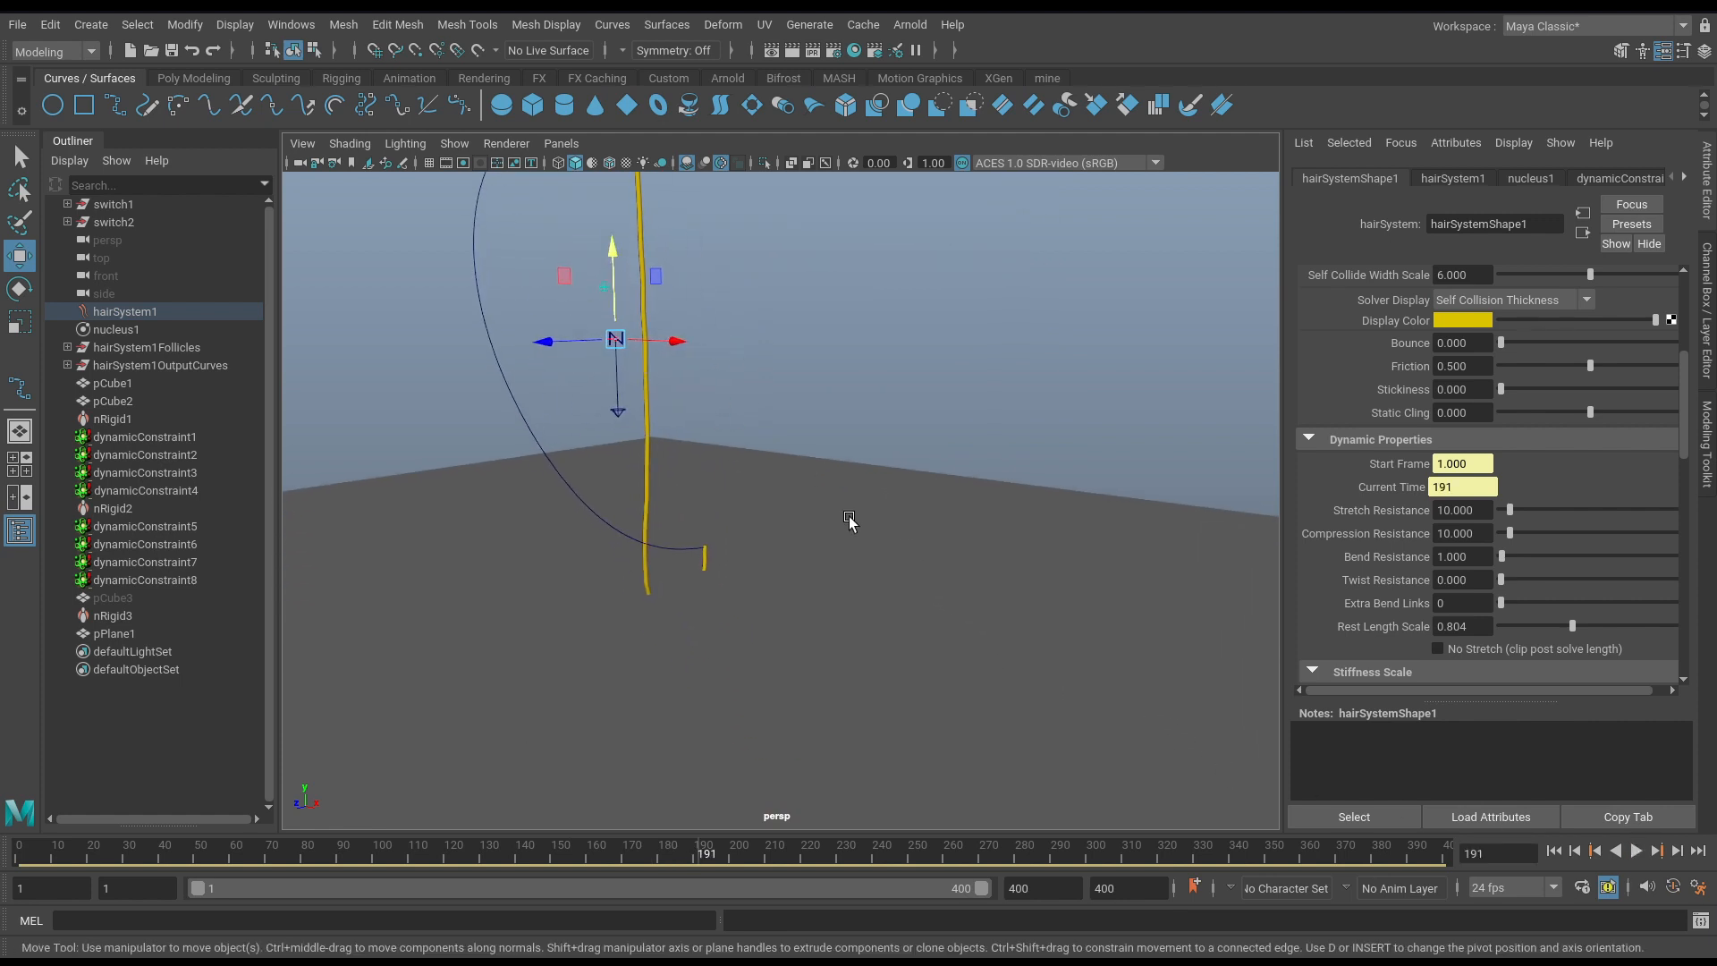
left_click_drag(850, 520, 757, 560, "alt")
middle_click_drag(790, 539, 796, 778, "alt")
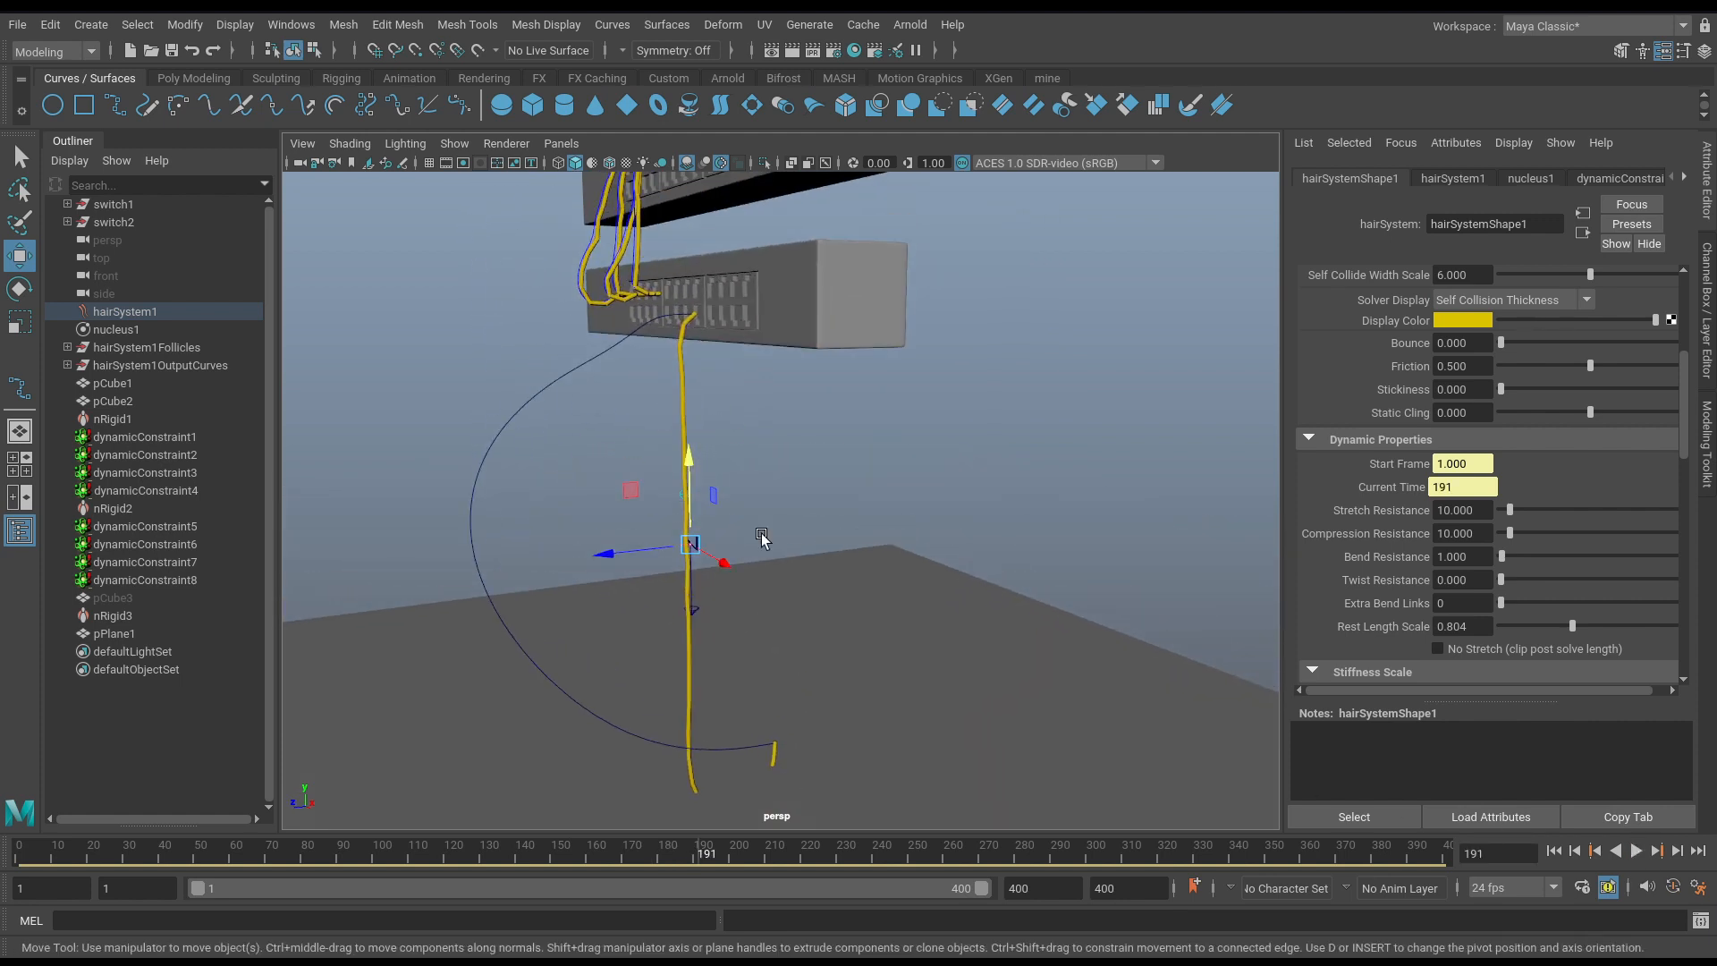
left_click_drag(808, 639, 924, 575, "alt")
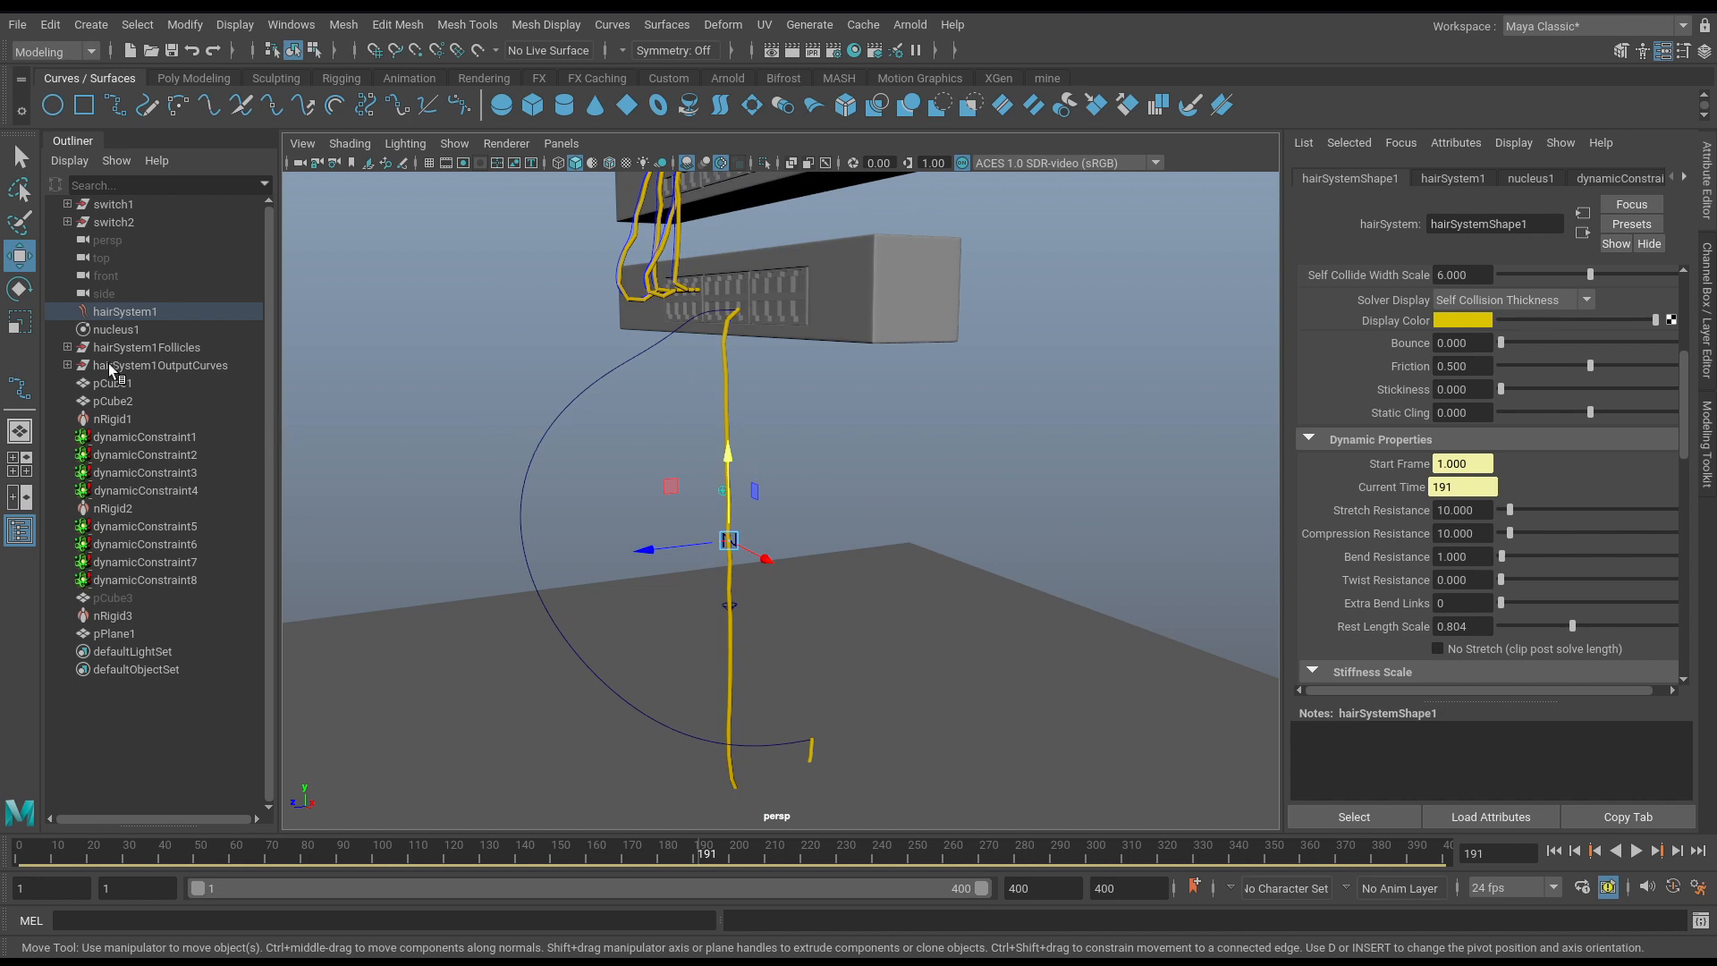
Set the Point Lock of the floor cable's follicle, follicle5, to Base.
left_click(67, 348)
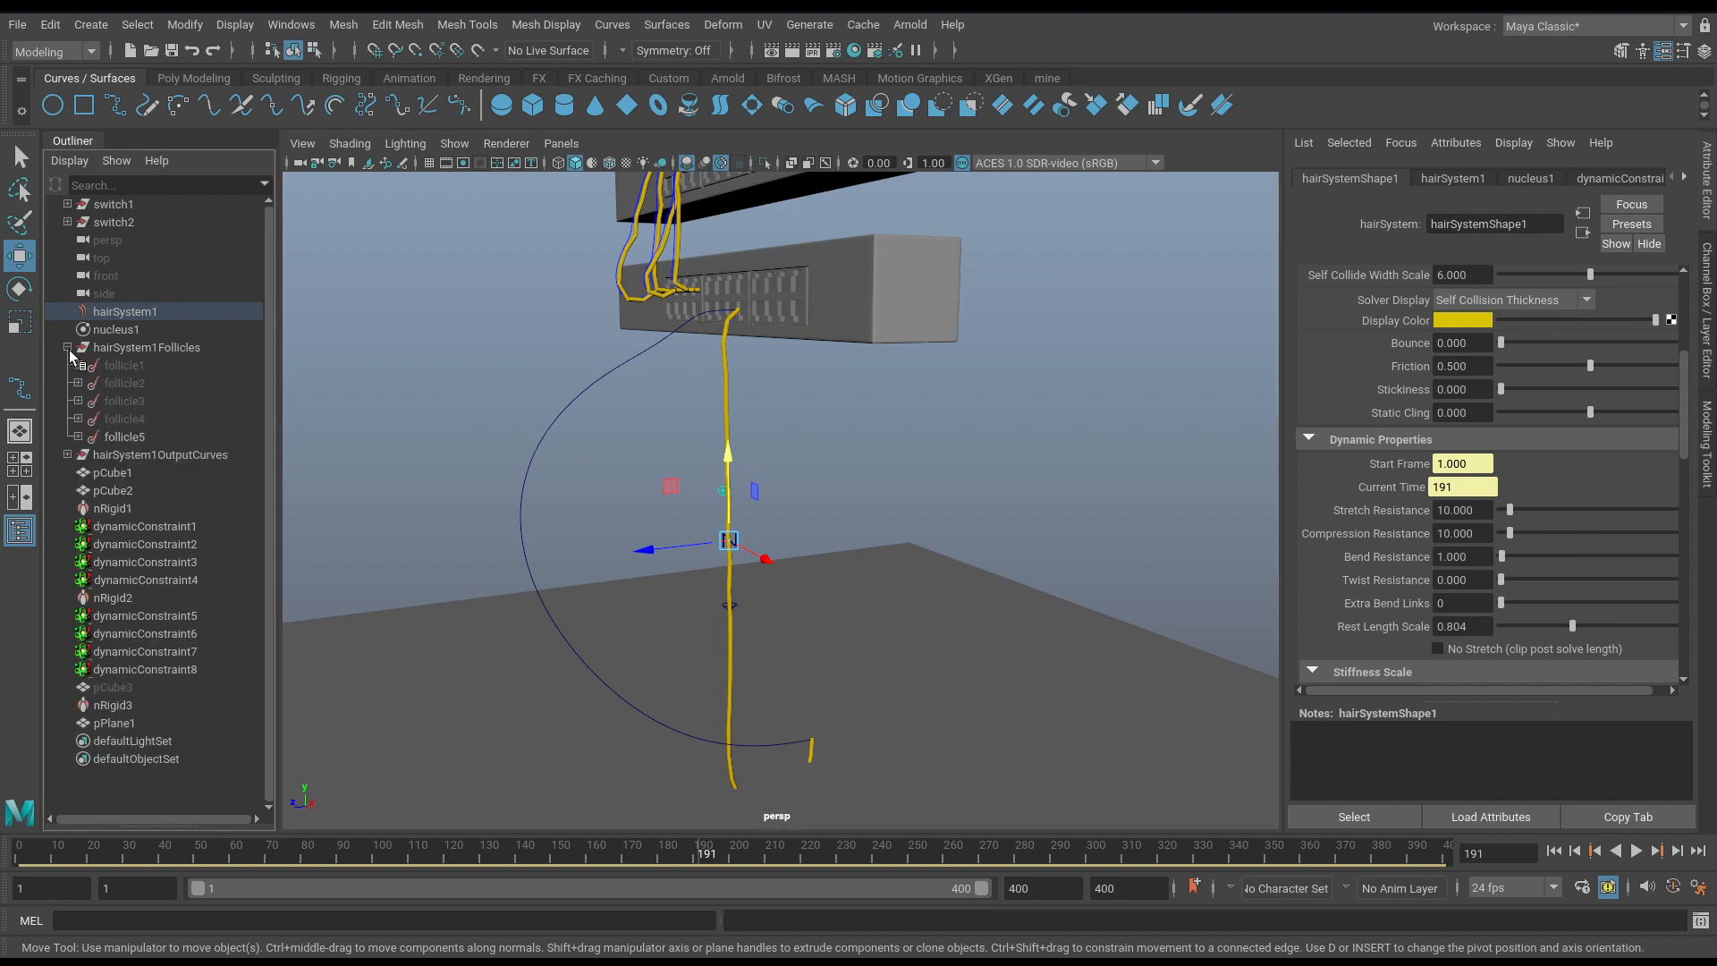
left_click(130, 434)
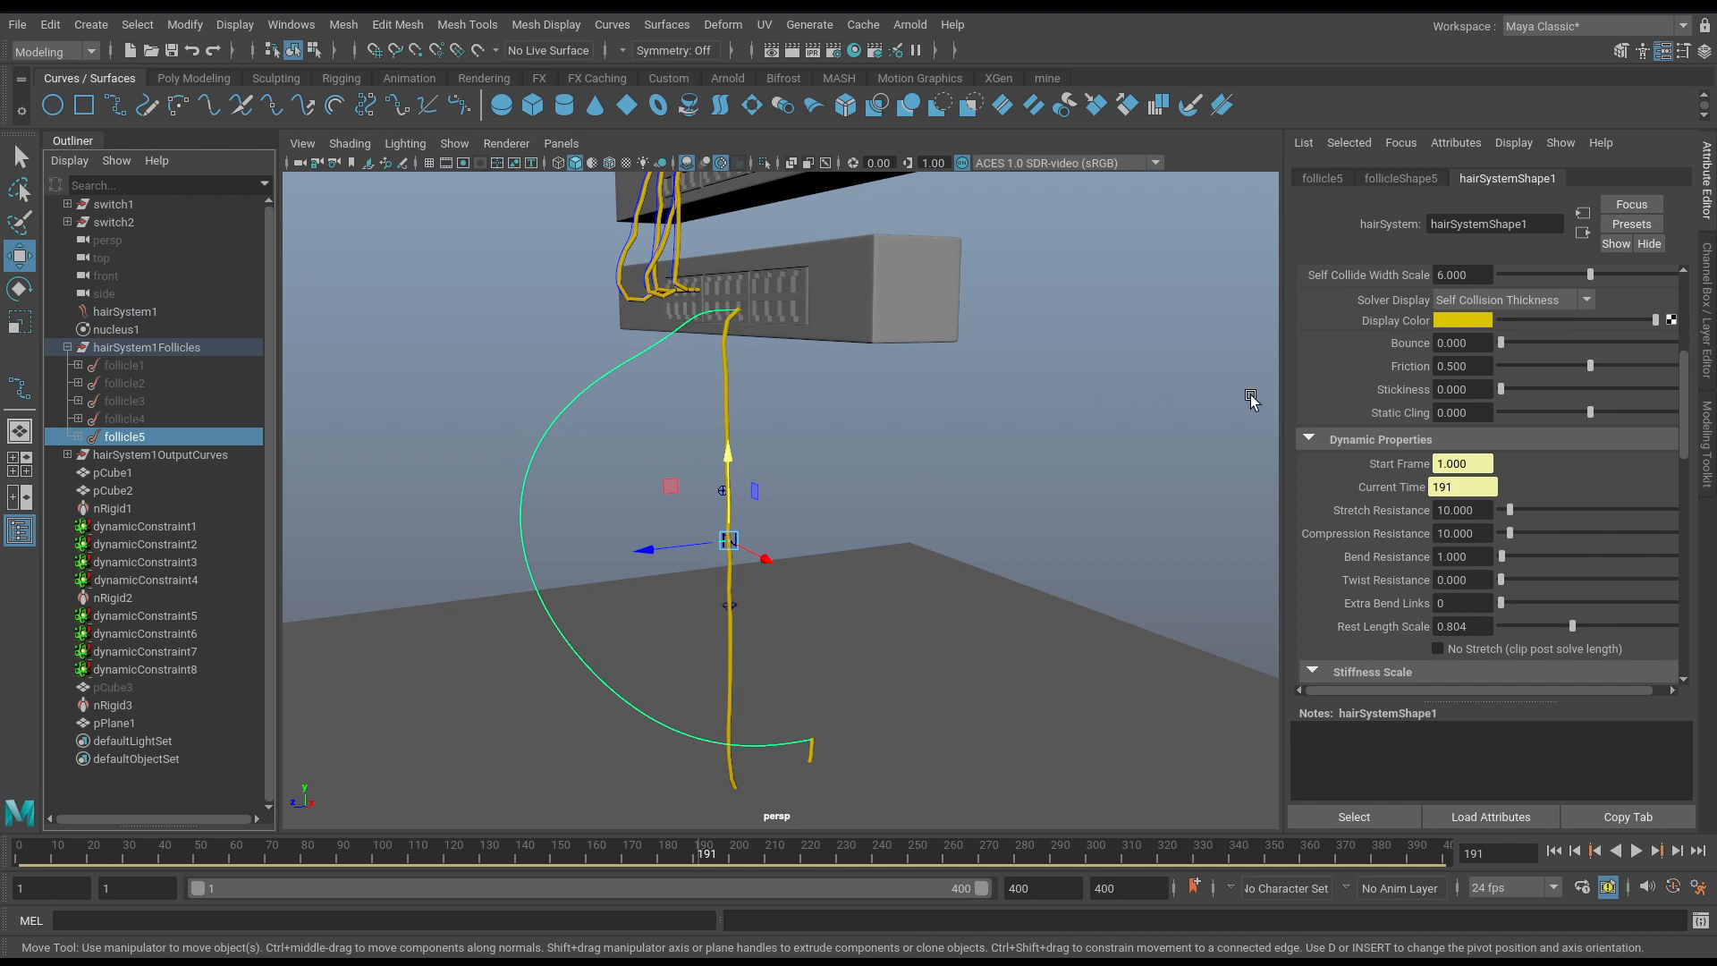
scroll(1533, 400, "up", 5)
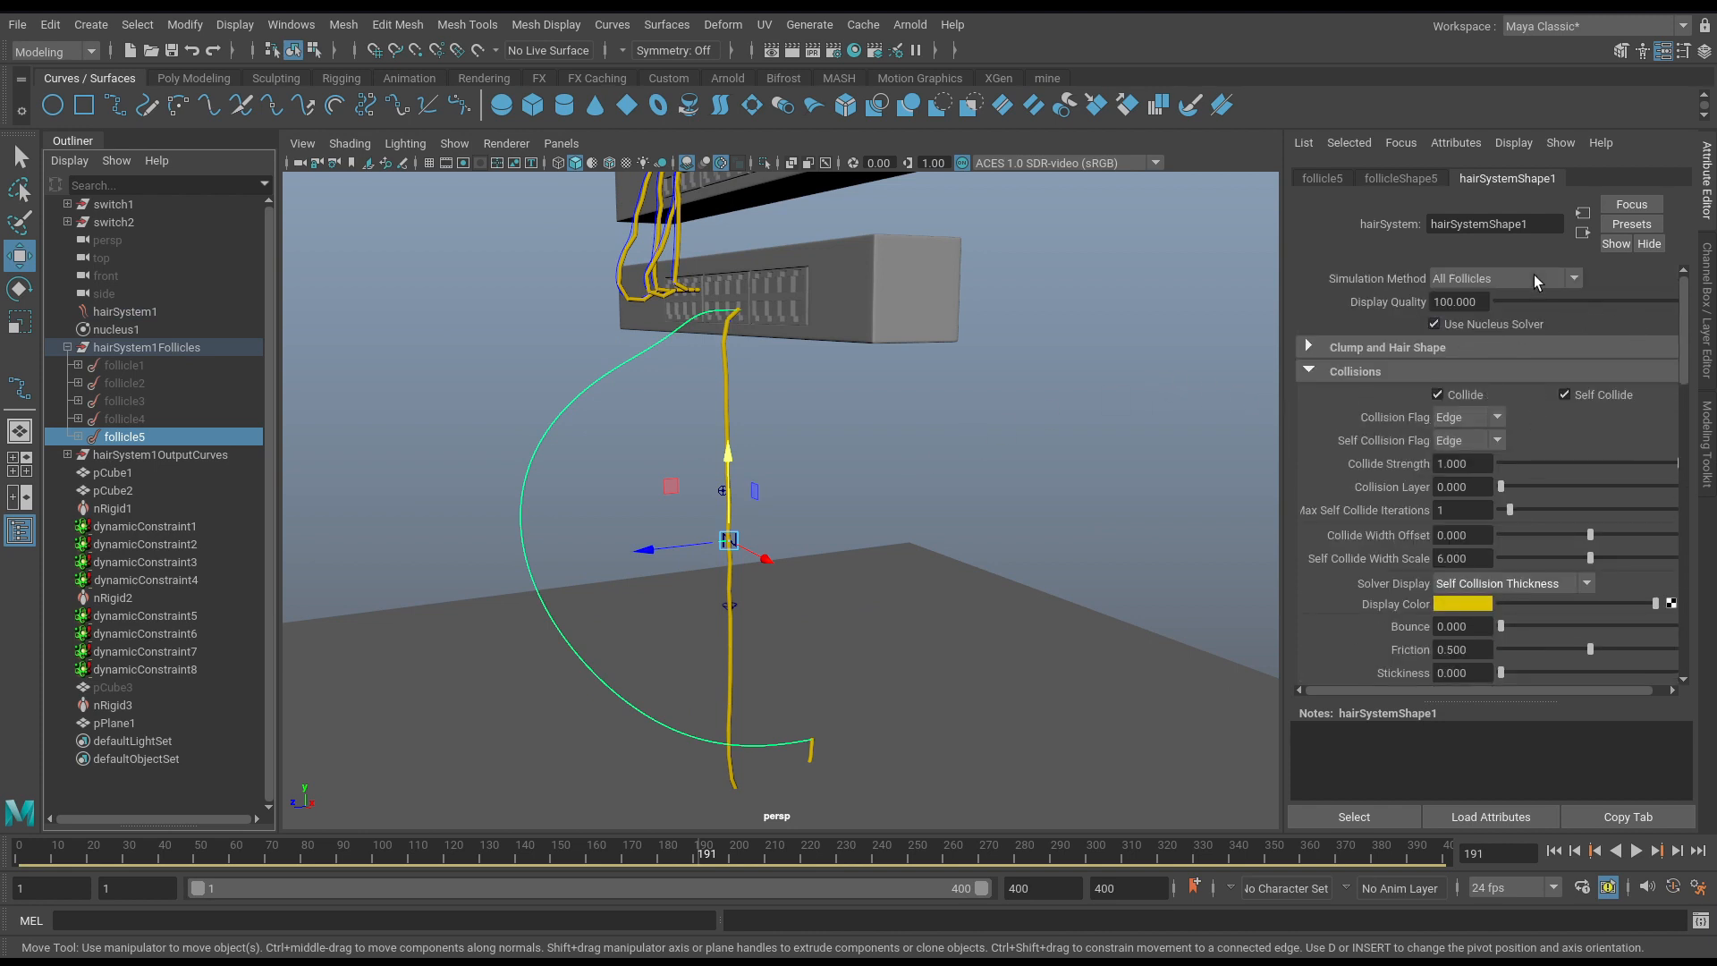
left_click(1416, 181)
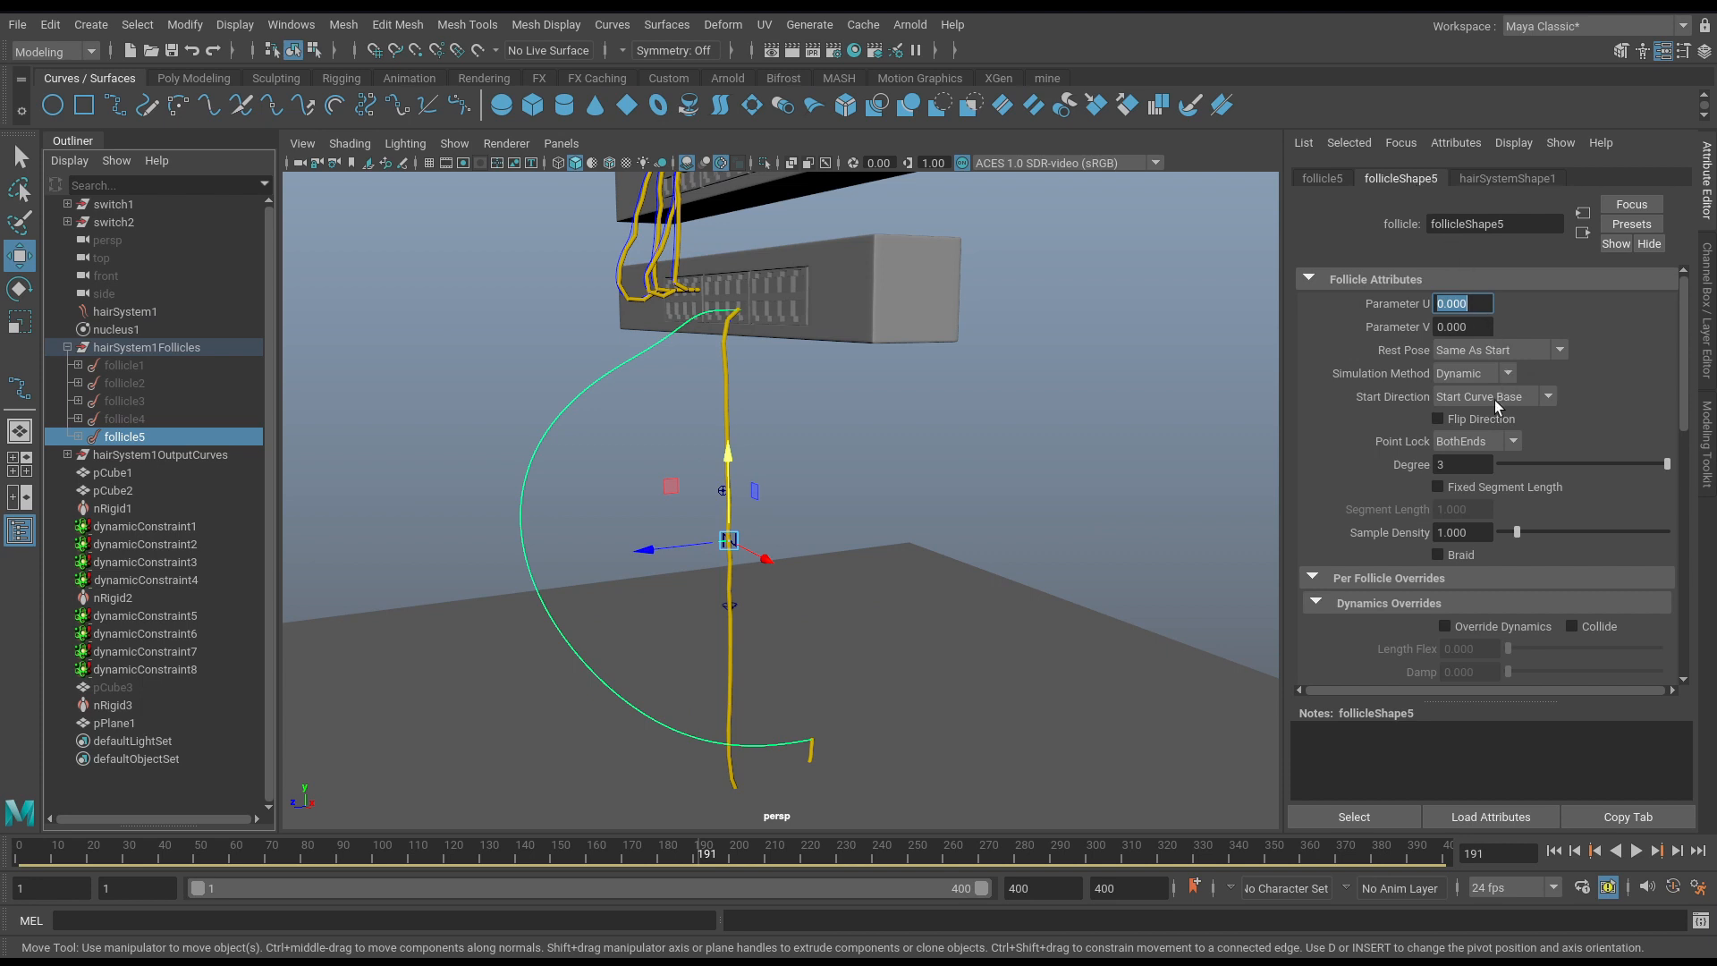
left_click(1483, 440)
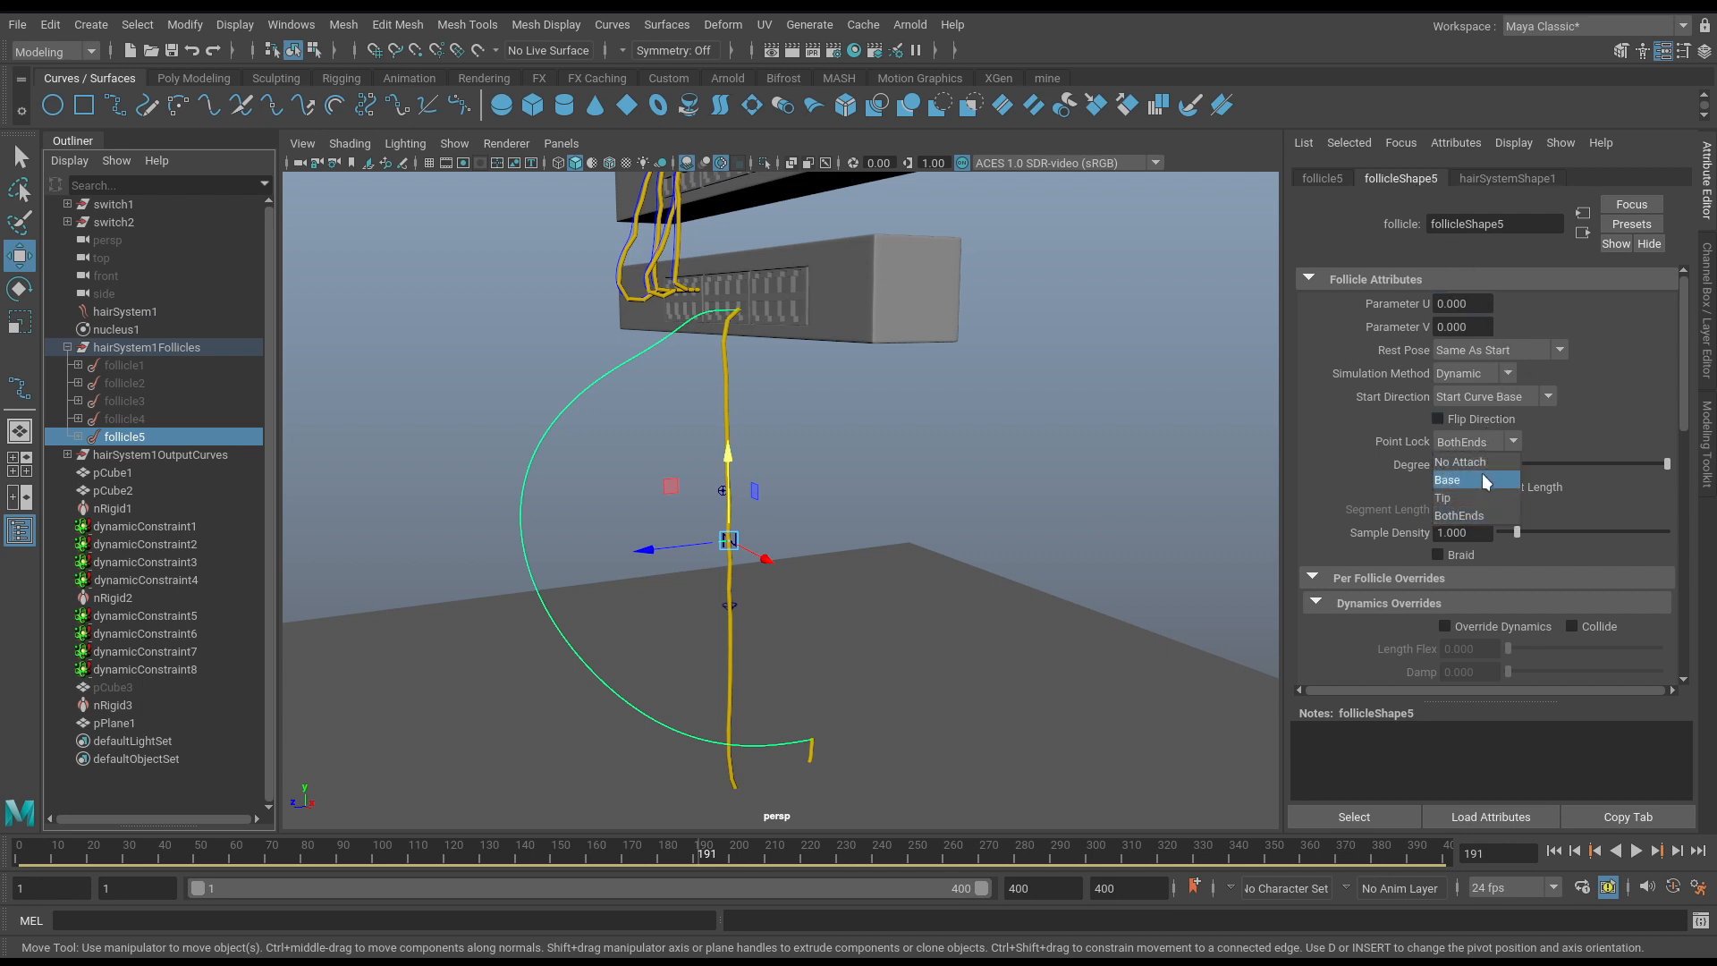
left_click(1483, 477)
Play the simulation from frame 1 to check how the base-locked cable hangs, and rewind to the start.
left_click(1556, 851)
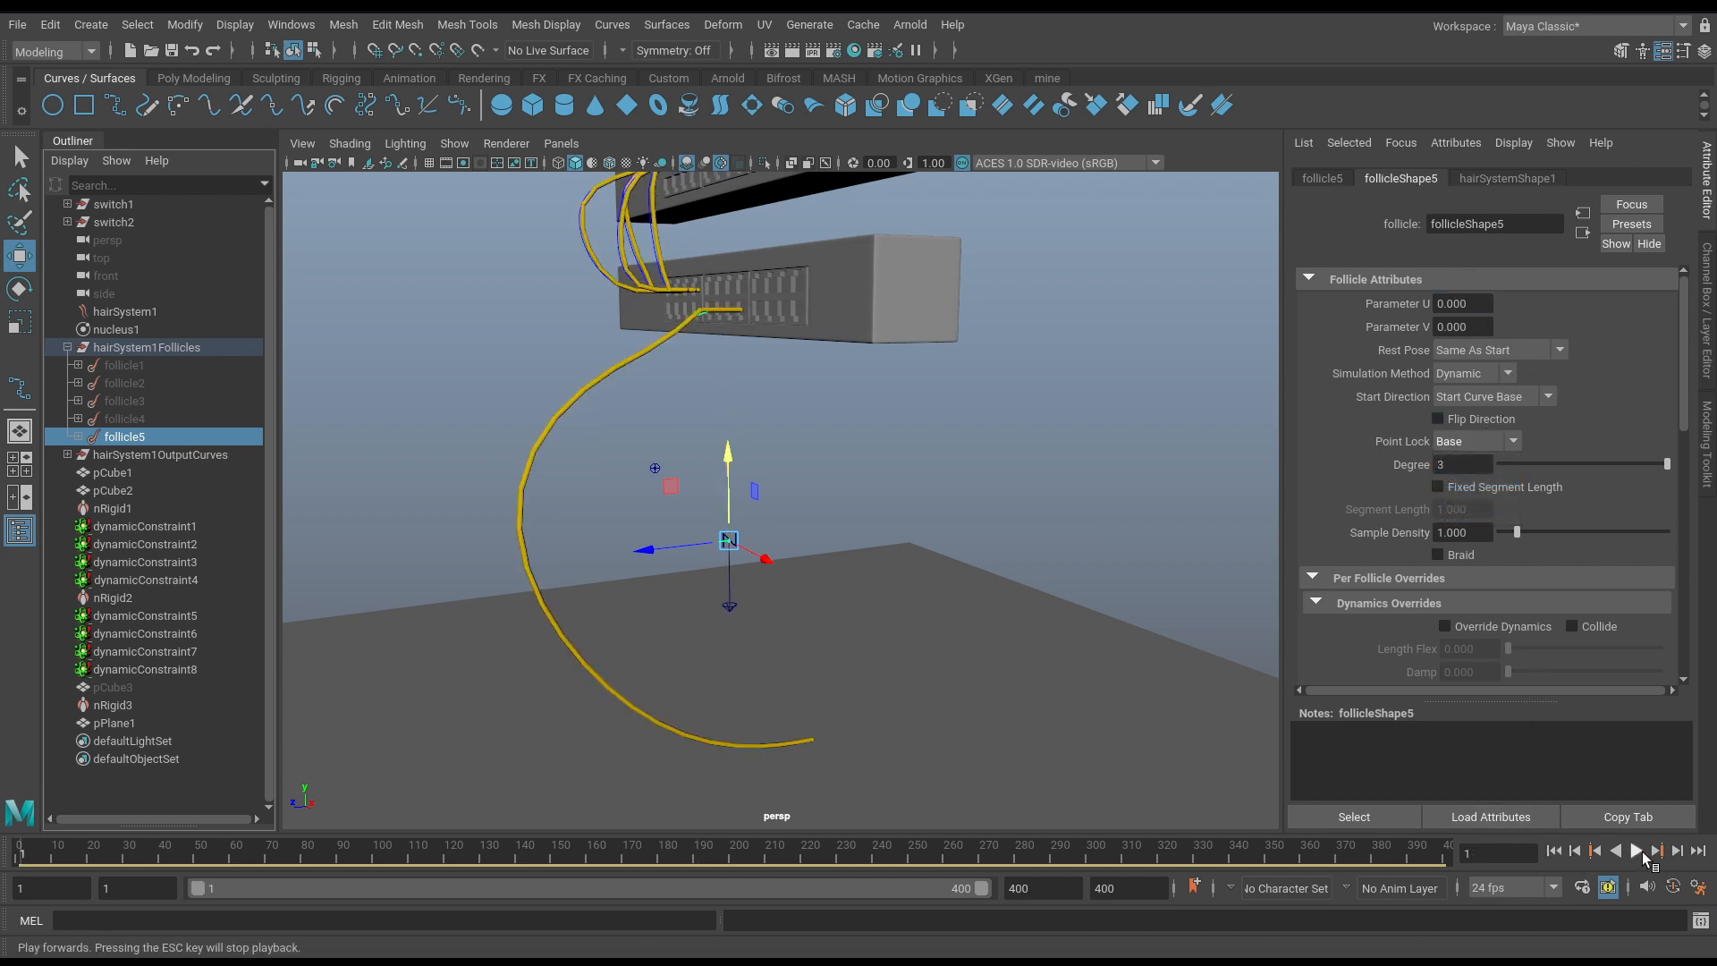
left_click(1637, 852)
middle_click_drag(951, 728, 956, 691, "alt")
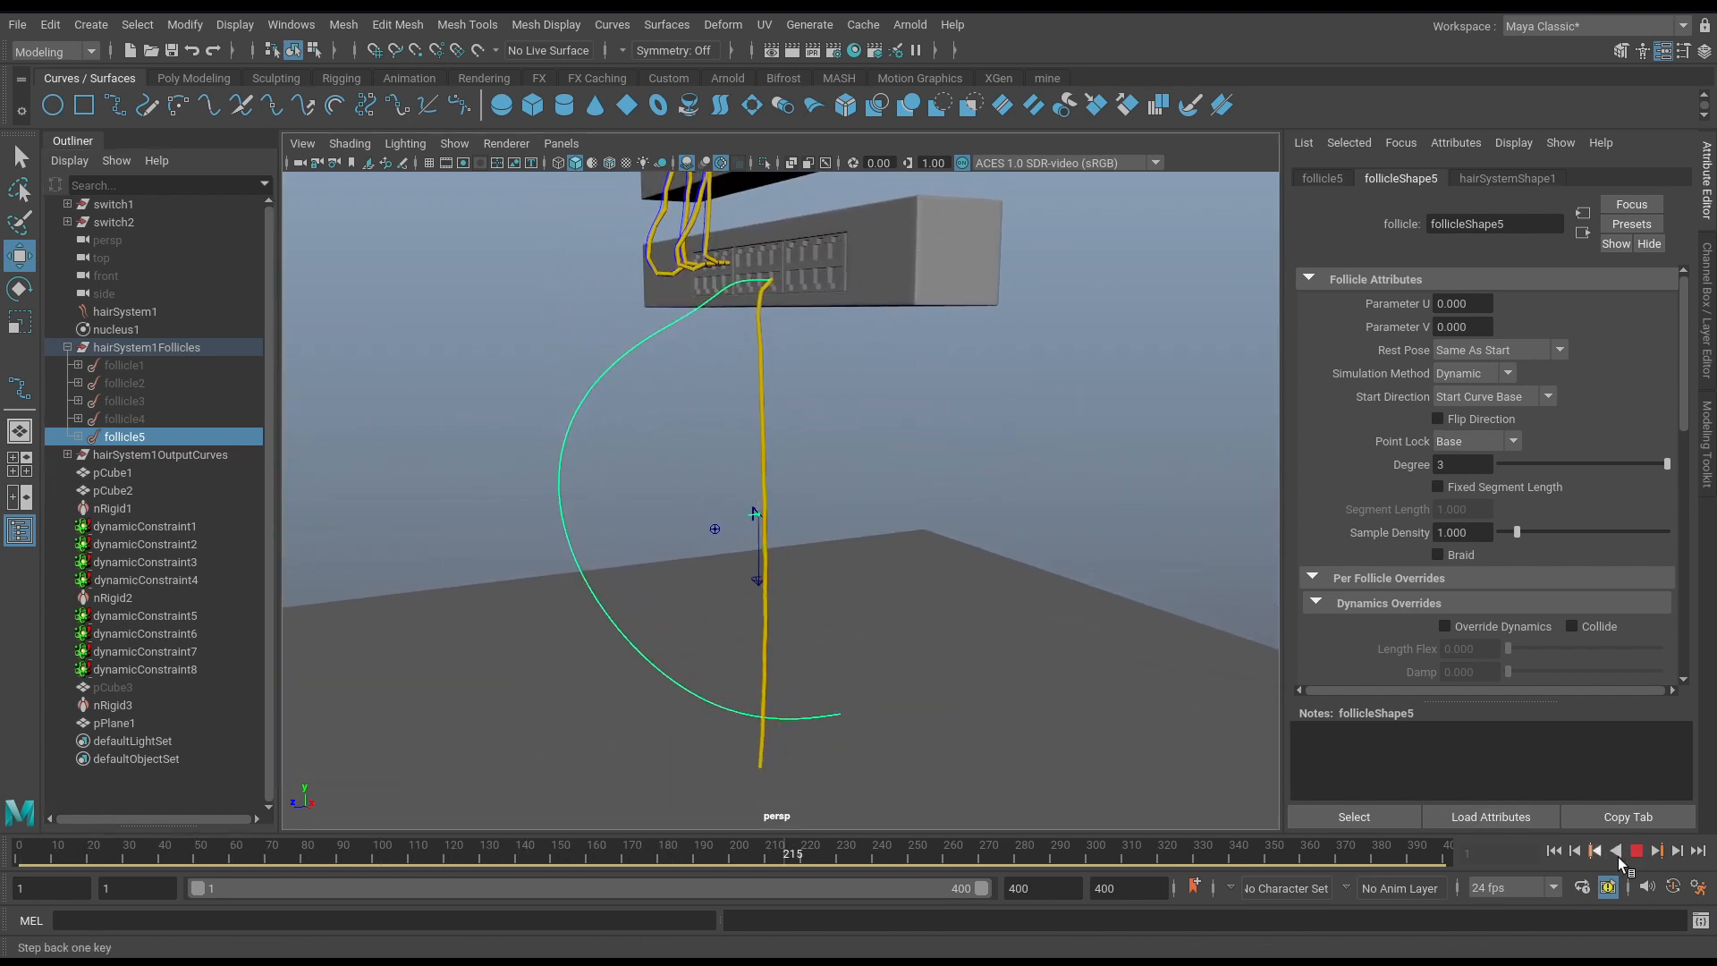
left_click(1637, 851)
left_click(1555, 852)
Make the floor plane pPlane1 an nCloth passive collider.
left_click_drag(1135, 828, 805, 674, "alt")
left_click(1028, 539)
middle_click_drag(948, 612, 951, 650, "alt")
key("space")
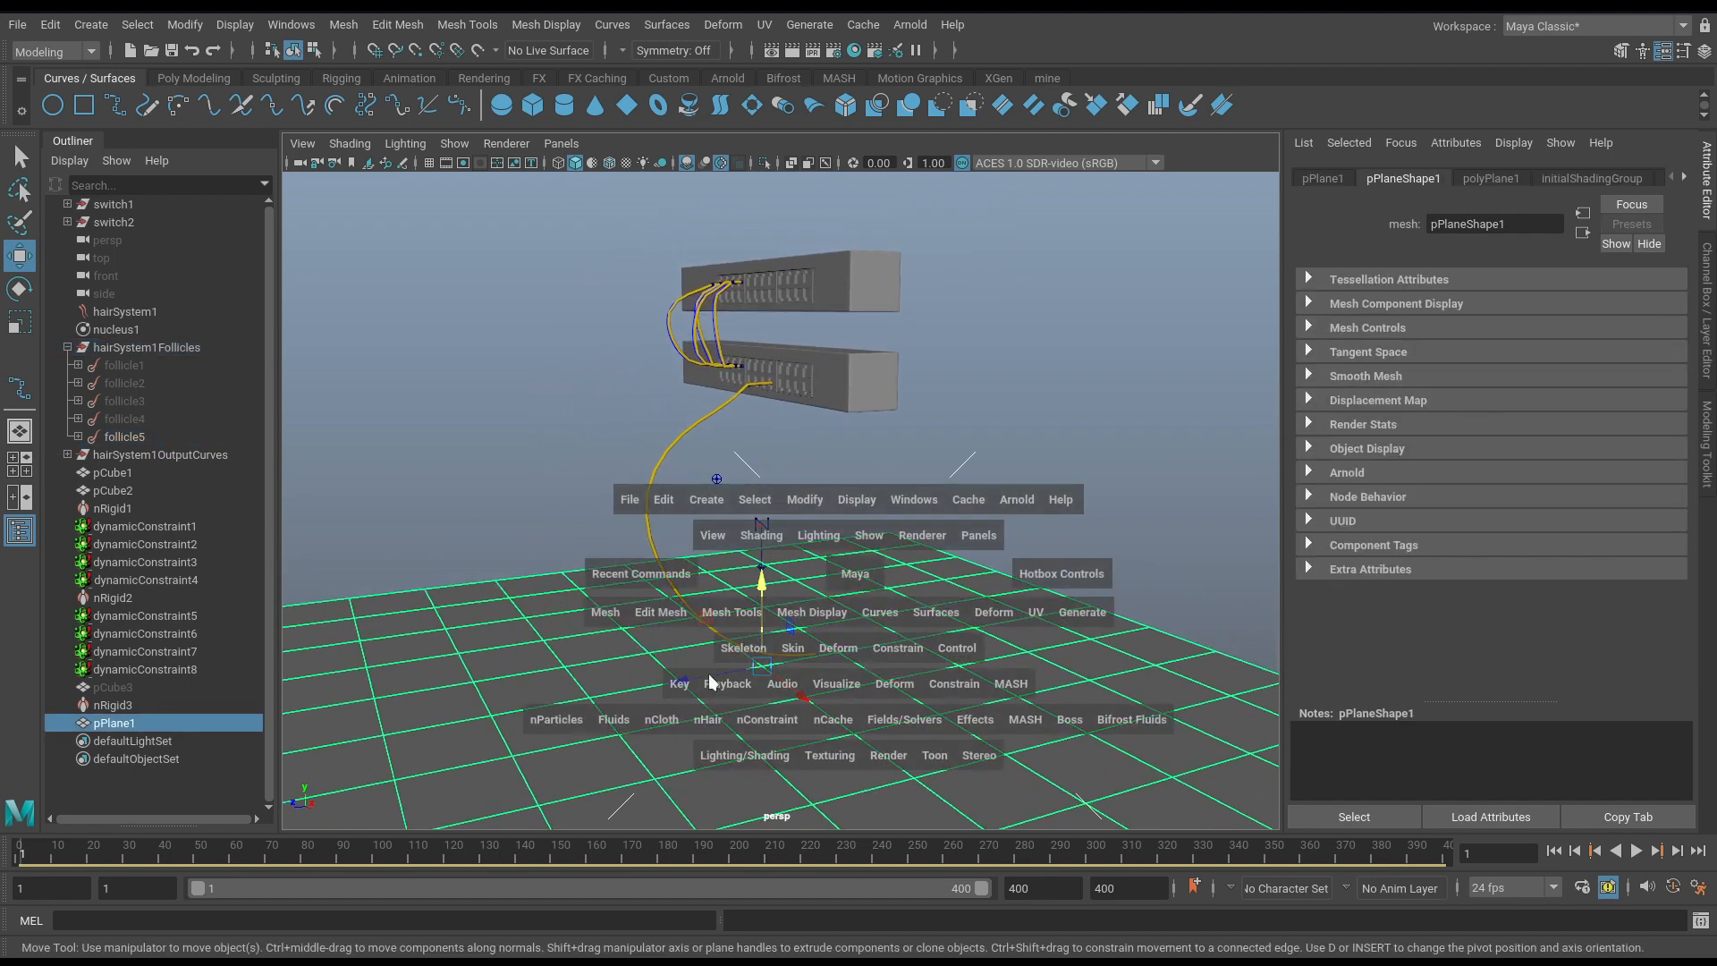
left_click(673, 716)
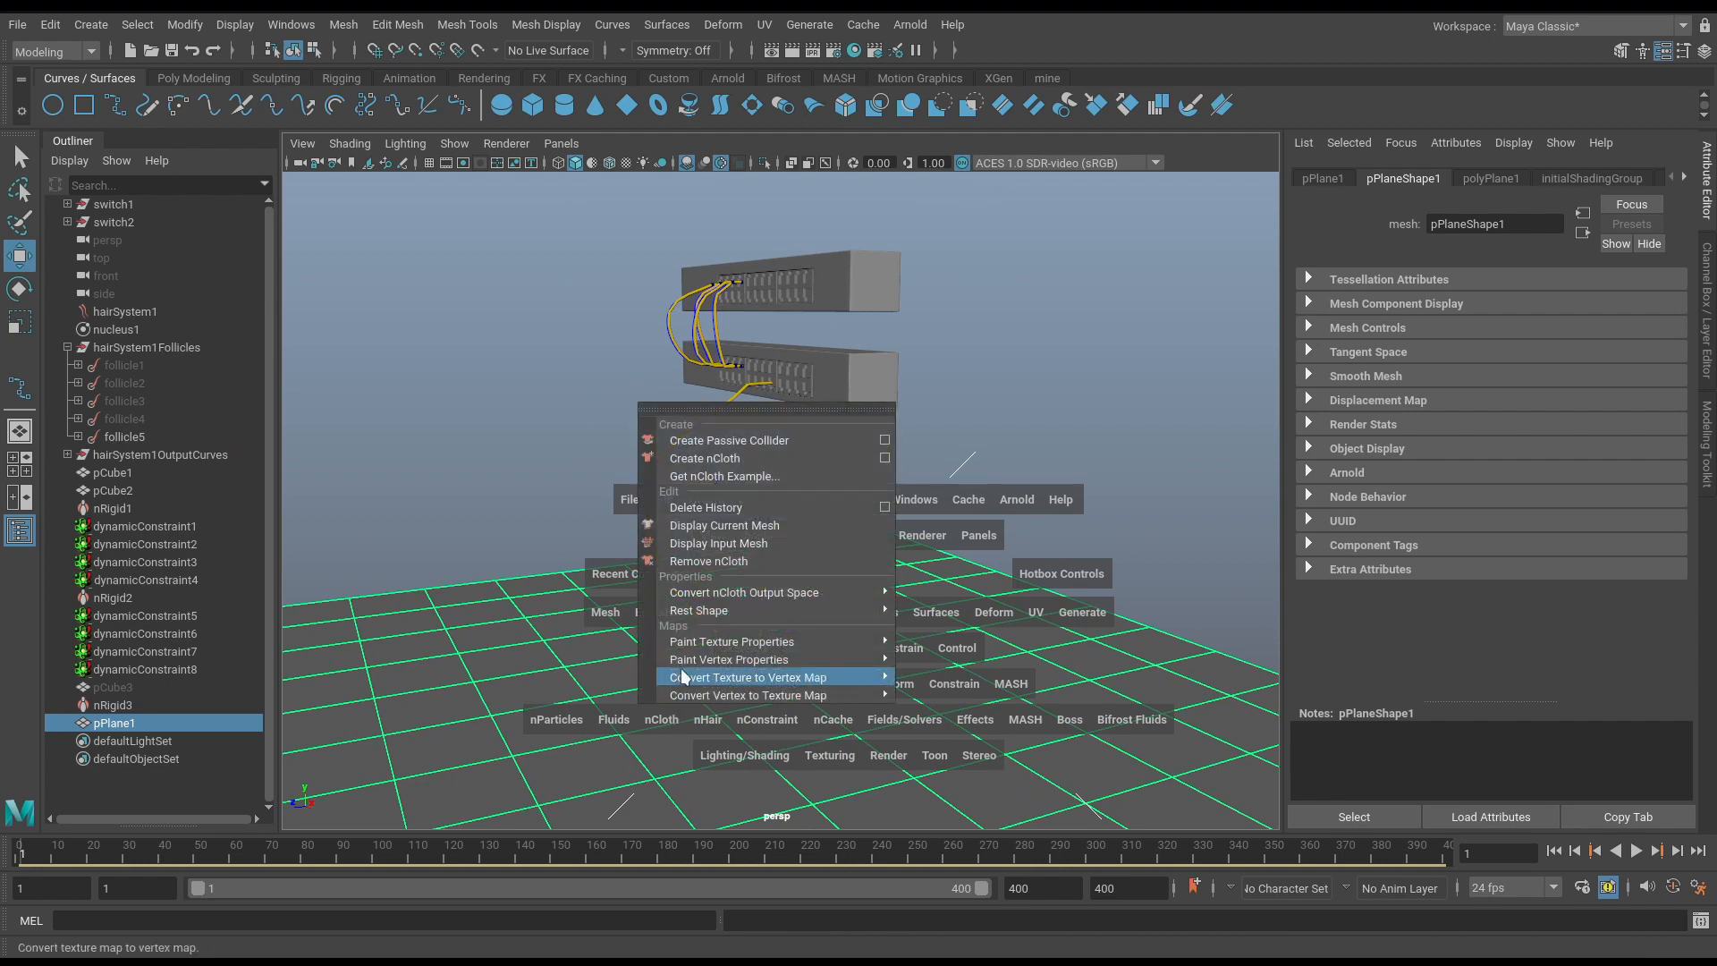
left_click(728, 438)
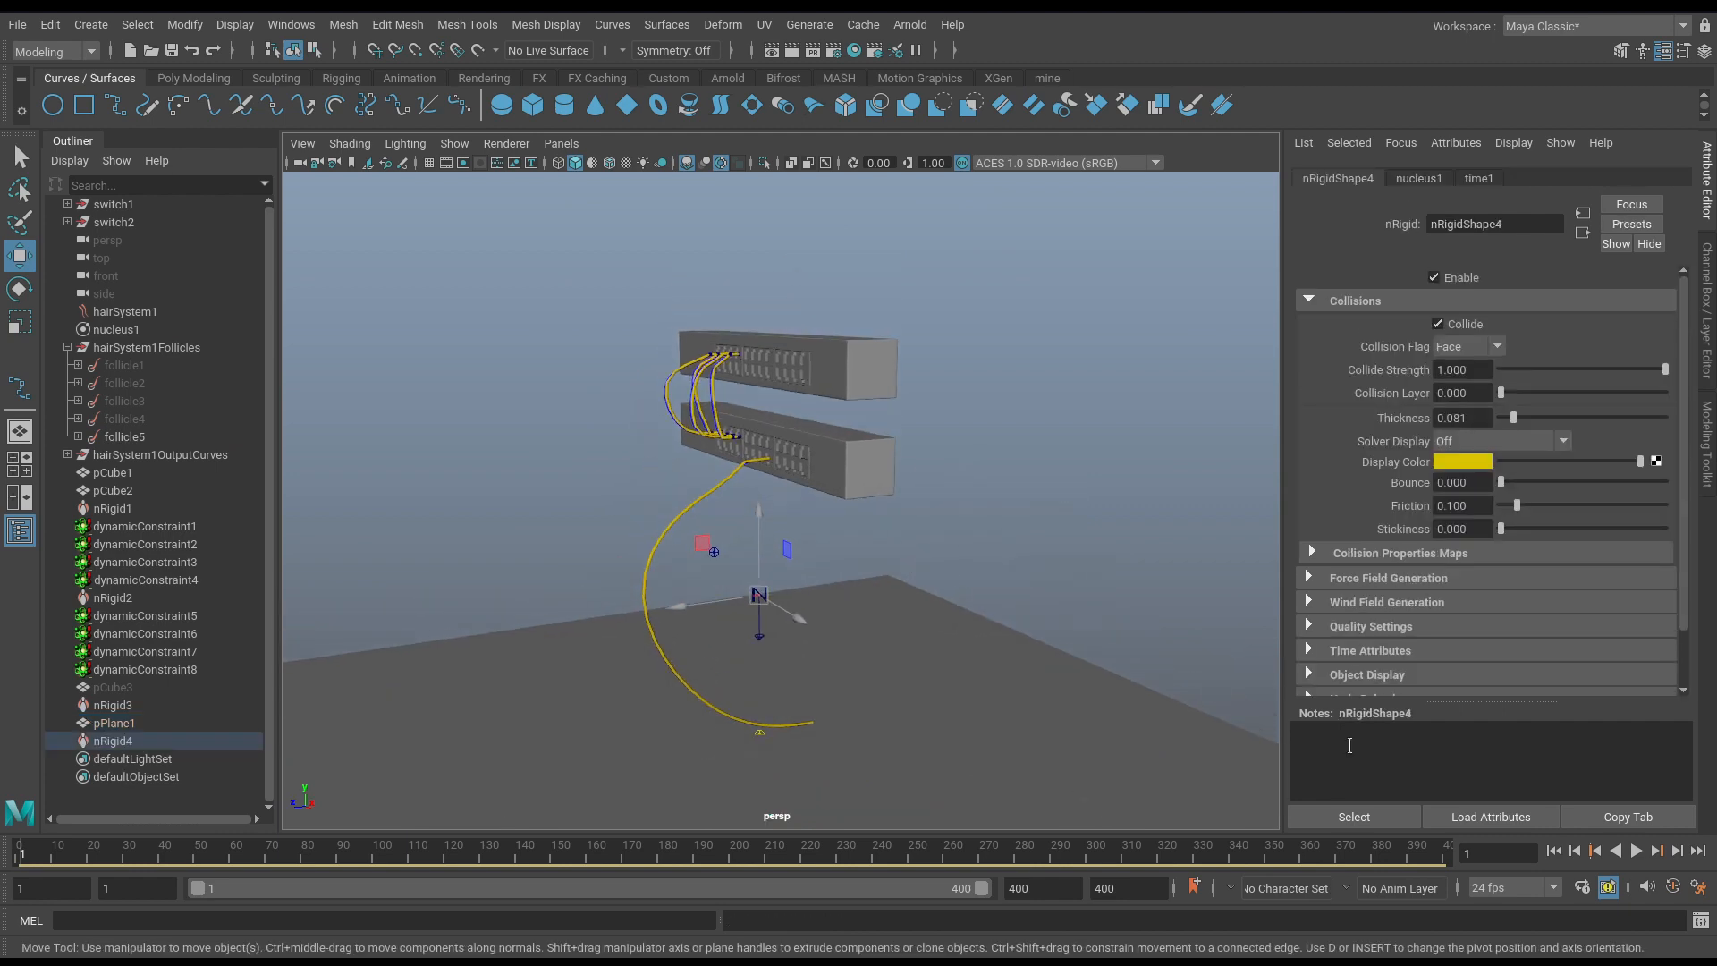
Play the simulation while viewing the hanging cable's contact with the floor up close, and stop playback.
left_click(1637, 851)
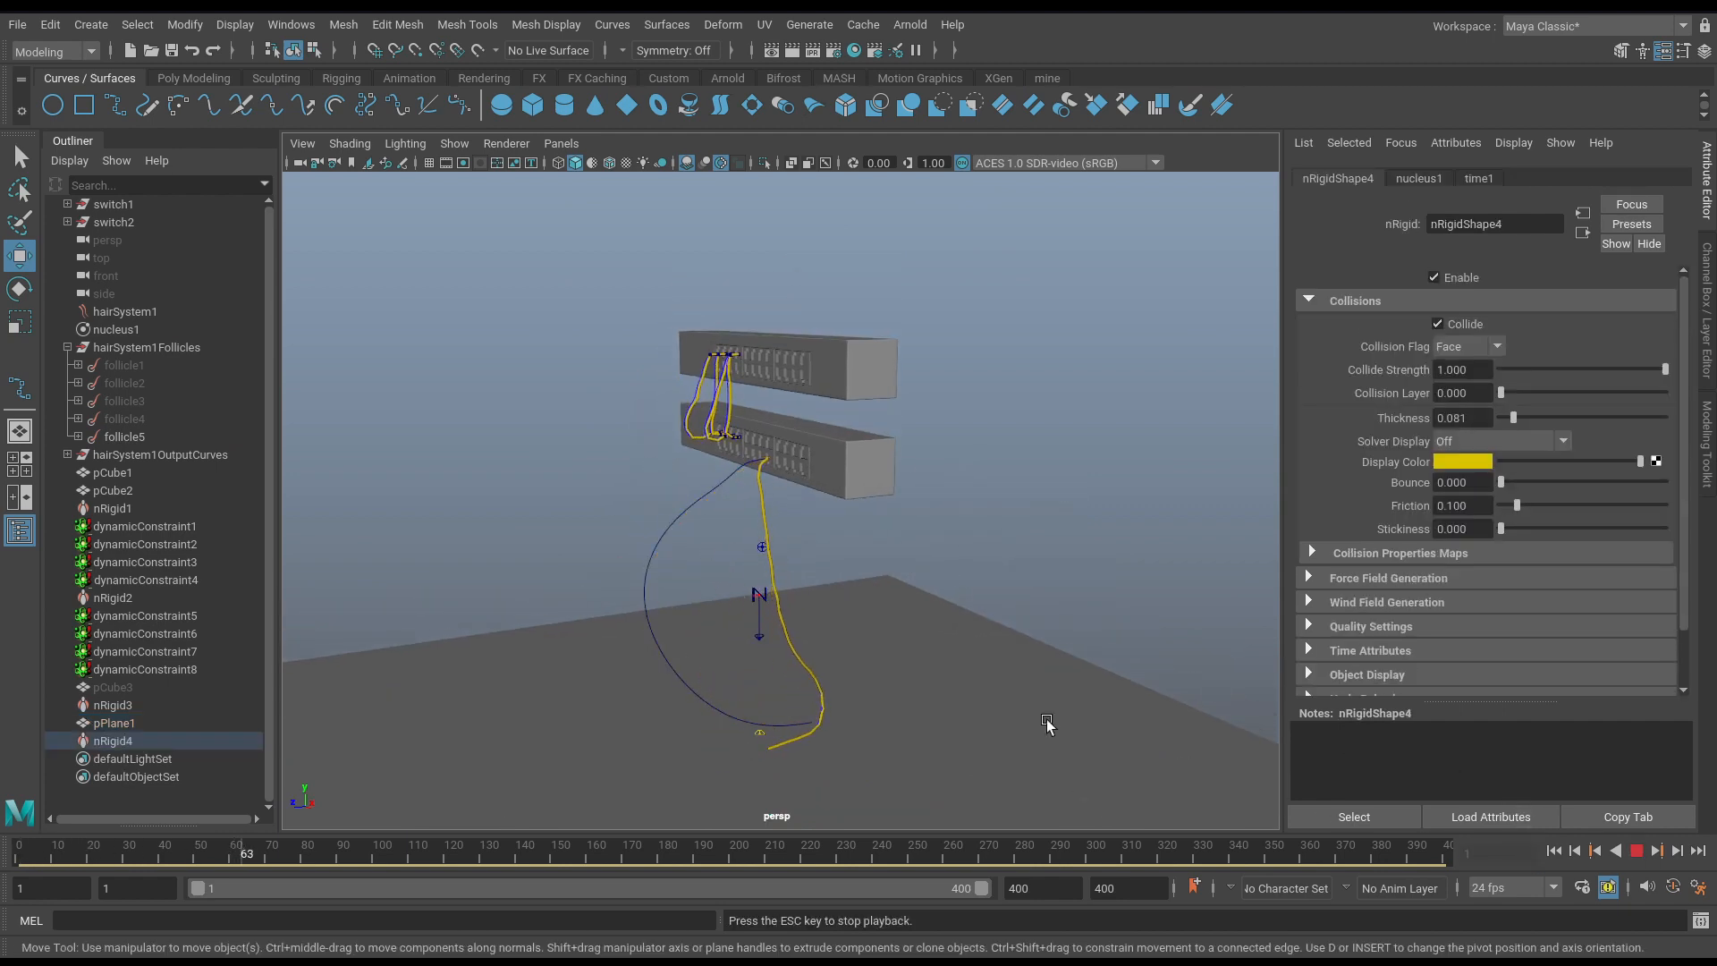
middle_click_drag(836, 619, 876, 531, "alt")
left_click_drag(876, 531, 950, 590, "alt")
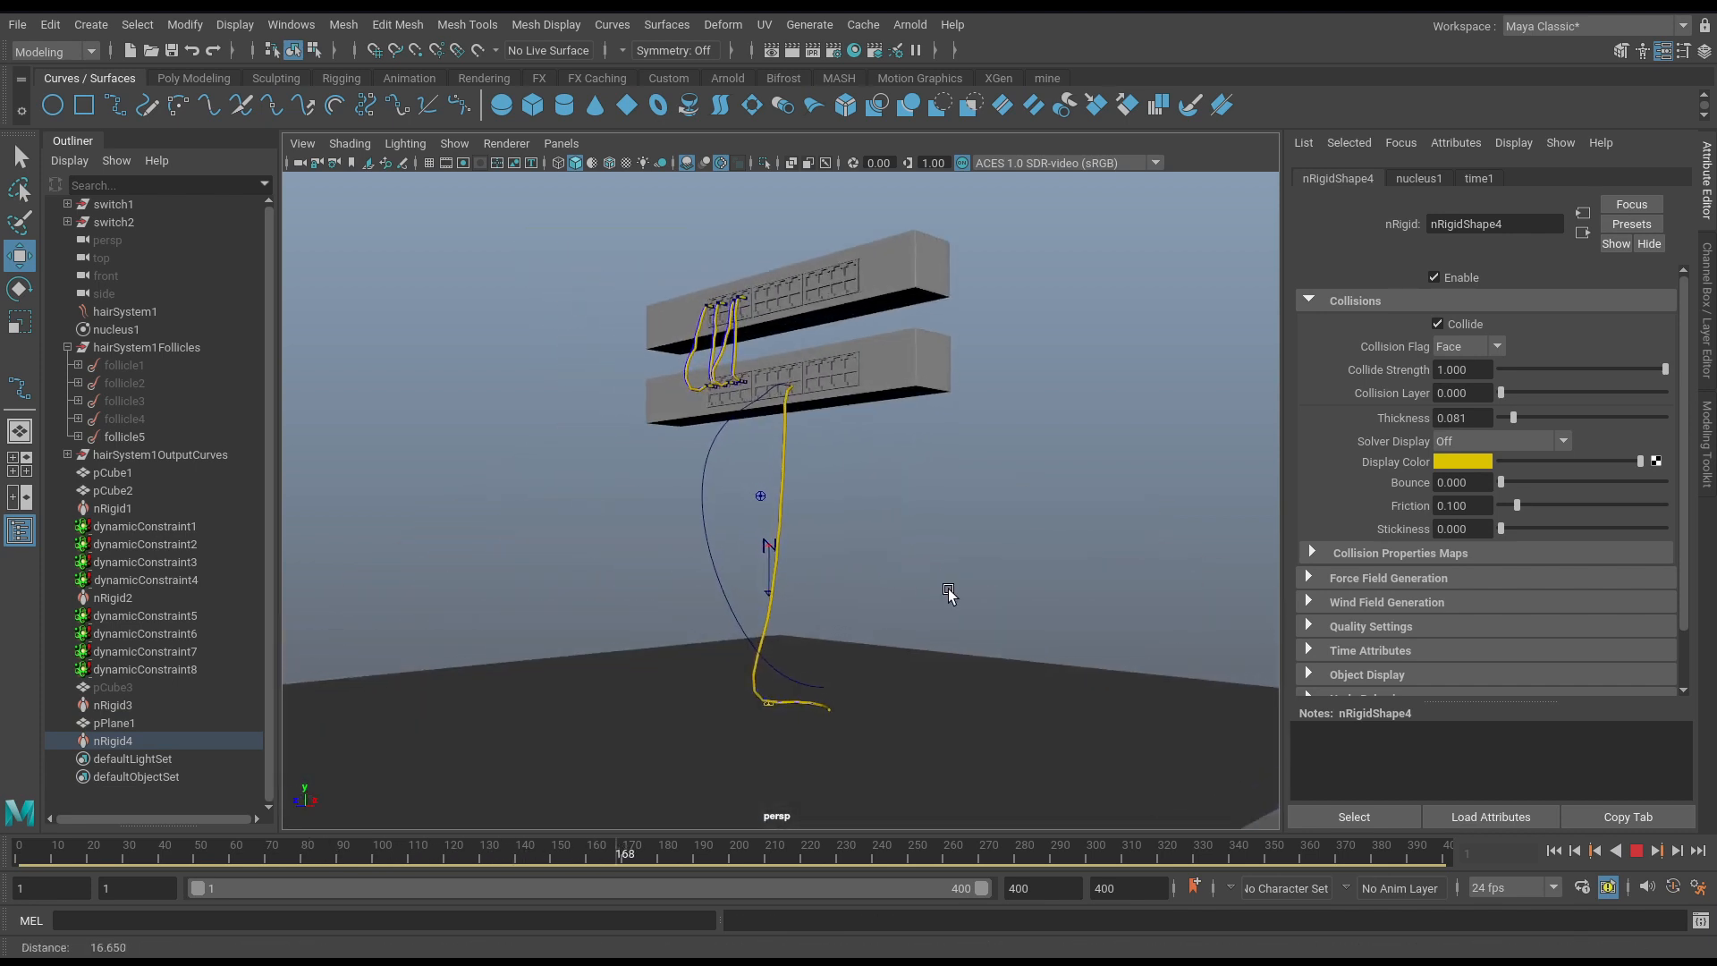
right_click_drag(950, 591, 1008, 650, "alt")
left_click_drag(1008, 649, 948, 689, "alt")
middle_click_drag(947, 689, 1016, 625, "alt")
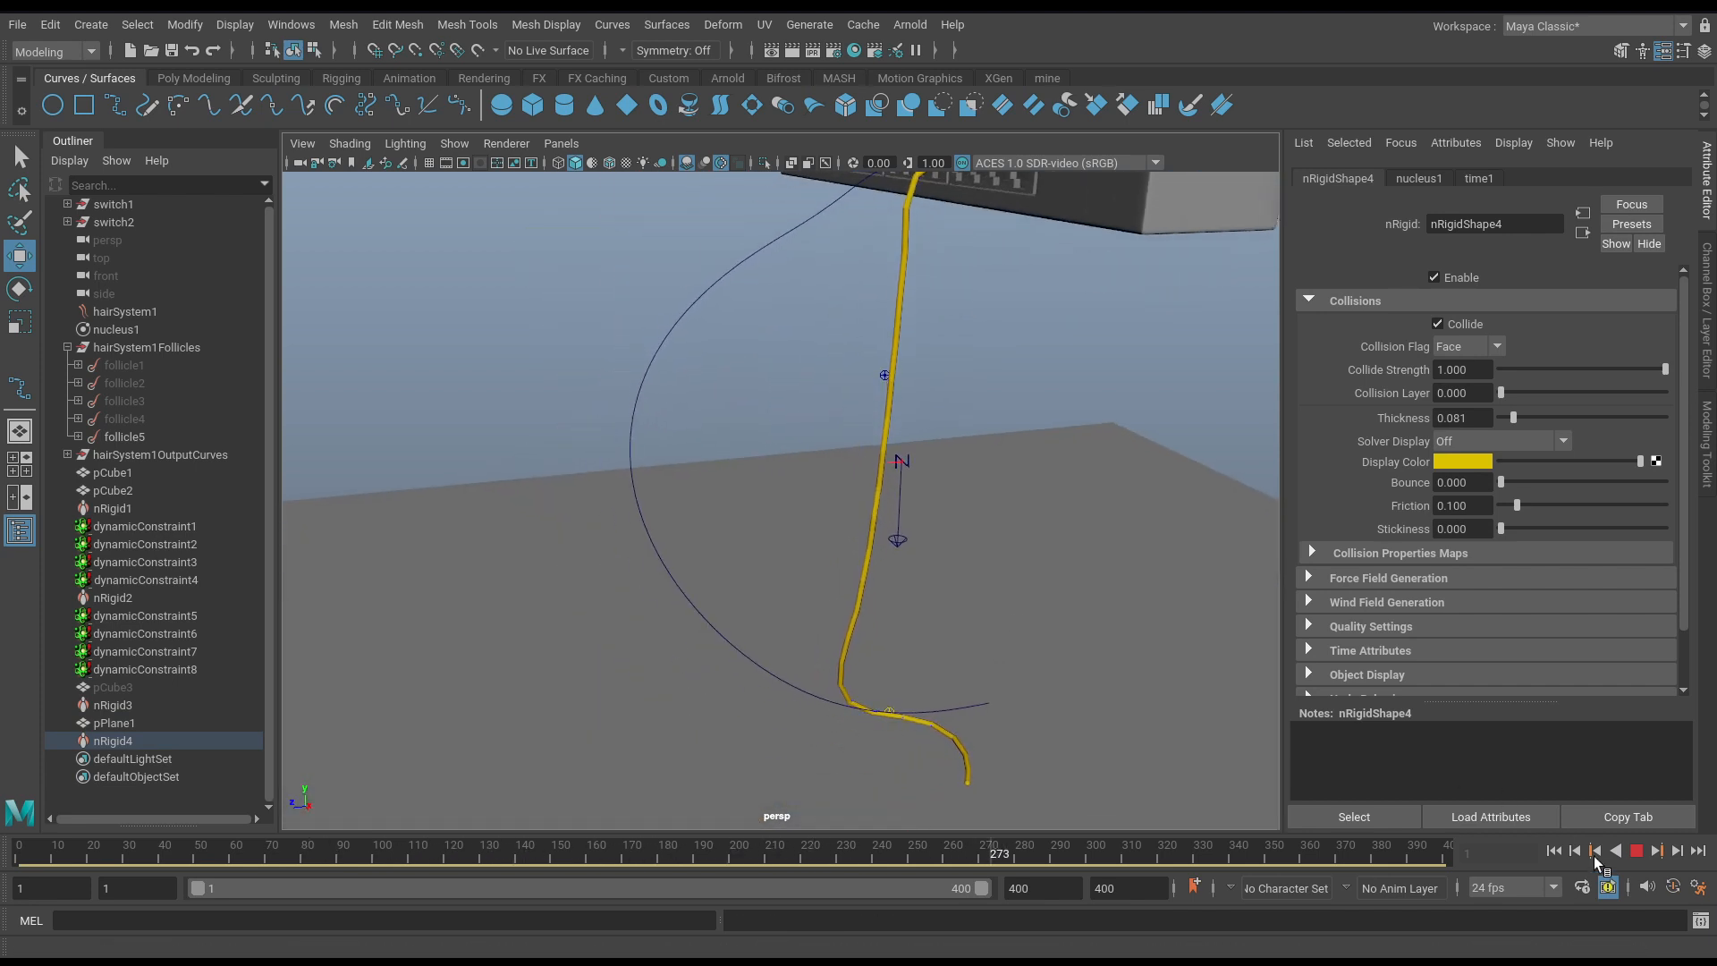
left_click(1636, 852)
Examine the paused cables between the switches and the loose cable lying on the floor.
left_click_drag(1018, 617, 1173, 571, "alt")
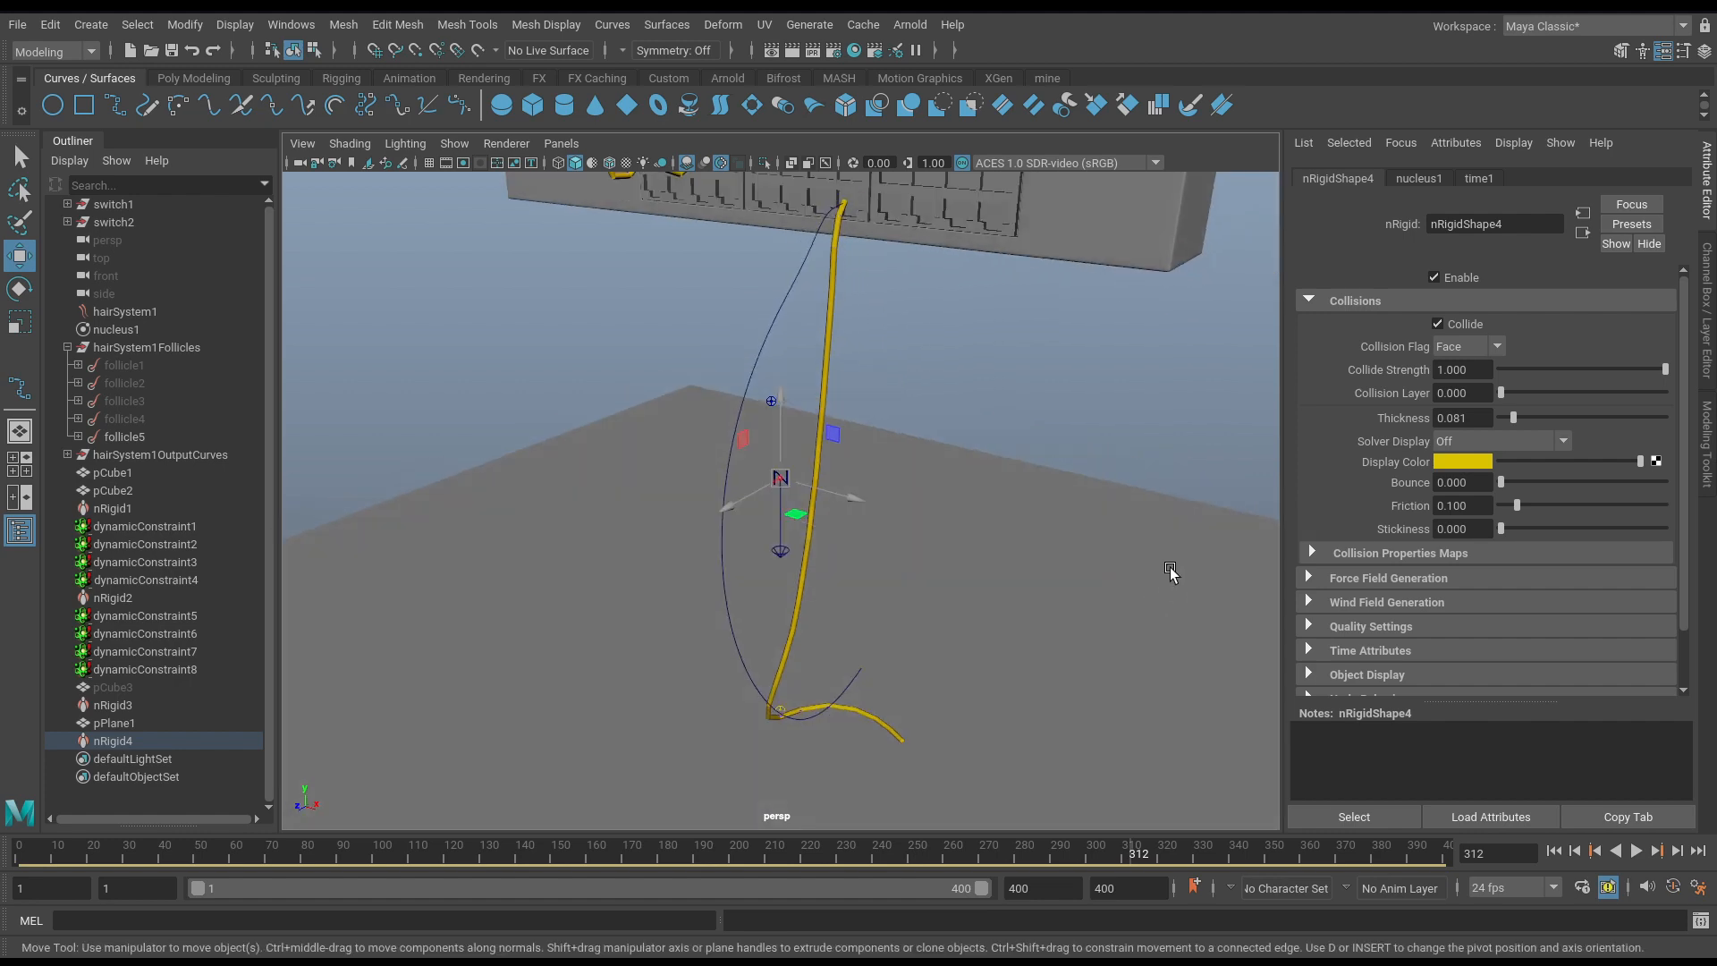
middle_click_drag(1170, 604, 1164, 704, "alt")
right_click_drag(1164, 704, 990, 654, "alt")
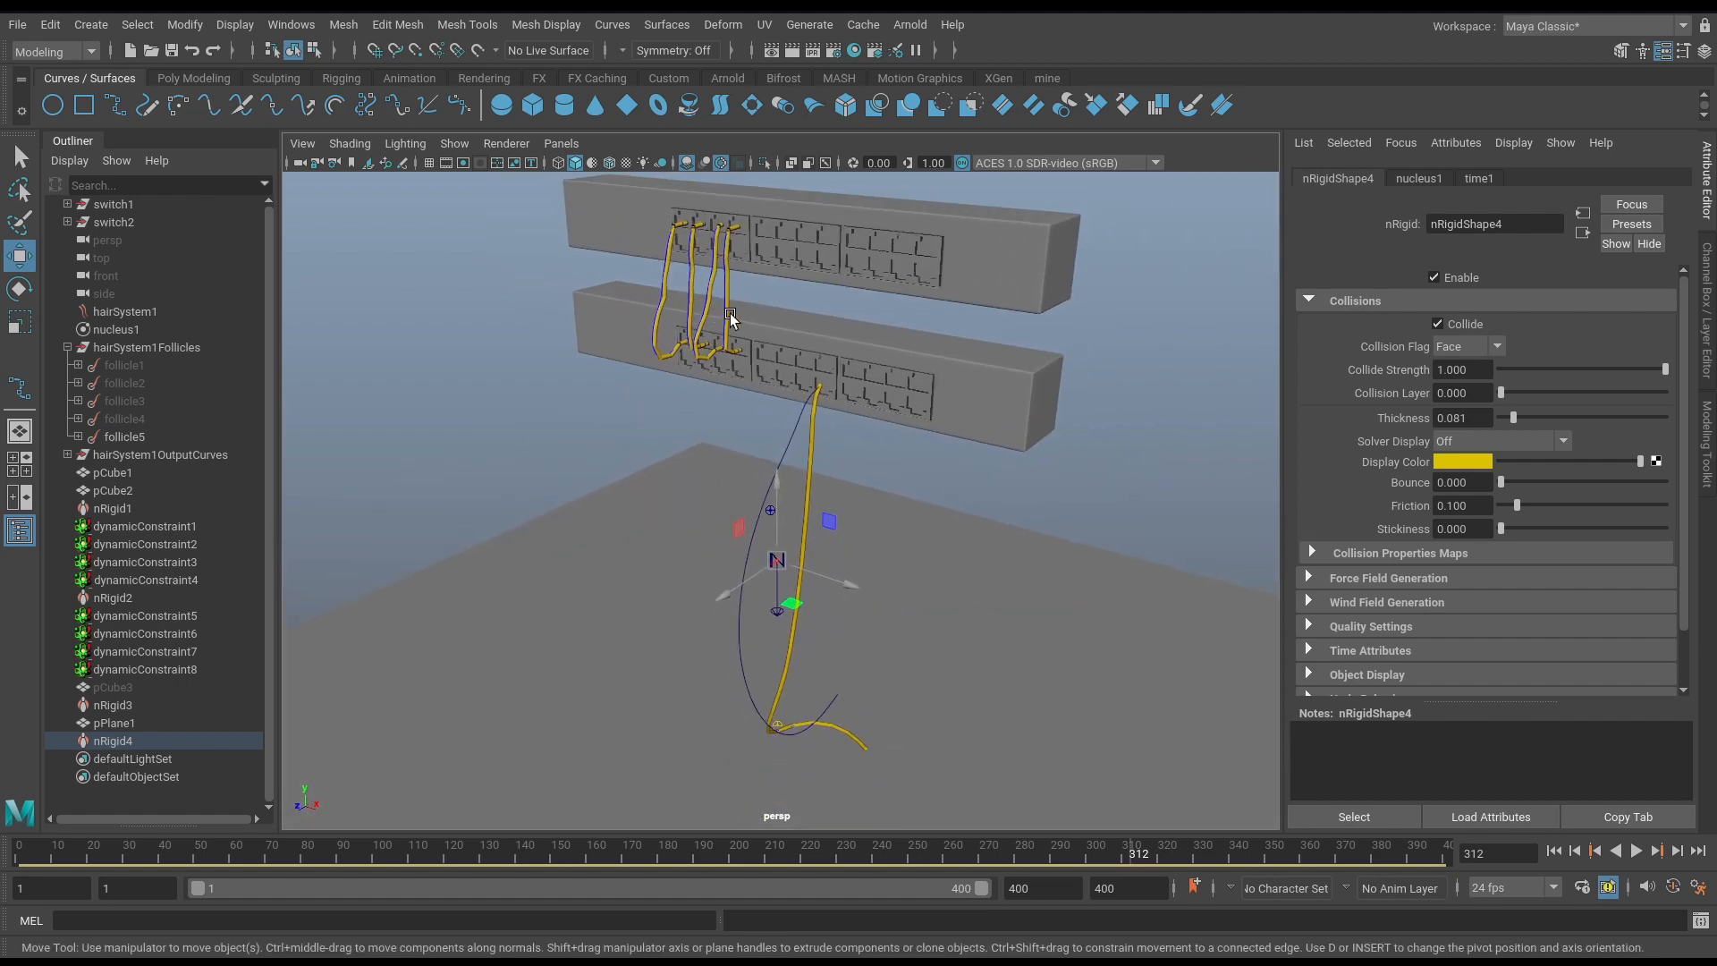
scroll(929, 606, "up", 10)
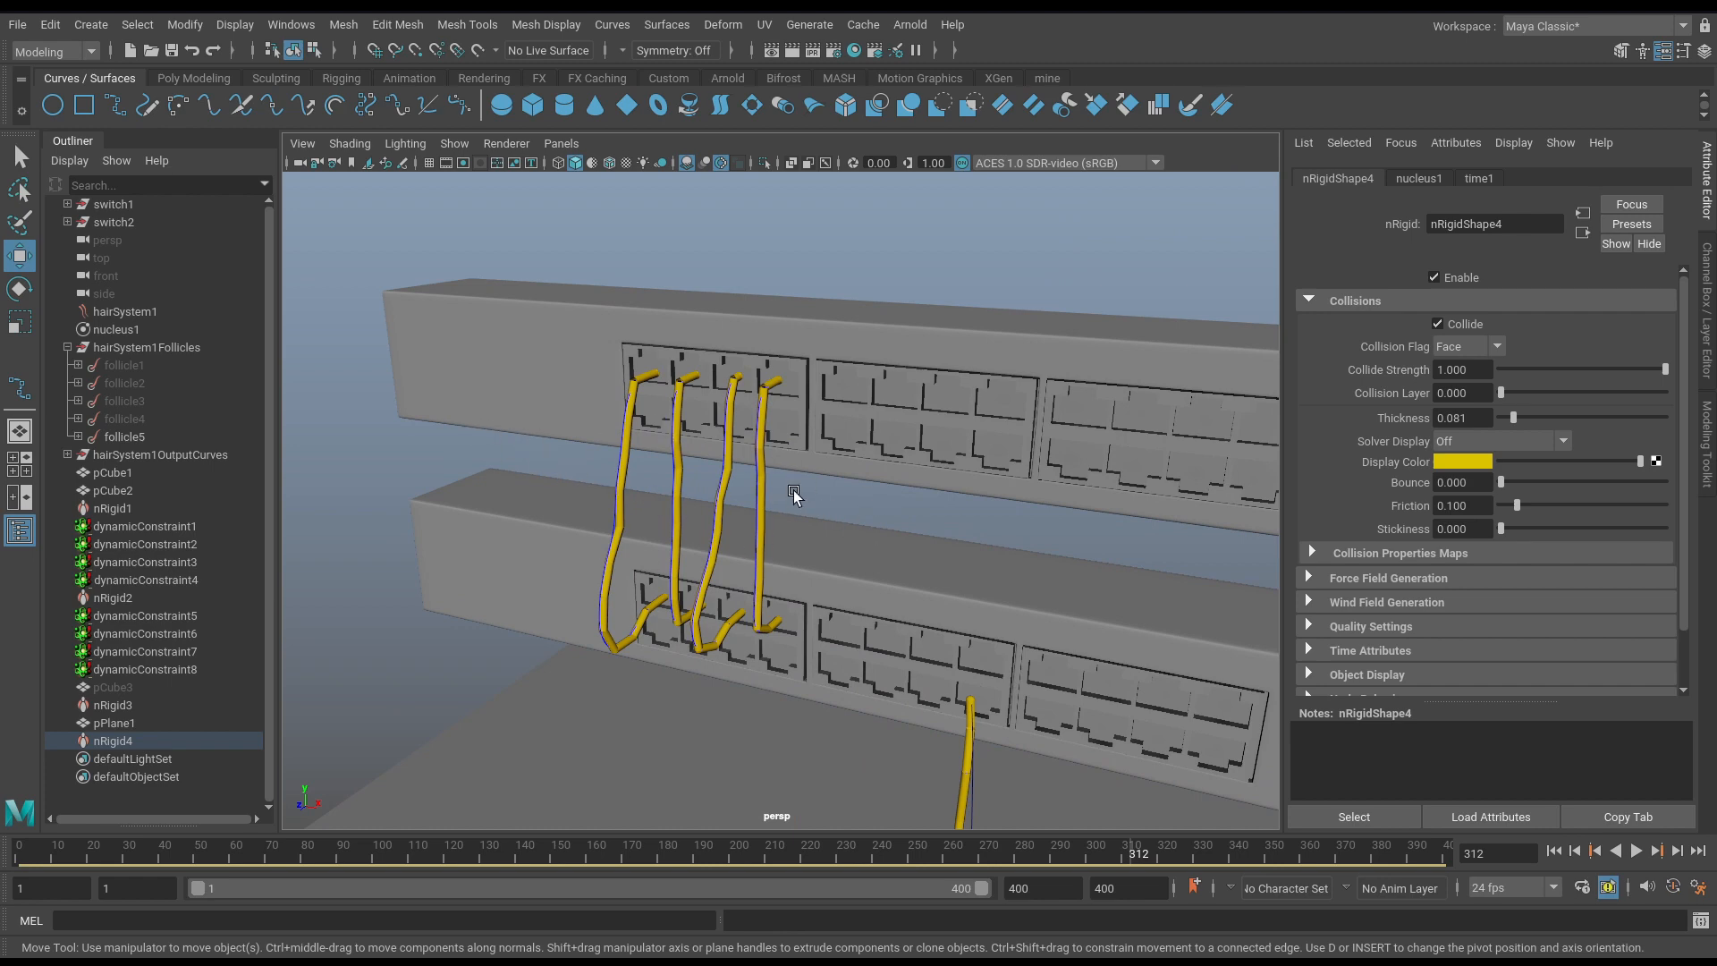
scroll(953, 557, "down", 10)
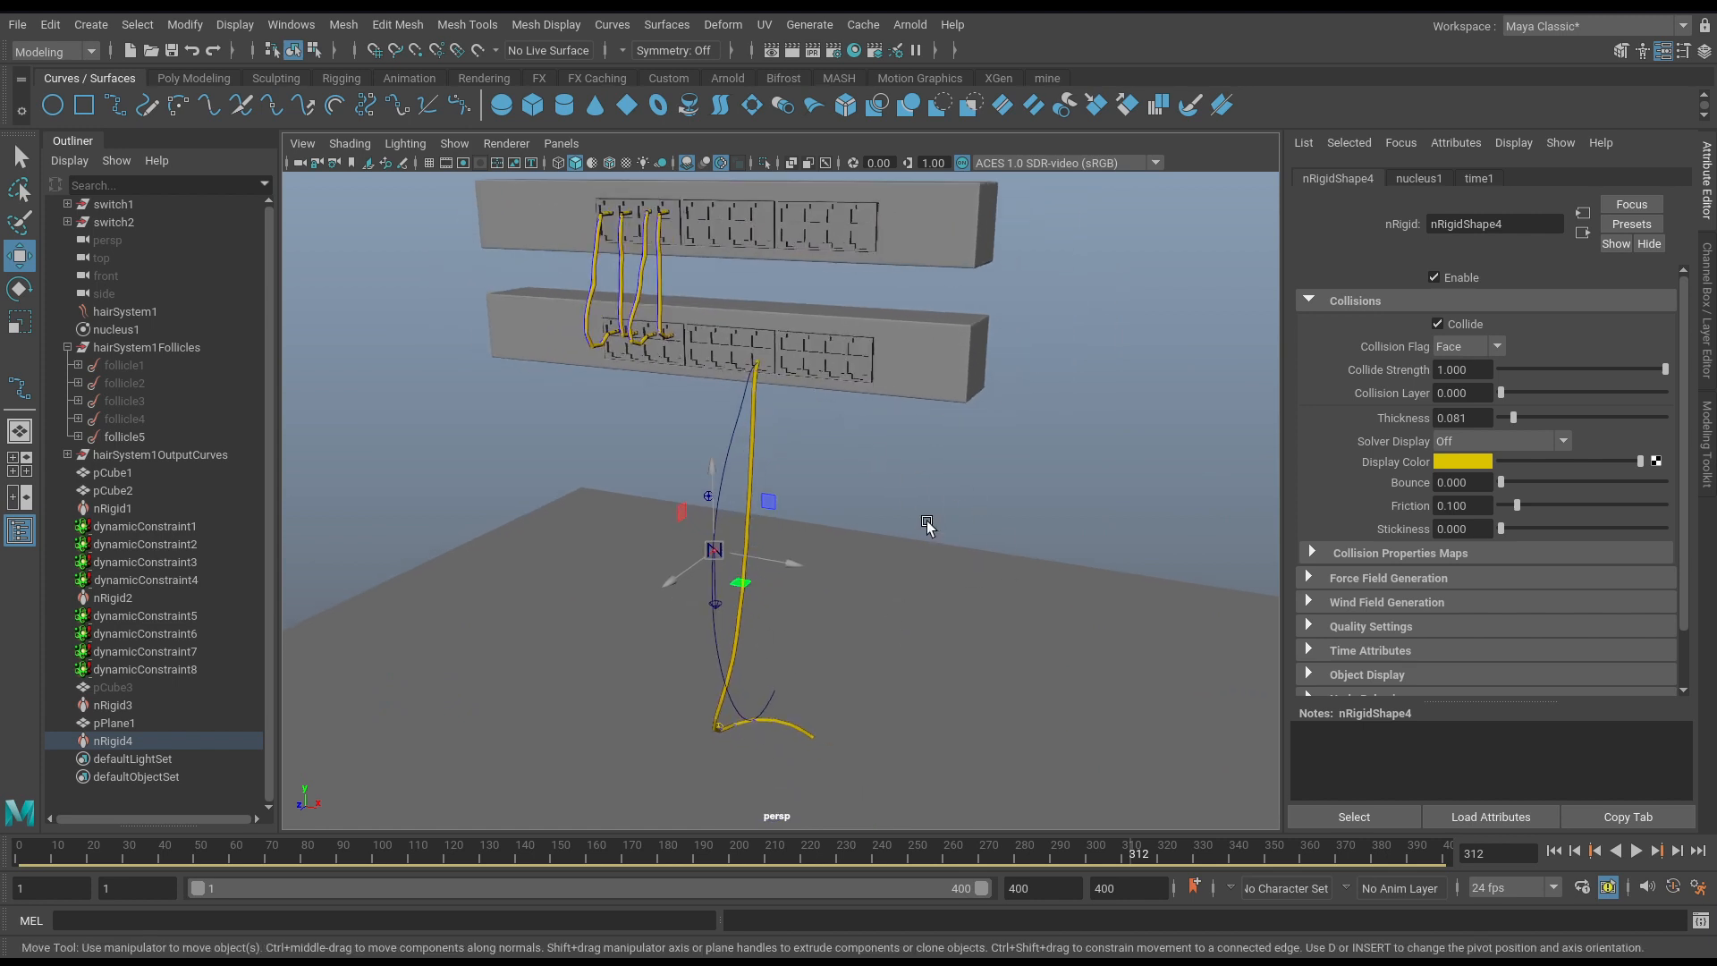
middle_click_drag(928, 526, 943, 571, "alt")
left_click_drag(943, 571, 916, 552, "alt")
Replay the simulation from frame 1, stop it, and inspect where the loose cable leaves the lower switch's port.
left_click(1555, 851)
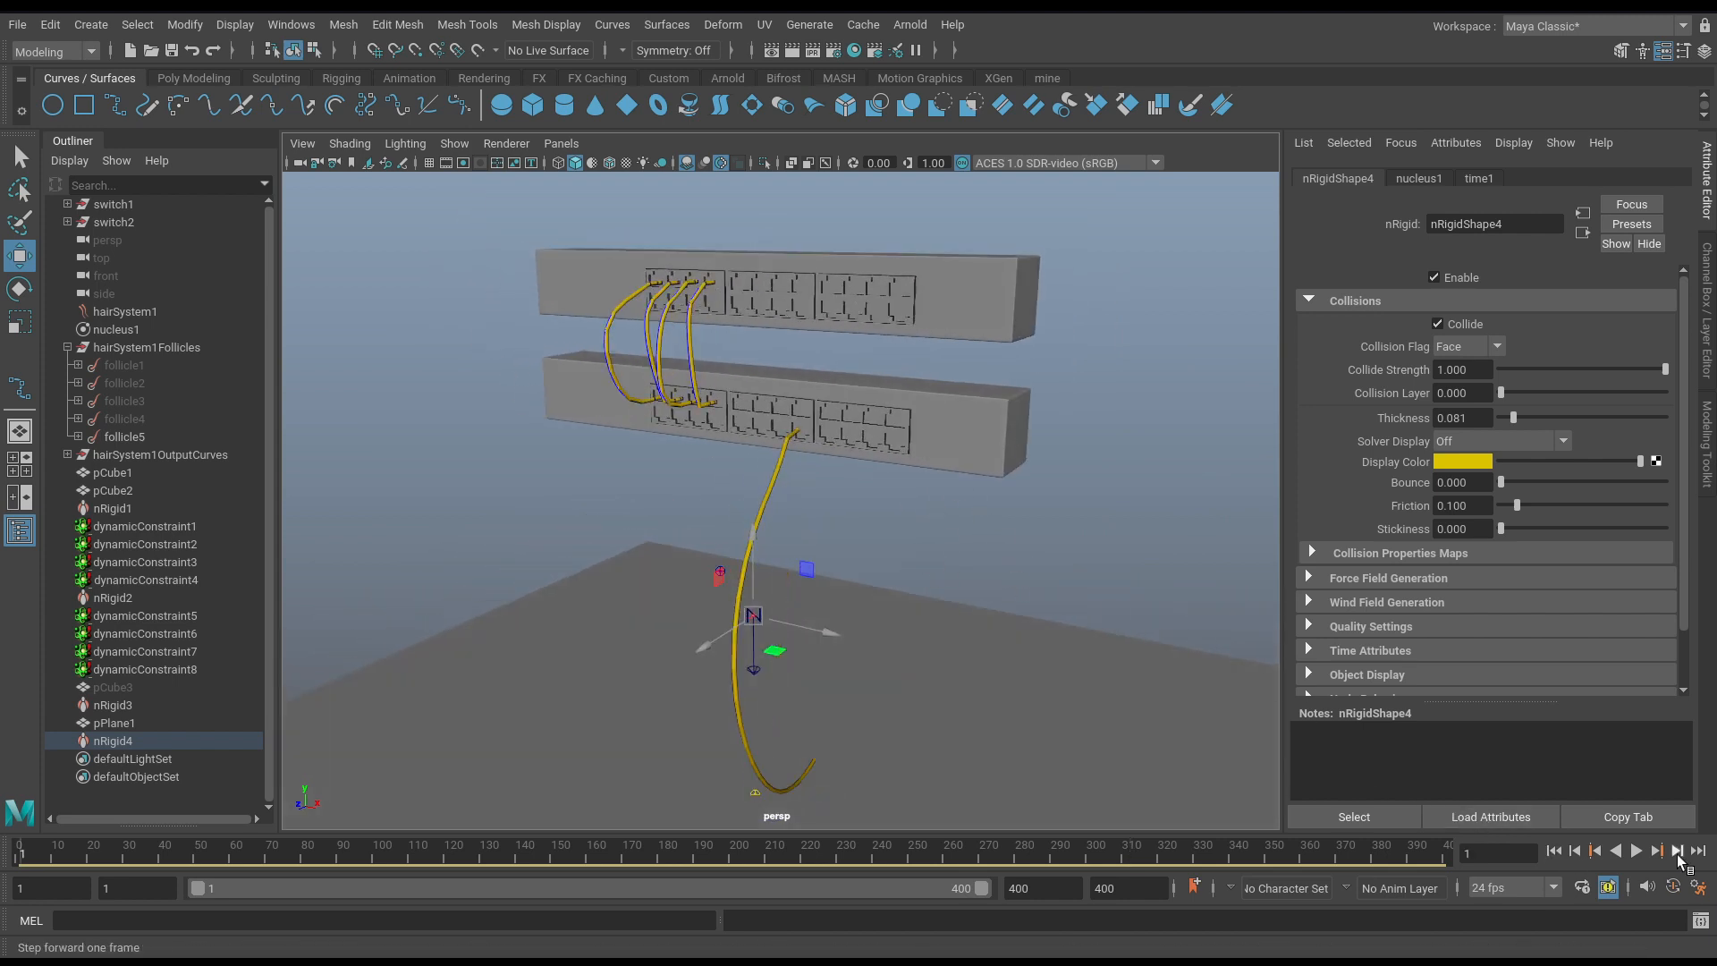
left_click(1637, 851)
middle_click_drag(913, 583, 889, 483, "alt")
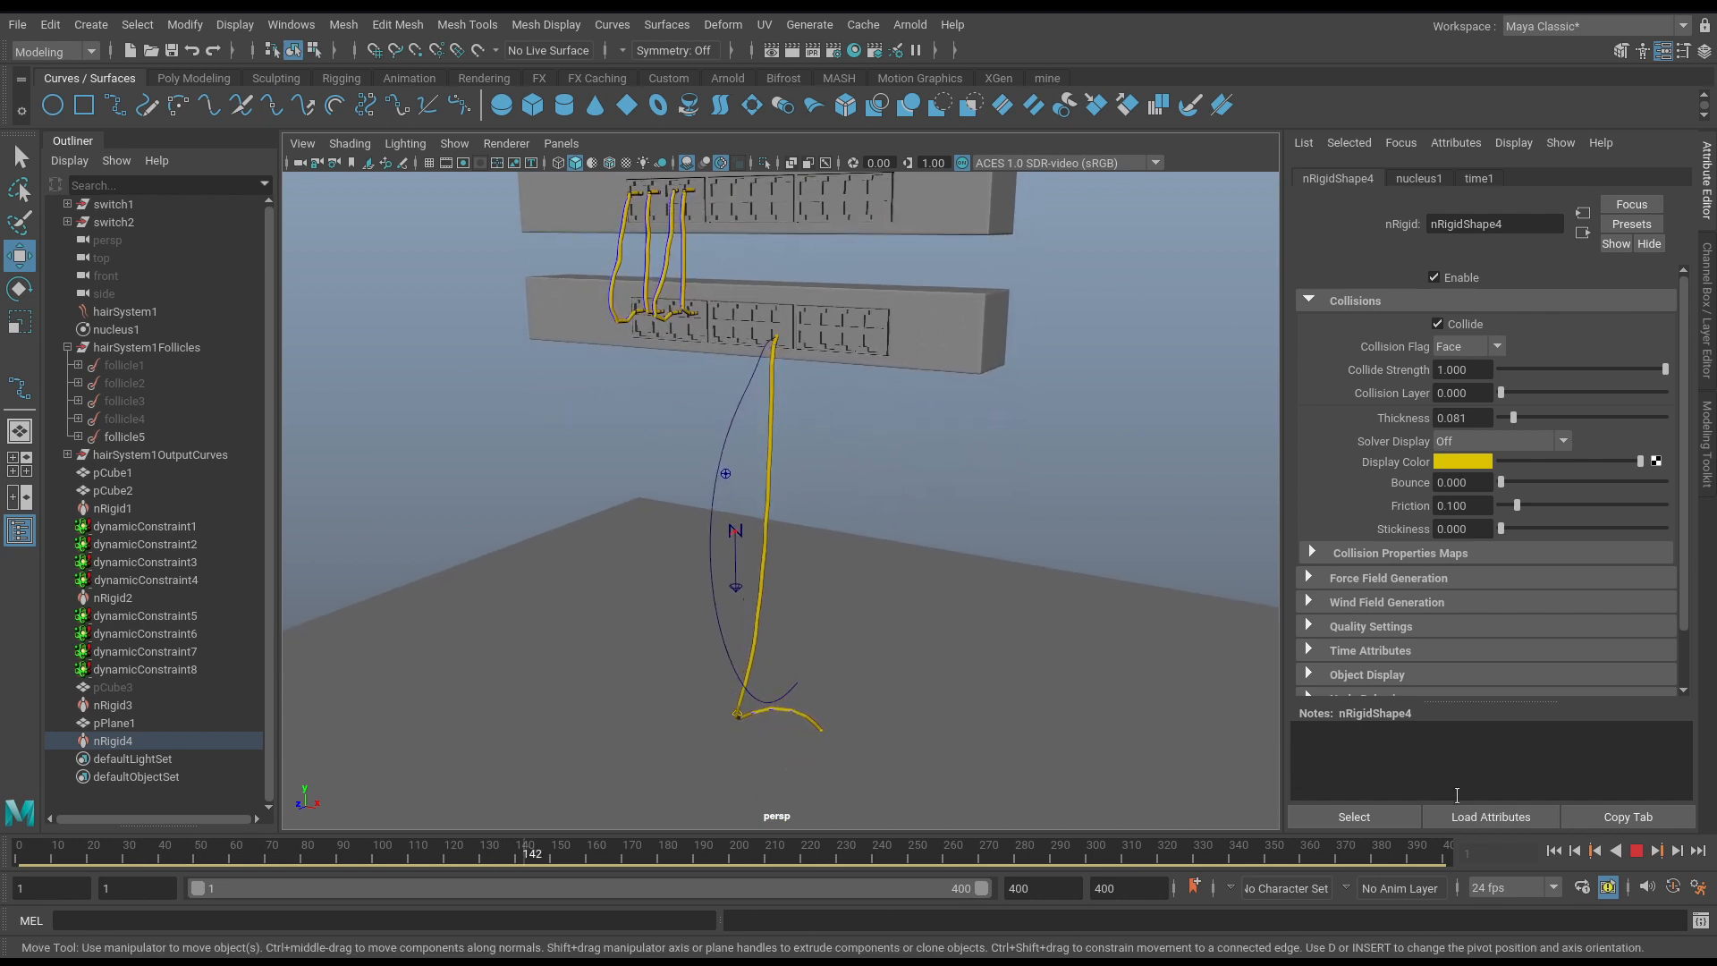
left_click(1636, 852)
left_click_drag(939, 503, 870, 533, "alt")
middle_click_drag(871, 533, 903, 614, "alt")
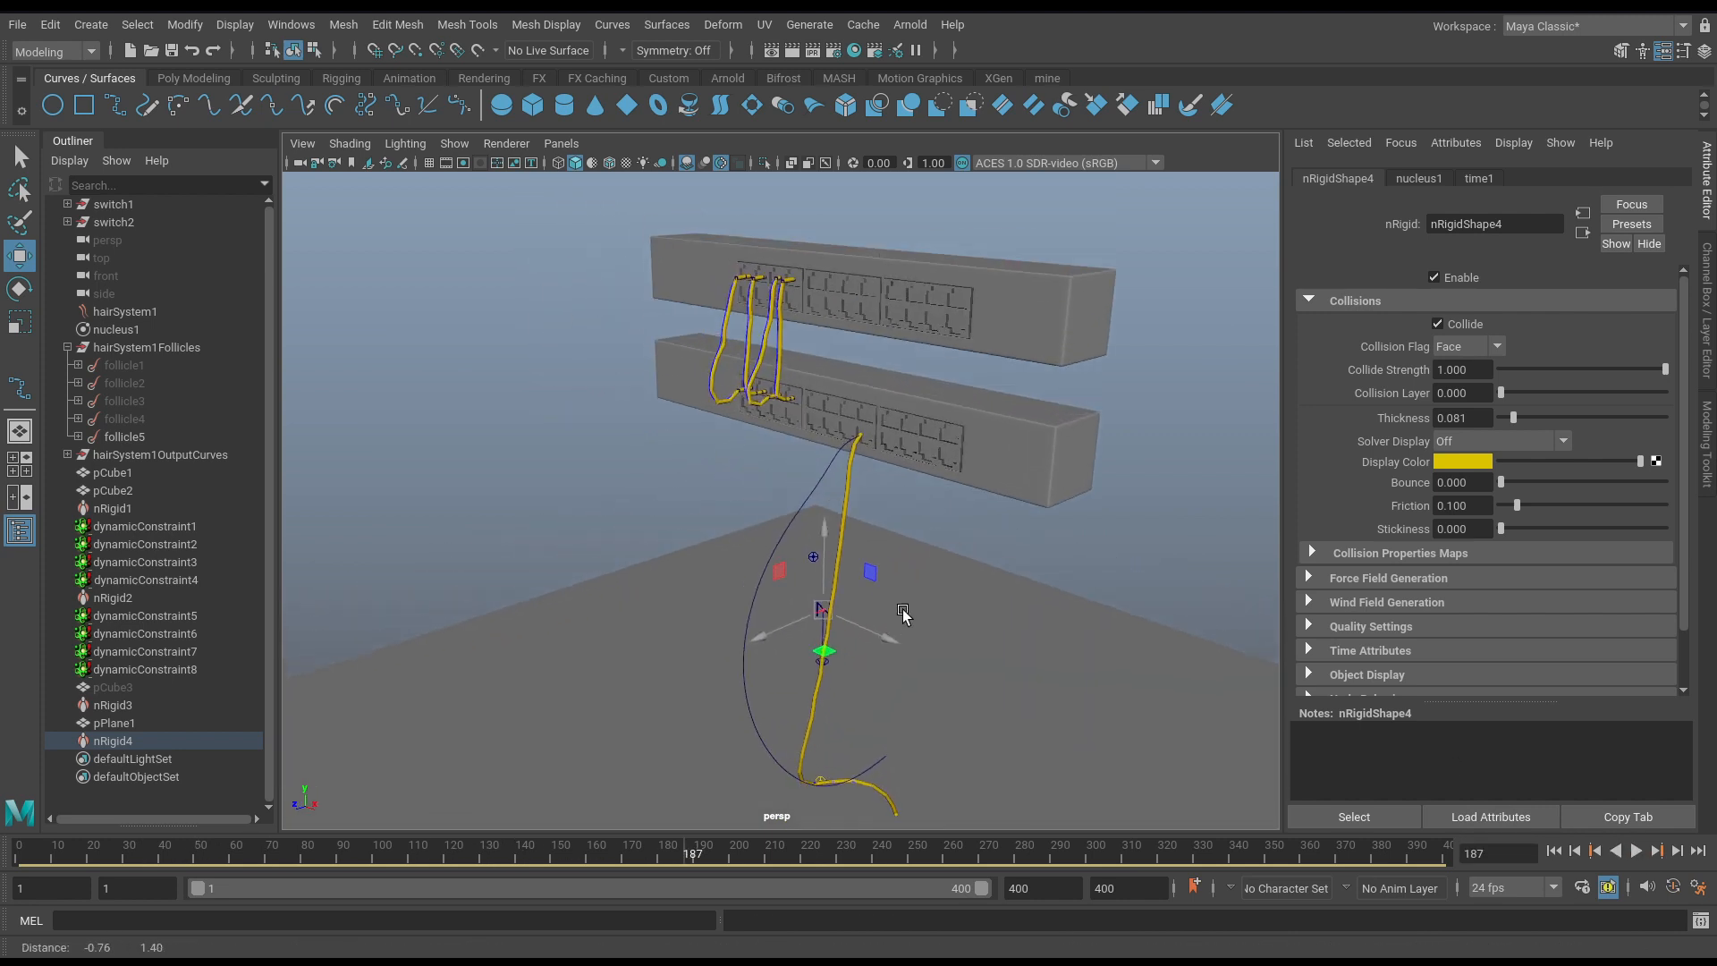
right_click_drag(903, 614, 1130, 622, "alt")
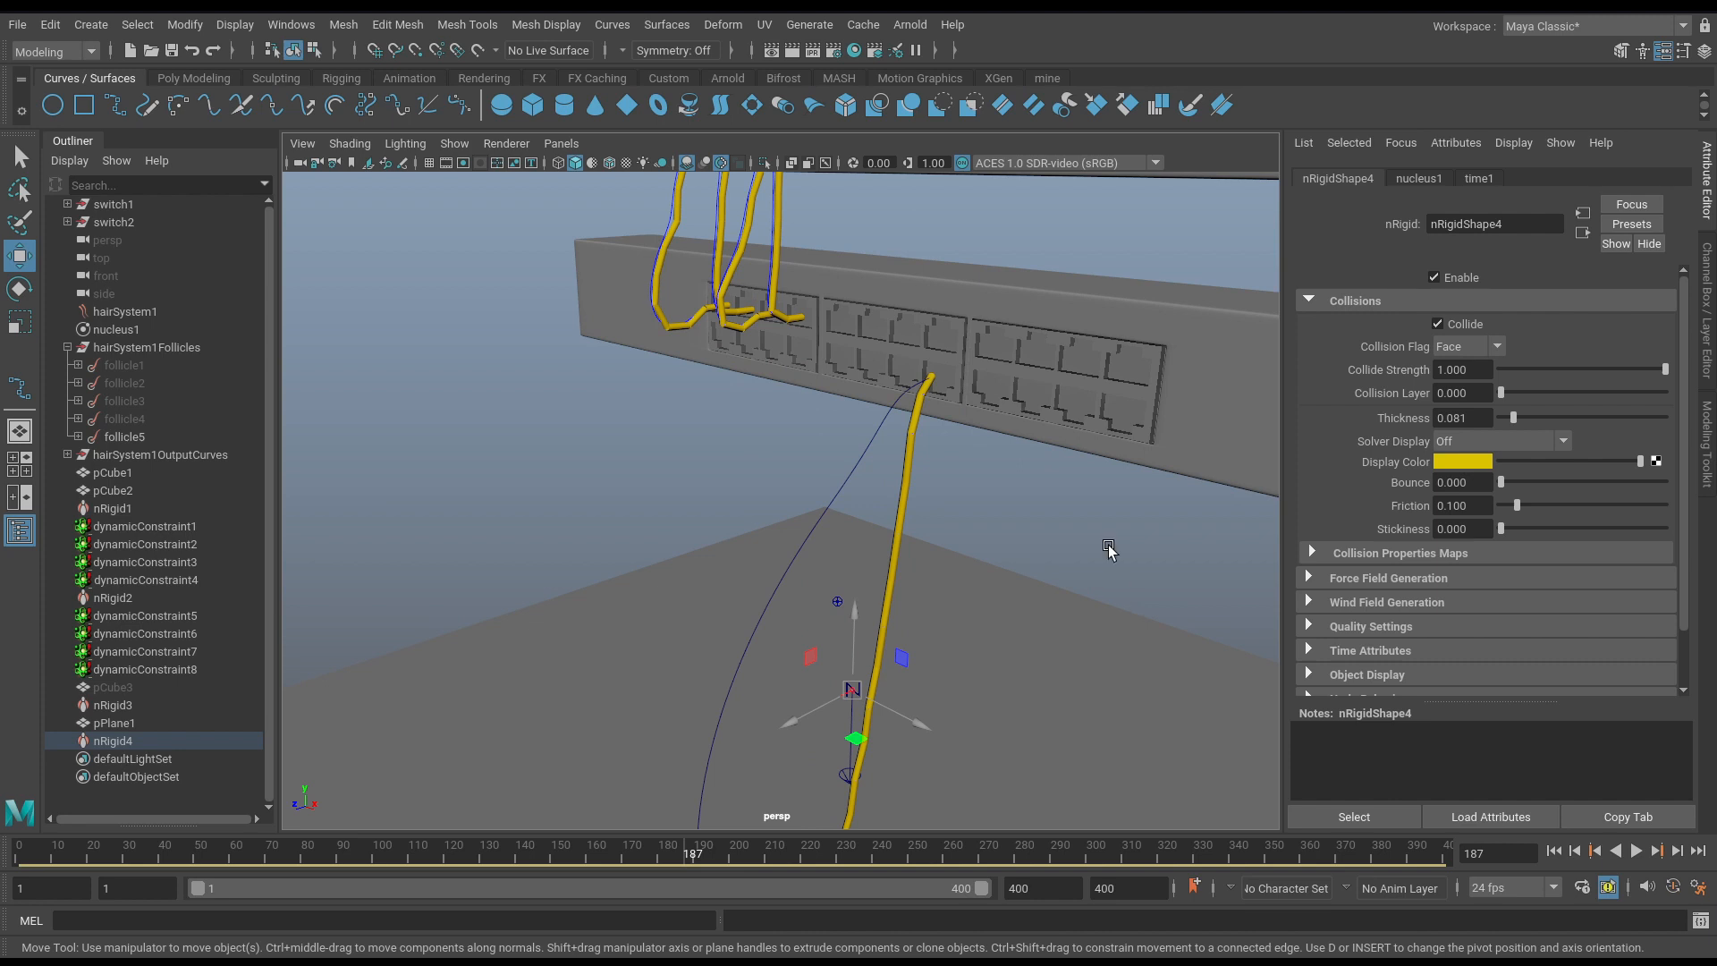
middle_click_drag(1075, 498, 1001, 551, "alt")
right_click_drag(1002, 551, 1246, 570, "alt")
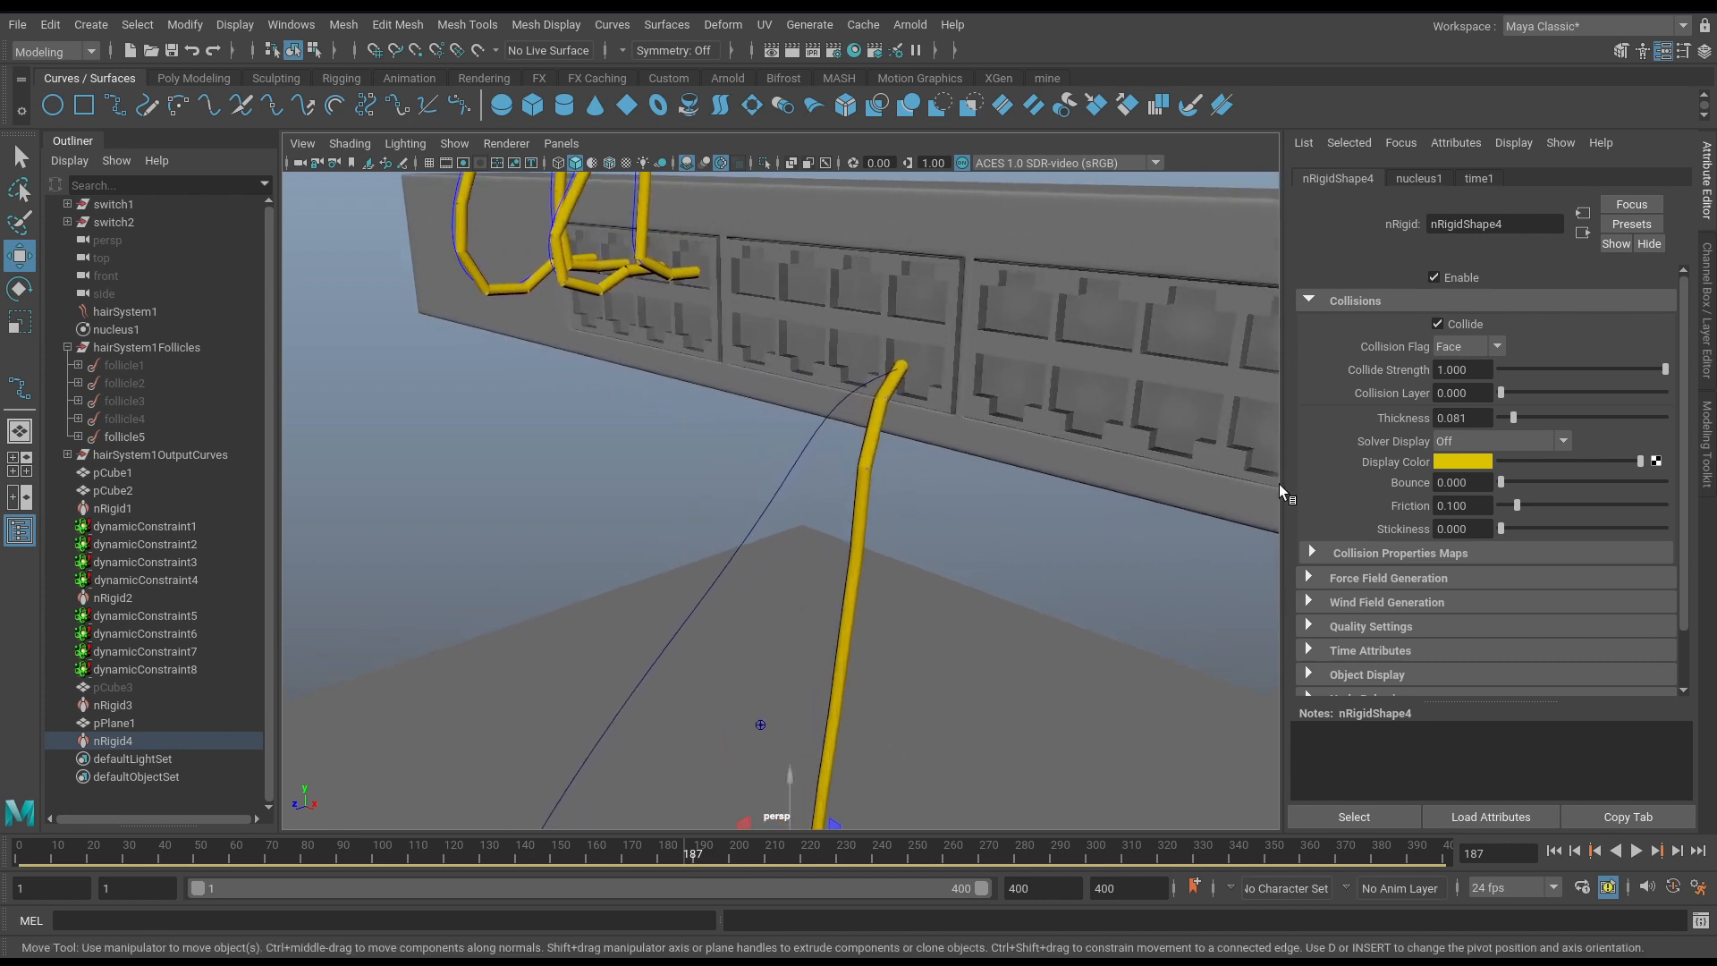
Return to frame 1 and select the loose cable's output curve, curve10, under hairSystem1OutputCurves.
left_click(1555, 850)
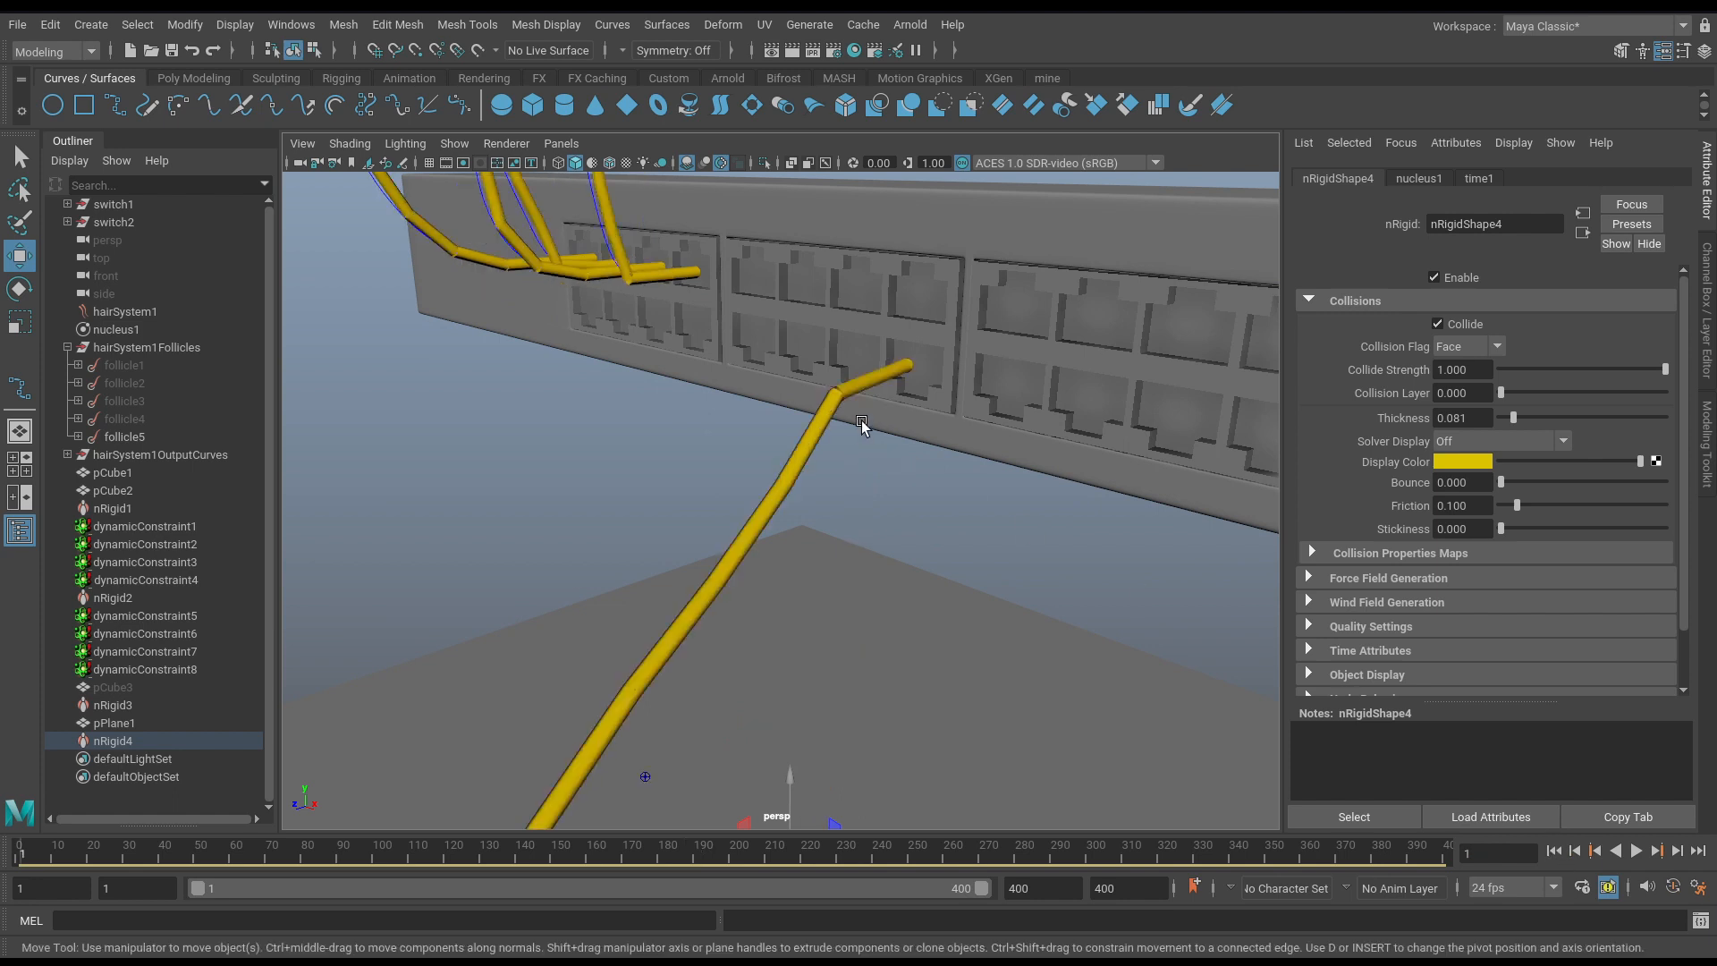
left_click_drag(876, 436, 819, 533, "alt")
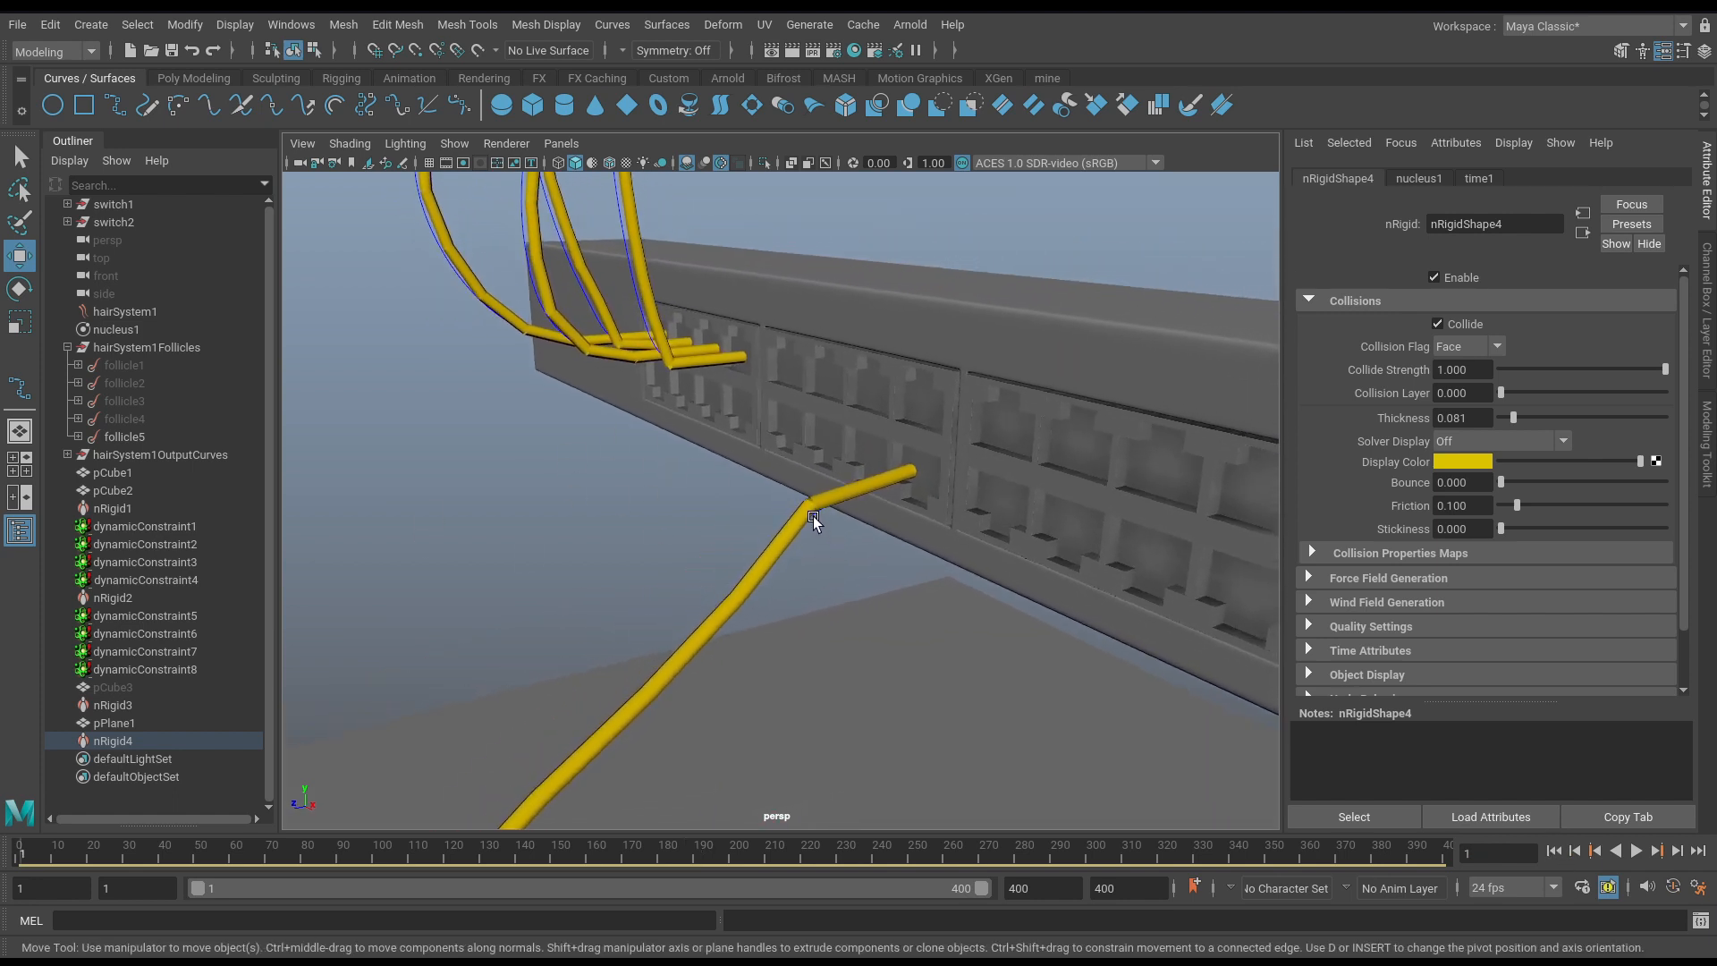
left_click(813, 517)
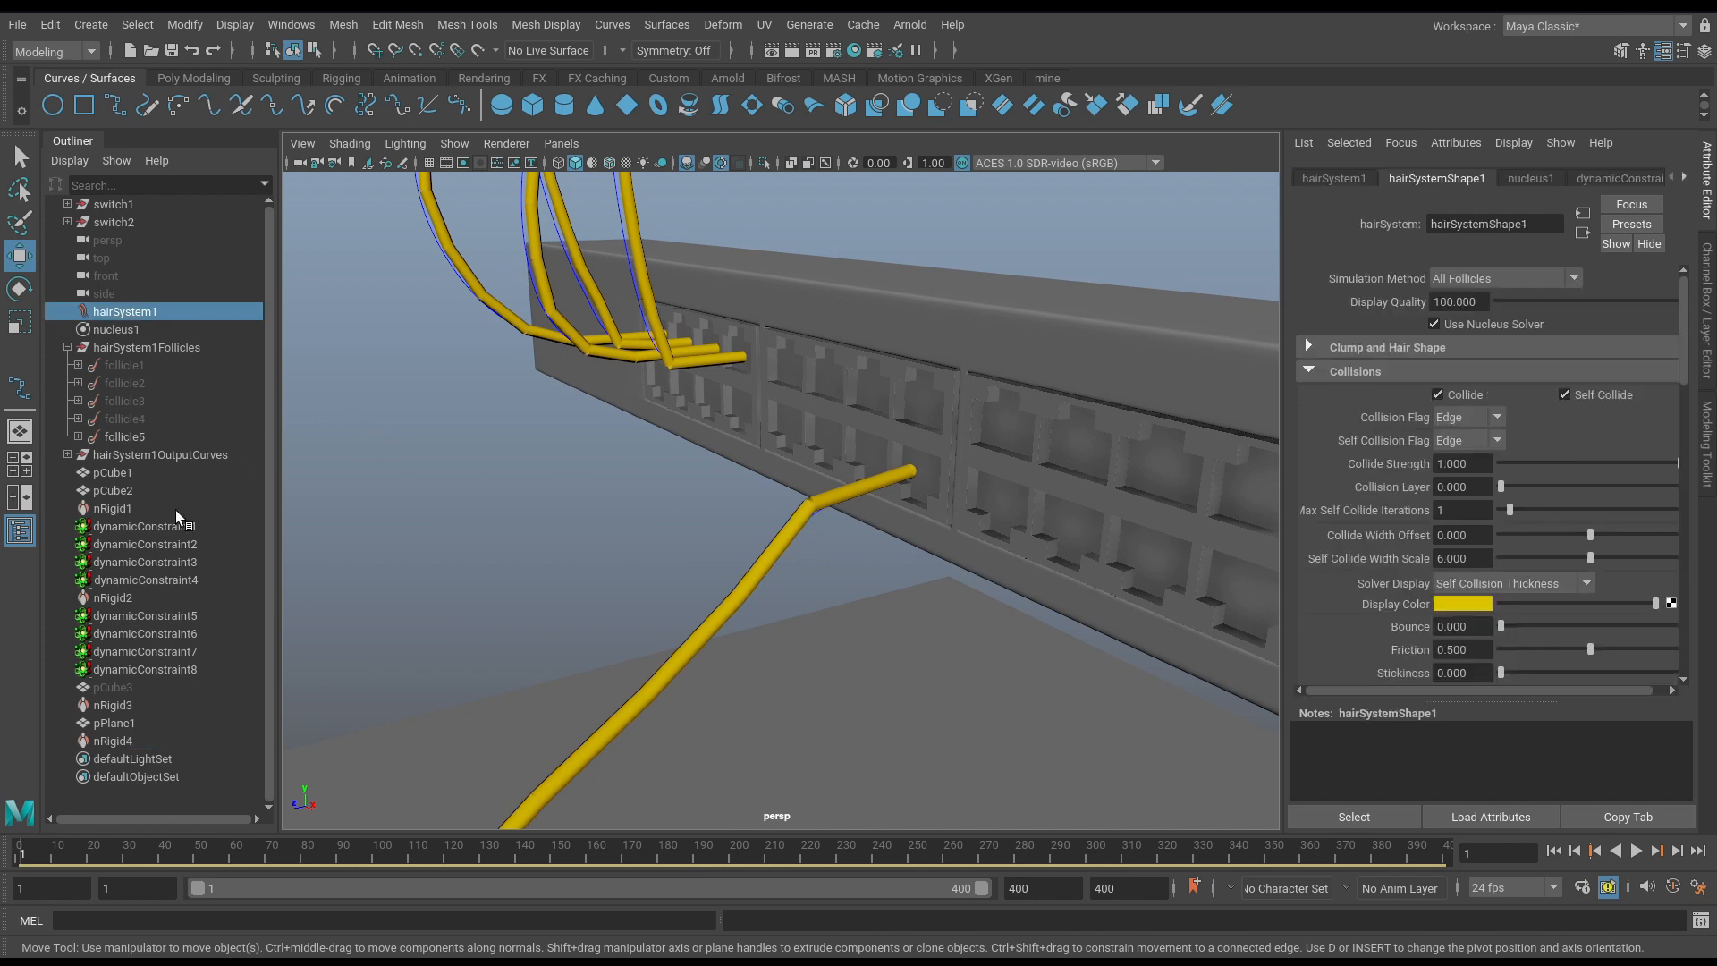
left_click(68, 455)
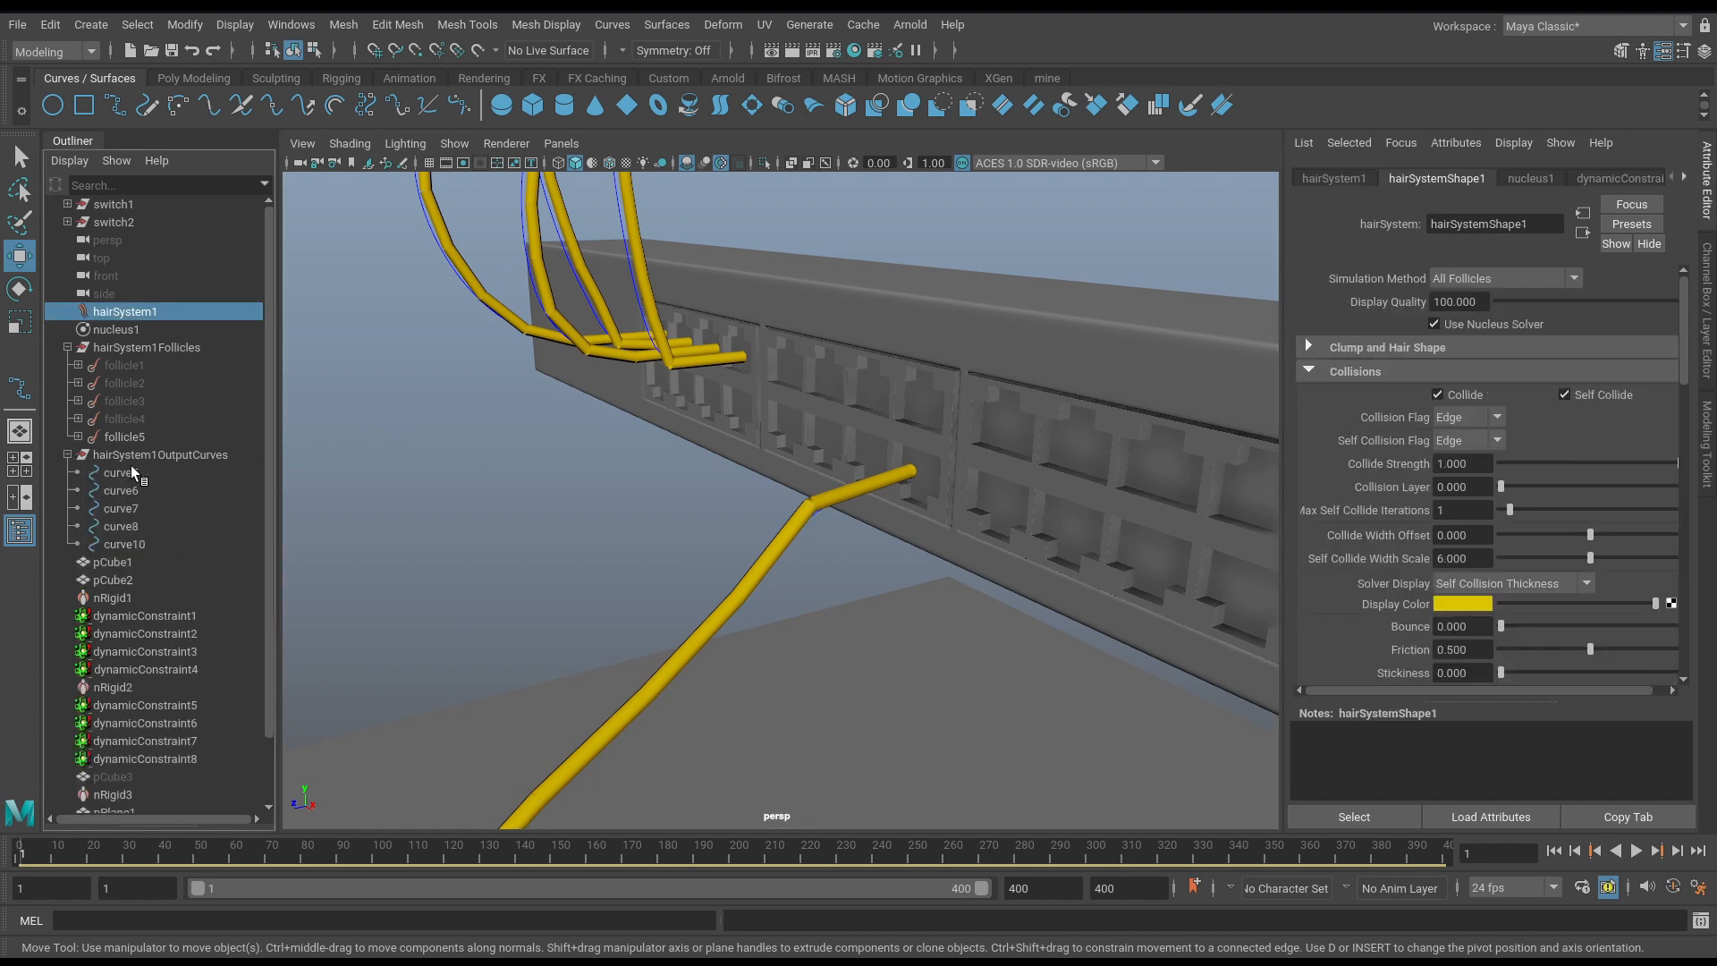
left_click(126, 537)
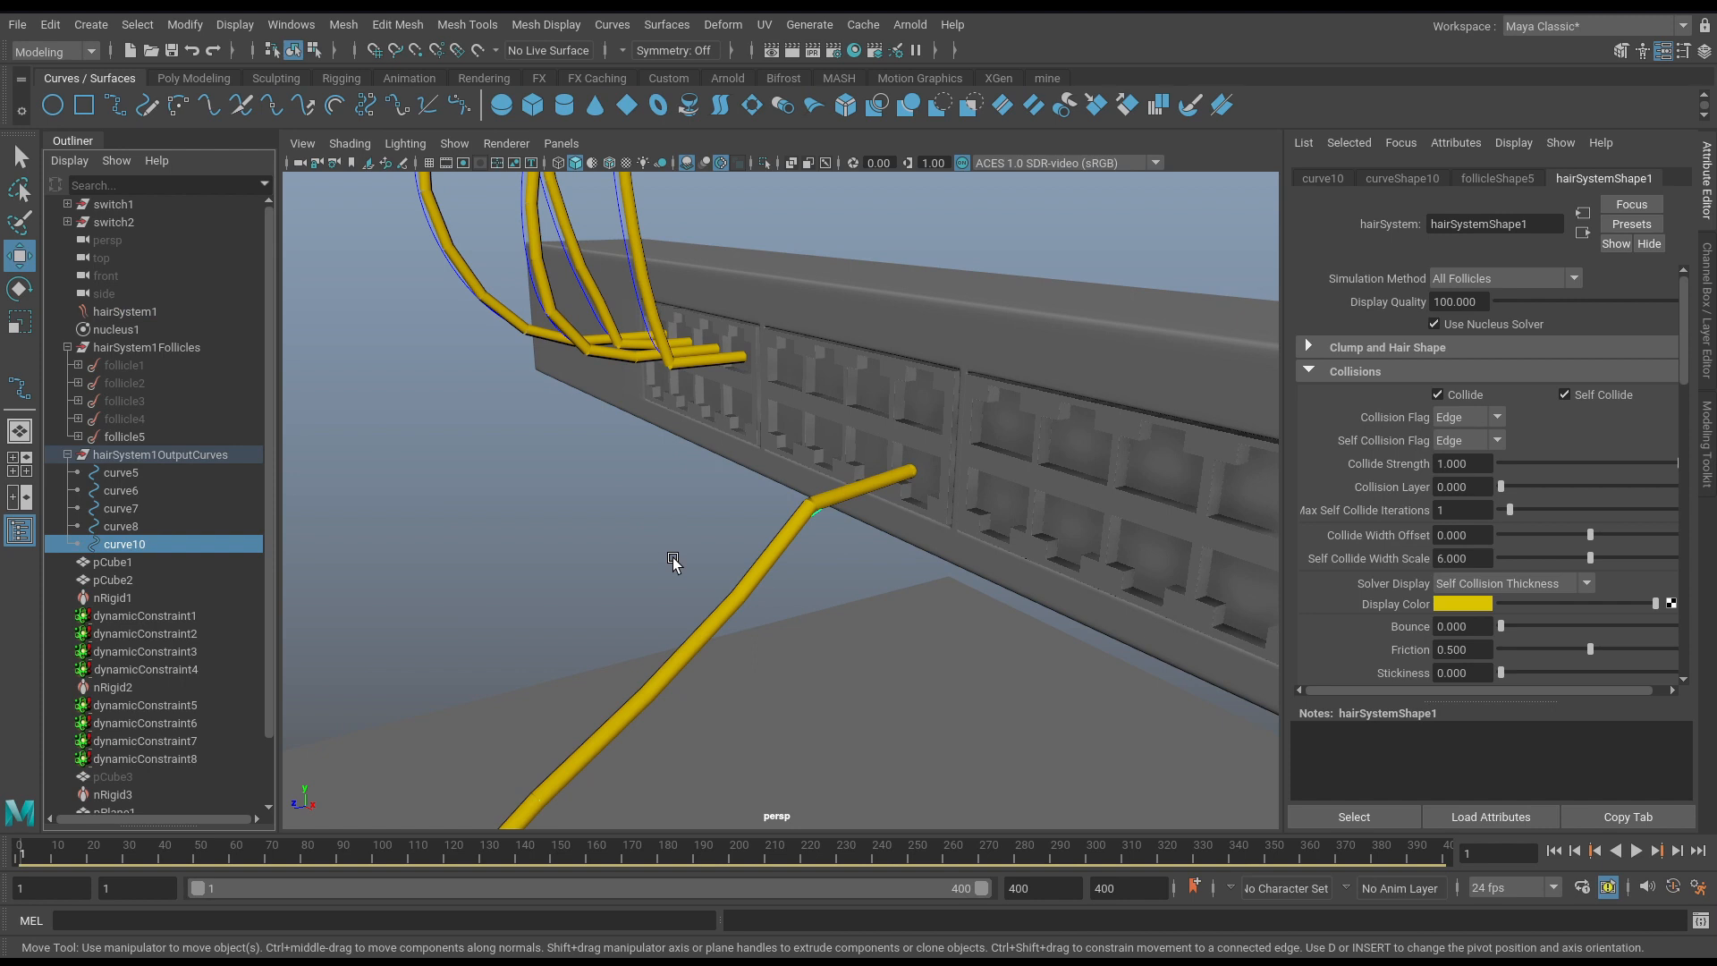
Isolate curve10 and try to flatten its control vertices at the port end by scaling them vertically.
key("ctrl+1")
right_click_drag(905, 477, 789, 477)
left_click_drag(786, 463, 1007, 573)
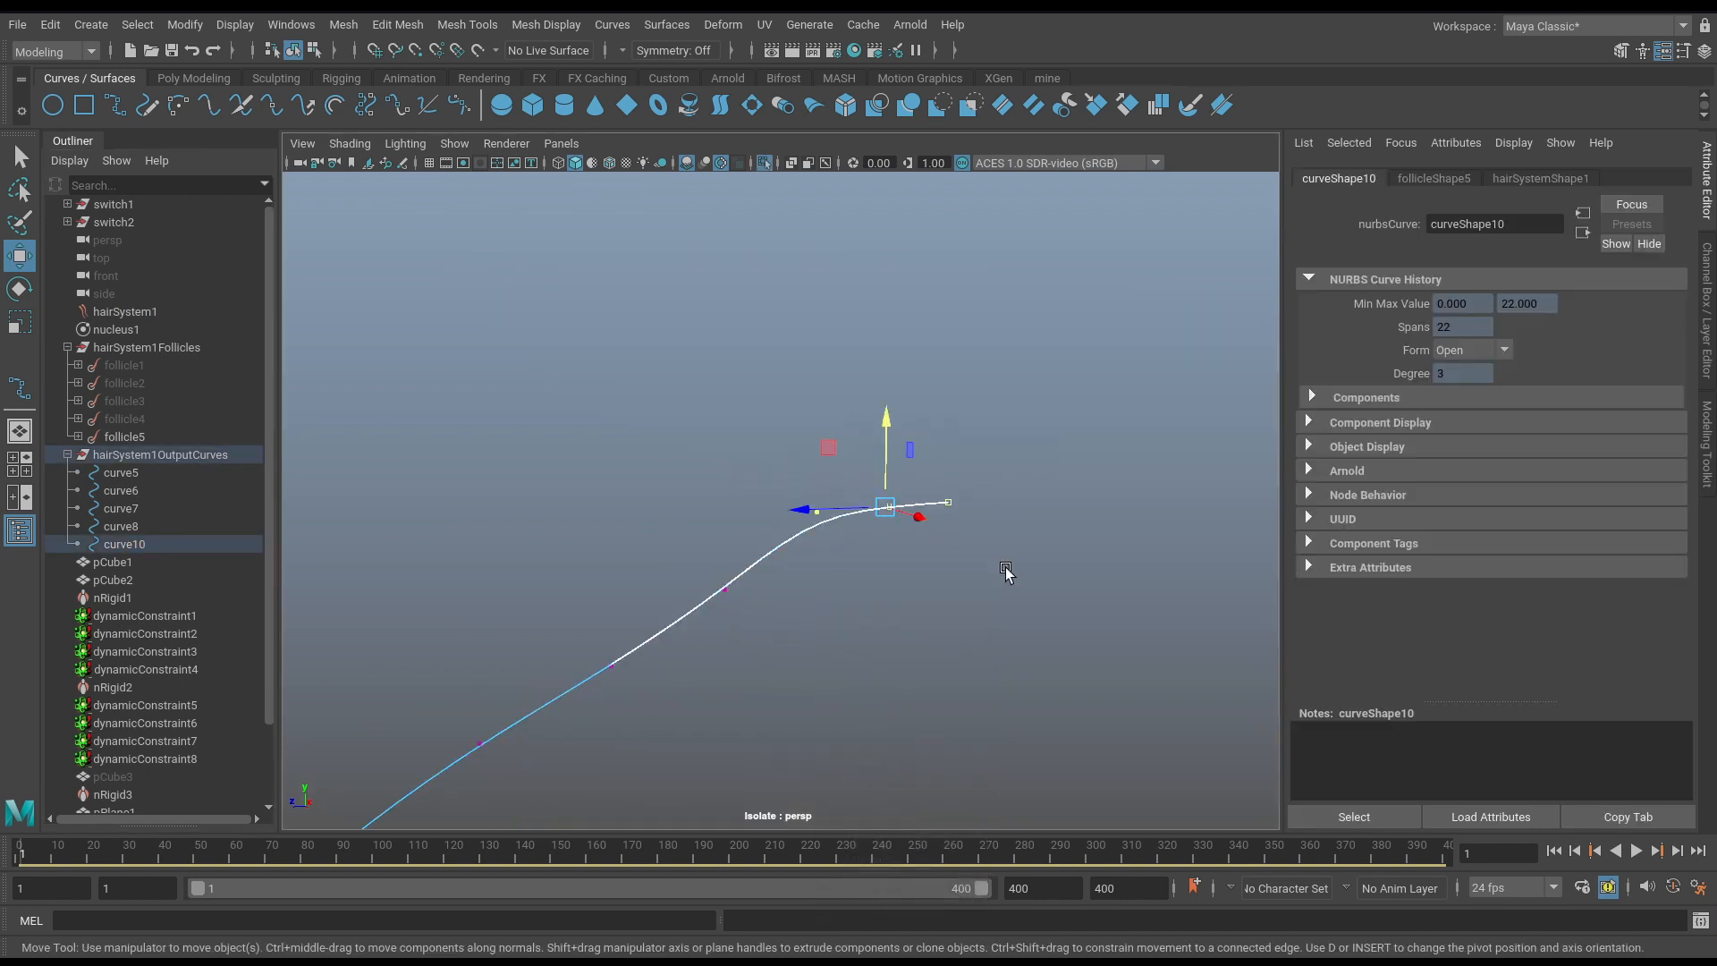
key("r")
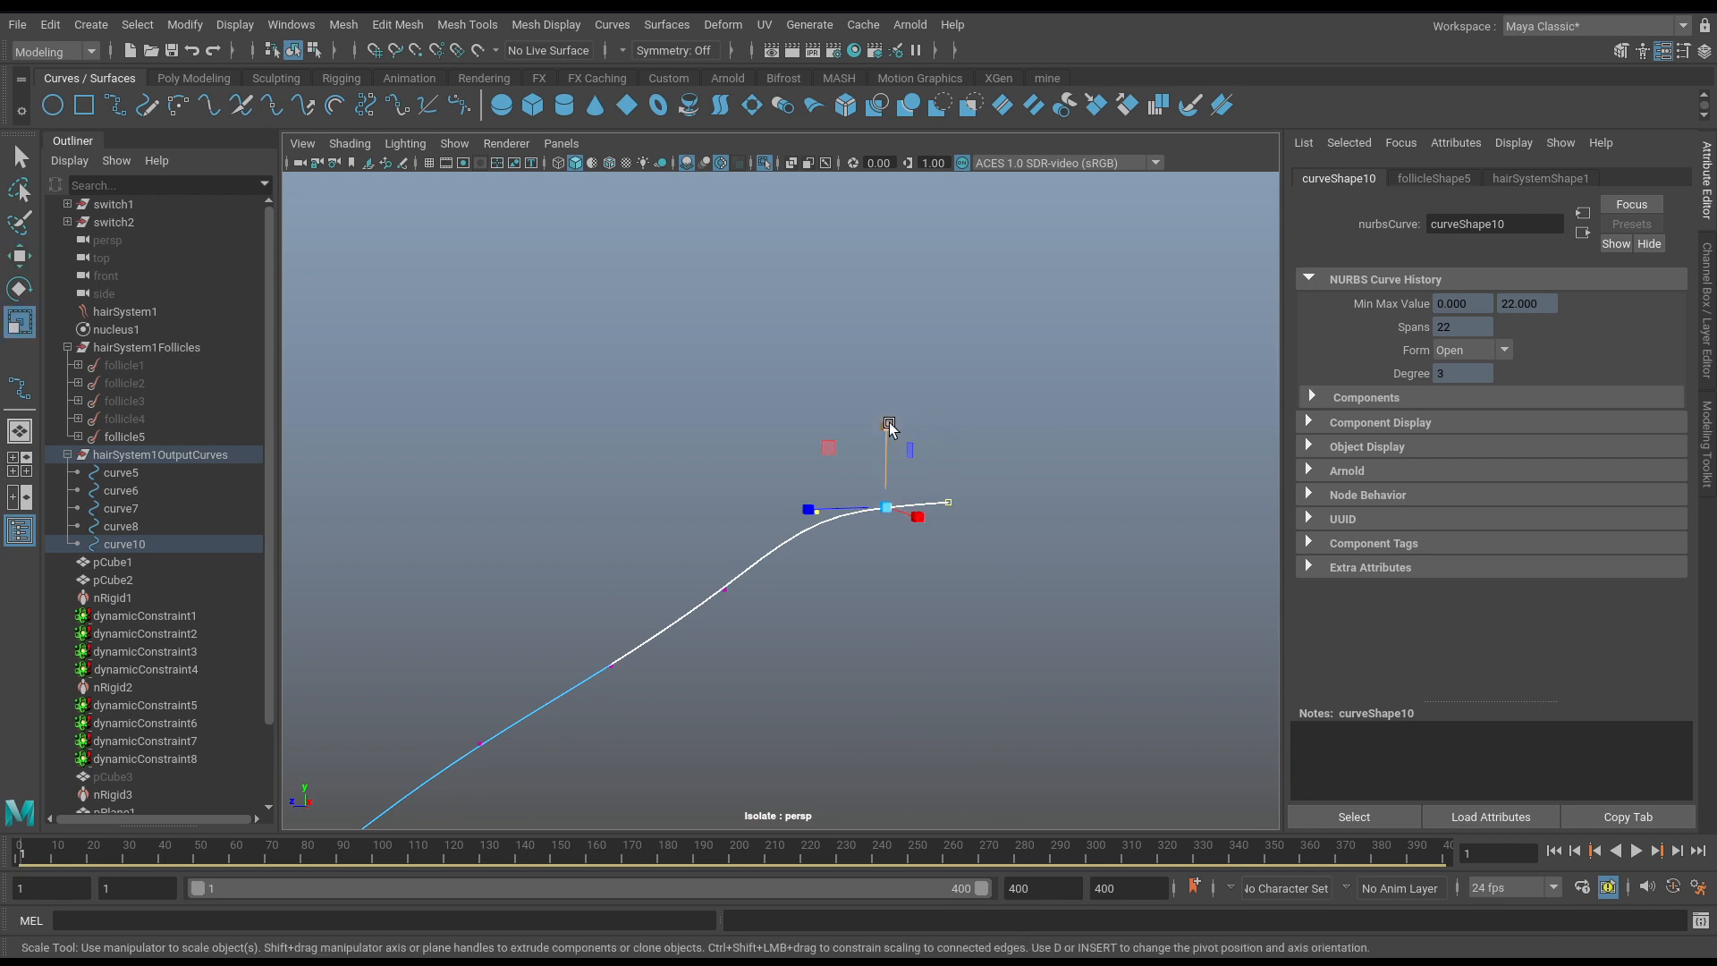
left_click_drag(889, 427, 906, 666)
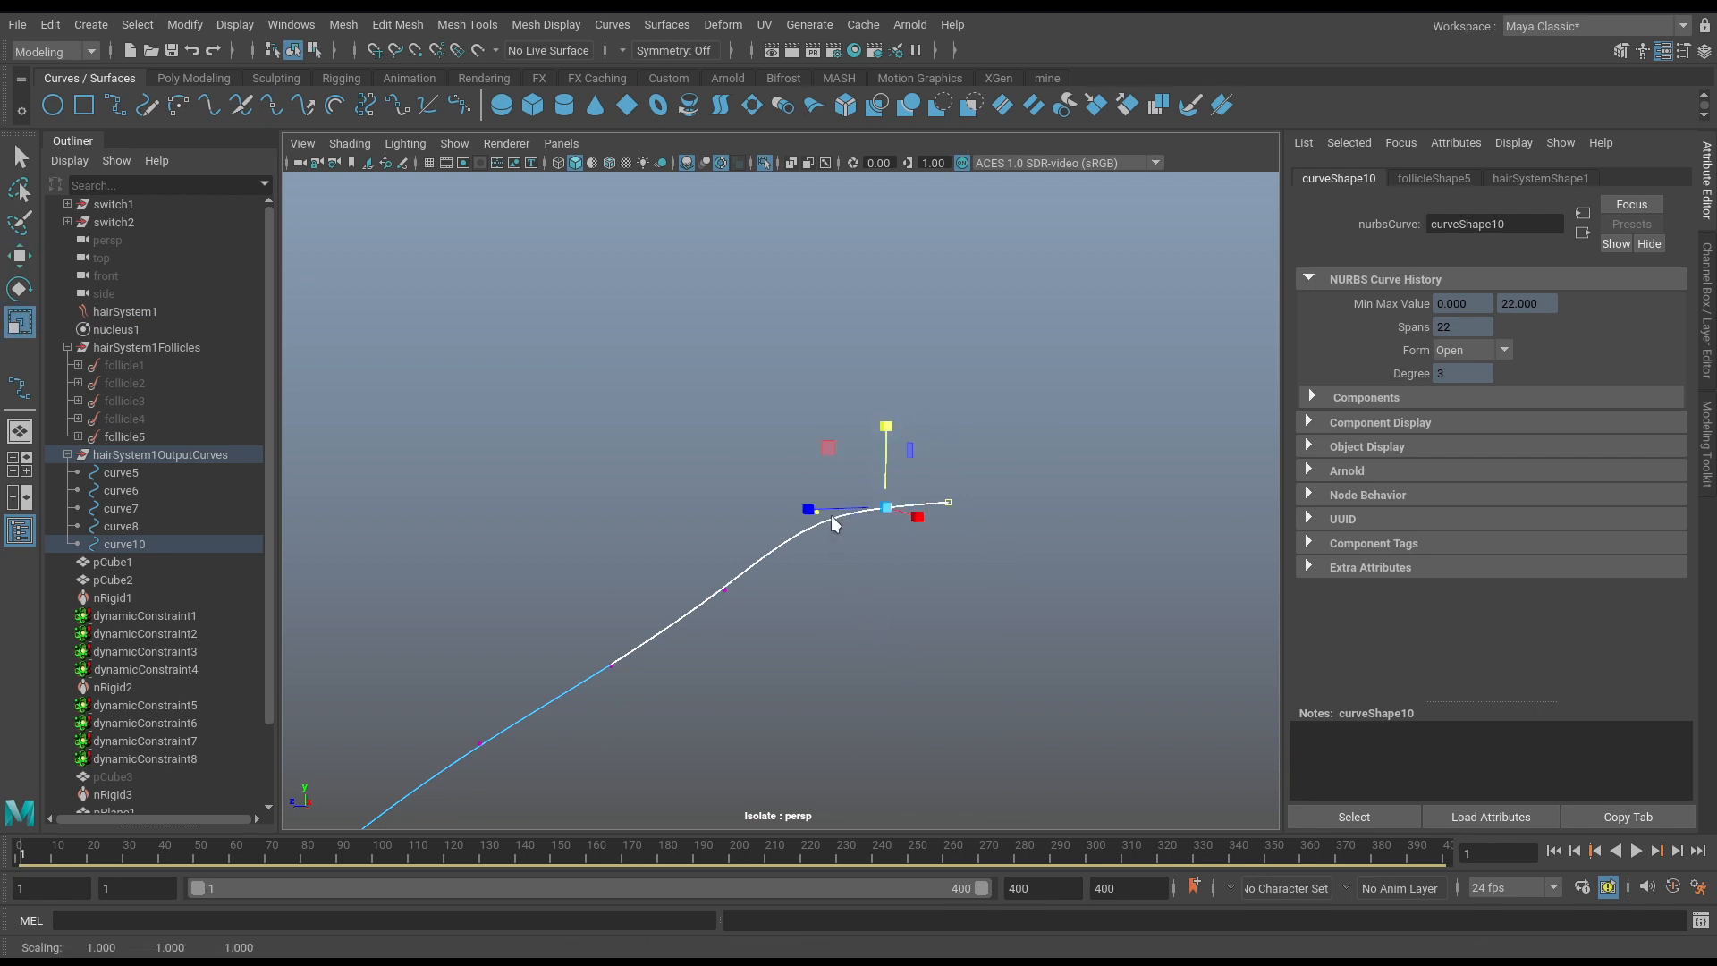
right_click_drag(831, 523, 913, 565)
left_click(913, 562)
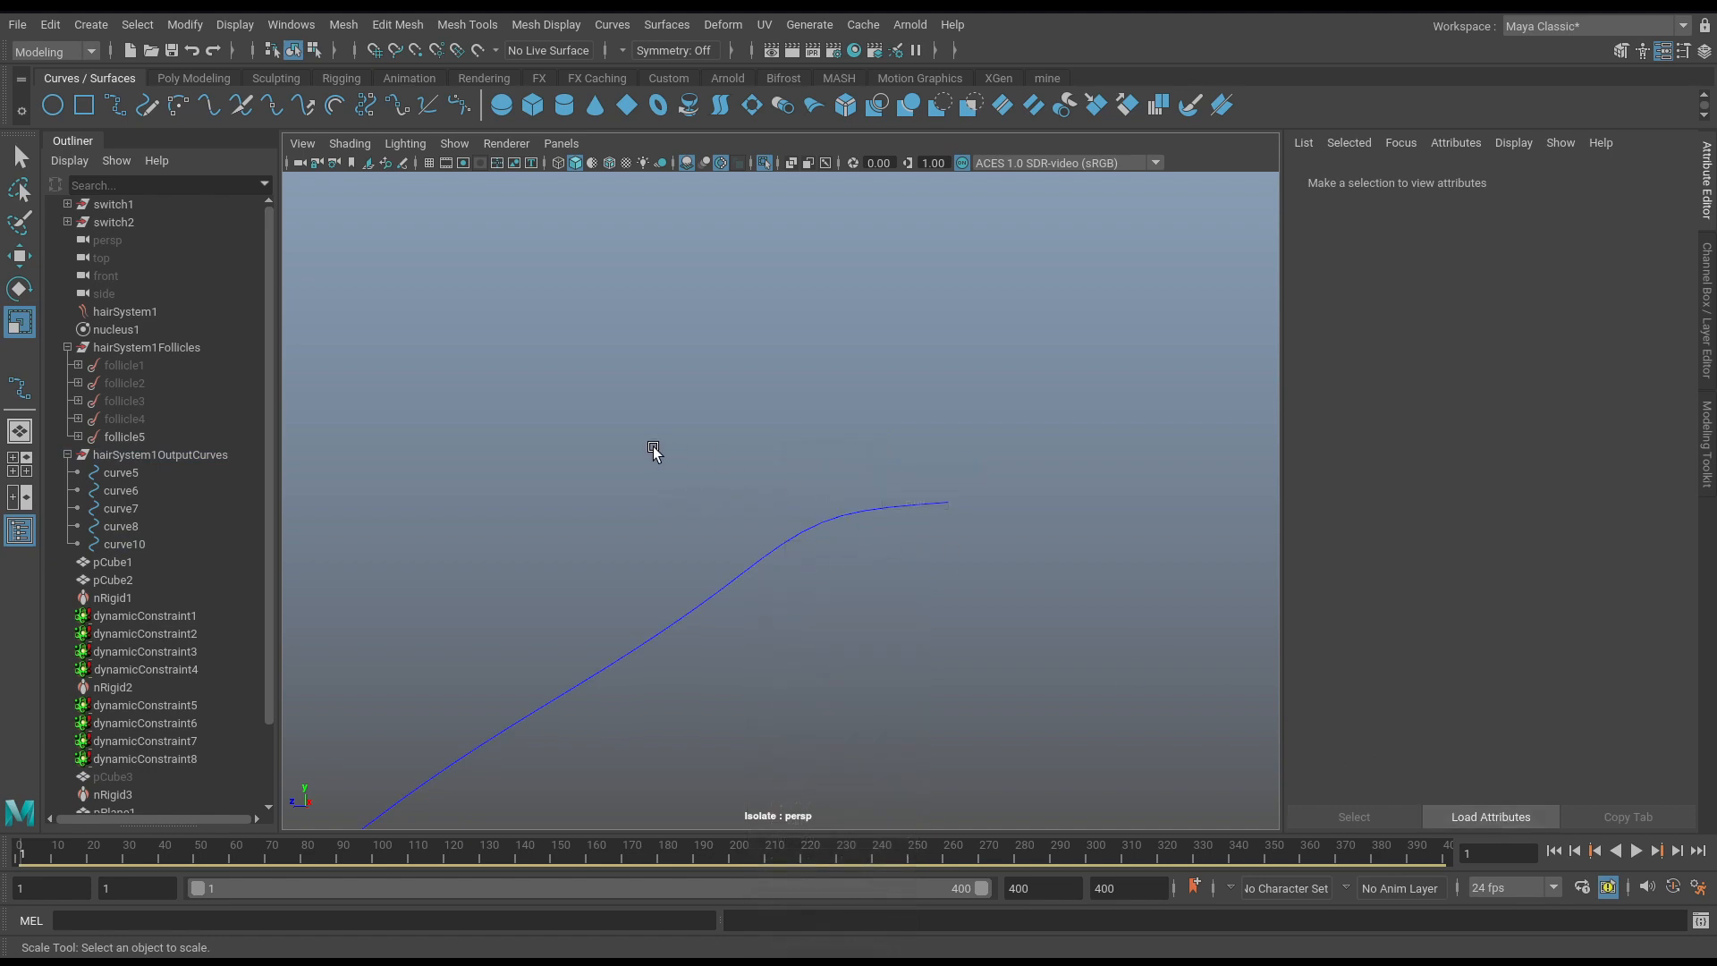
key("ctrl+1")
Set the Solver Display of hairSystem1 to Off so the loose cable's curve can be picked directly.
left_click_drag(919, 512, 833, 558, "alt")
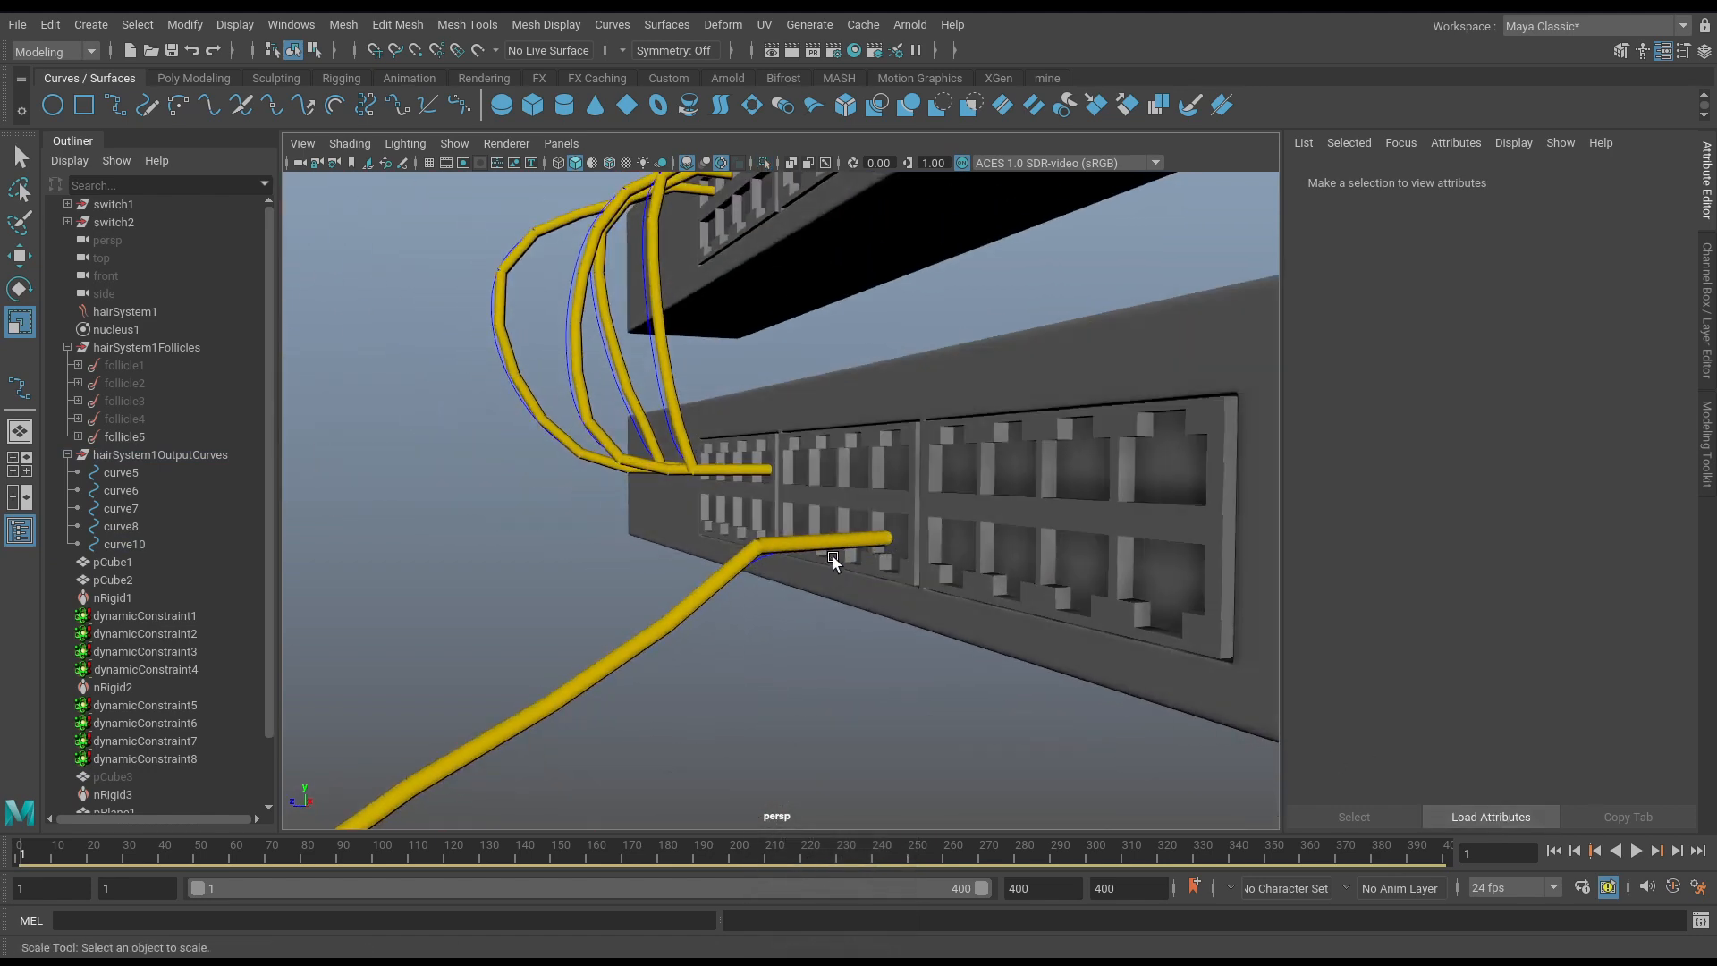
right_click(765, 554)
left_click(655, 574)
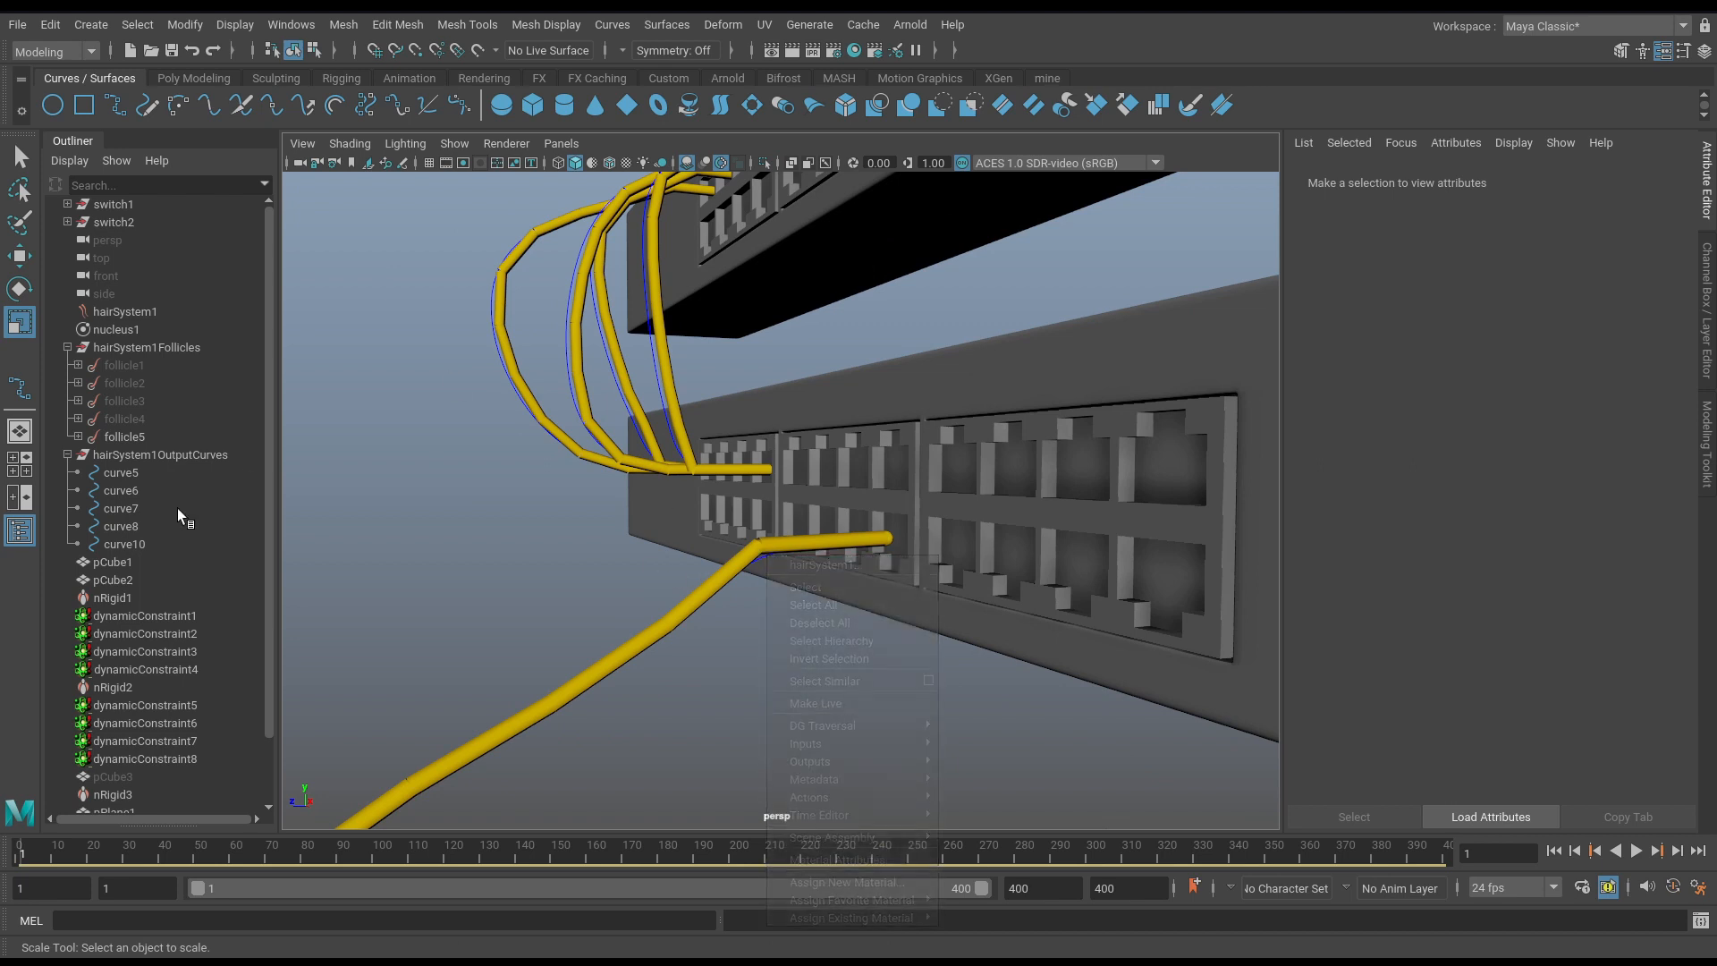
left_click_drag(871, 518, 852, 604, "alt")
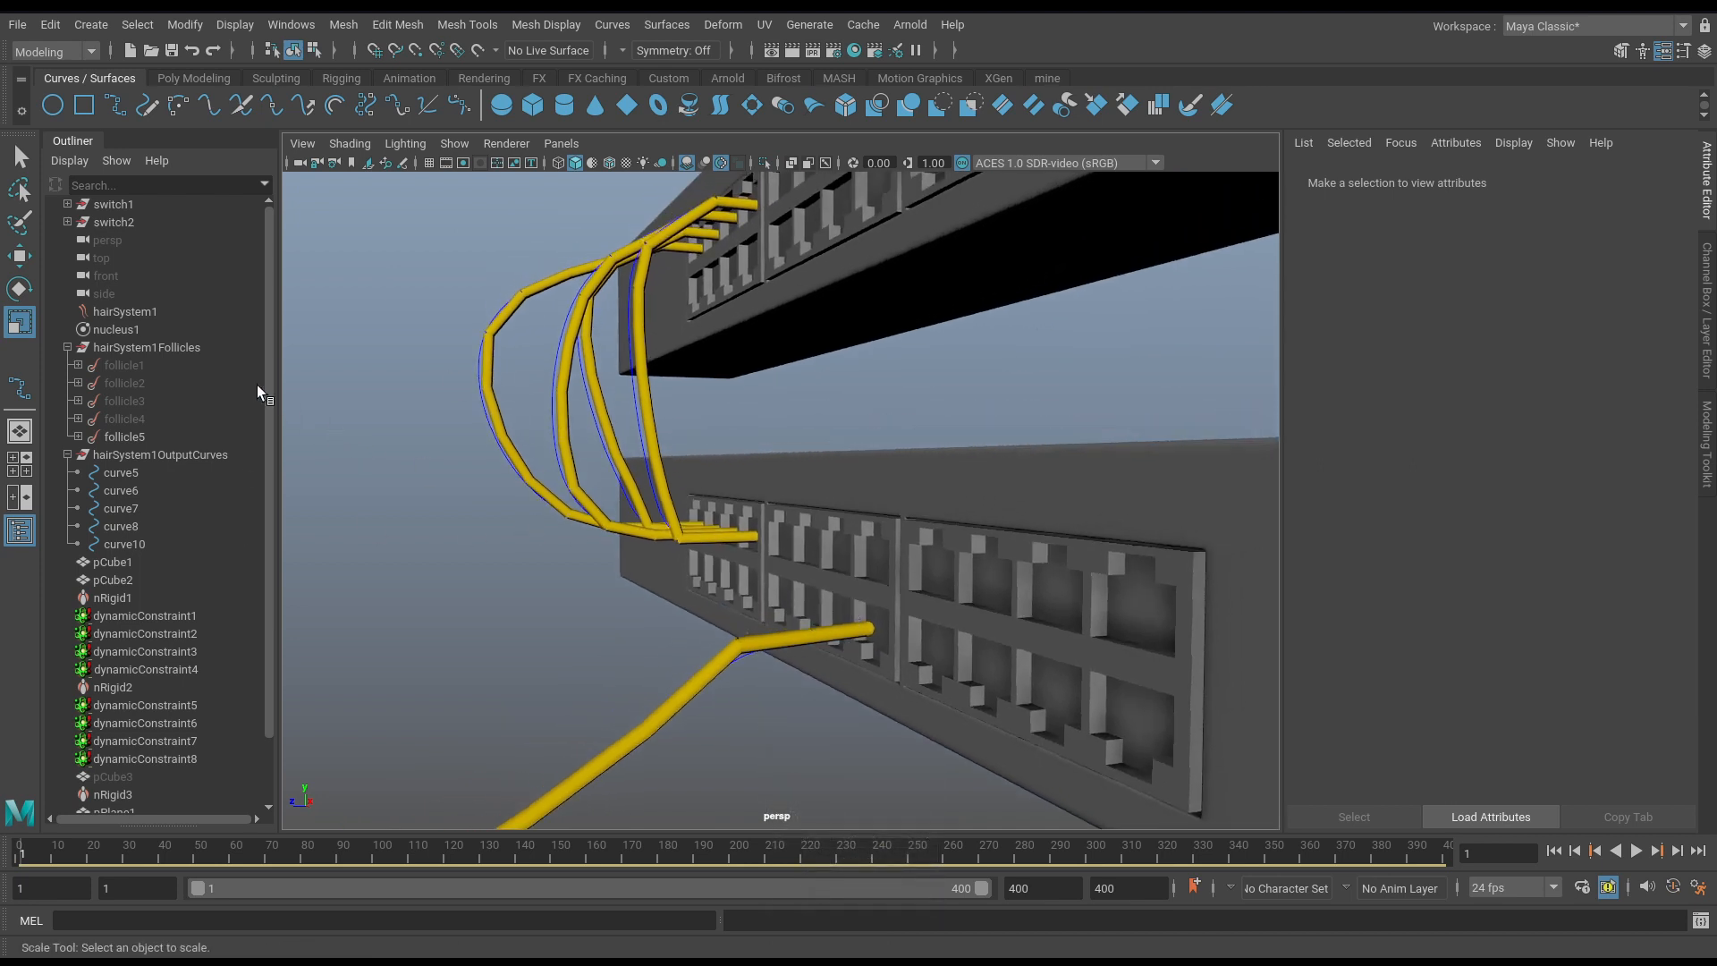
left_click(116, 329)
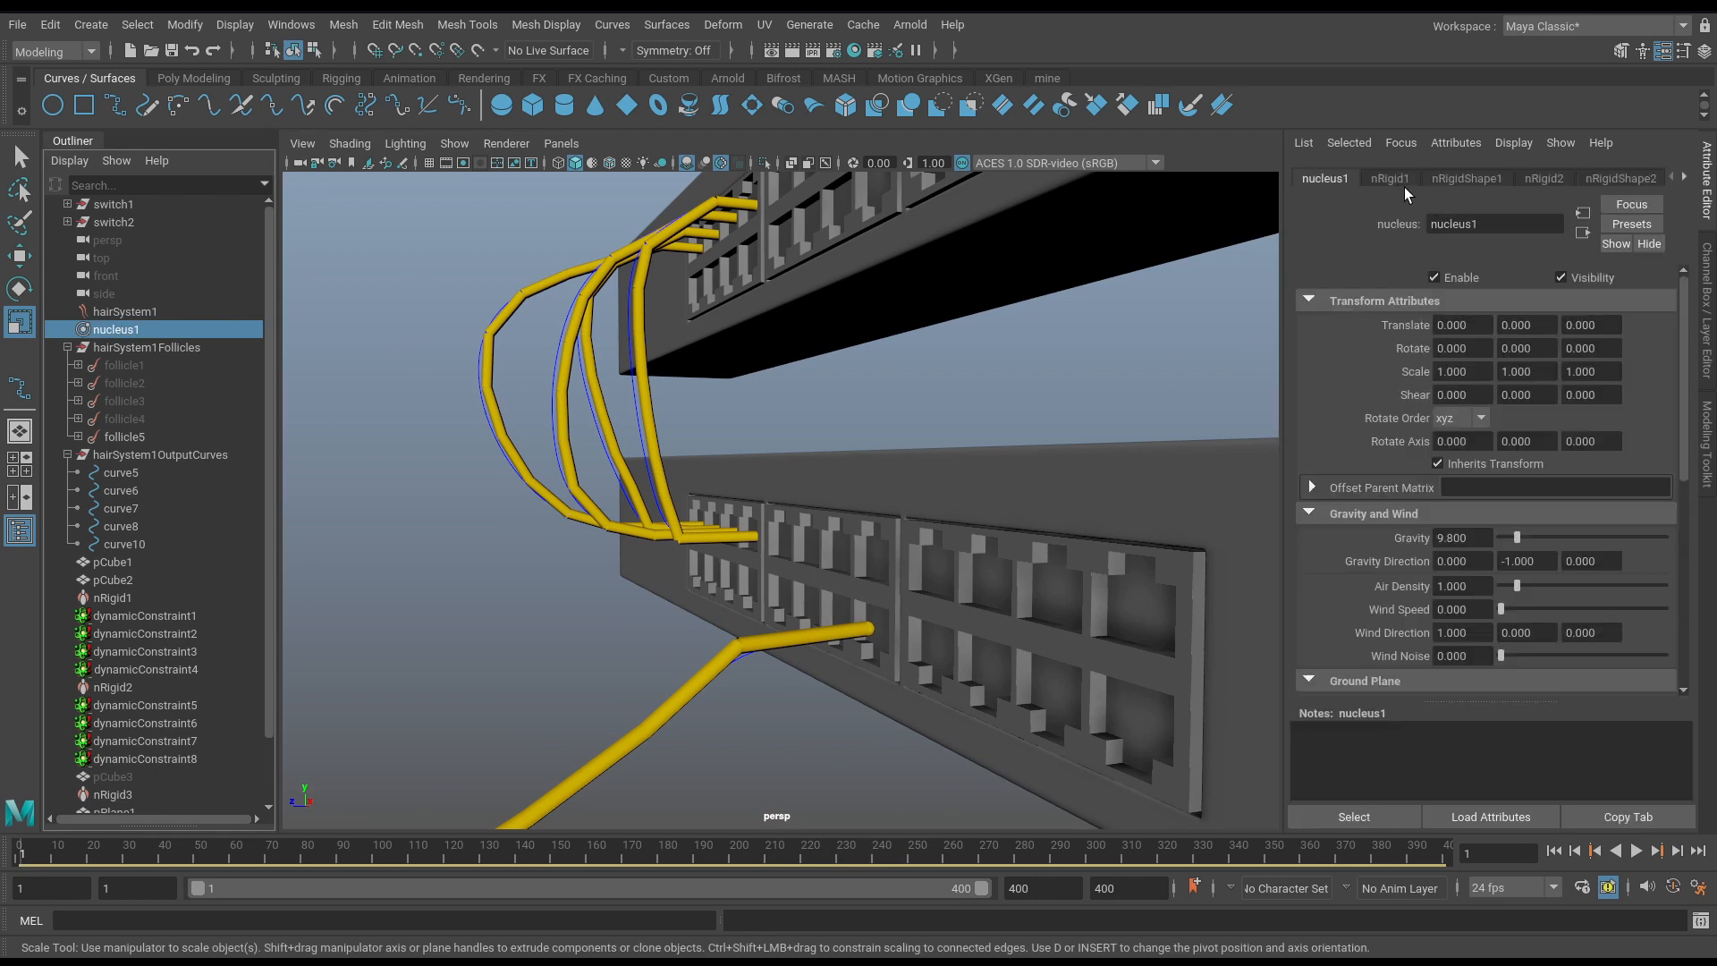
left_click(199, 311)
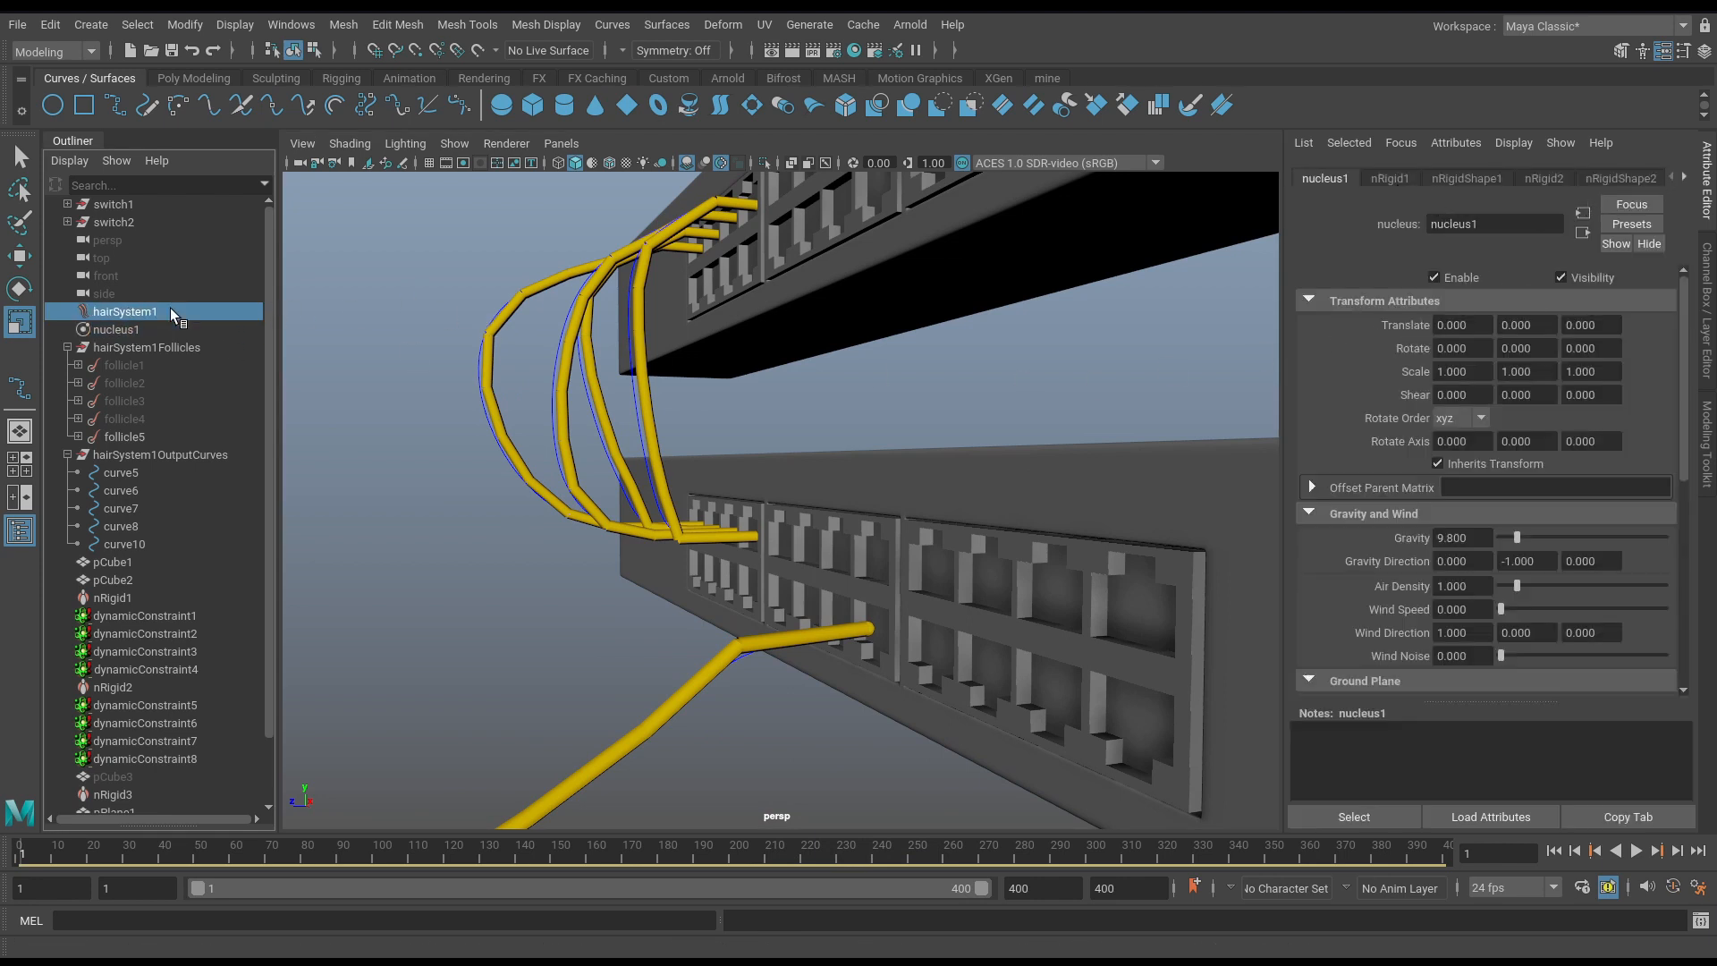
left_click(1487, 582)
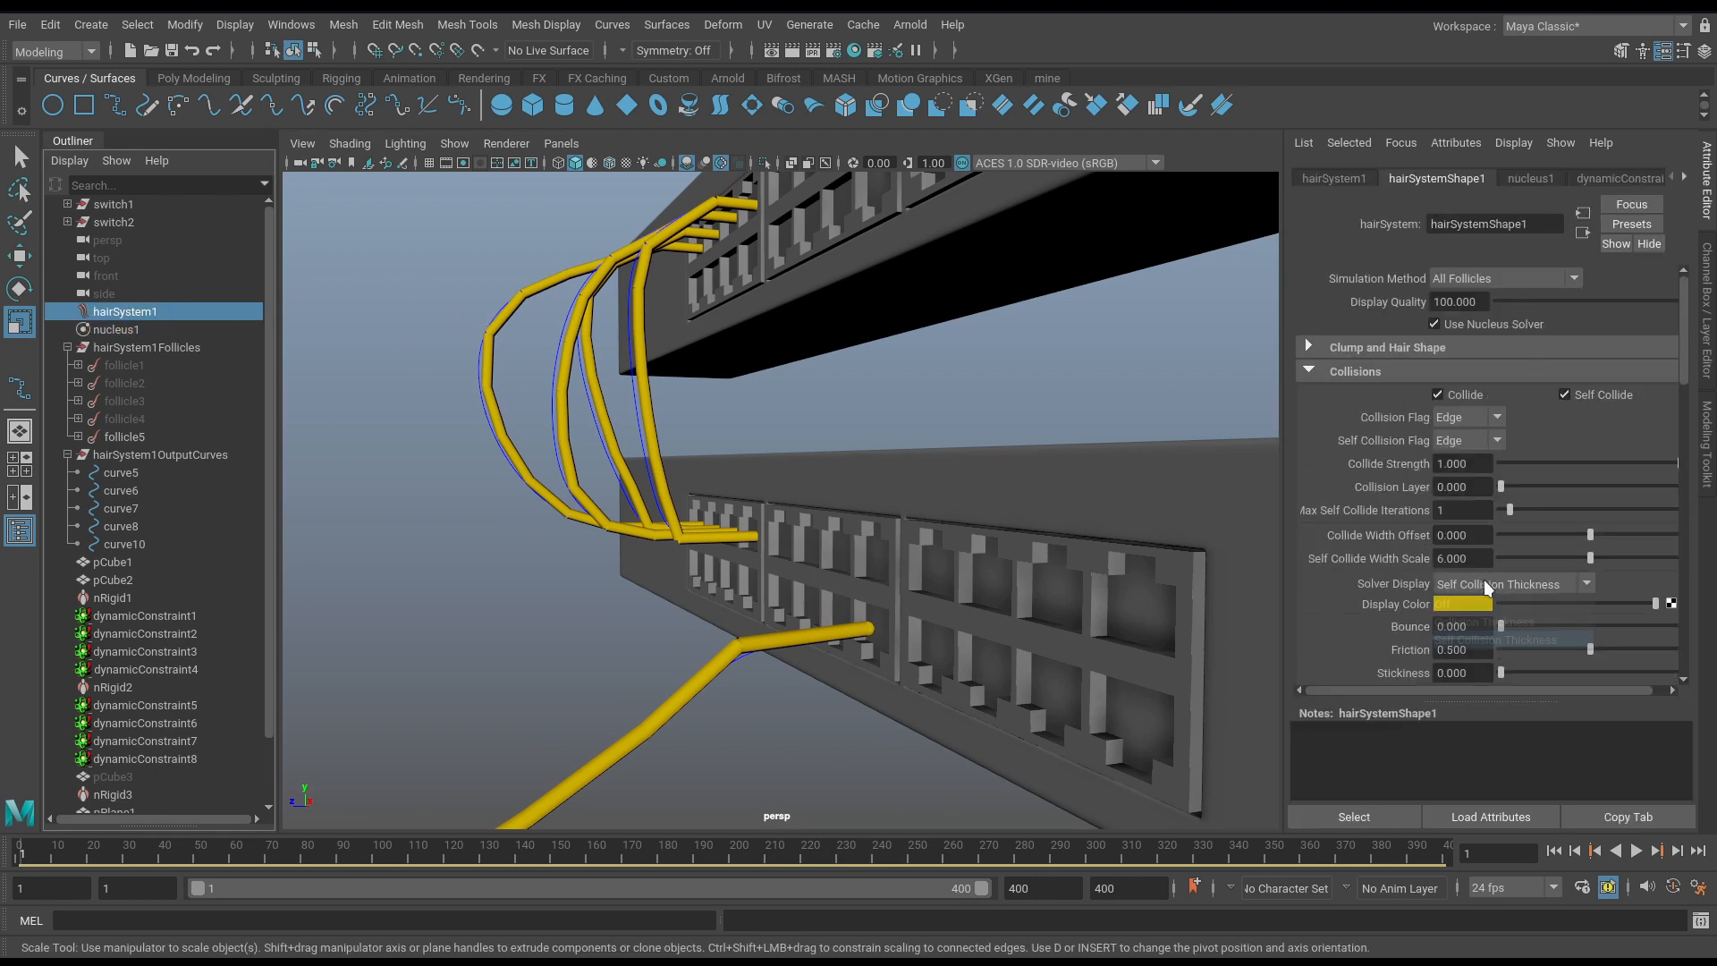
left_click(1480, 601)
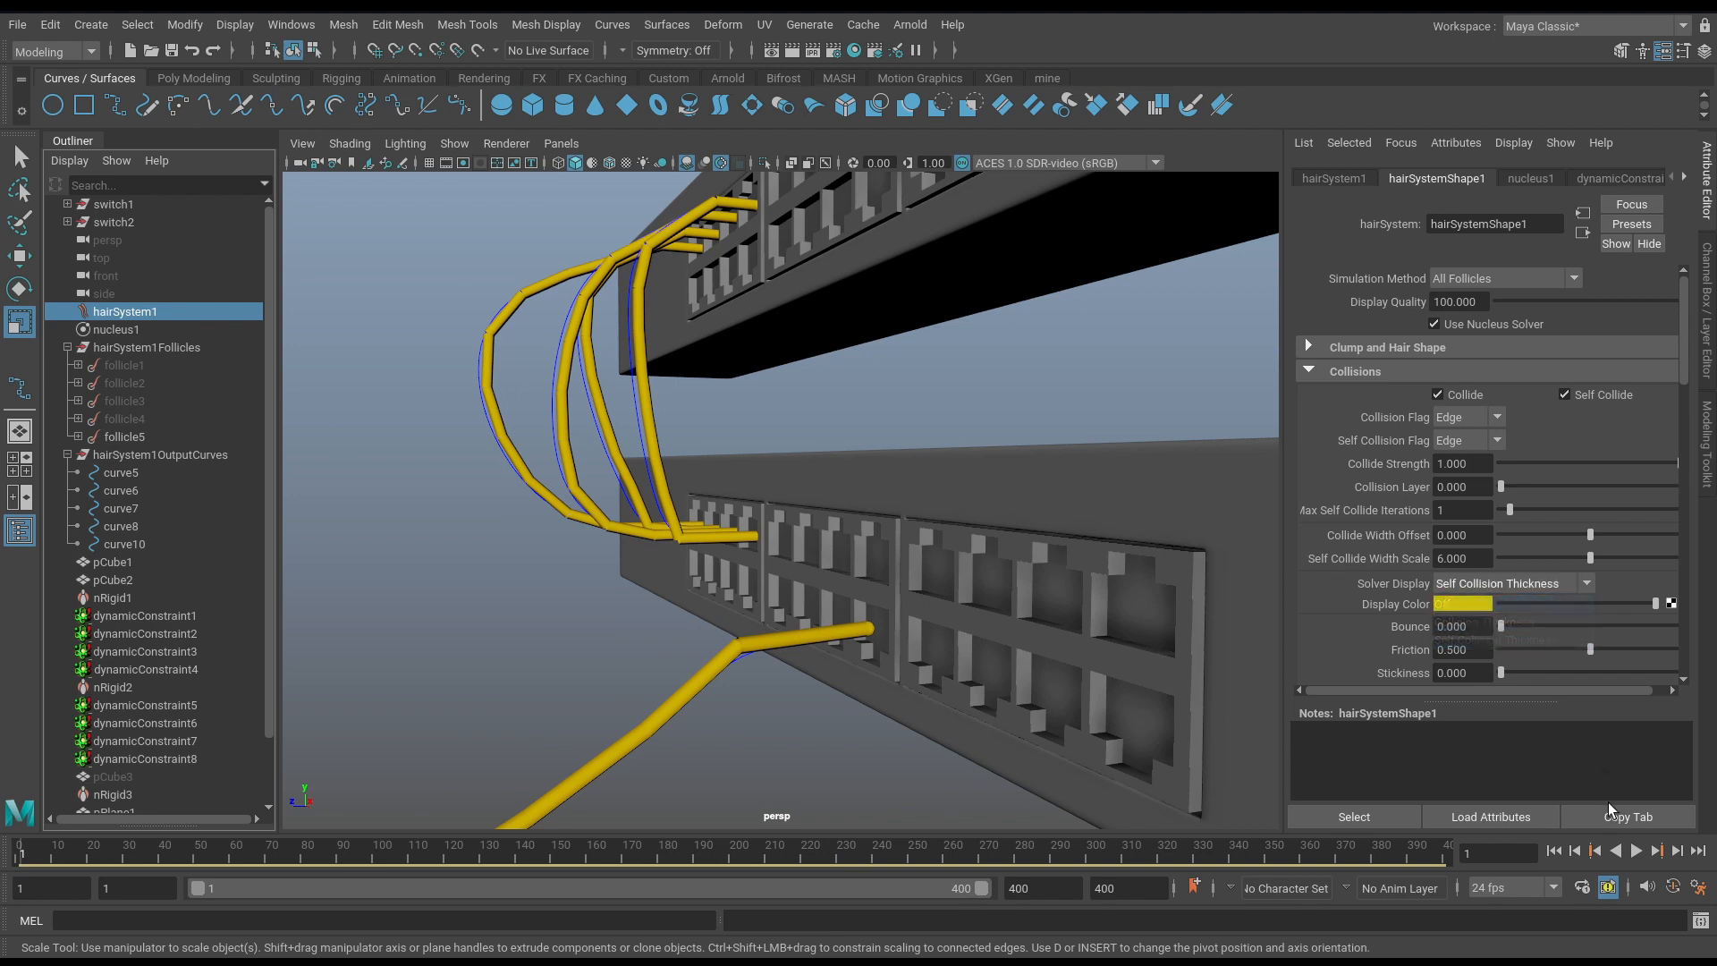
left_click(1525, 583)
left_click(1467, 603)
Attach curve10's control vertices at the port end to pCube2 with a Point to Surface nConstraint.
left_click_drag(799, 579, 768, 622, "alt")
left_click(743, 666)
right_click(741, 500)
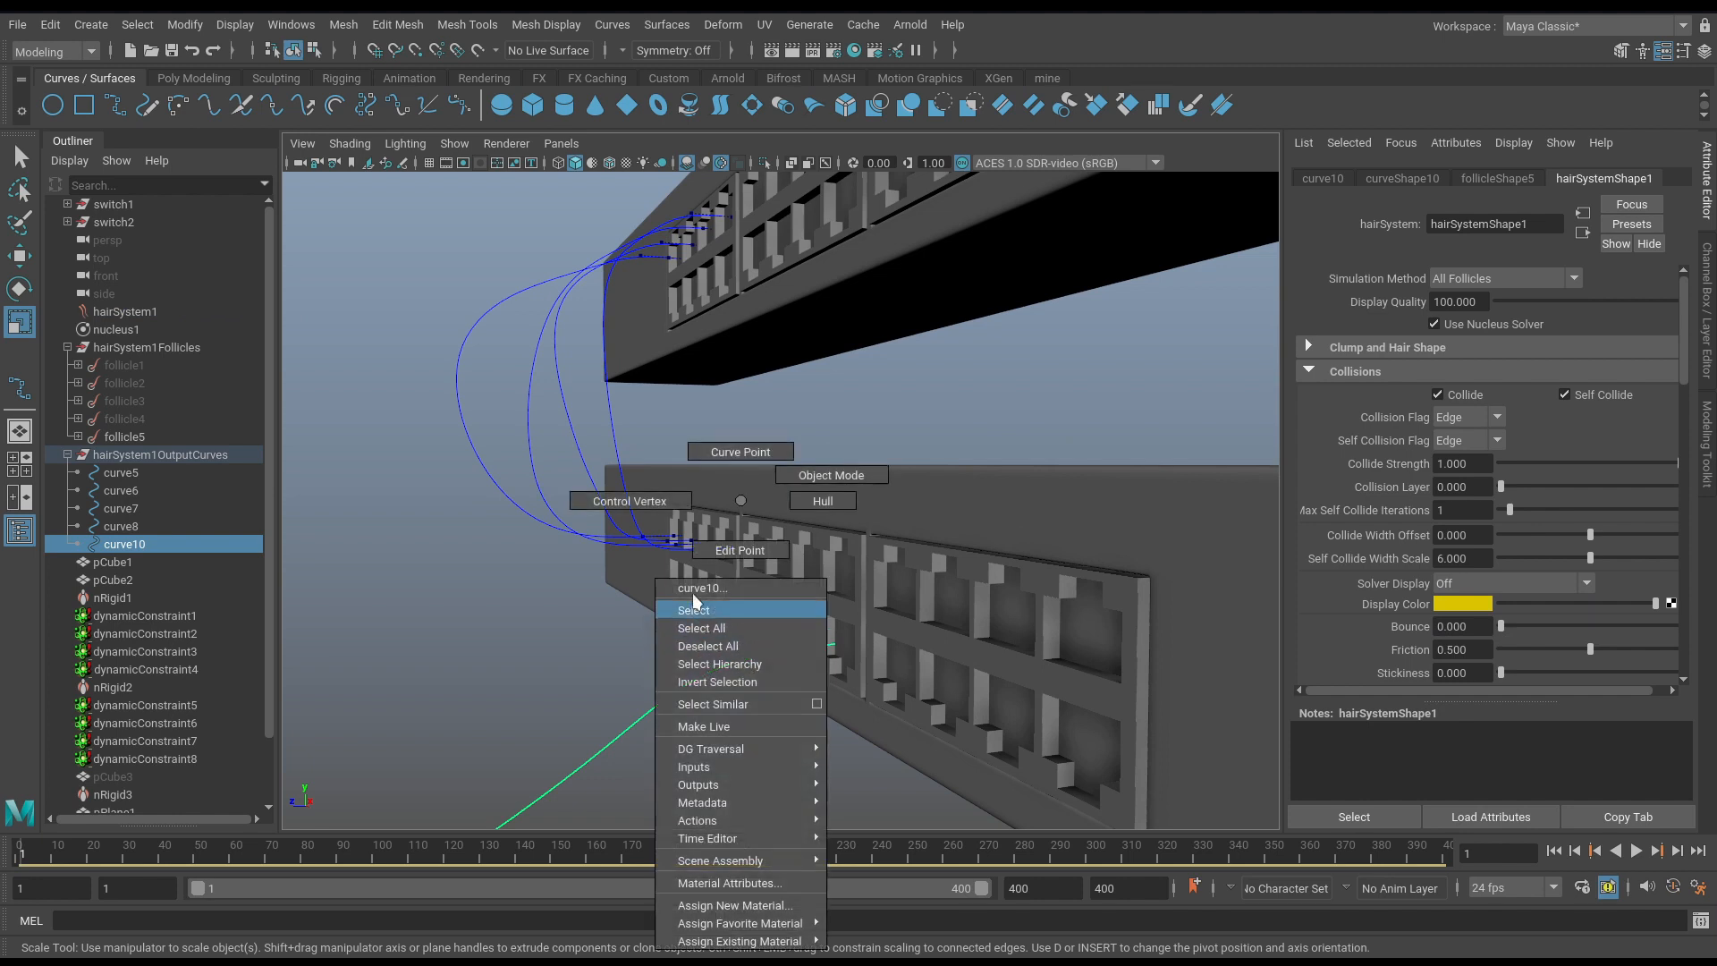
left_click(654, 507)
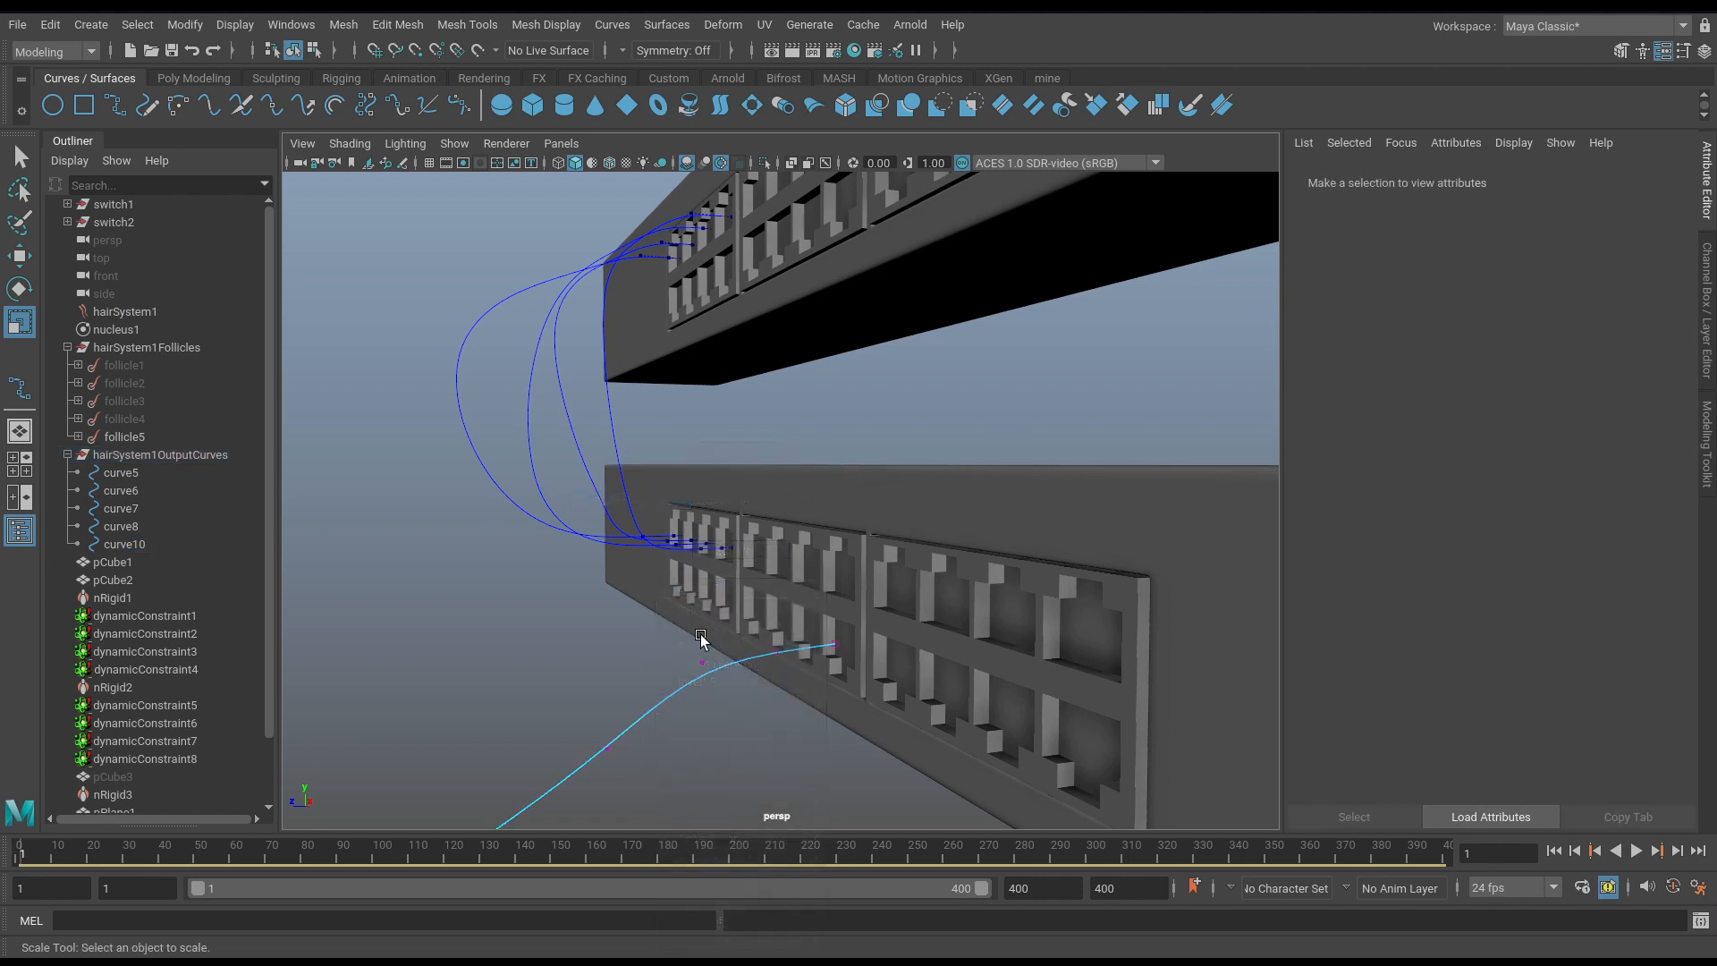
left_click_drag(686, 643, 921, 686)
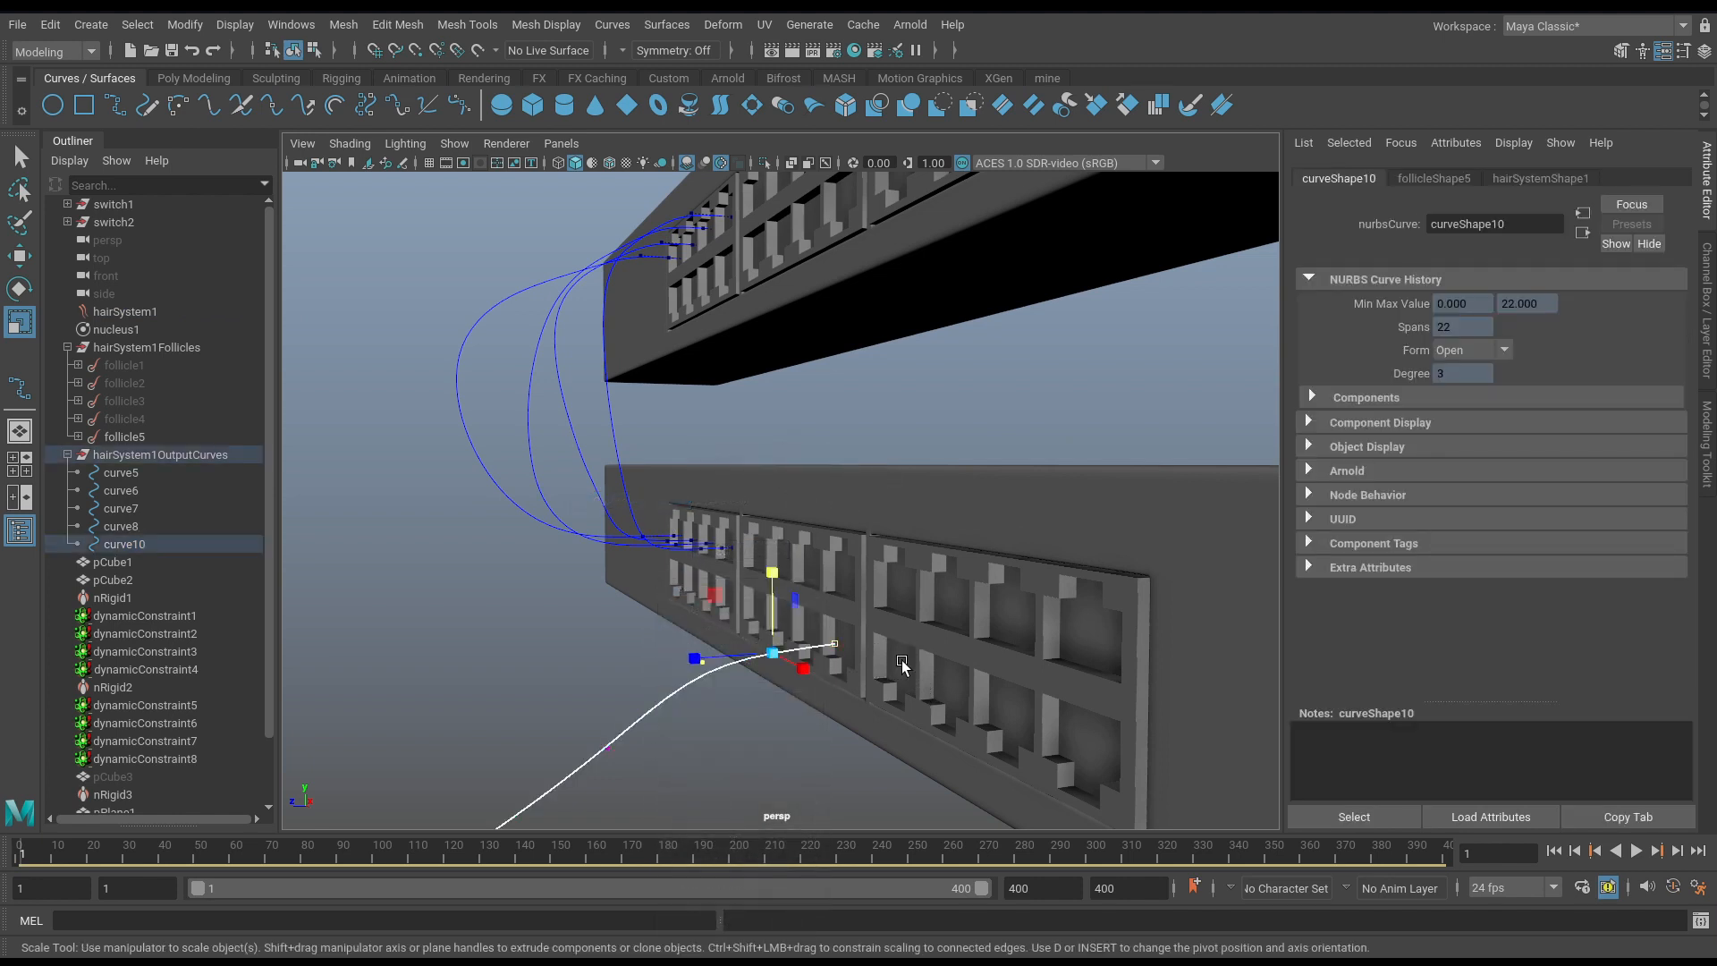
left_click(933, 653)
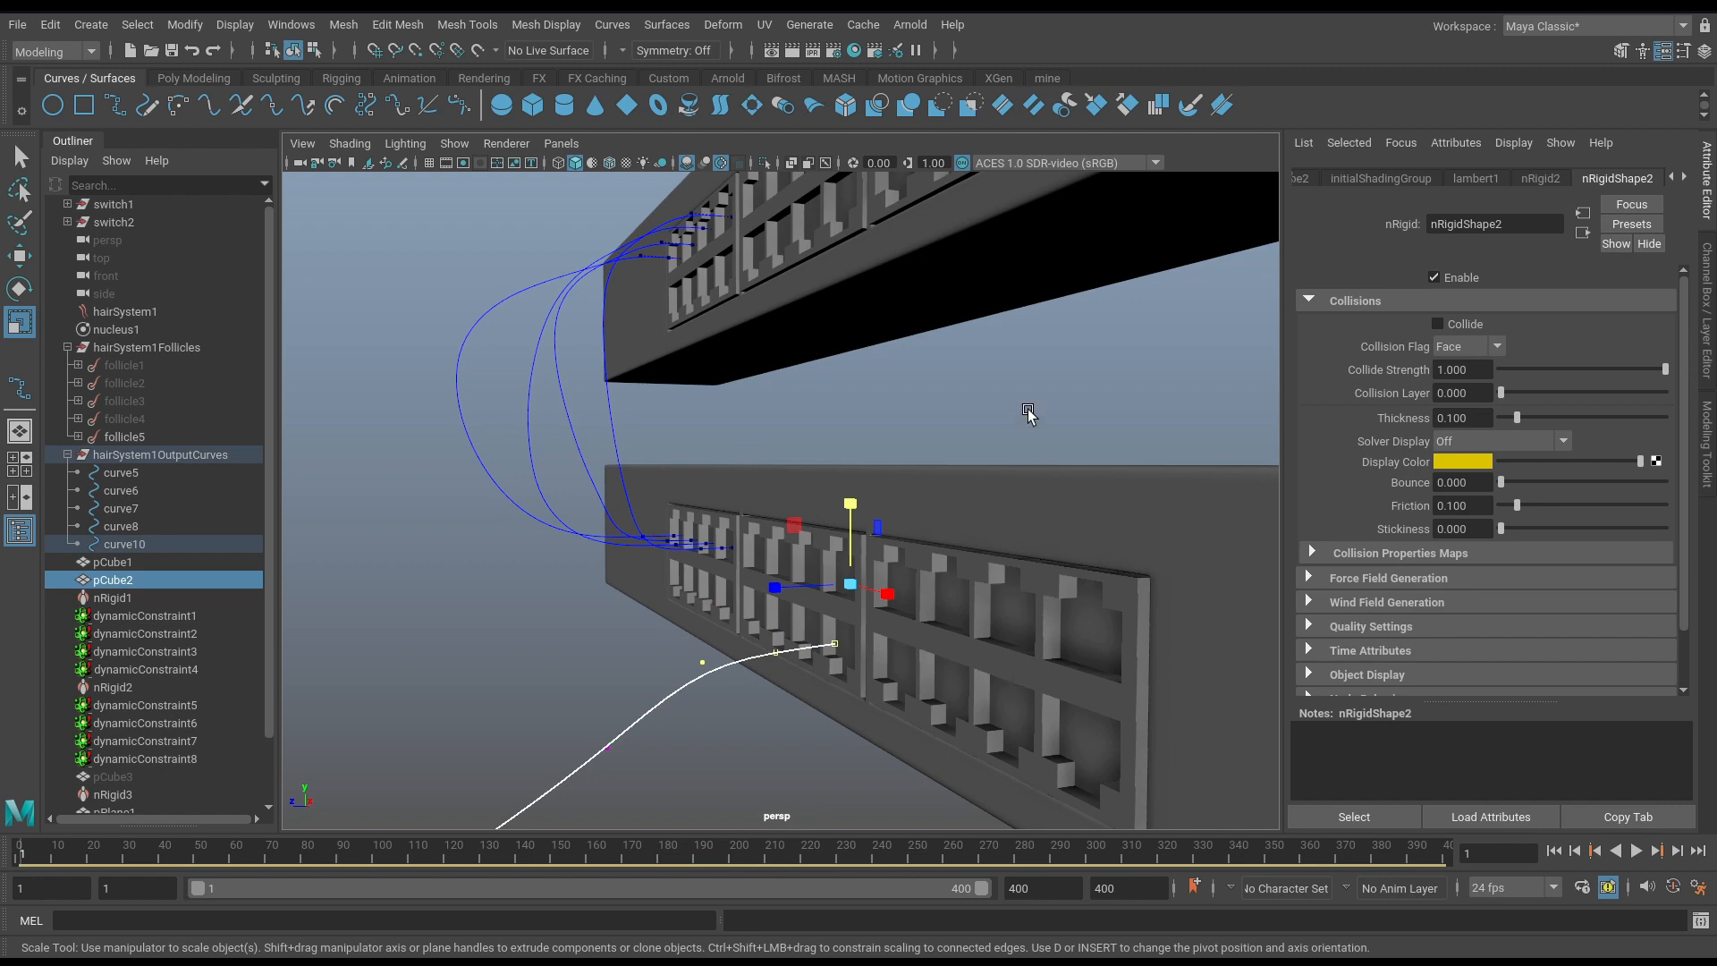
key("space")
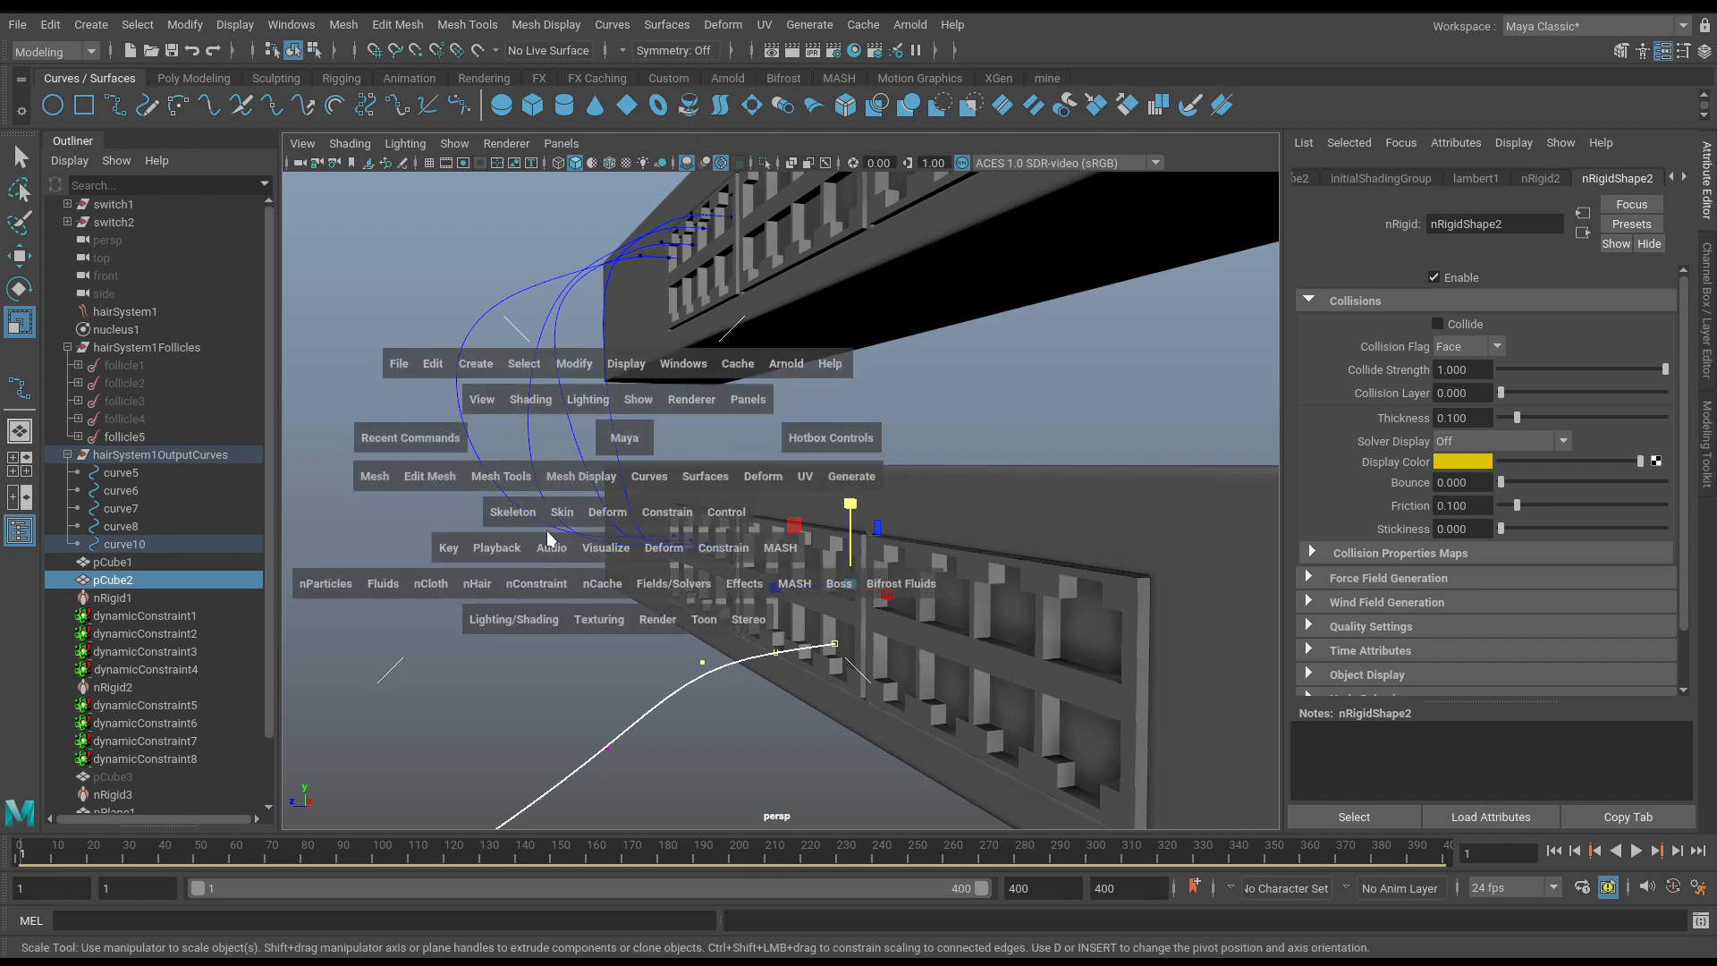
left_click(523, 583)
left_click(616, 218)
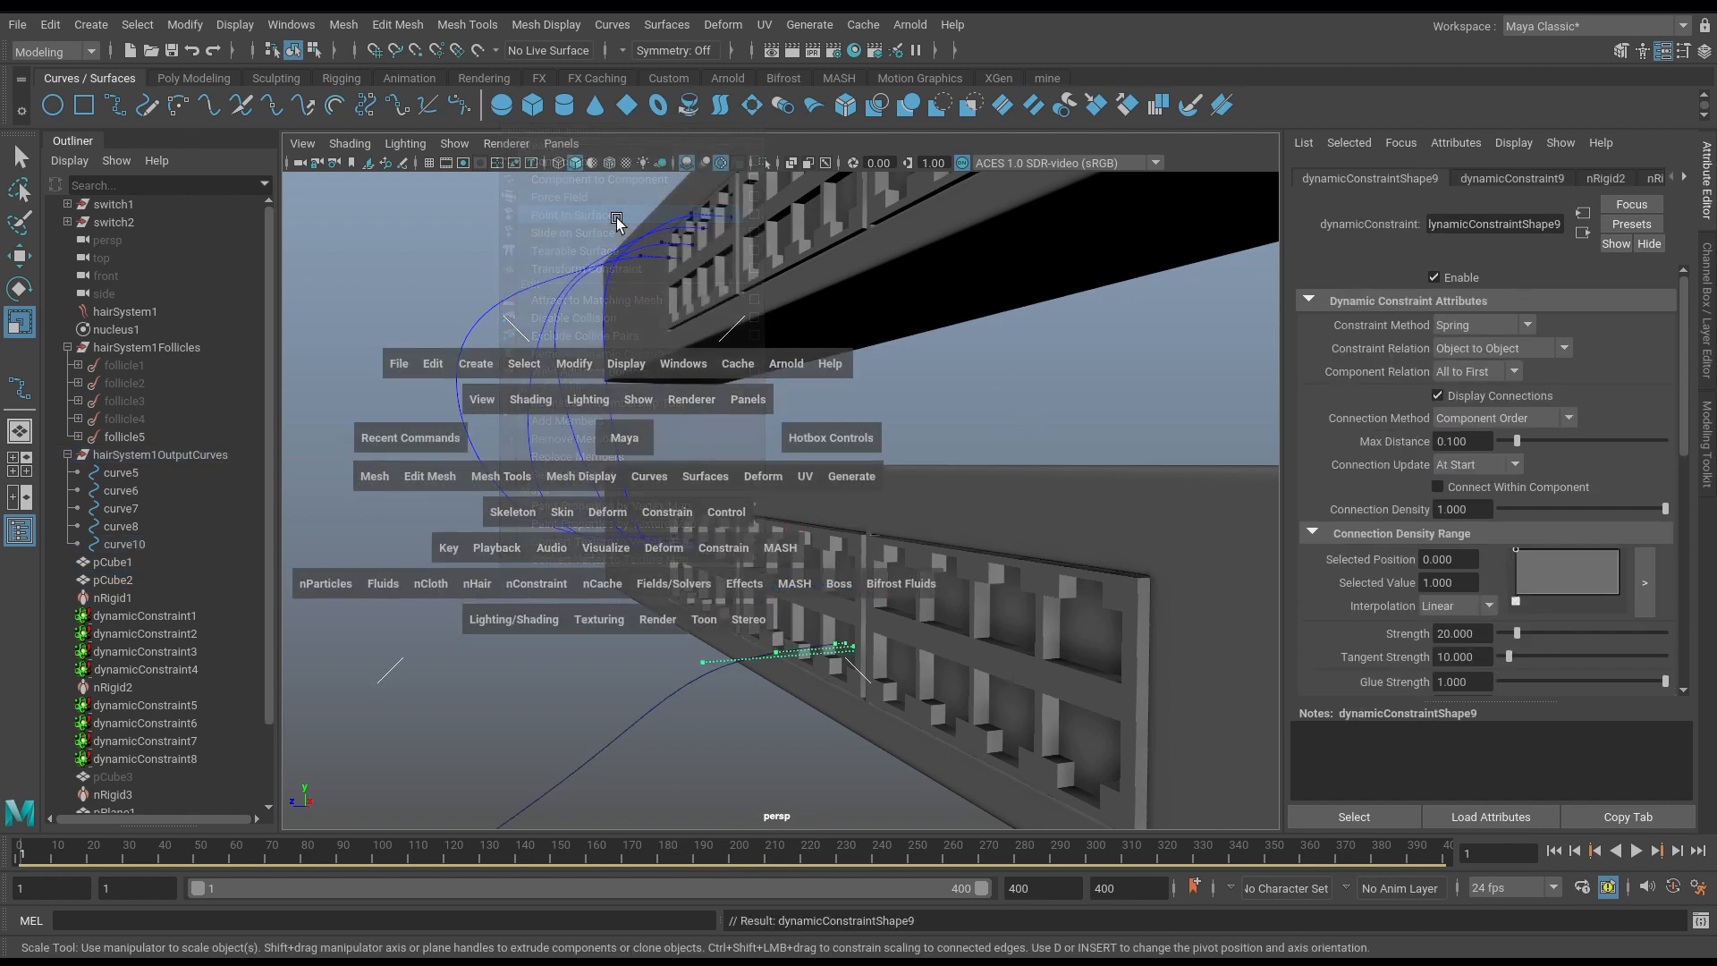
Play the simulation while viewing the constrained cable end at the lower switch's port, and stop playback.
left_click_drag(769, 447, 936, 660, "alt")
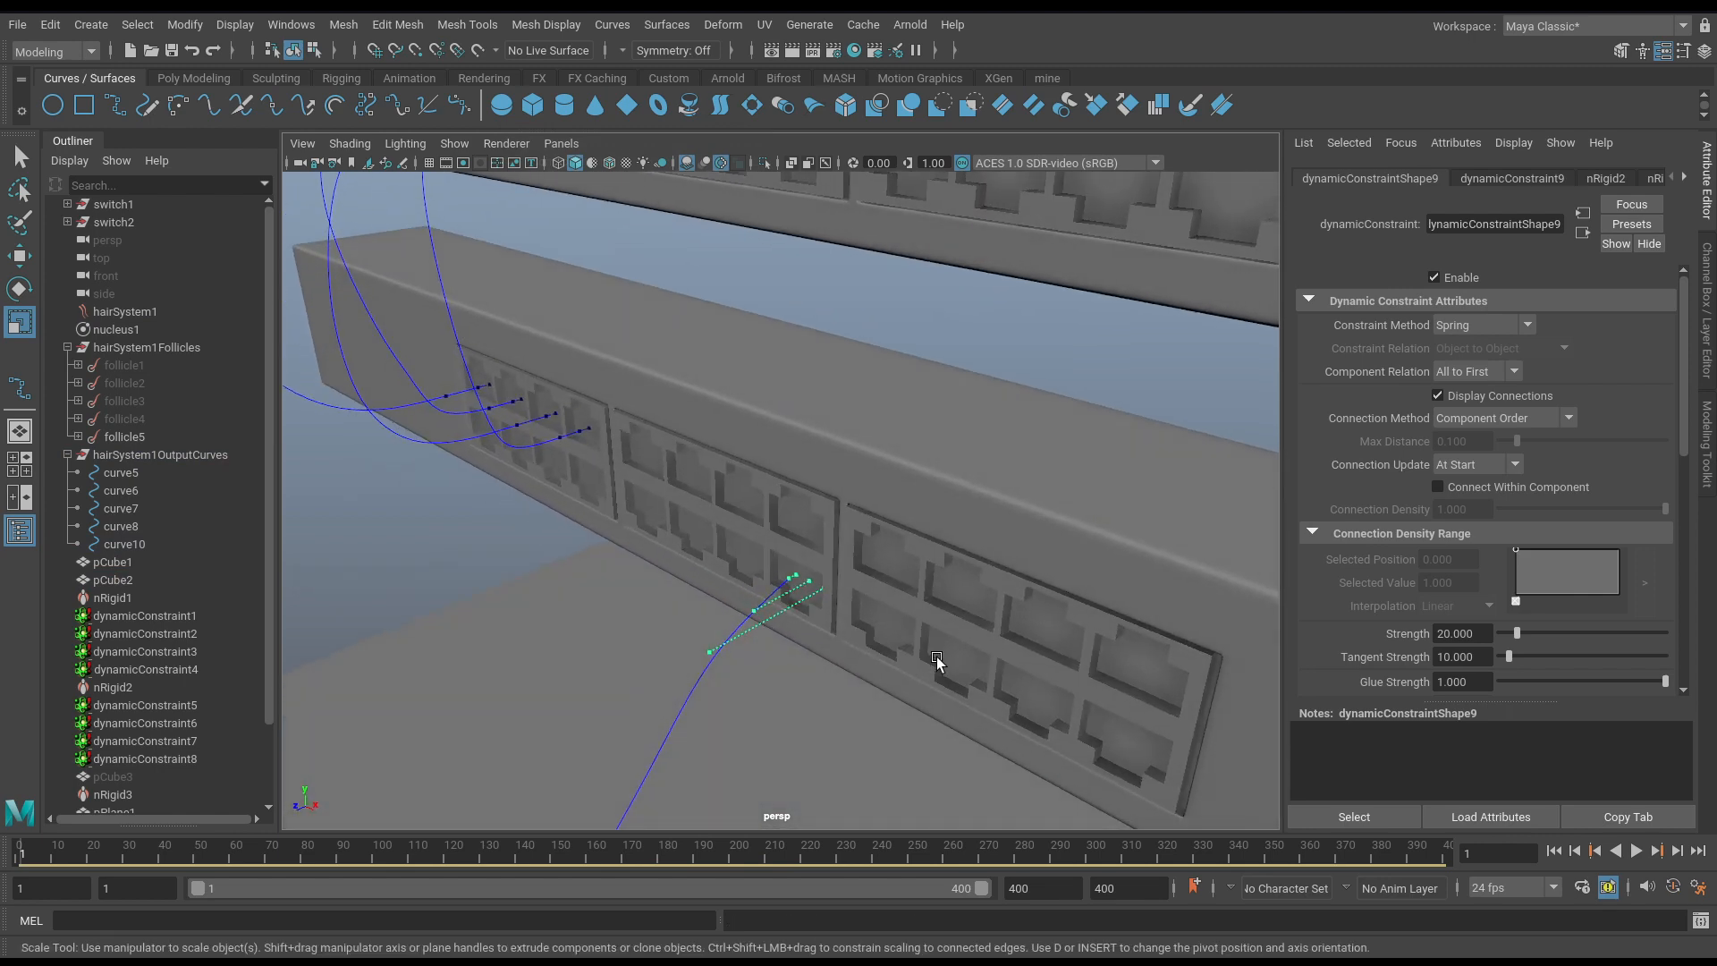
left_click(1636, 851)
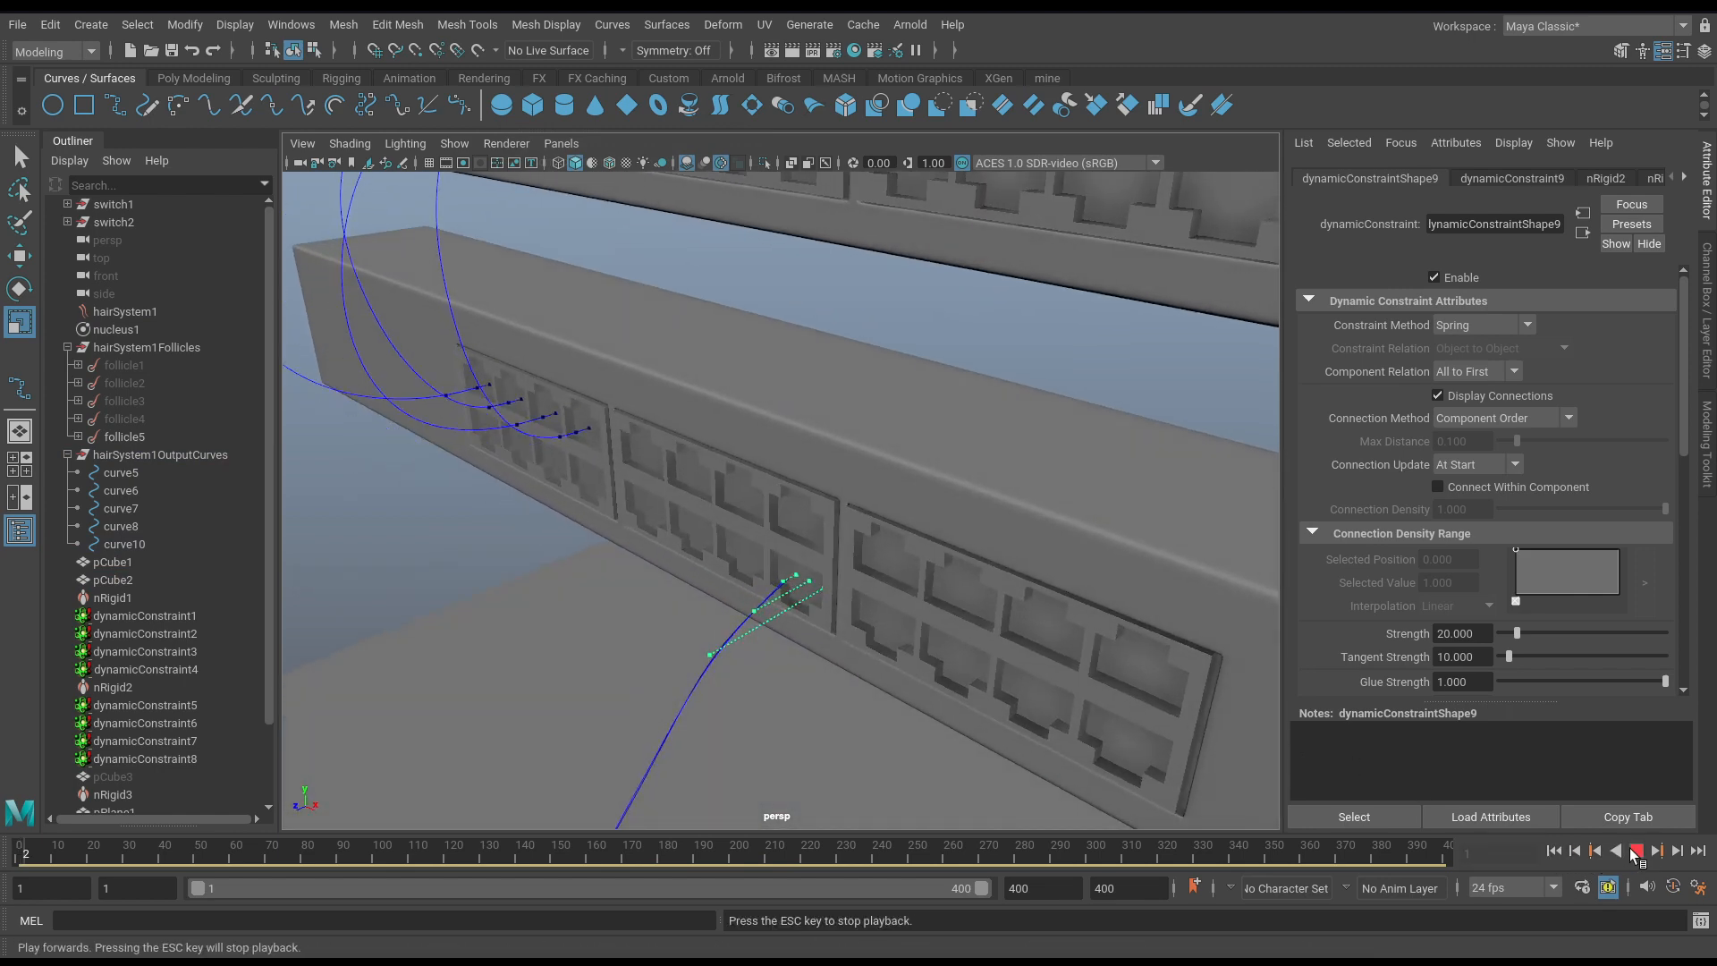
left_click_drag(796, 644, 844, 563, "alt")
left_click(1635, 850)
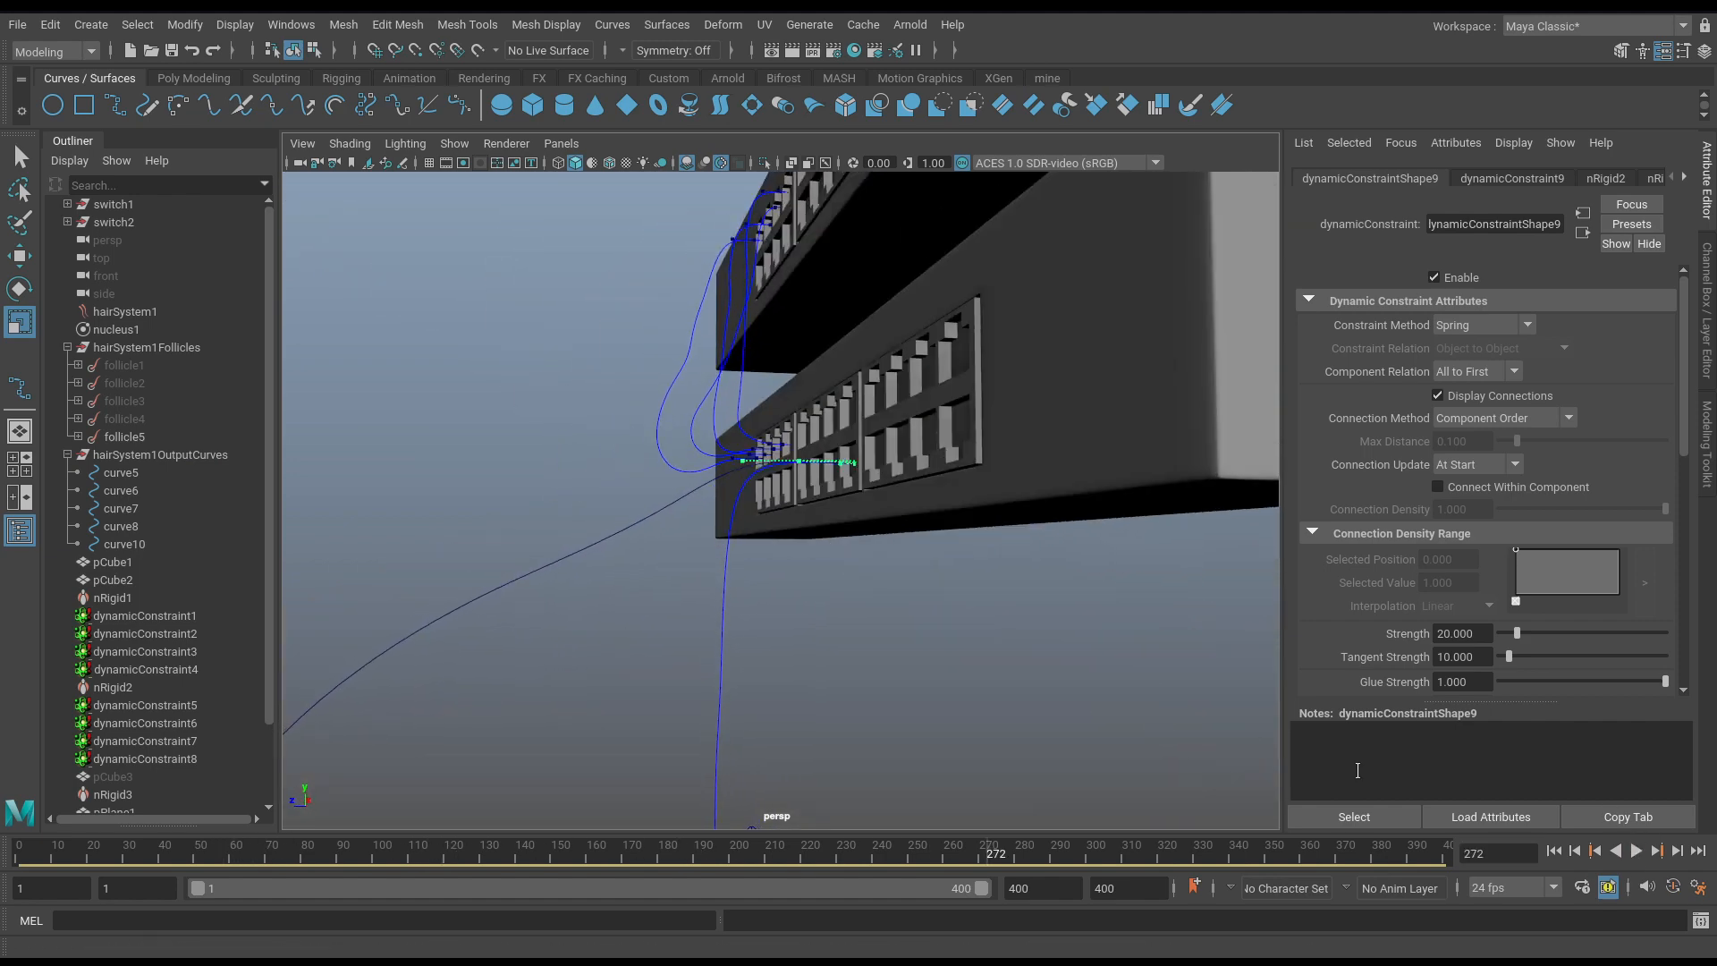
Hide curve9, the loose cable's original input curve under follicle5.
left_click_drag(769, 626, 620, 696, "alt")
left_click(581, 683)
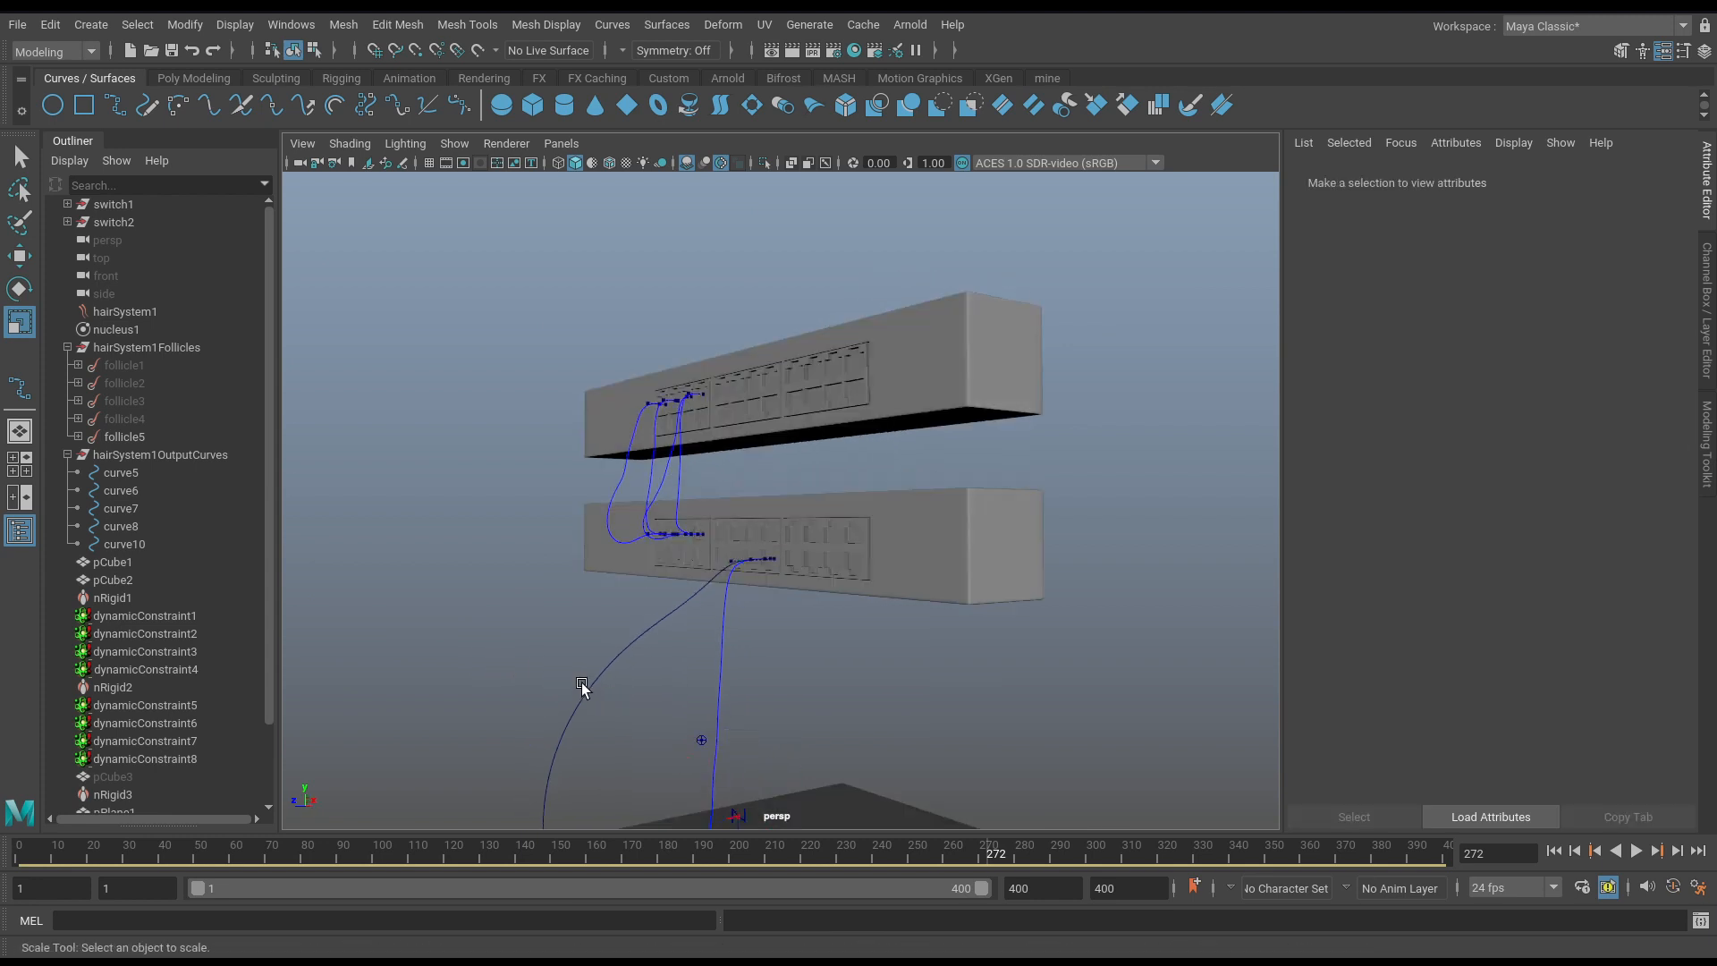
left_click(581, 684)
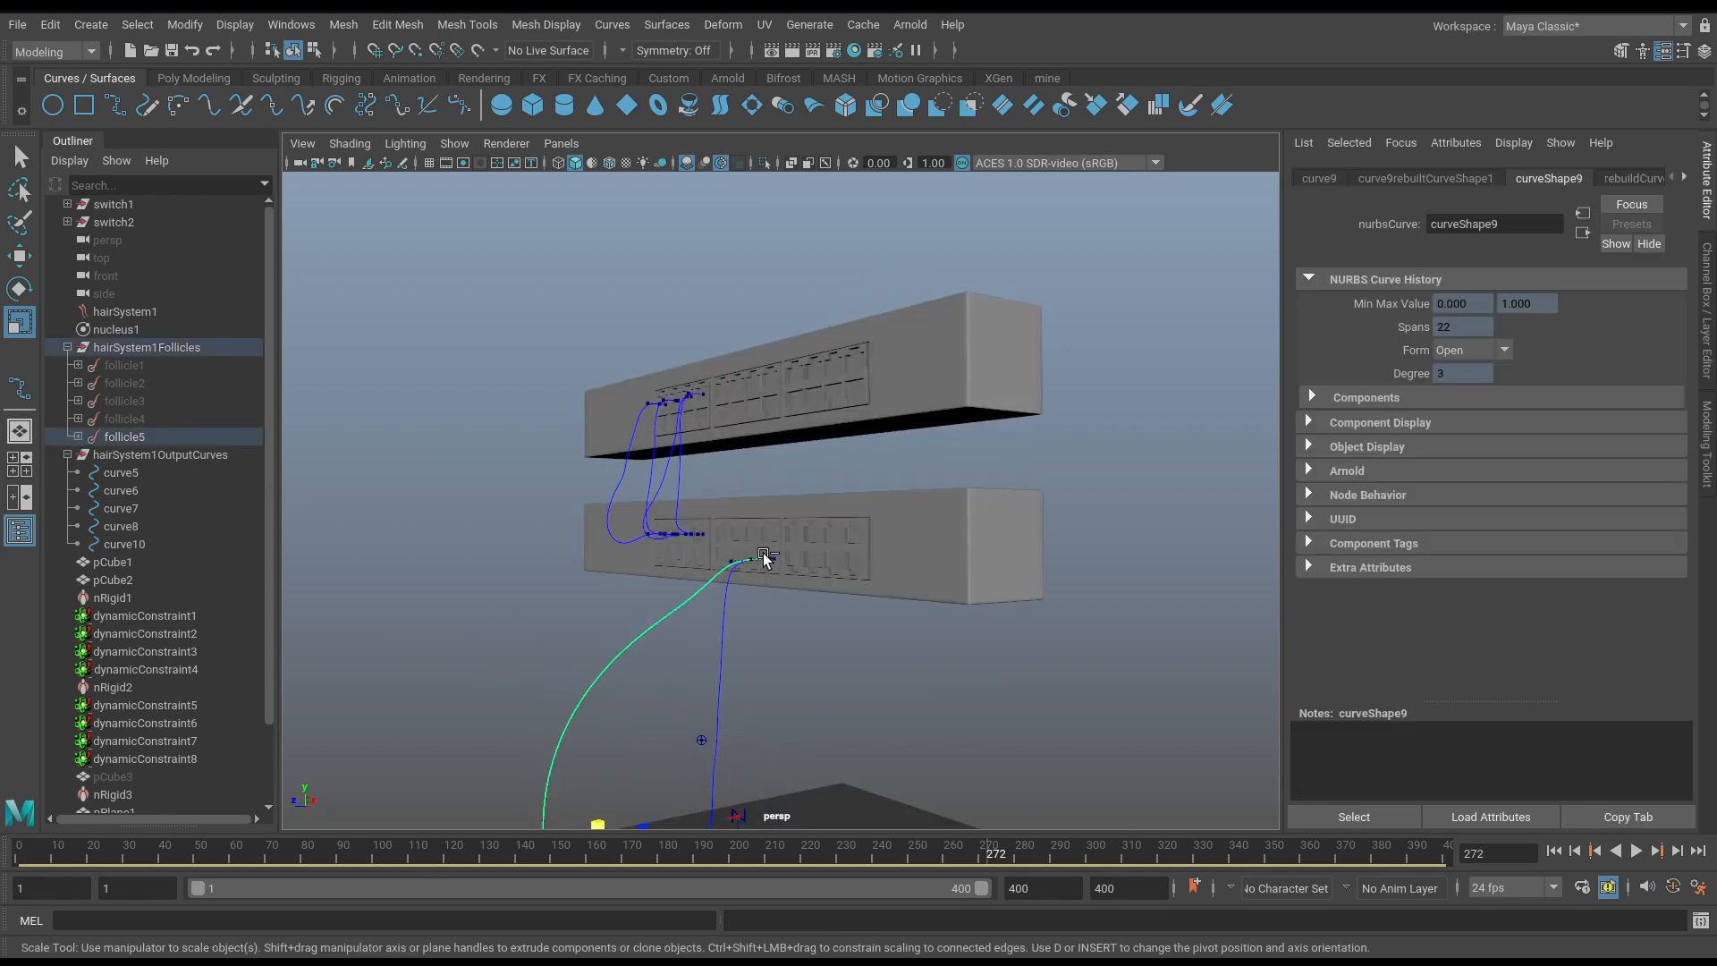
key("ctrl+h")
Replay the simulation from frame 1 with both switches and the floor in view, stop it, and return to frame 1.
left_click_drag(763, 560, 627, 626, "alt")
left_click(1554, 851)
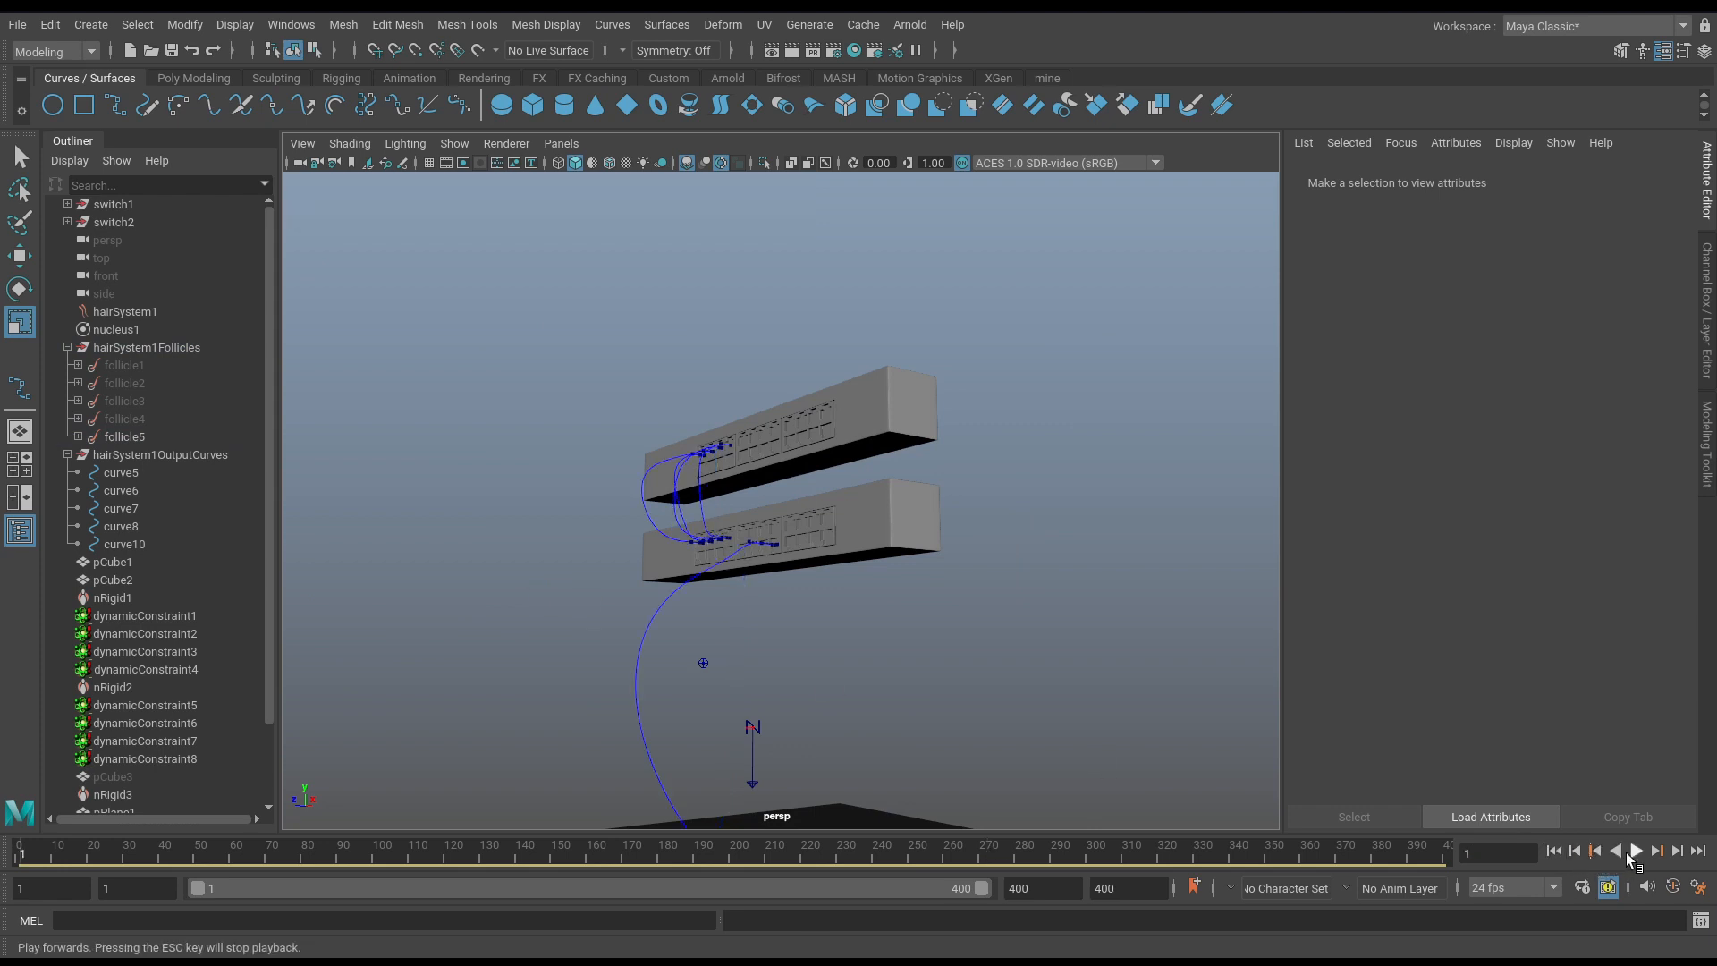
left_click(1635, 851)
left_click_drag(1028, 680, 747, 591, "alt")
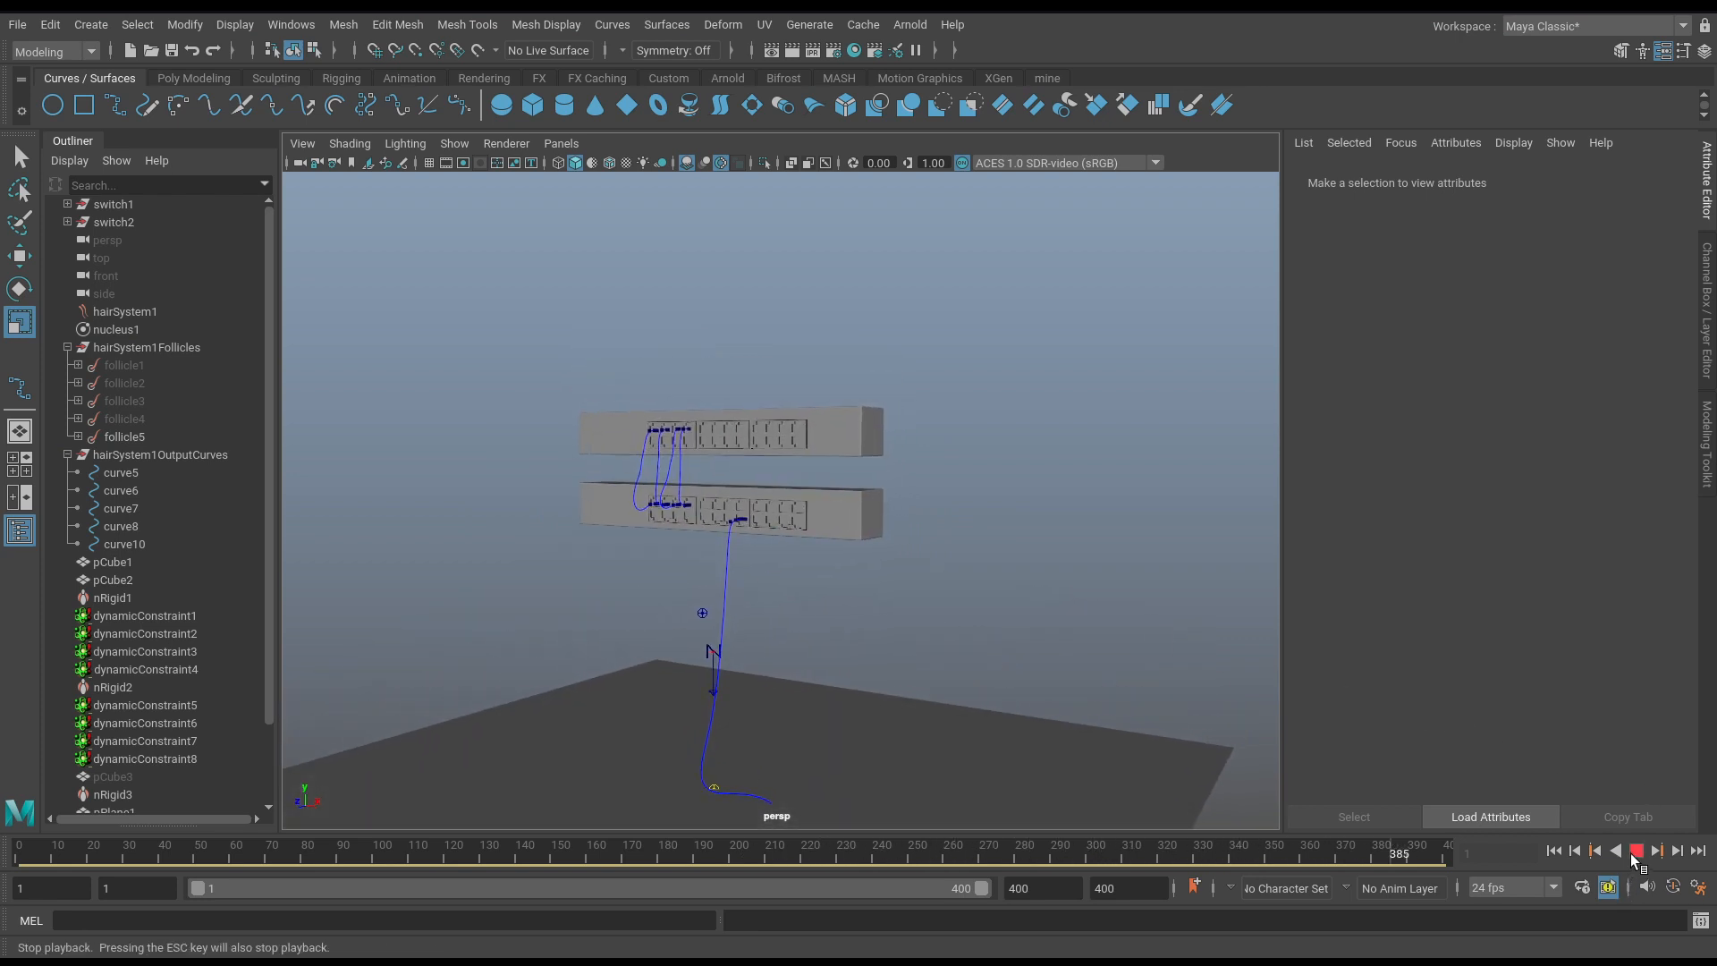
left_click(1636, 851)
left_click(1552, 851)
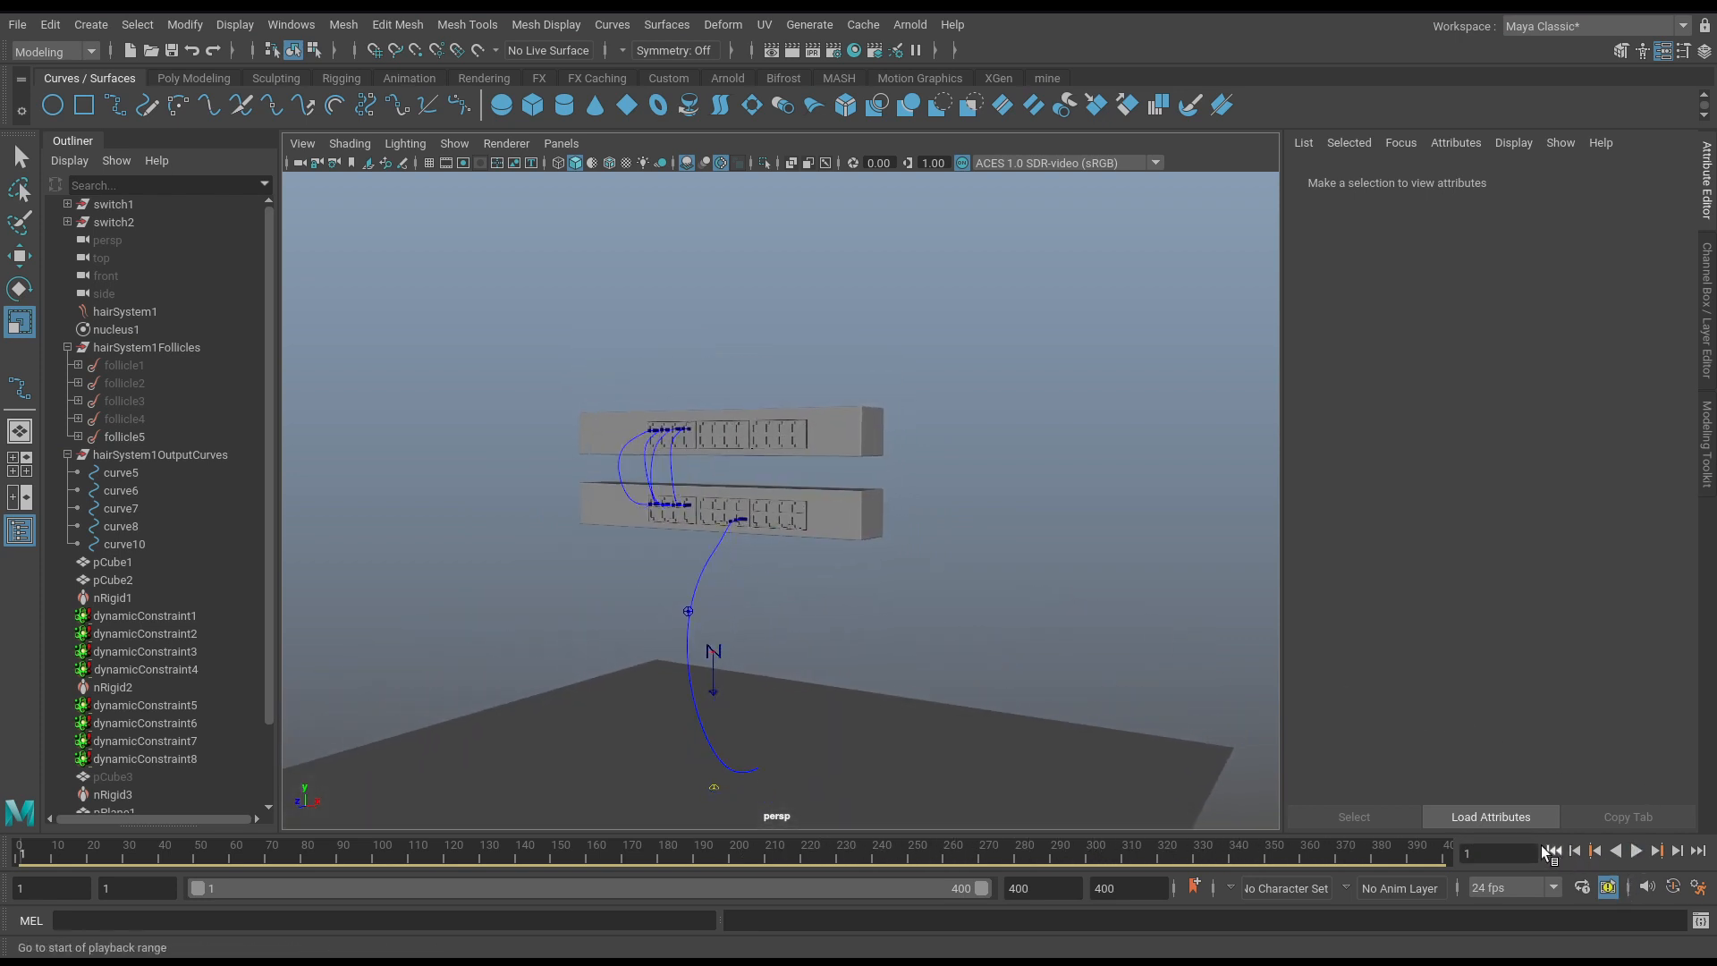
Create a NURBS circle, raise it about 6.95 cm so it sits above the switches, and scale it uniformly to about 0.47.
left_click_drag(948, 742, 869, 549, "alt")
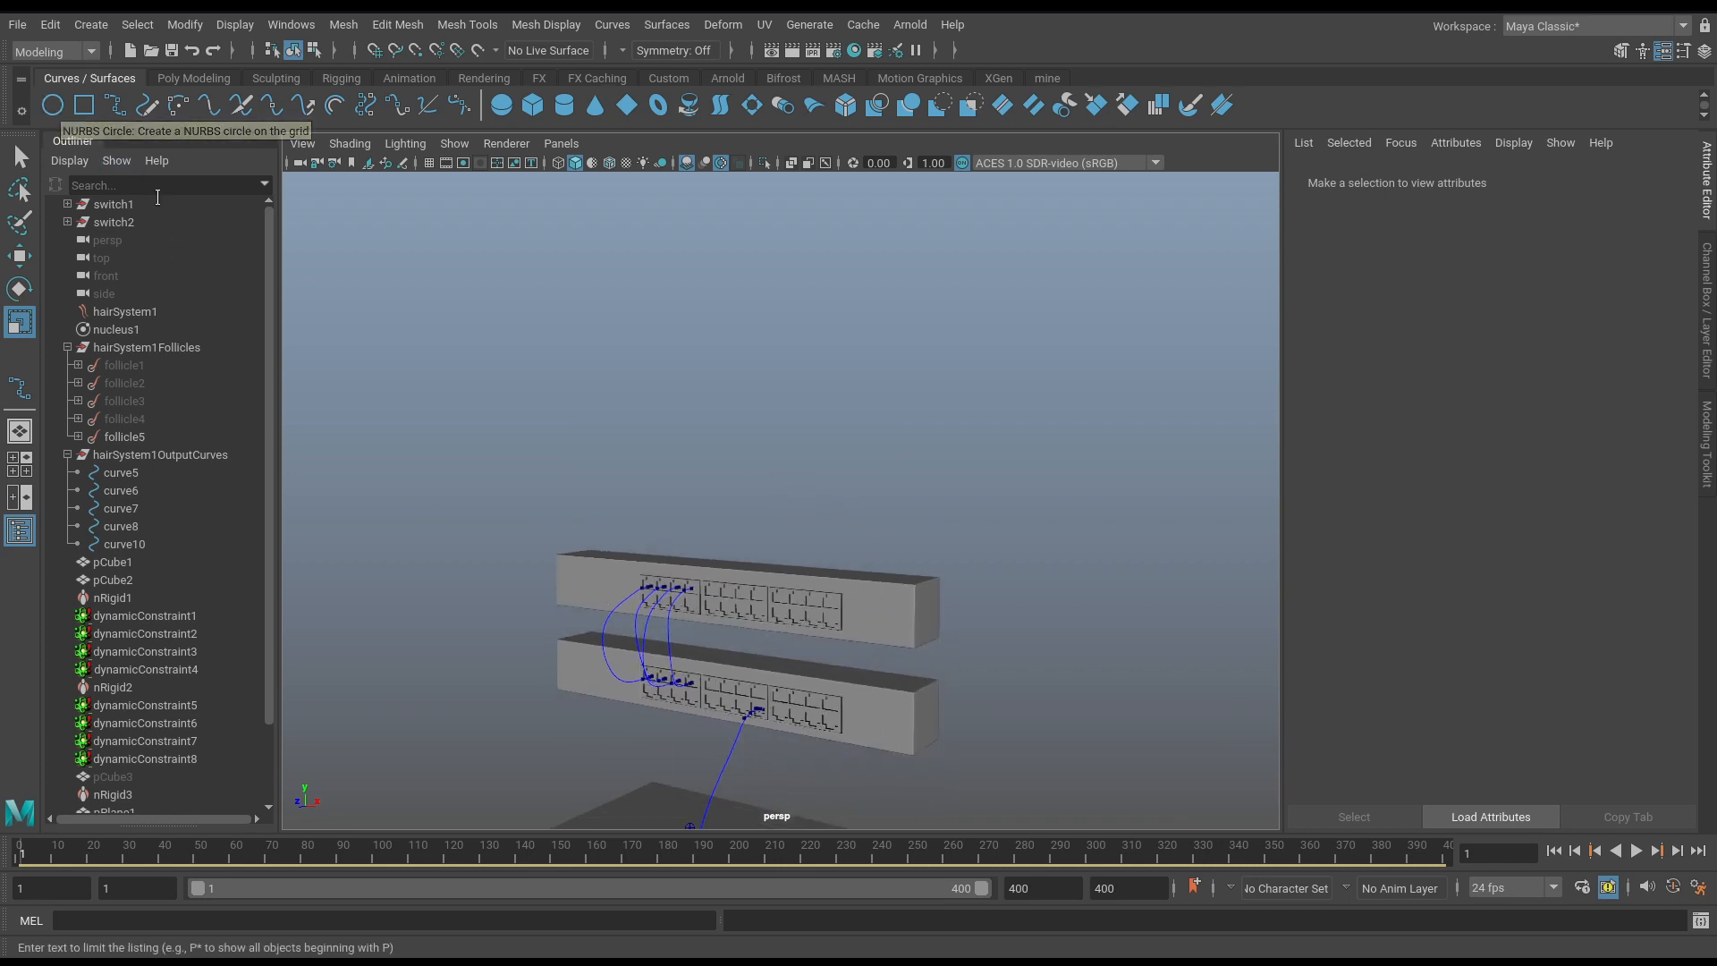
left_click(55, 106)
left_click_drag(660, 444, 651, 486, "alt")
key("w")
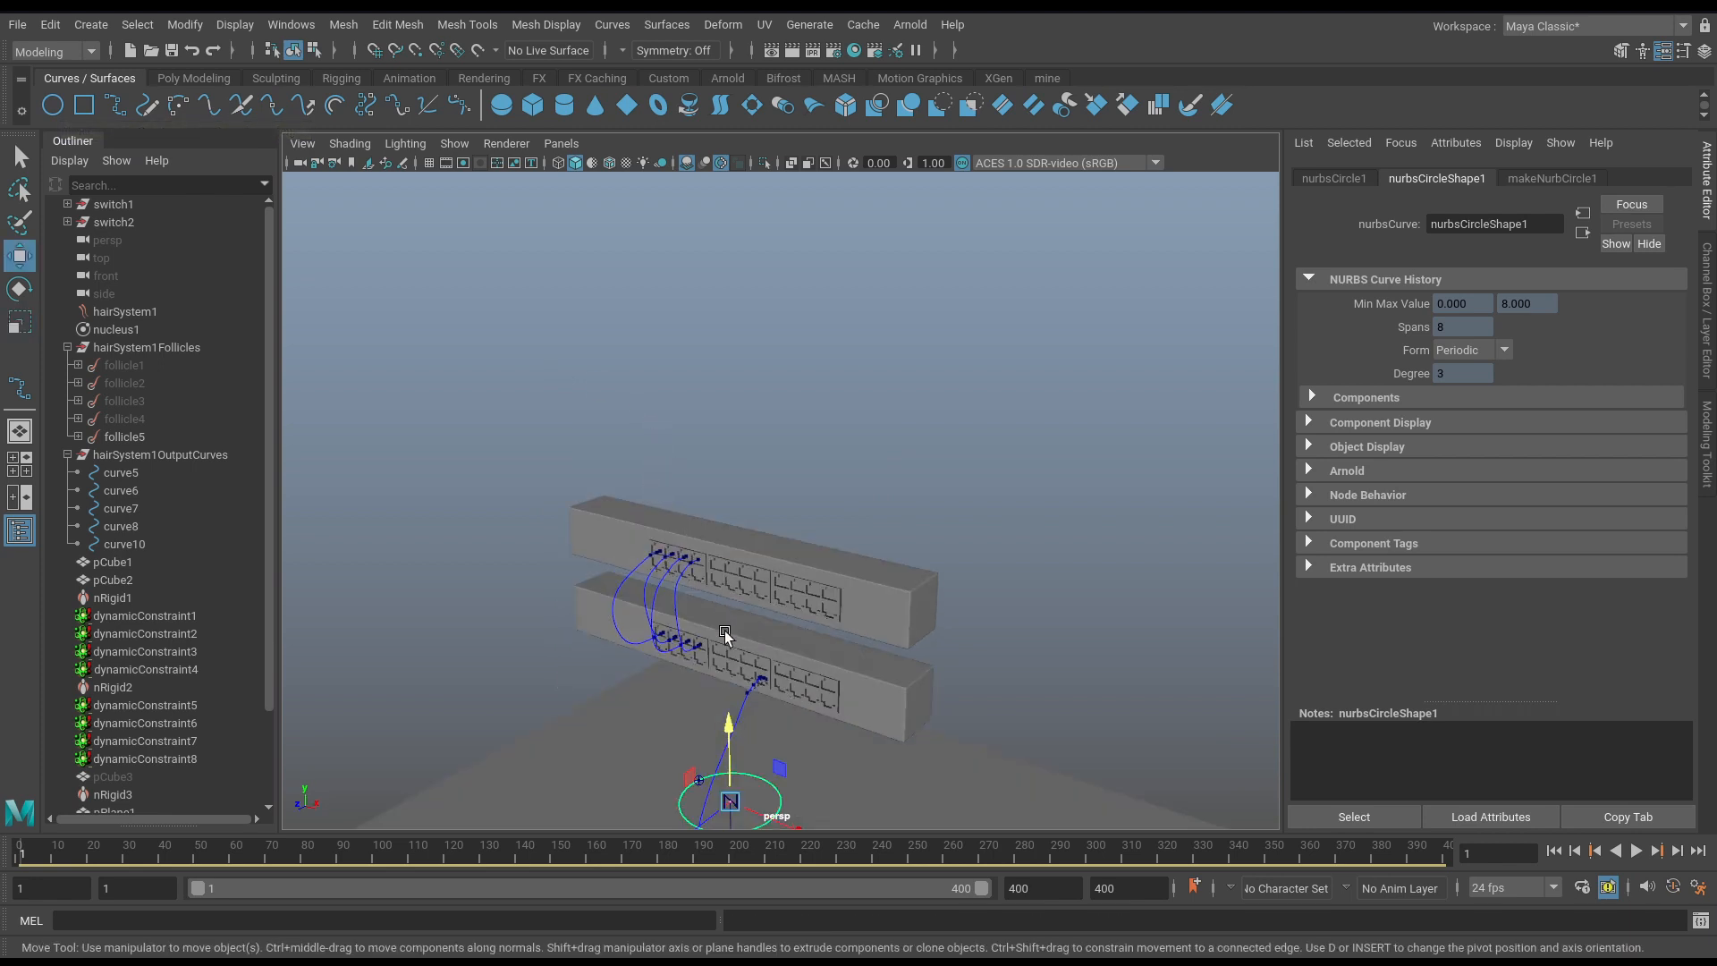
left_click_drag(733, 716, 708, 352)
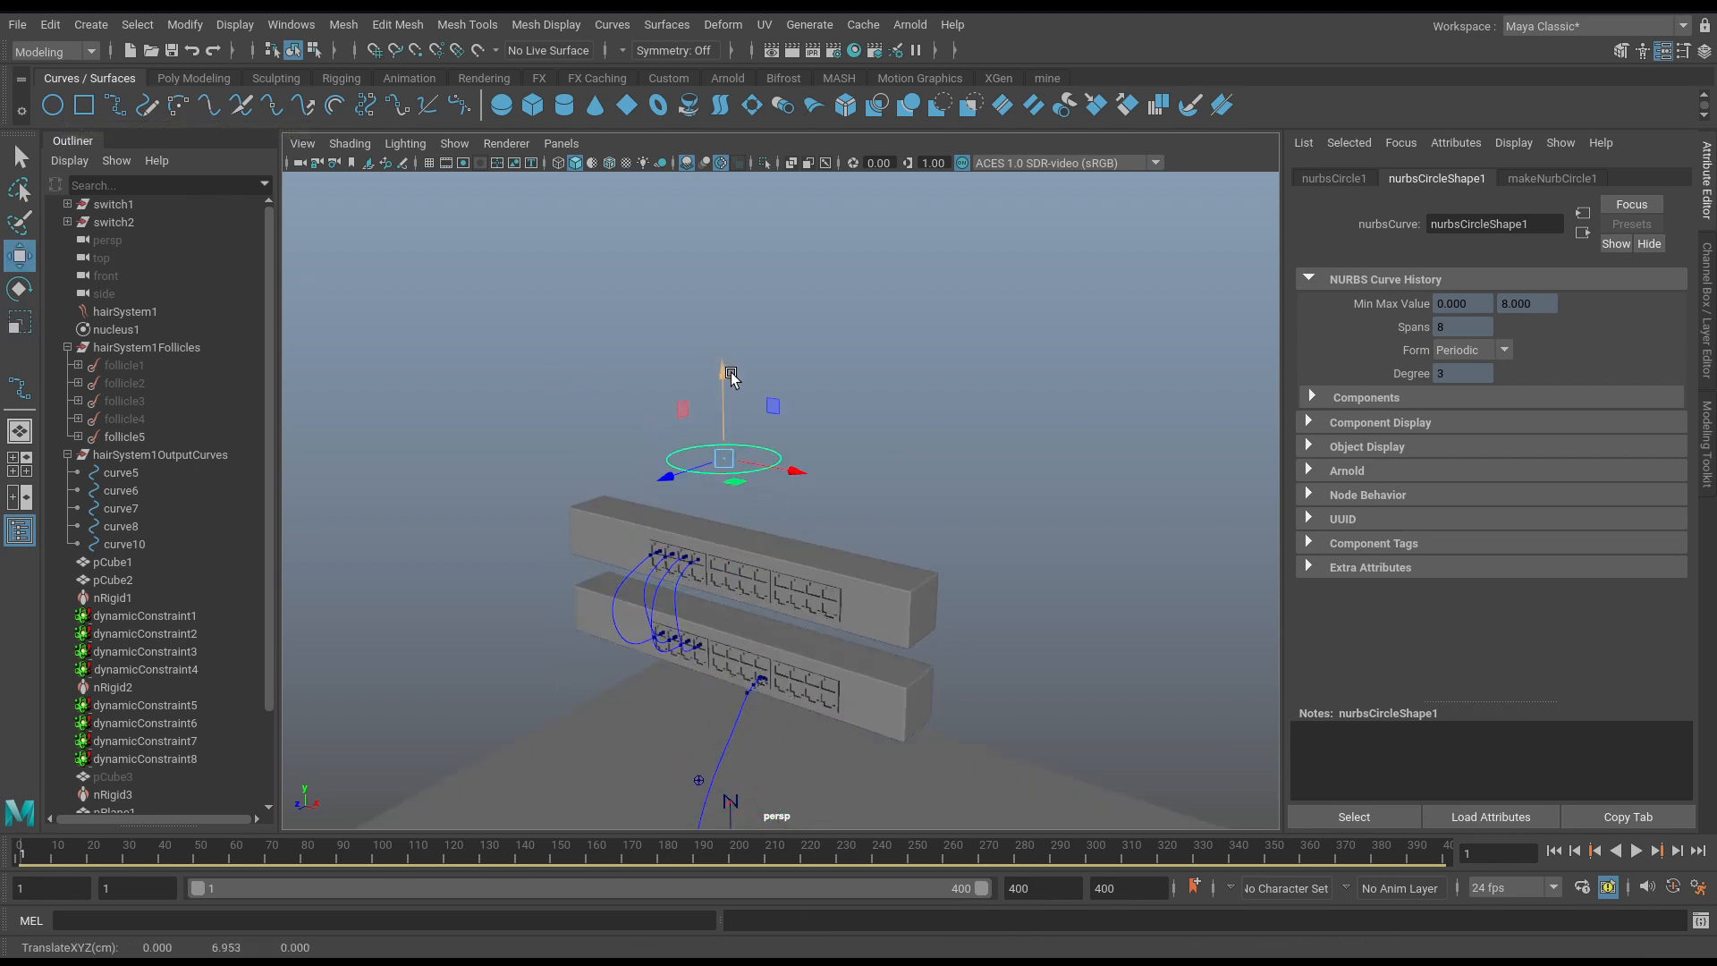
key("r")
left_click_drag(725, 458, 673, 487)
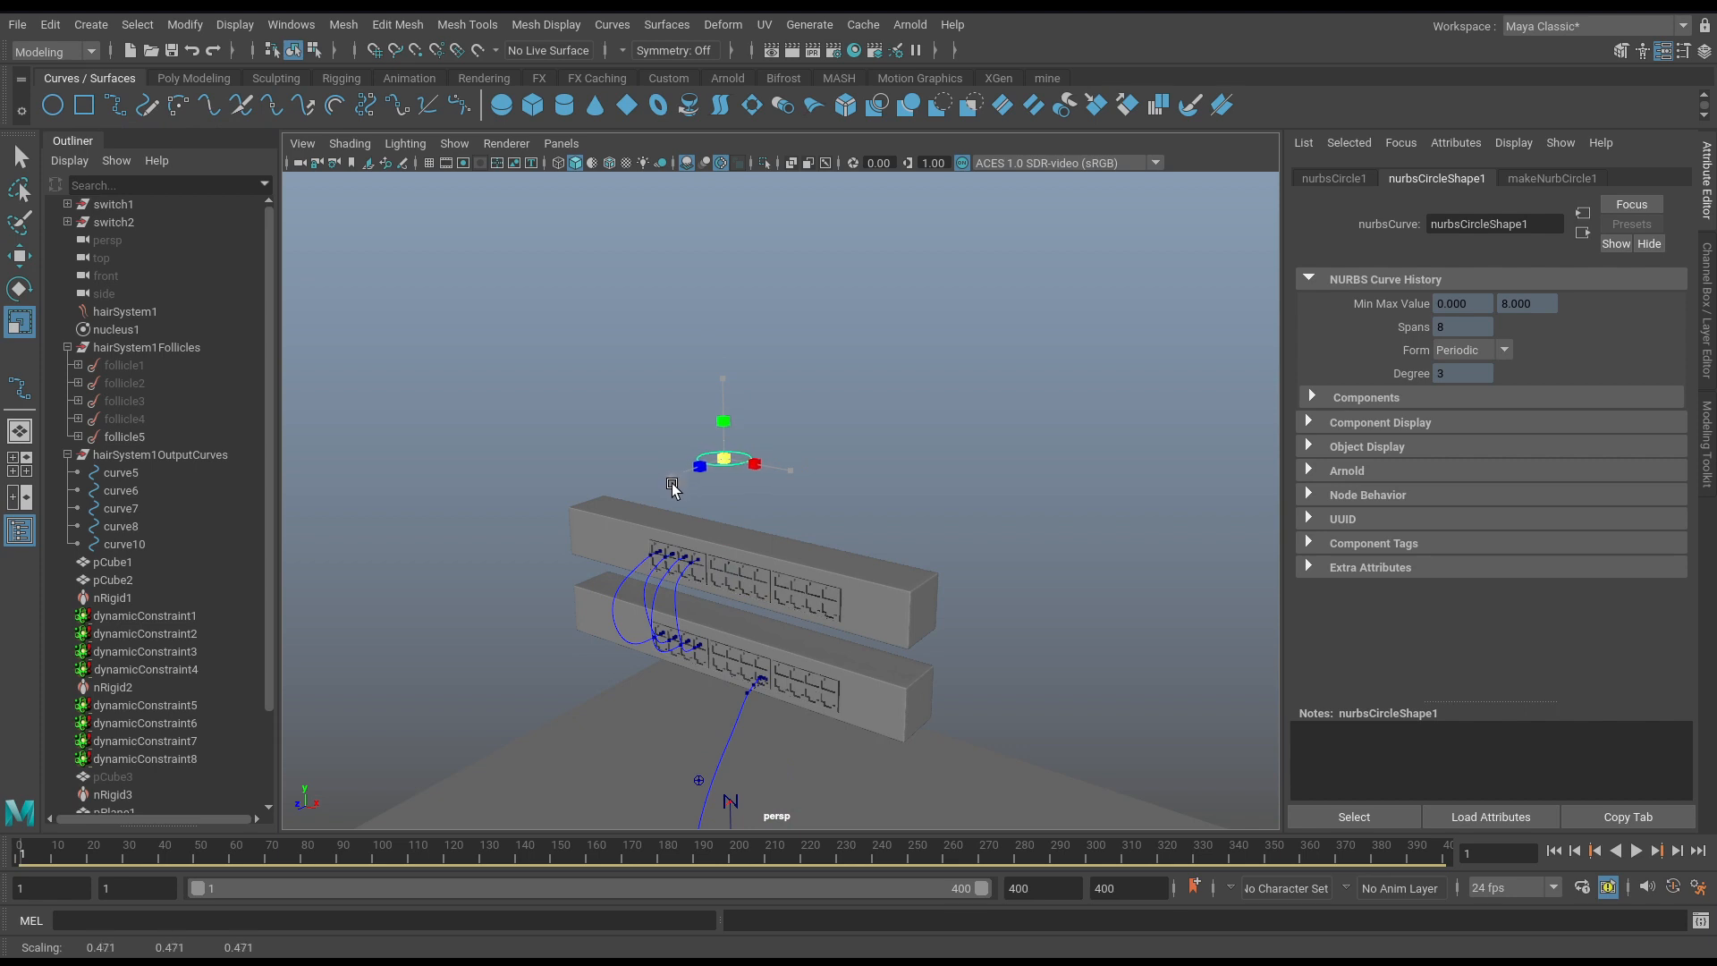
right_click_drag(660, 492, 949, 526, "alt")
left_click_drag(894, 460, 916, 643, "alt")
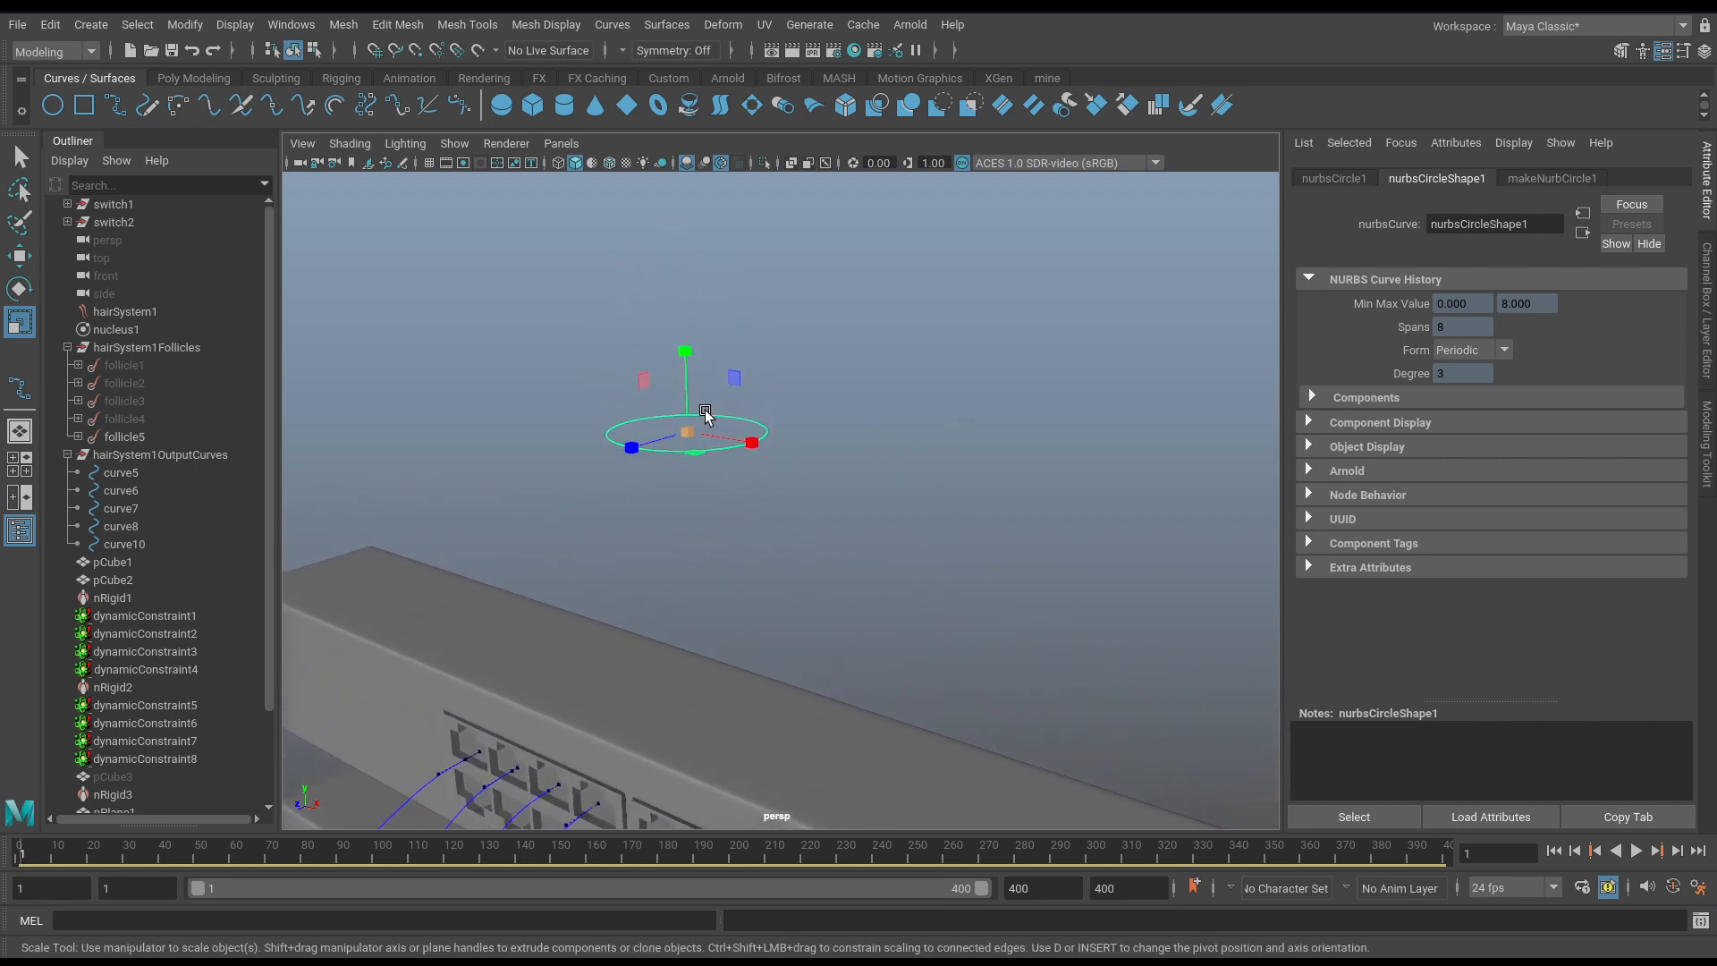
Scale the NURBS circle above the switches down uniformly to about 0.175.
left_click_drag(690, 436, 651, 462)
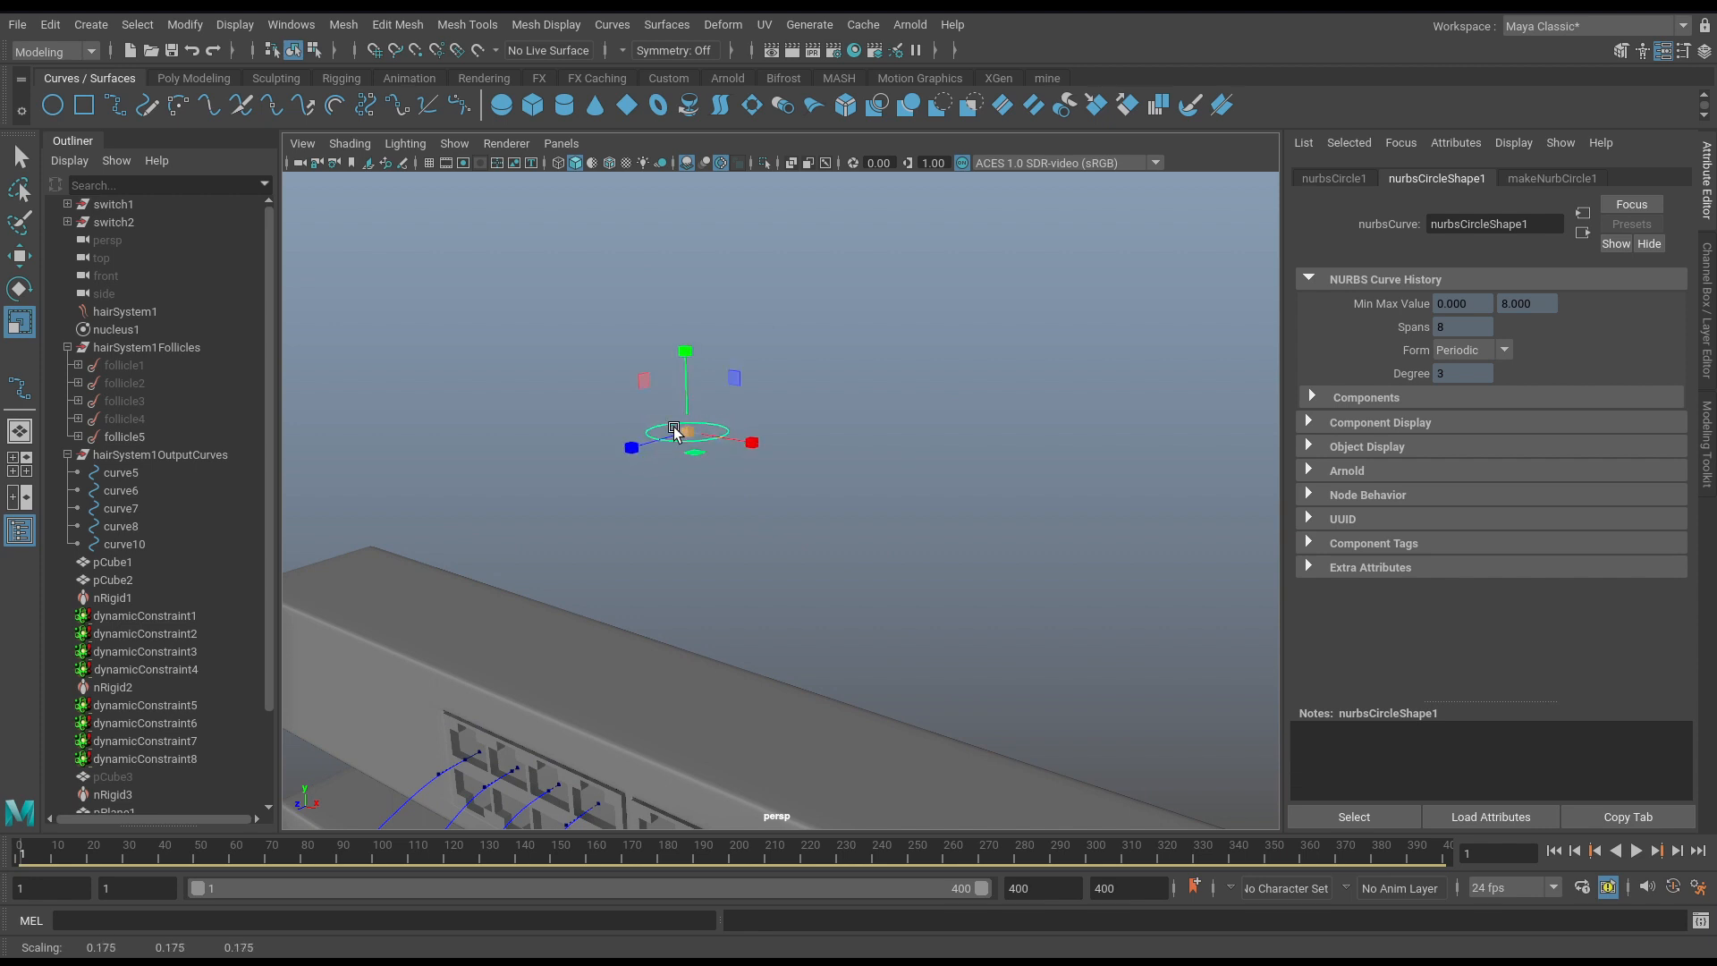
left_click_drag(732, 459, 670, 400, "alt")
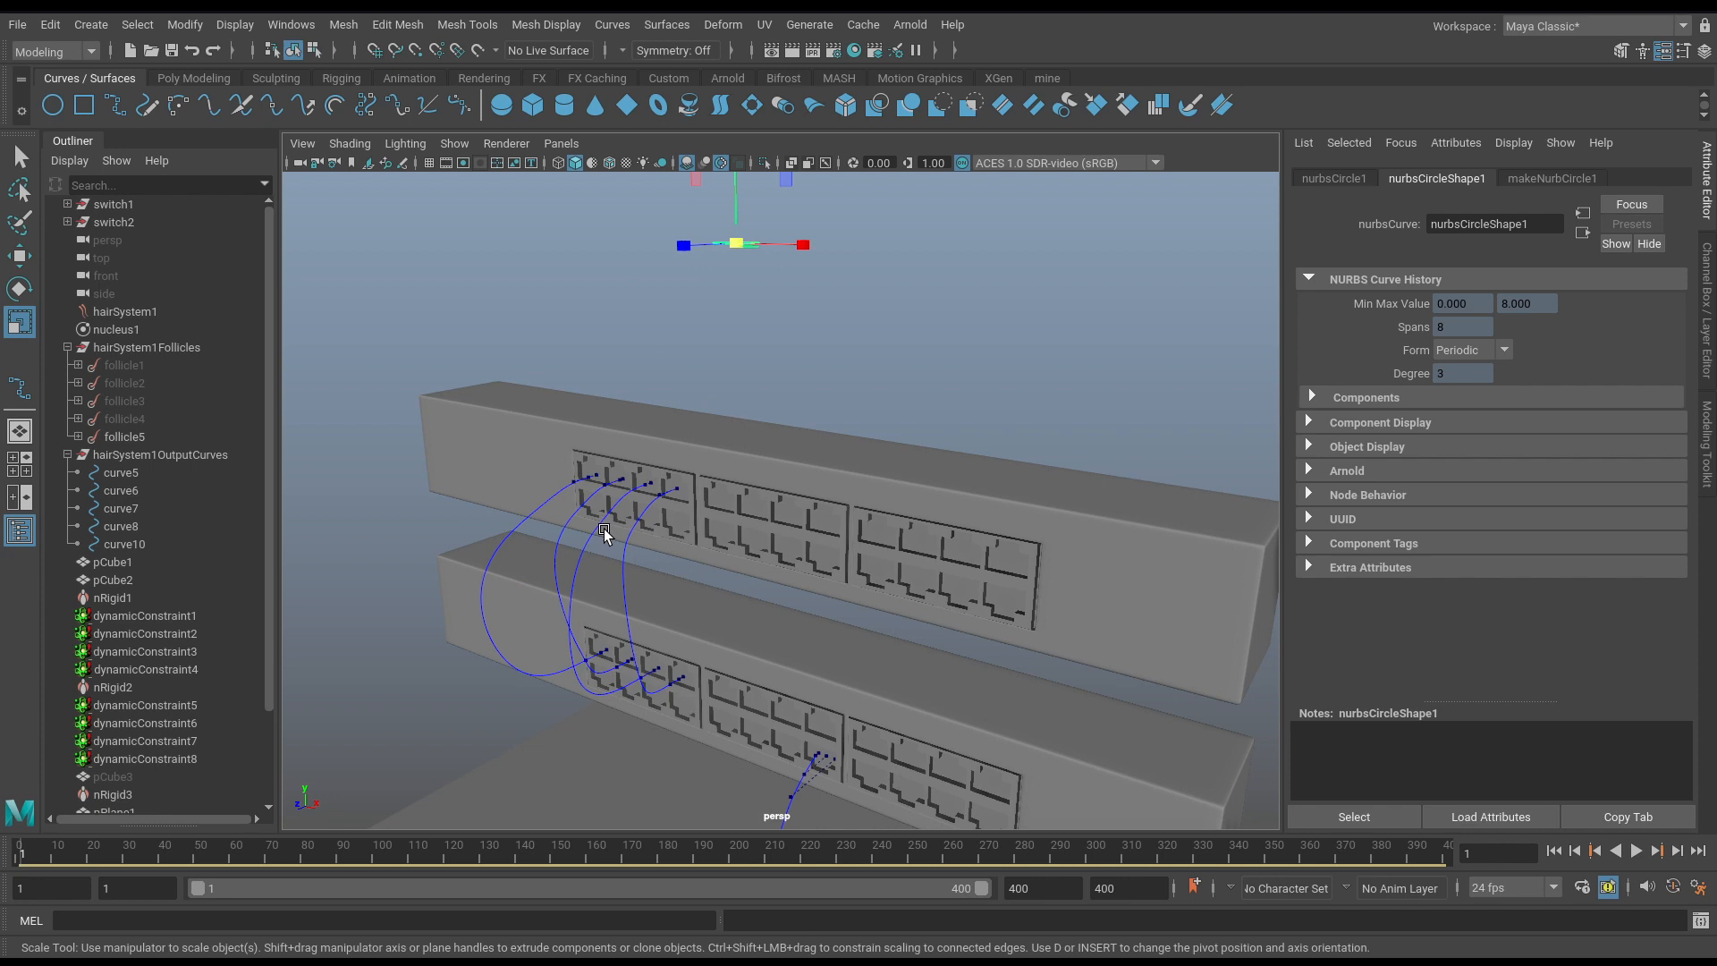
left_click_drag(703, 461, 872, 601, "alt")
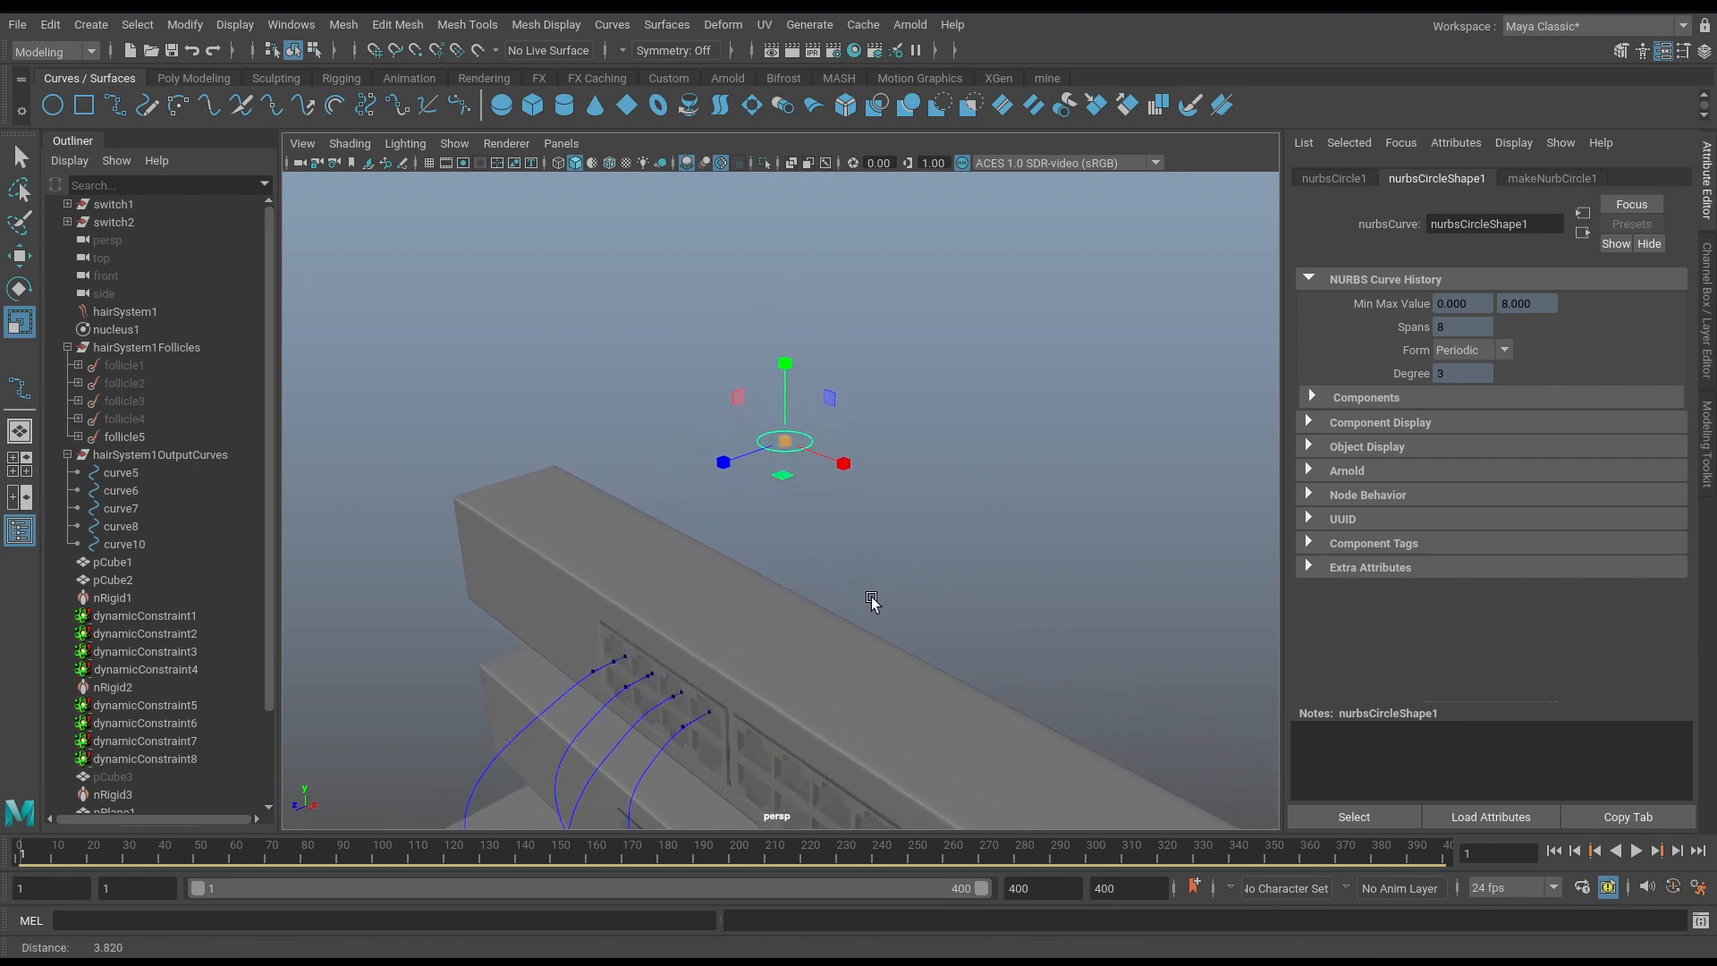
right_click_drag(872, 601, 1023, 523, "alt")
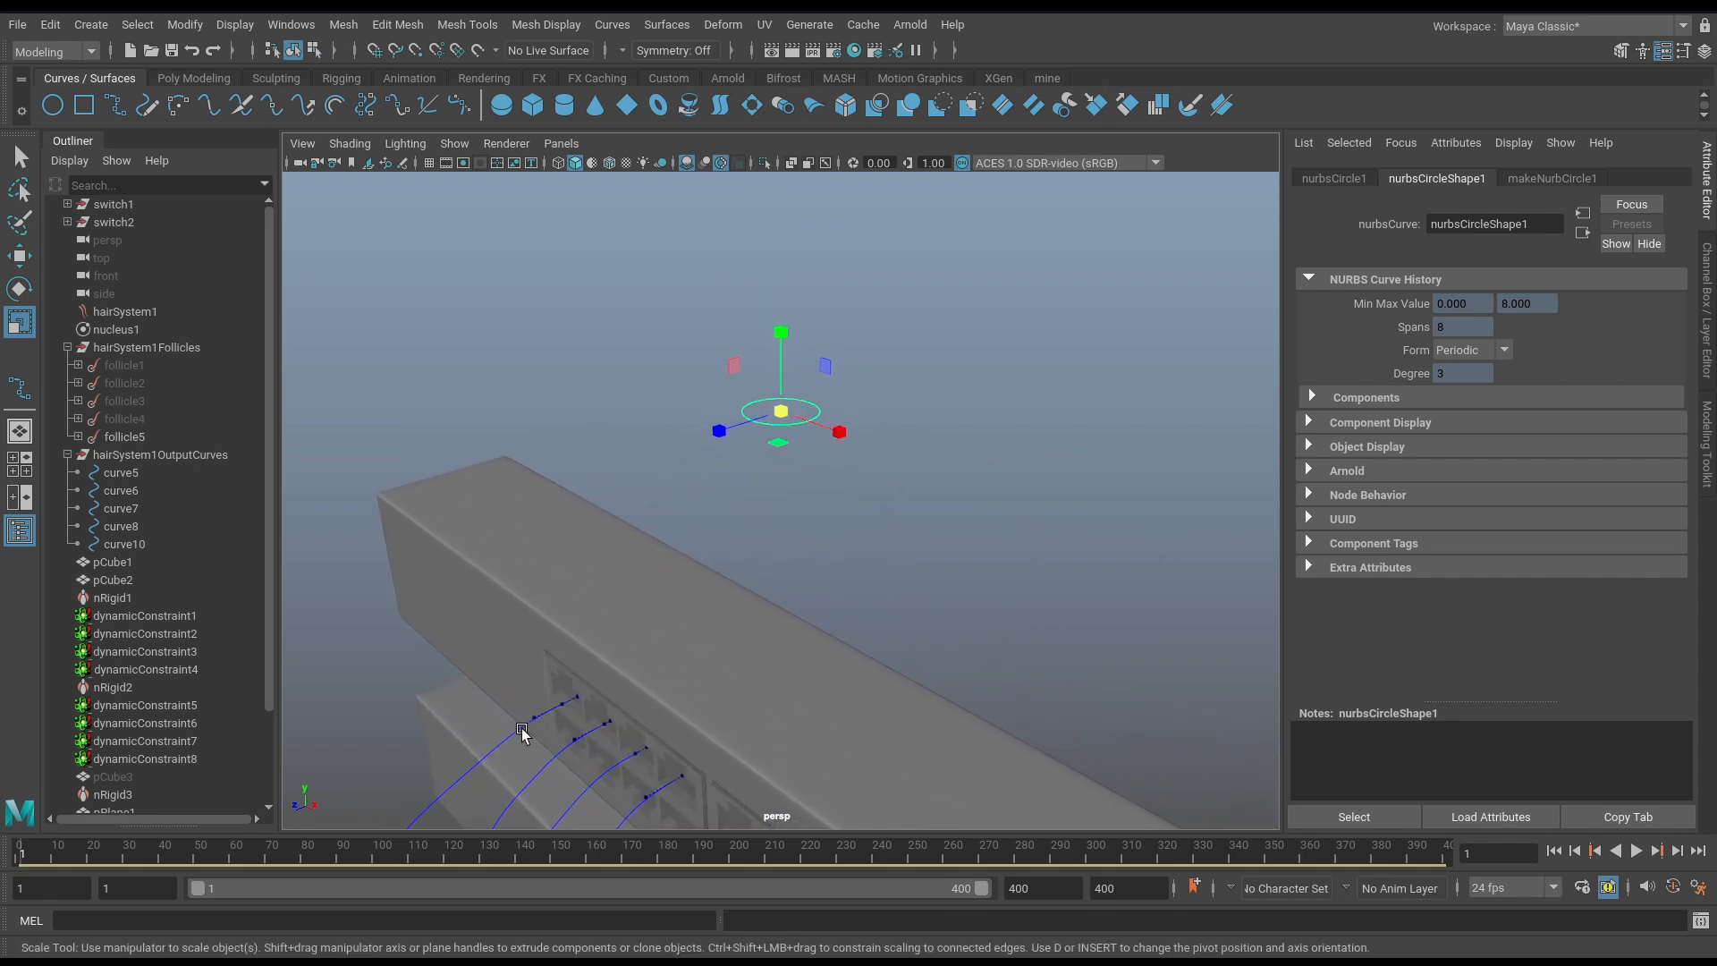
Extrude the circle along curve5 as a polygon tube at path, using quads and the Count tessellation method set to 200.
left_click(500, 745)
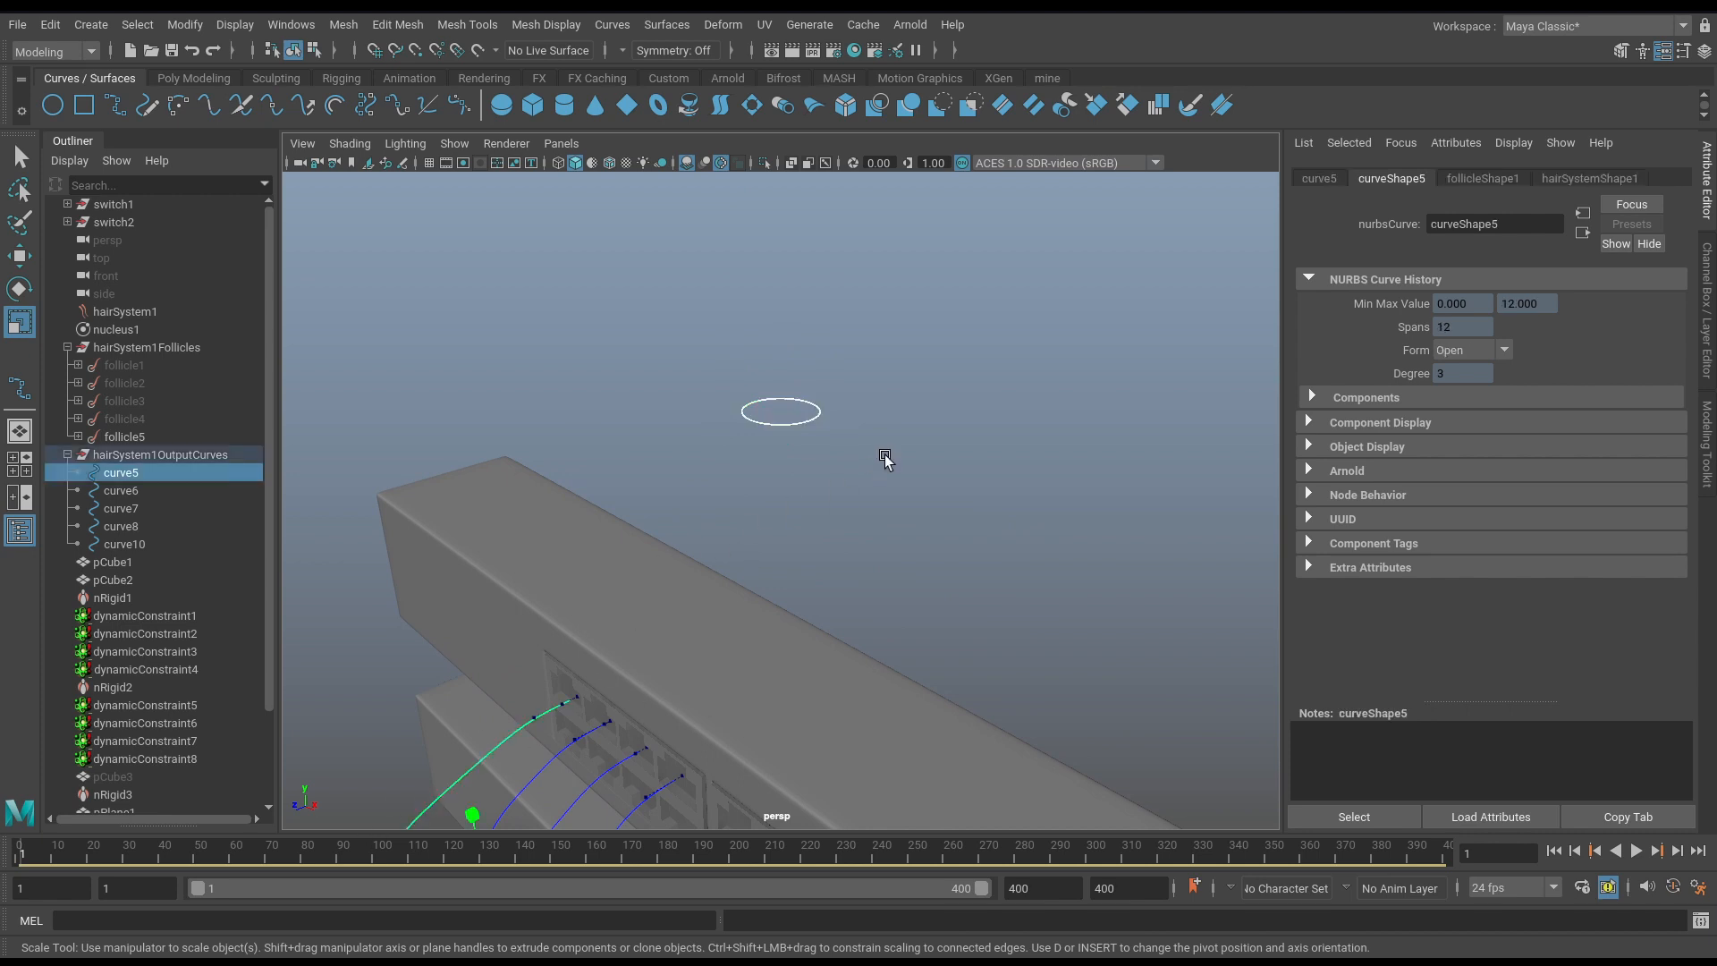
mouse_move(885, 459)
left_mouse_down("alt")
mouse_move(877, 498)
mouse_move(873, 453)
left_mouse_up("alt")
key("space")
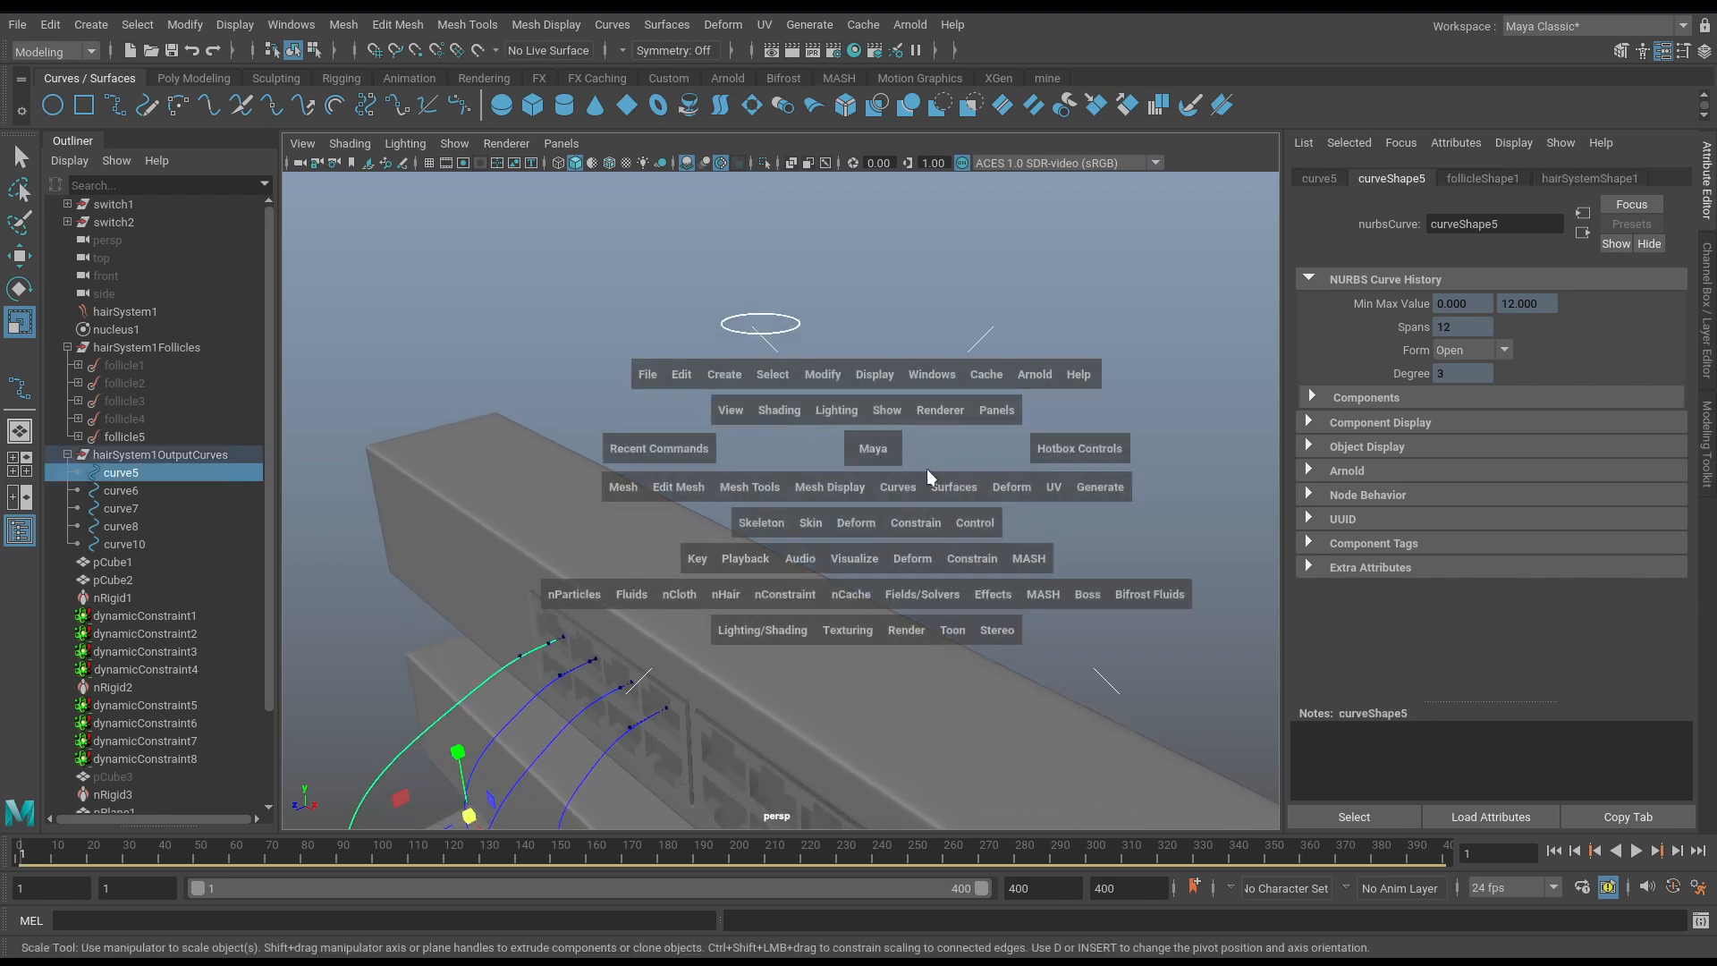
left_click(938, 483)
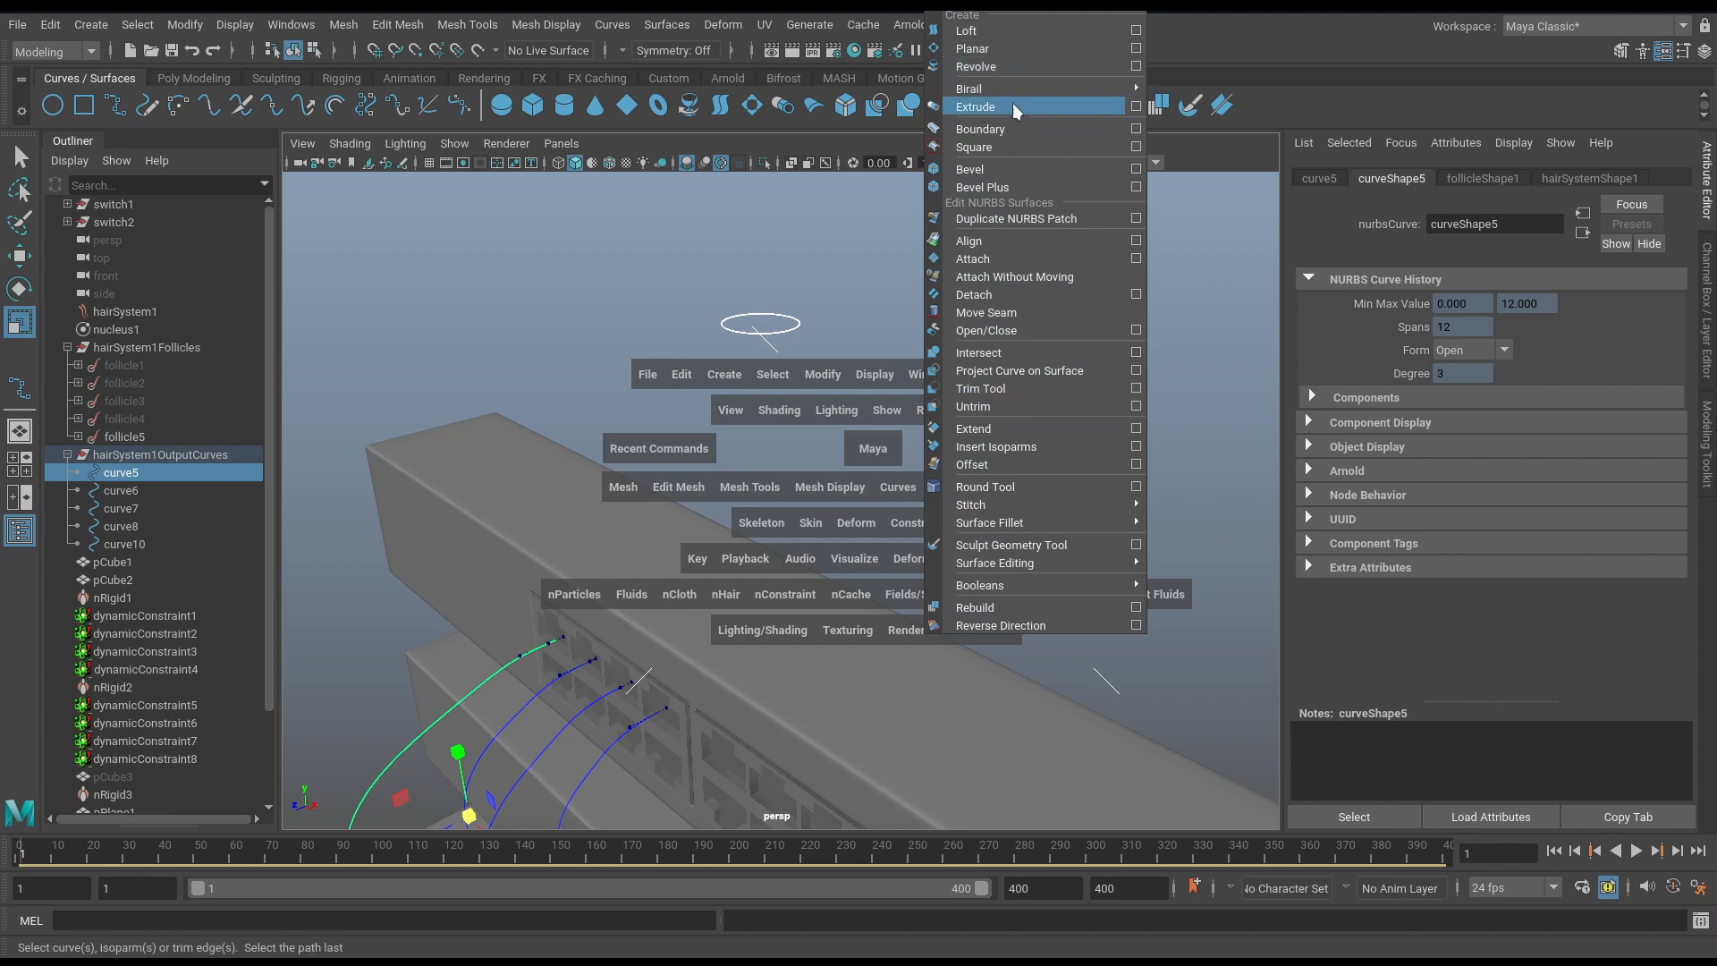
left_click(1136, 106)
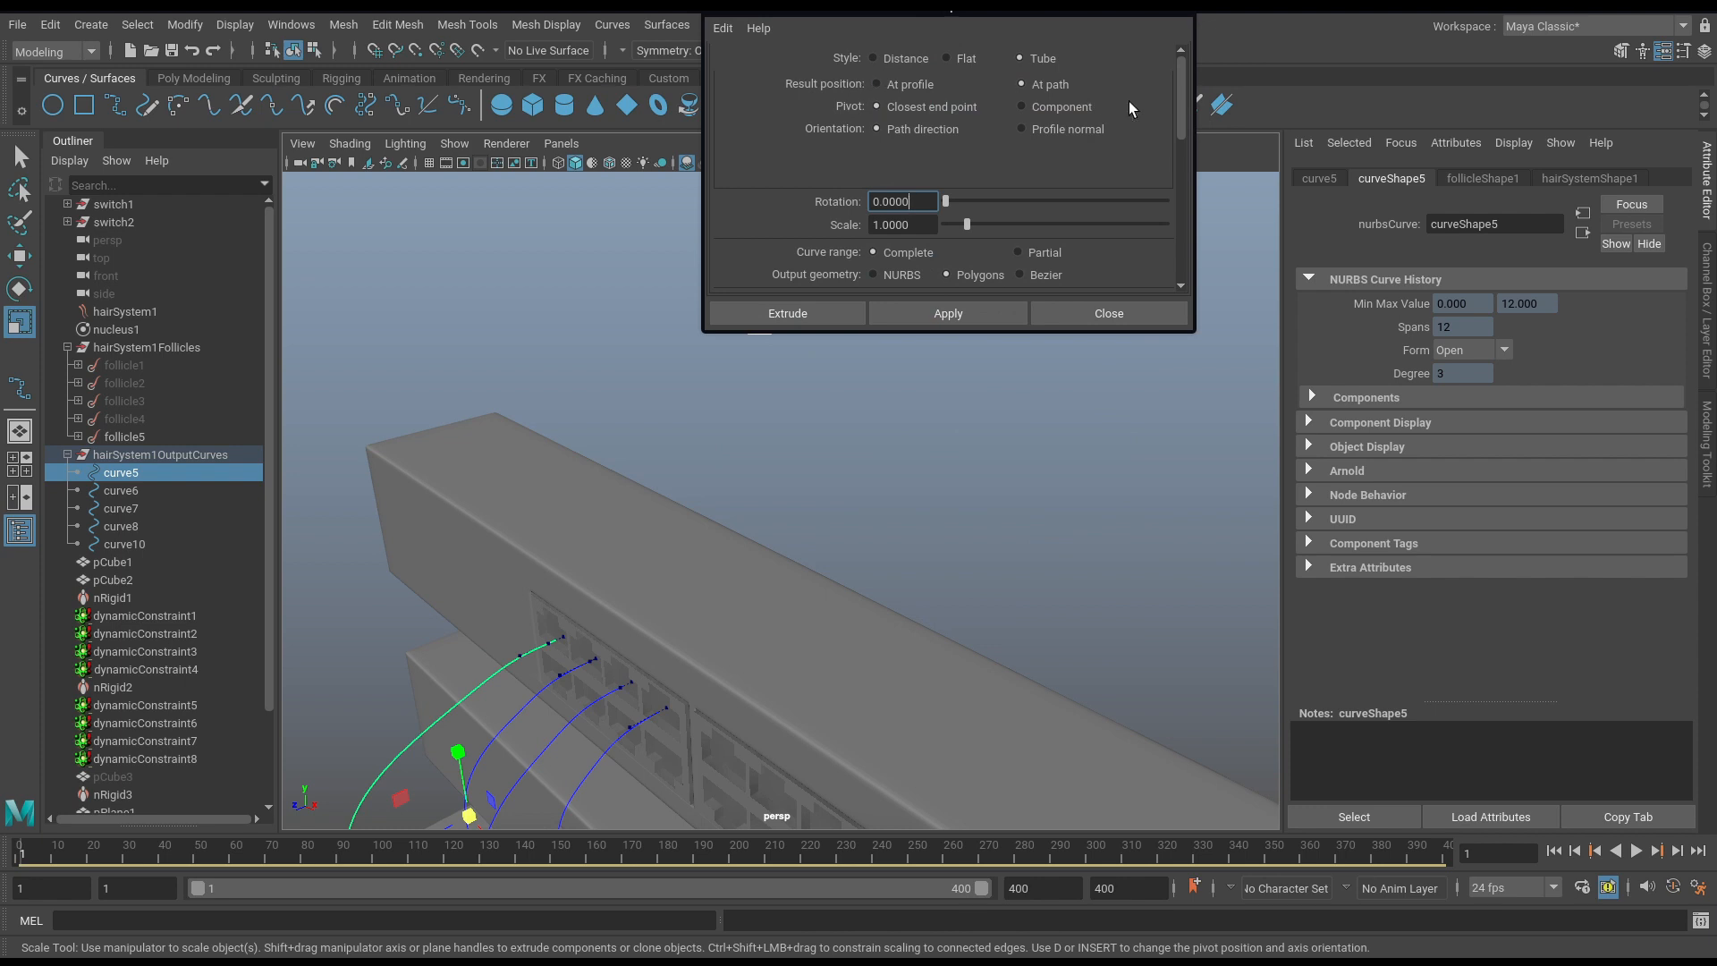
left_click_drag(1179, 109, 1184, 169)
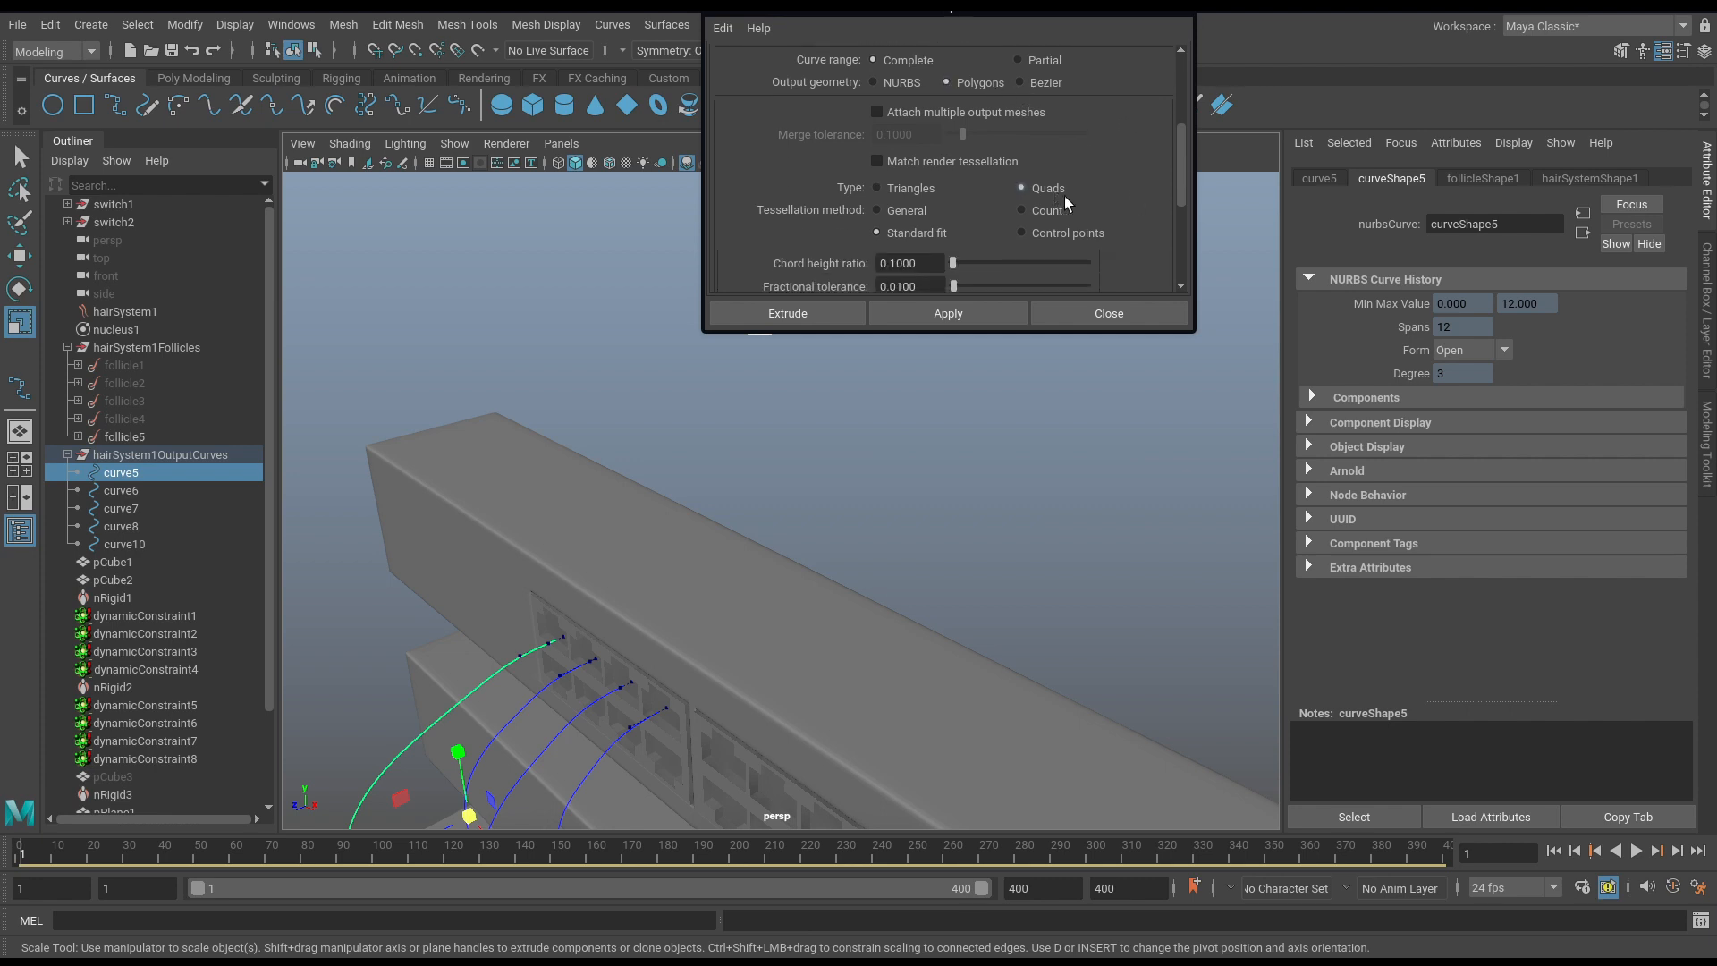
mouse_move(1177, 177)
left_mouse_down()
mouse_move(1183, 106)
mouse_move(1195, 197)
left_mouse_up()
left_click(1089, 182)
scroll(1153, 197, "up", 2)
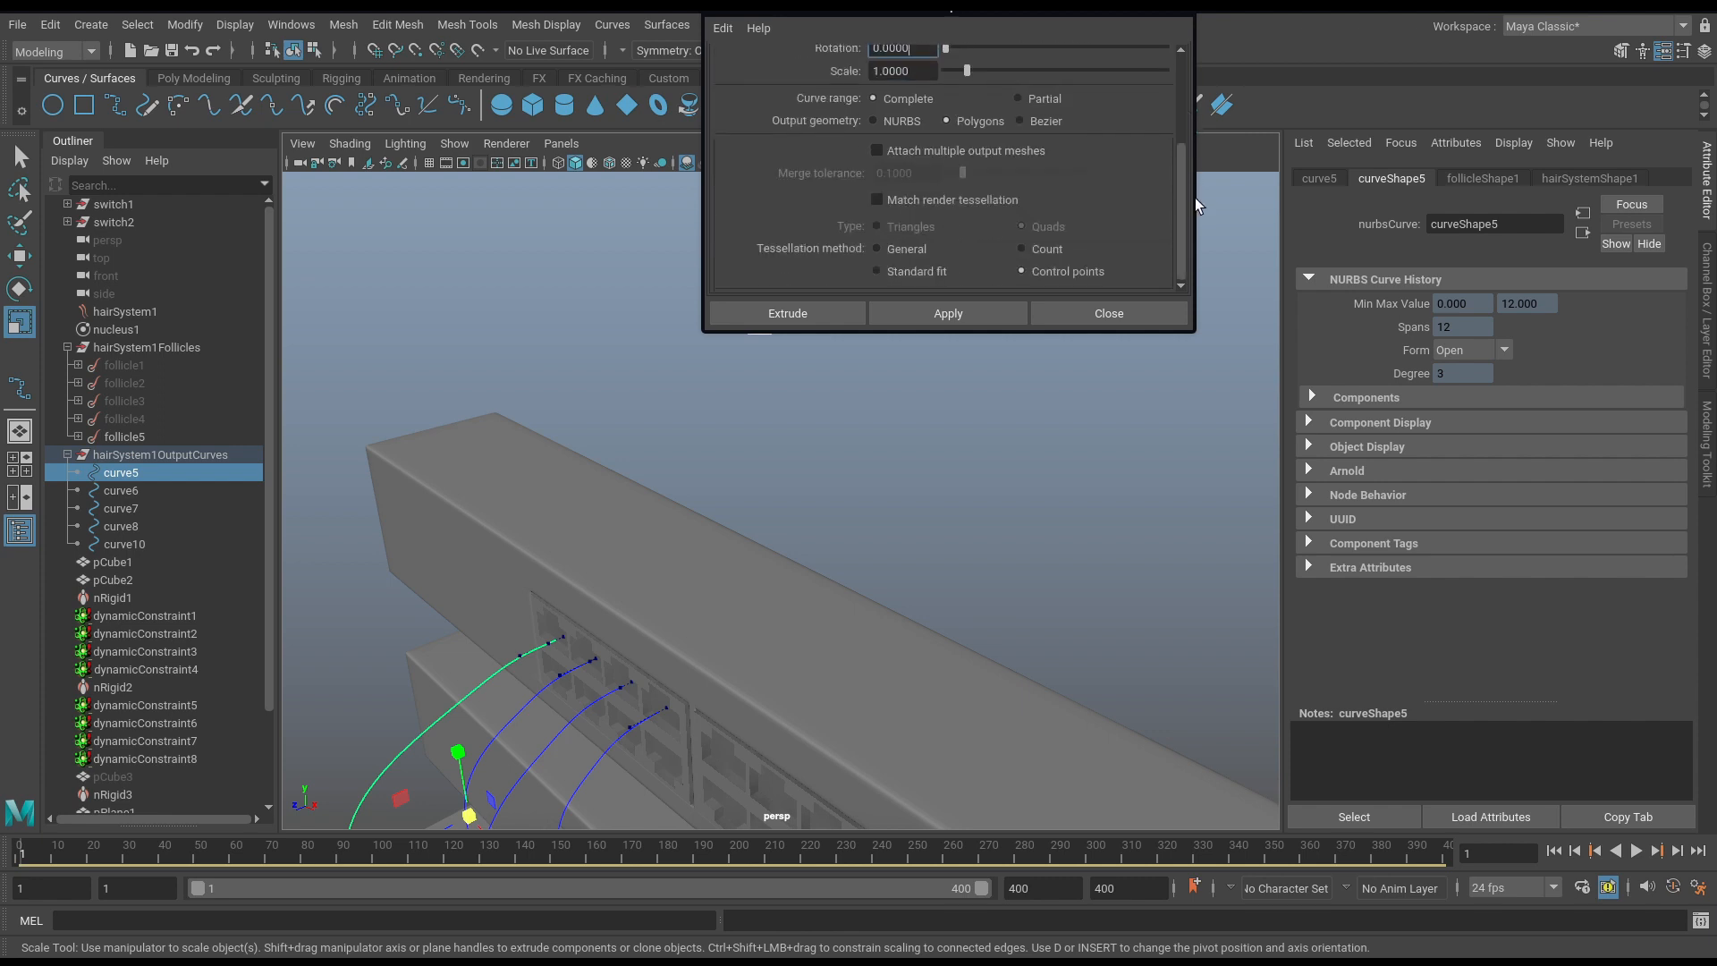
scroll(1176, 179, "down", 3)
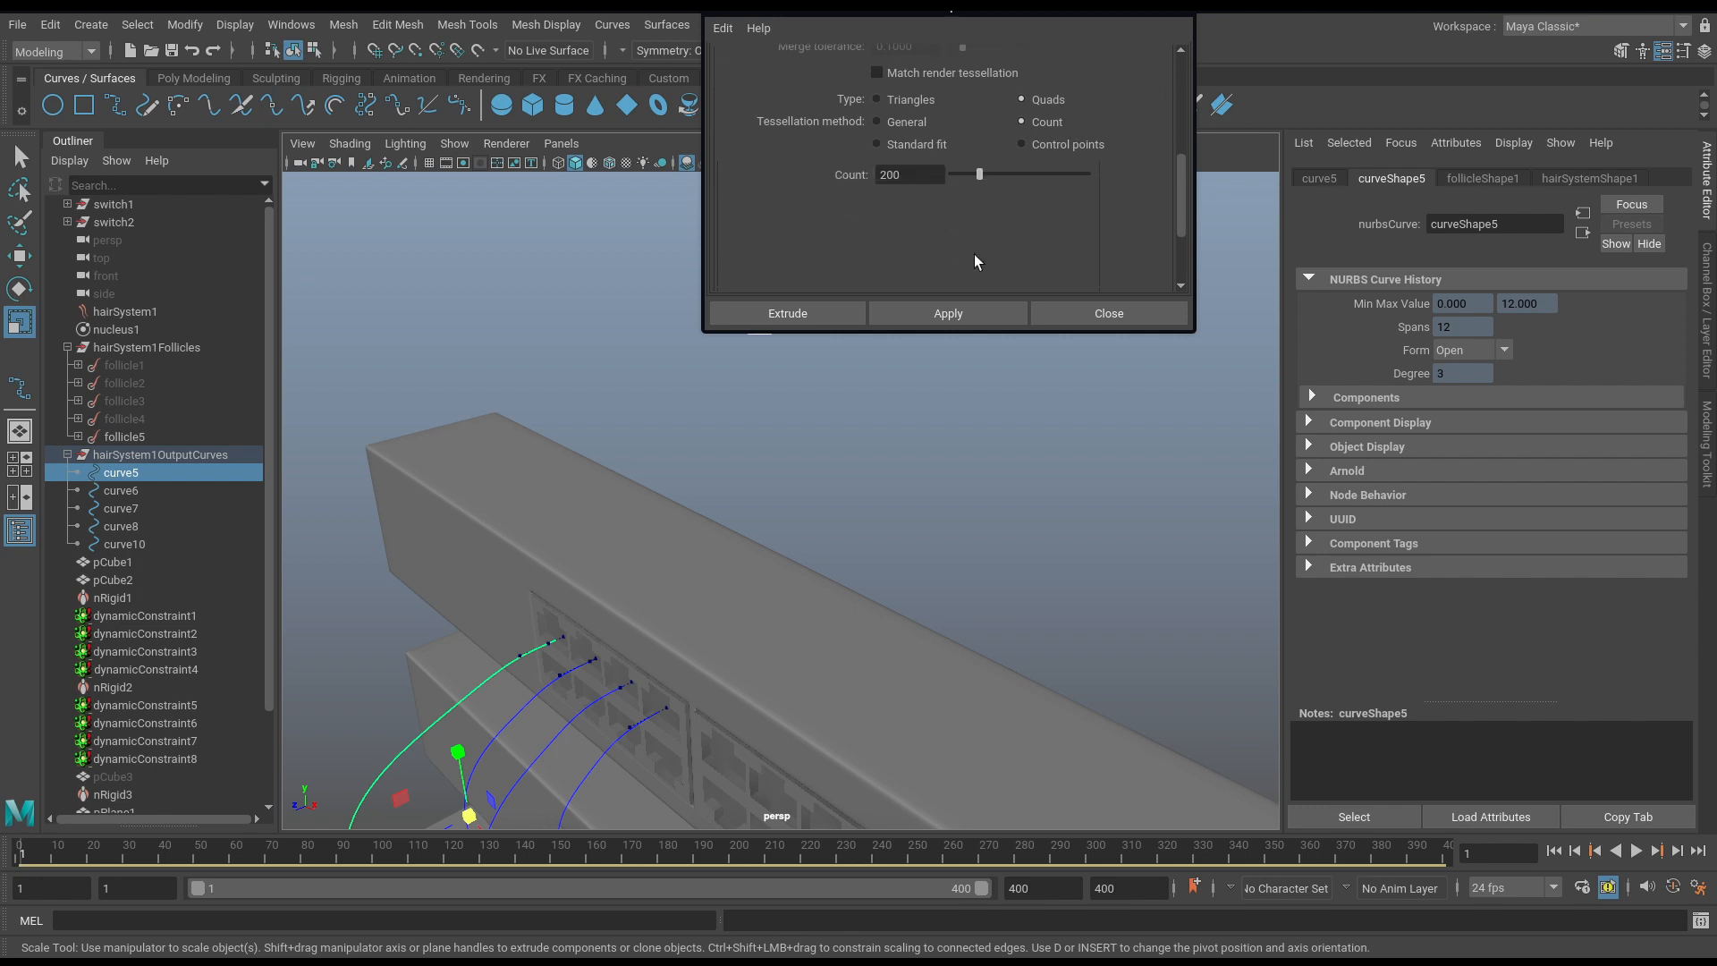
left_click(936, 304)
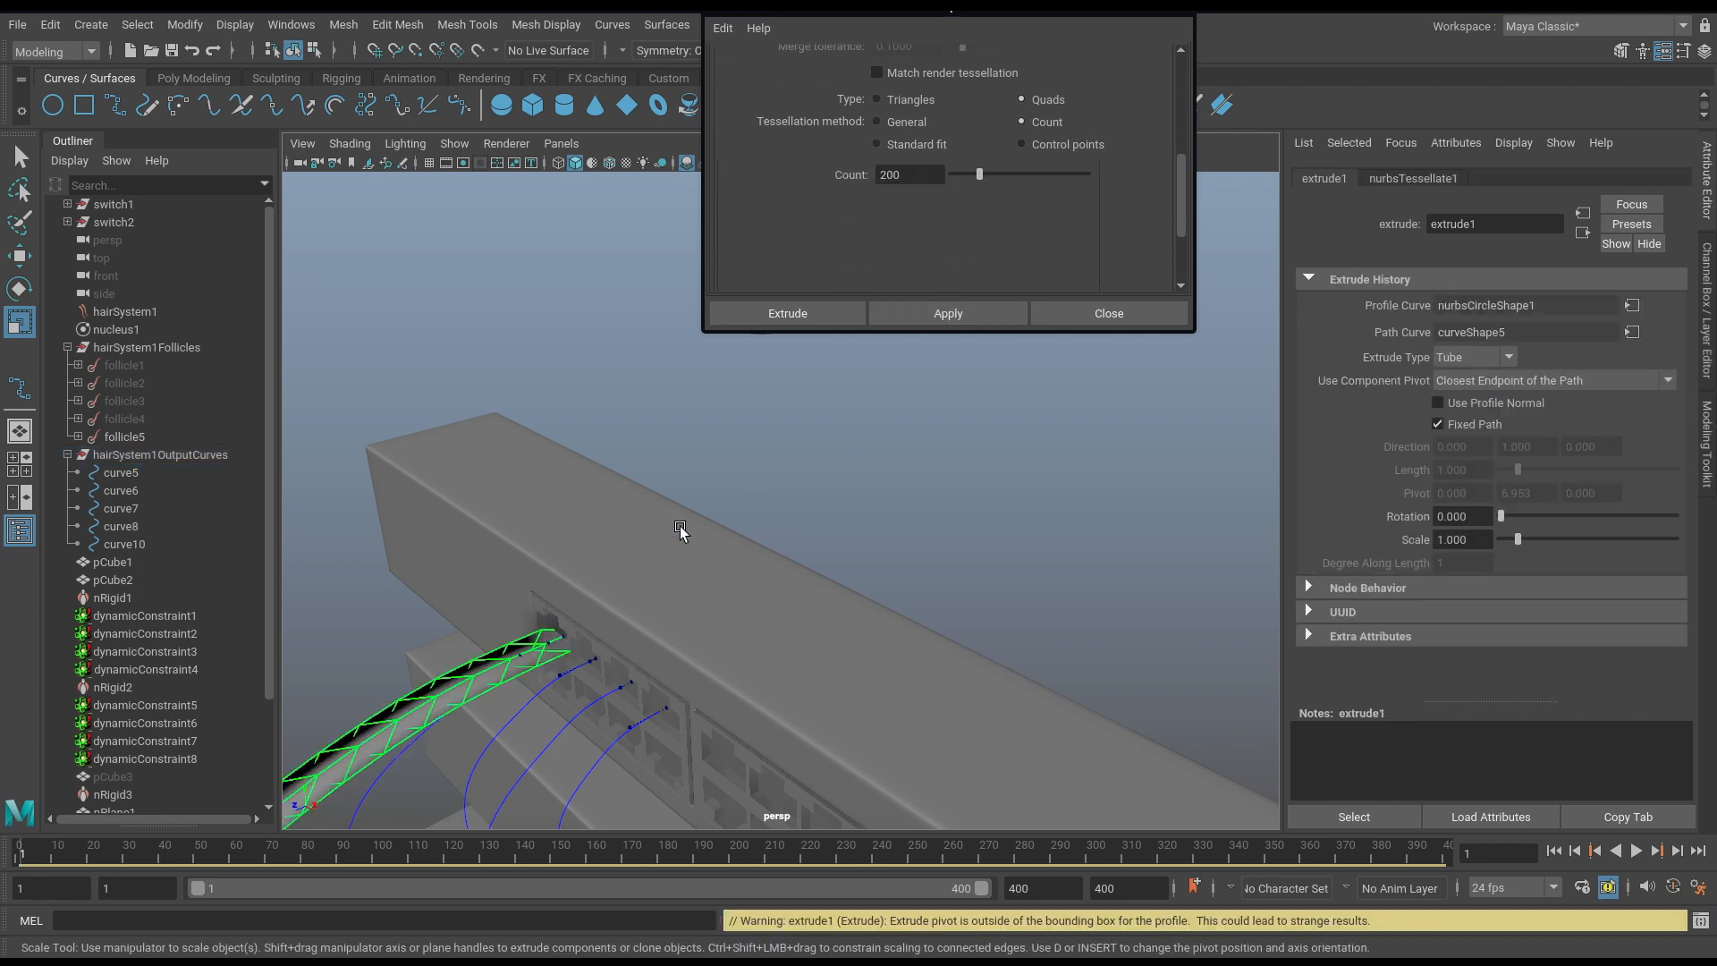
Enable Use Profile Normal and choose Component Pivot for the curve5 extrusion, and close the Extrude options.
right_click_drag(581, 631, 777, 575, "alt")
left_click_drag(776, 575, 952, 407, "alt")
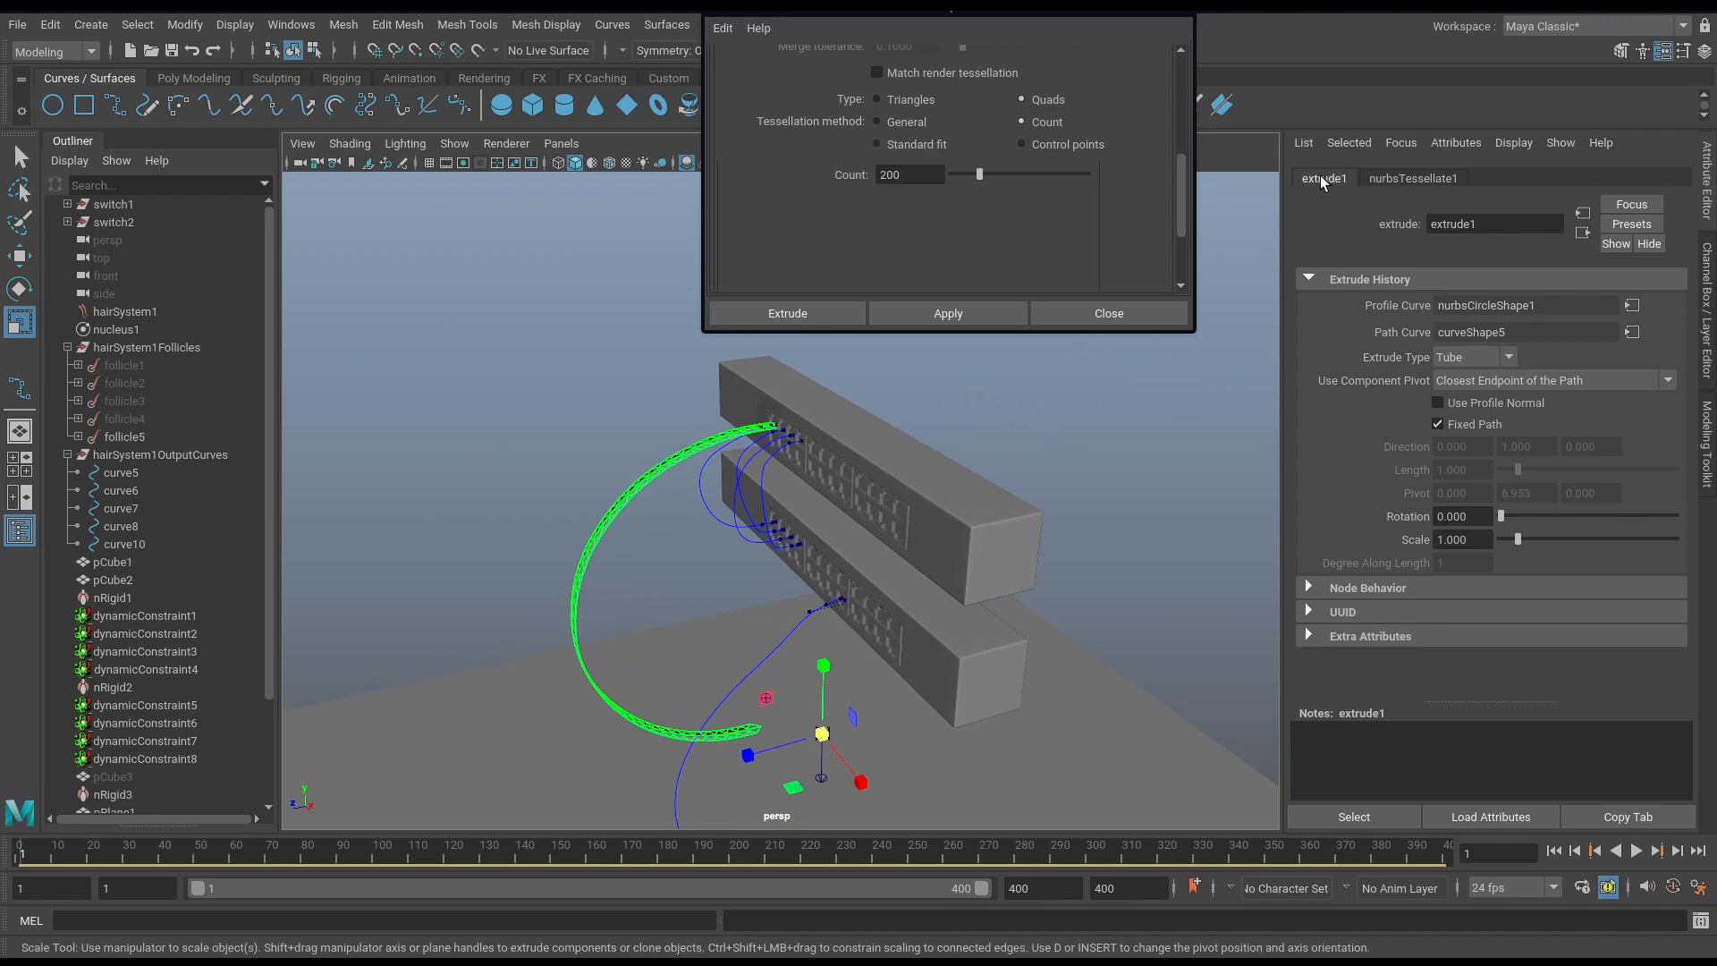
left_click(1439, 402)
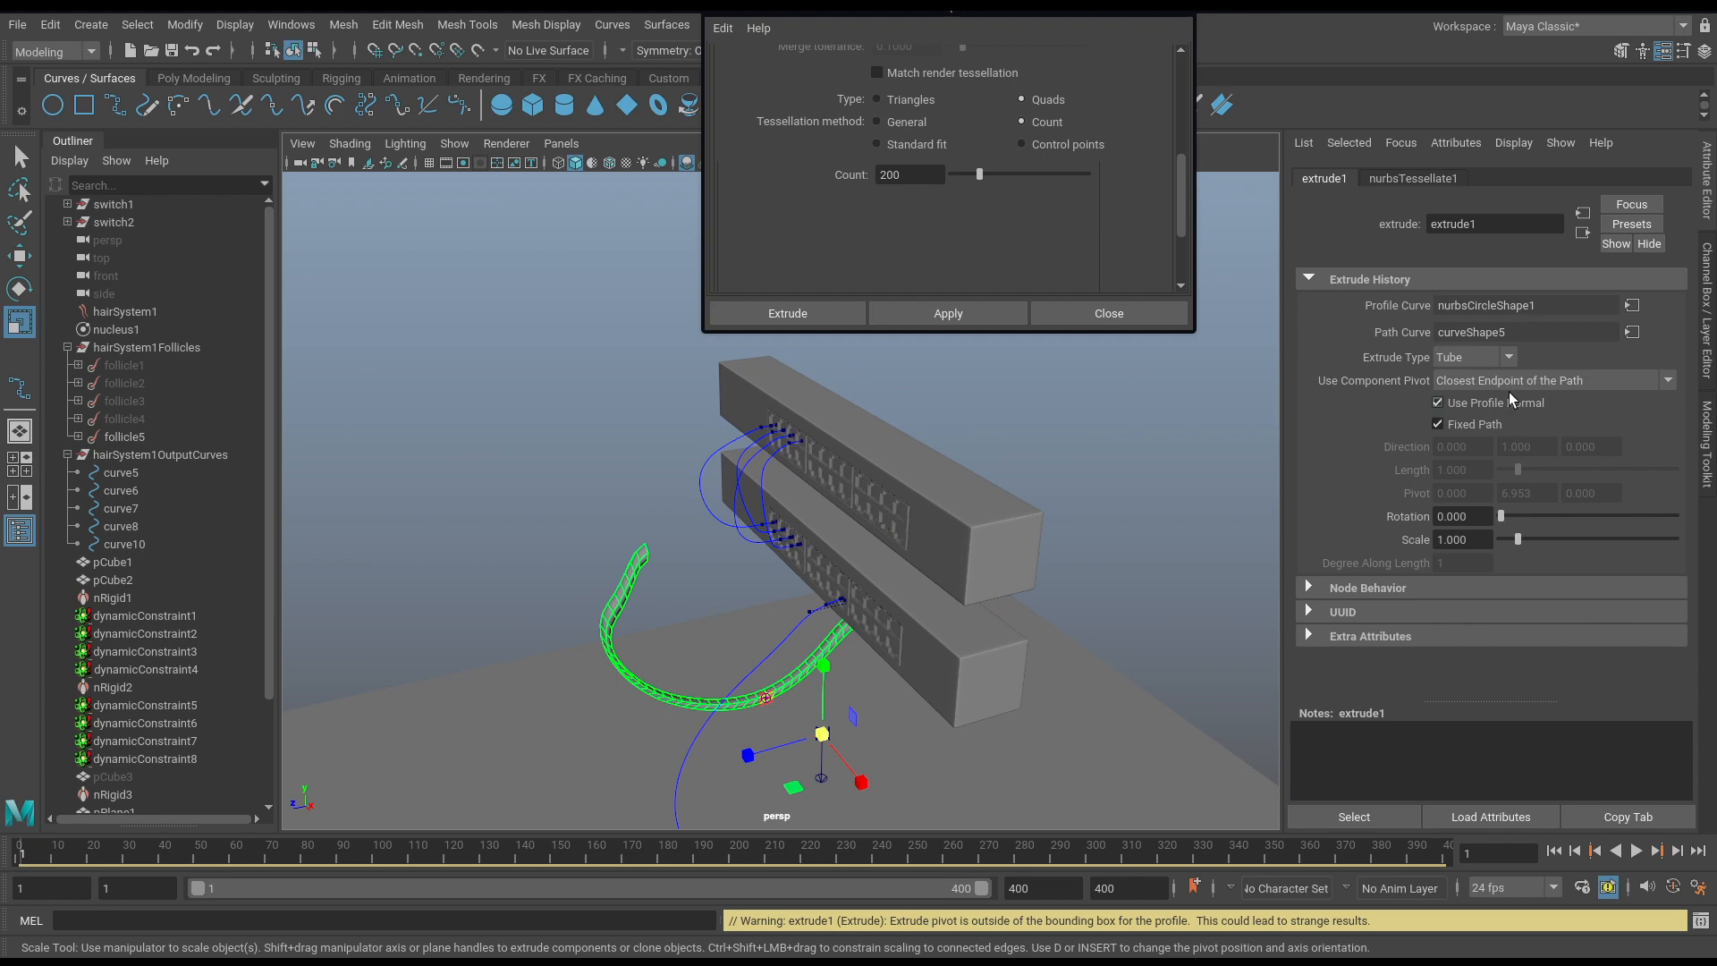
left_click(1506, 382)
left_click(1519, 418)
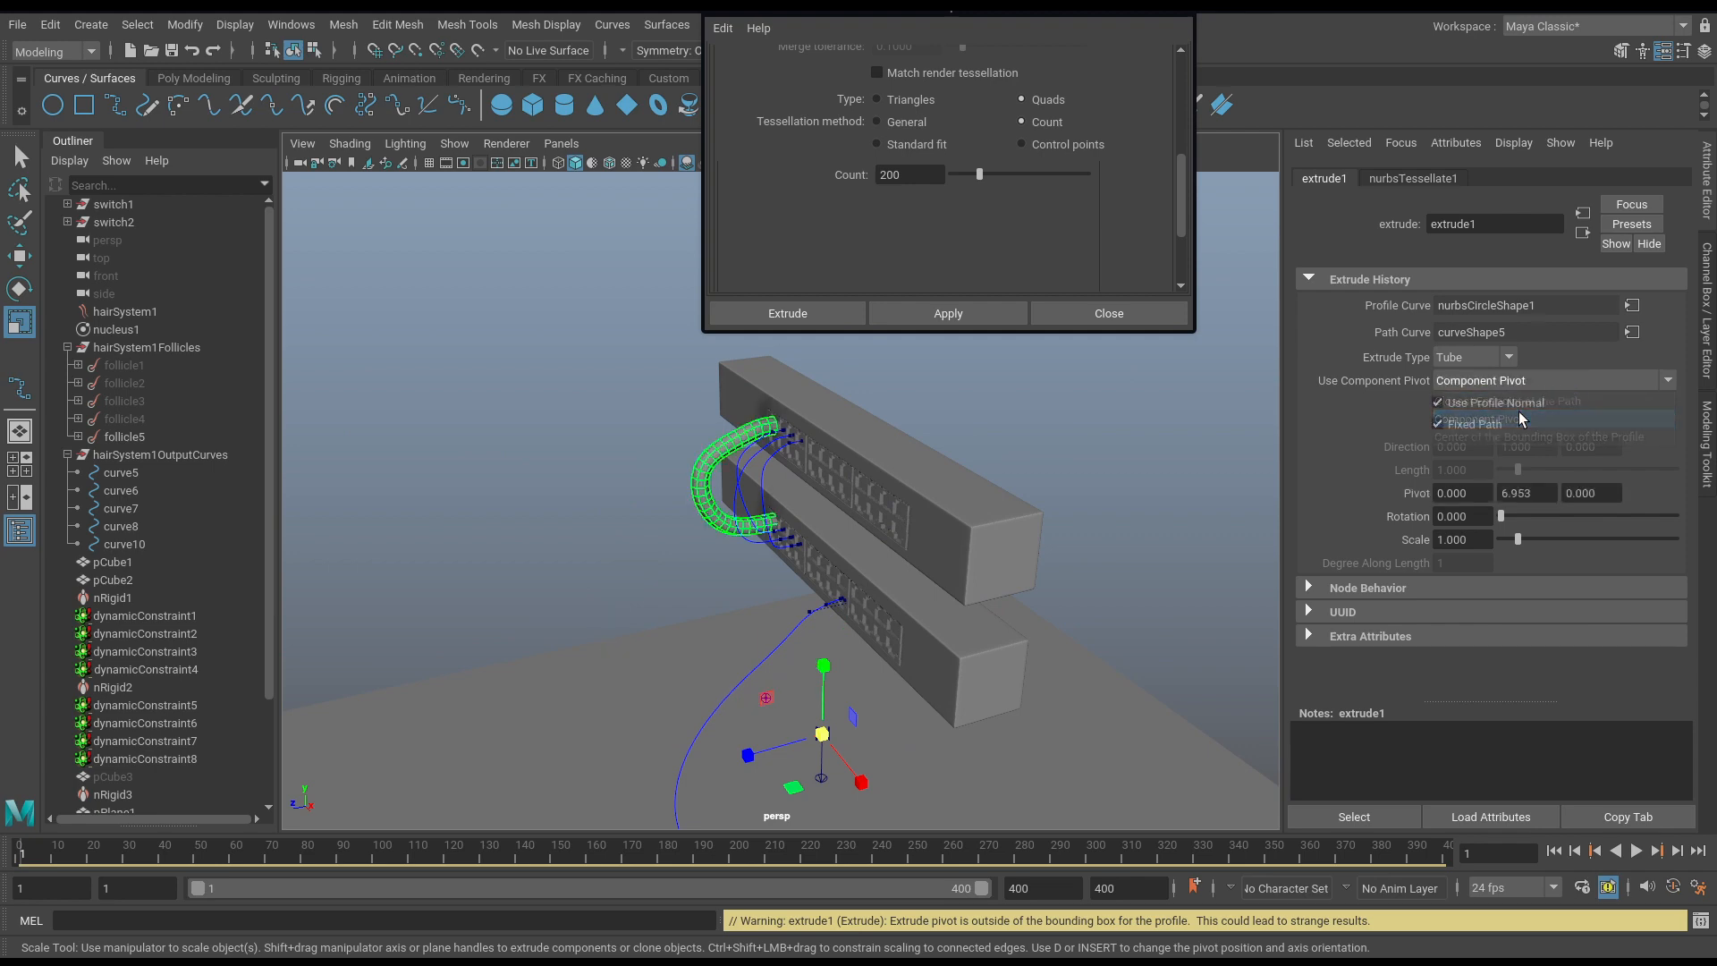
left_click_drag(853, 488, 1113, 586, "alt")
middle_click_drag(760, 588, 908, 541, "alt")
right_click_drag(632, 602, 913, 605, "alt")
left_click_drag(912, 605, 840, 606, "alt")
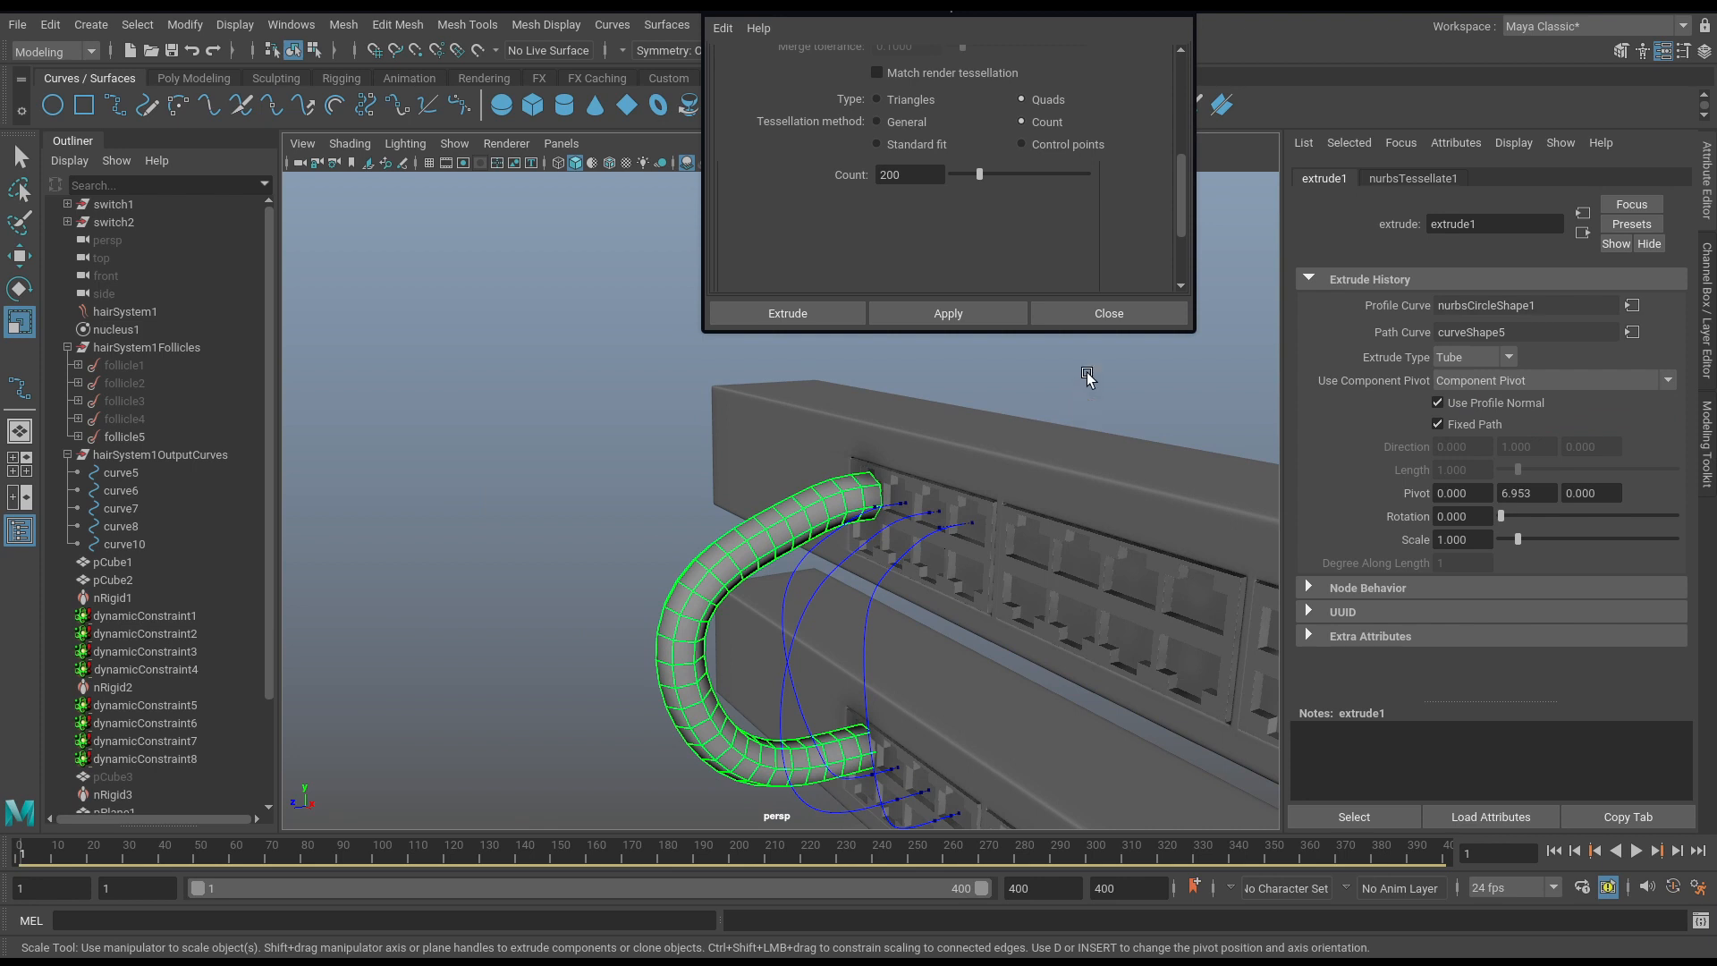
left_click(1092, 323)
Scale the profile circle down uniformly to thin the extruded cable so it fits the switch ports.
middle_click_drag(1012, 562, 971, 693, "alt")
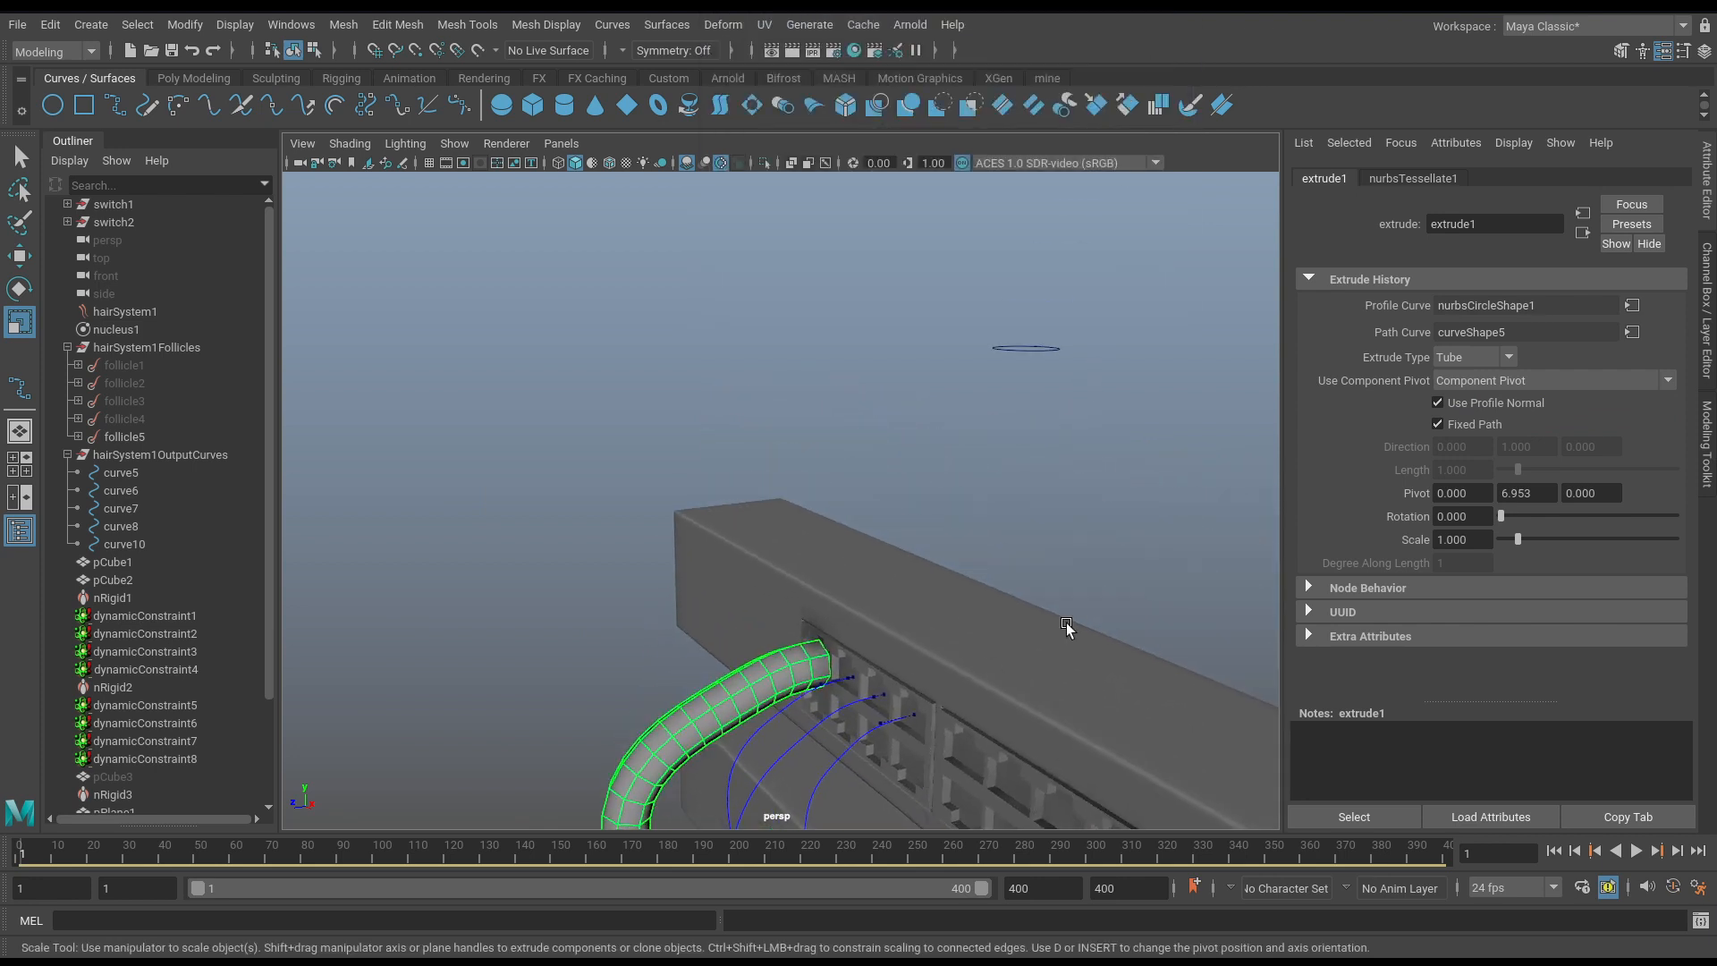
left_click(1027, 358)
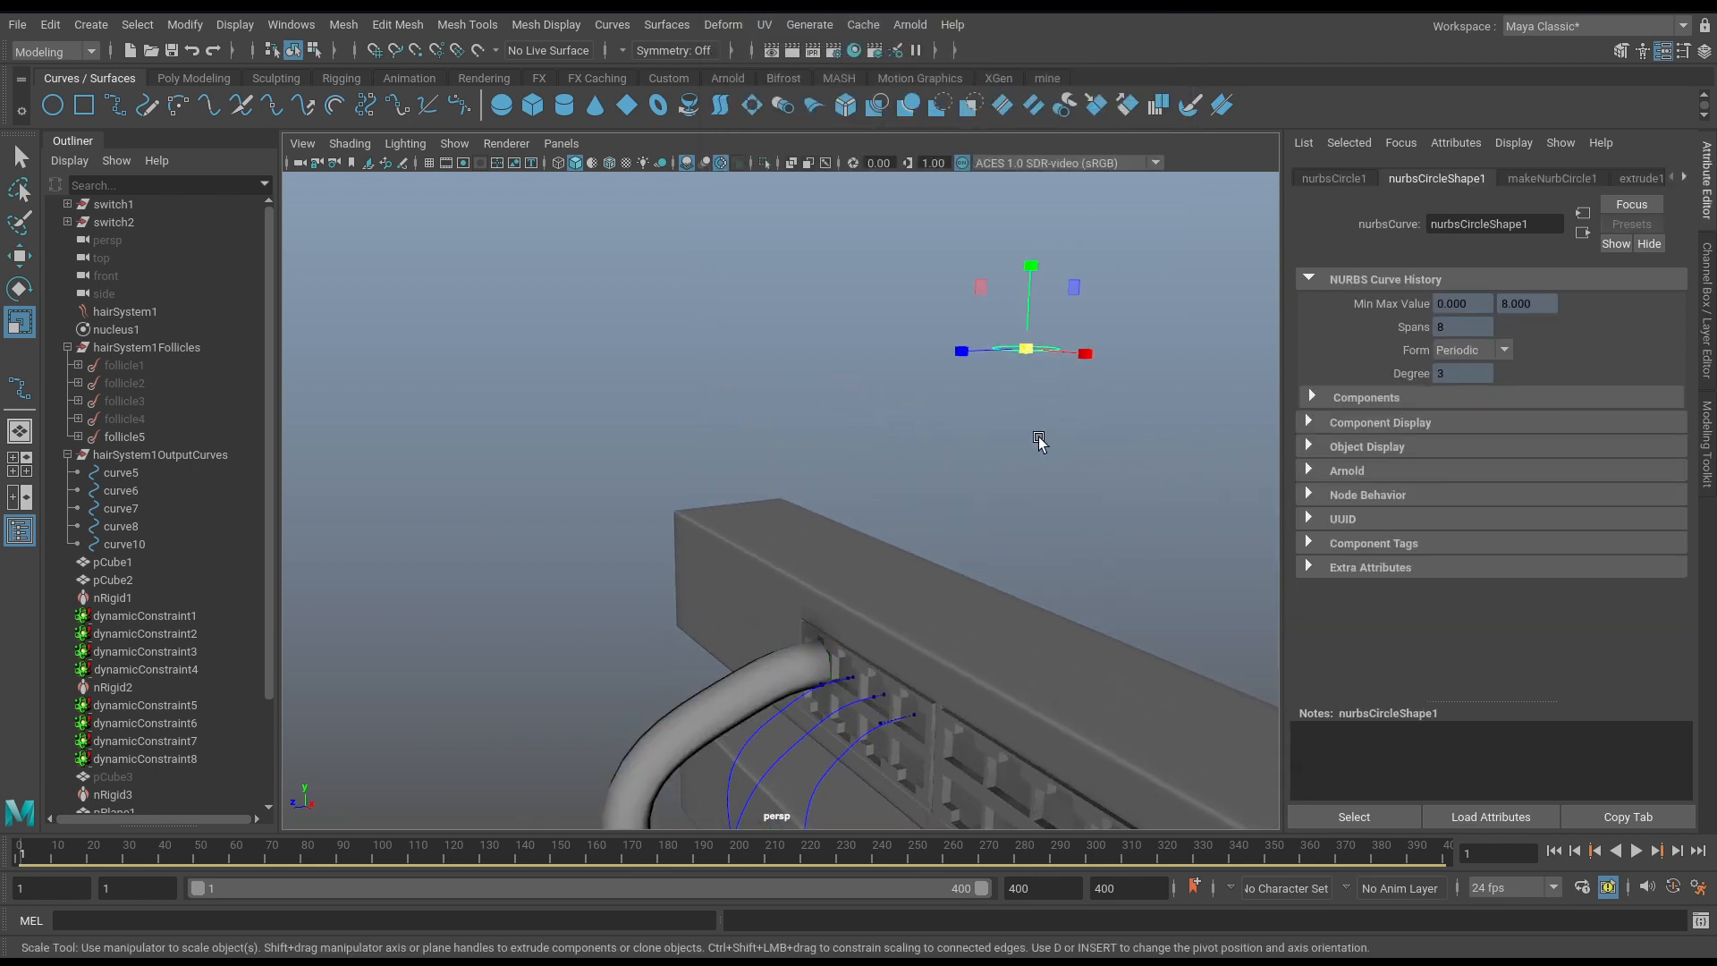
left_click_drag(1019, 354, 997, 362)
left_click_drag(904, 617, 939, 313, "alt")
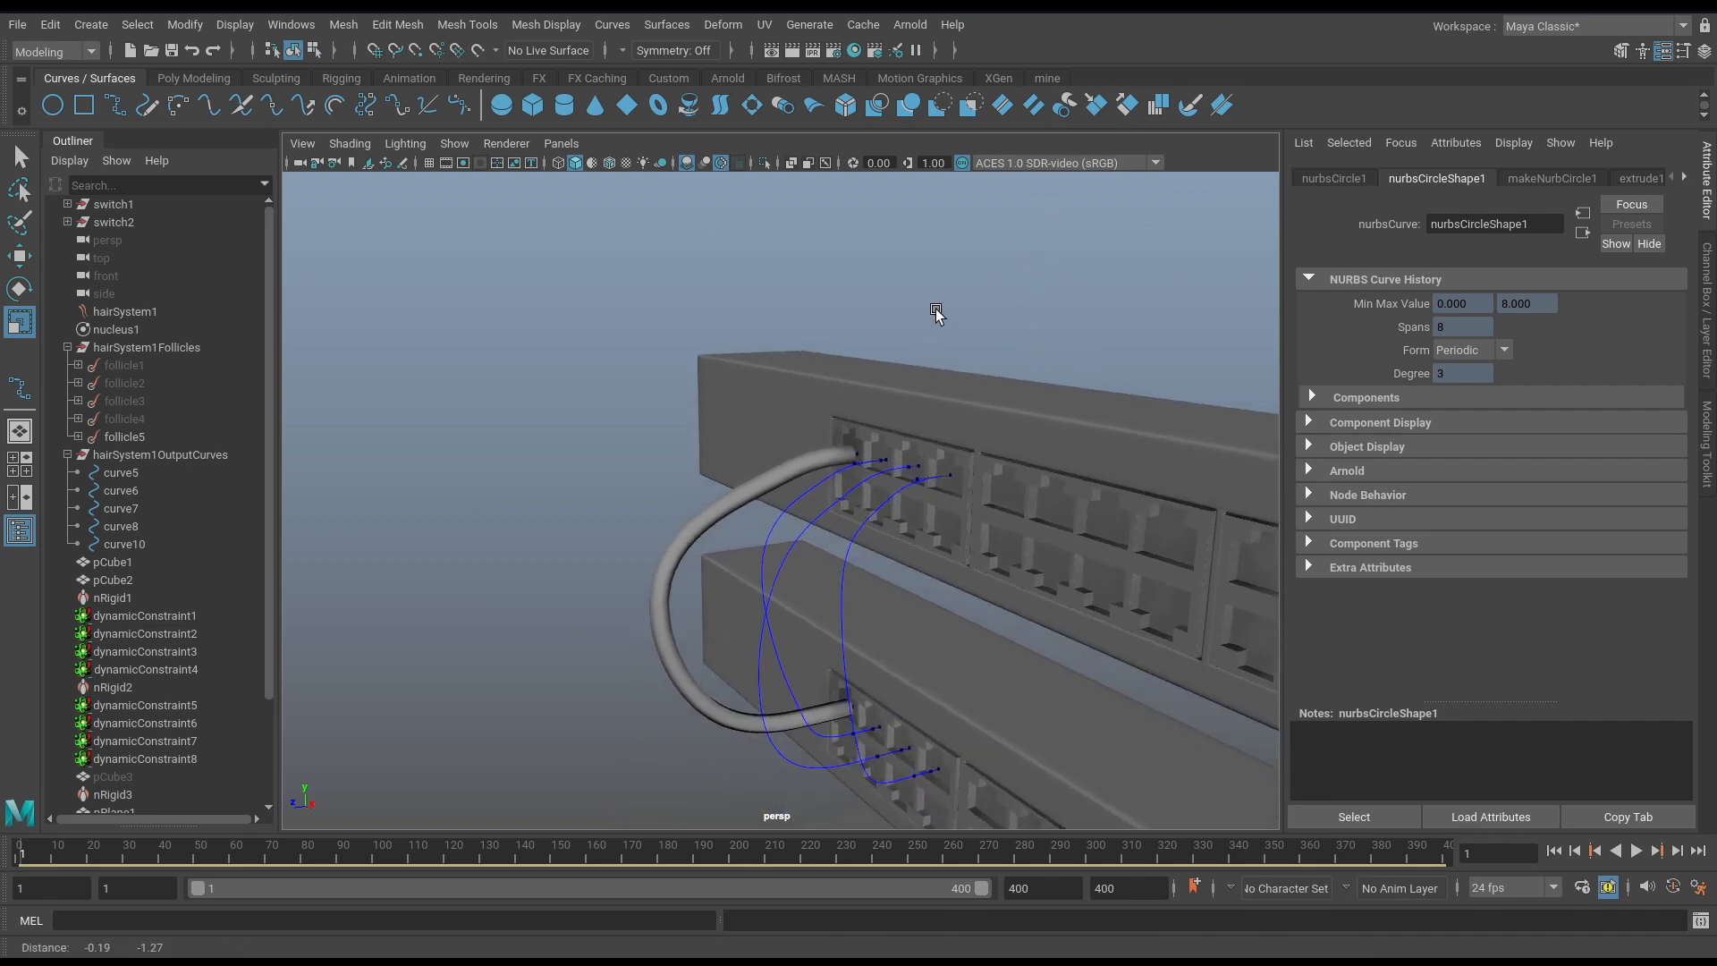
Play the simulation while viewing the extruded cable between the switches, stop it, and return to frame 1.
left_click_drag(790, 411, 958, 439, "alt")
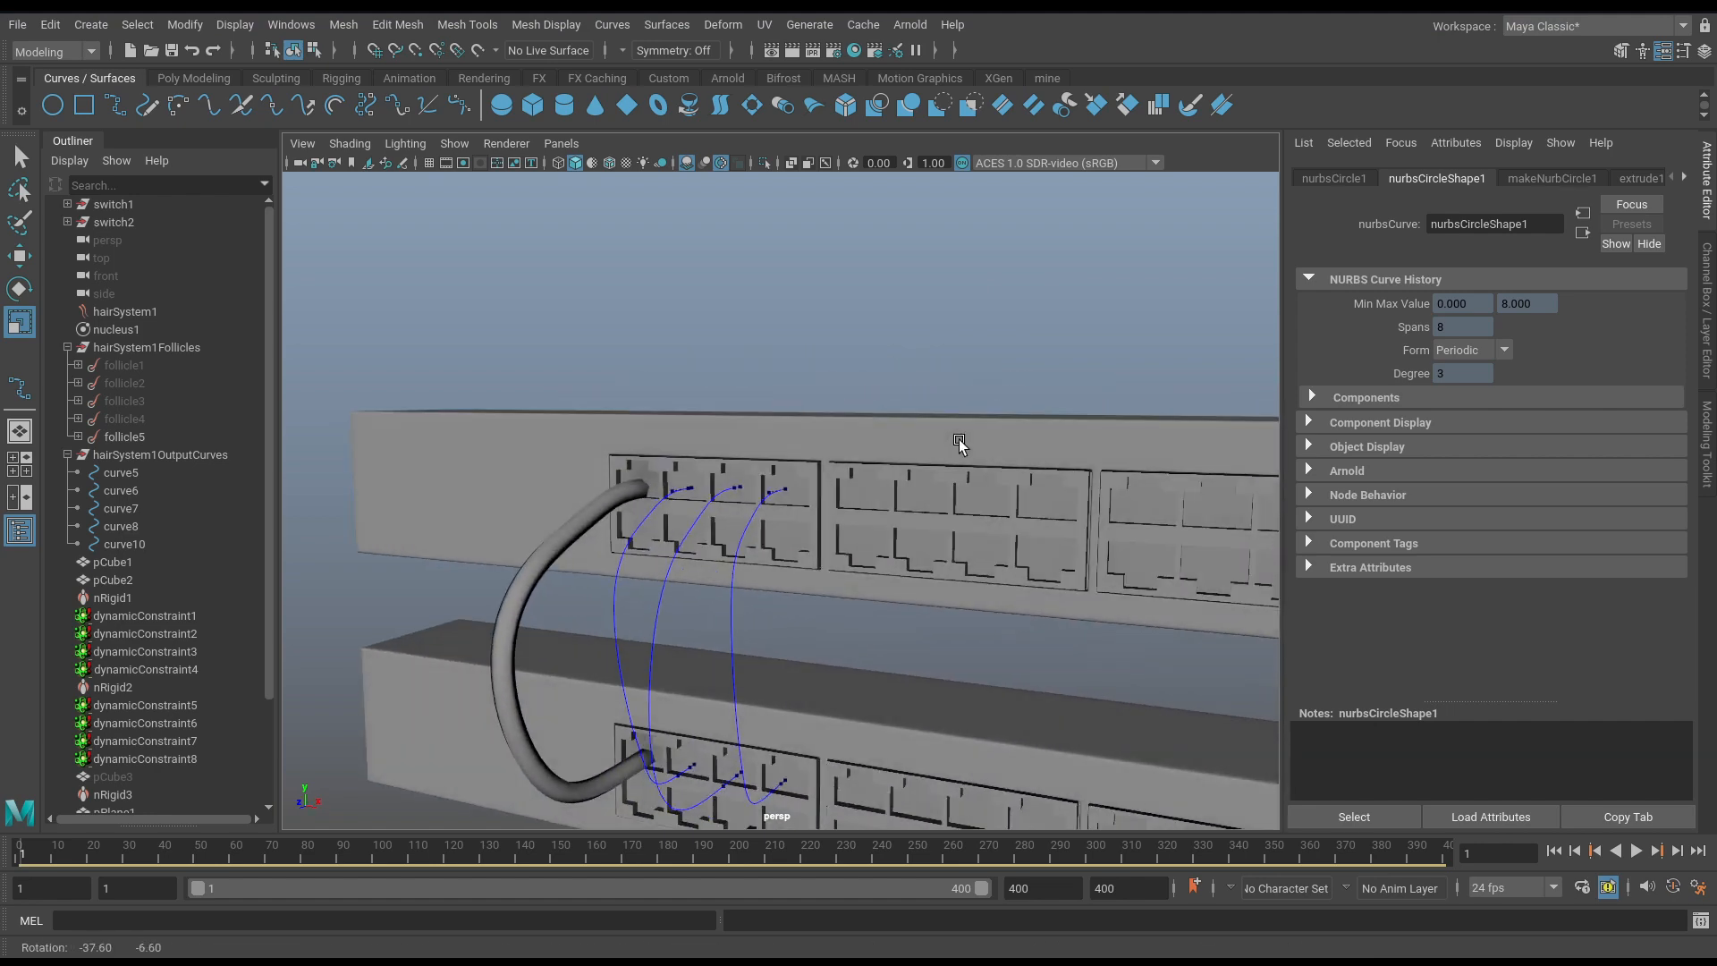
left_click(1636, 851)
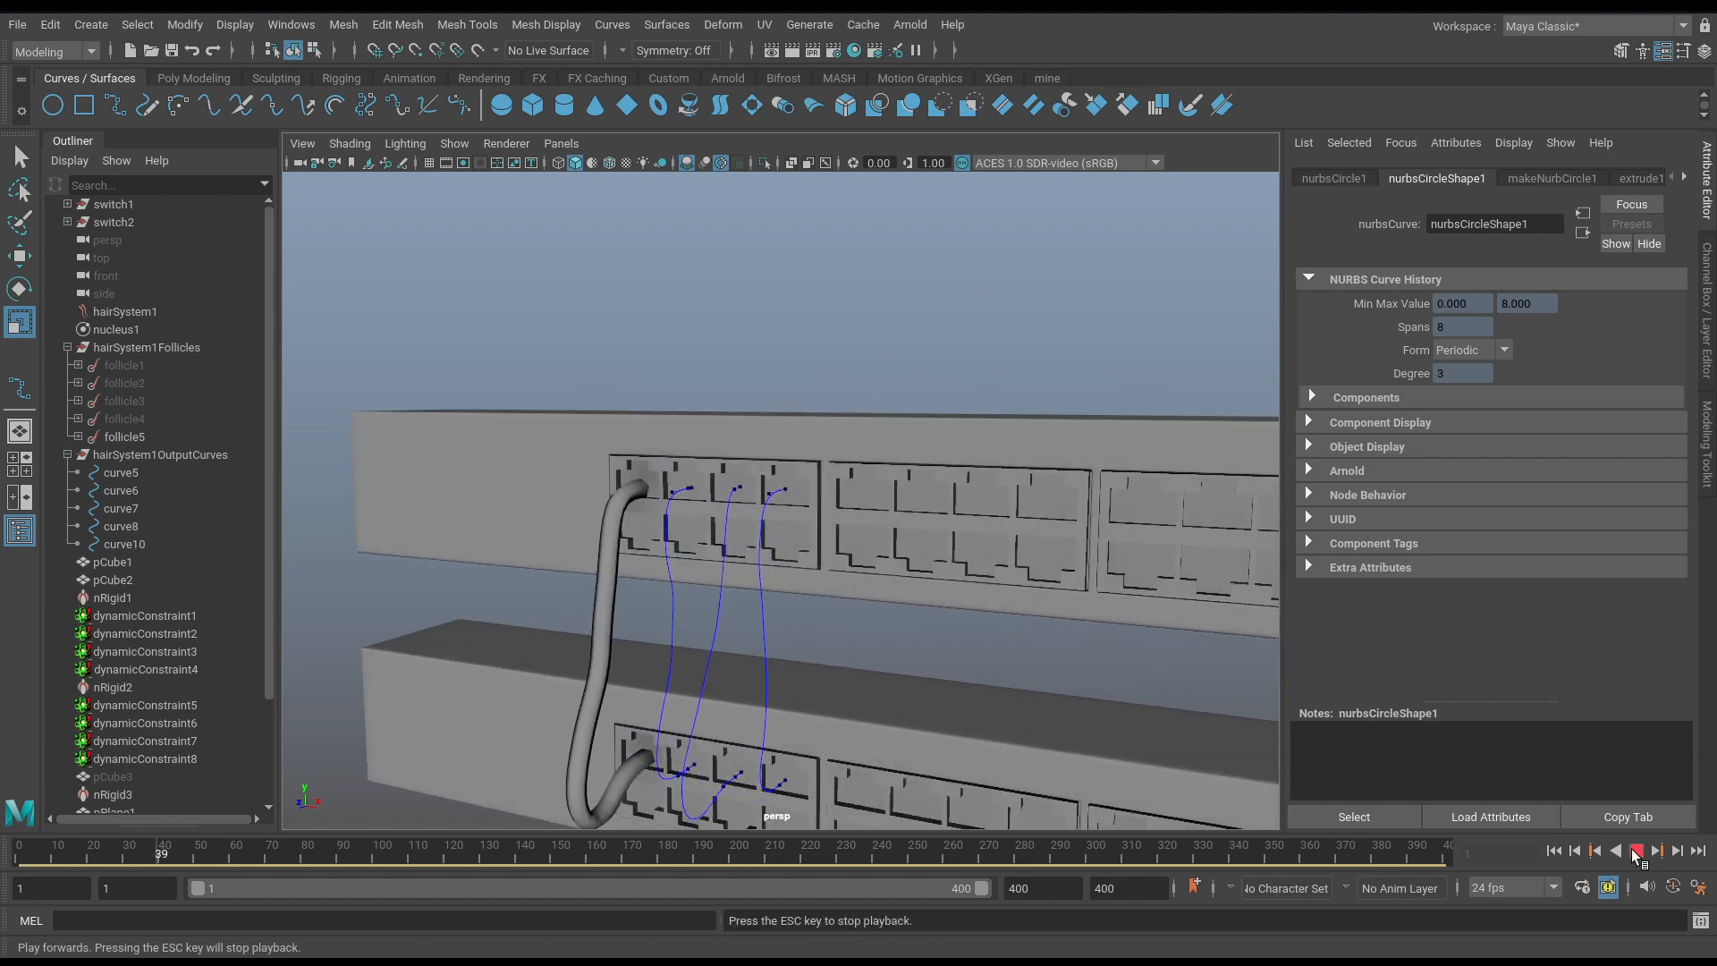
left_click_drag(894, 771, 777, 481, "alt")
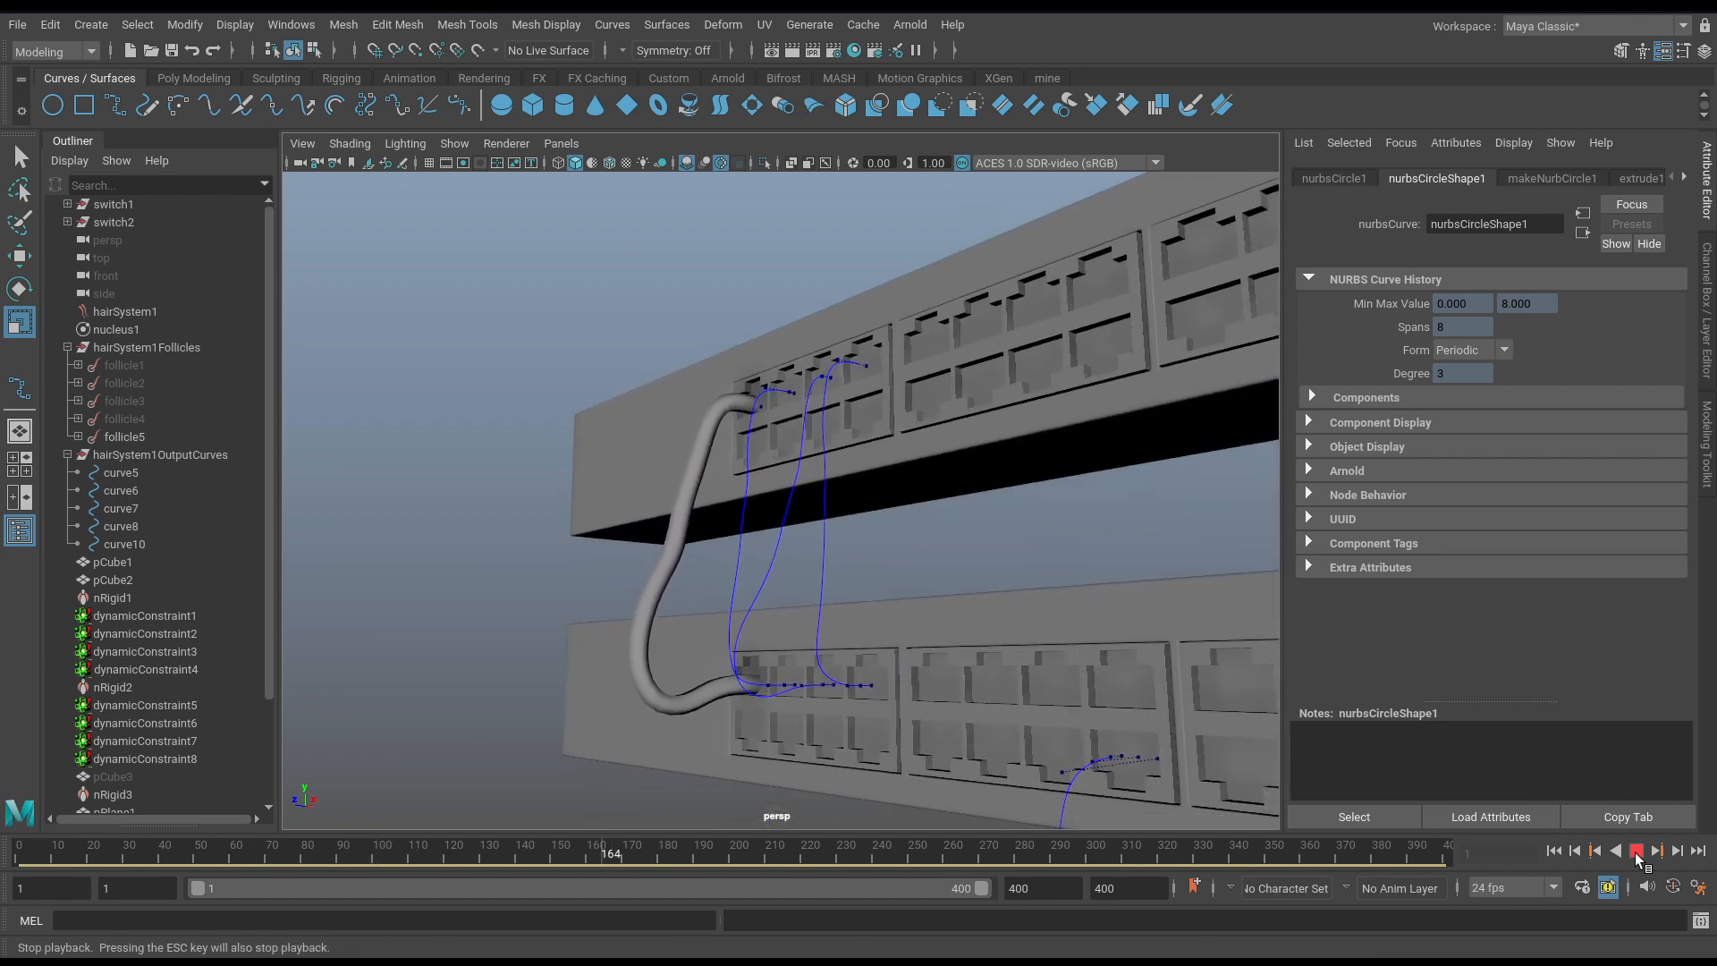
key("Escape")
left_click(1553, 852)
Turn on smooth mesh preview for the extruded cable, and clear the selection.
left_click_drag(975, 671, 973, 465, "alt")
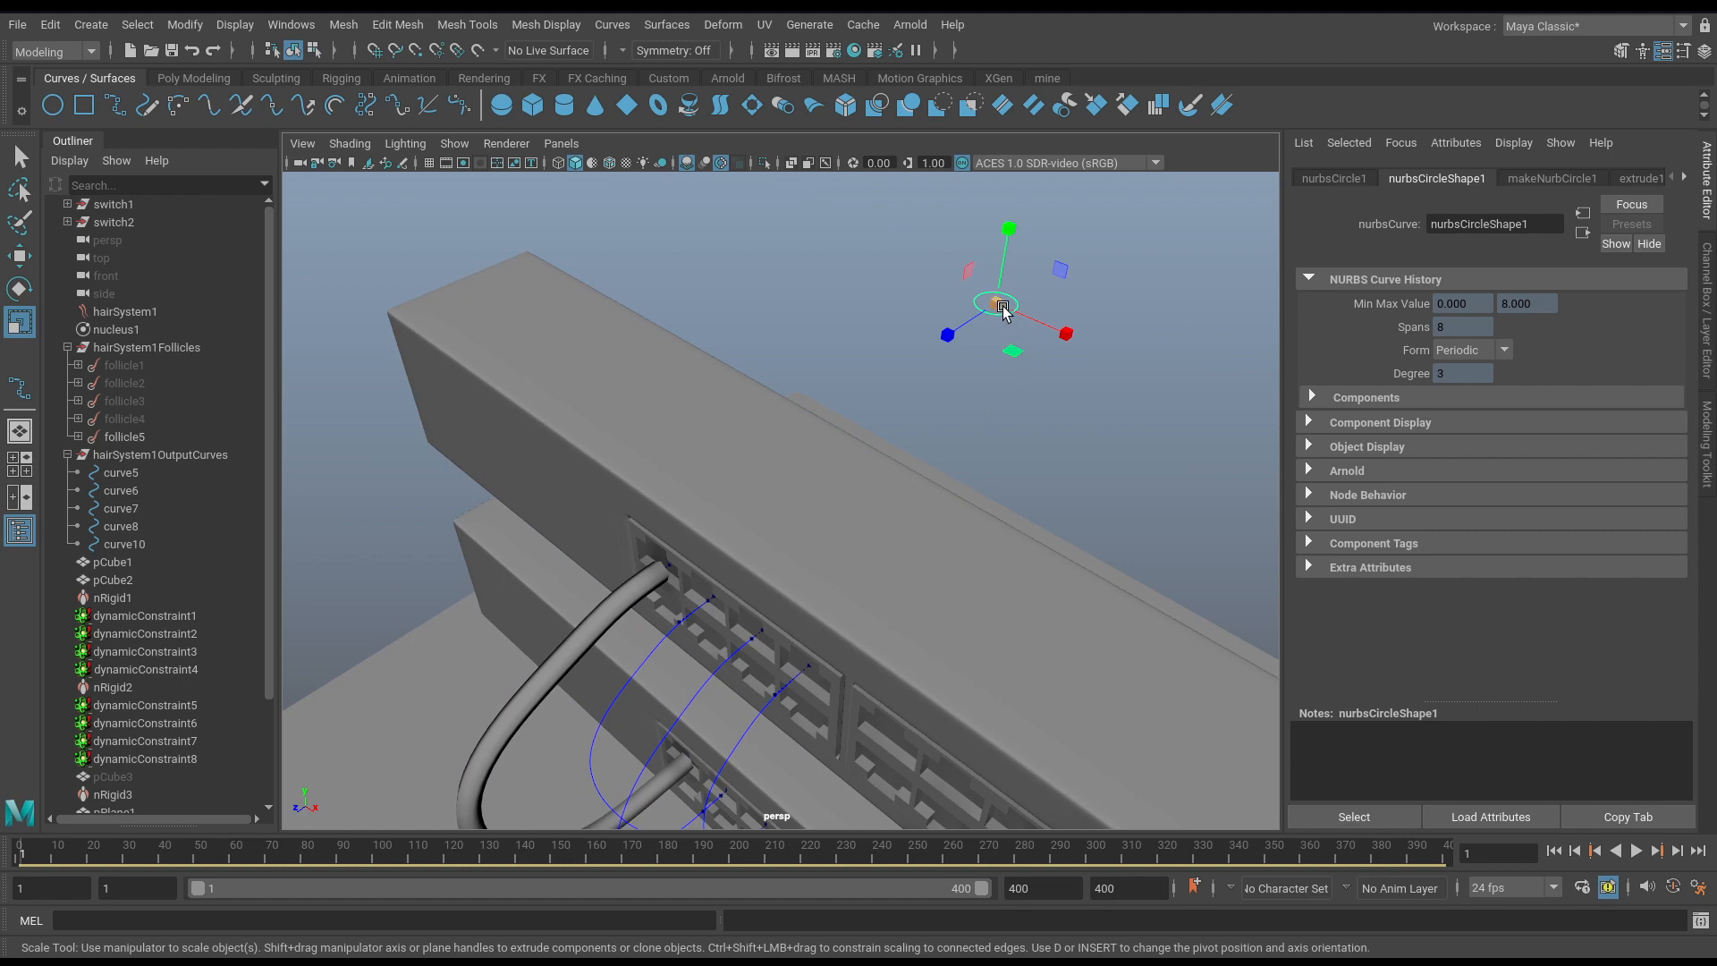
left_click_drag(1003, 310, 982, 409, "alt")
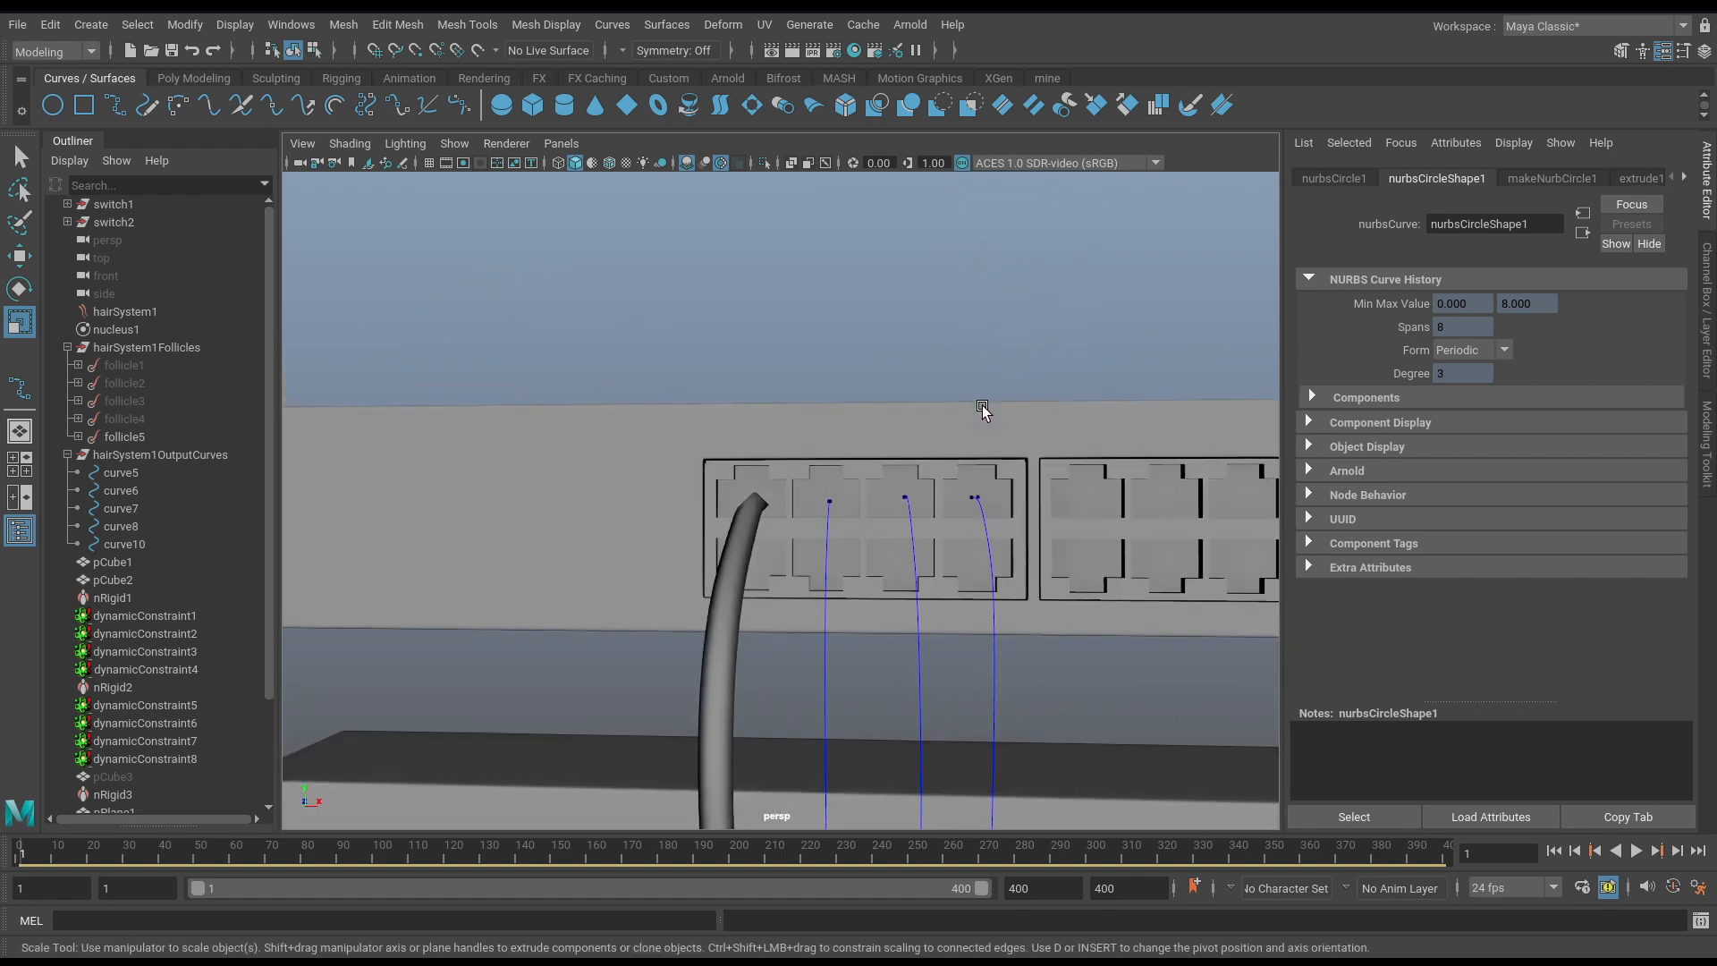
left_click(728, 599)
left_click_drag(728, 600, 739, 475, "alt")
key("3")
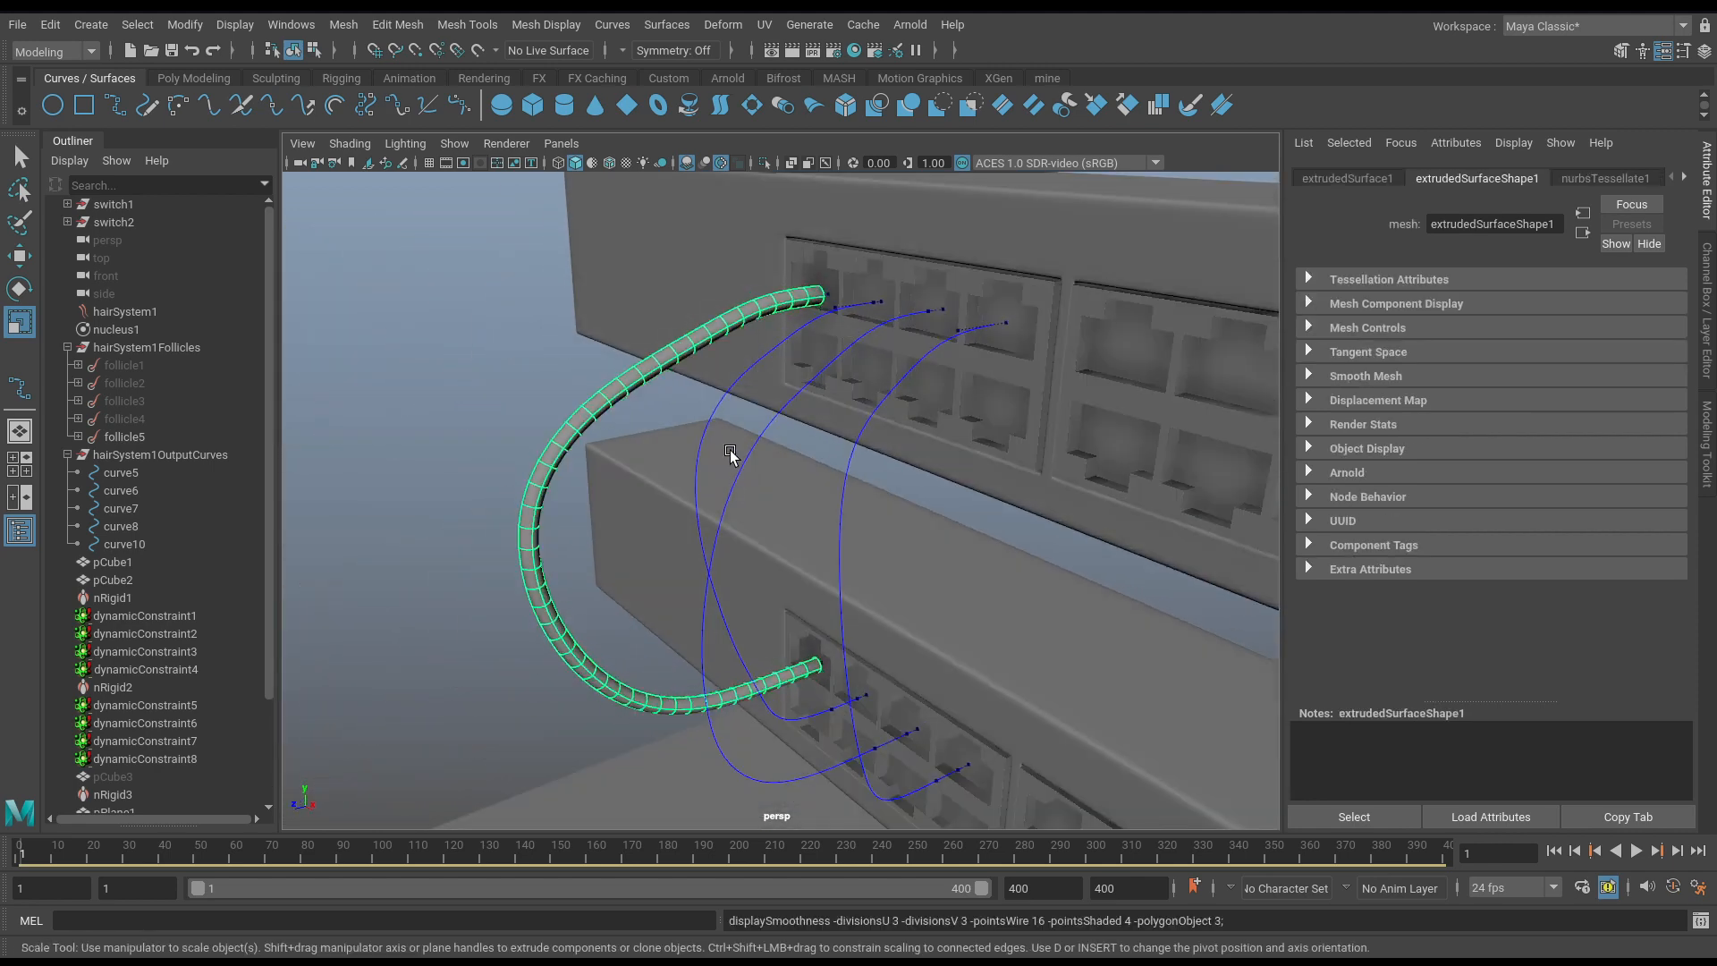
left_click(498, 361)
Replay the simulation to check the smoothed cable from both sides of the ports, stop it, and return to frame 1.
left_click_drag(525, 479, 763, 445, "alt")
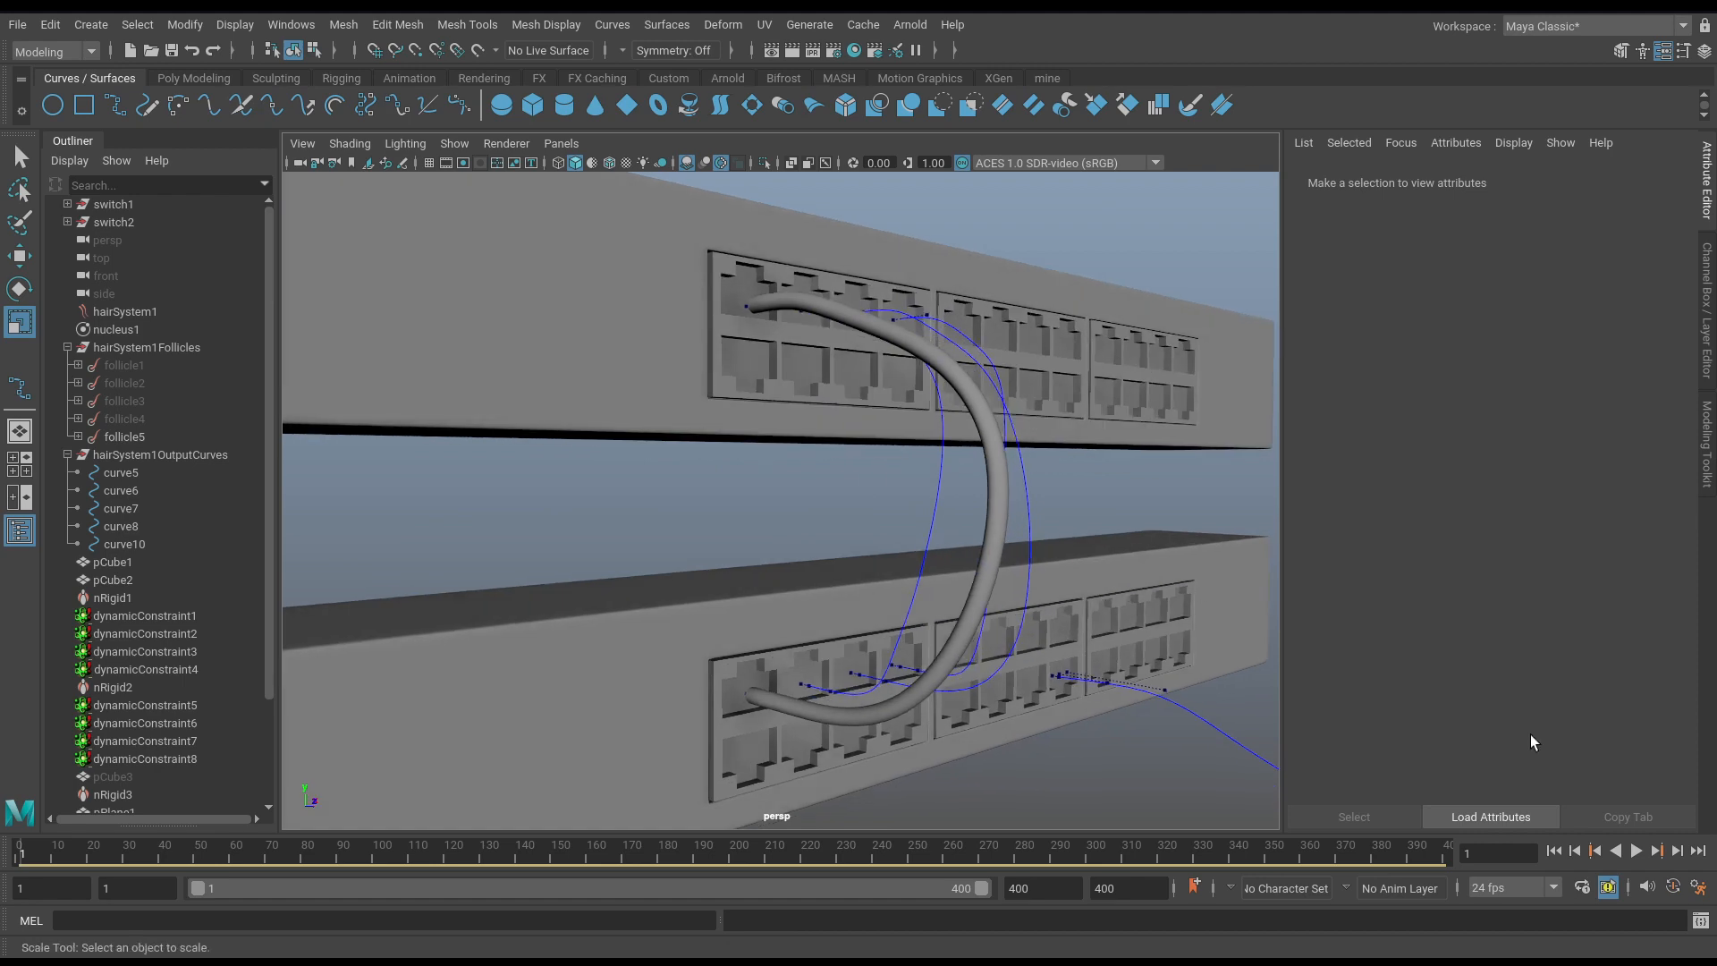
left_click(1633, 850)
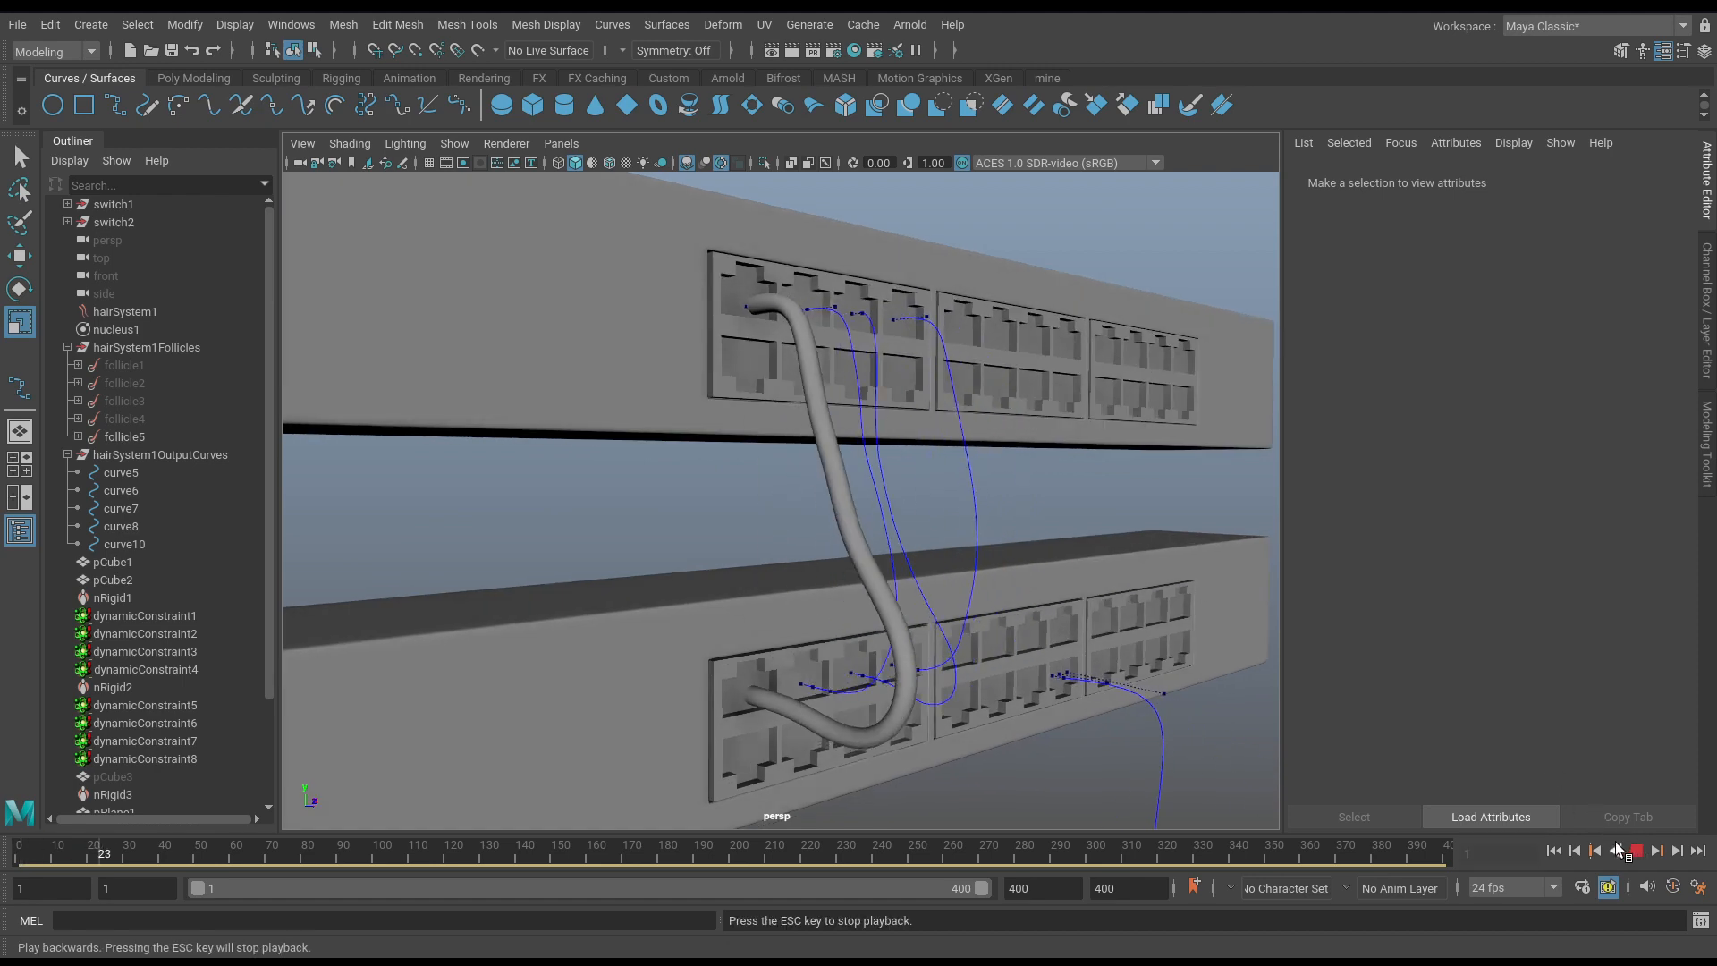
left_click_drag(1008, 597, 783, 601, "alt")
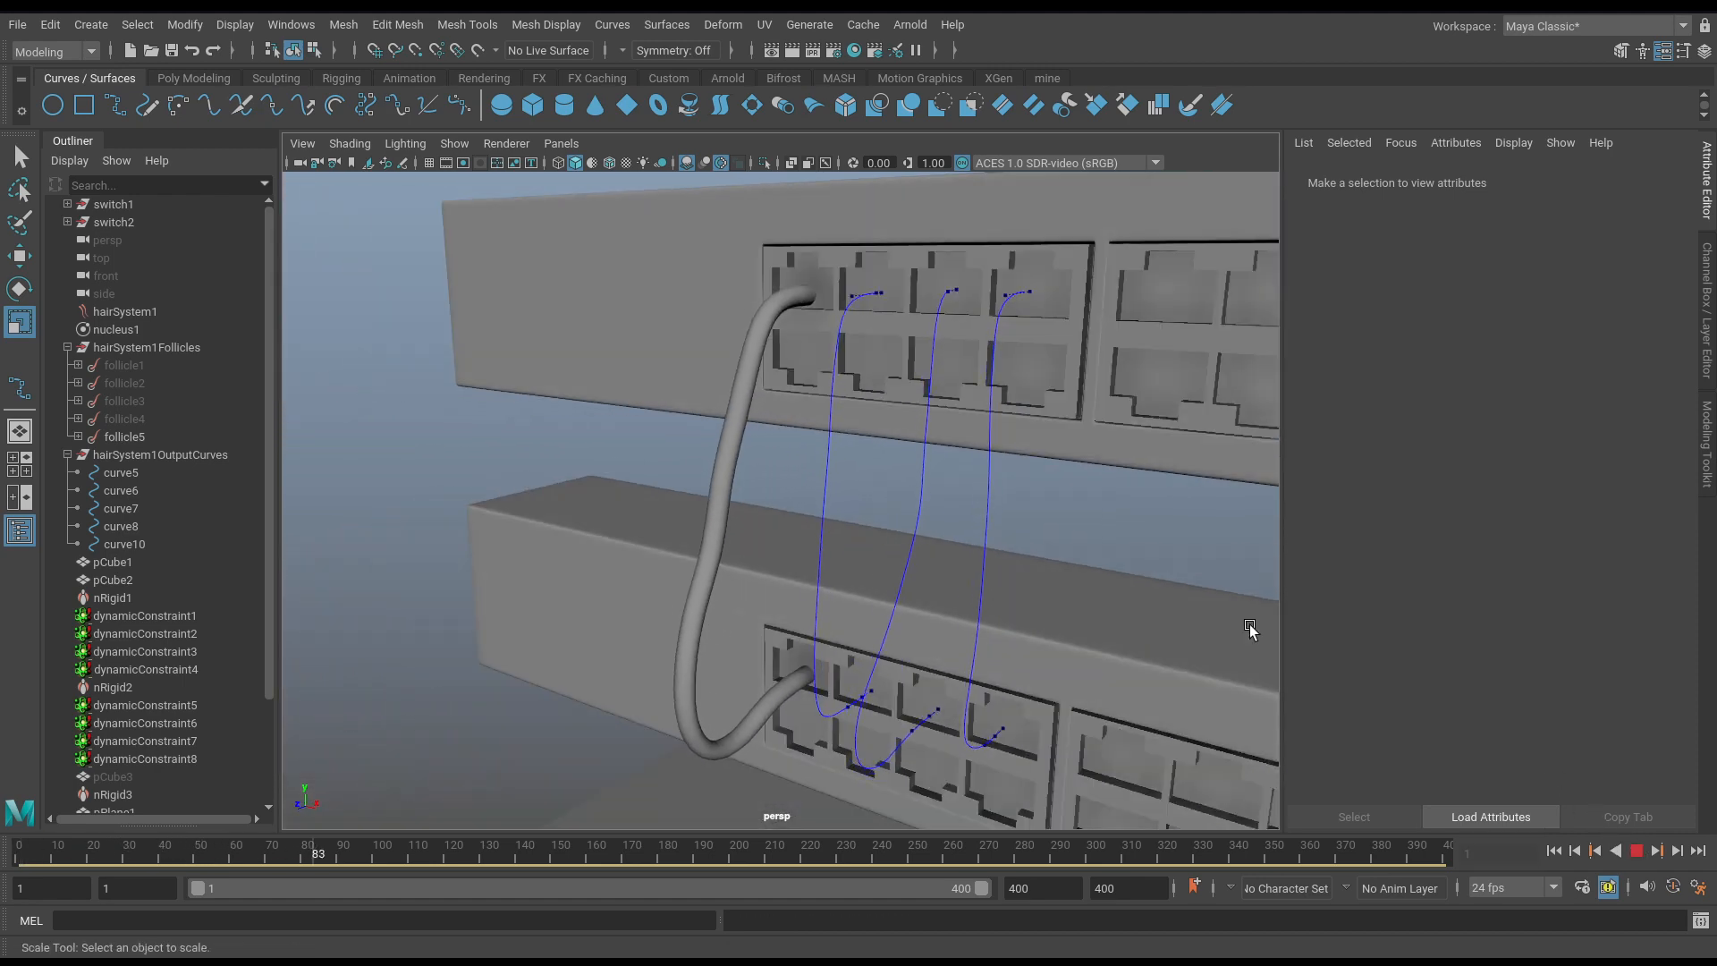
left_click(1635, 850)
left_click_drag(939, 487, 855, 657, "alt")
left_click(1554, 850)
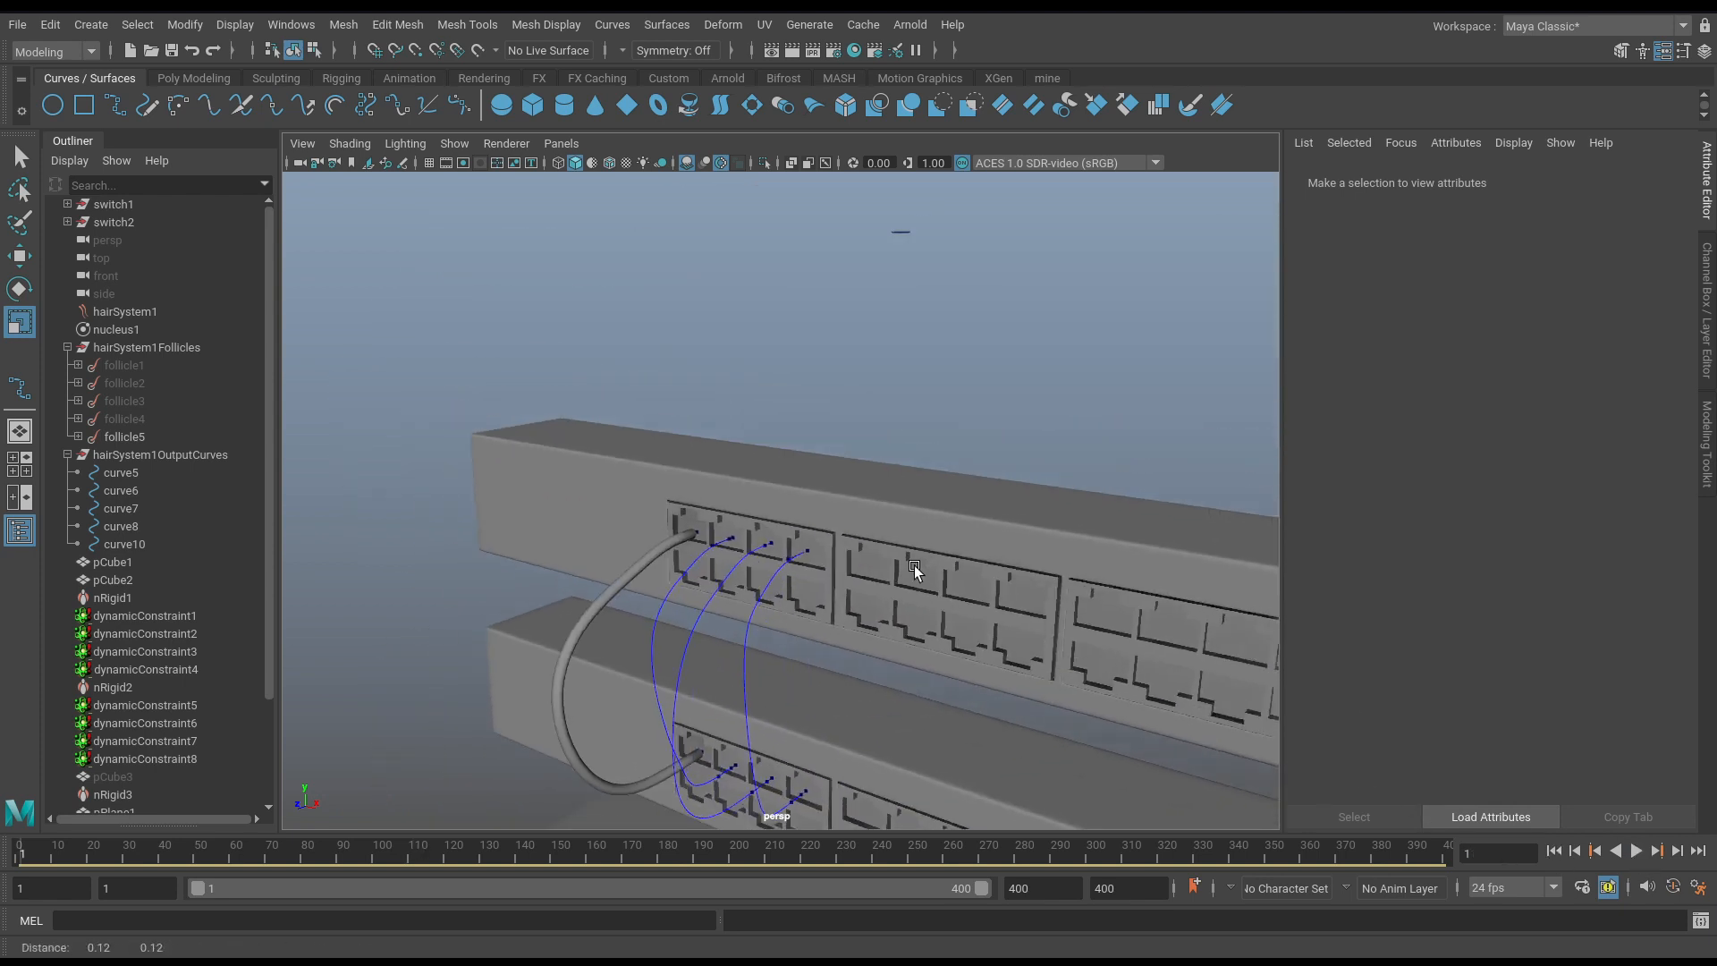
left_click_drag(914, 565, 604, 695, "alt")
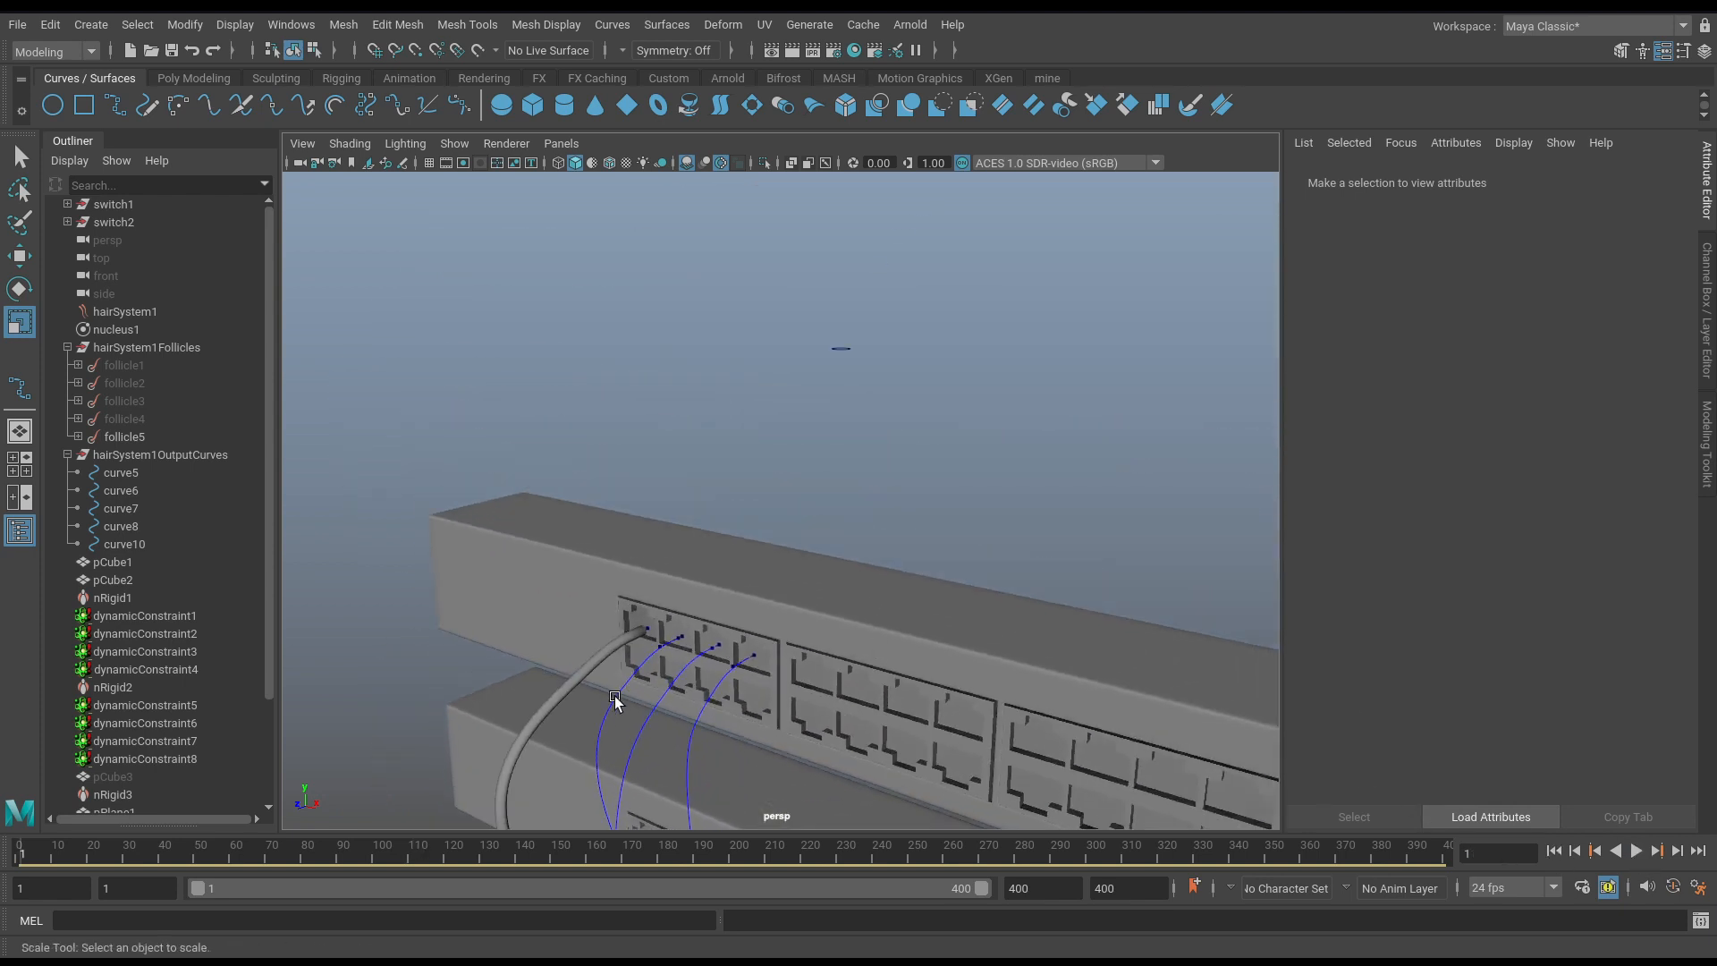
left_click(615, 696)
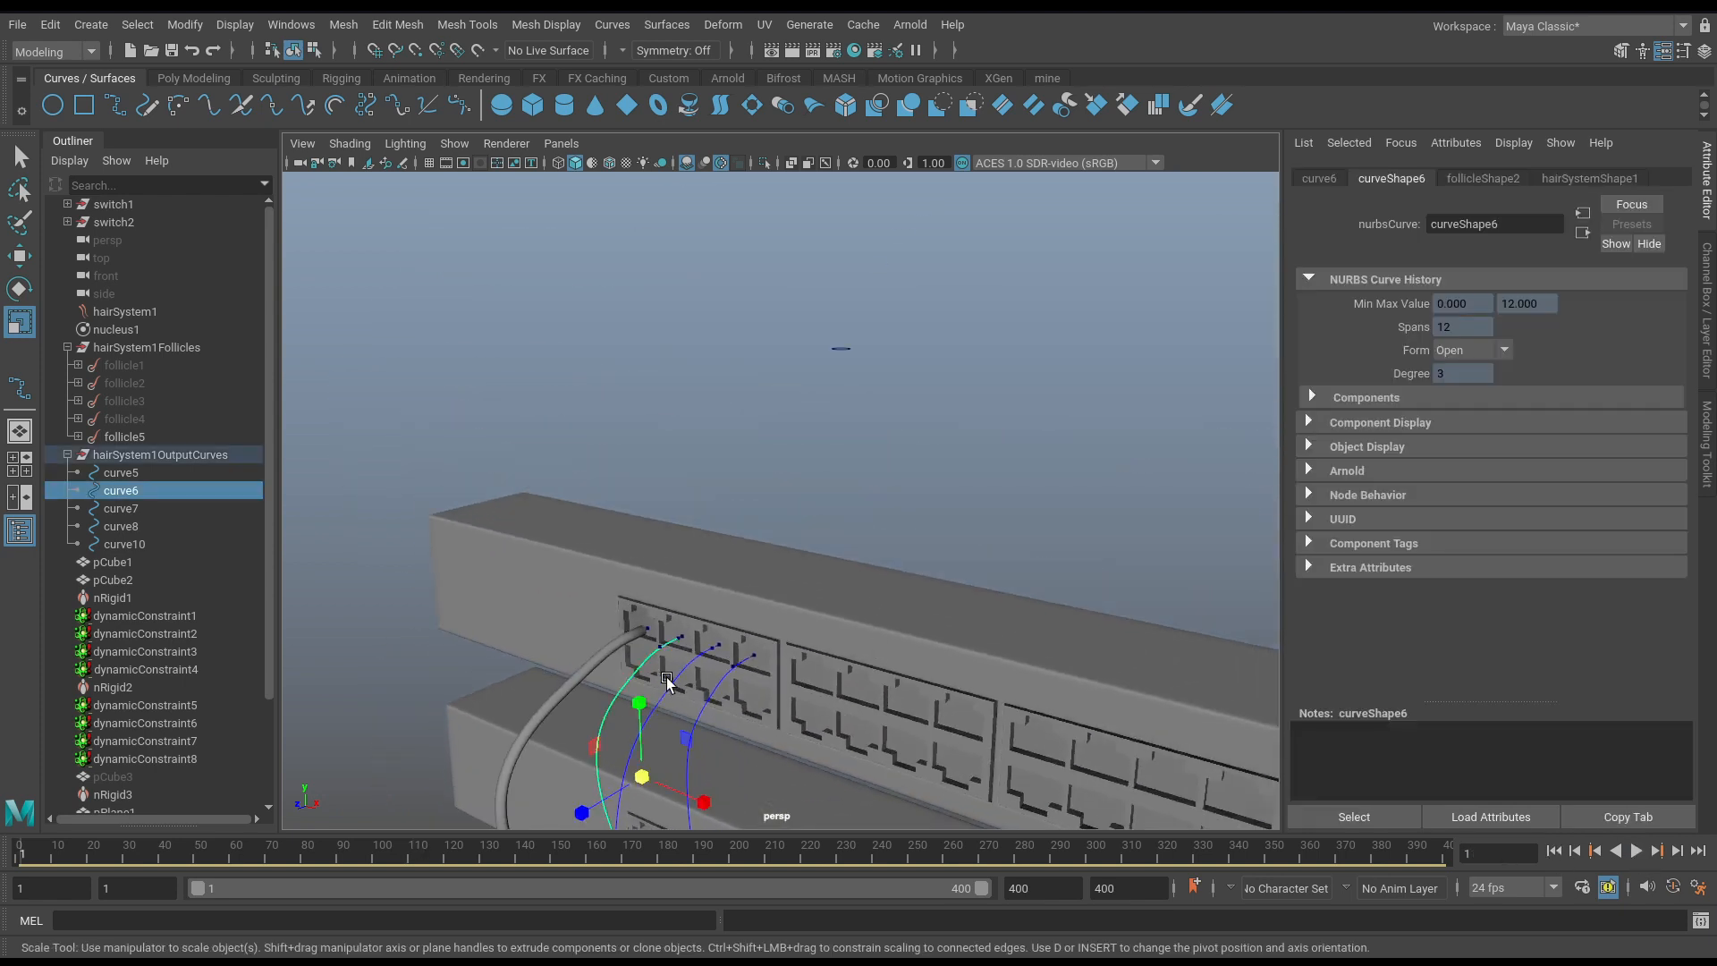
left_click(712, 687, "shift")
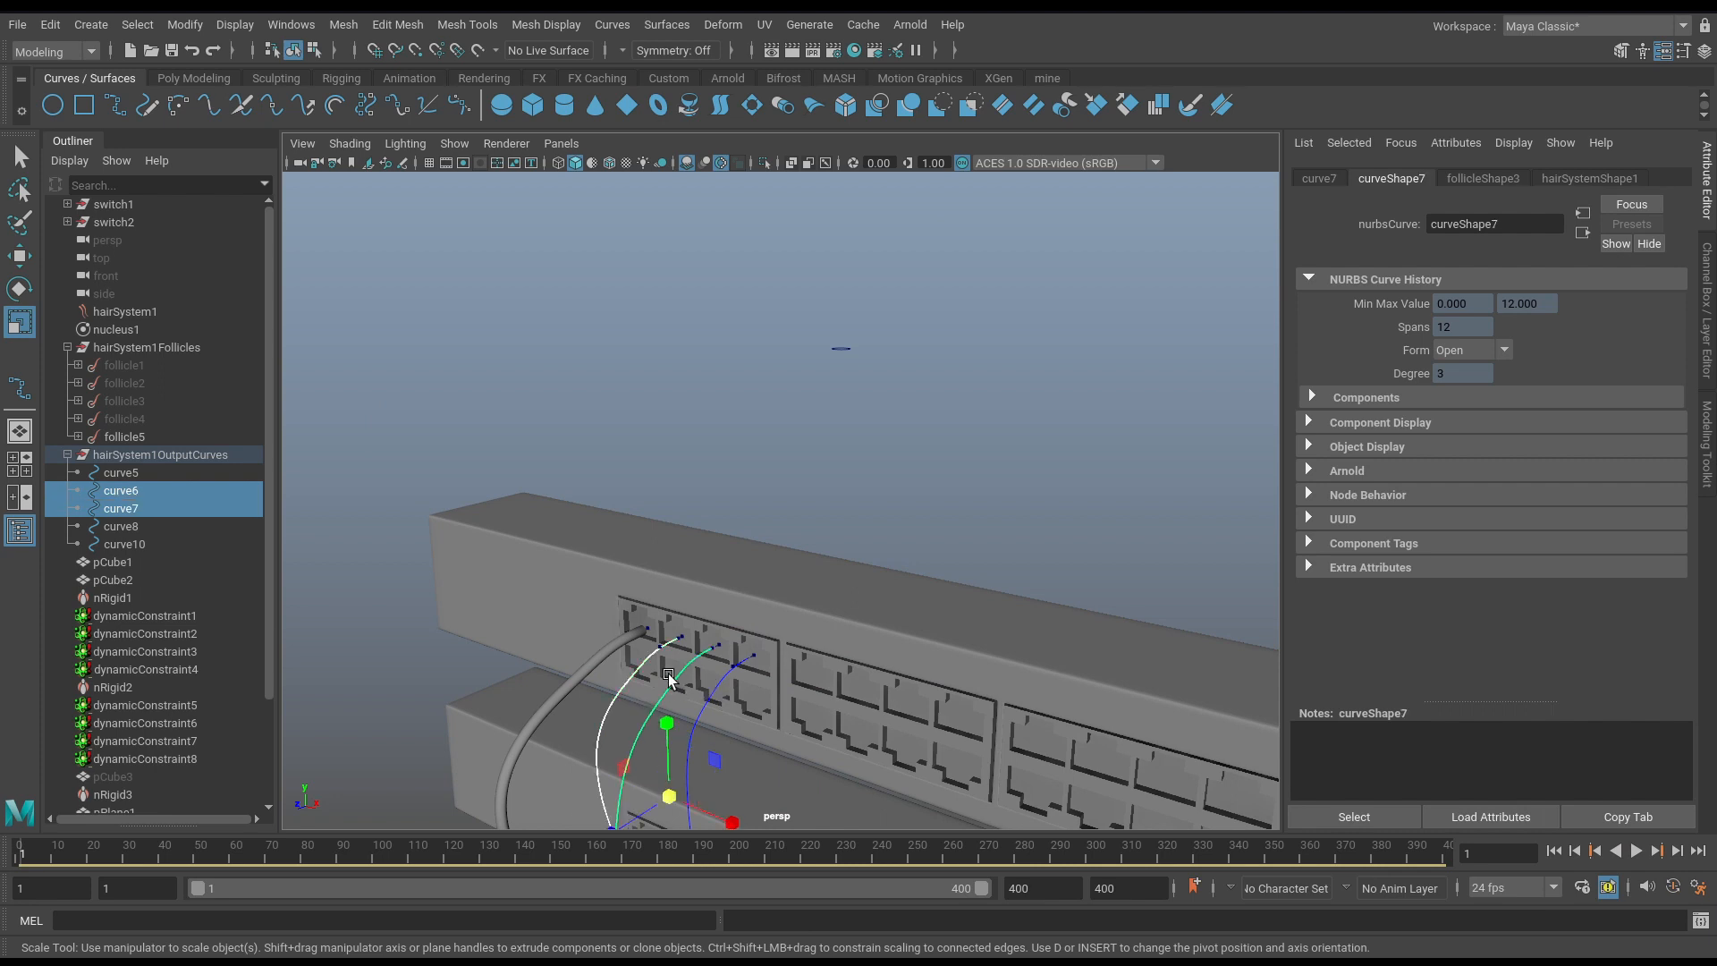
left_click(637, 678)
Extrude the profile circle along curve6 by repeating the last Extrude with the same settings.
left_click(840, 350)
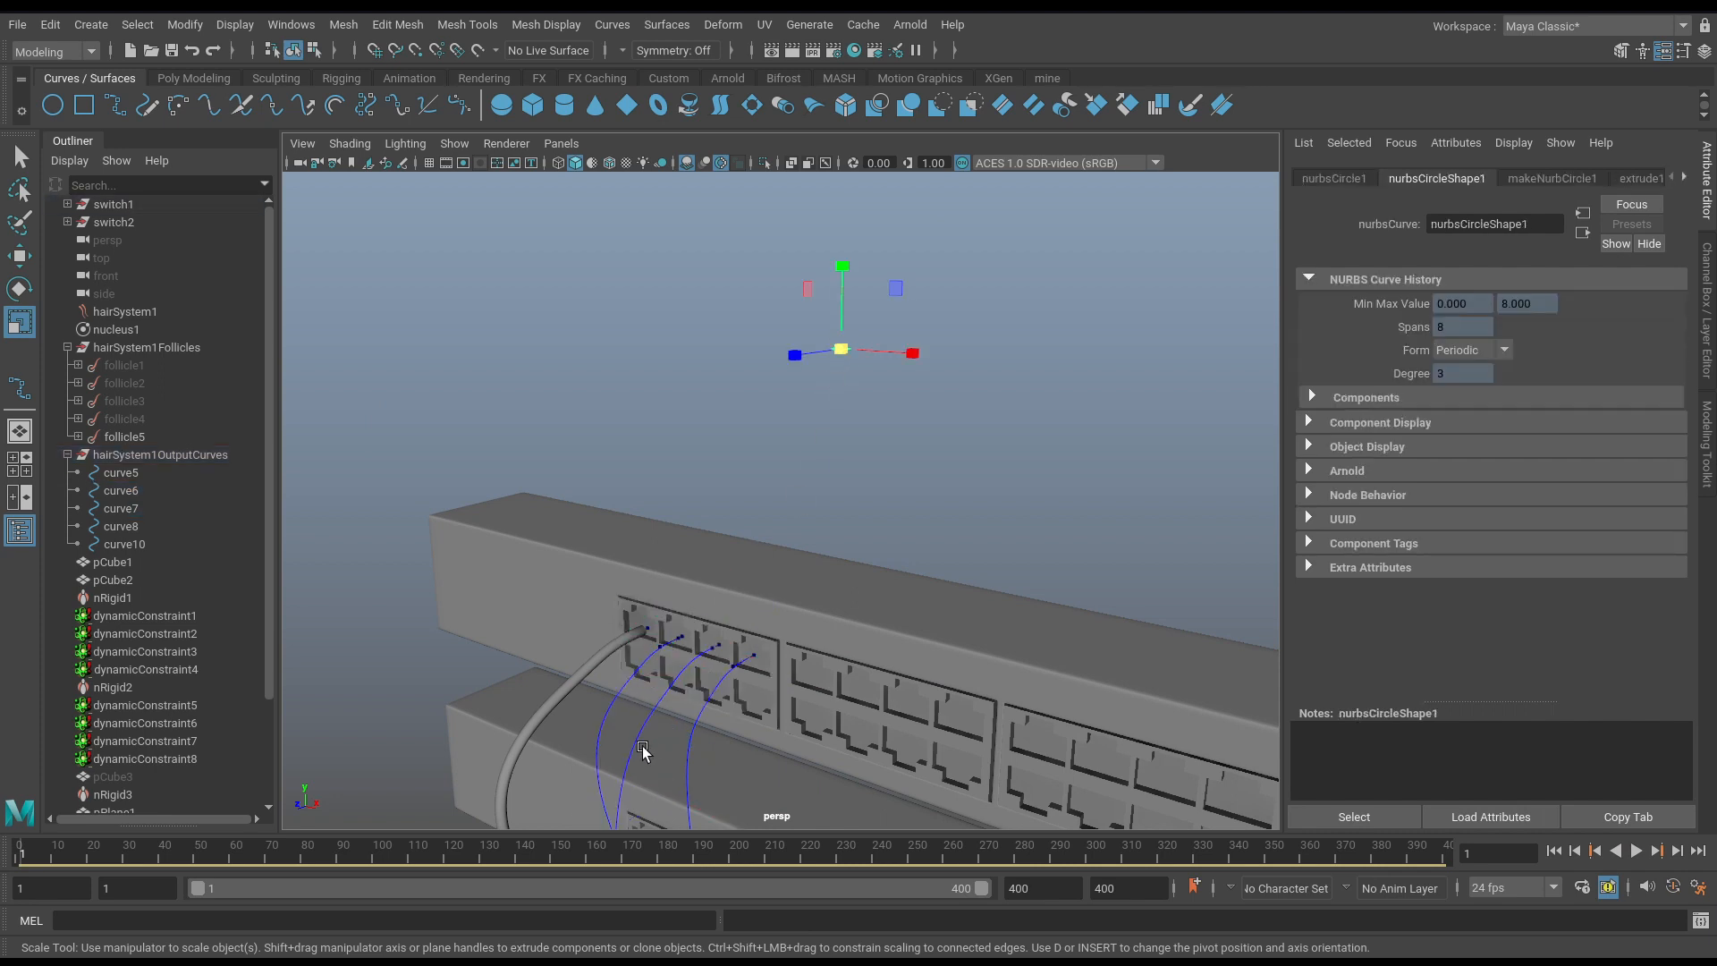
left_click(617, 693, "shift")
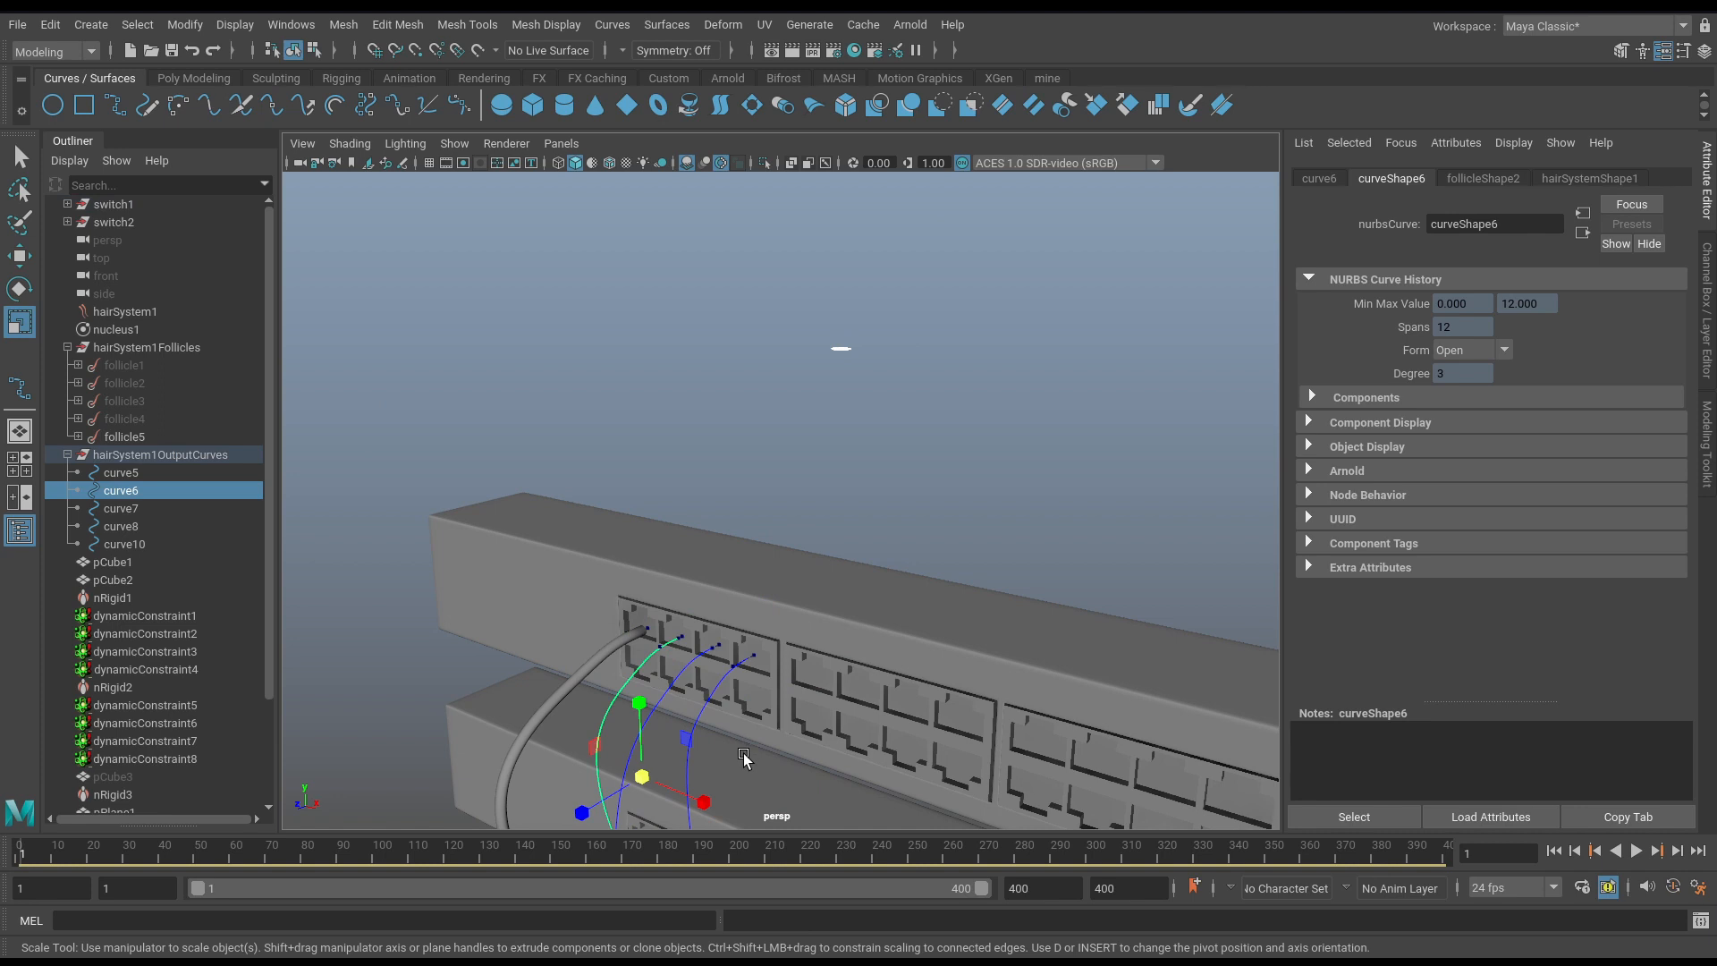
key("g")
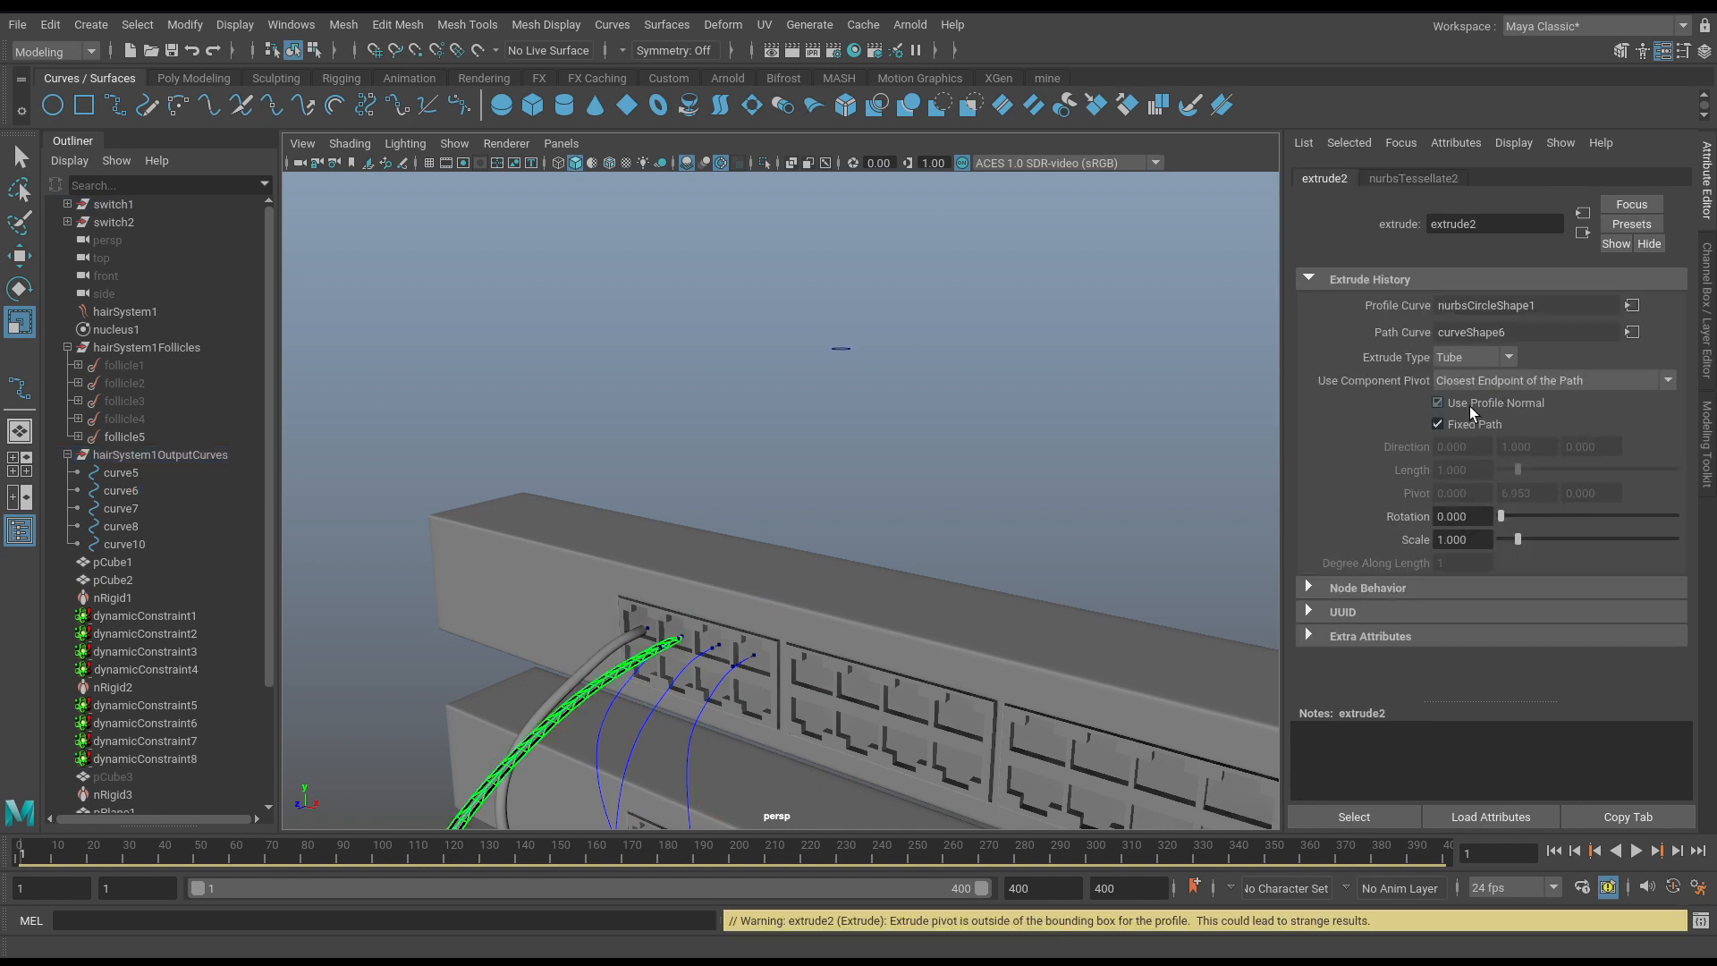
Set the curve6 extrusion to use Component Pivot, and extrude the profile circle along curve7 with the same pivot option.
left_click(1481, 380)
left_click(1494, 419)
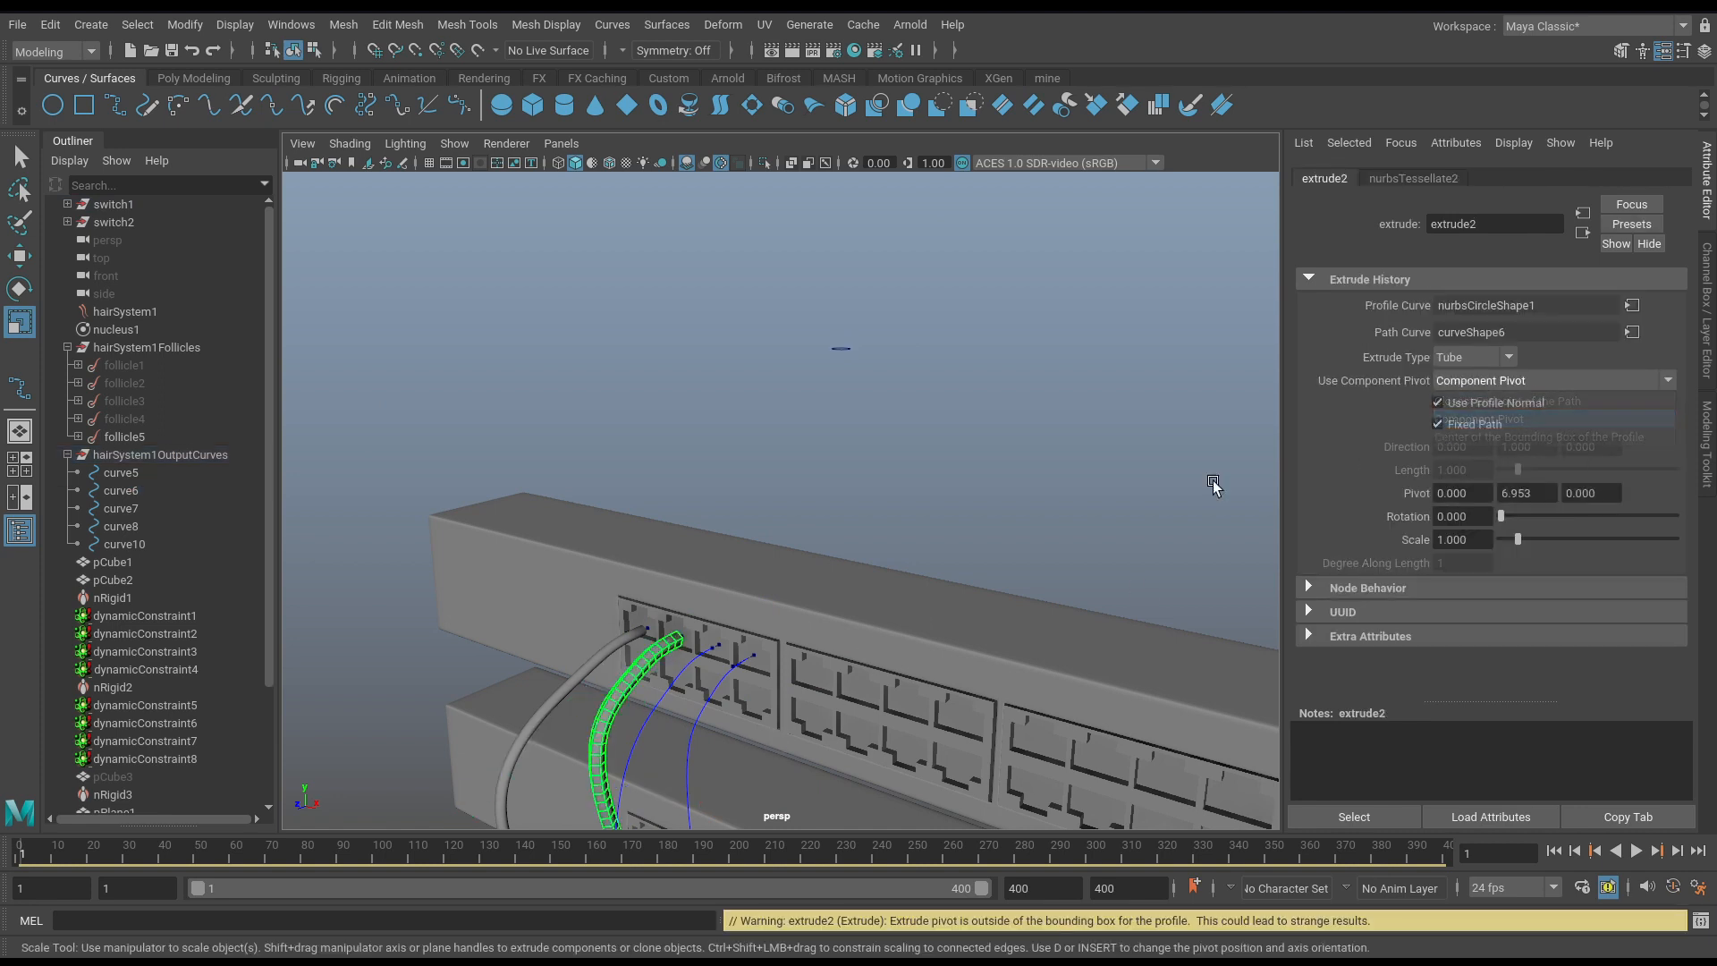
left_click(832, 346)
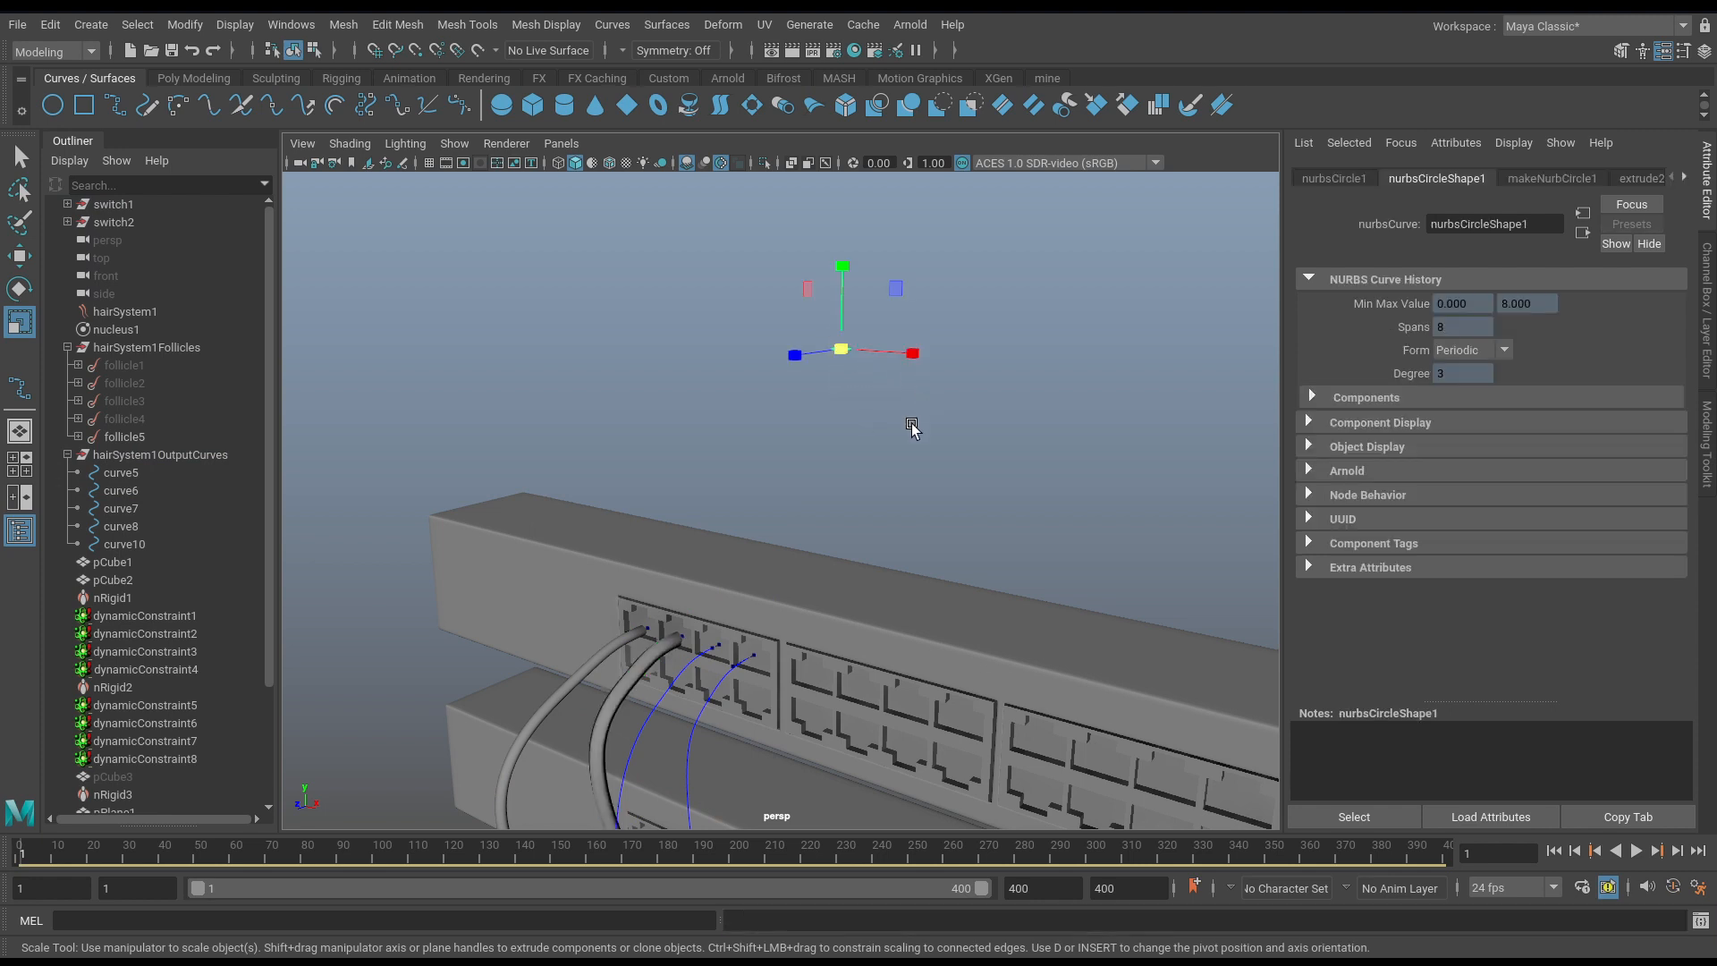
left_click(668, 684, "shift")
key("g")
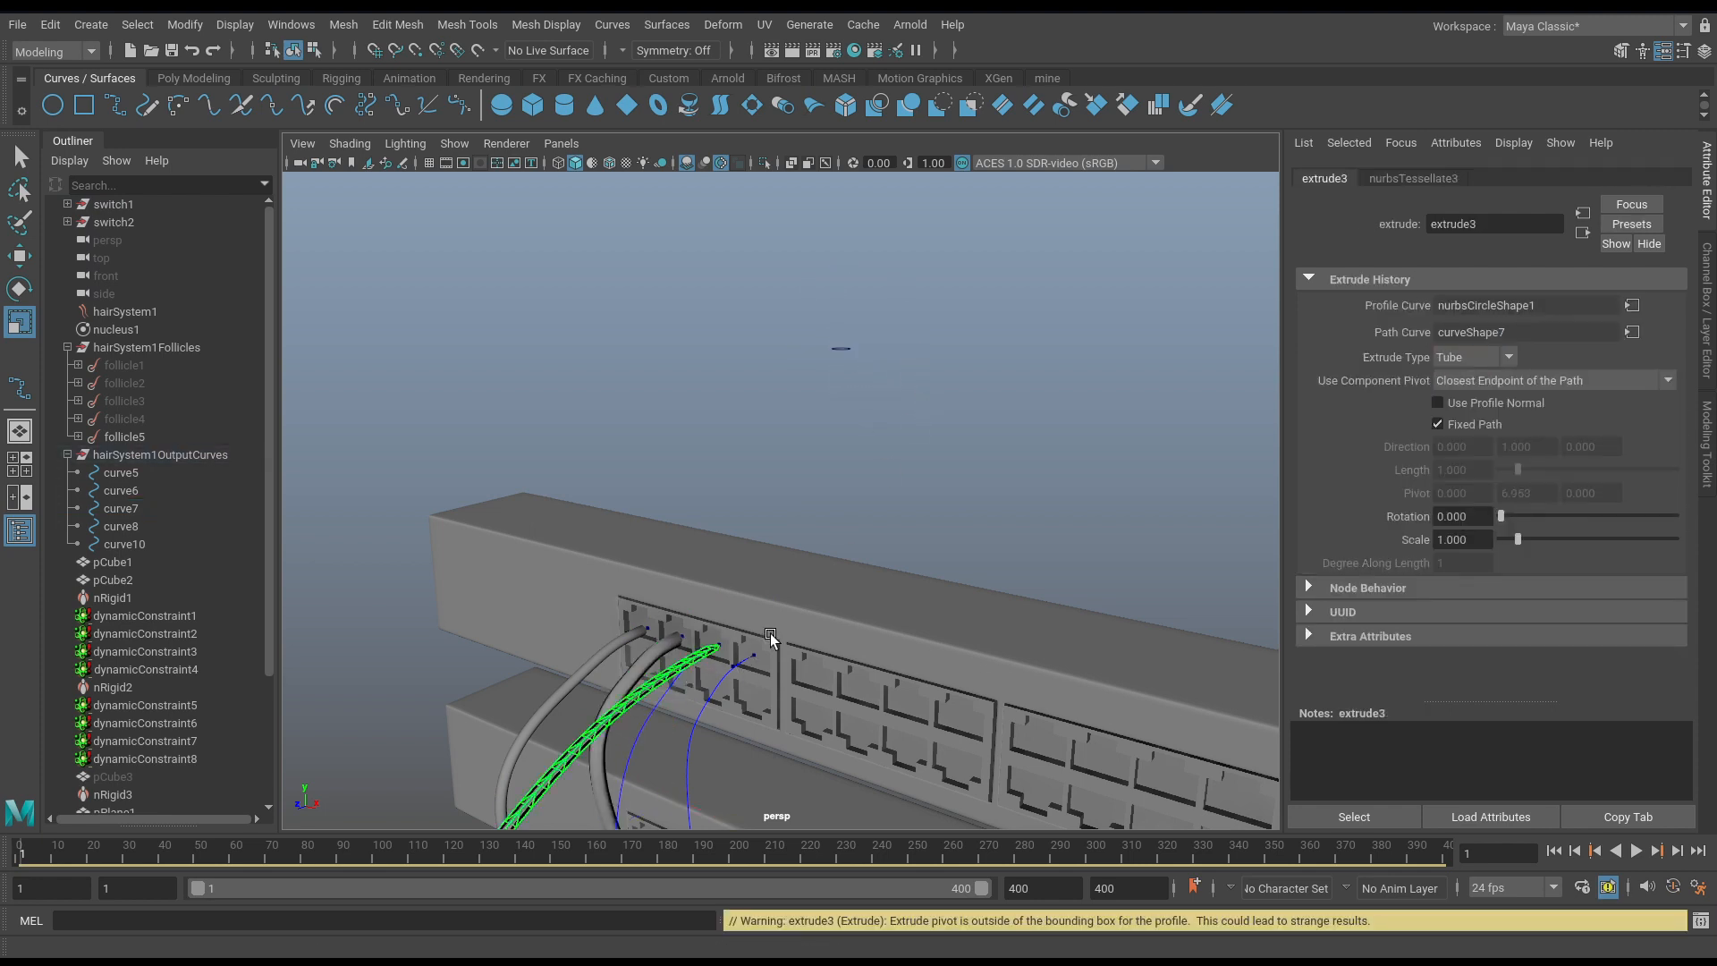
left_click(1499, 385)
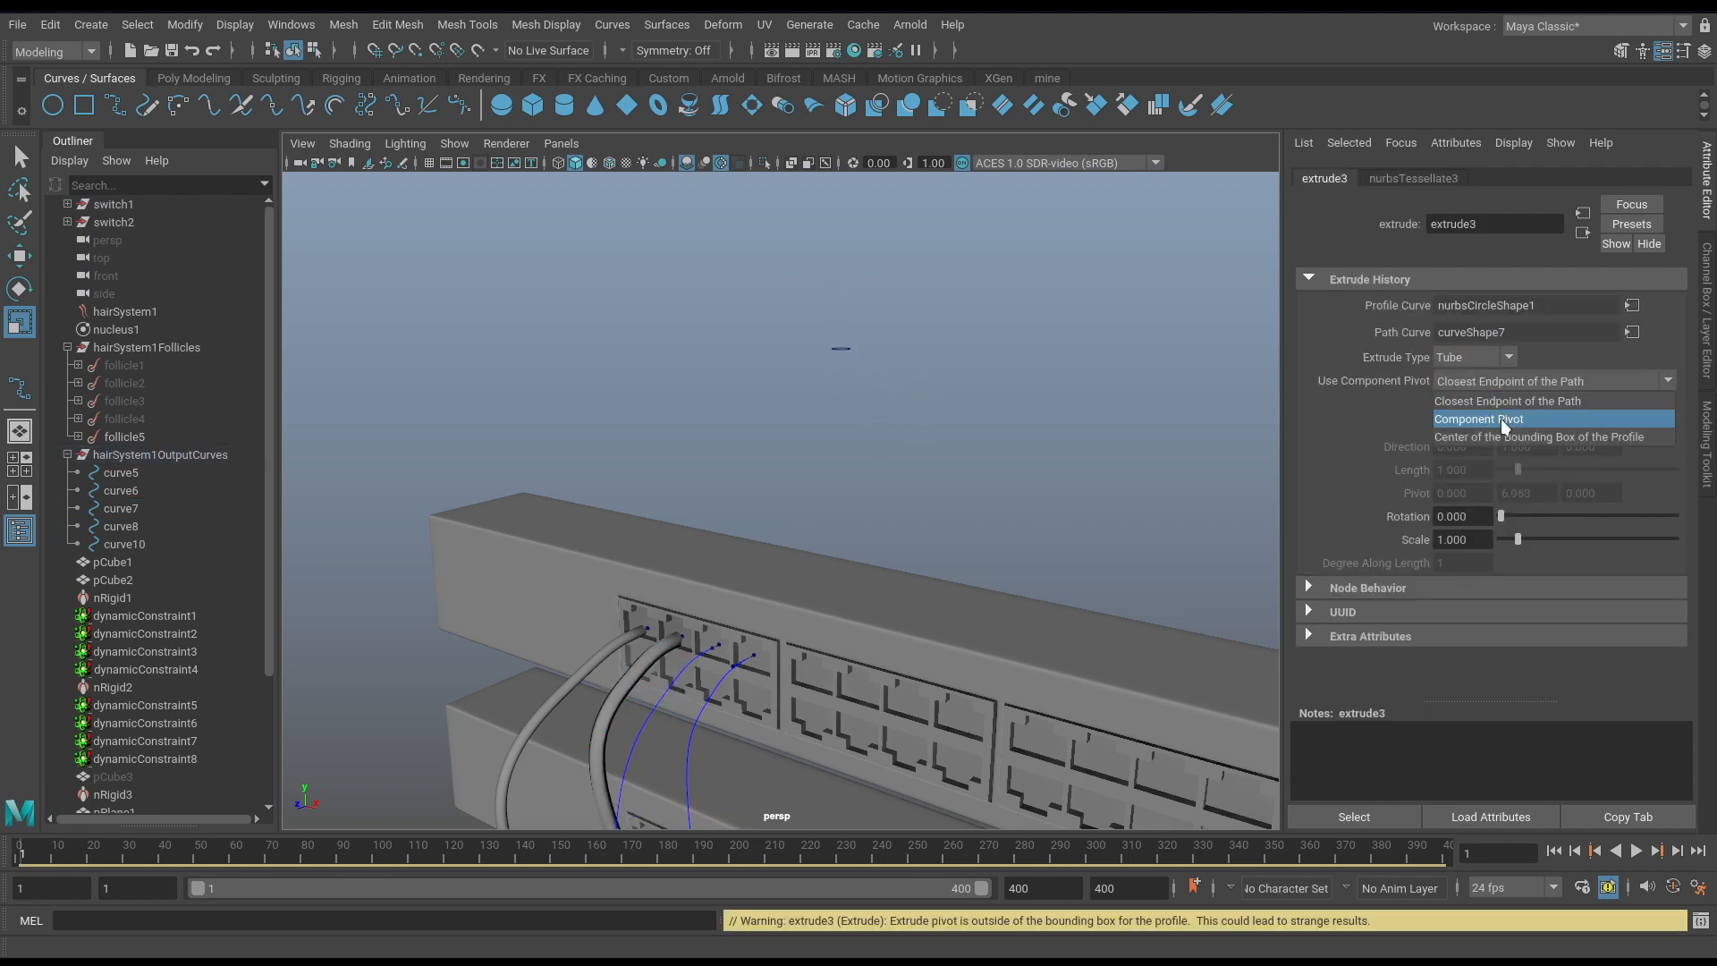
left_click(1501, 419)
left_click(841, 361)
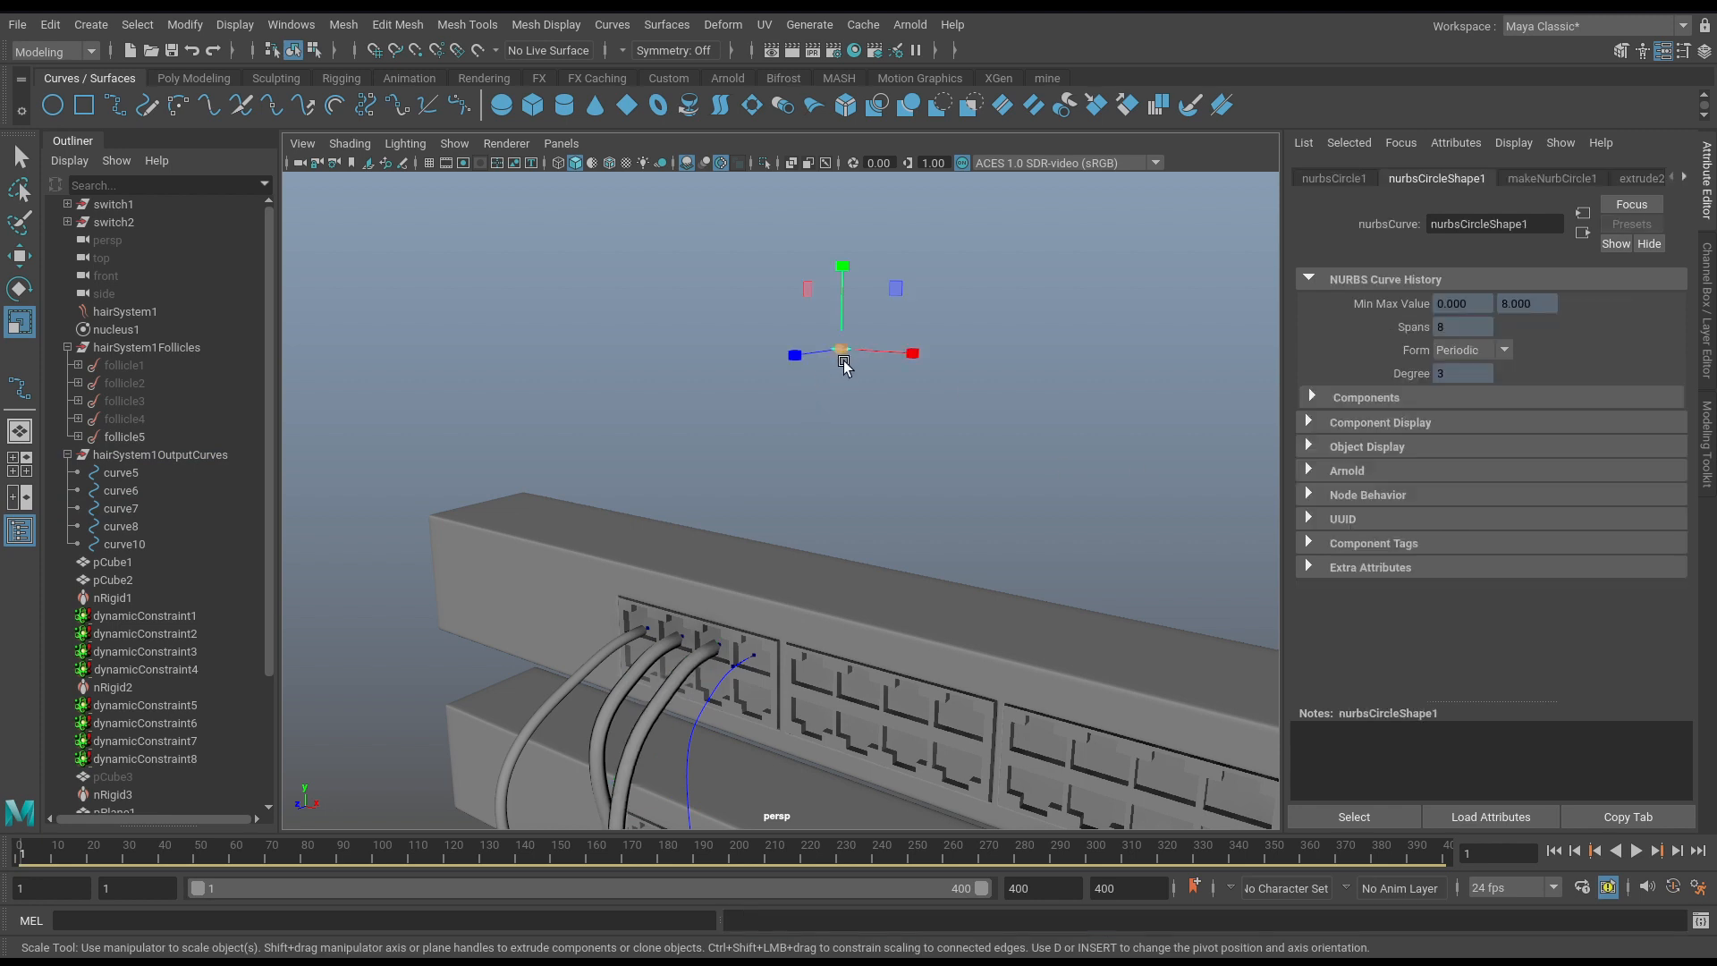
left_click(707, 698)
key("g")
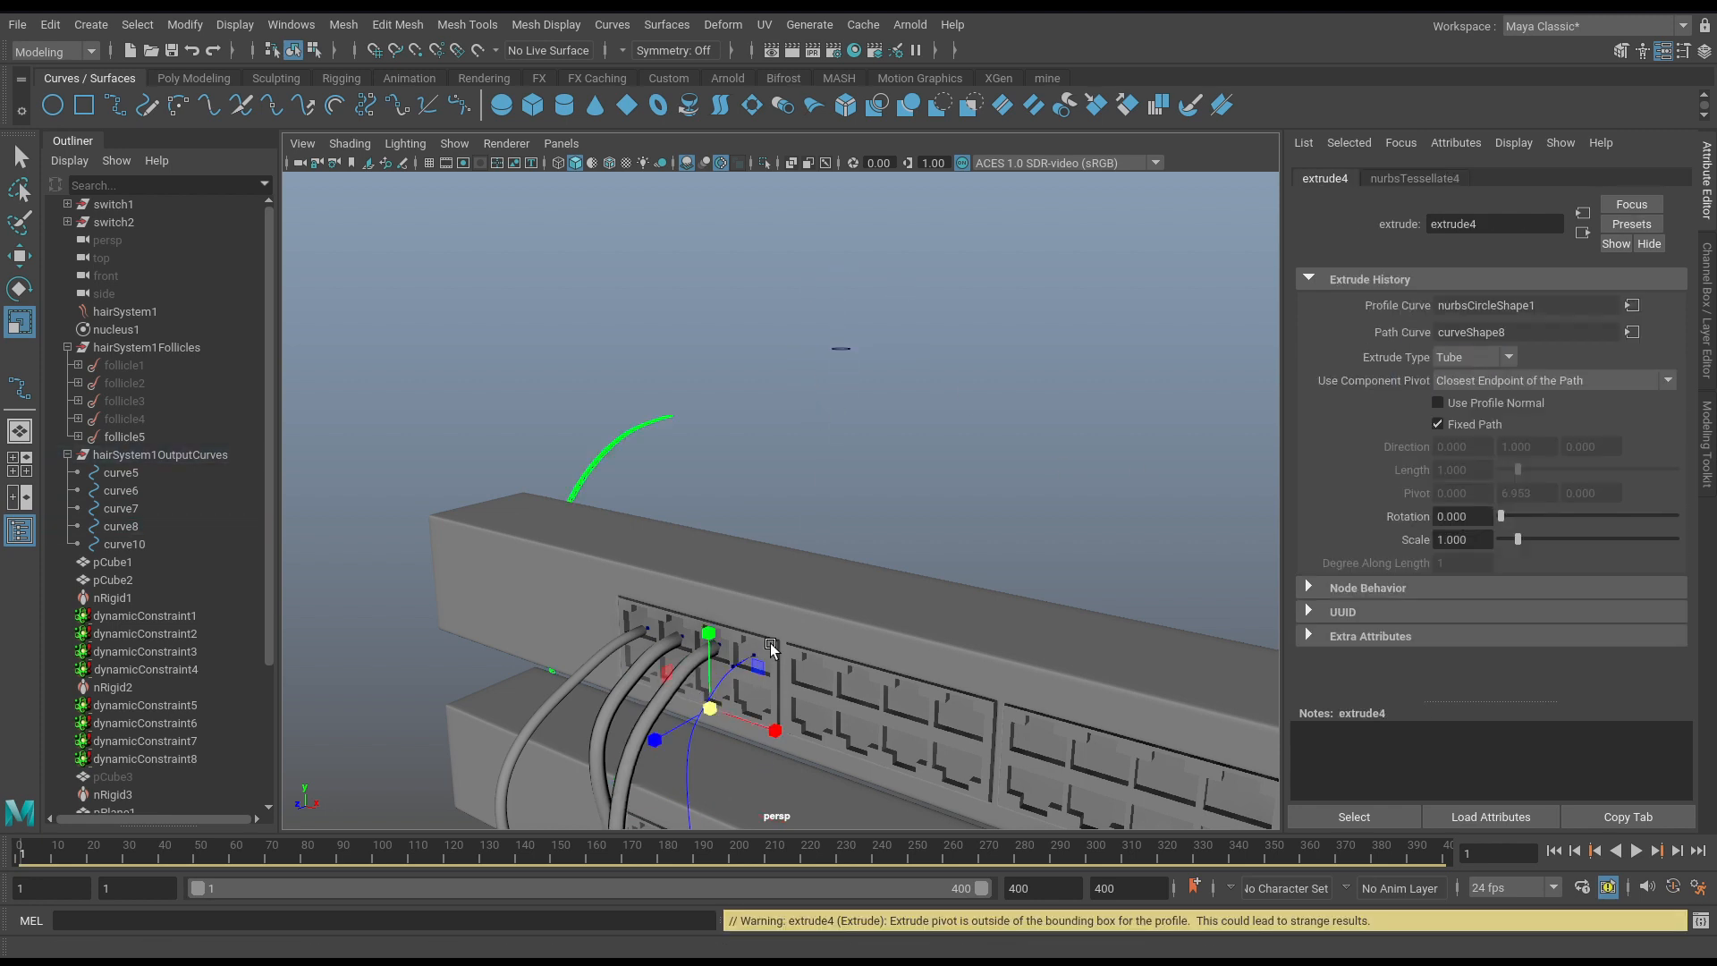
key("ctrl+z")
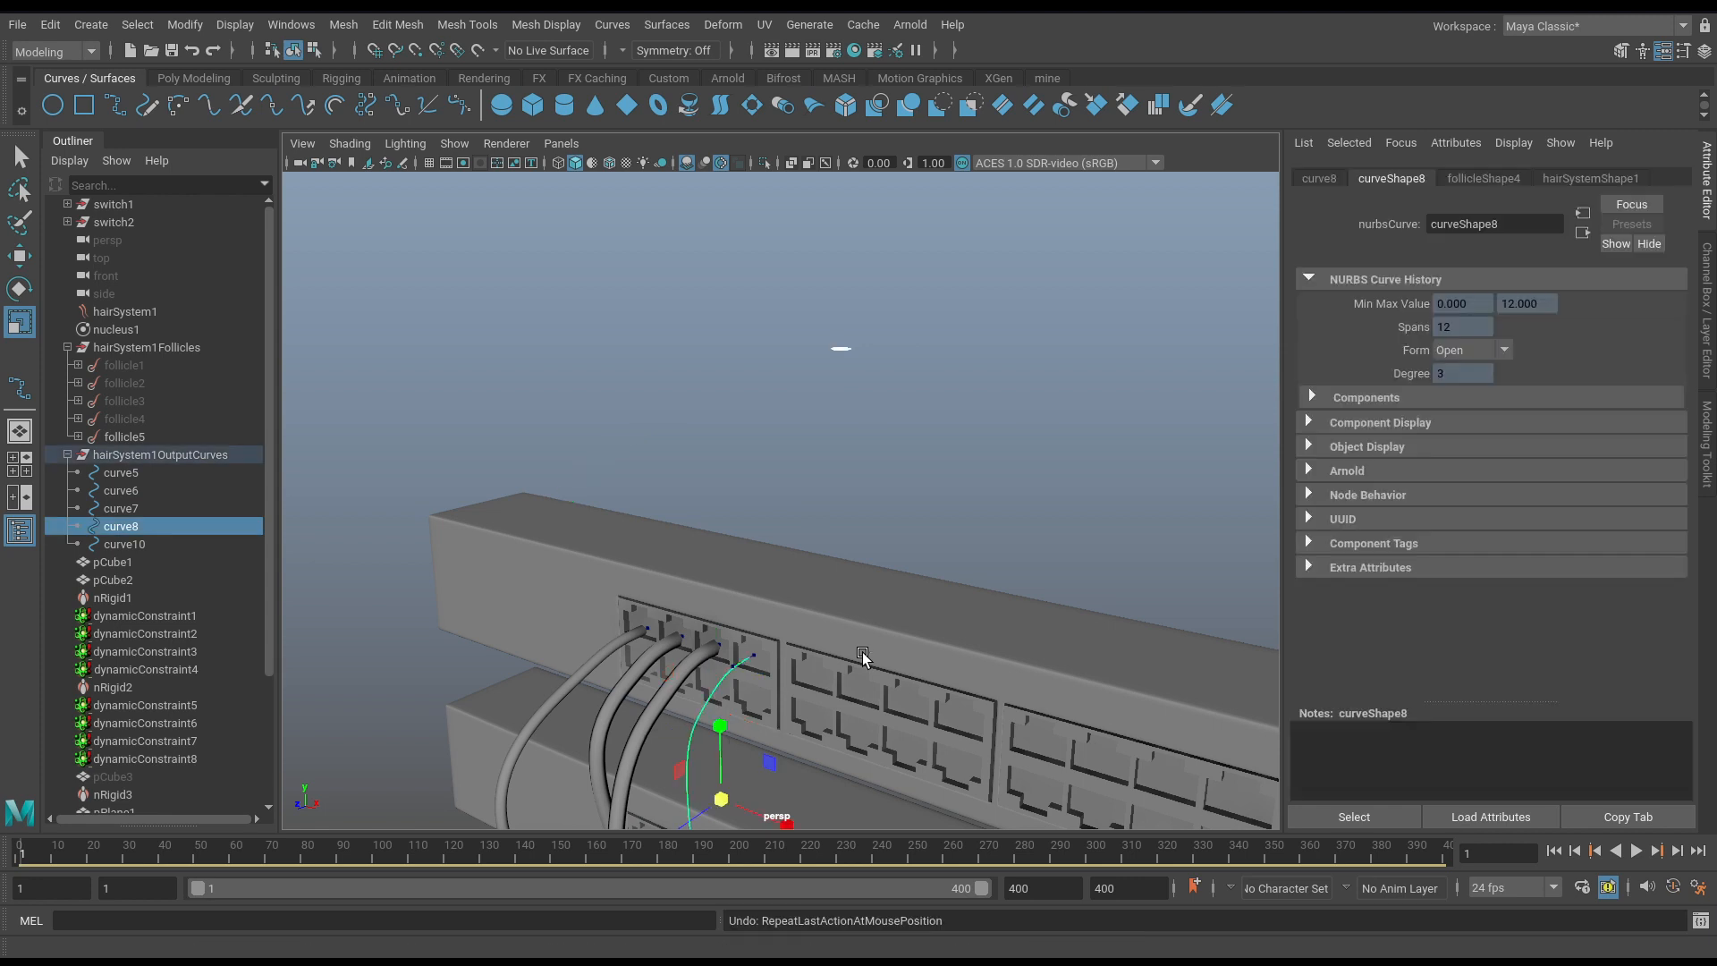
Extrude the profile circle along curve8 by repeating the last Extrude, and set its pivot to Component Pivot.
left_click(838, 350)
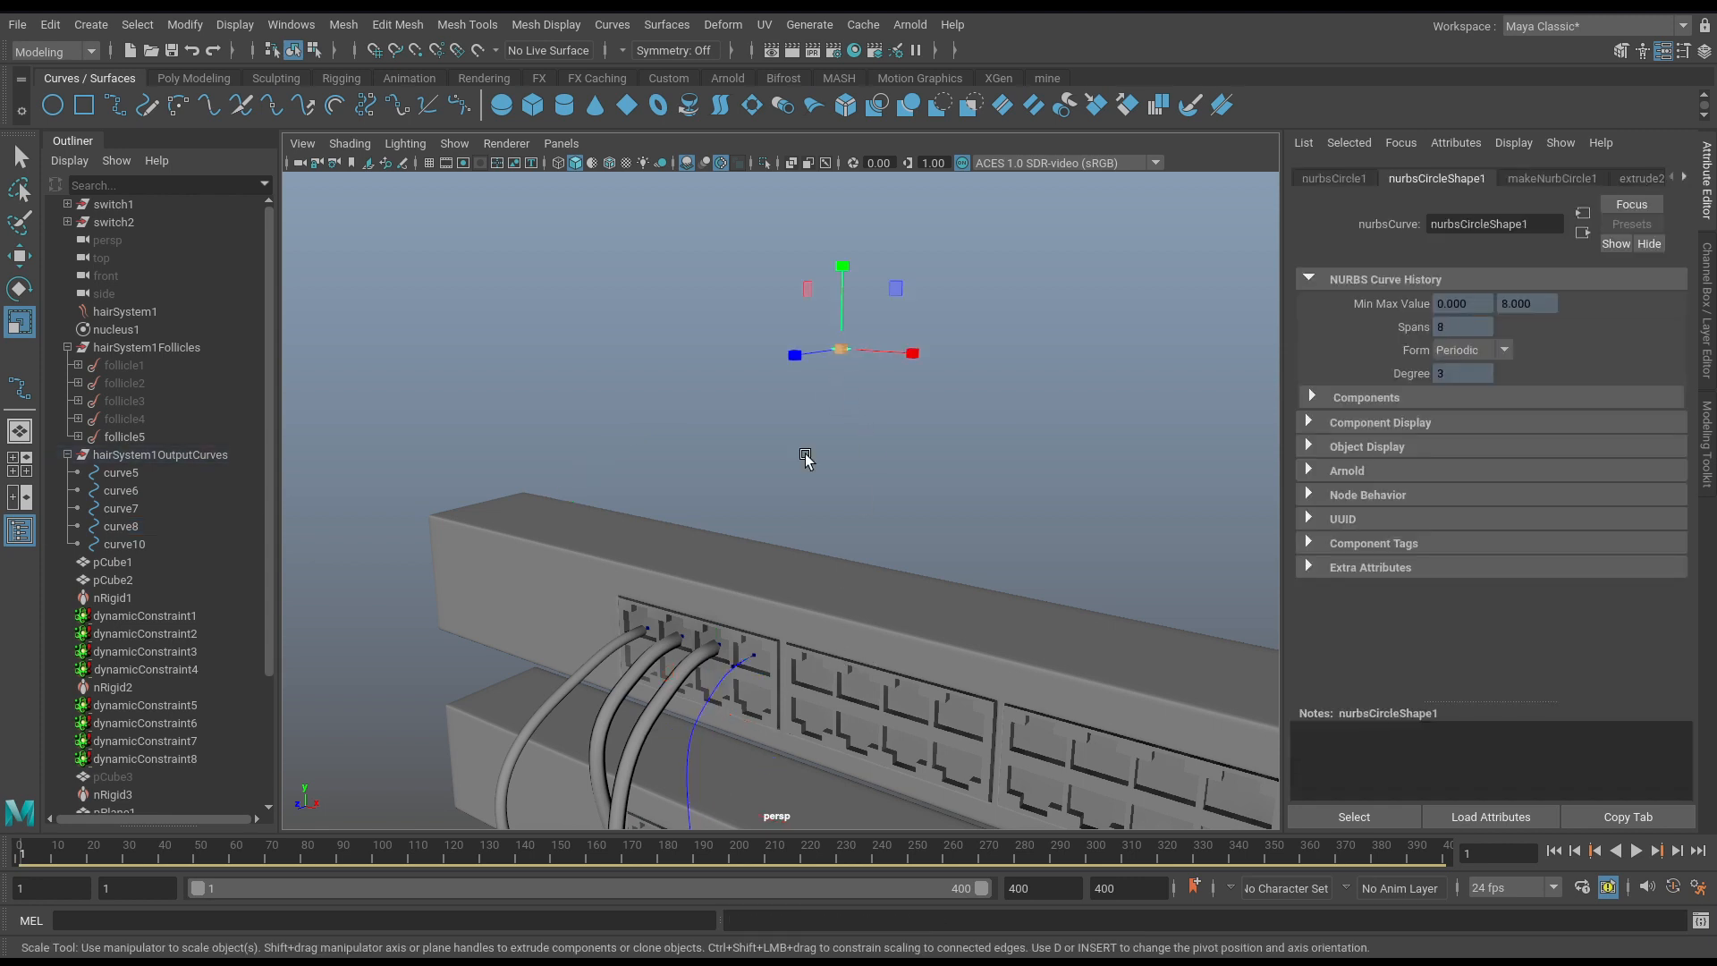
left_click(704, 693, "shift")
key("g")
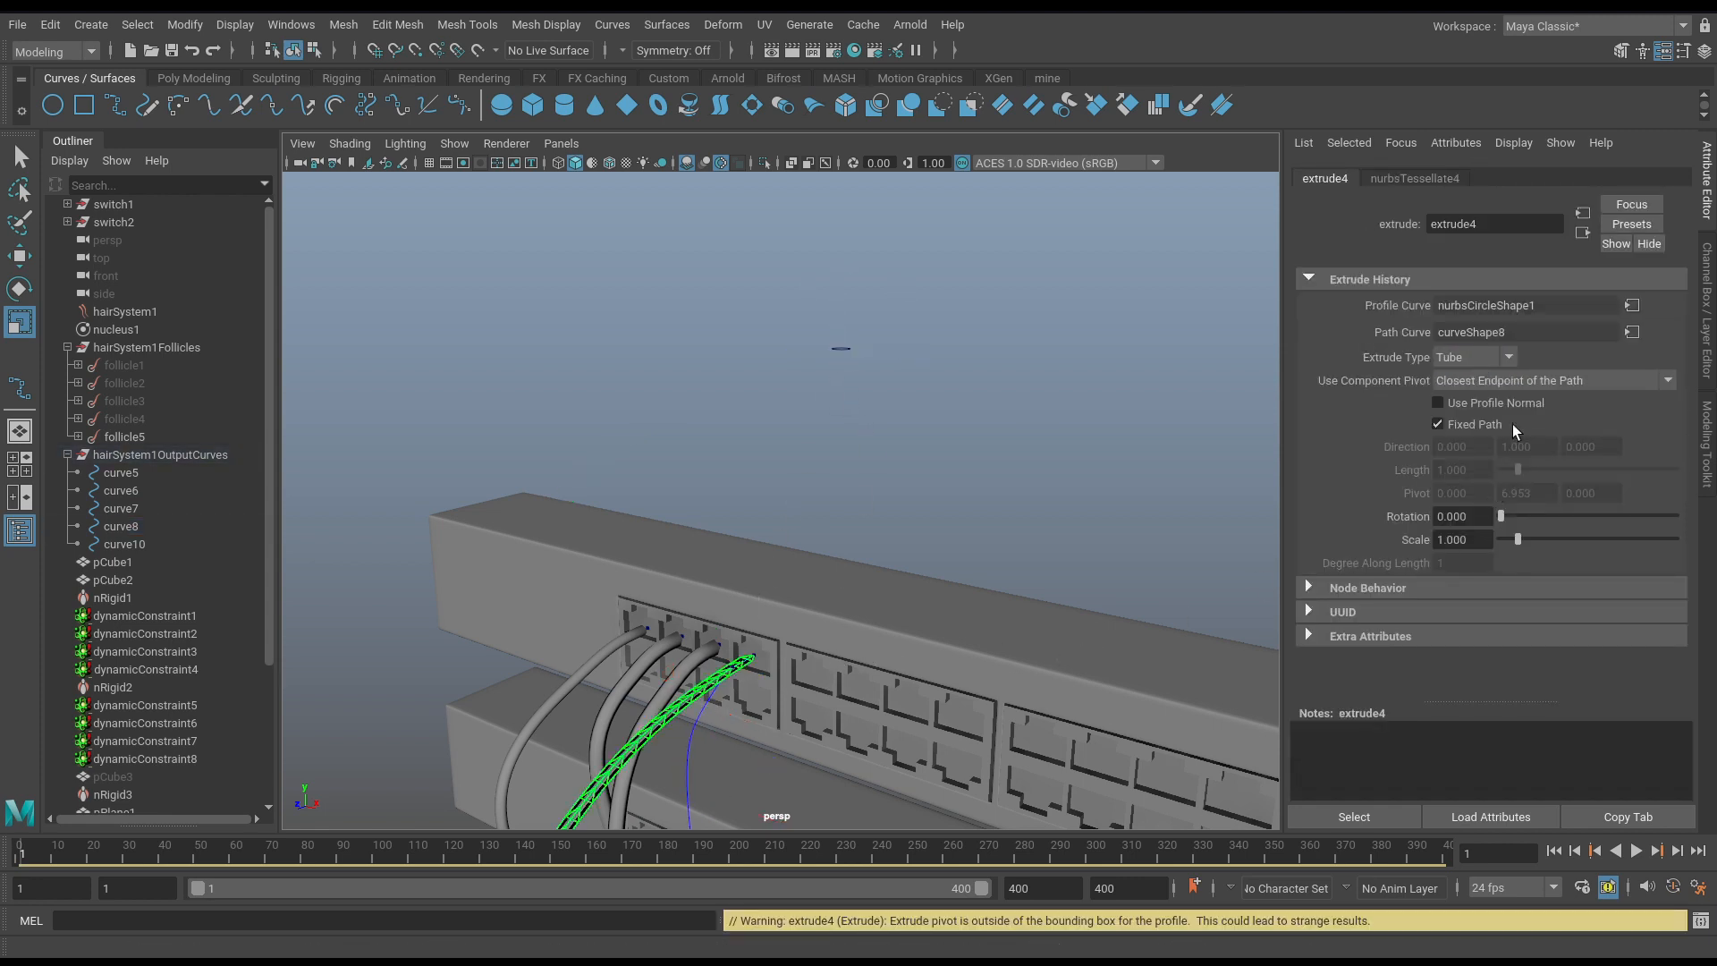
left_click(1492, 383)
left_click(1489, 419)
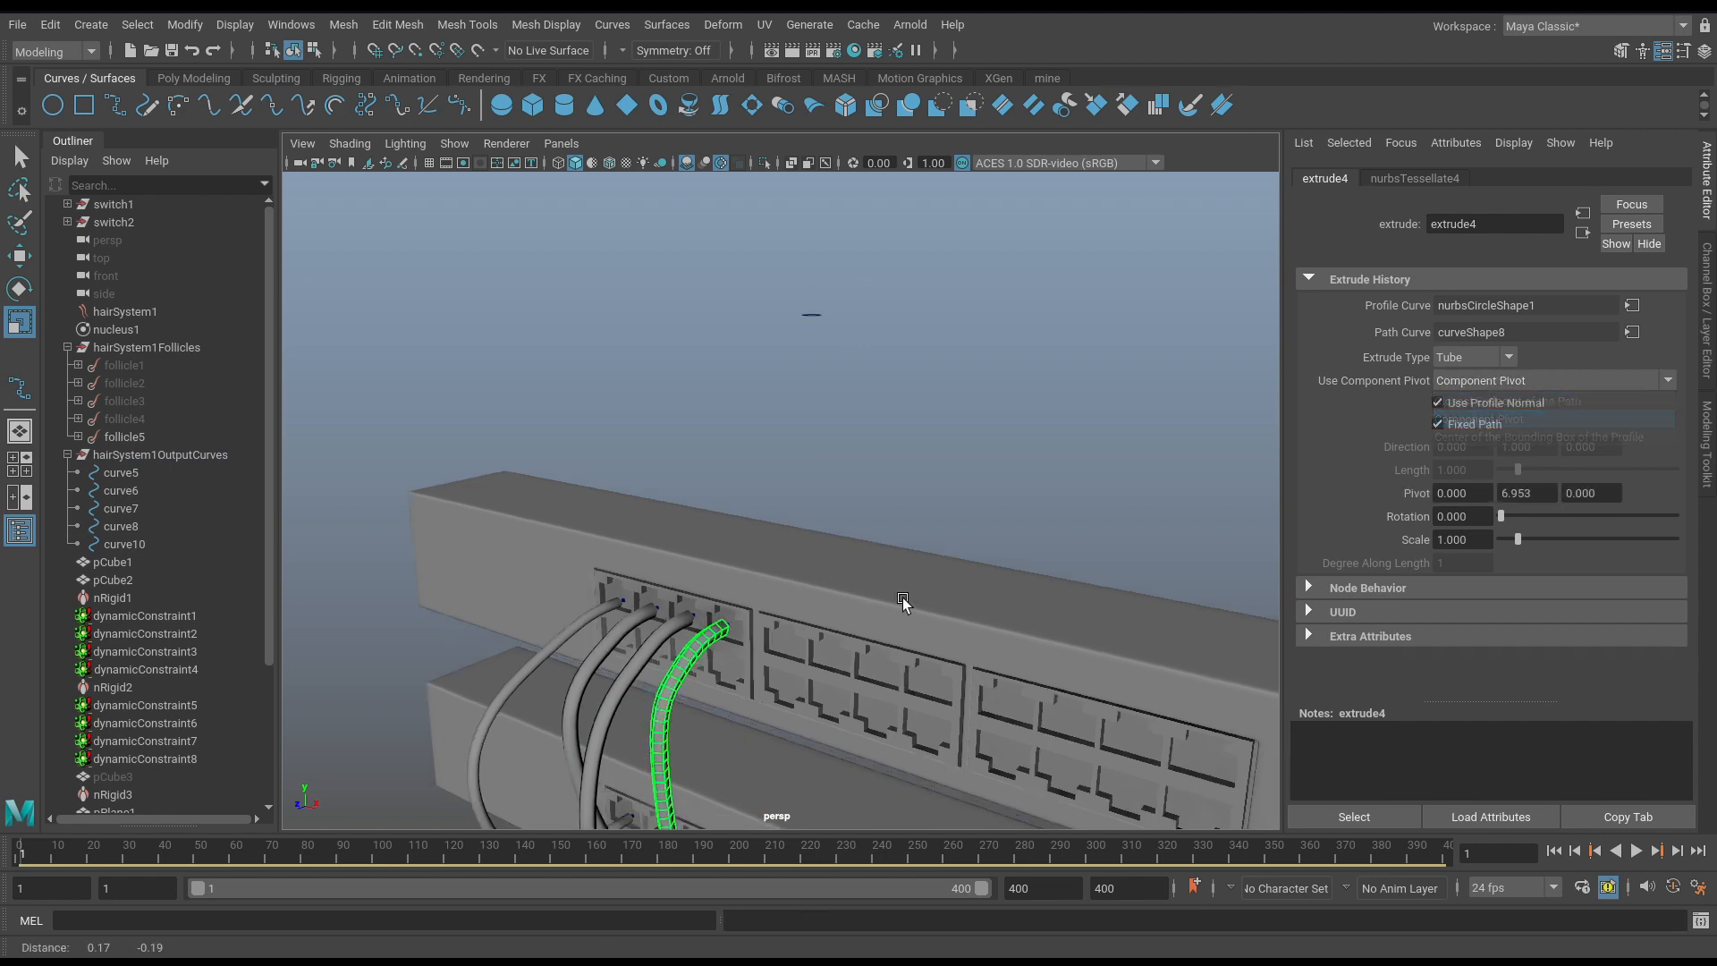
Extrude the profile circle along curve10, the loose hanging cable, and set its pivot to Component Pivot.
scroll(707, 529, "down", 4)
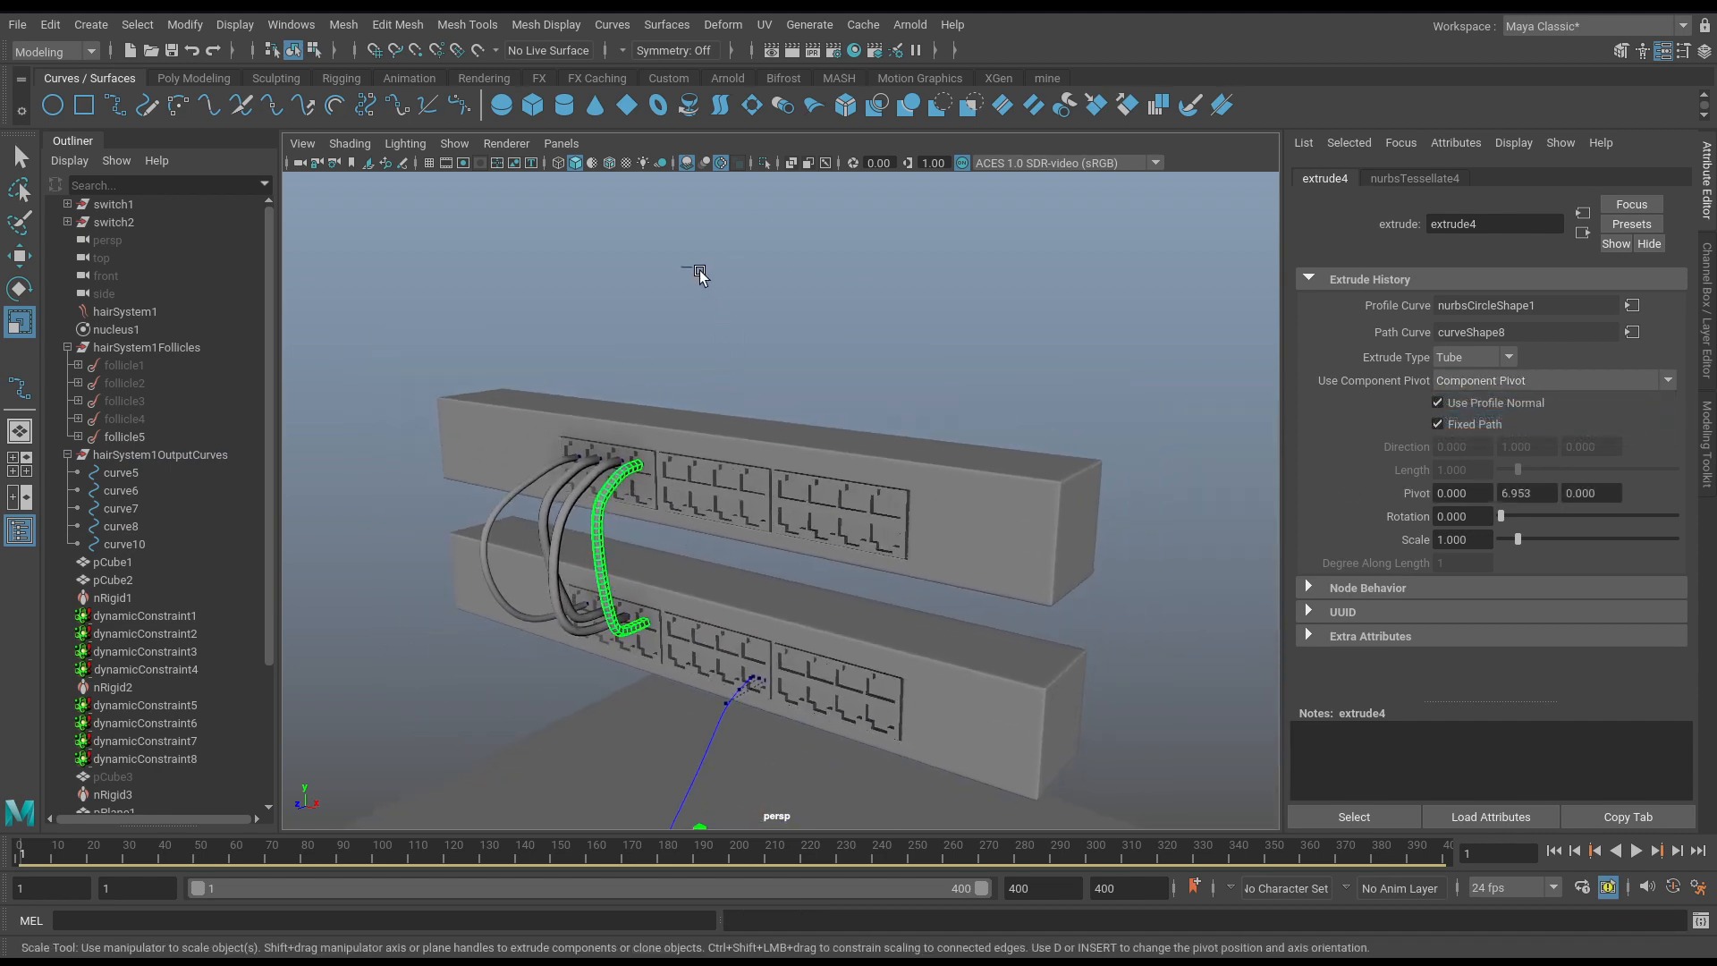
left_click(688, 271)
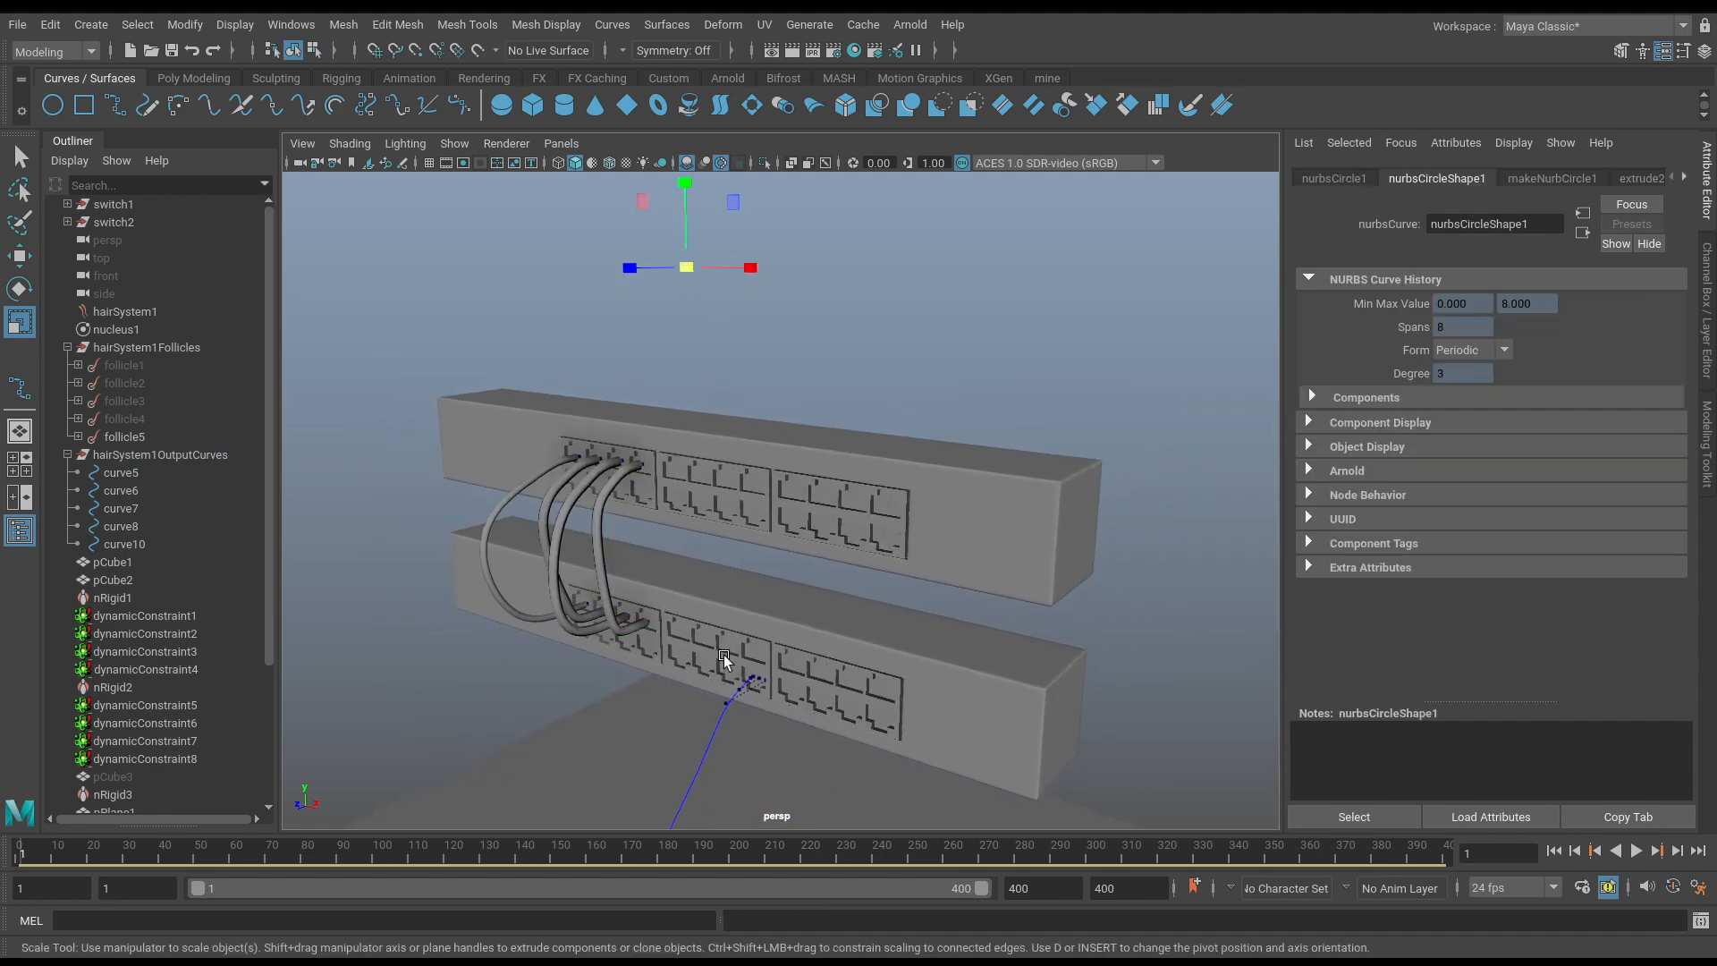
left_click(719, 717)
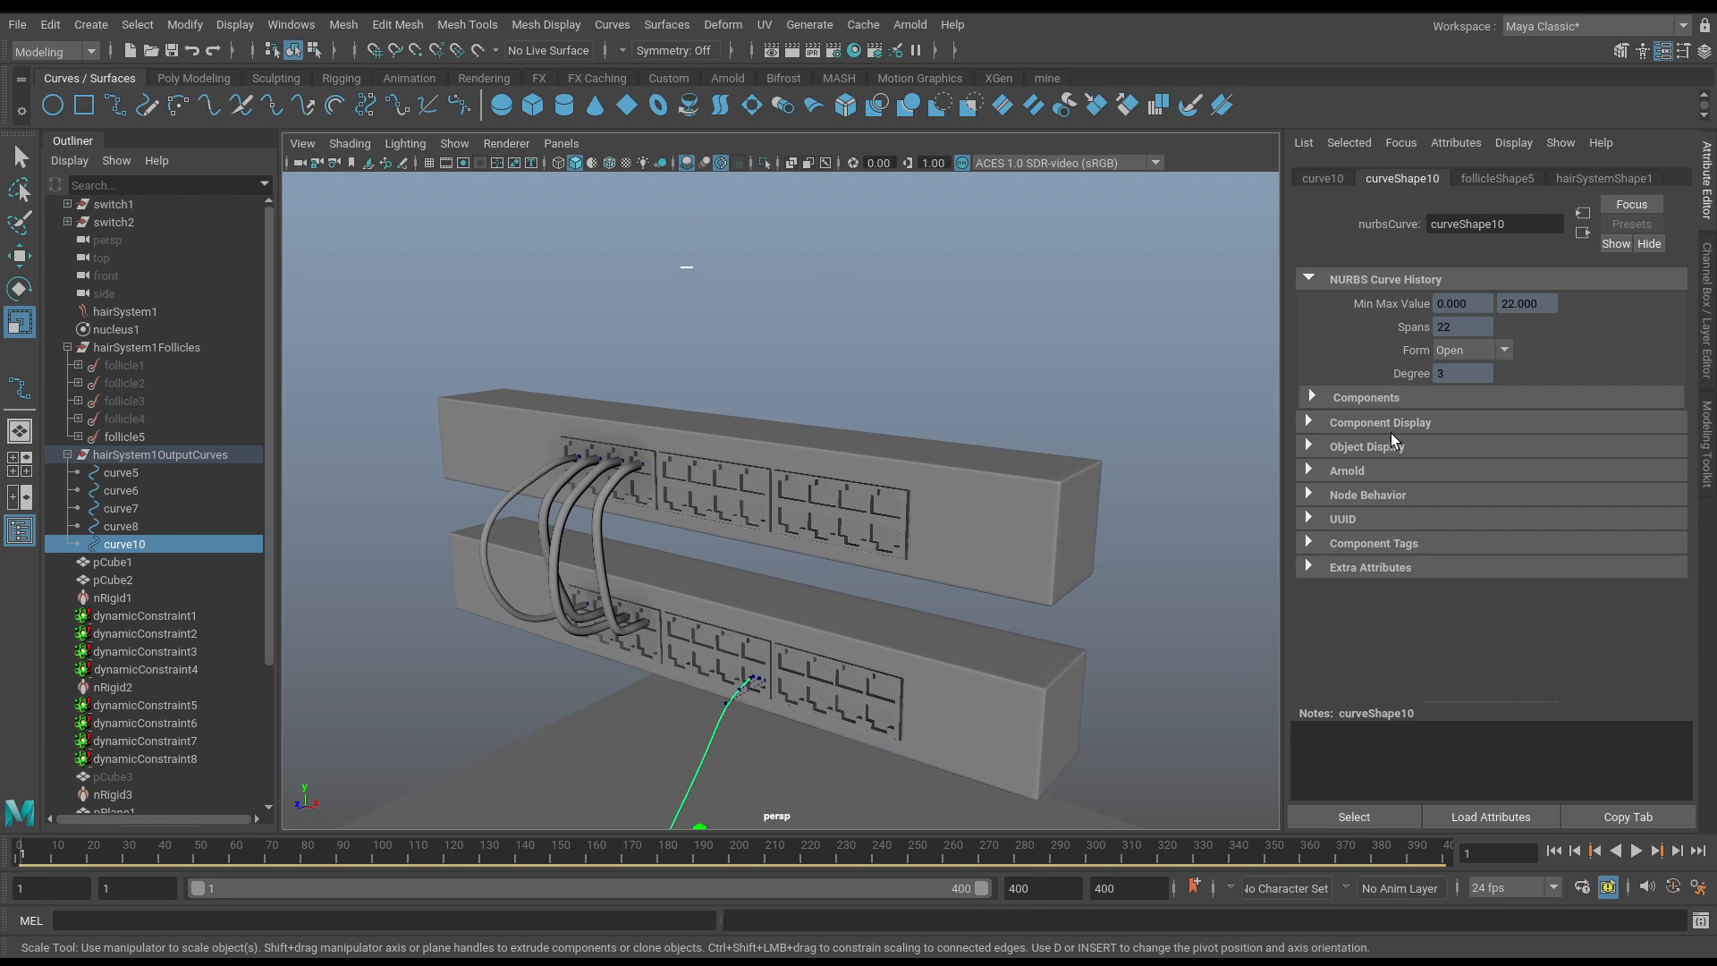
key("g")
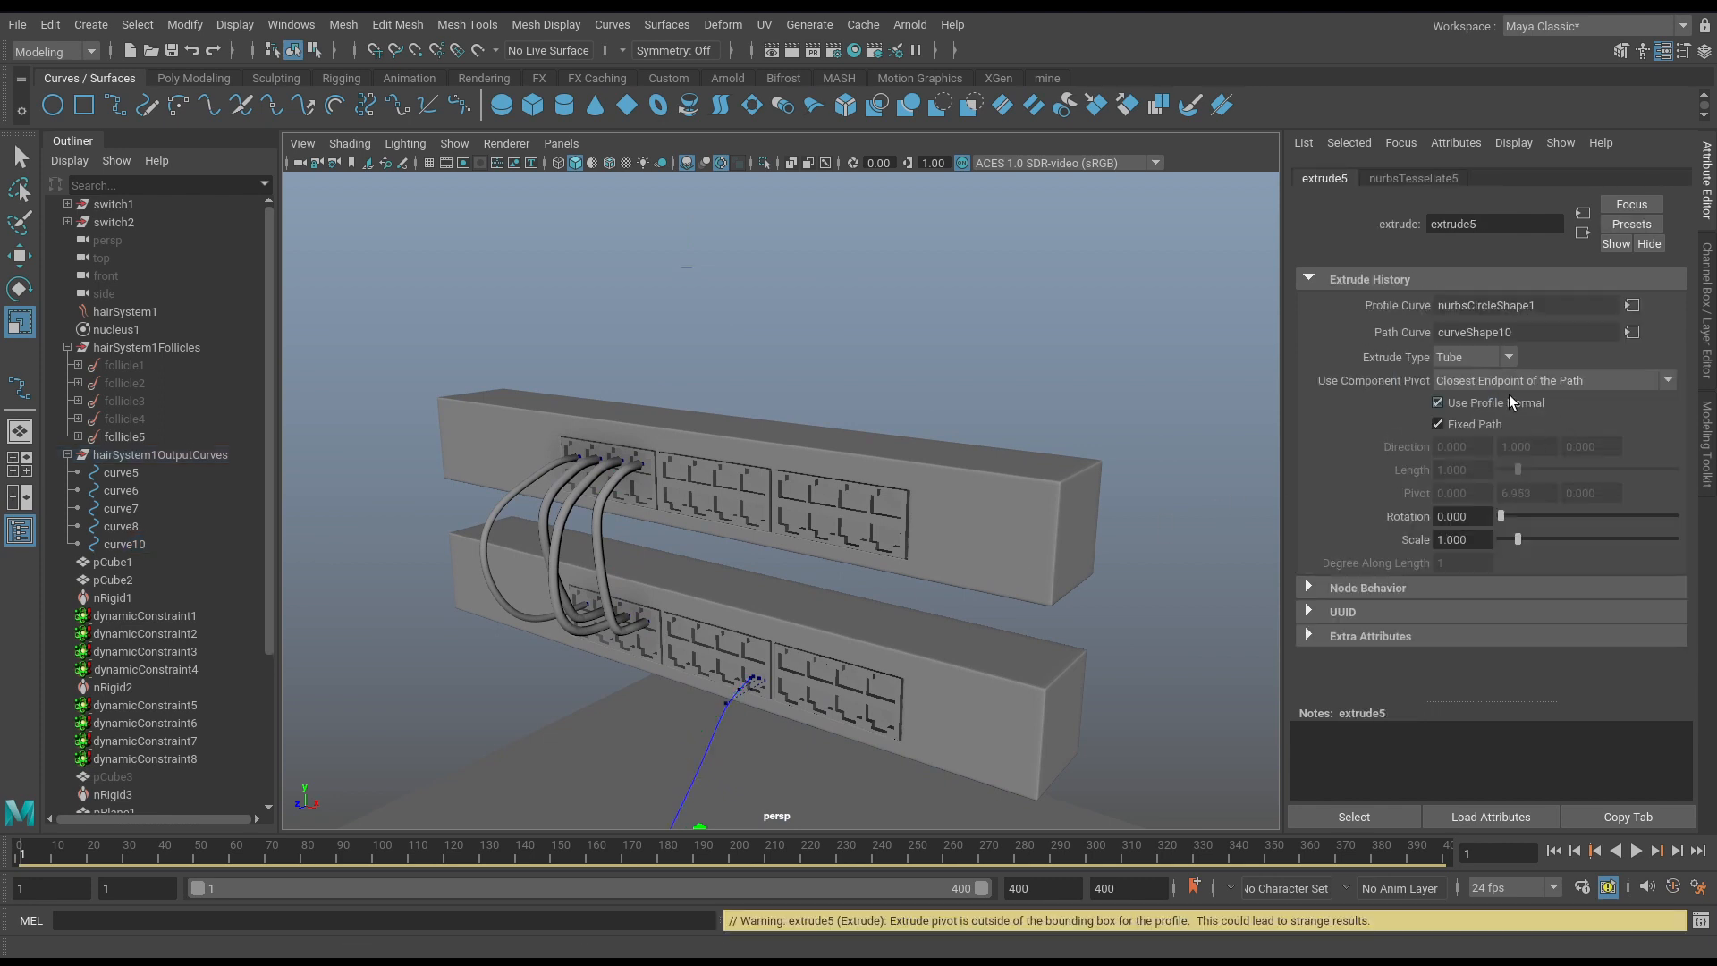
left_click(1496, 378)
left_click(1467, 419)
Turn on smooth mesh preview for the three new cables between the switches and for the hanging cable.
middle_click_drag(888, 524, 930, 322, "alt")
left_click_drag(881, 443, 939, 424, "alt")
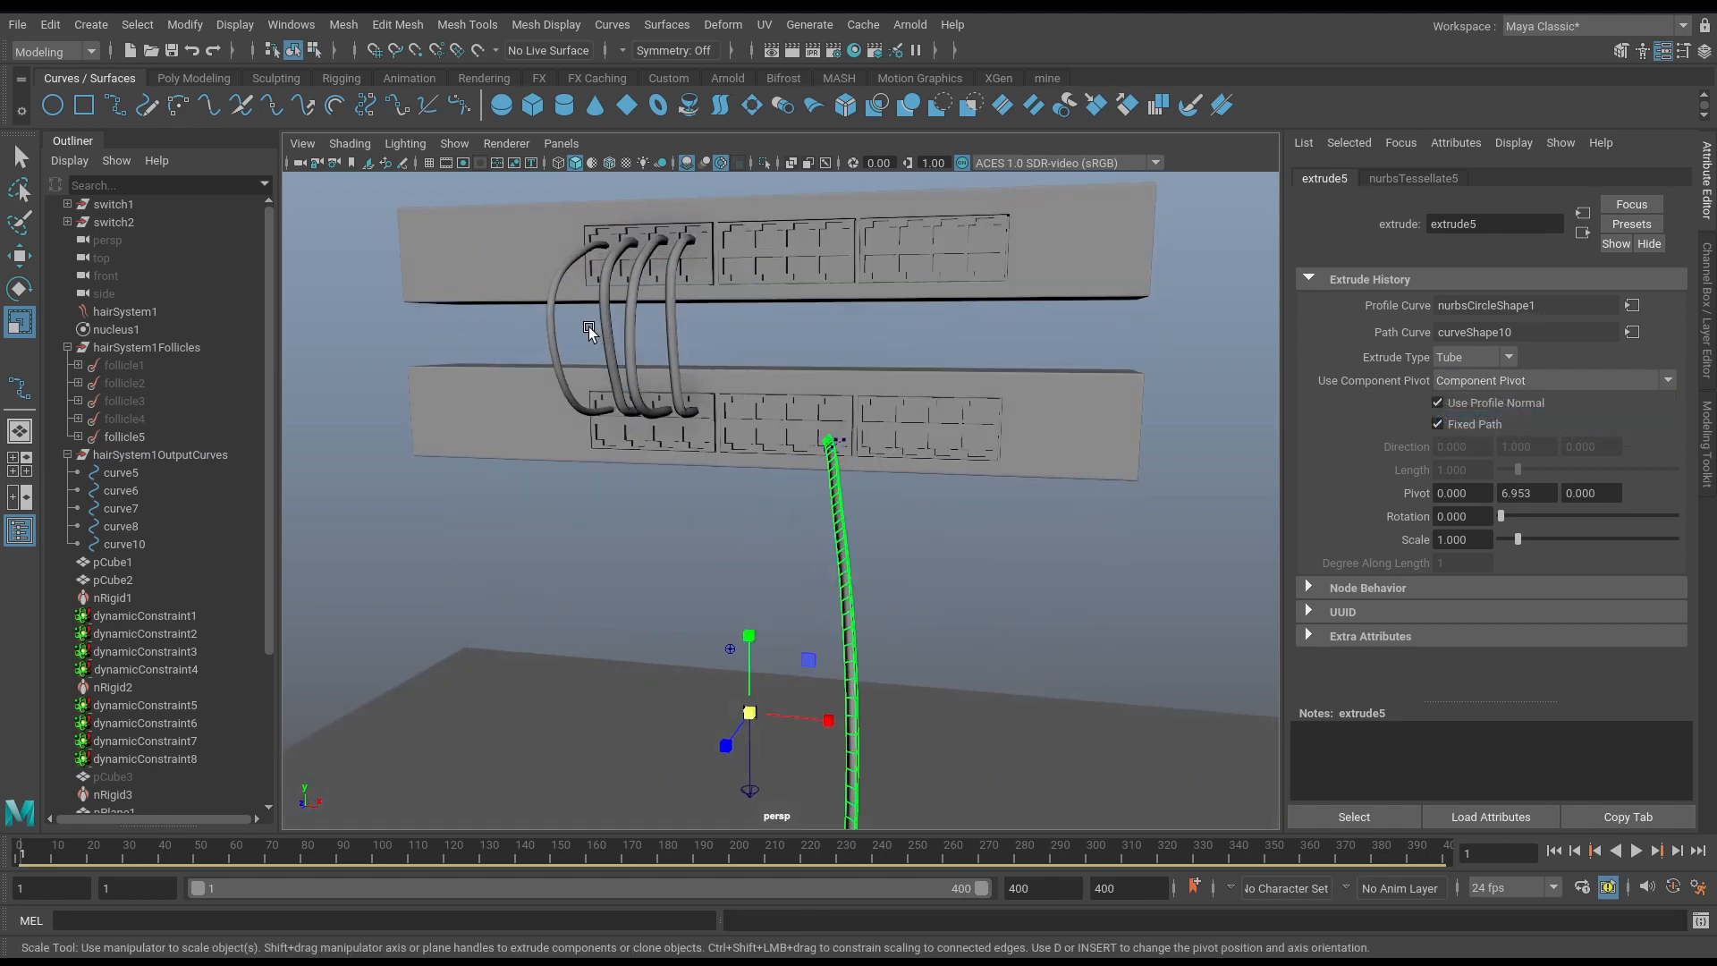
left_click_drag(589, 326, 780, 355)
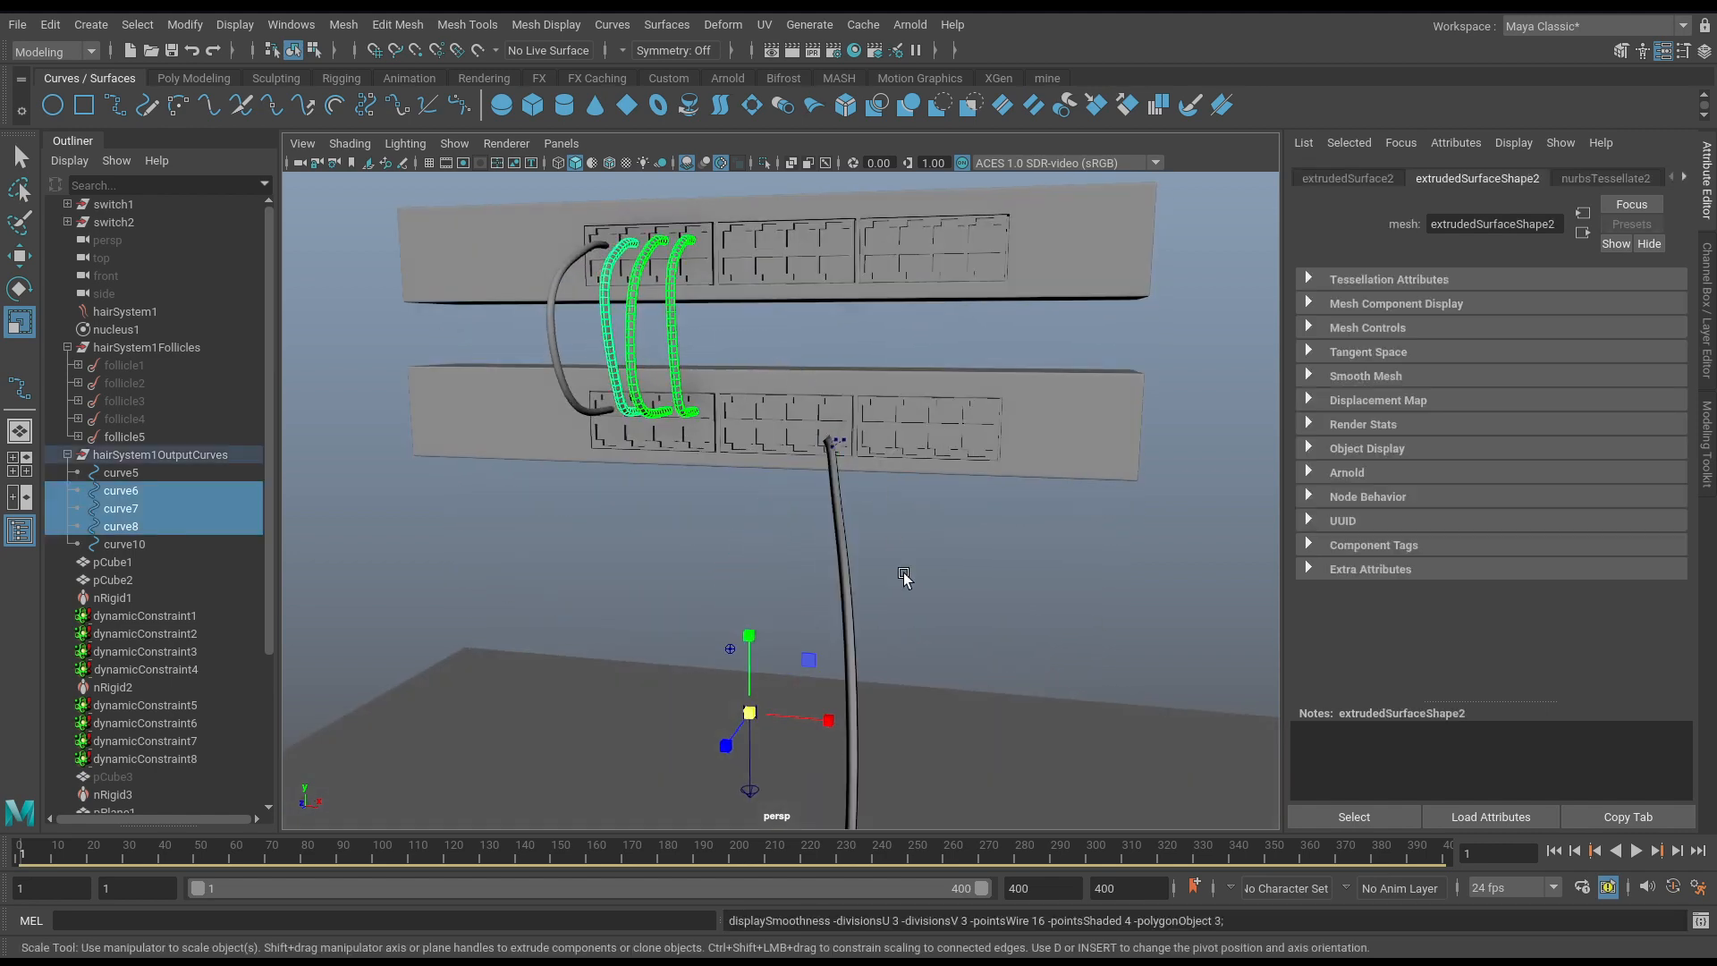
left_click_drag(780, 521, 911, 589)
Scale the profile circle uniformly to about 0.053 to adjust the thickness of all the cables.
left_click_drag(1036, 619, 817, 716, "alt")
right_click_drag(816, 716, 954, 572, "alt")
right_click_drag(702, 577, 984, 662, "alt")
middle_click_drag(984, 662, 1129, 678, "alt")
left_click_drag(1130, 677, 958, 447, "alt")
left_click(866, 314)
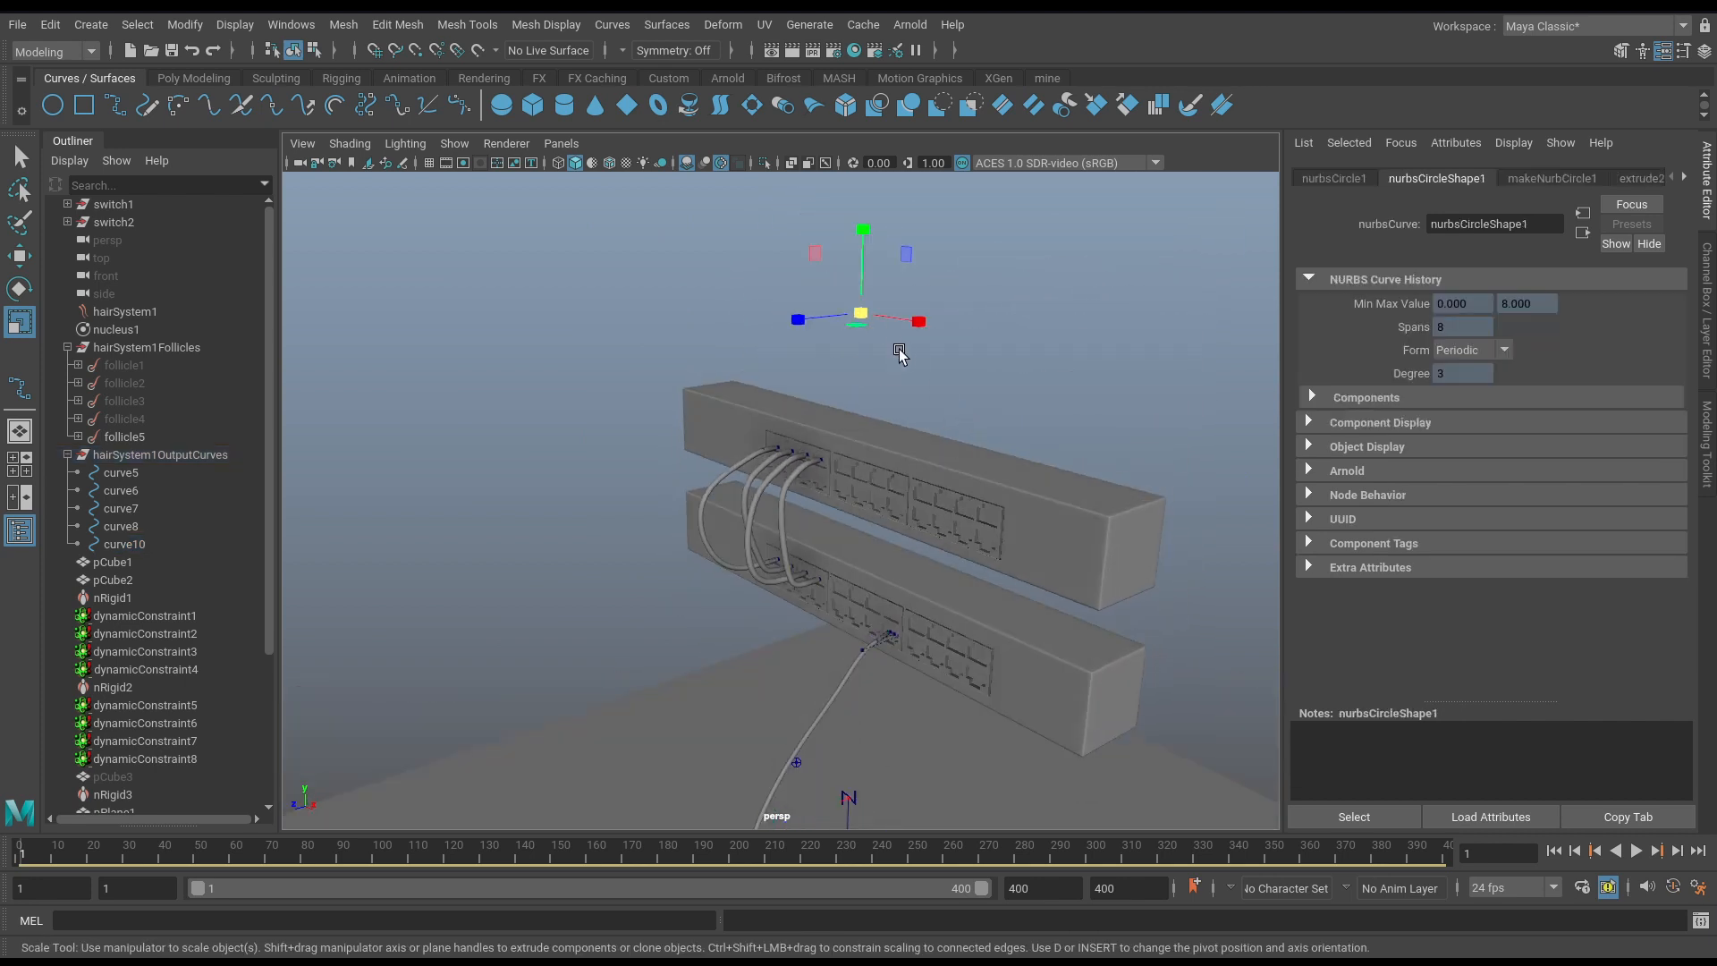
left_click_drag(867, 324, 875, 408, "alt")
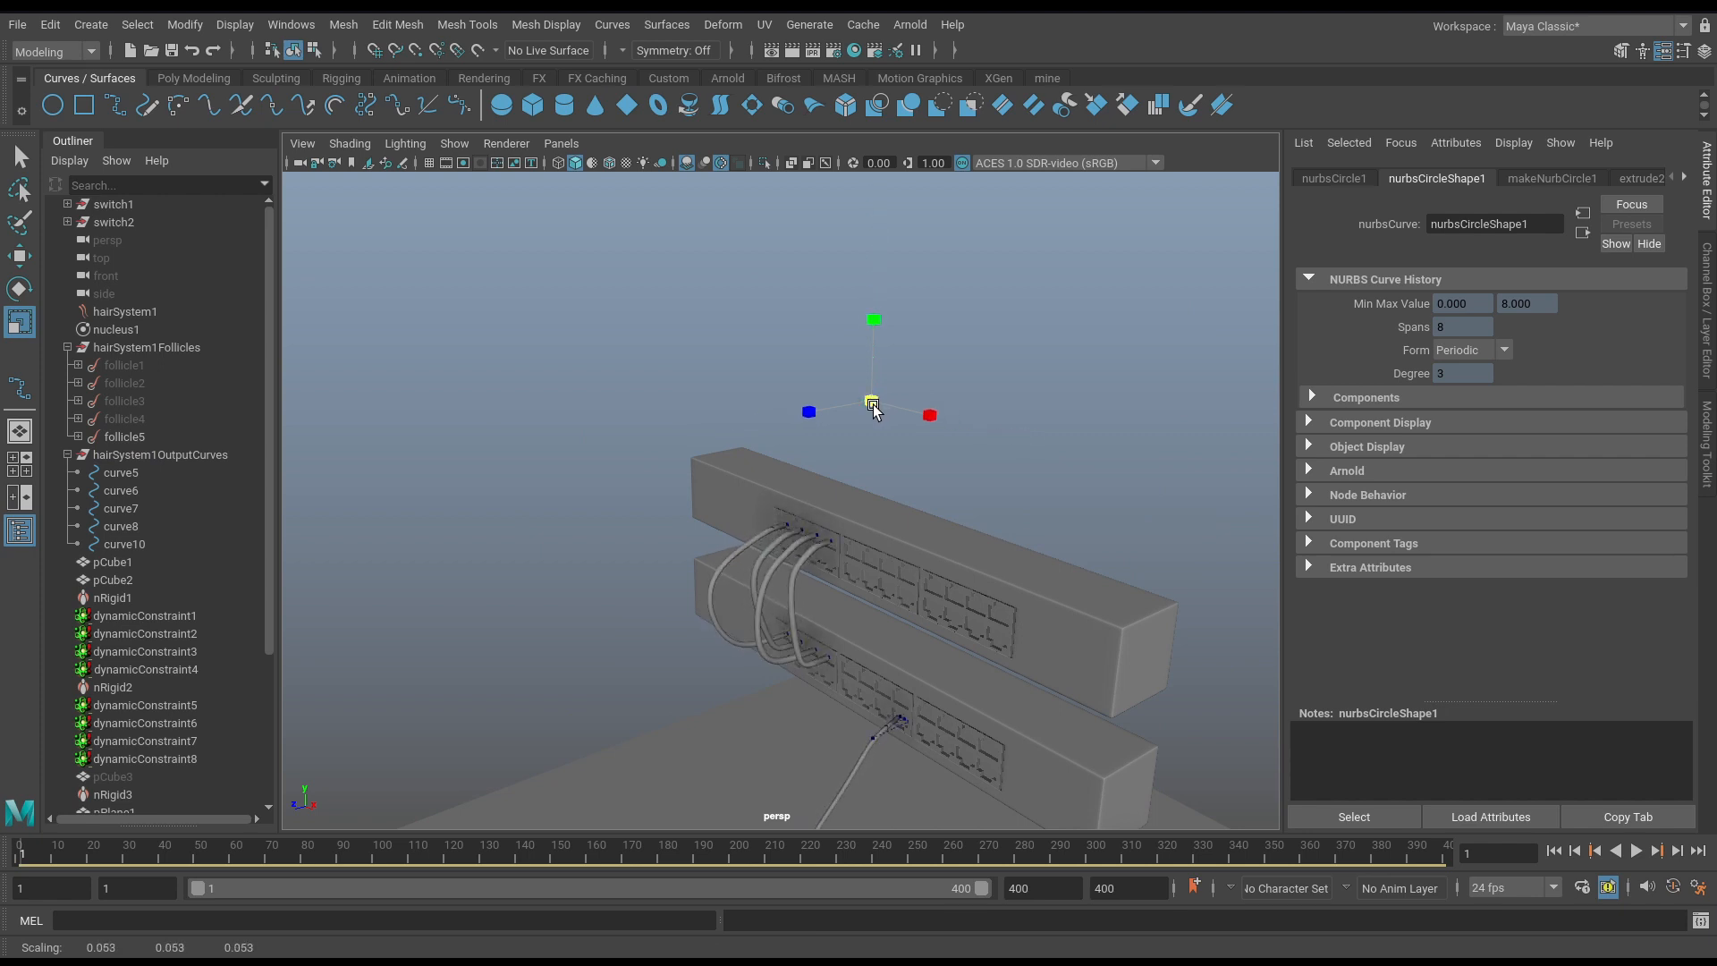
Play the simulation to check all the extruded cables, stop it, and return to frame 1.
left_click_drag(876, 568, 1039, 367, "alt")
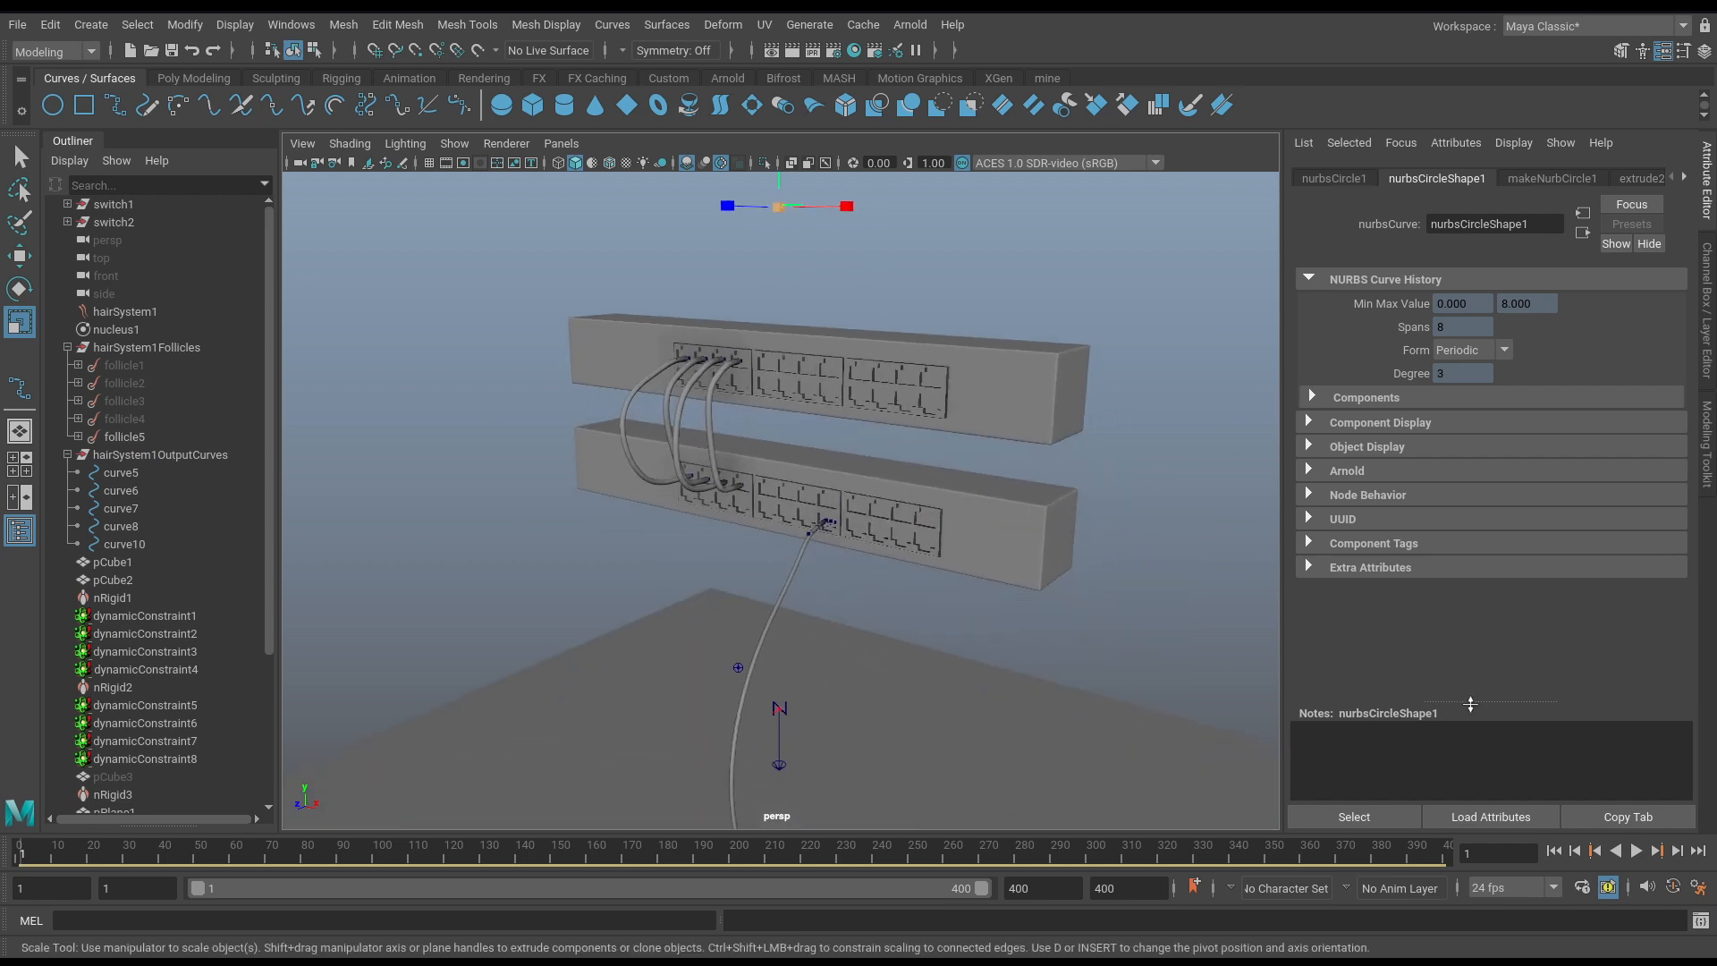
left_click(1635, 851)
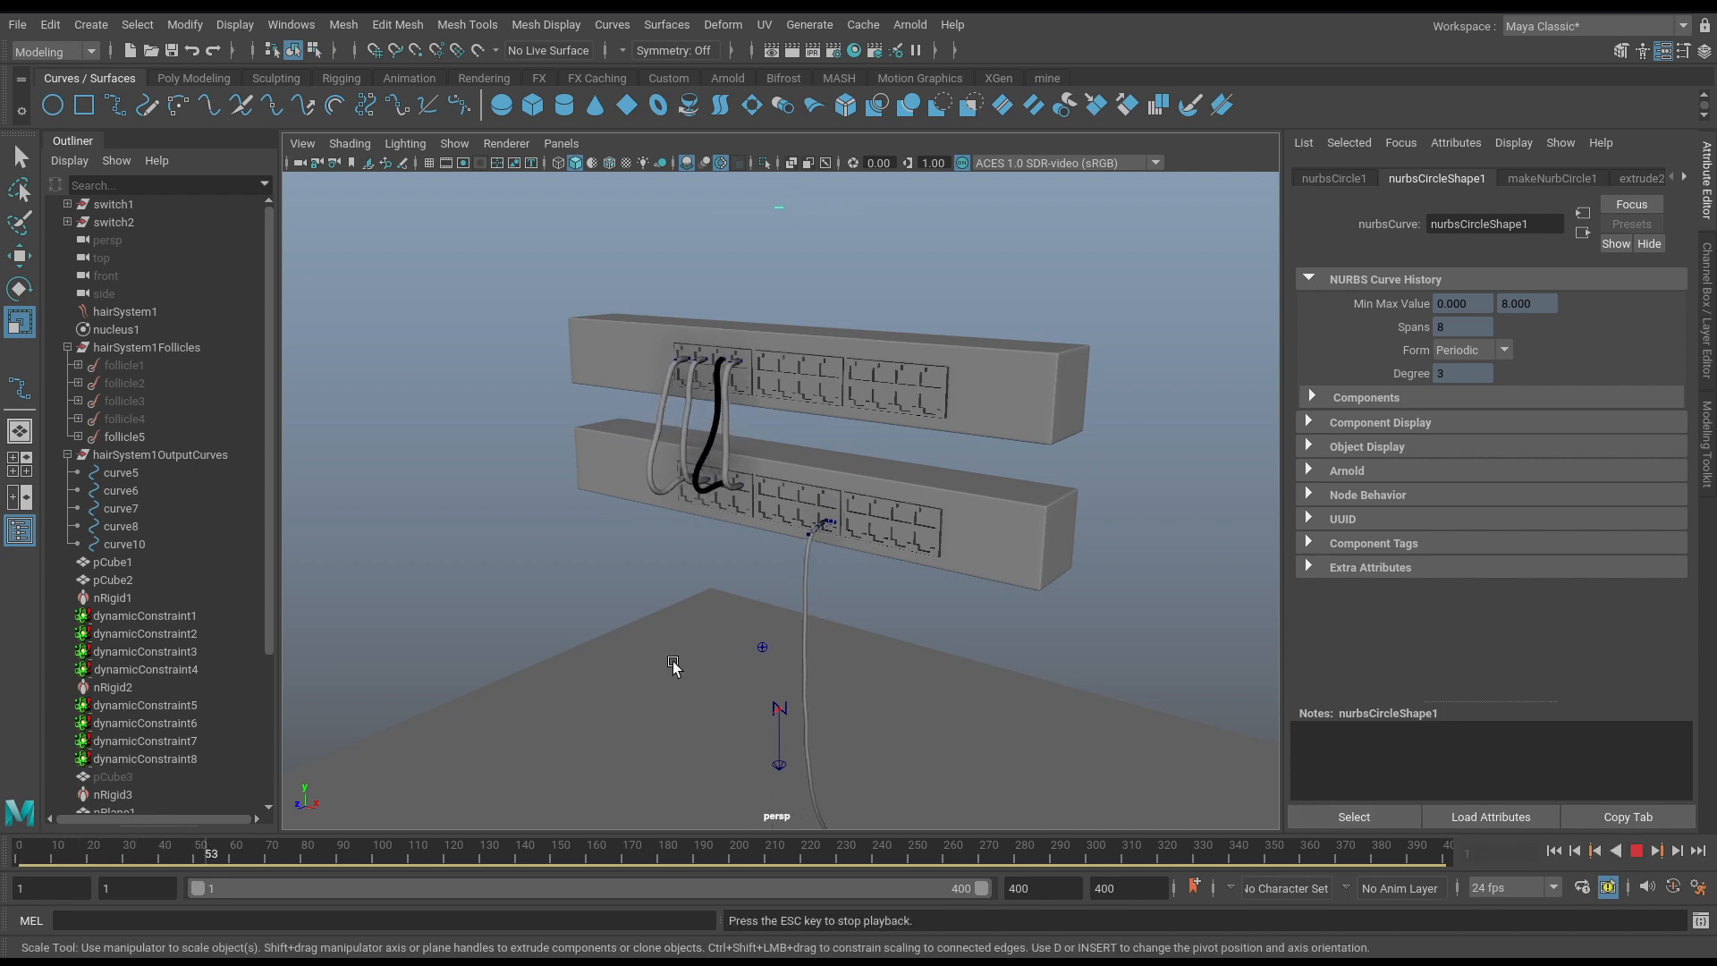
mouse_move(682, 671)
left_mouse_down("alt")
mouse_move(924, 629)
mouse_move(663, 671)
left_mouse_up("alt")
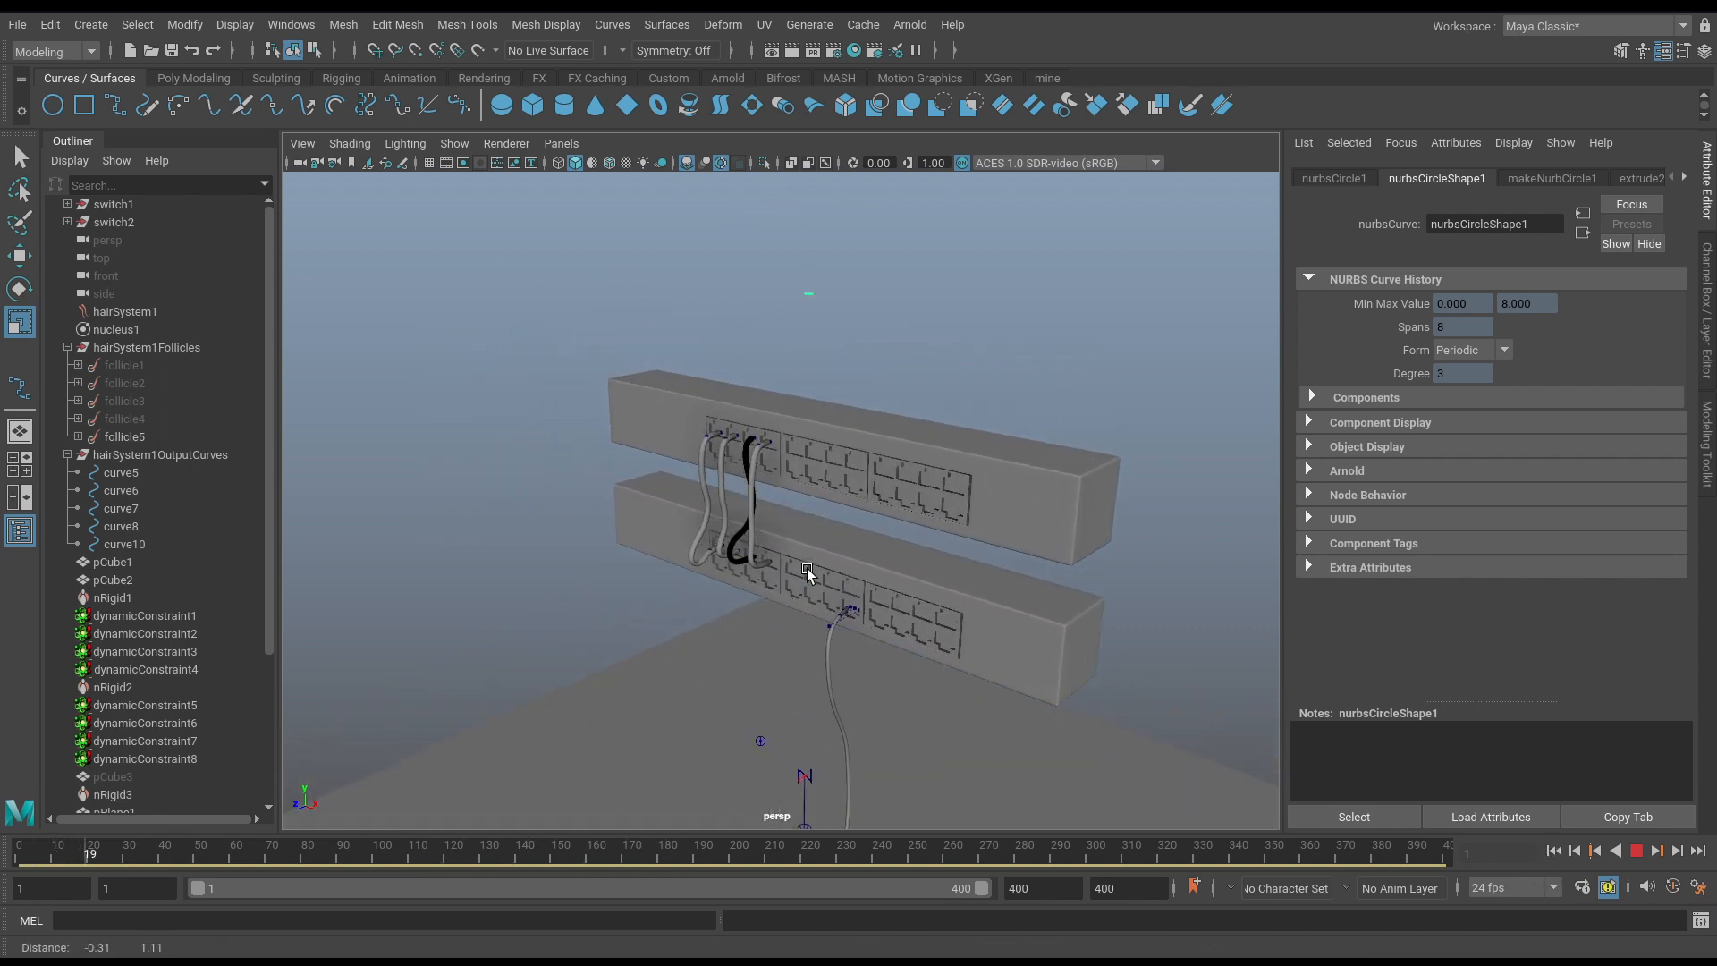
left_click(1636, 850)
left_click(1555, 852)
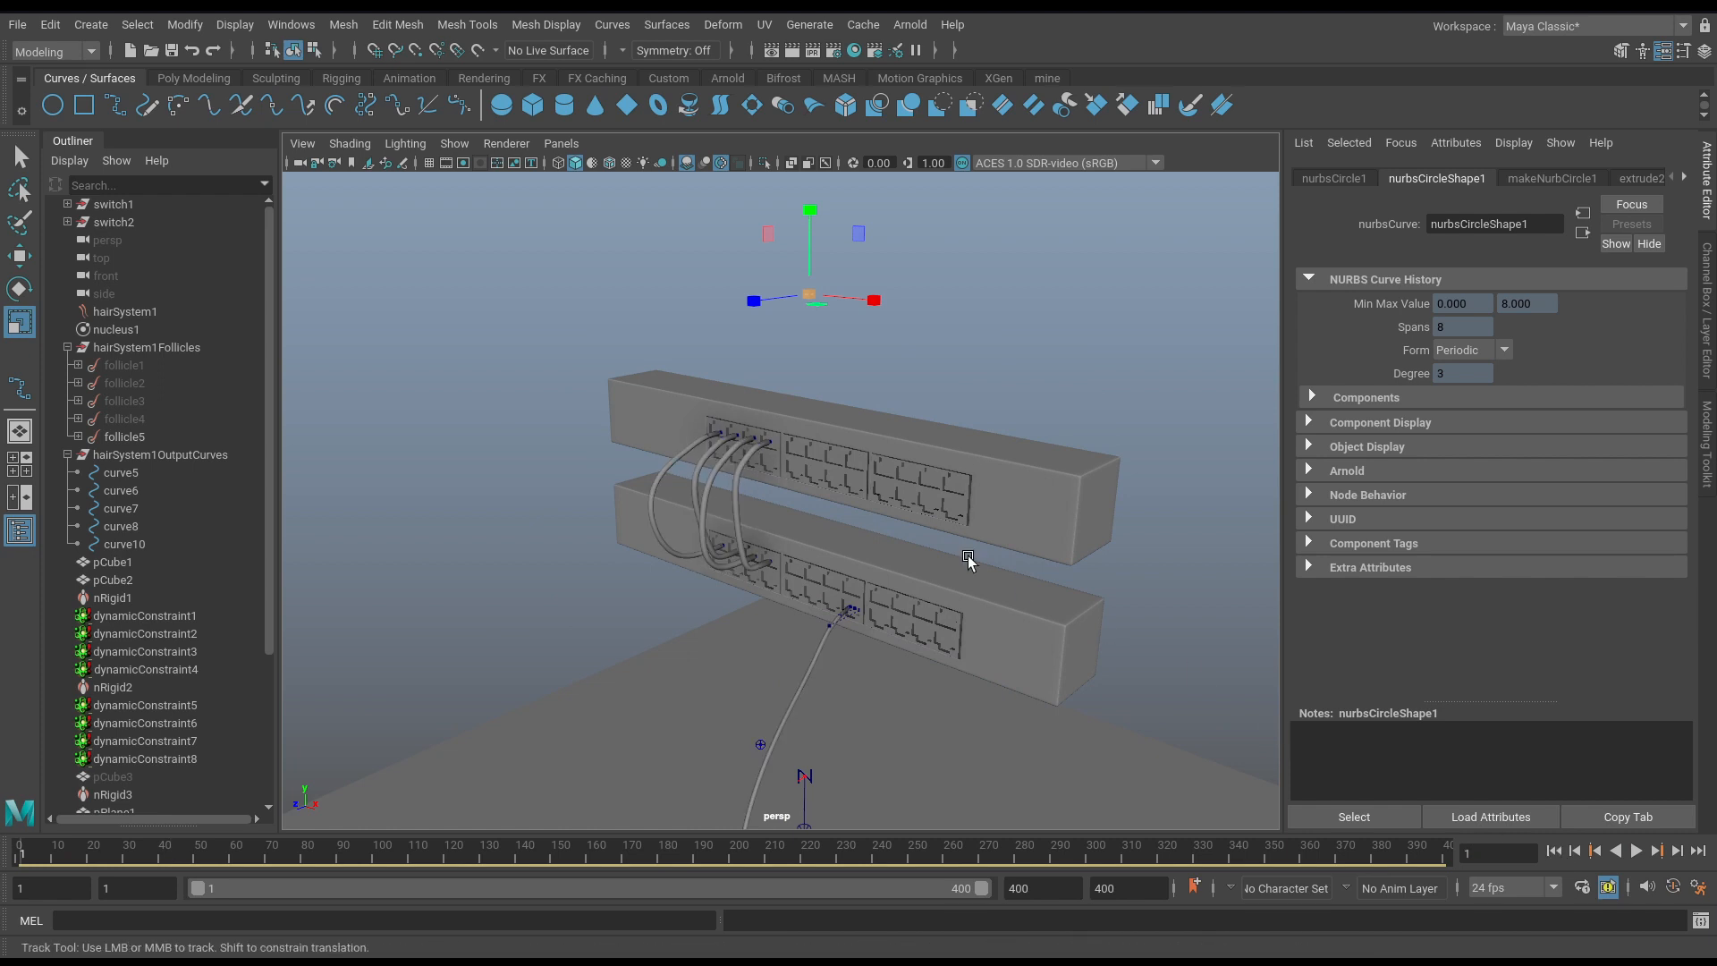
Reverse the normals of the third cable between the switches, the one extruded along curve7.
middle_click_drag(780, 575, 838, 621, "alt")
right_click_drag(838, 621, 905, 627, "alt")
left_click(764, 546)
key("space")
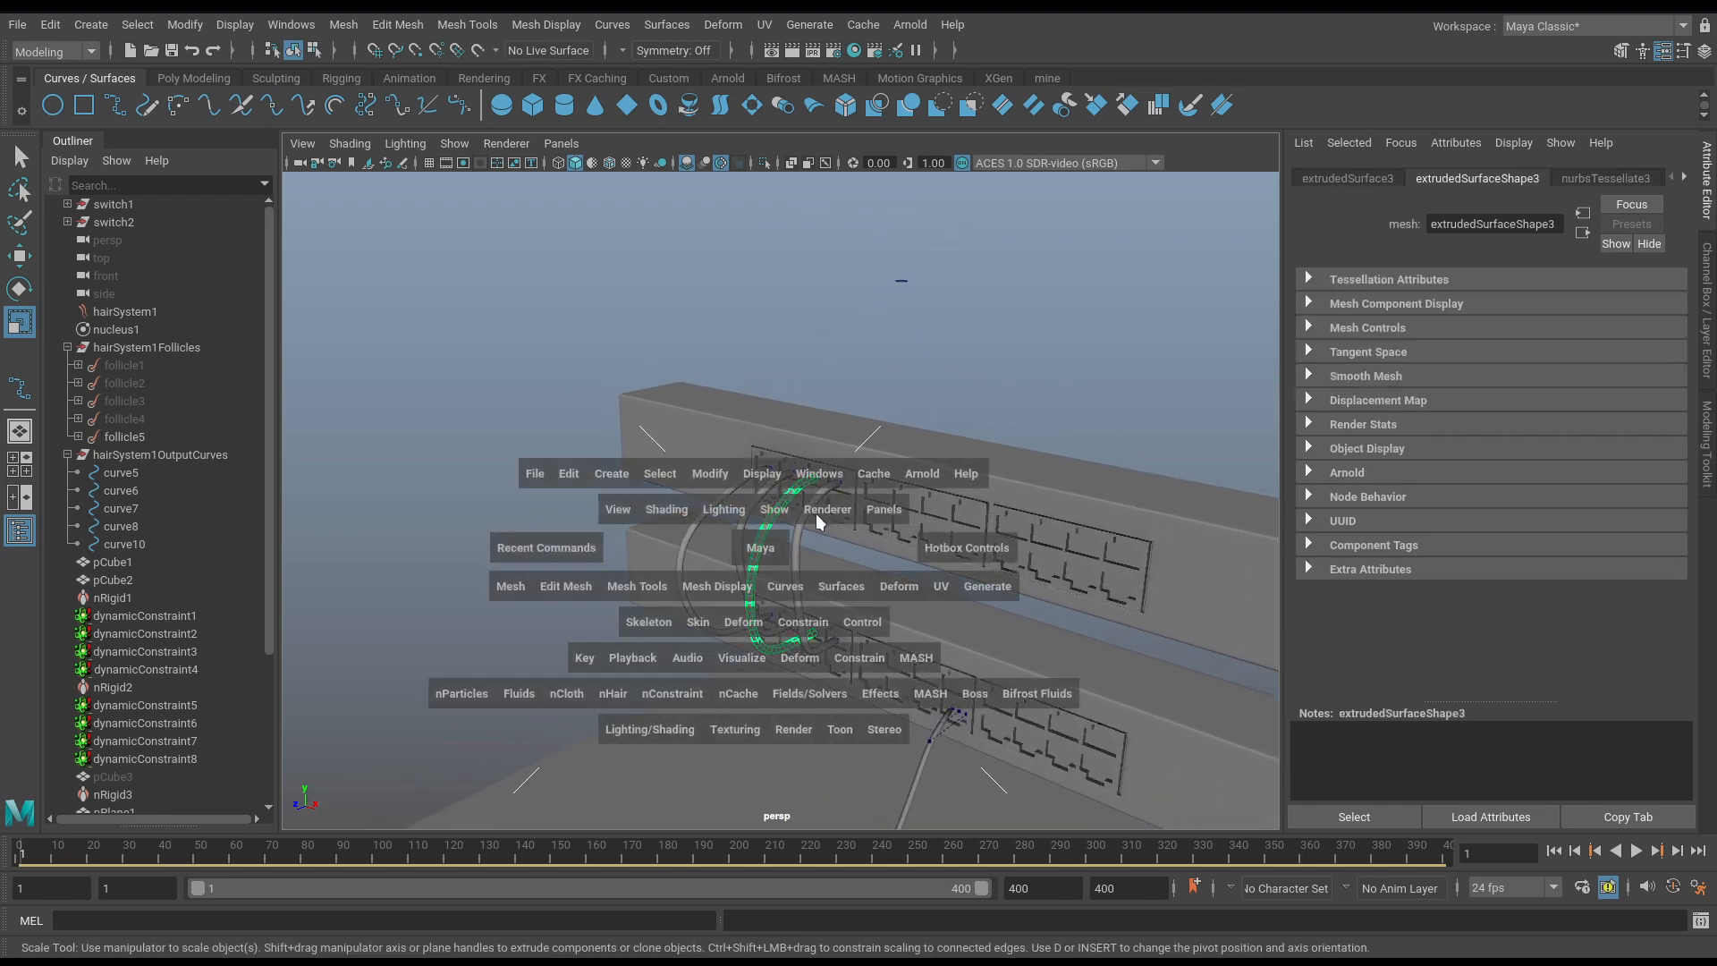
left_click(730, 593)
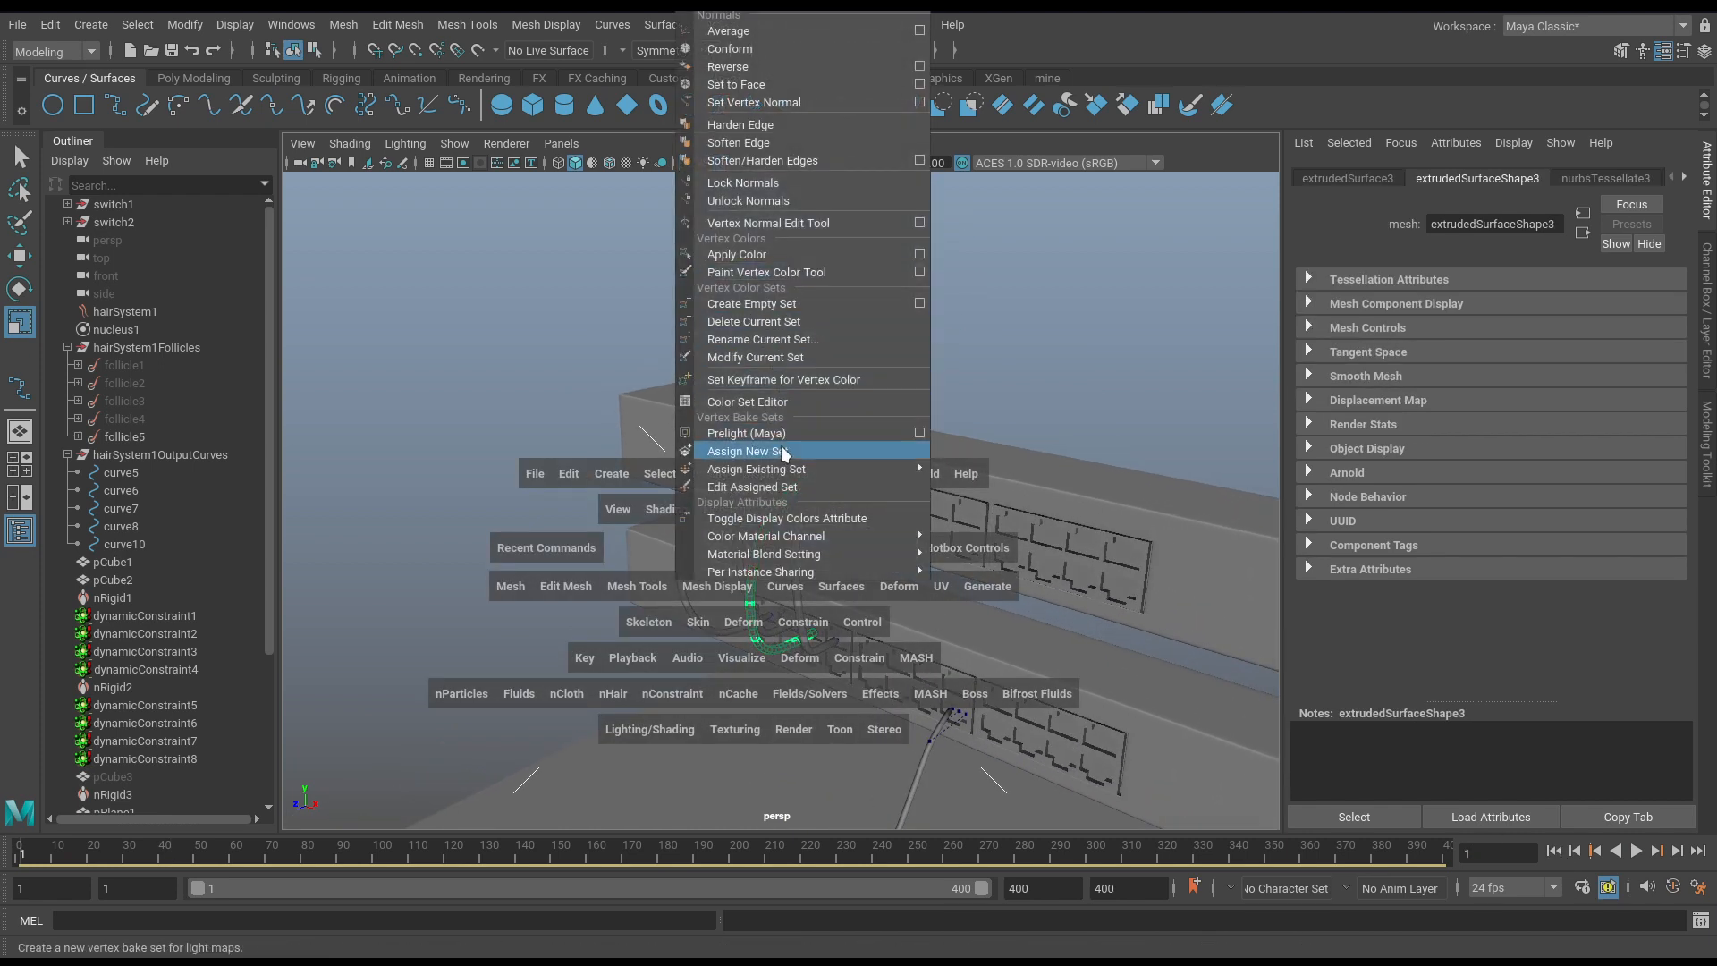
left_click(773, 70)
Replay the simulation to check the cables, stop it partway, clear the selection, and inspect the hanging cable from several sides.
left_click(1637, 850)
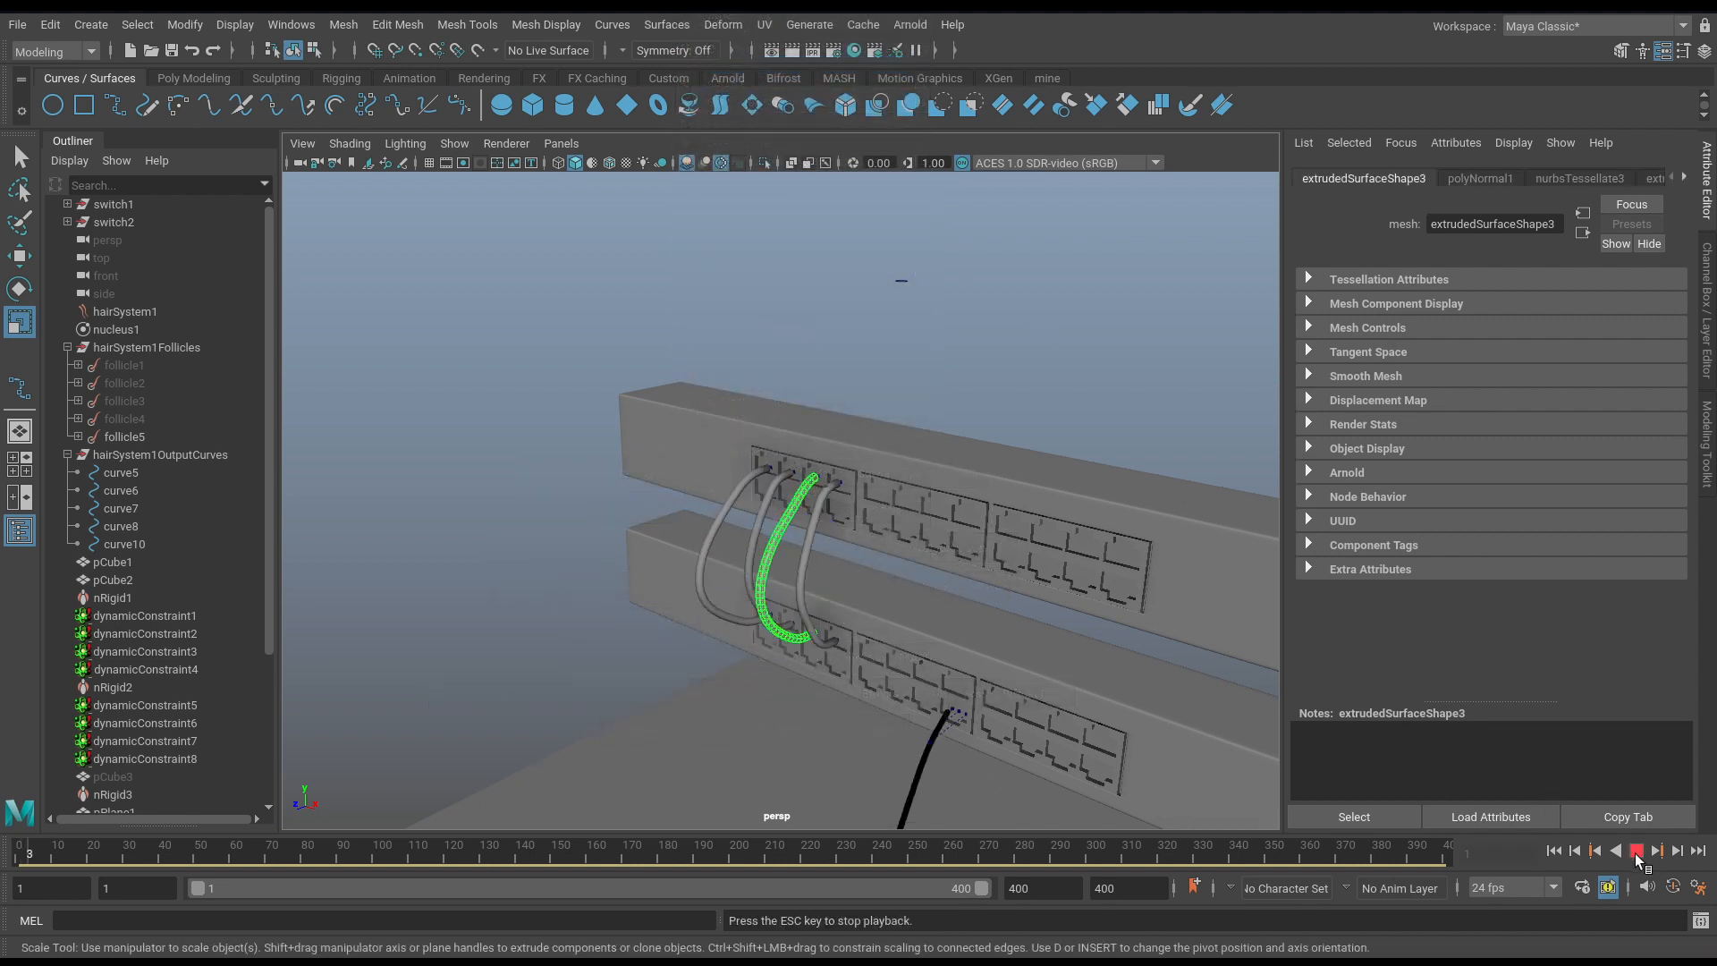
left_click_drag(1114, 394, 1076, 391, "alt")
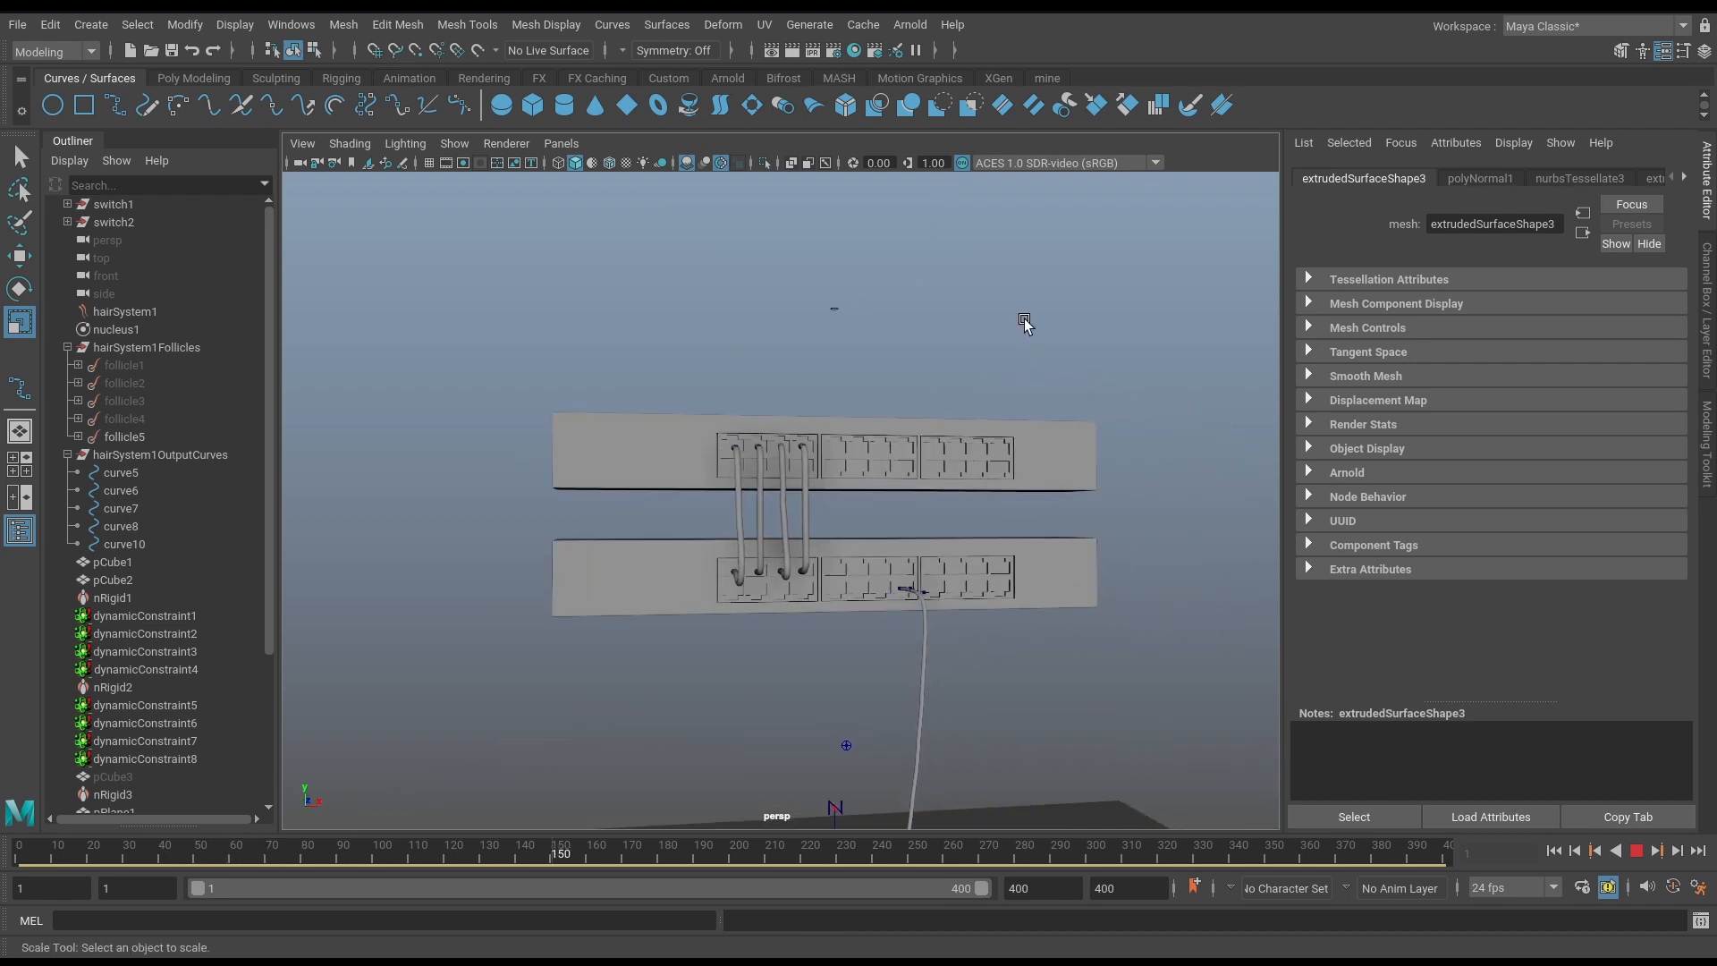
left_click(1636, 851)
left_click(1491, 817)
left_click_drag(890, 626, 852, 588, "alt")
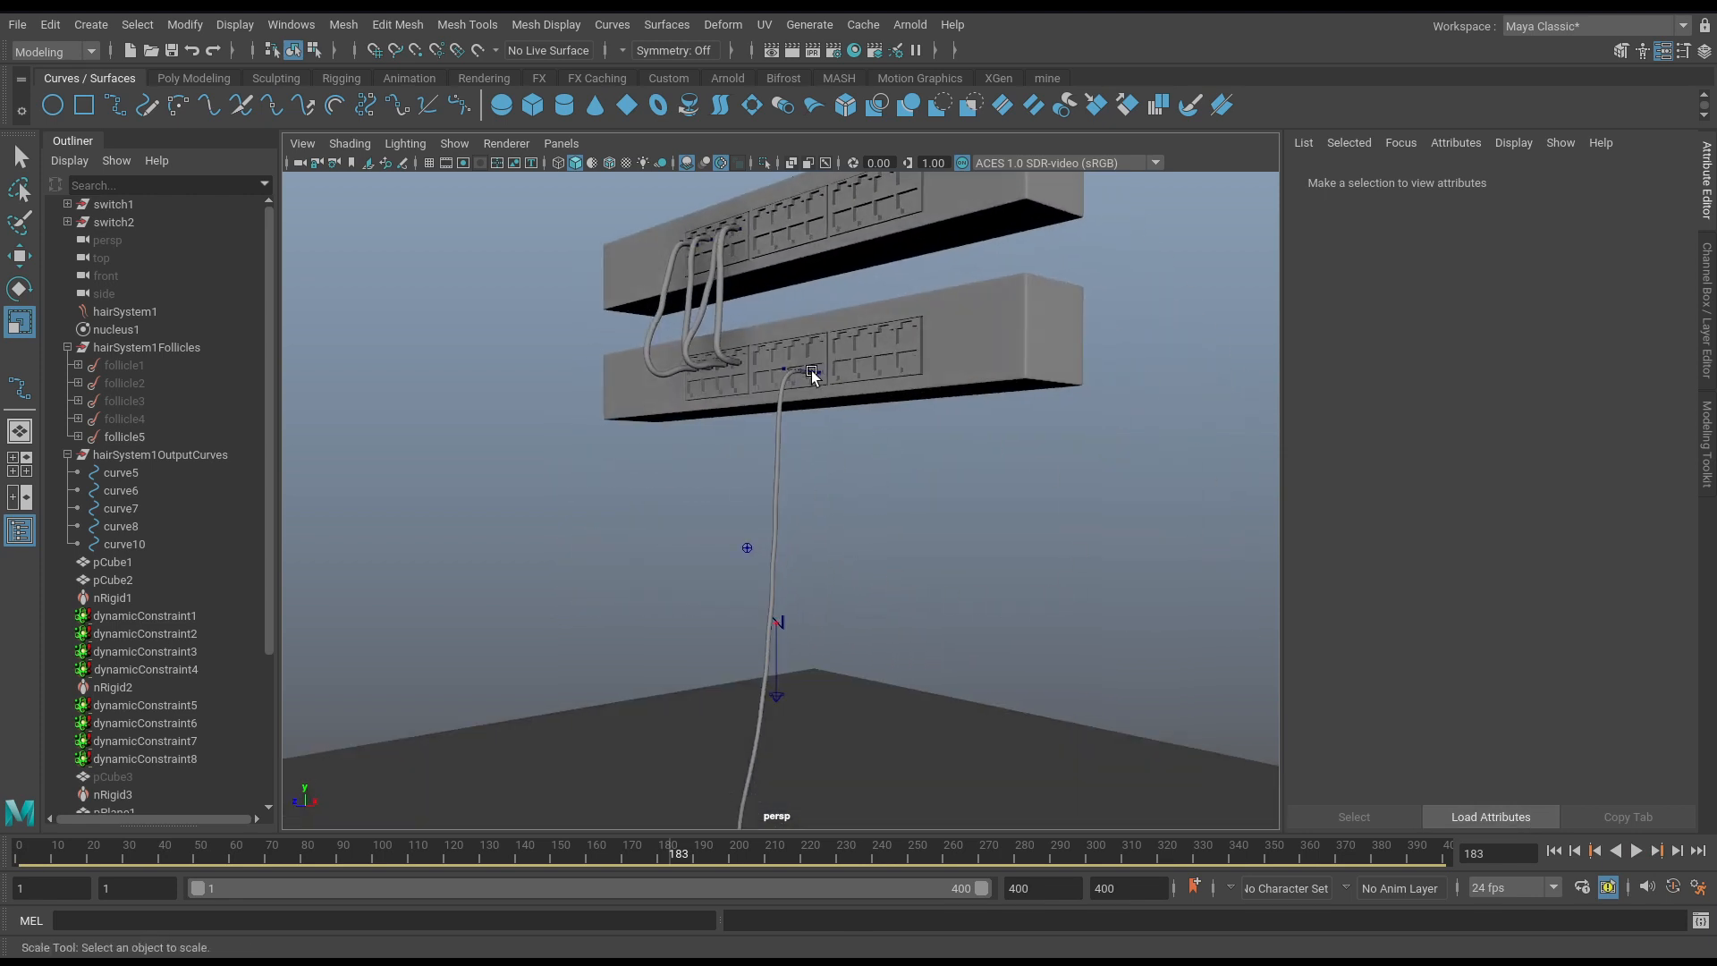
left_click_drag(856, 501, 790, 575, "alt")
left_click_drag(798, 599, 981, 605, "alt")
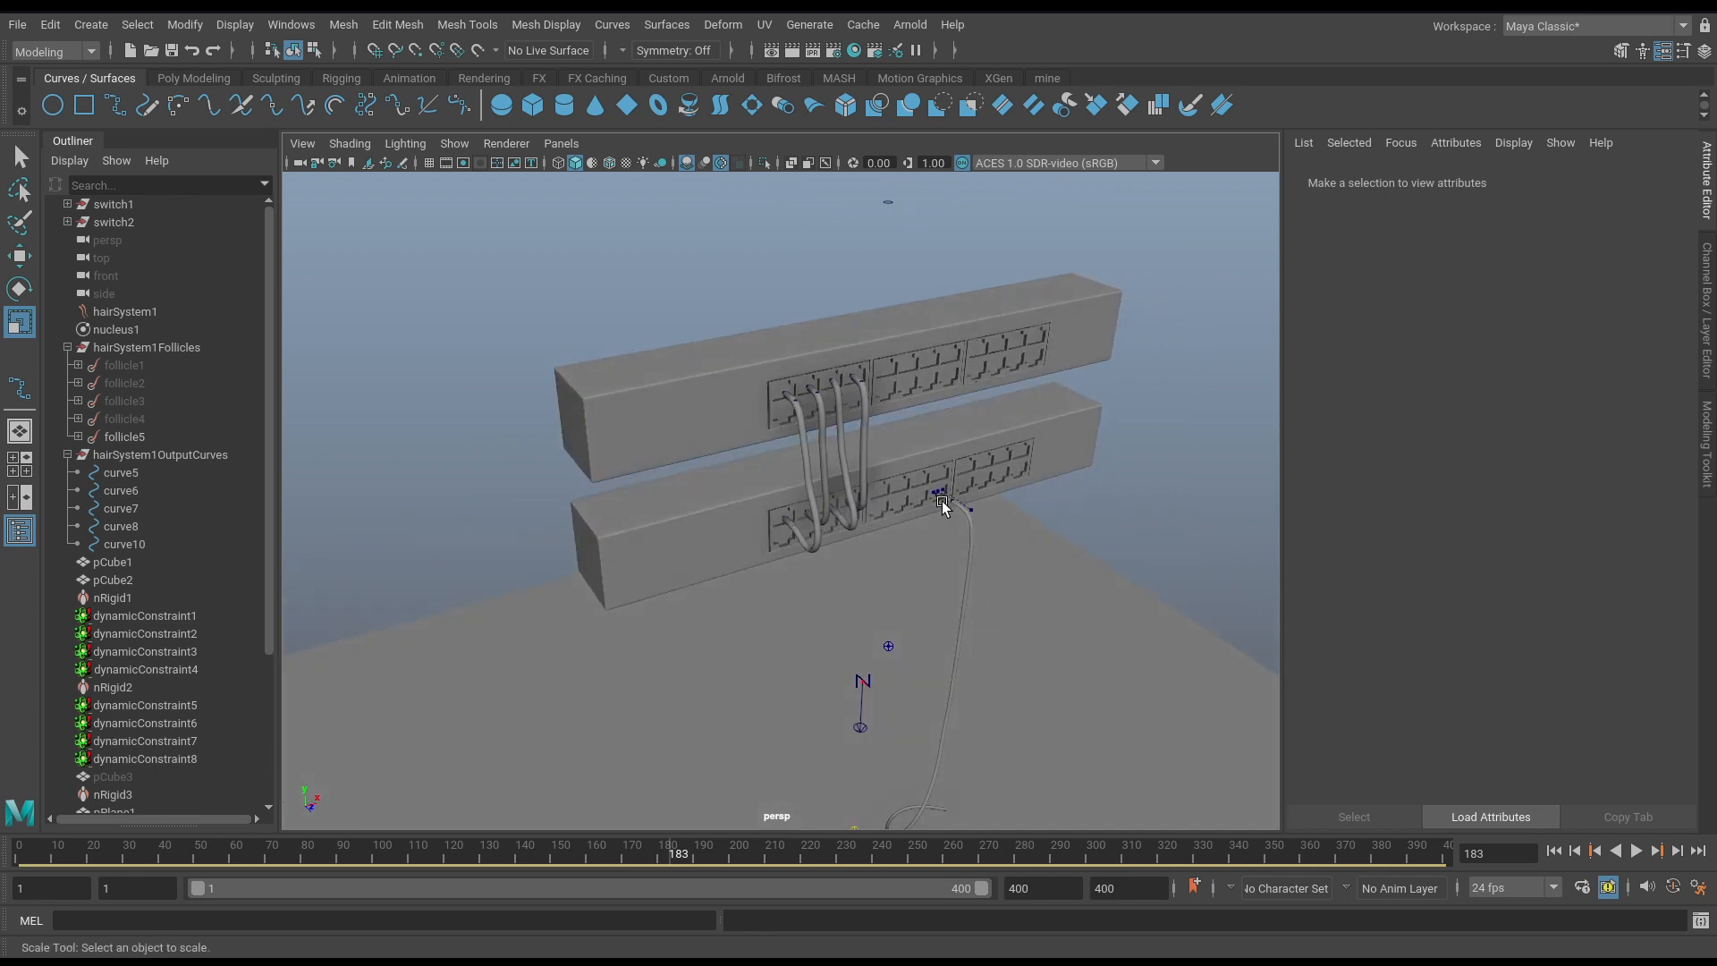